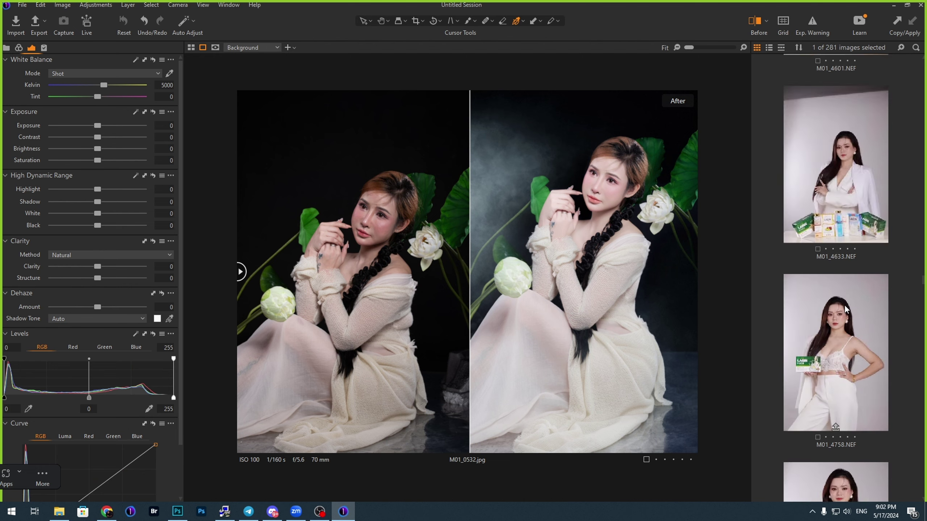
# Step: View the studio portraits M01_4779.NEF, M01_7031.NEF and M01_7132.NEF one after another
pyautogui.click(836, 365)
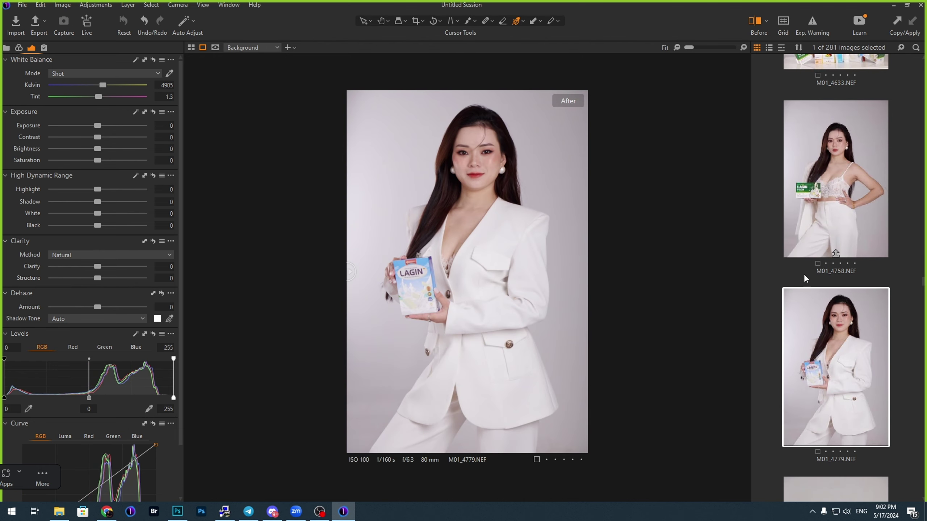
pyautogui.scroll(-5, 836, 256)
pyautogui.click(834, 201)
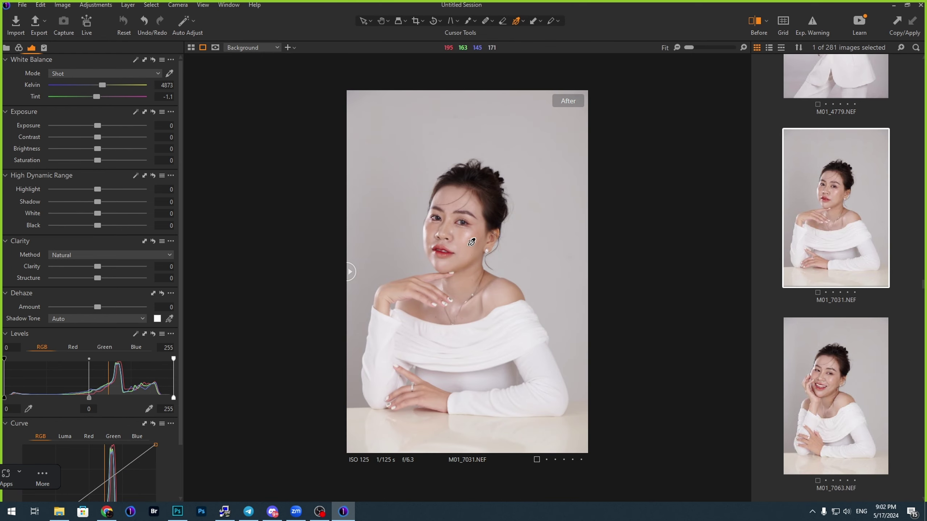
pyautogui.scroll(-3, 796, 310)
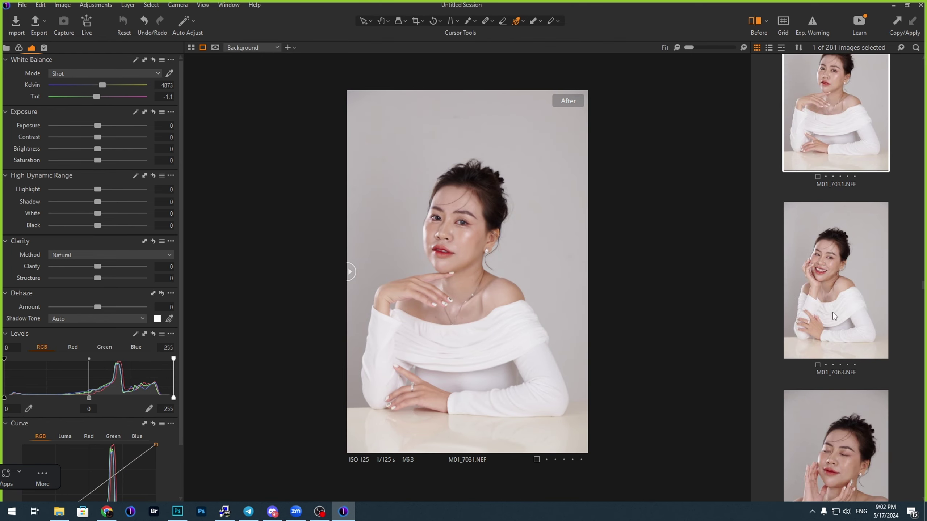
pyautogui.click(843, 368)
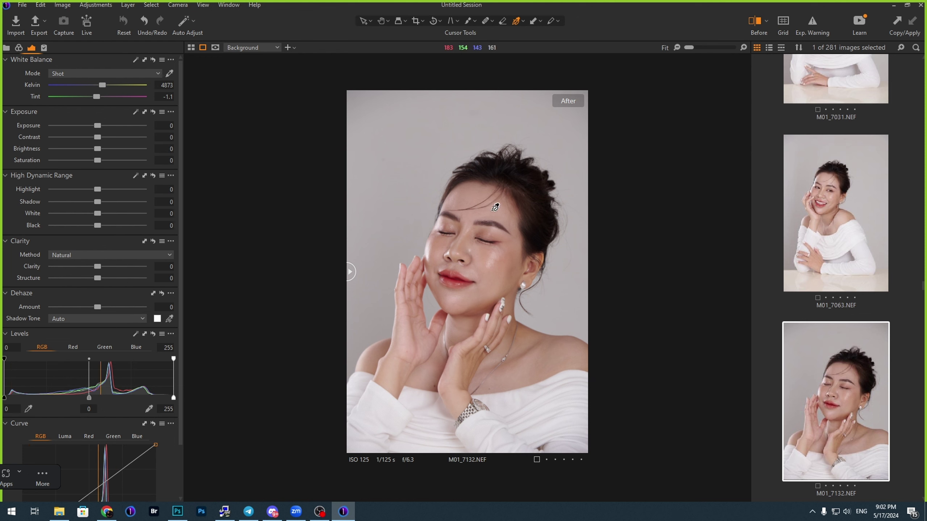
# Step: Open the red-dress photo TMX_0431 - Copy.NEF and examine the hairline and the loose strands across the face up close
pyautogui.scroll(-5, 868, 368)
pyautogui.scroll(-4, 868, 367)
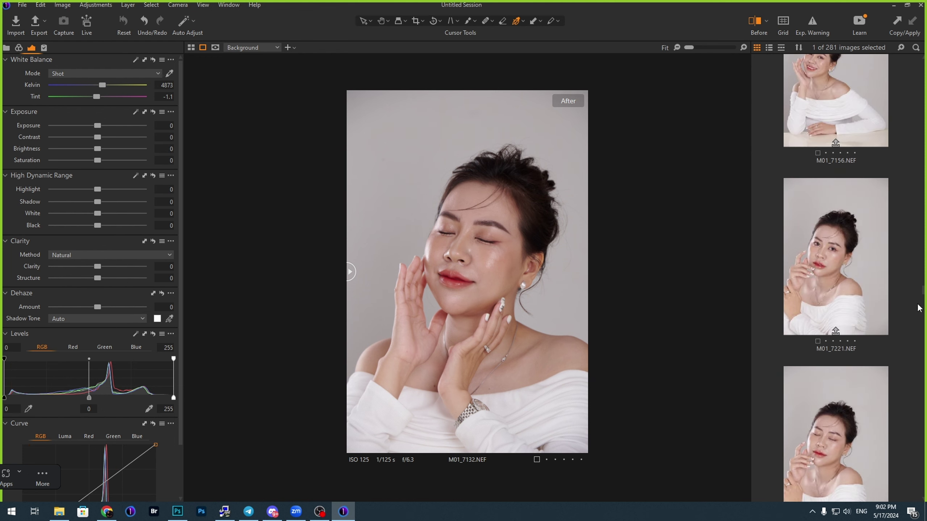
pyautogui.moveTo(925, 289); pyautogui.dragTo(925, 320)
pyautogui.scroll(-3, 854, 319)
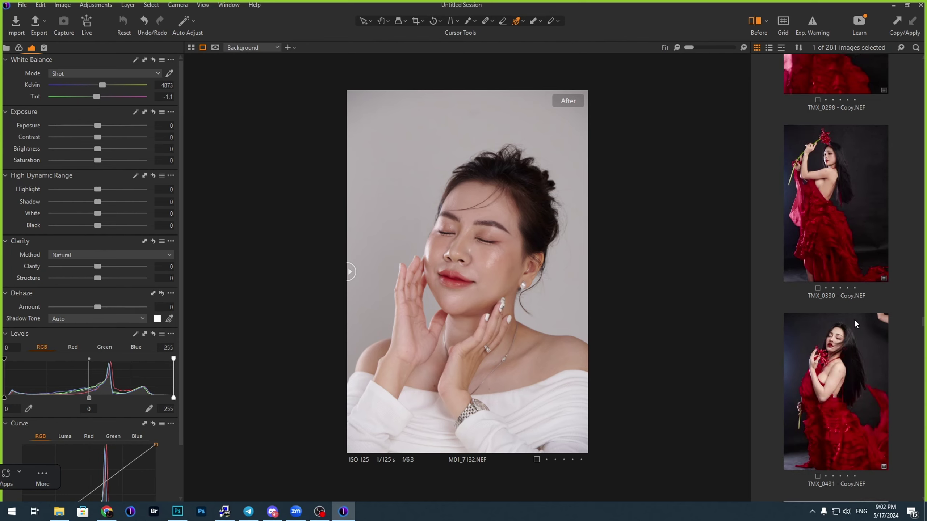
pyautogui.click(830, 313)
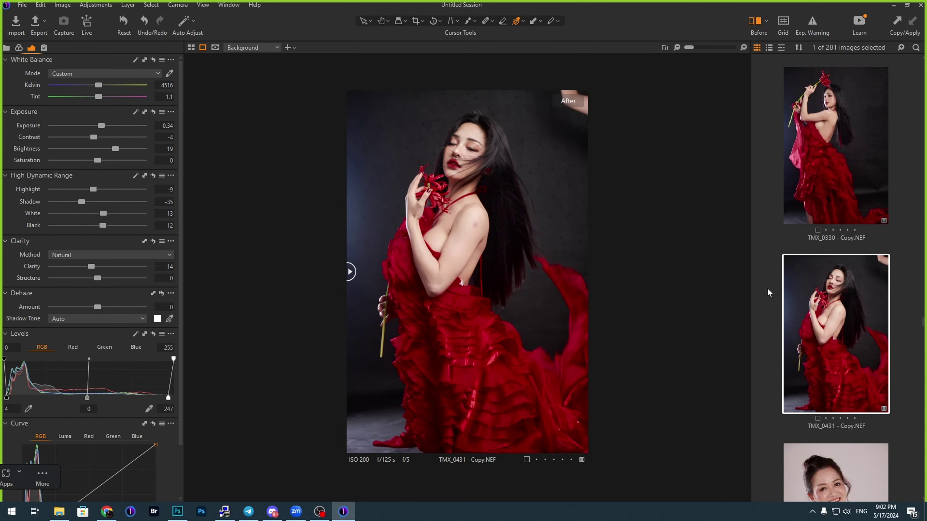
pyautogui.click(464, 128)
pyautogui.scroll(2, 463, 145)
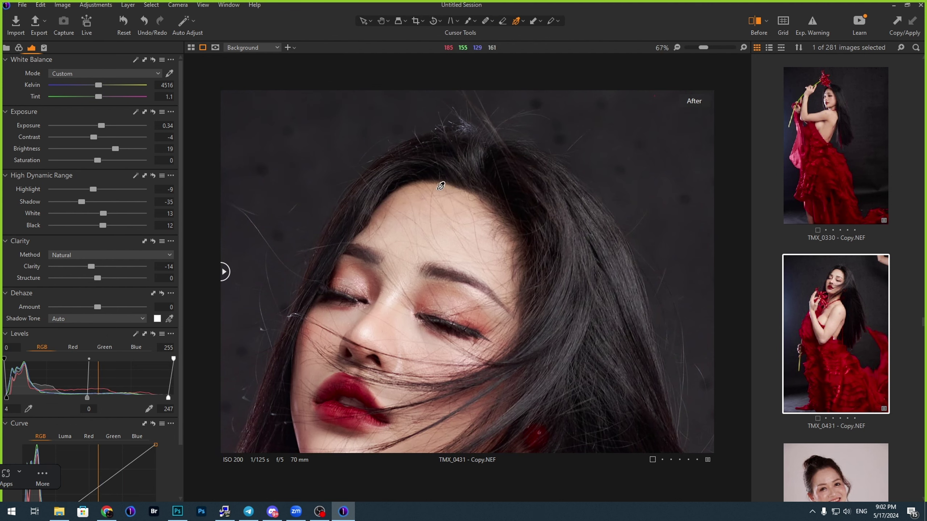
pyautogui.scroll(2, 442, 200)
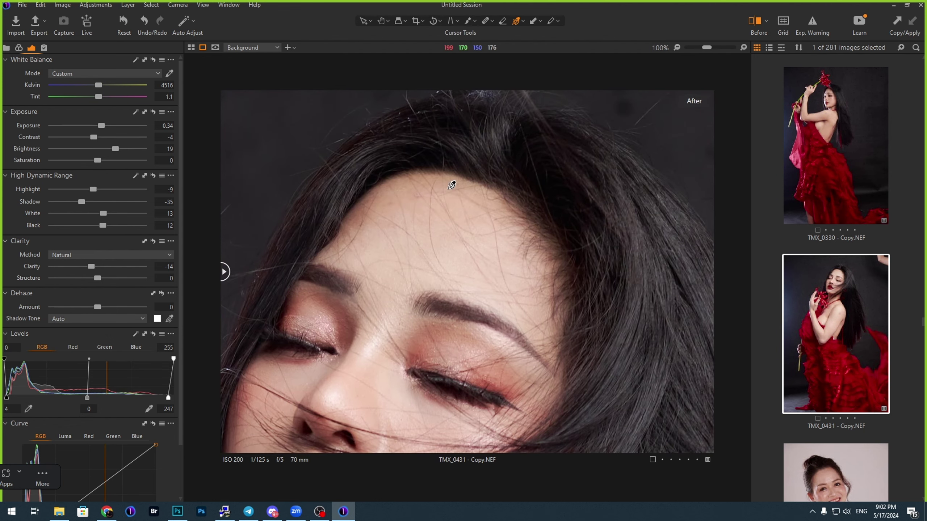
pyautogui.scroll(-3, 457, 199)
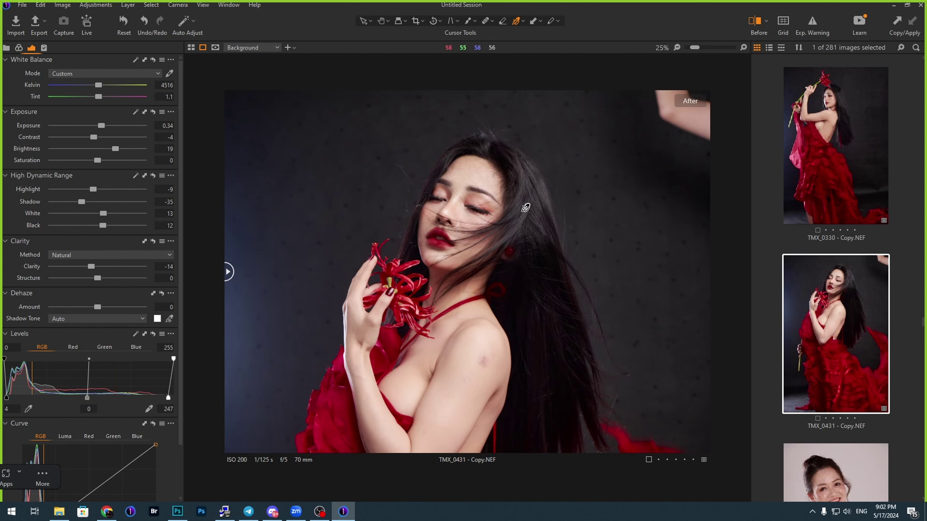
pyautogui.scroll(2, 528, 205)
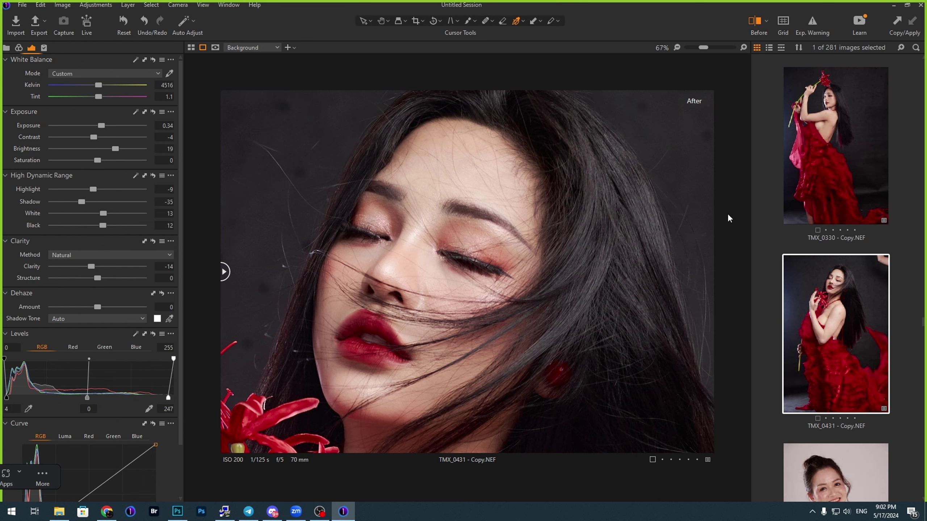
pyautogui.scroll(-2, 737, 292)
# Step: View the red-dress photos TMX_0330 - Copy.NEF and TMX_0298 - Copy.NEF, checking the hair around the face
pyautogui.scroll(-4, 863, 327)
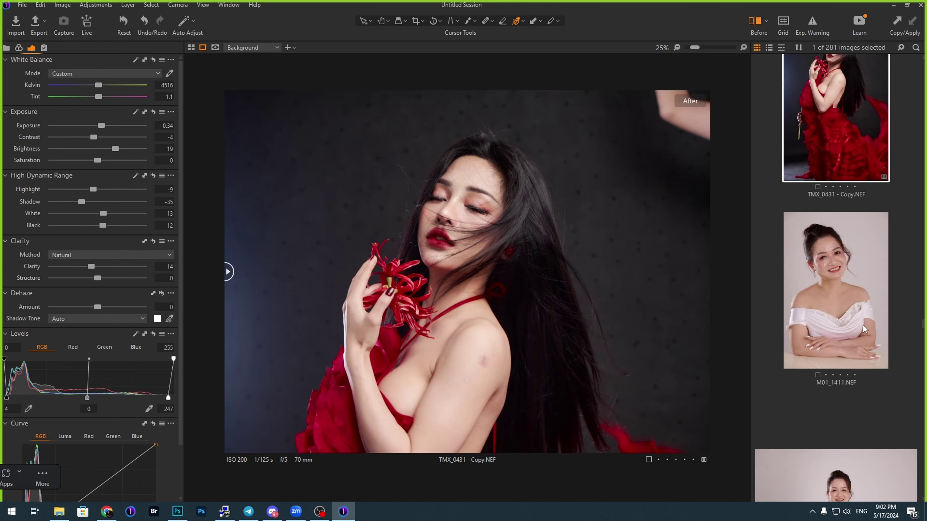
pyautogui.scroll(6, 855, 289)
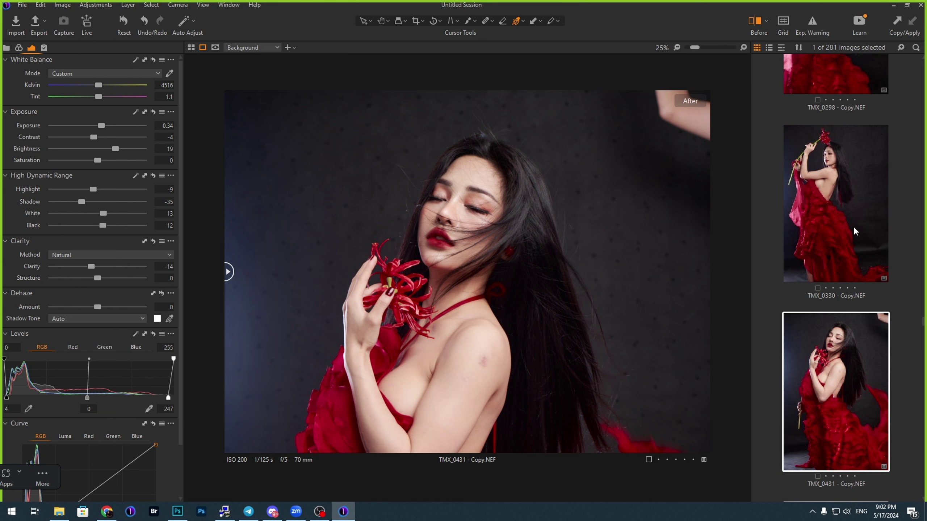
pyautogui.click(842, 201)
pyautogui.scroll(1, 806, 194)
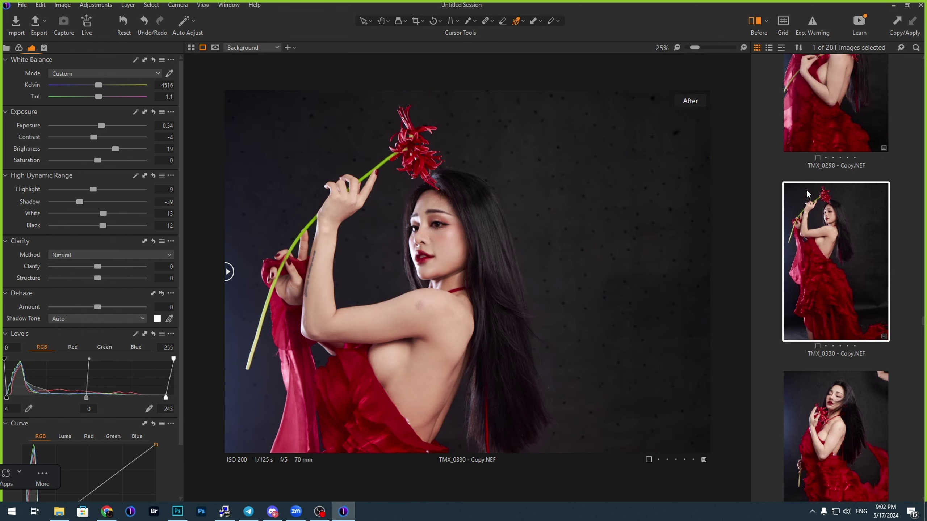
pyautogui.scroll(3, 855, 228)
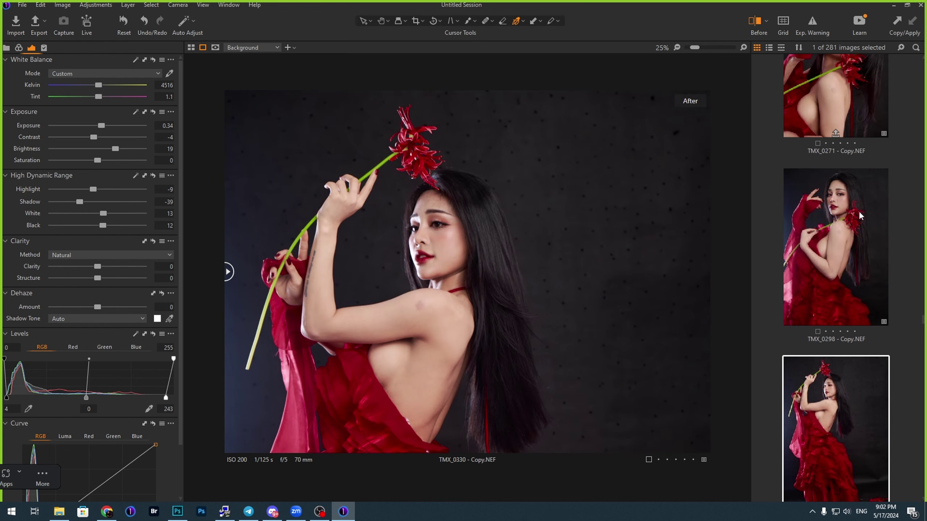
pyautogui.click(859, 210)
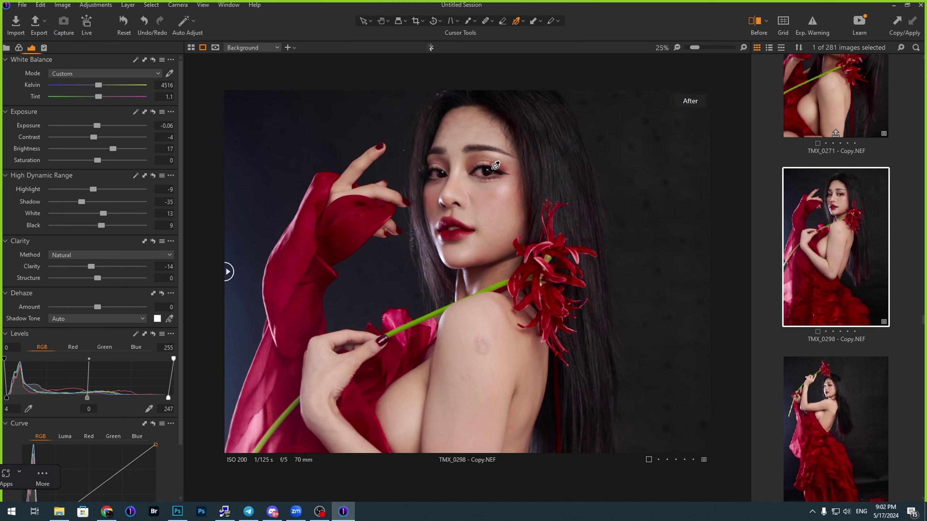
# Step: Inspect the forehead hairline in TMX_0271 - Copy.NEF up close, and view the hair in TMX_0195 - Copy.NEF
pyautogui.scroll(1, 839, 151)
pyautogui.click(839, 155)
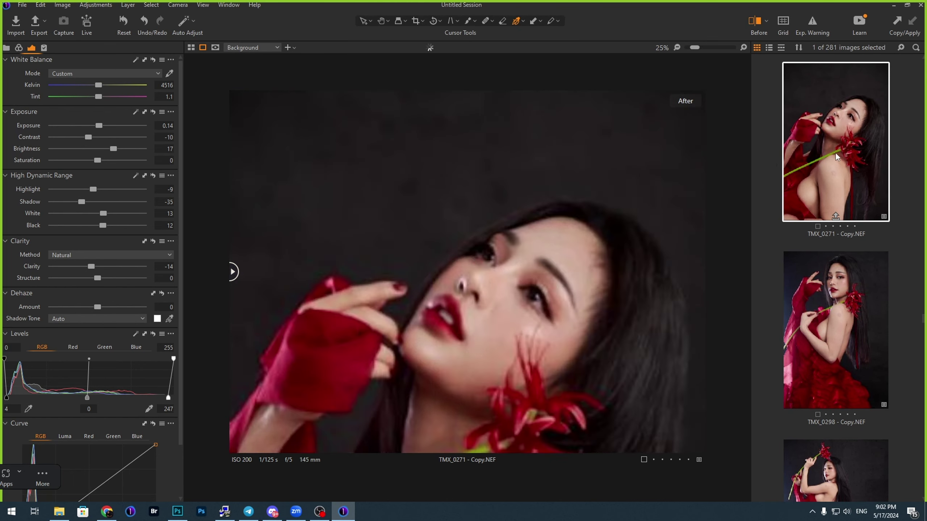
pyautogui.scroll(3, 600, 243)
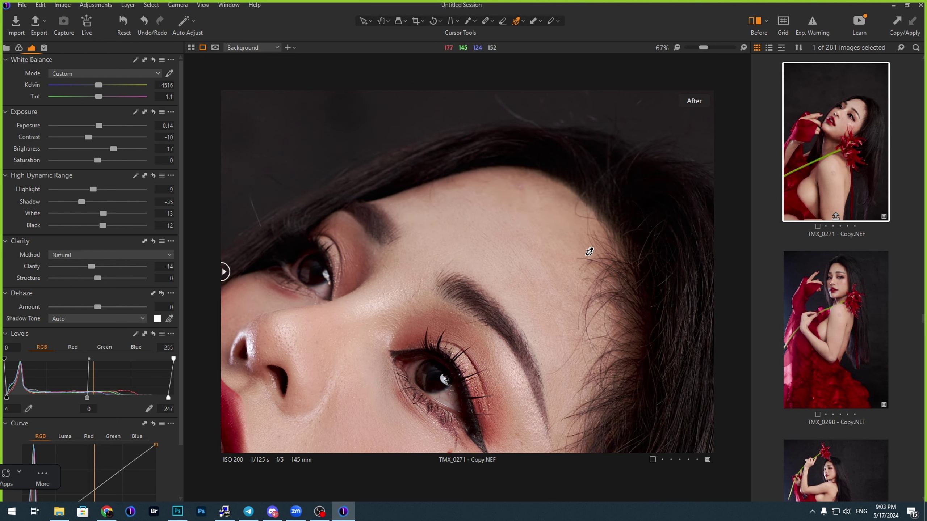
pyautogui.scroll(2, 823, 184)
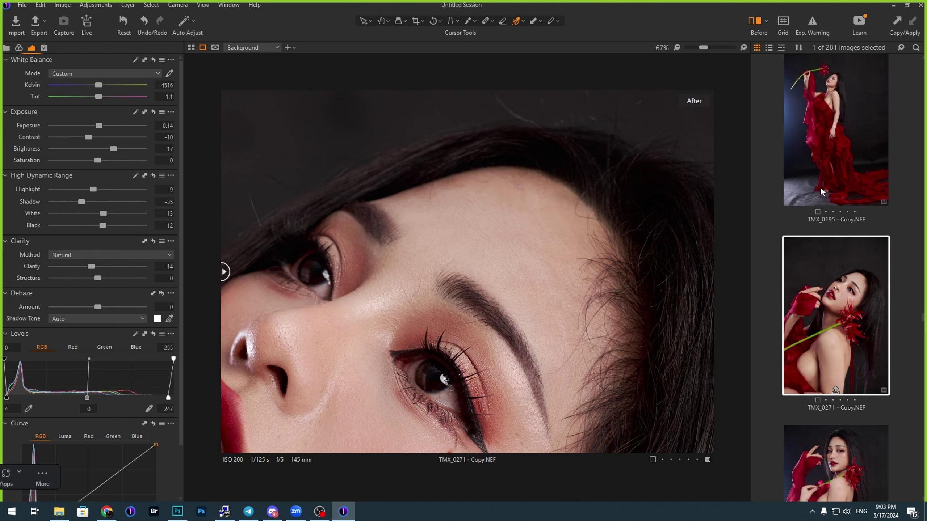
pyautogui.click(820, 182)
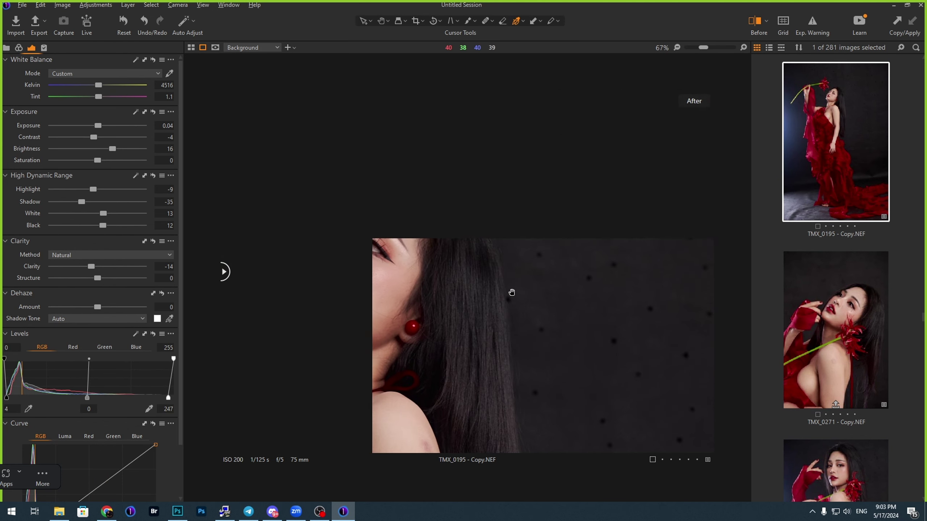
# Step: Open the yellow-dress portrait TMX_8802.NEF and examine its hairline and parting, and browse the neighbouring photos
pyautogui.scroll(3, 812, 251)
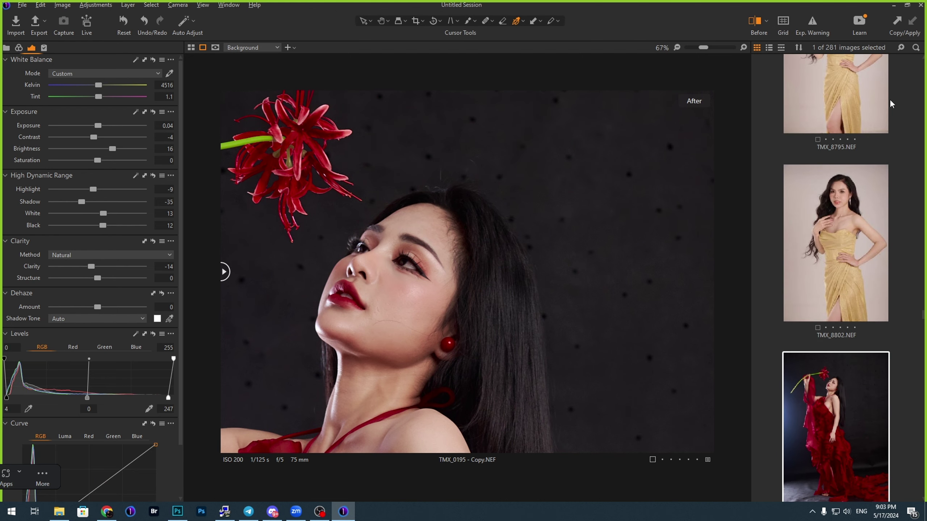
pyautogui.click(848, 211)
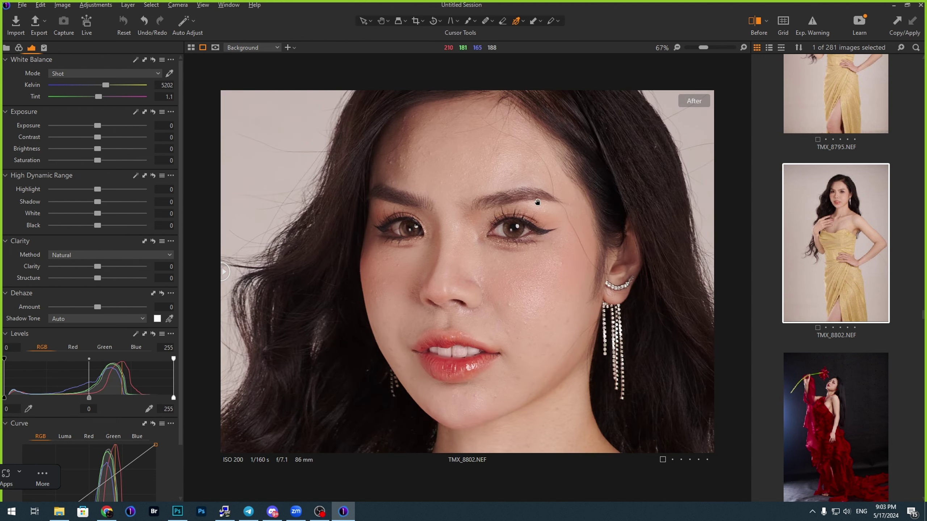
pyautogui.scroll(3, 583, 218)
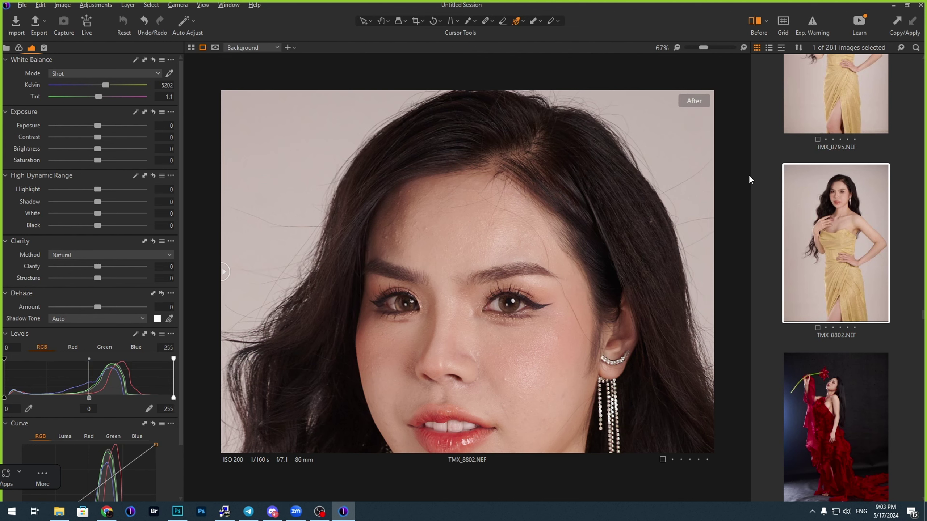
pyautogui.scroll(2, 831, 180)
pyautogui.scroll(1, 831, 180)
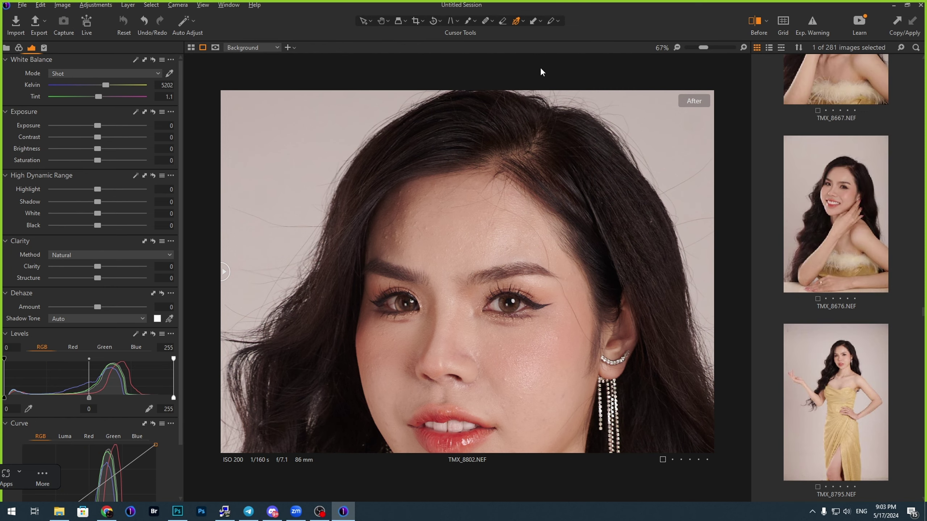
# Step: Switch to Photoshop and look over the whole portrait of the woman with slicked-back dark hair
pyautogui.click(202, 512)
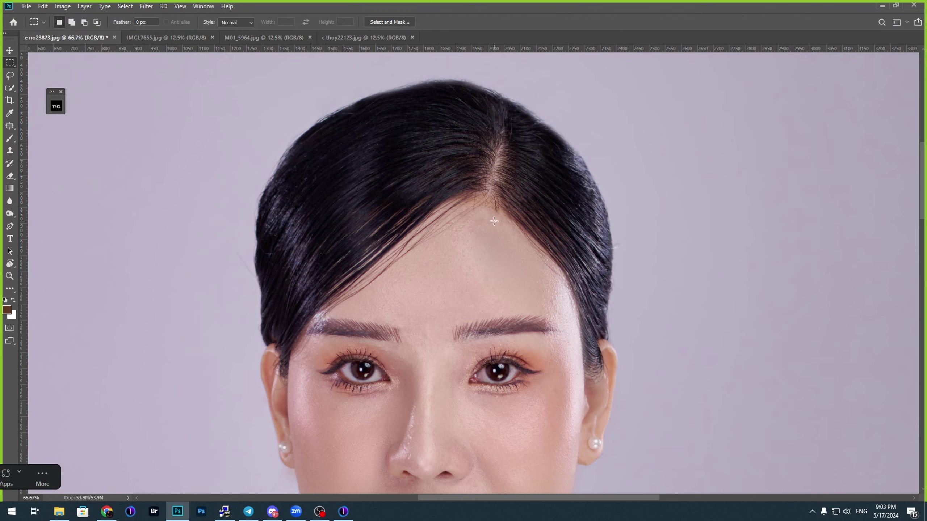
pyautogui.scroll(-5, 469, 279)
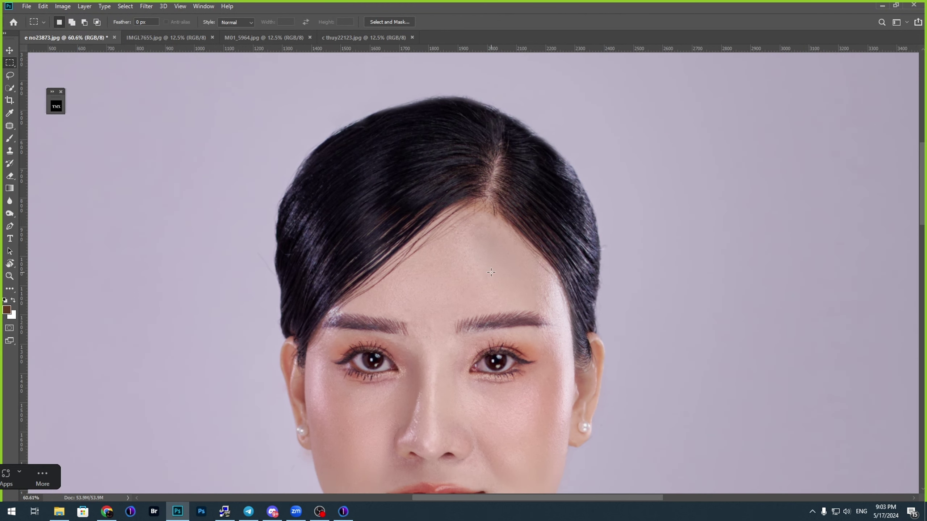
pyautogui.scroll(-3, 495, 271)
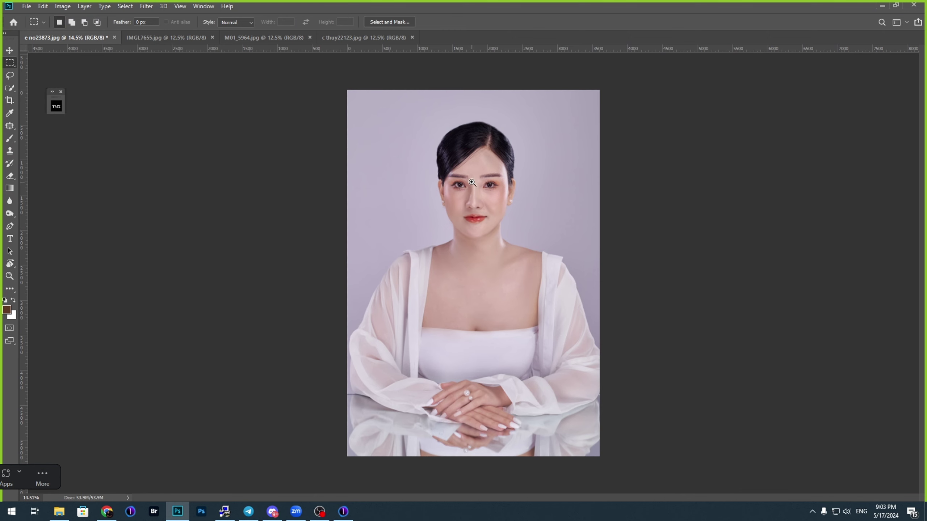
pyautogui.scroll(4, 470, 210)
pyautogui.scroll(-4, 431, 212)
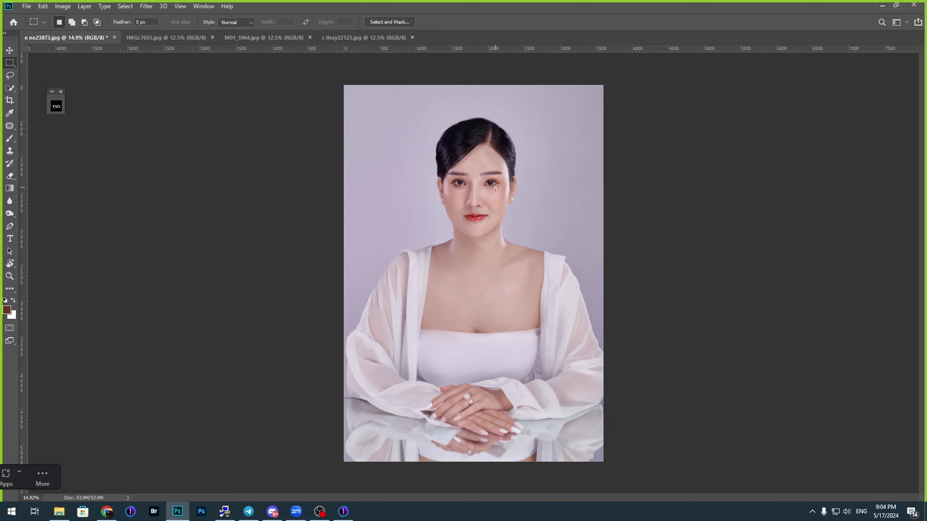
# Step: Examine the portrait's hairline, centre parting and hair outline up close
pyautogui.scroll(3, 490, 205)
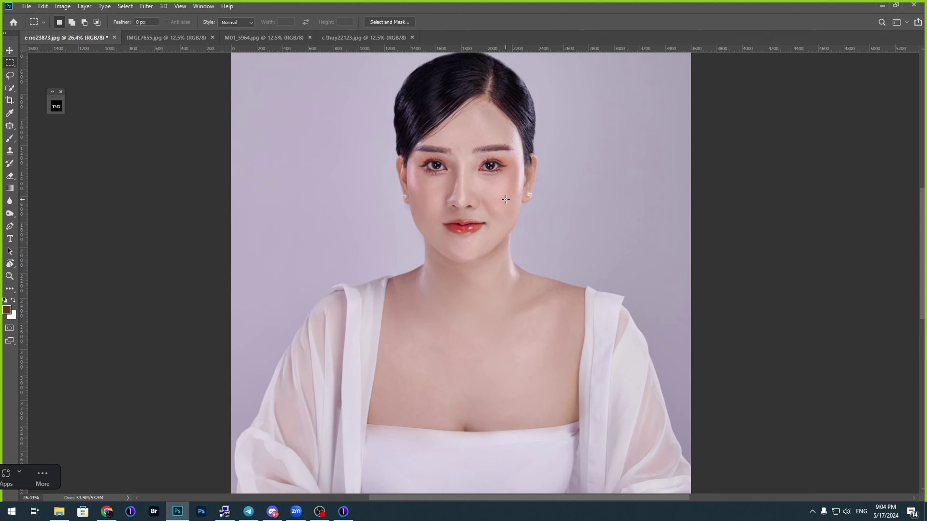
pyautogui.scroll(3, 454, 249)
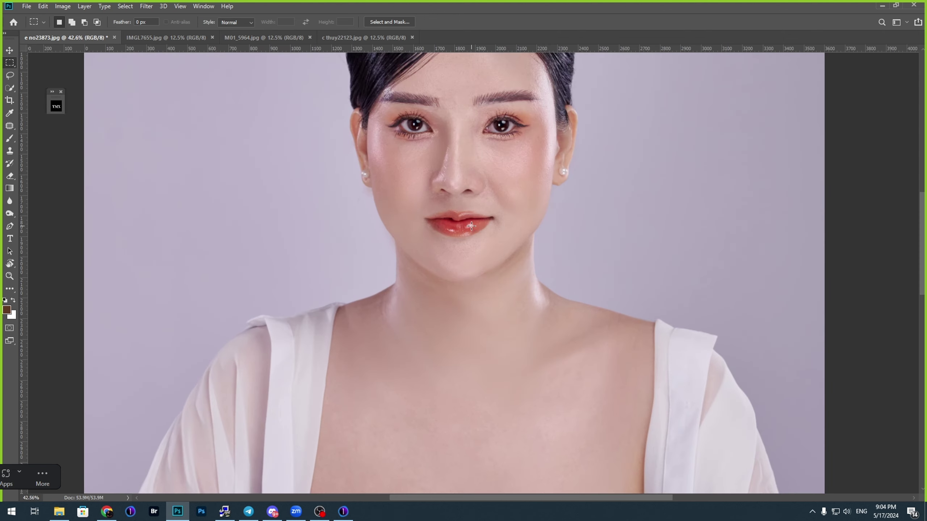
pyautogui.scroll(3, 464, 197)
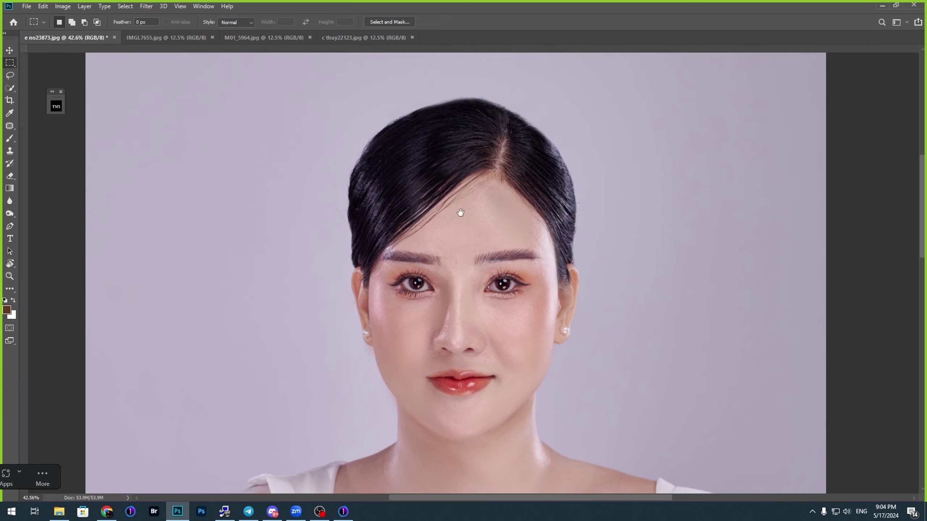
pyautogui.scroll(2, 507, 267)
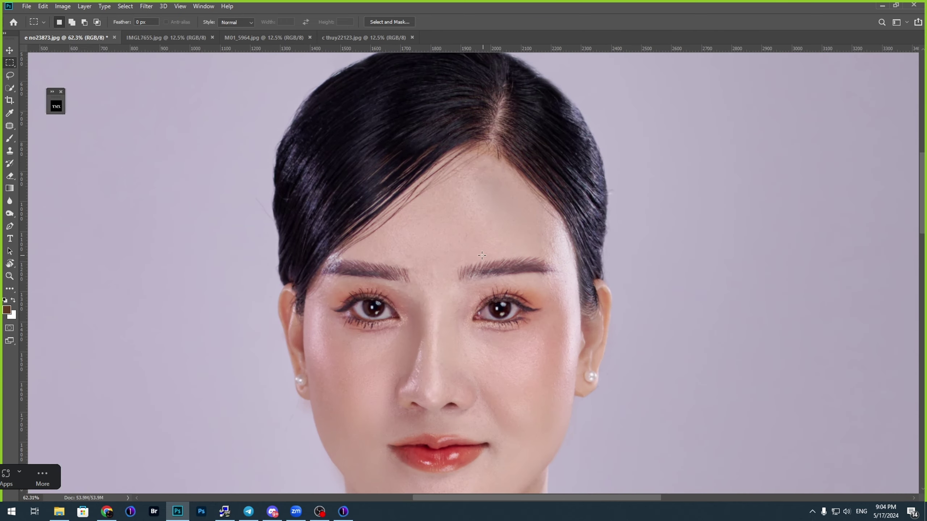
pyautogui.scroll(3, 387, 270)
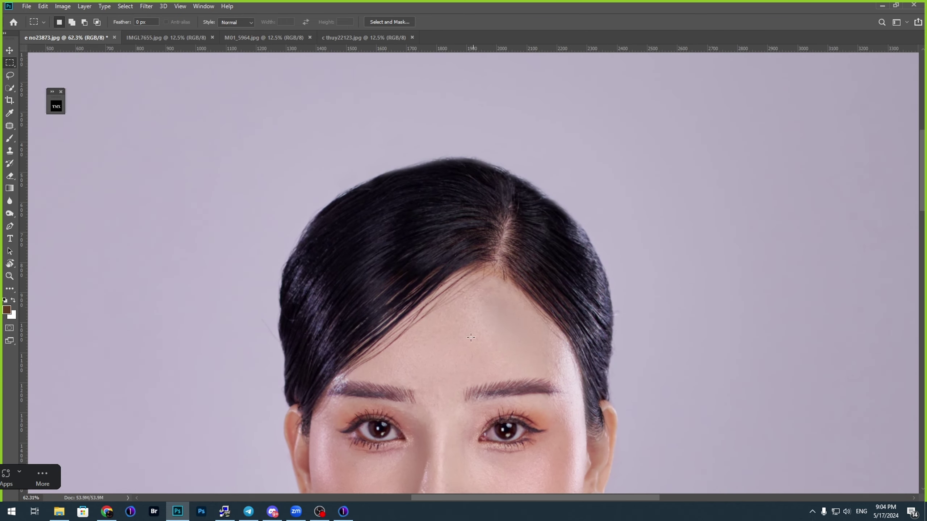
pyautogui.scroll(-2, 471, 337)
pyautogui.hscroll(-1, 471, 337)
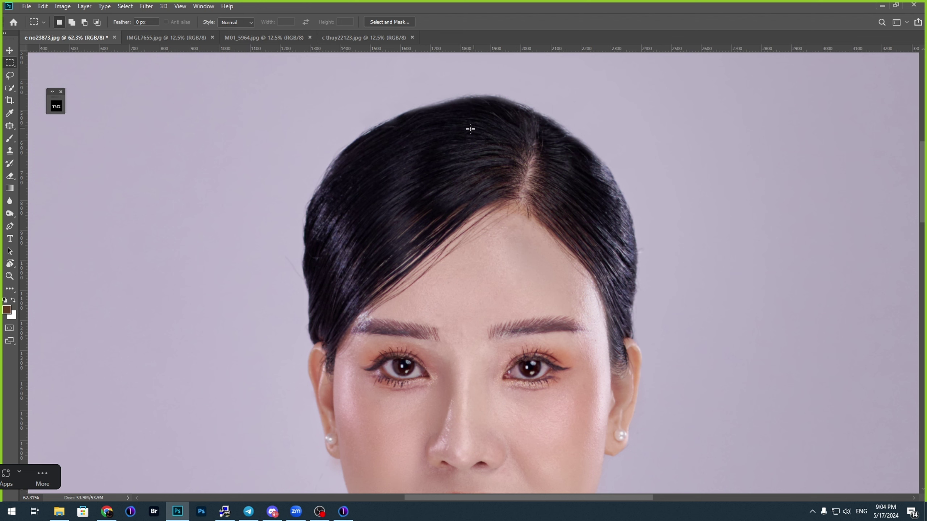
pyautogui.scroll(-1, 349, 176)
pyautogui.hscroll(-1, 349, 176)
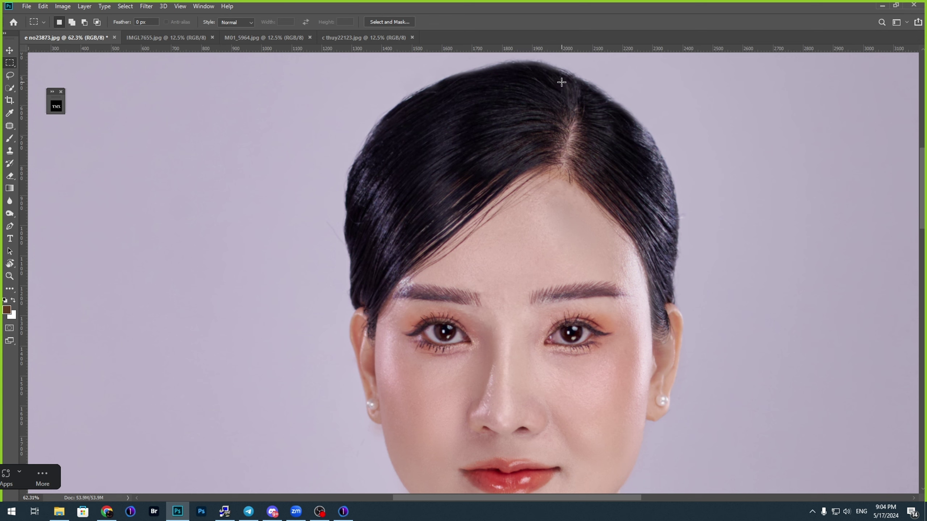
# Step: Look over the whole portrait, examining the hair, the white outfit, and the hands with their reflection on the table
pyautogui.scroll(-3, 560, 81)
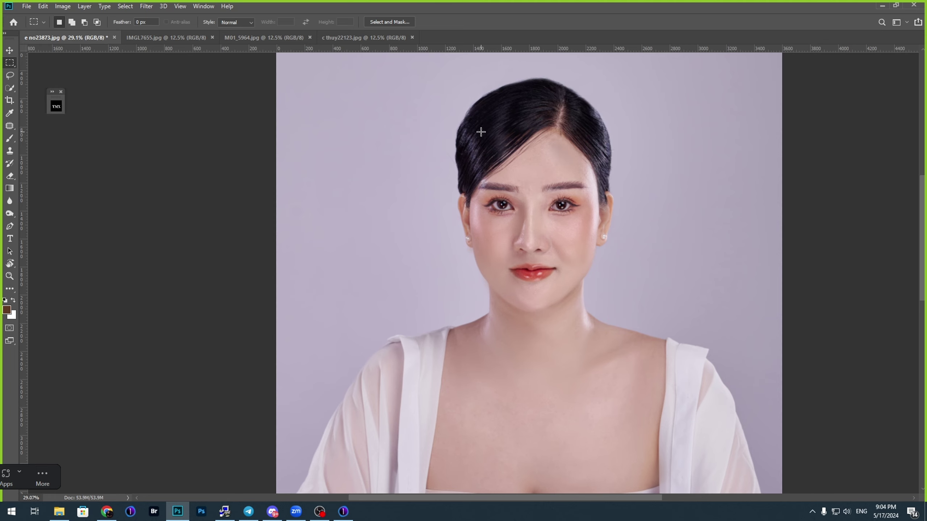
pyautogui.scroll(-2, 481, 132)
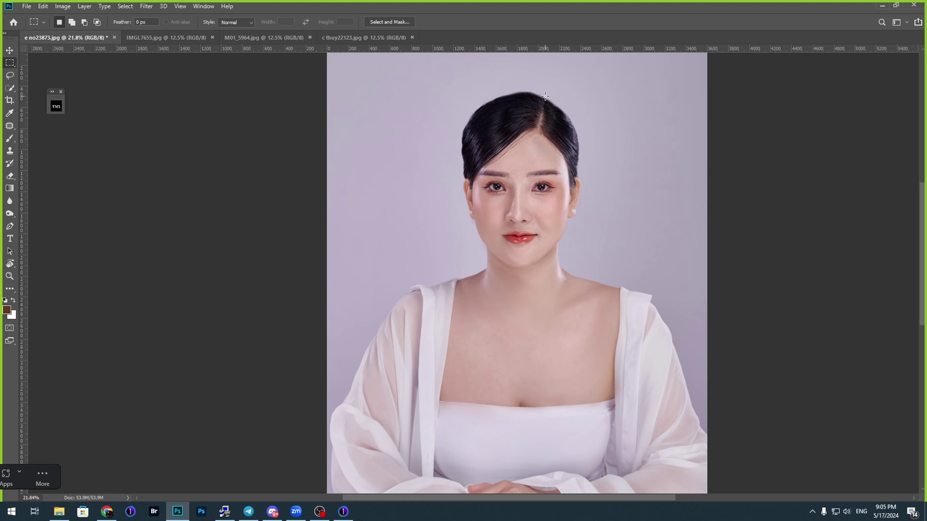
pyautogui.scroll(-2, 593, 179)
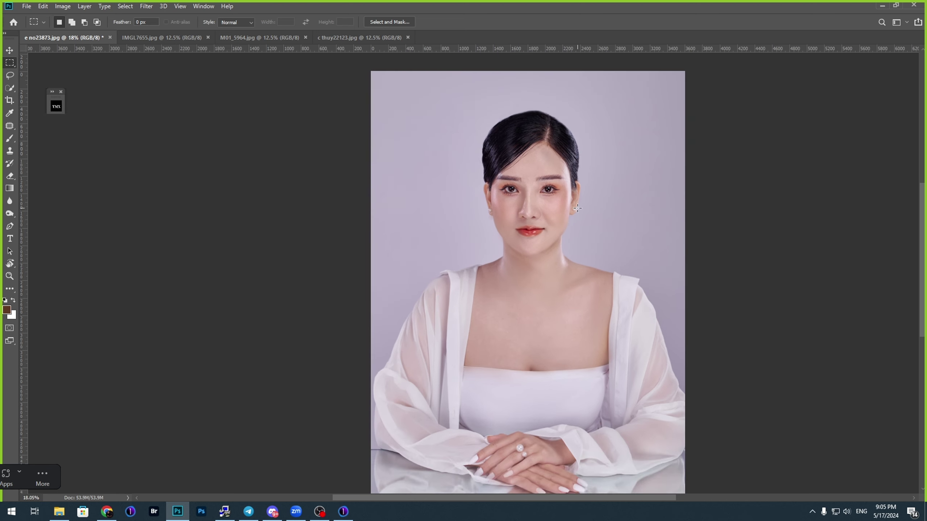
pyautogui.scroll(10, 531, 446)
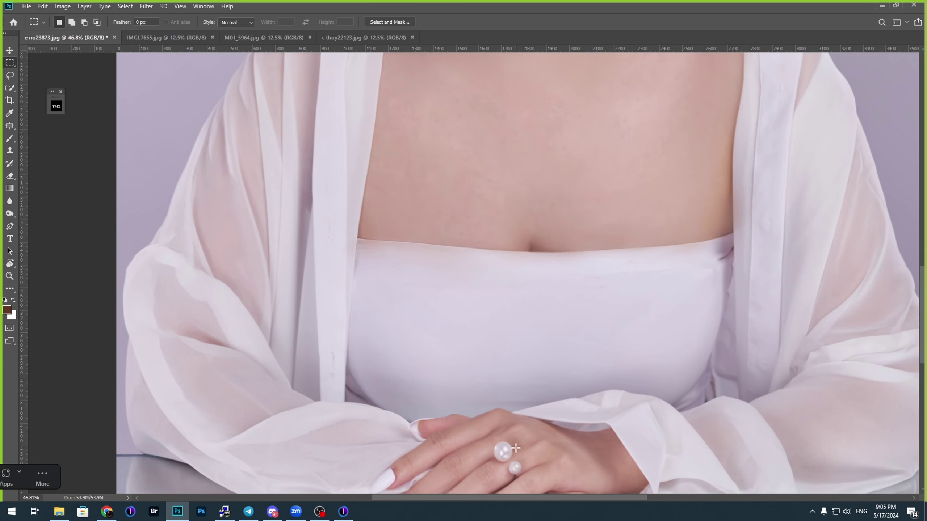
pyautogui.moveTo(514, 448); pyautogui.dragTo(480, 254)
pyautogui.scroll(-2, 496, 271)
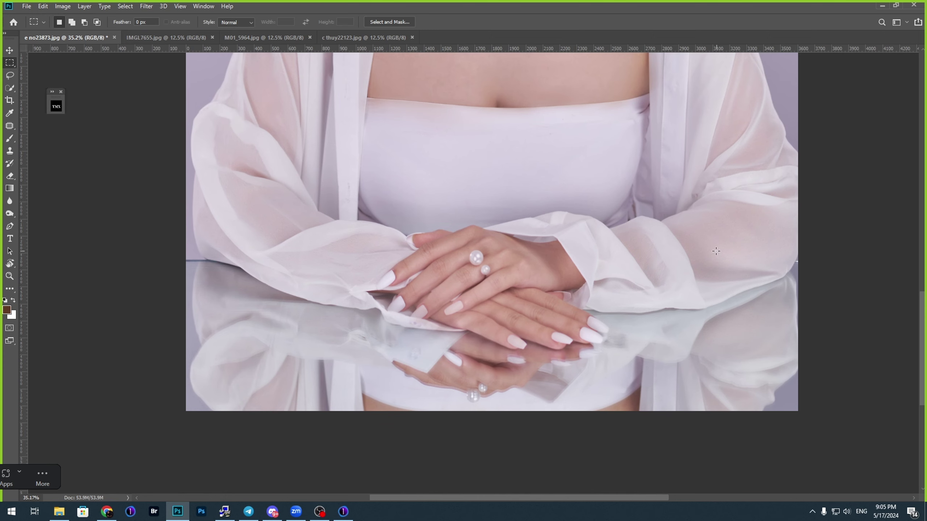
pyautogui.scroll(-3, 474, 270)
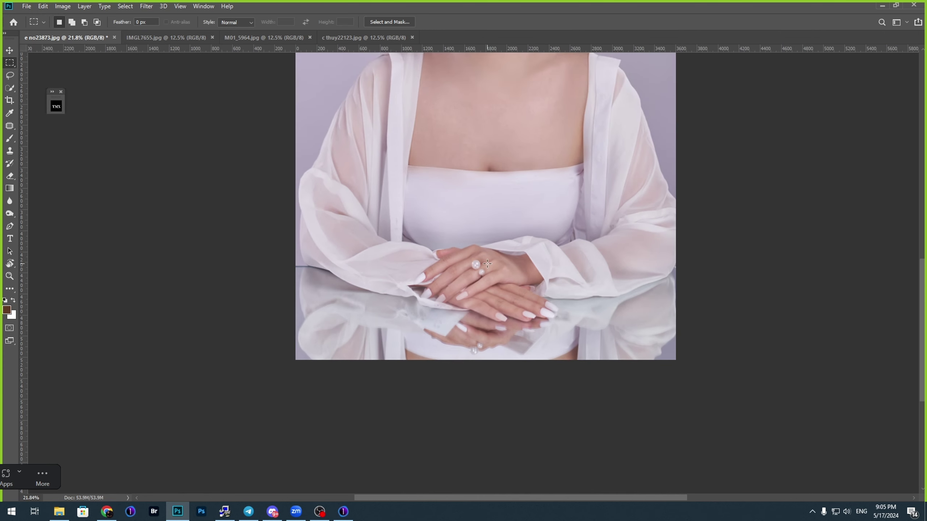
pyautogui.scroll(1, 485, 176)
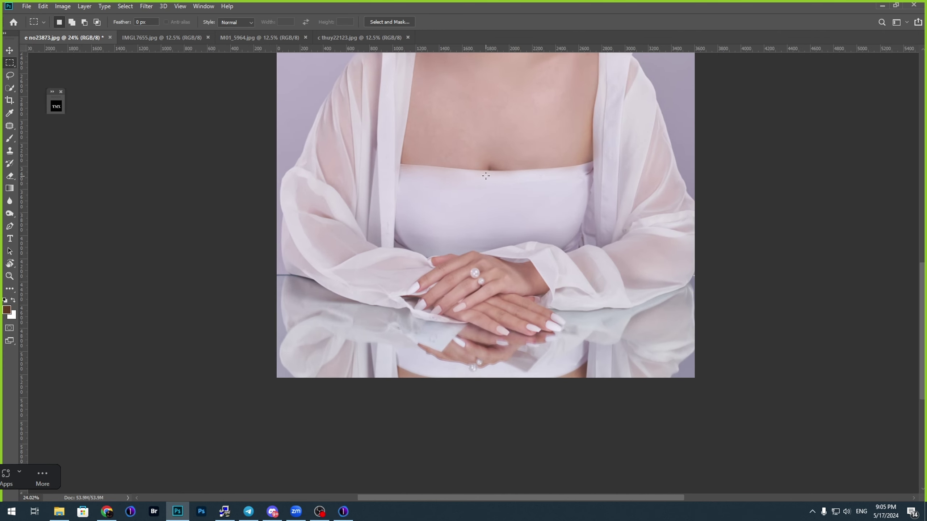
pyautogui.scroll(6, 505, 203)
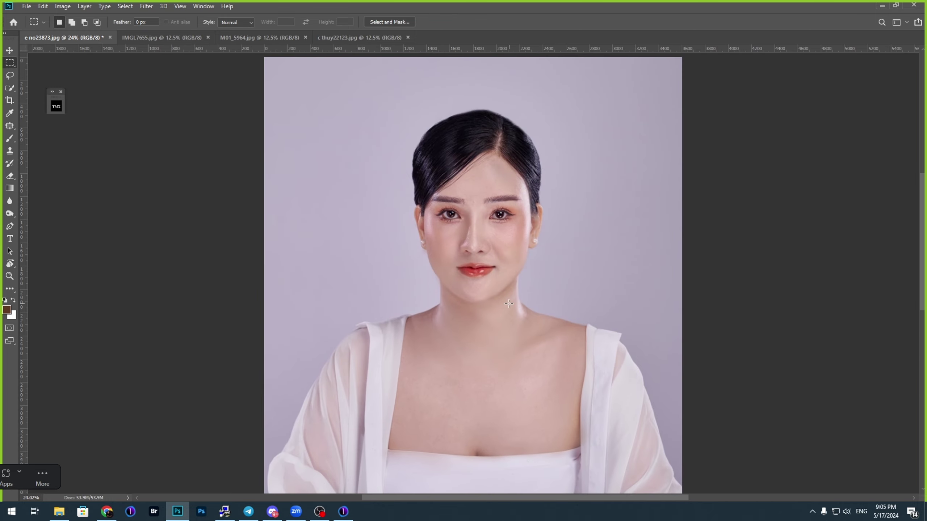
pyautogui.scroll(-4, 509, 303)
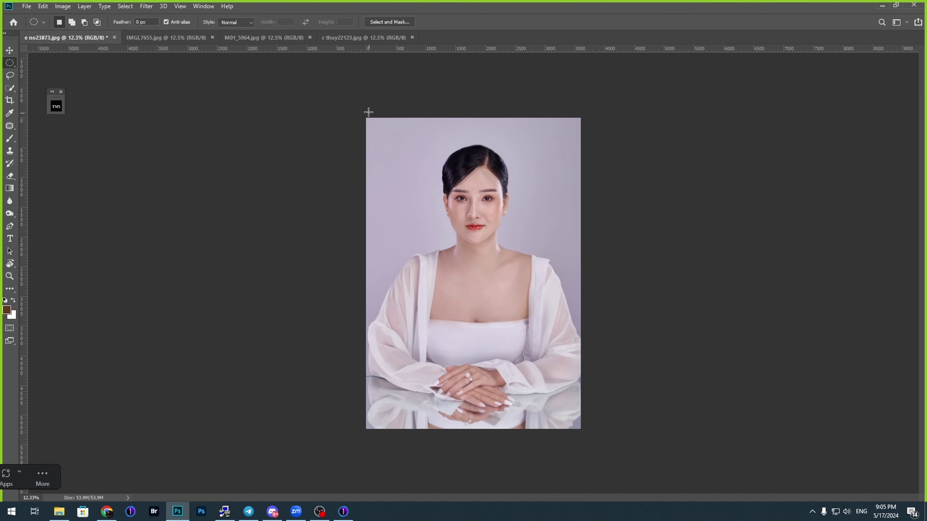
# Step: Crop the portrait slightly tighter on all sides, trimming a thin strip from the edges
pyautogui.press('c')
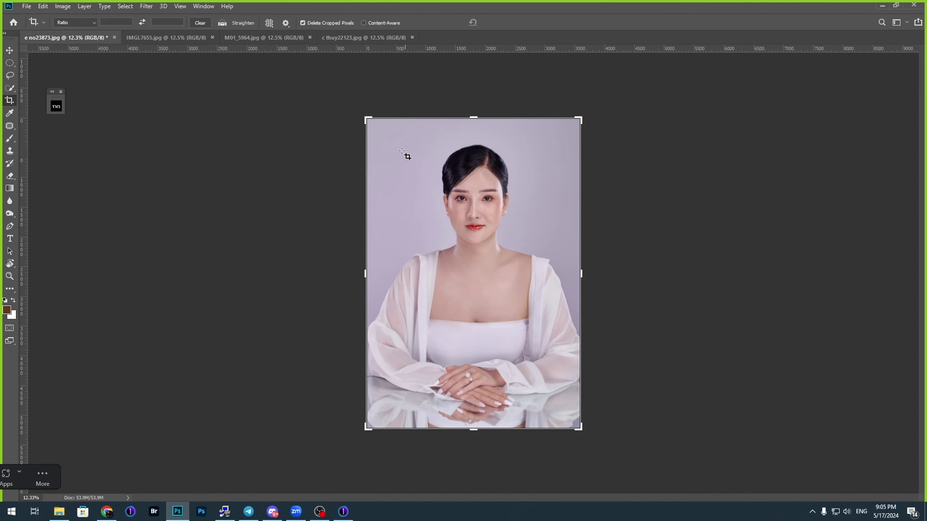
pyautogui.moveTo(362, 114); pyautogui.dragTo(364, 118)
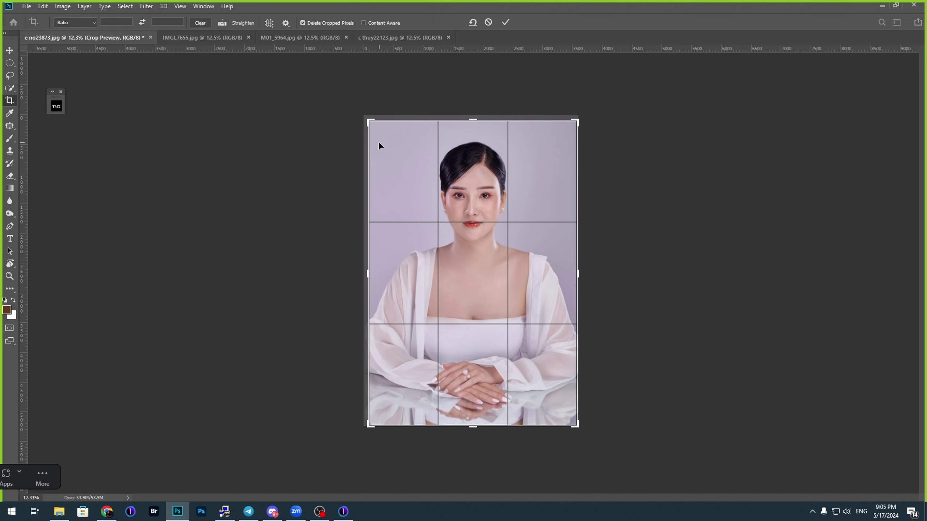
pyautogui.press('Return')
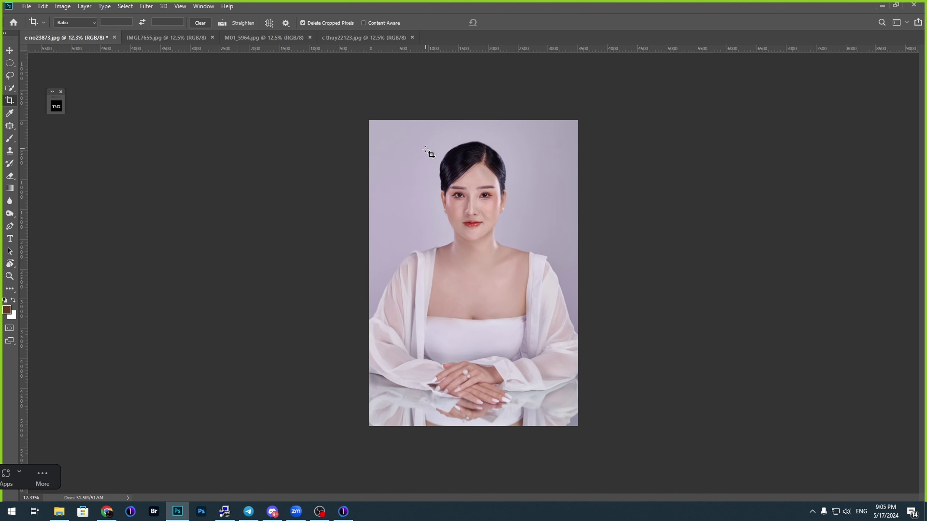
pyautogui.press('m')
pyautogui.moveTo(600, 442); pyautogui.dragTo(763, 514)
pyautogui.hotkey('ctrl', 'd')
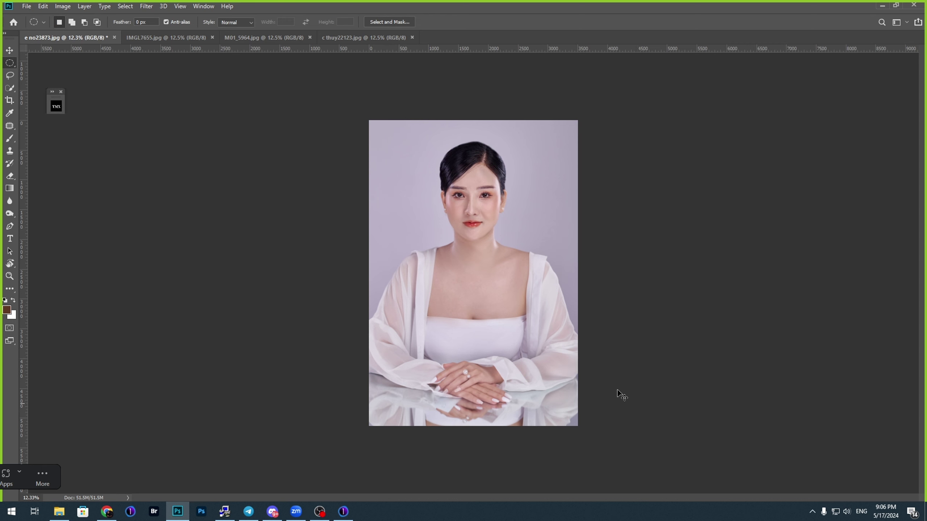
# Step: Open the portrait in Liquify and warp the neck contour just above the shoulder on the photo's right side
pyautogui.moveTo(372, 121); pyautogui.dragTo(748, 477)
pyautogui.hotkey('ctrl', 'shift', 'x')
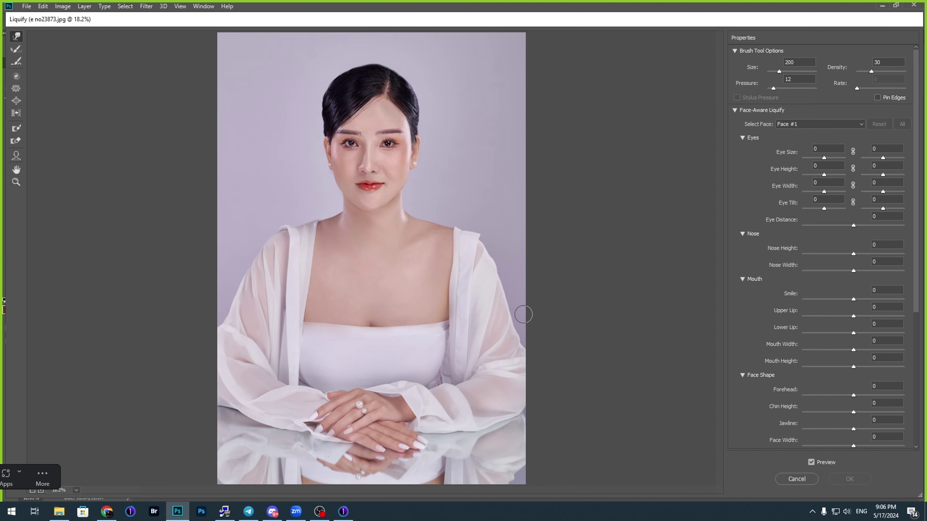
pyautogui.scroll(4, 340, 231)
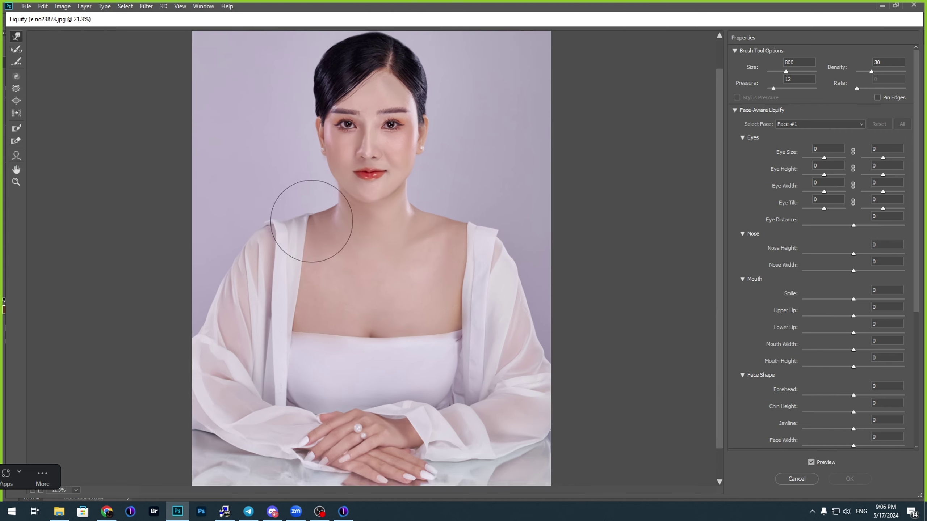
pyautogui.press('[')
pyautogui.scroll(-2, 388, 248)
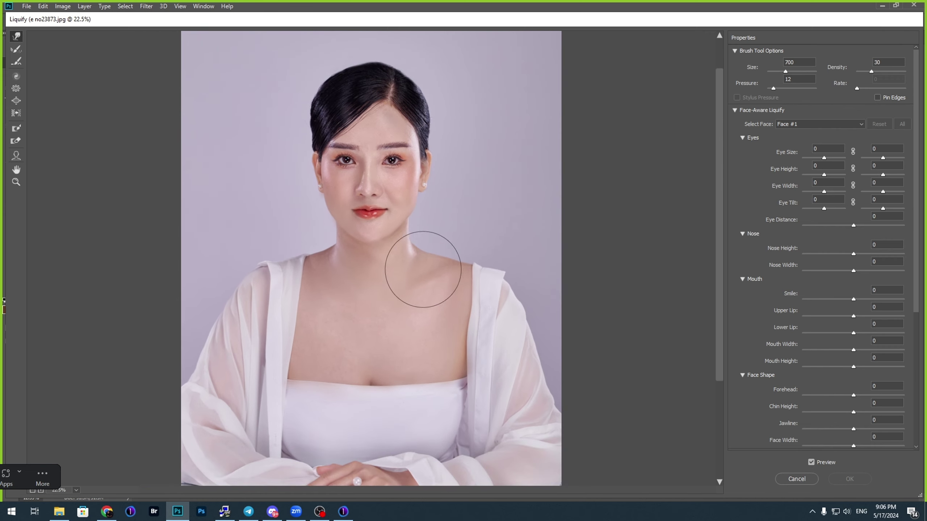
pyautogui.press('[')
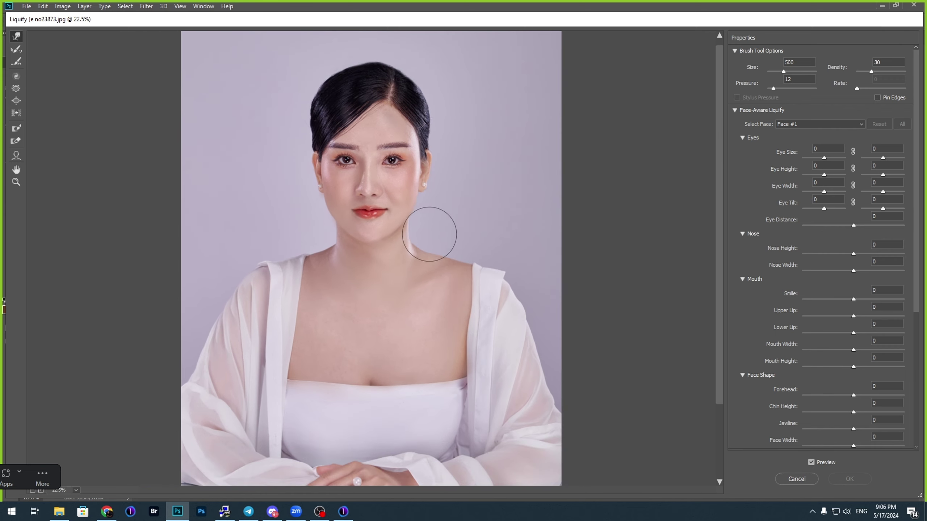
pyautogui.moveTo(428, 226); pyautogui.dragTo(423, 232)
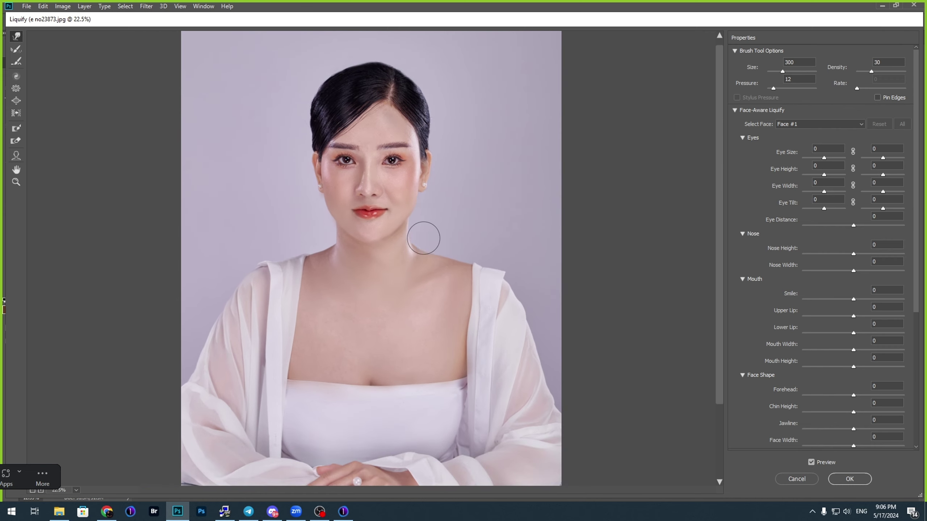
# Step: Refine the curve from neck to shoulder on the photo's left side with a size 400 warp brush
pyautogui.scroll(3, 421, 242)
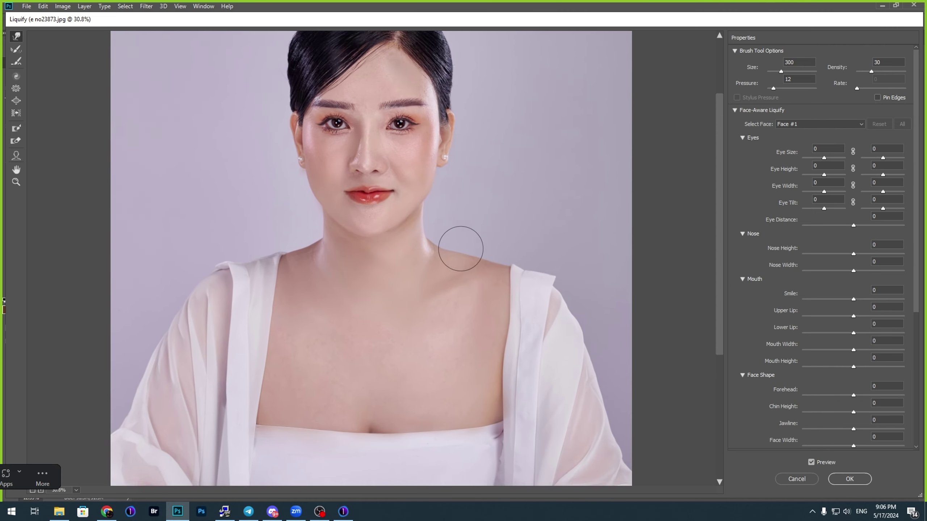
pyautogui.press(']')
pyautogui.scroll(1, 461, 237)
pyautogui.press(']')
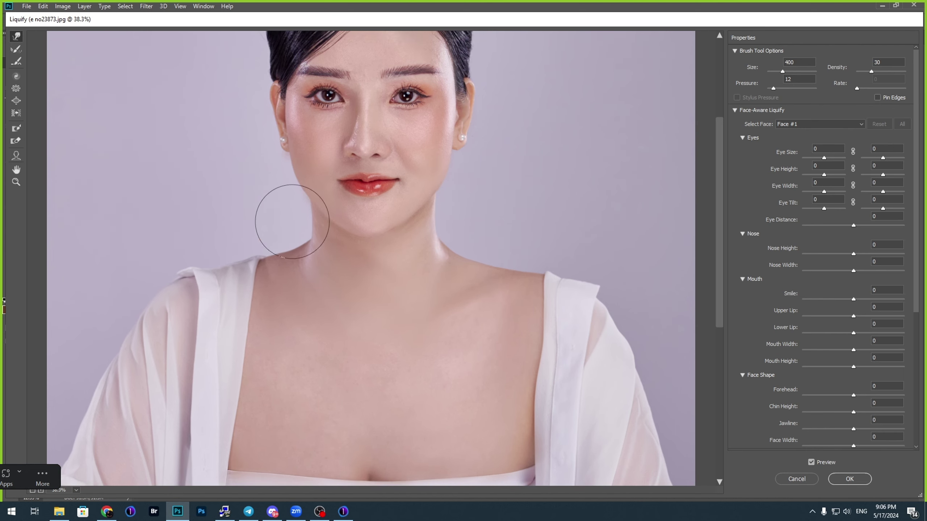
pyautogui.press(']')
pyautogui.press('[')
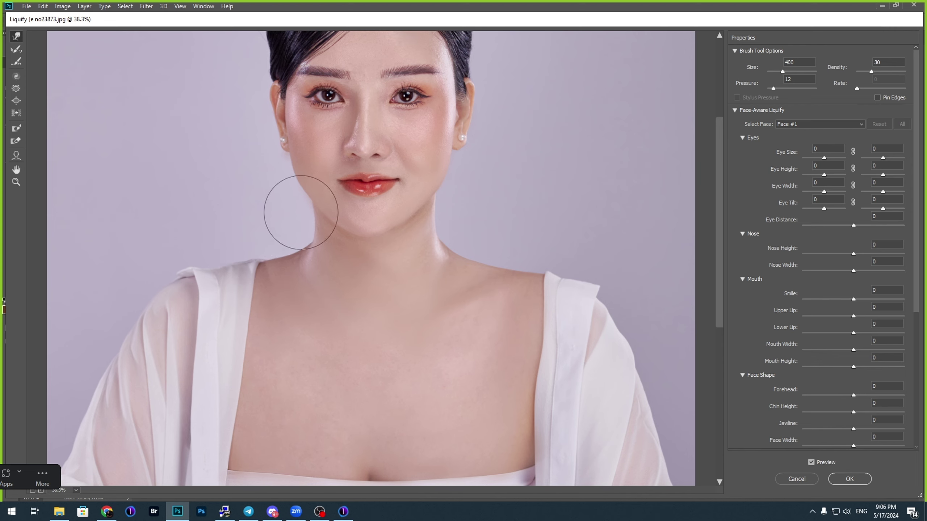
pyautogui.press(']')
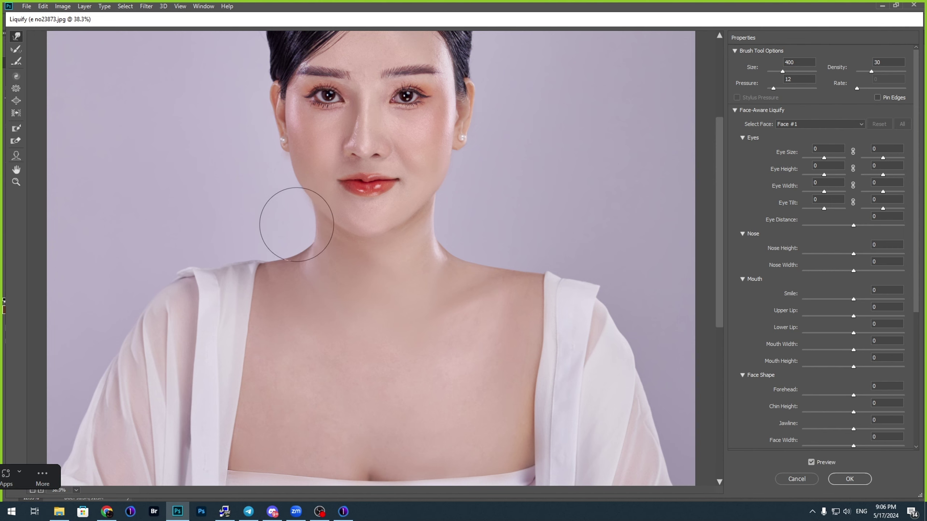
# Step: Go over the jaw and neck contours with the warp brush at sizes 500 and 400
pyautogui.scroll(3, 289, 211)
pyautogui.press(']')
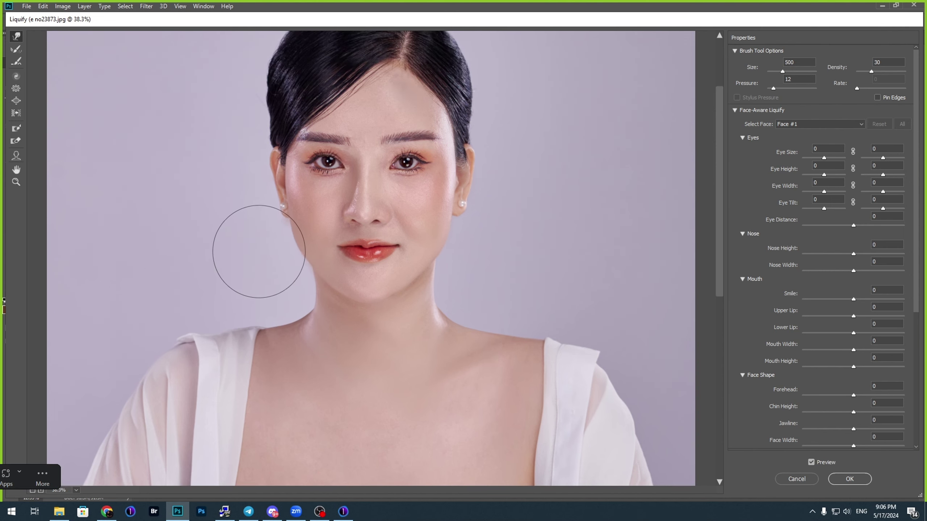
pyautogui.scroll(-2, 368, 275)
pyautogui.press('[')
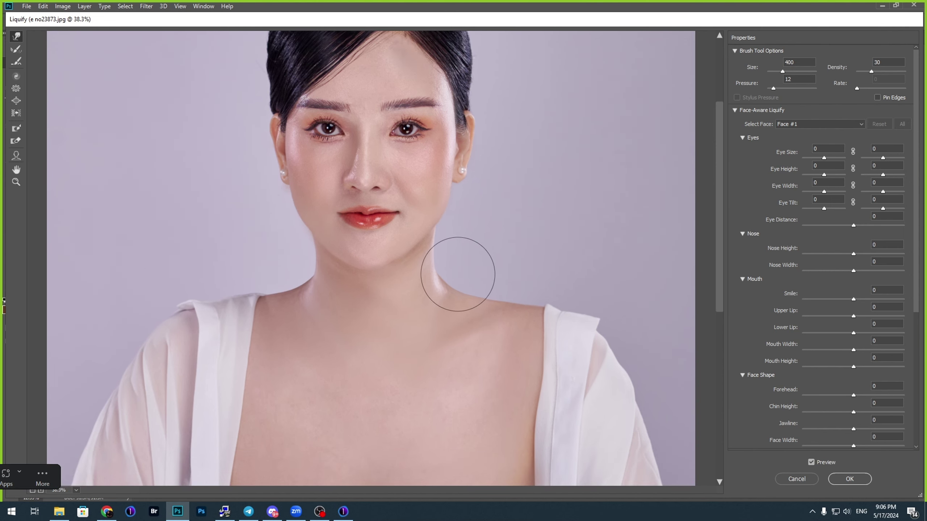
# Step: Reshape the hair outline around the crown and both sides of the head, starting with a size 250 warp brush
pyautogui.scroll(8, 422, 277)
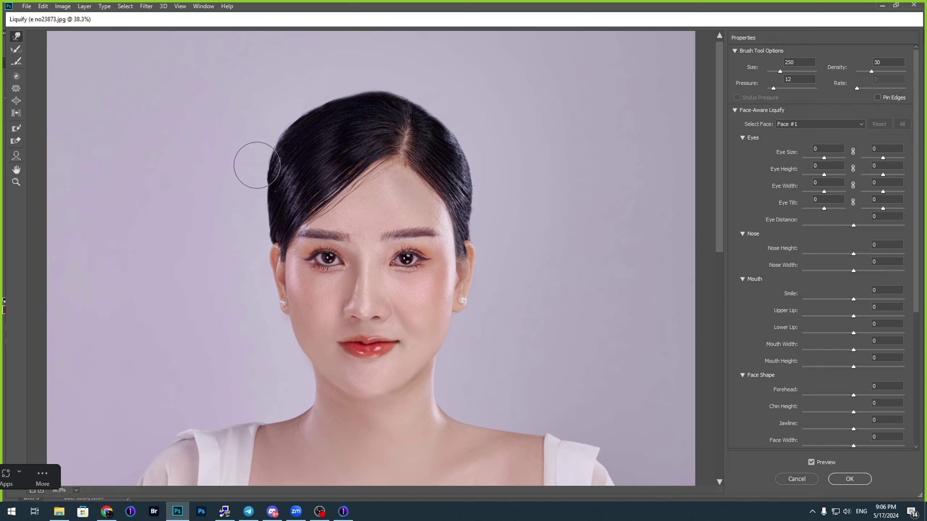
pyautogui.moveTo(314, 117)
pyautogui.mouseDown()
pyautogui.moveTo(347, 83)
pyautogui.moveTo(356, 93)
pyautogui.moveTo(343, 93)
pyautogui.mouseUp()
pyautogui.moveTo(326, 171)
pyautogui.mouseDown()
pyautogui.moveTo(329, 110)
pyautogui.moveTo(352, 92)
pyautogui.moveTo(388, 79)
pyautogui.moveTo(406, 98)
pyautogui.moveTo(452, 114)
pyautogui.mouseUp()
pyautogui.press(']')
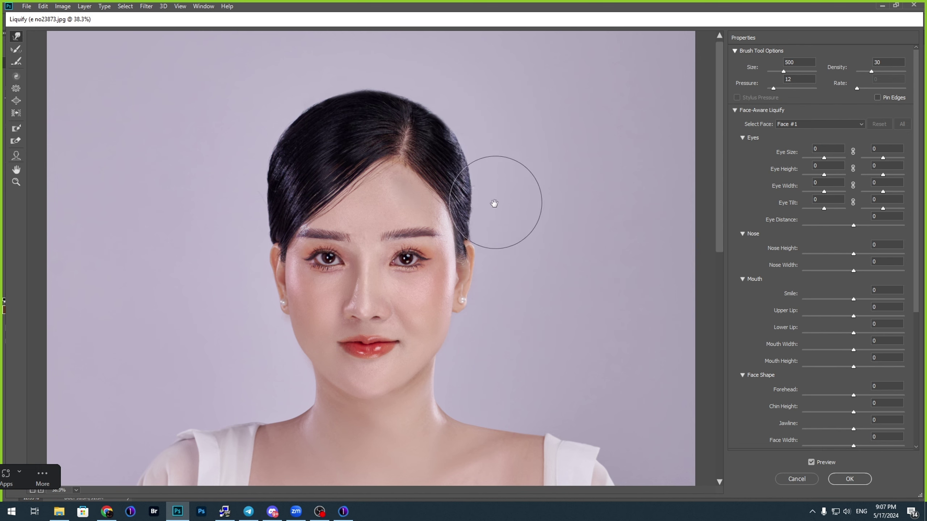
# Step: Adjust the neck and inner shoulder contours on both sides with the warp brush at sizes 400 to 600
pyautogui.scroll(-3, 496, 190)
pyautogui.scroll(-3, 498, 232)
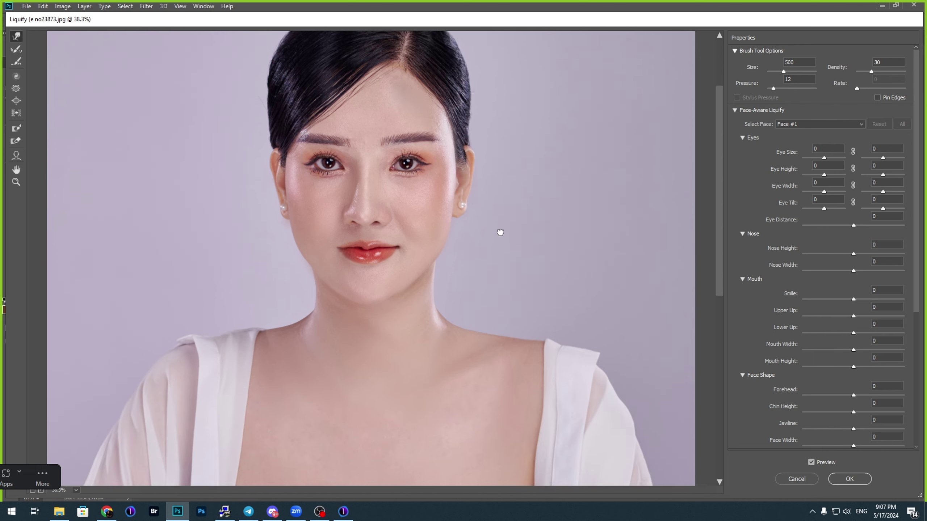
pyautogui.scroll(-2, 460, 295)
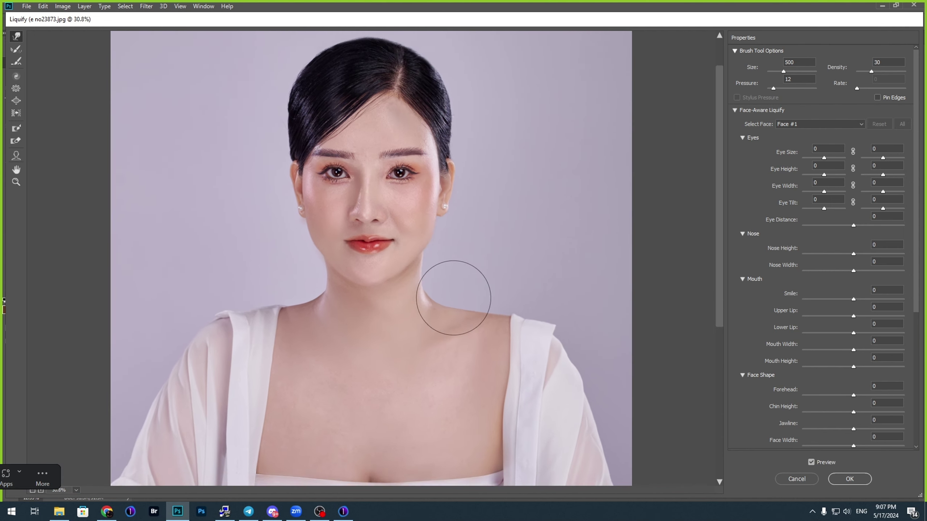
pyautogui.scroll(-1, 419, 278)
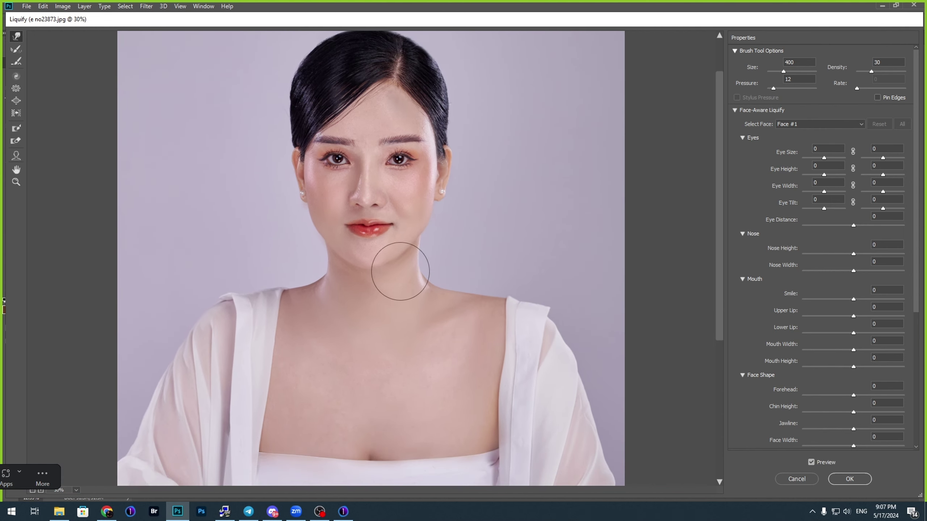
pyautogui.scroll(-1, 354, 270)
pyautogui.press(']')
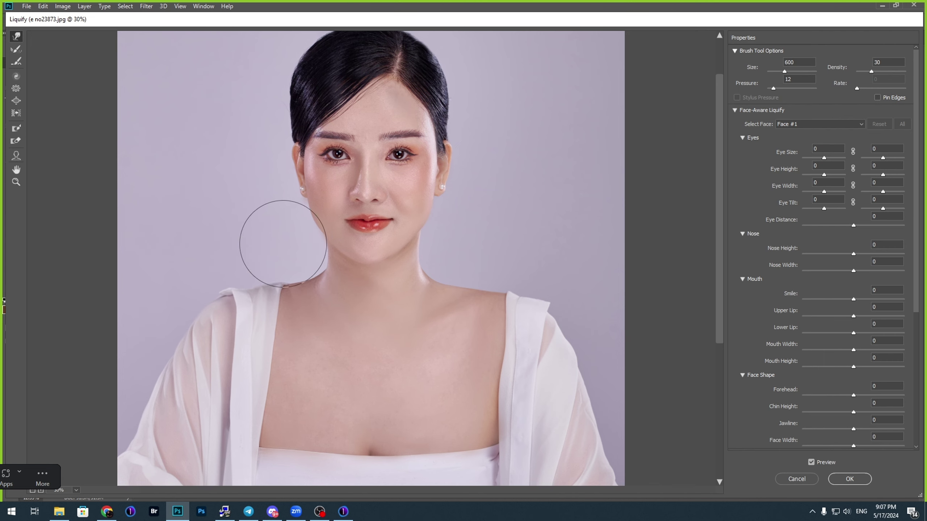
pyautogui.scroll(-2, 346, 263)
pyautogui.scroll(-1, 360, 262)
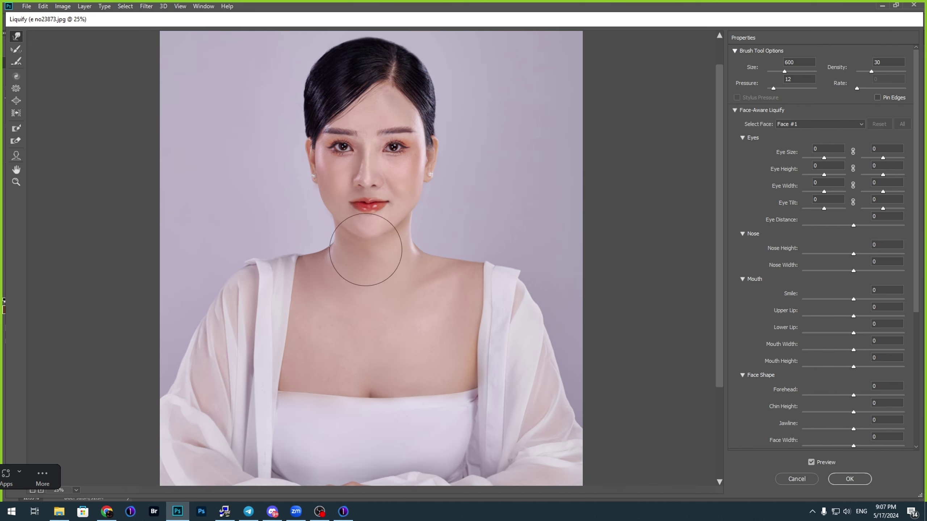
# Step: Smooth the shoulder and sleeve contours on both sides of the photo with the warp brush at sizes 500 to 900
pyautogui.press(']')
pyautogui.press(']')
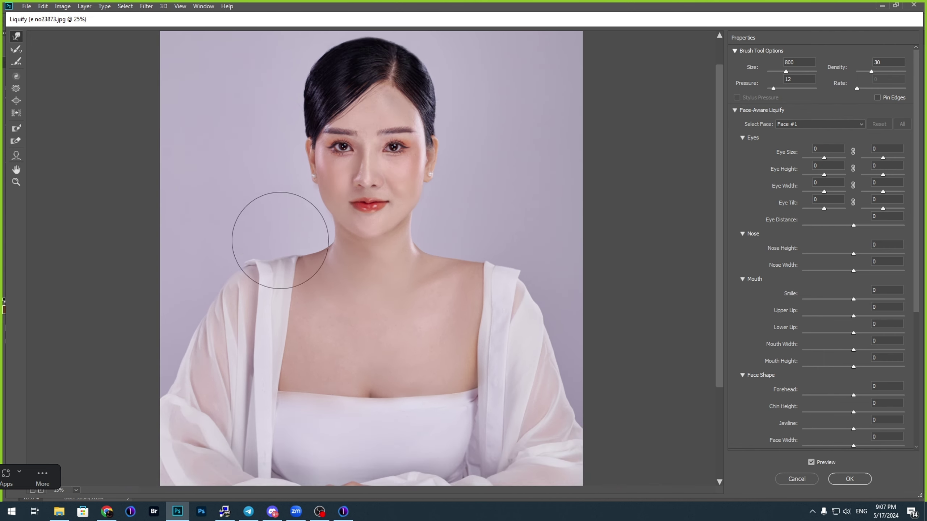
pyautogui.press('[')
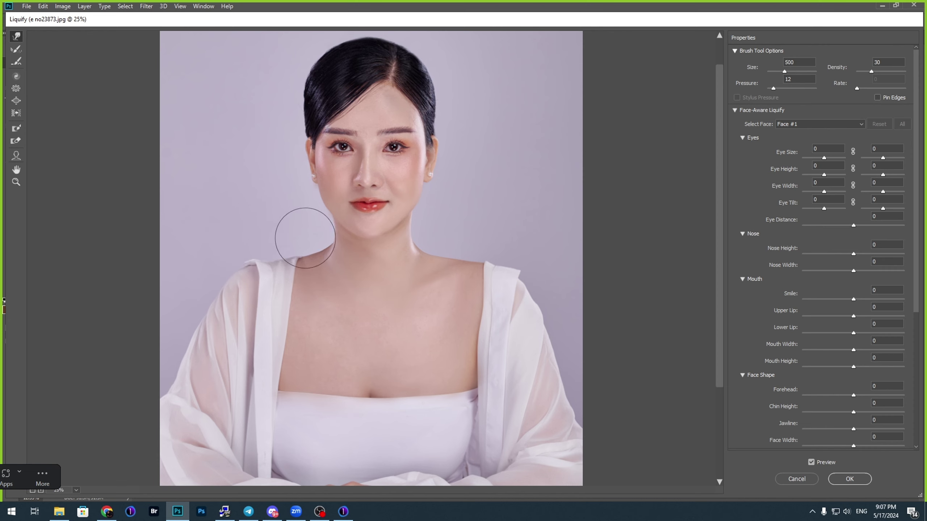
pyautogui.press(']')
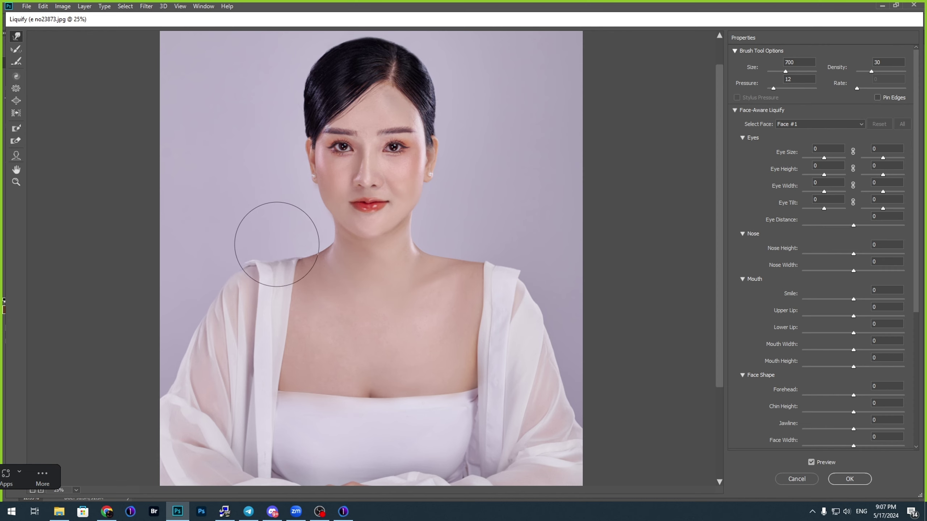
pyautogui.press(']')
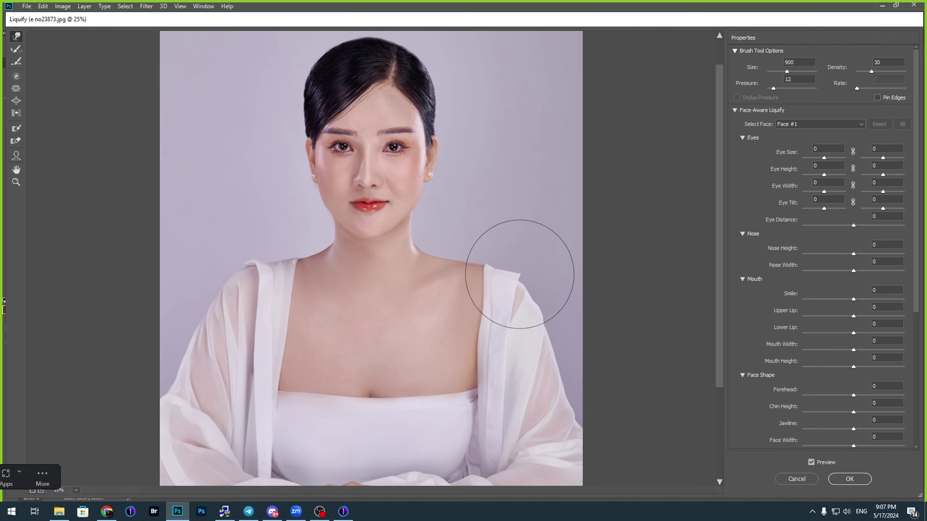
pyautogui.scroll(-3, 481, 298)
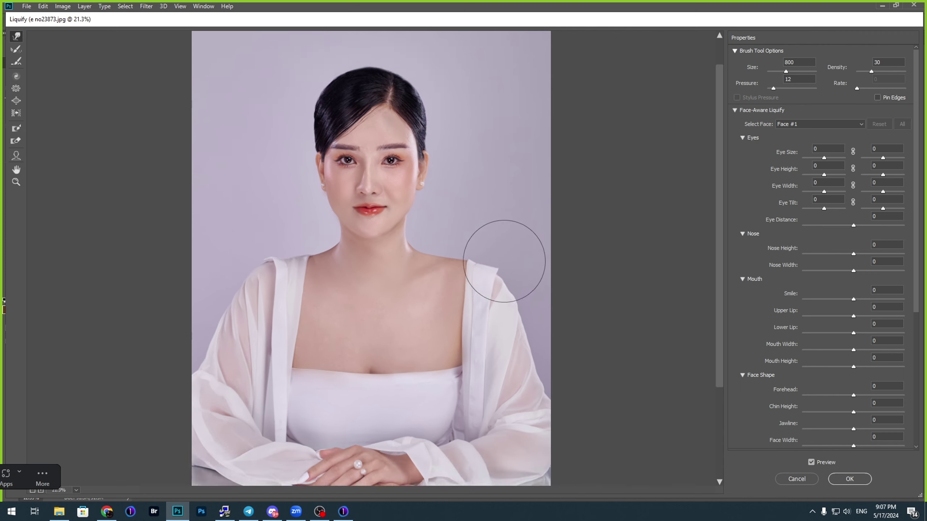
# Step: Compare the original and liquified versions of the full portrait repeatedly, checking the hair, neck and shoulder outlines
pyautogui.scroll(-1, 517, 321)
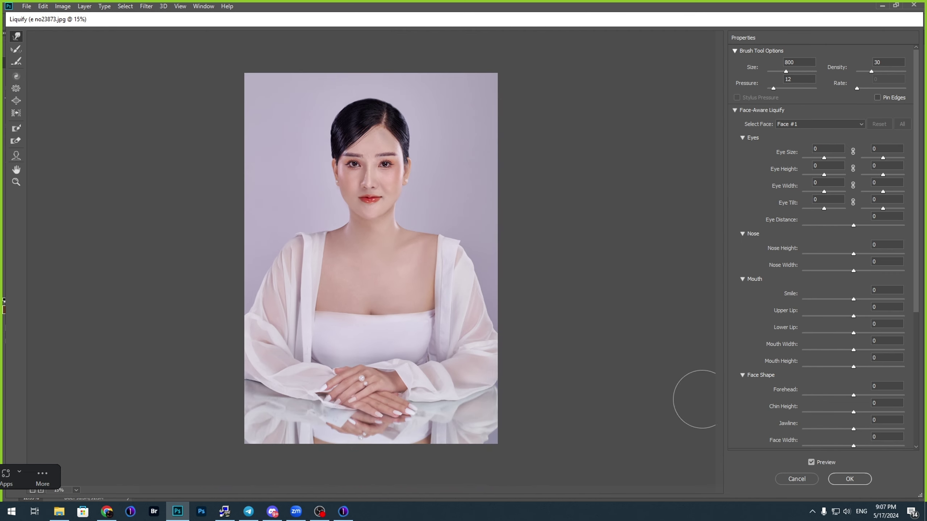
pyautogui.click(810, 465)
pyautogui.click(810, 464)
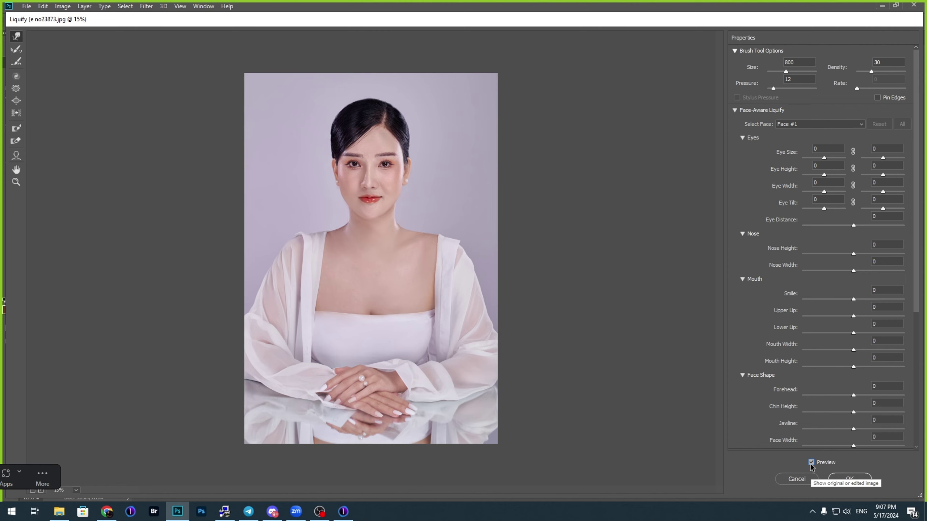
pyautogui.click(811, 464)
pyautogui.click(810, 464)
pyautogui.click(810, 463)
pyautogui.click(810, 463)
pyautogui.click(810, 463)
pyautogui.click(811, 463)
pyautogui.click(810, 464)
pyautogui.click(811, 464)
pyautogui.click(811, 464)
pyautogui.click(811, 463)
pyautogui.click(810, 465)
pyautogui.click(810, 464)
pyautogui.click(810, 464)
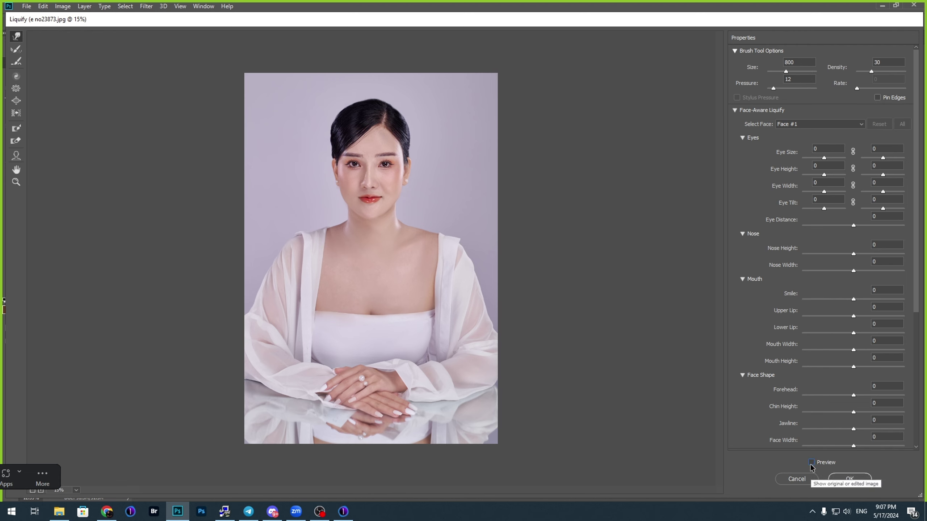
pyautogui.click(810, 464)
pyautogui.scroll(-2, 527, 377)
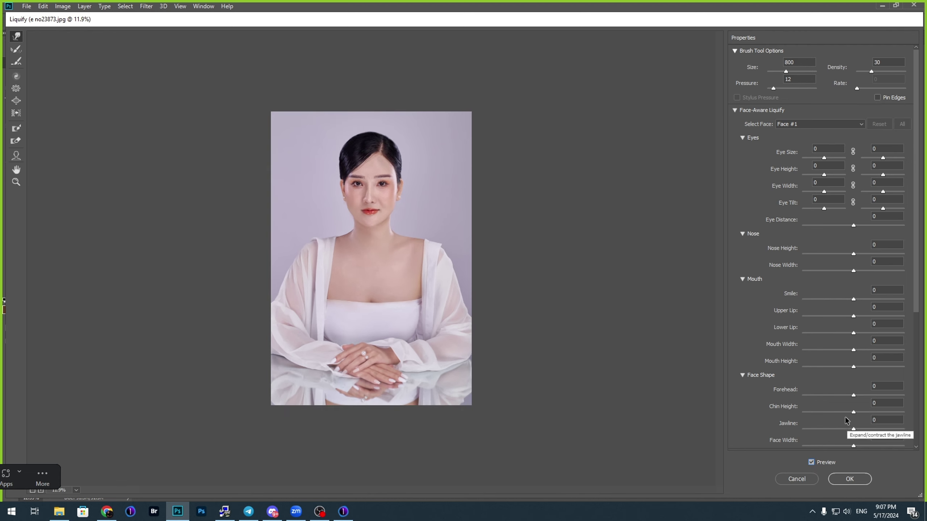
pyautogui.hotkey('ctrl', '+')
pyautogui.hotkey('ctrl', '+')
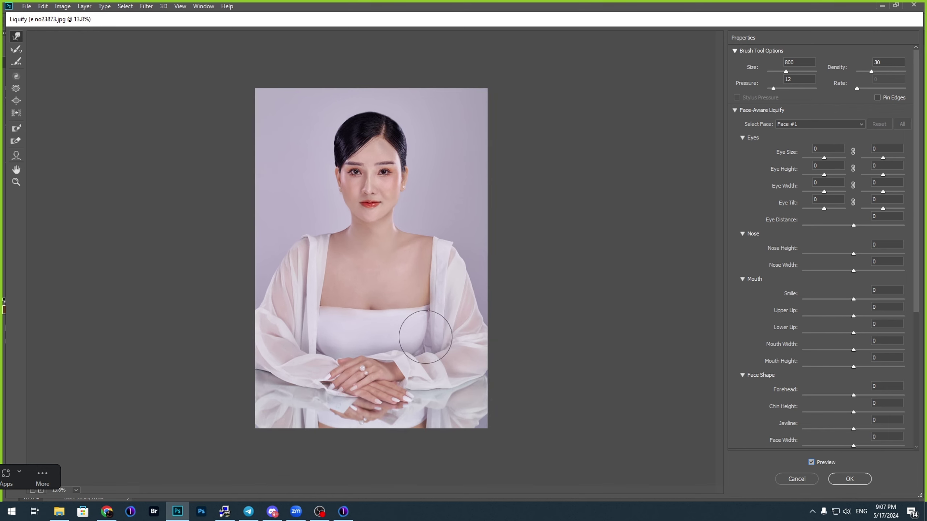
pyautogui.click(810, 463)
pyautogui.click(810, 463)
pyautogui.click(810, 463)
pyautogui.click(810, 463)
pyautogui.click(810, 463)
pyautogui.click(810, 463)
pyautogui.click(810, 464)
pyautogui.click(810, 464)
pyautogui.click(810, 464)
pyautogui.click(810, 464)
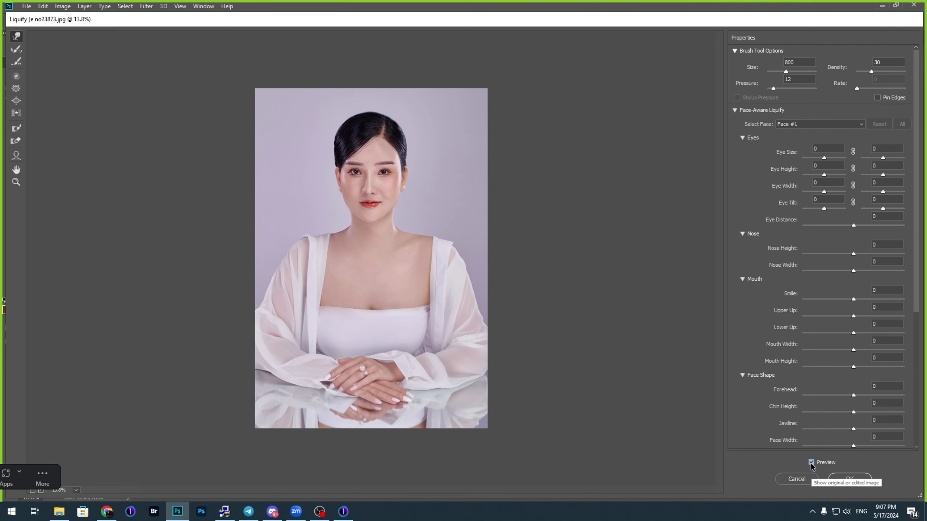
pyautogui.click(810, 464)
pyautogui.click(811, 464)
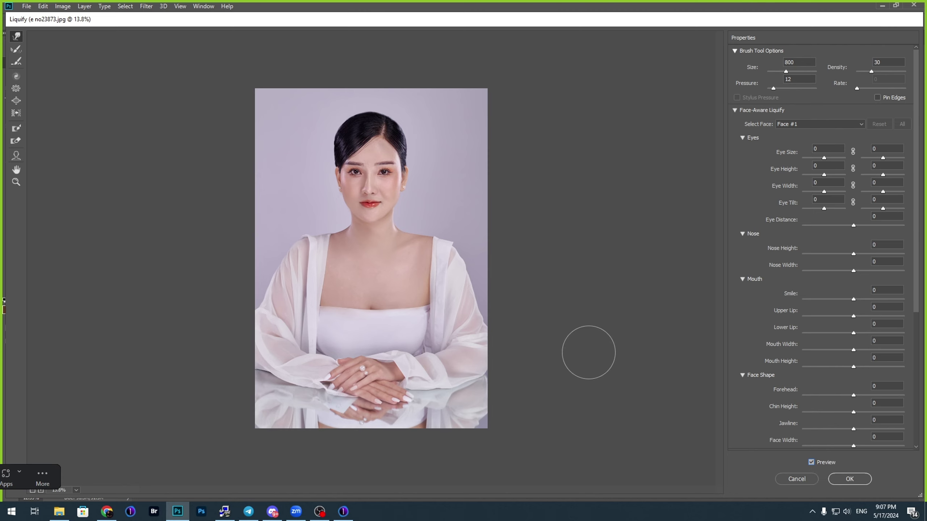
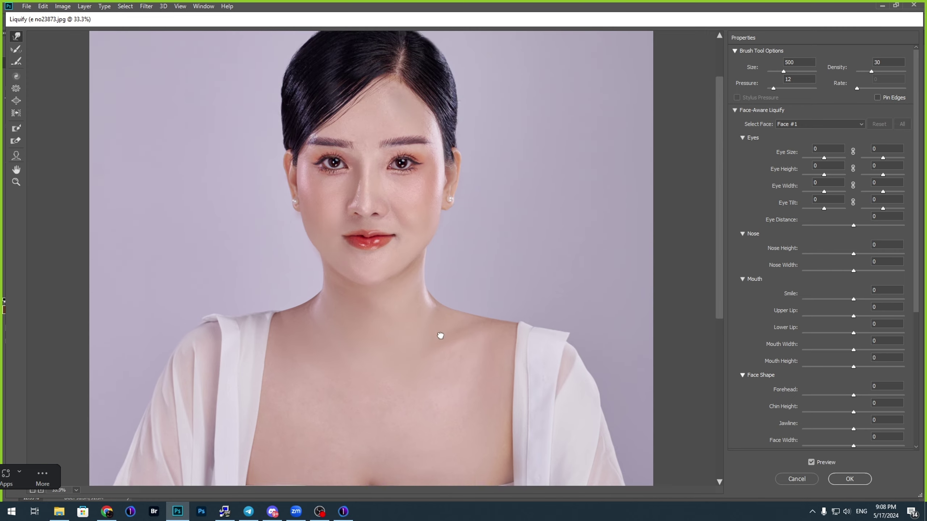
# Step: Touch up the lips around the mouth corner on the photo's right side with a size 175 warp brush
pyautogui.scroll(2, 420, 234)
pyautogui.moveTo(420, 234); pyautogui.dragTo(435, 339)
pyautogui.scroll(-1, 428, 294)
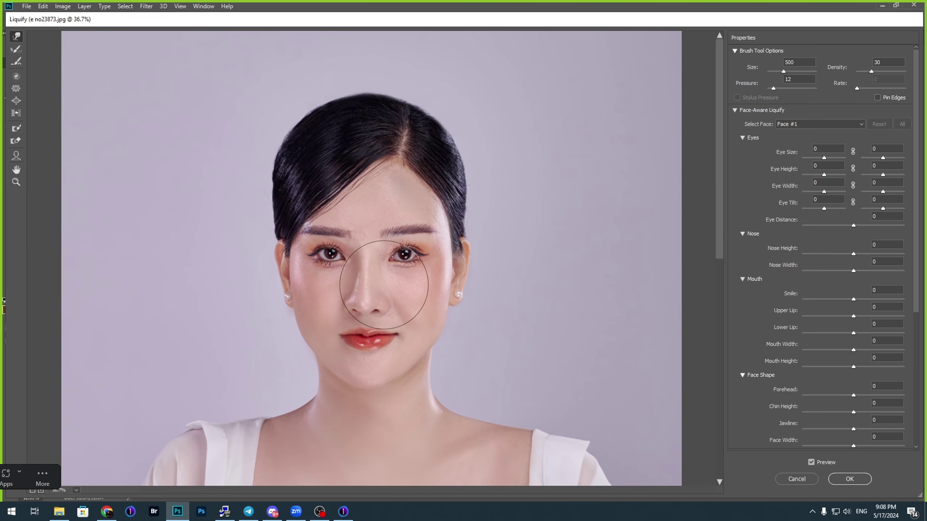
pyautogui.scroll(-1, 381, 309)
pyautogui.scroll(4, 377, 308)
pyautogui.moveTo(387, 314); pyautogui.dragTo(380, 267)
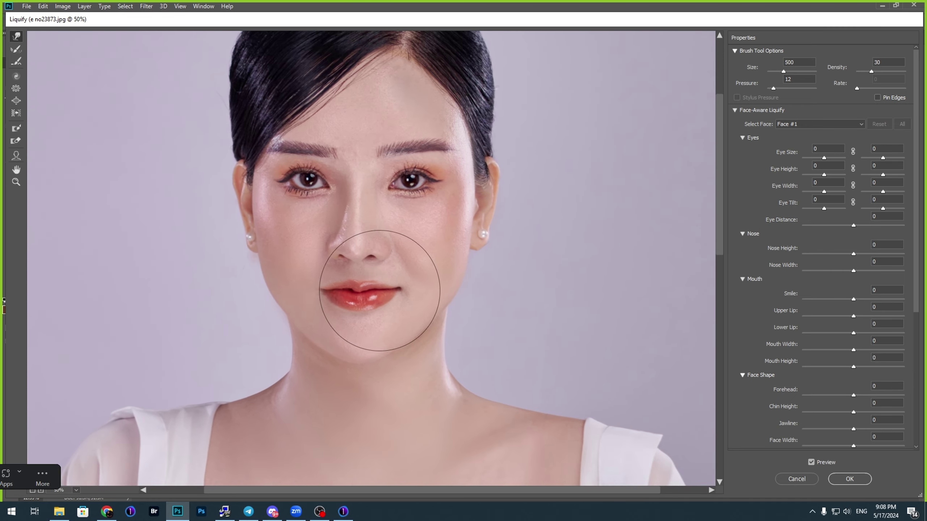
pyautogui.scroll(1, 386, 296)
pyautogui.press('[')
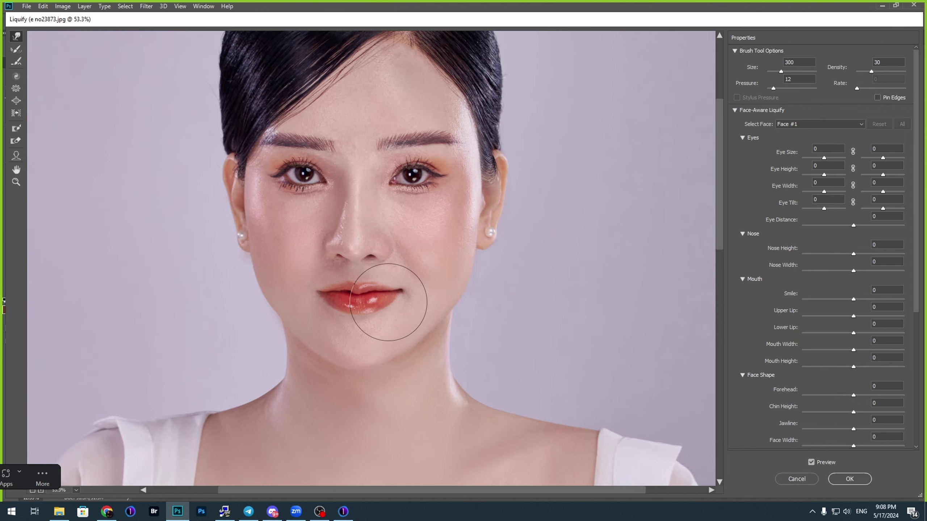
pyautogui.press('[')
pyautogui.press('[')
pyautogui.scroll(1, 386, 298)
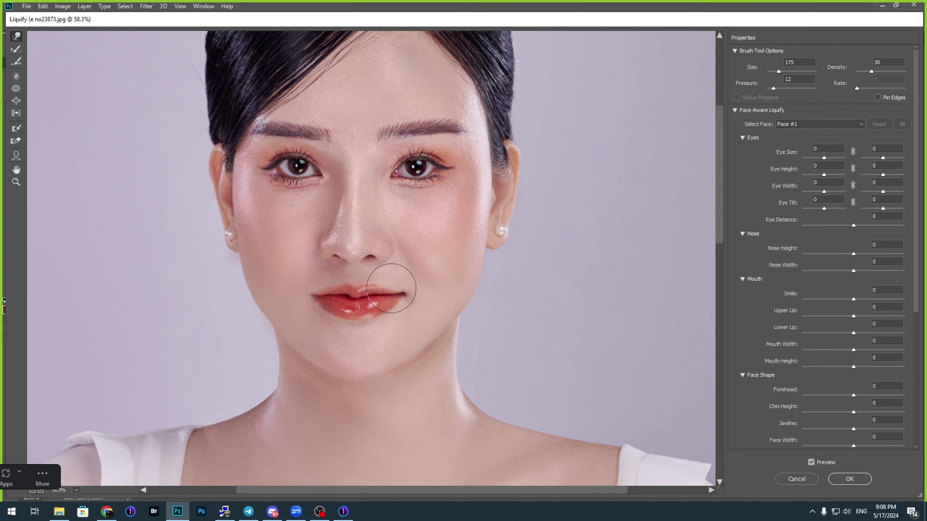
pyautogui.moveTo(393, 273); pyautogui.dragTo(395, 298)
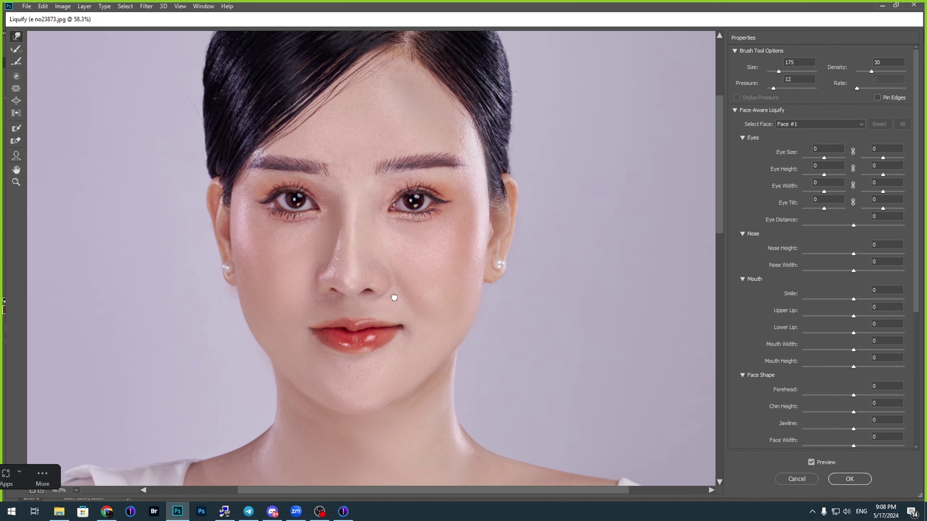
# Step: Go over the nose area with the warp brush at sizes 250 to 300 and the jaw on the photo's left side at 400
pyautogui.scroll(-1, 372, 239)
pyautogui.press(']')
pyautogui.press(']')
pyautogui.press(']')
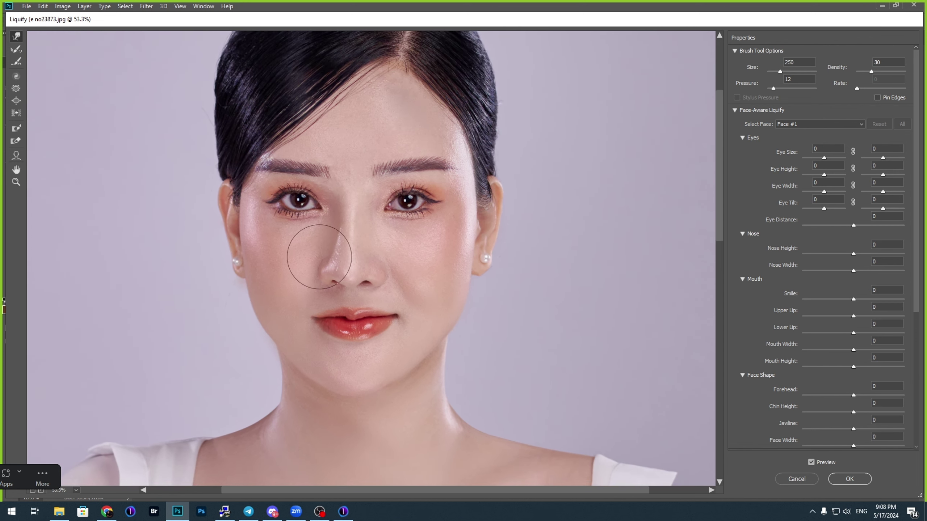
pyautogui.press(']')
pyautogui.press(']')
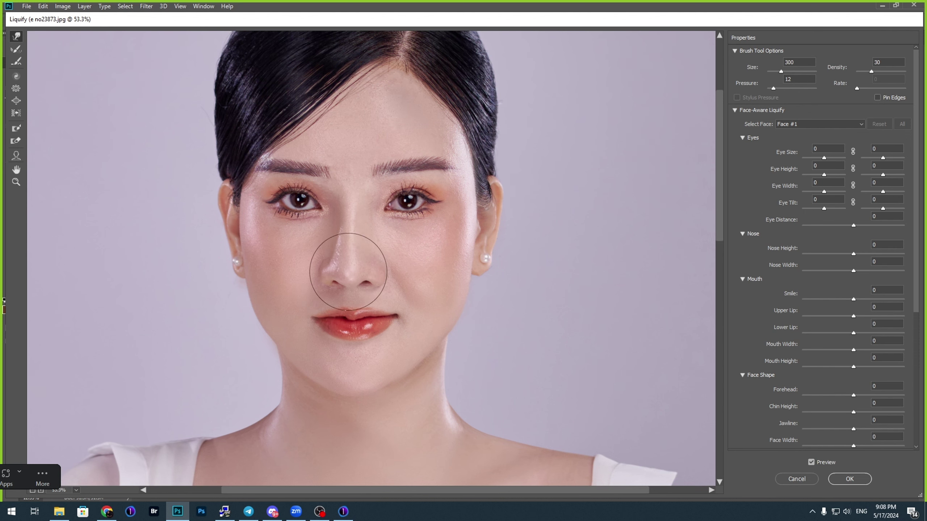
pyautogui.moveTo(434, 237); pyautogui.dragTo(434, 244)
pyautogui.press(']')
pyautogui.press(']')
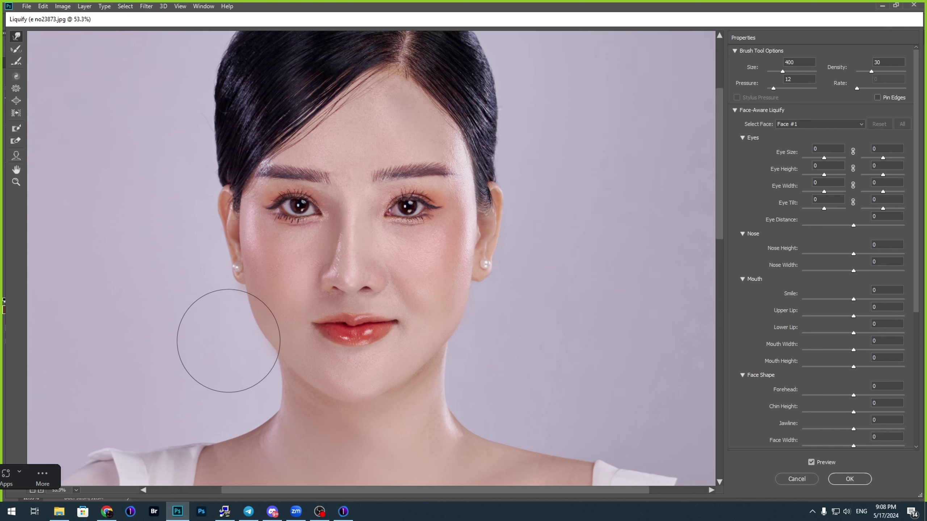
# Step: Refine the chin, jawline and upper neck contours with the warp brush at sizes 250 to 400
pyautogui.moveTo(330, 366); pyautogui.dragTo(337, 311)
pyautogui.press('[')
pyautogui.press('[')
pyautogui.press('[')
pyautogui.press('[')
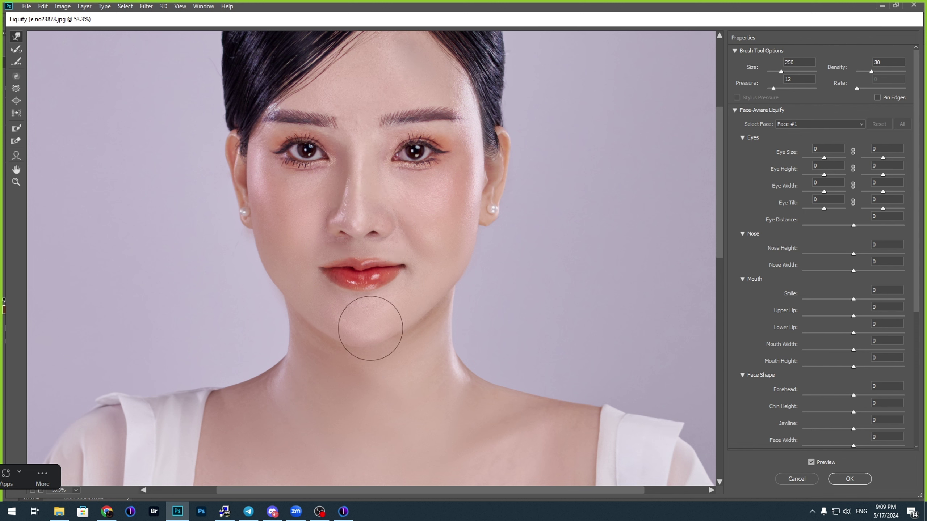
pyautogui.press(']')
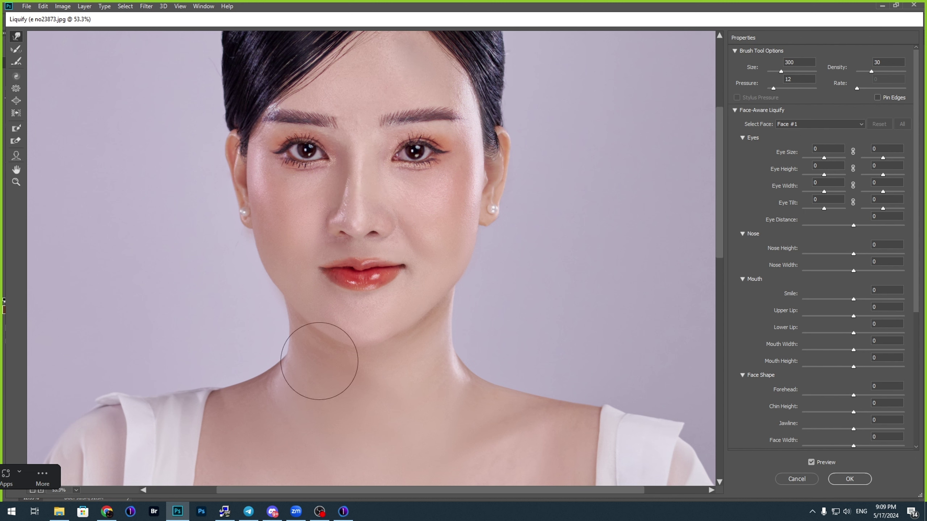
pyautogui.press(']')
pyautogui.press(']')
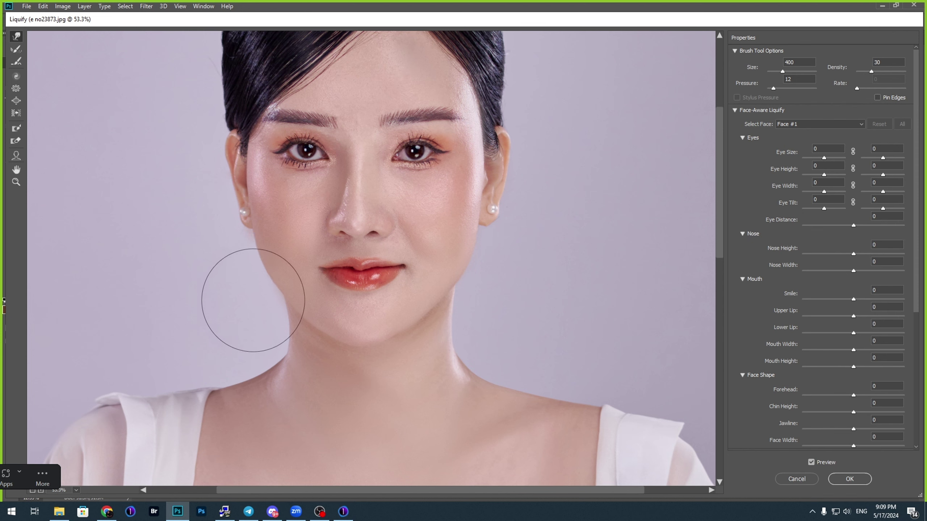
pyautogui.press('[')
pyautogui.press('[')
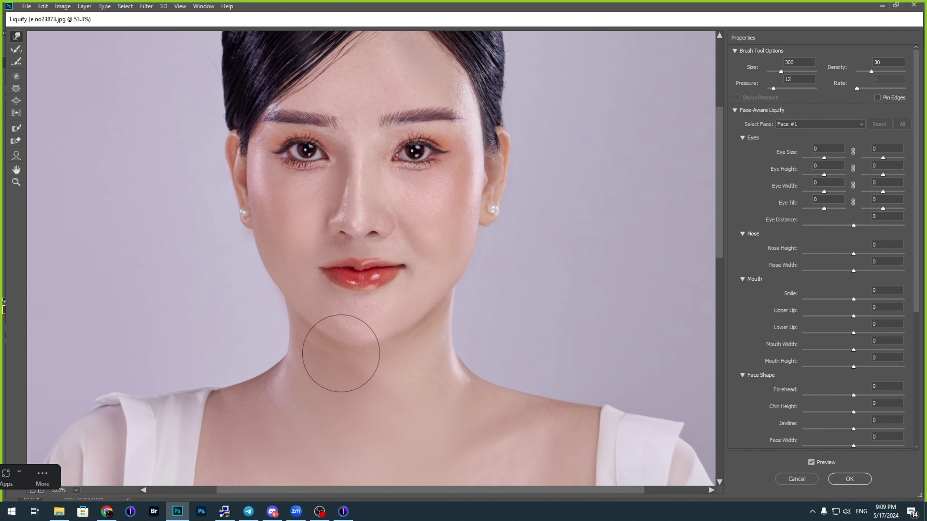
pyautogui.press(']')
pyautogui.press(']')
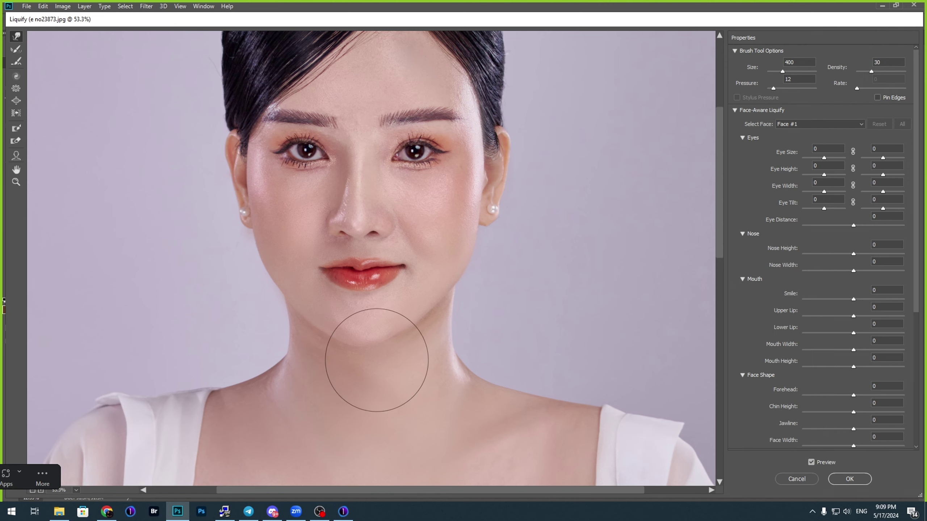
# Step: Compare the original and liquified versions of the full portrait repeatedly, checking the face, neck and shoulder outlines
pyautogui.hotkey('ctrl', '-')
pyautogui.hotkey('ctrl', '-')
pyautogui.hotkey('ctrl', '-')
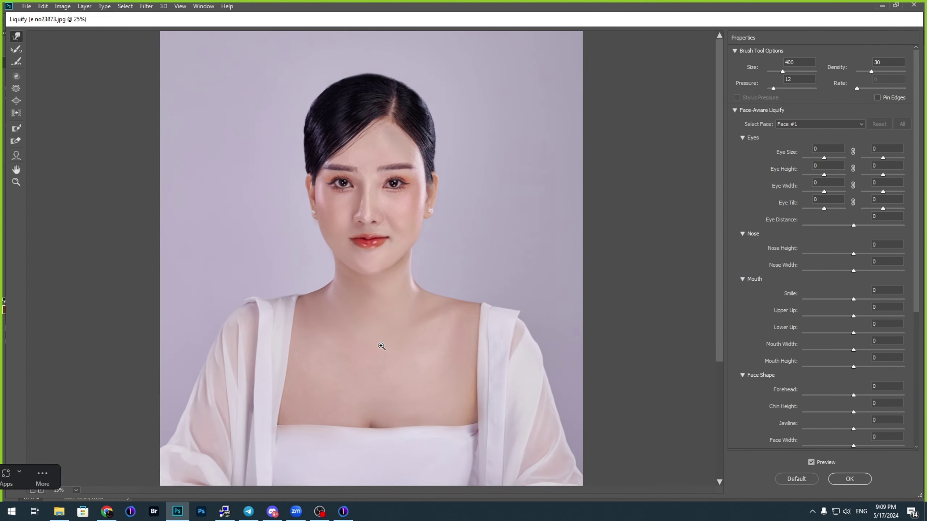
pyautogui.scroll(-1, 381, 346)
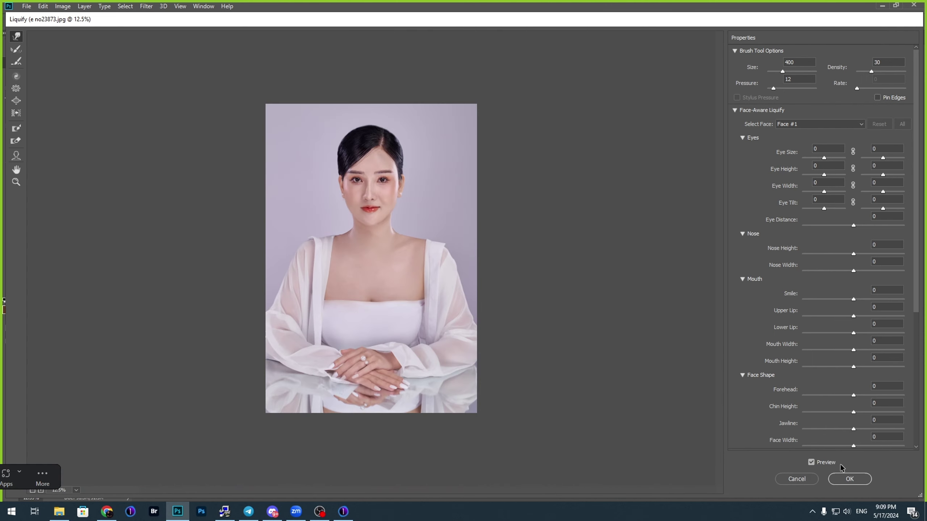
pyautogui.click(811, 463)
pyautogui.click(811, 462)
pyautogui.click(810, 463)
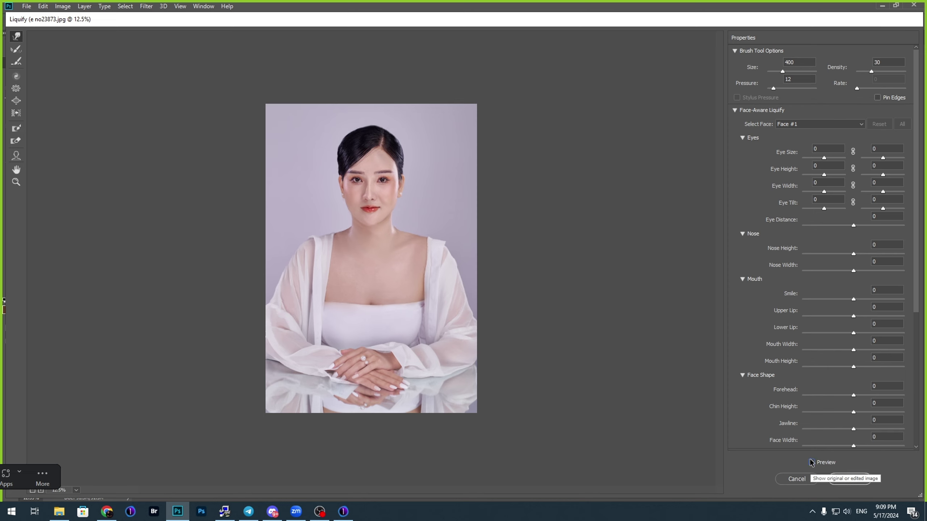
pyautogui.click(811, 463)
pyautogui.click(811, 463)
pyautogui.click(811, 462)
pyautogui.click(810, 463)
pyautogui.click(810, 463)
pyautogui.click(810, 462)
pyautogui.click(811, 463)
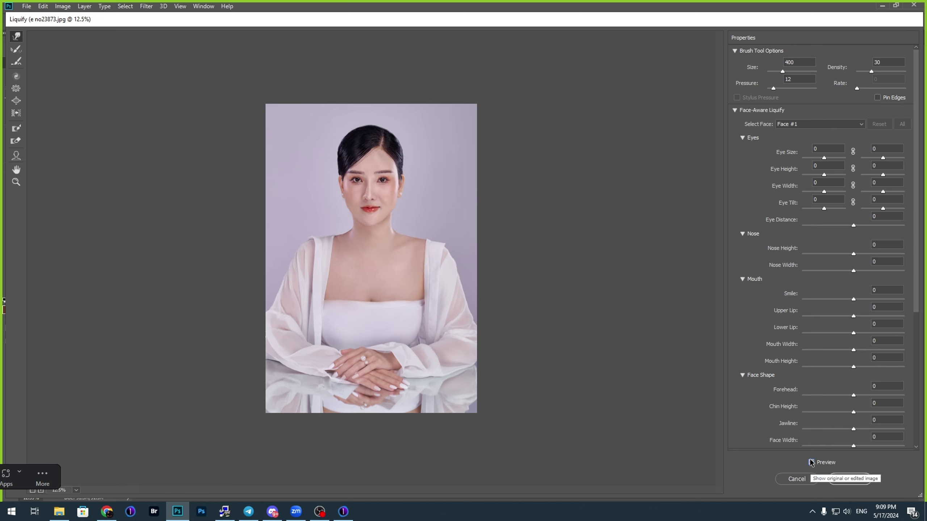
pyautogui.click(811, 463)
pyautogui.click(810, 463)
pyautogui.click(811, 463)
pyautogui.click(811, 463)
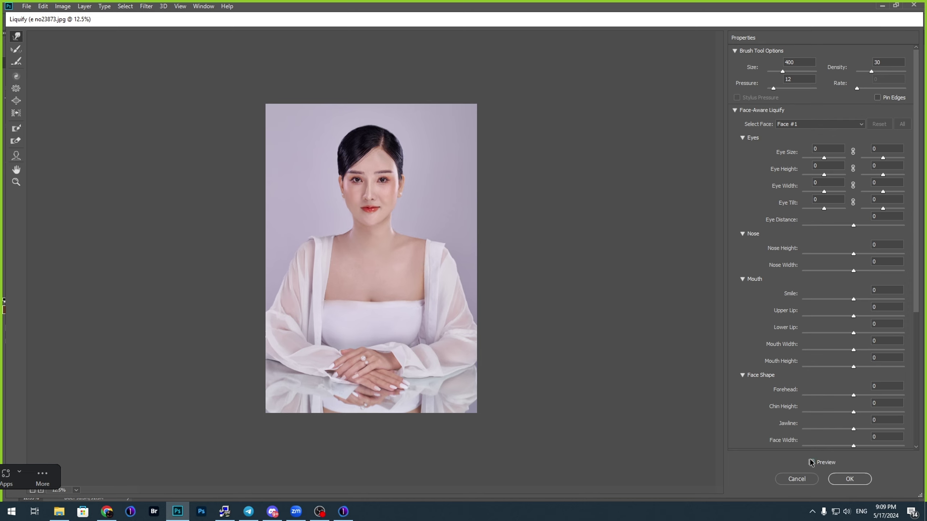
pyautogui.click(810, 462)
pyautogui.click(811, 463)
pyautogui.click(810, 463)
pyautogui.click(811, 463)
pyautogui.click(810, 462)
pyautogui.click(810, 463)
pyautogui.click(811, 462)
pyautogui.click(810, 463)
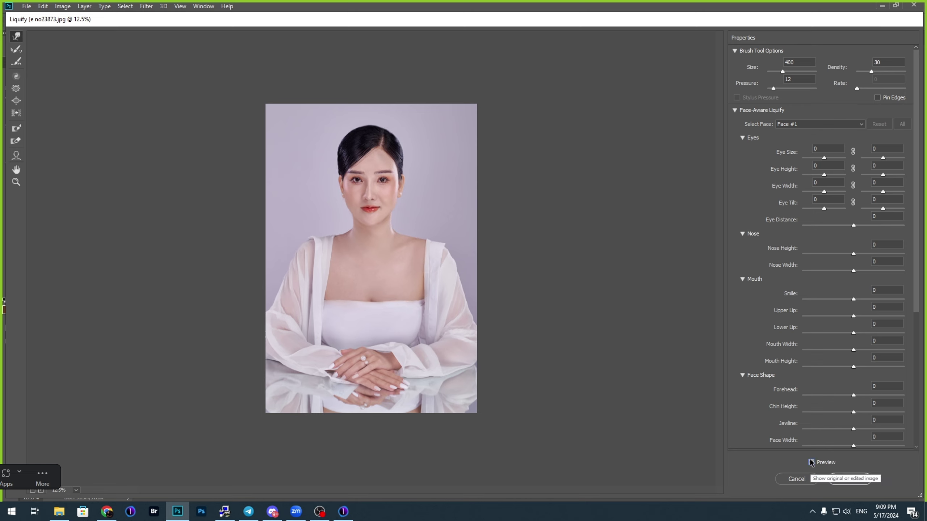
pyautogui.click(811, 463)
pyautogui.click(810, 463)
pyautogui.click(811, 463)
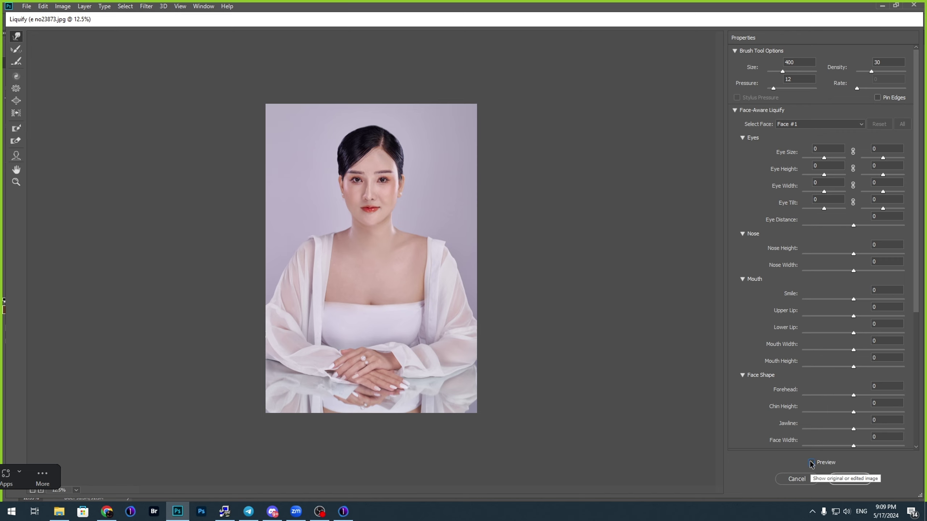
pyautogui.click(810, 463)
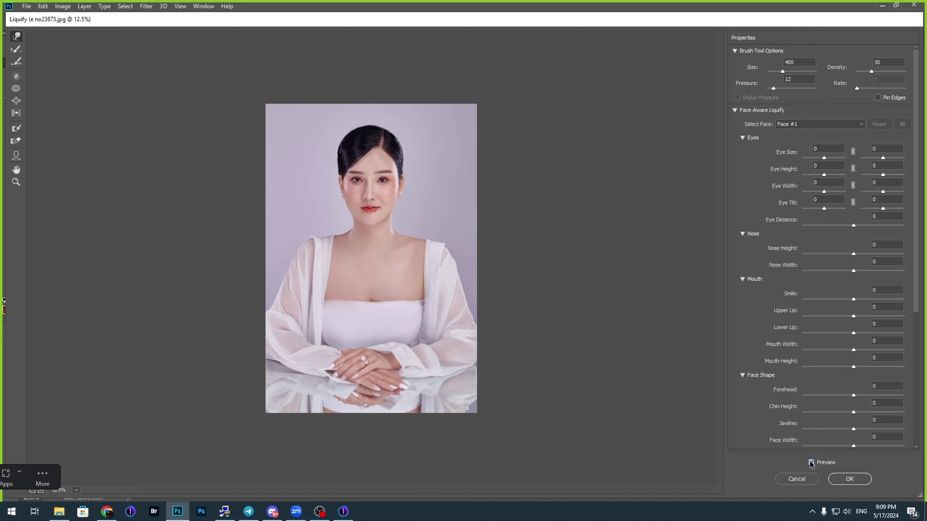
pyautogui.click(811, 462)
pyautogui.click(811, 462)
pyautogui.click(811, 463)
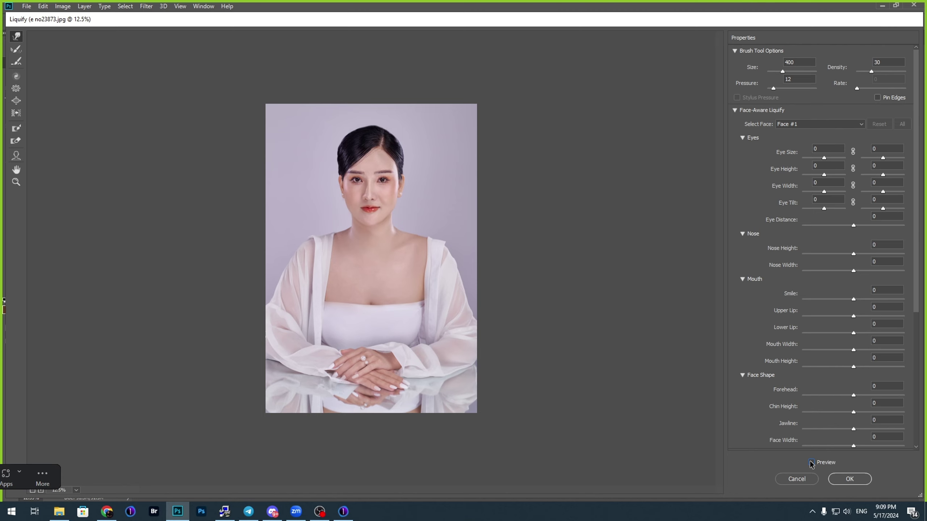
pyautogui.click(810, 463)
pyautogui.click(811, 463)
pyautogui.click(811, 462)
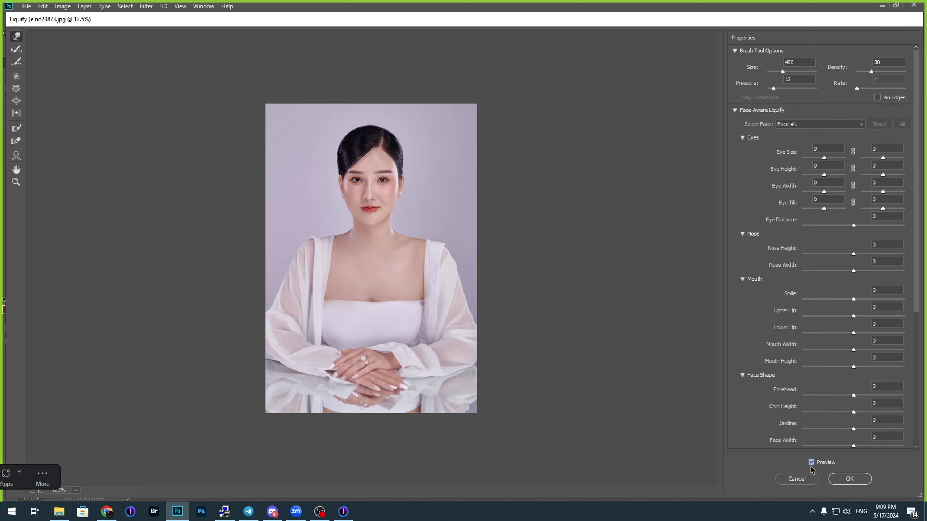
# Step: Apply the Liquify adjustments to the portrait
pyautogui.click(857, 485)
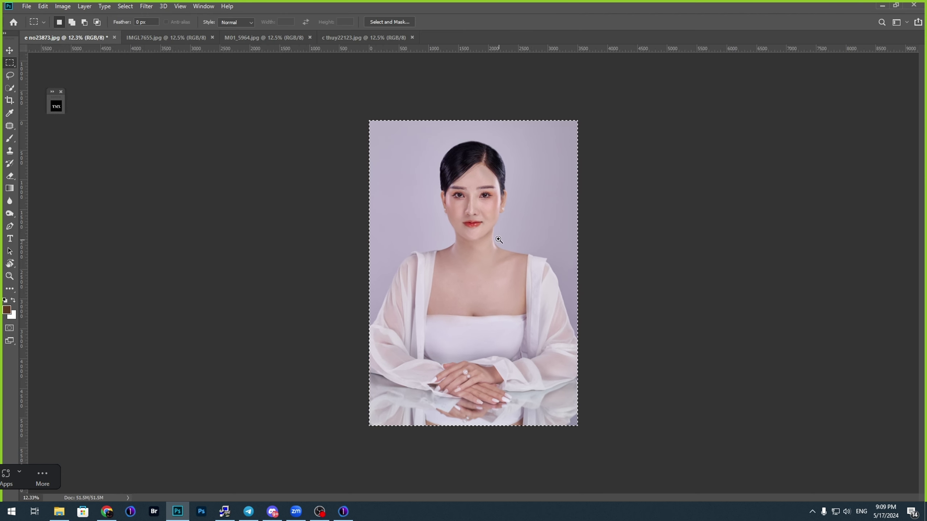
pyautogui.moveTo(497, 237); pyautogui.dragTo(516, 255)
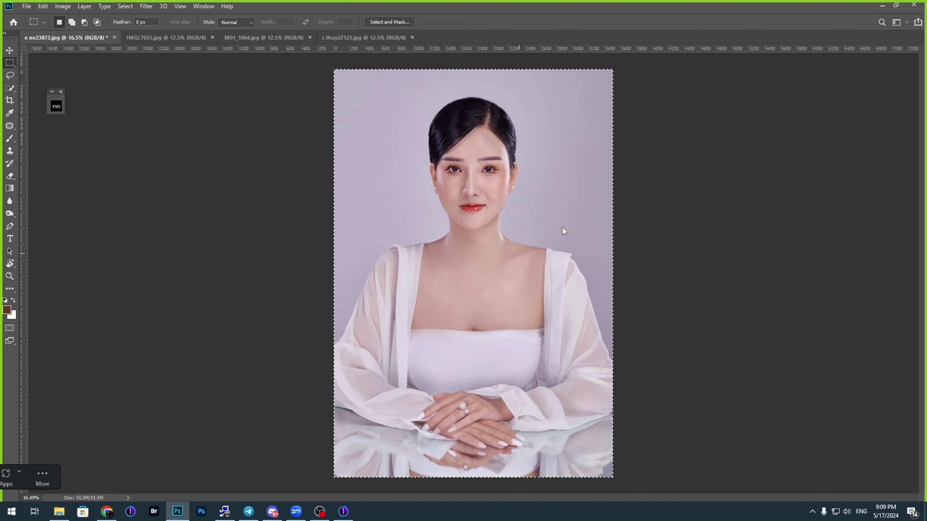
# Step: Reopen the portrait in Liquify, go over the neck and shoulder area with a size 600 warp brush, and accept the result
pyautogui.hotkey('ctrl', 'shift', 'x')
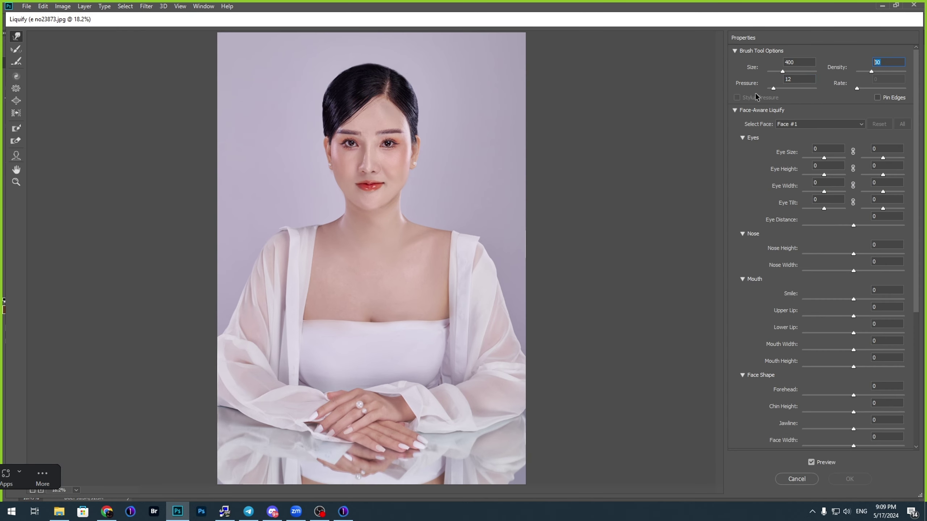
pyautogui.moveTo(465, 133); pyautogui.dragTo(237, 287)
pyautogui.moveTo(339, 259); pyautogui.dragTo(344, 273)
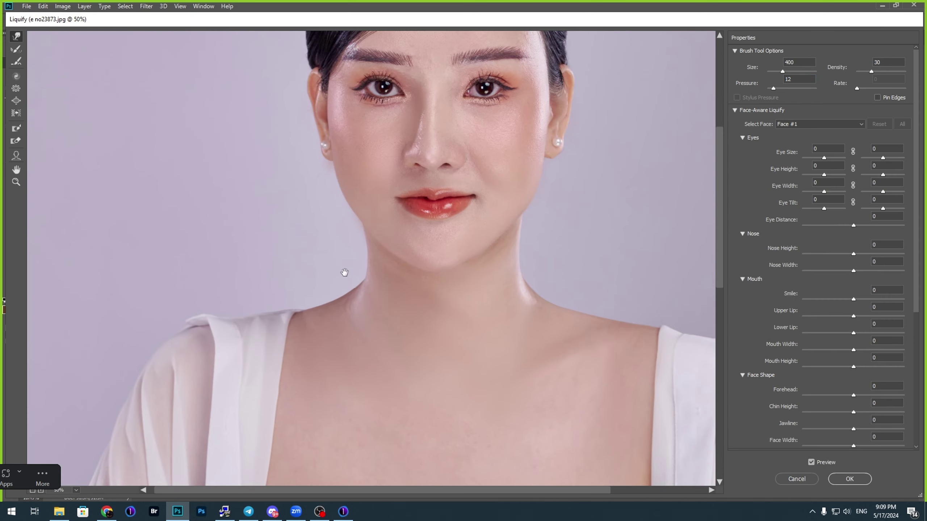
pyautogui.scroll(-2, 343, 285)
pyautogui.press(']')
pyautogui.press(']')
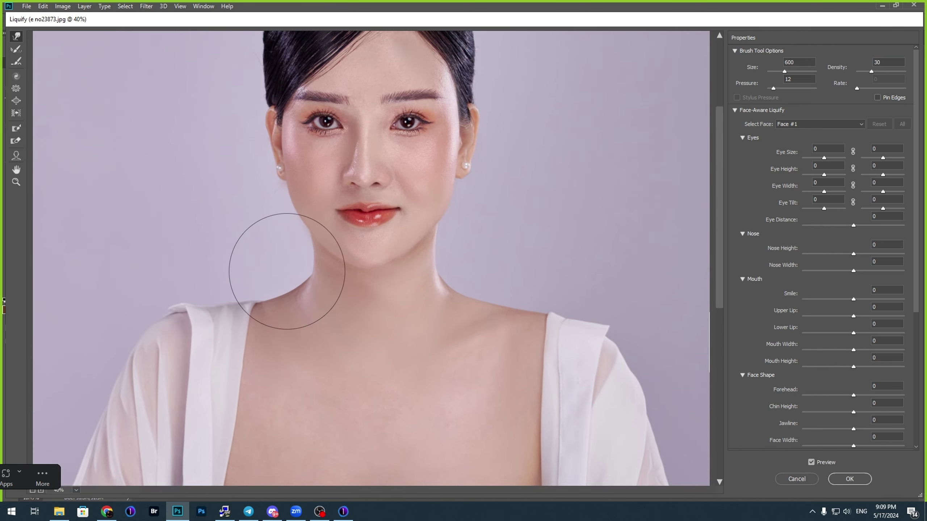
pyautogui.press('Return')
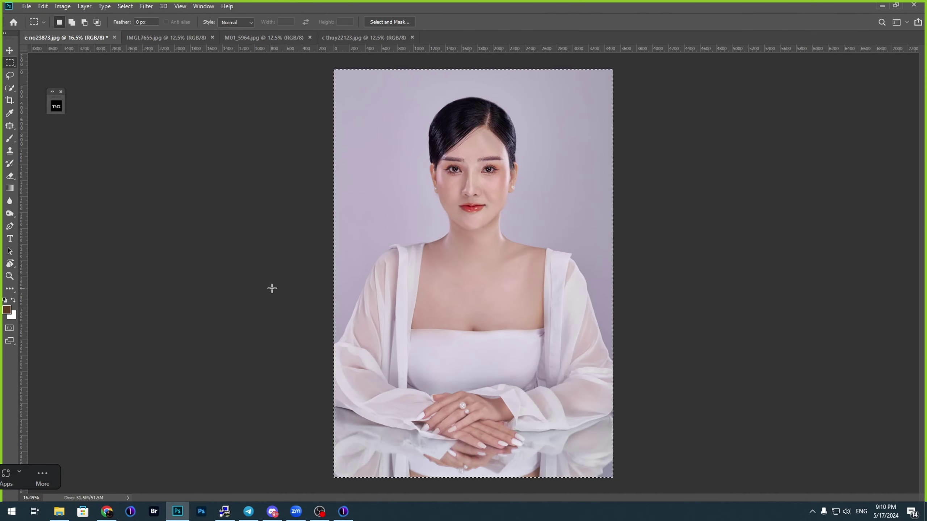
# Step: Clear the selection around the whole portrait and view the full image
pyautogui.hotkey('ctrl', 'd')
pyautogui.scroll(8, 496, 171)
pyautogui.hotkey('ctrl', '0')
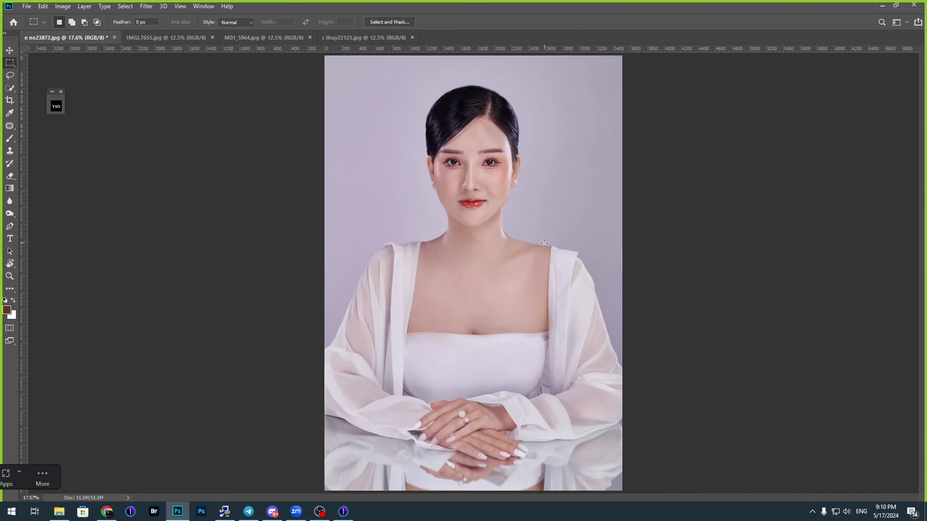
# Step: Select the white strapless top with the Quick Selection tool and feather the selection by 1 pixel
pyautogui.scroll(-1, 544, 244)
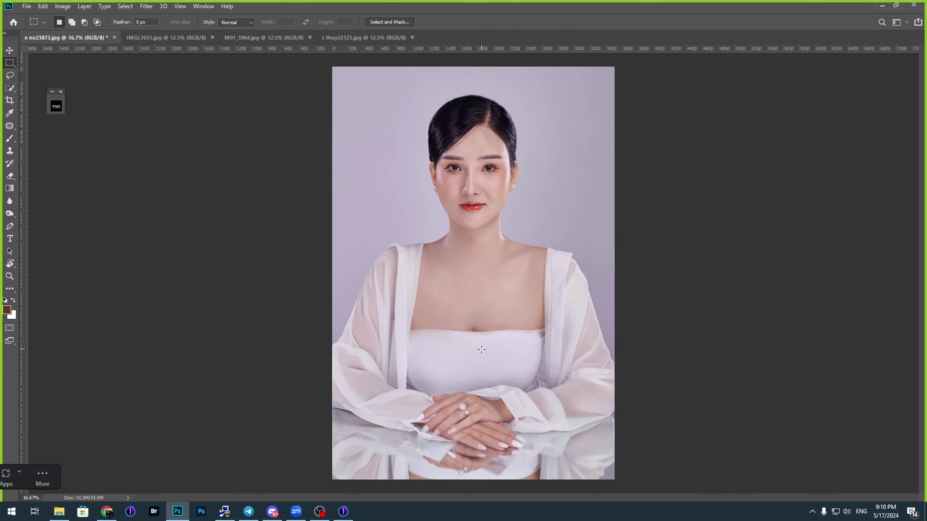
pyautogui.scroll(4, 464, 368)
pyautogui.scroll(-4, 490, 356)
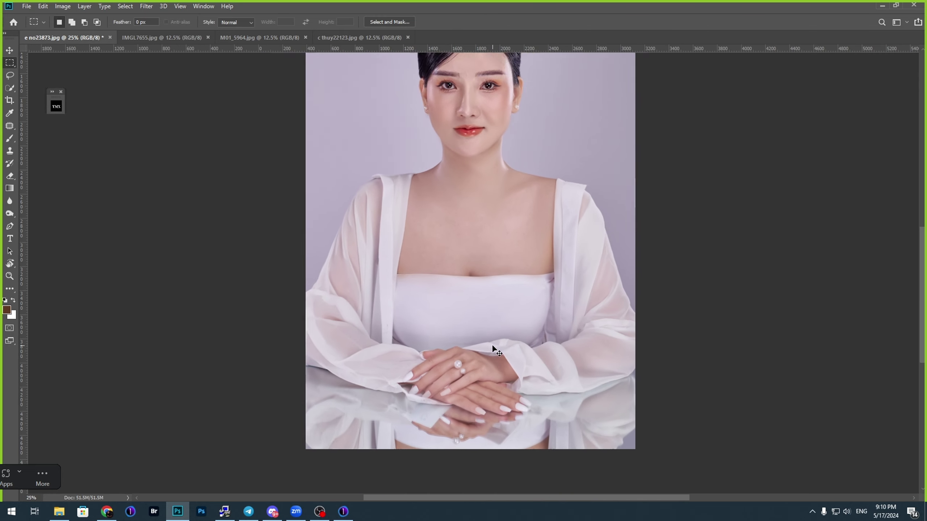
pyautogui.scroll(5, 471, 350)
pyautogui.scroll(-1, 408, 338)
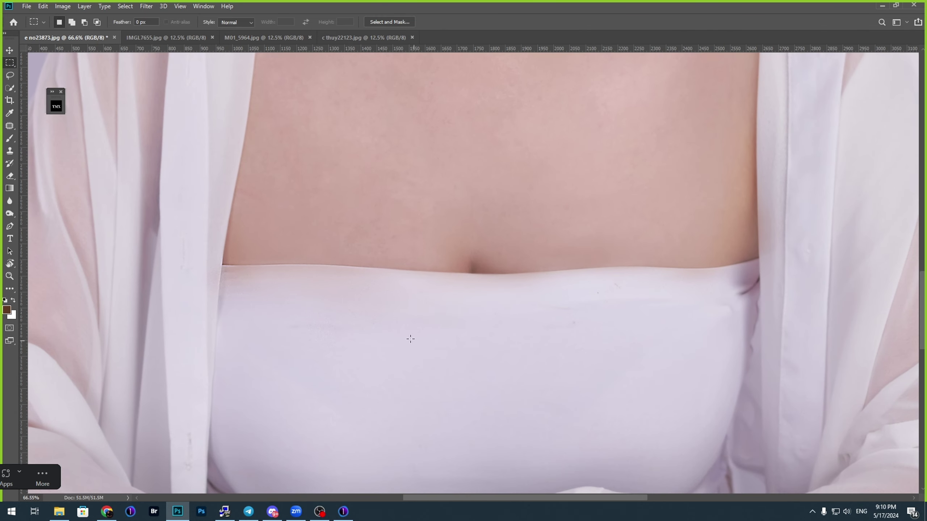
pyautogui.moveTo(366, 308); pyautogui.dragTo(427, 360)
pyautogui.scroll(-1, 390, 331)
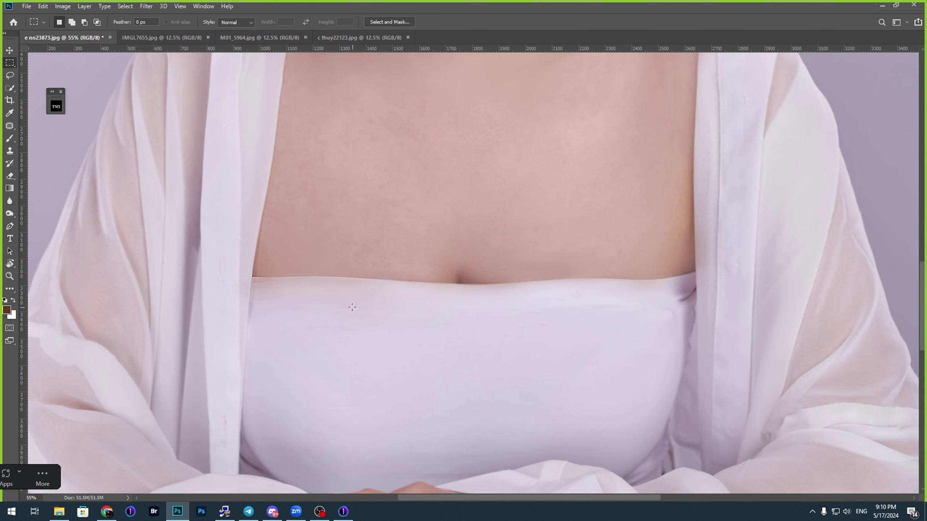
pyautogui.press('w')
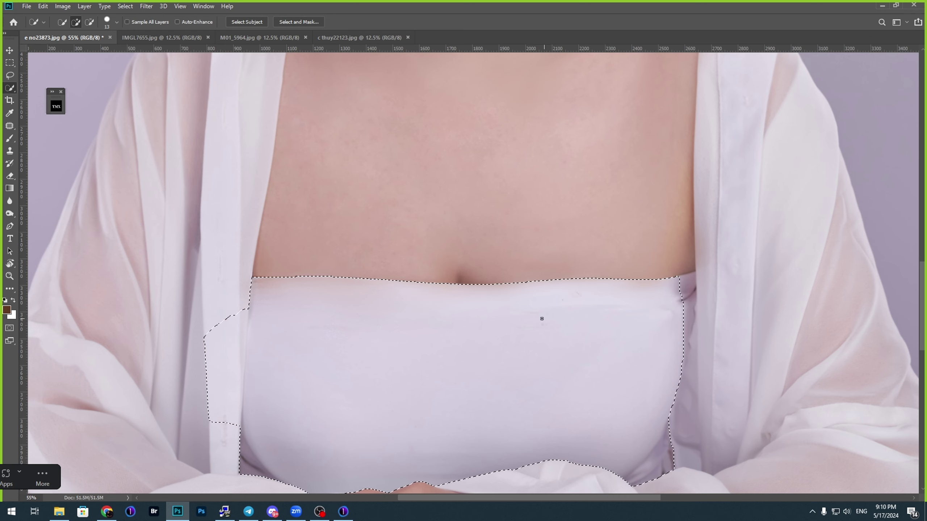
pyautogui.hotkey('shift', 'F6')
pyautogui.write('1')
pyautogui.press('Return')
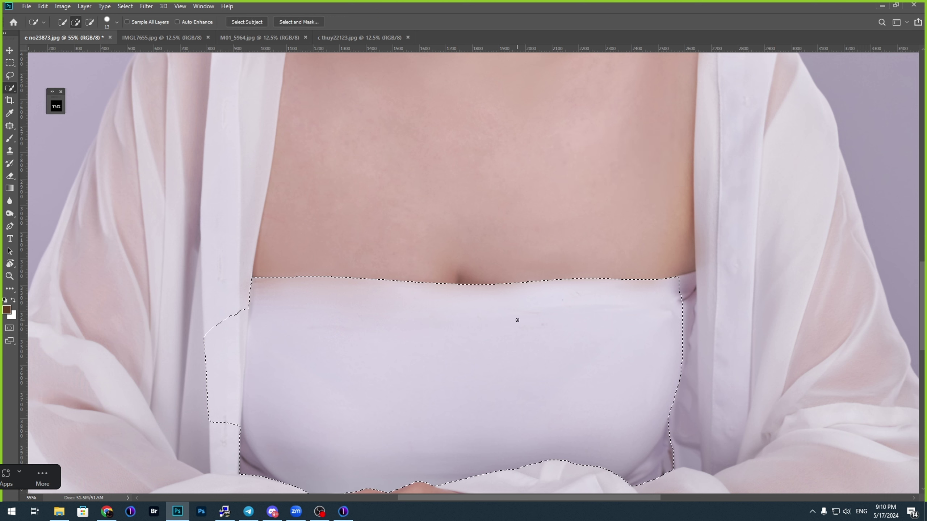
# Step: Even out the upper band of the white top by cloning clean fabric at 60% opacity with the Clone Stamp, and clear the selection
pyautogui.press('s')
pyautogui.press('5')
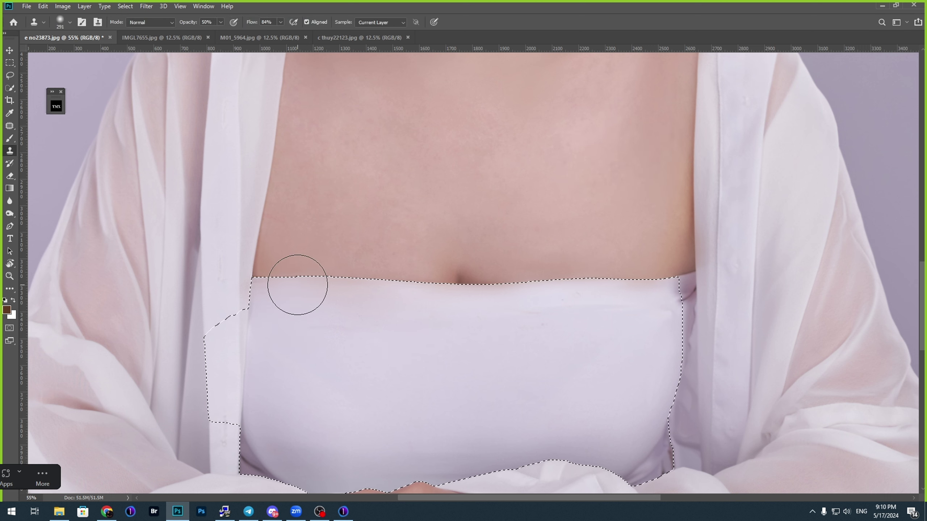
pyautogui.keyDown('alt'); pyautogui.click(396, 329); pyautogui.keyUp('alt')
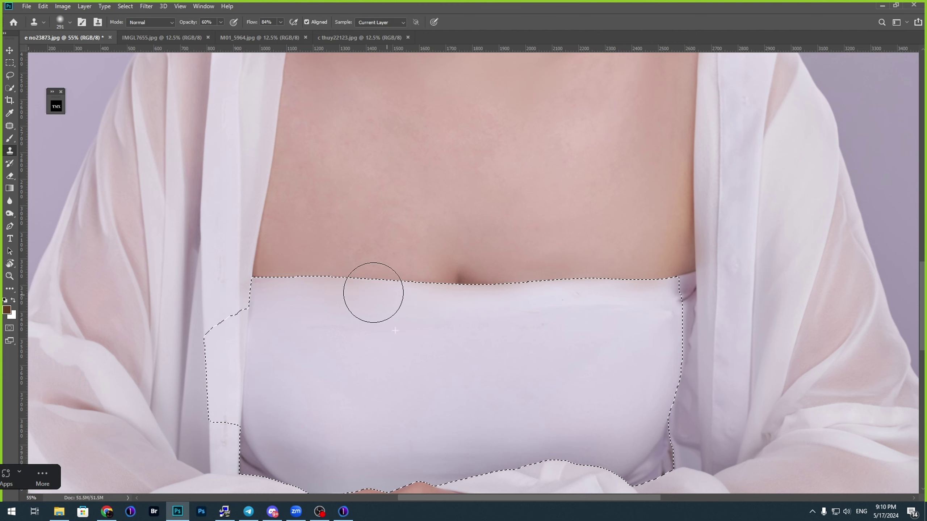
pyautogui.moveTo(284, 297)
pyautogui.mouseDown()
pyautogui.moveTo(350, 332)
pyautogui.moveTo(302, 338)
pyautogui.mouseUp()
pyautogui.keyDown('alt'); pyautogui.click(330, 326); pyautogui.keyUp('alt')
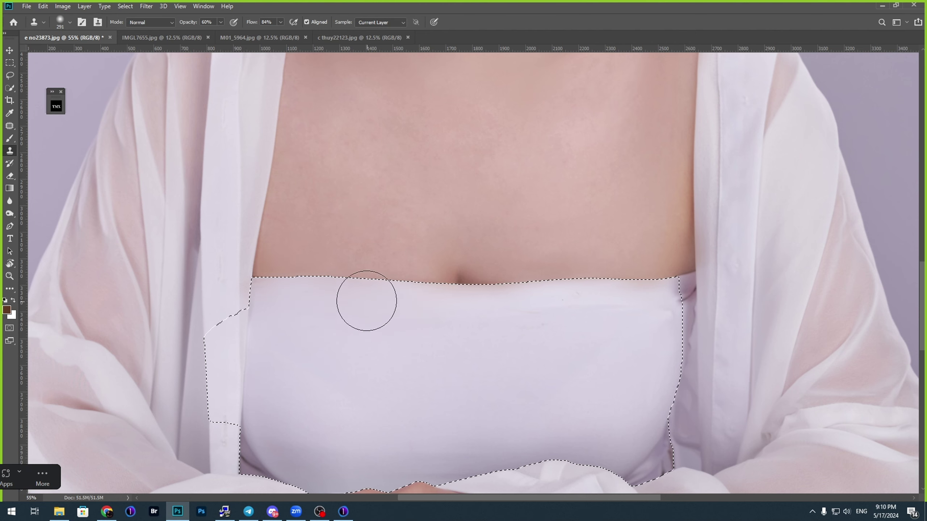
pyautogui.moveTo(271, 286); pyautogui.dragTo(266, 289)
pyautogui.moveTo(461, 300); pyautogui.dragTo(489, 299)
pyautogui.keyDown('alt'); pyautogui.click(436, 313); pyautogui.keyUp('alt')
pyautogui.click(492, 294)
pyautogui.moveTo(548, 305)
pyautogui.mouseDown()
pyautogui.moveTo(469, 294)
pyautogui.moveTo(470, 285)
pyautogui.moveTo(542, 294)
pyautogui.moveTo(571, 286)
pyautogui.moveTo(580, 302)
pyautogui.moveTo(585, 286)
pyautogui.mouseUp()
pyautogui.keyDown('alt'); pyautogui.click(445, 316); pyautogui.keyUp('alt')
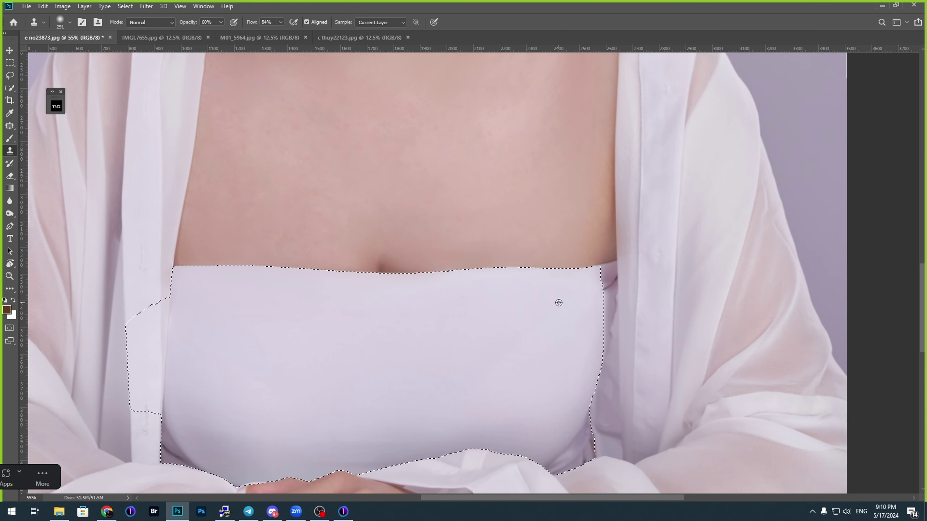
pyautogui.hotkey('ctrl', 'd')
pyautogui.hotkey('ctrl', '-')
pyautogui.hotkey('ctrl', 'shift', 'd')
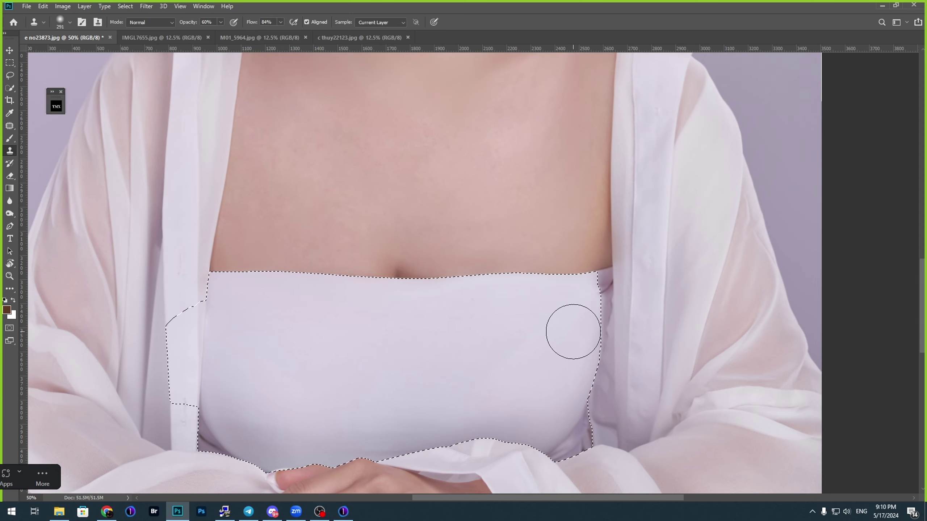
pyautogui.hotkey('ctrl', 'd')
# Step: Select the side section of the white top on the photo's right with Quick Selection and feather it by 1 pixel
pyautogui.press('w')
pyautogui.moveTo(561, 331)
pyautogui.mouseDown()
pyautogui.moveTo(590, 325)
pyautogui.moveTo(610, 273)
pyautogui.moveTo(589, 356)
pyautogui.moveTo(610, 329)
pyautogui.mouseUp()
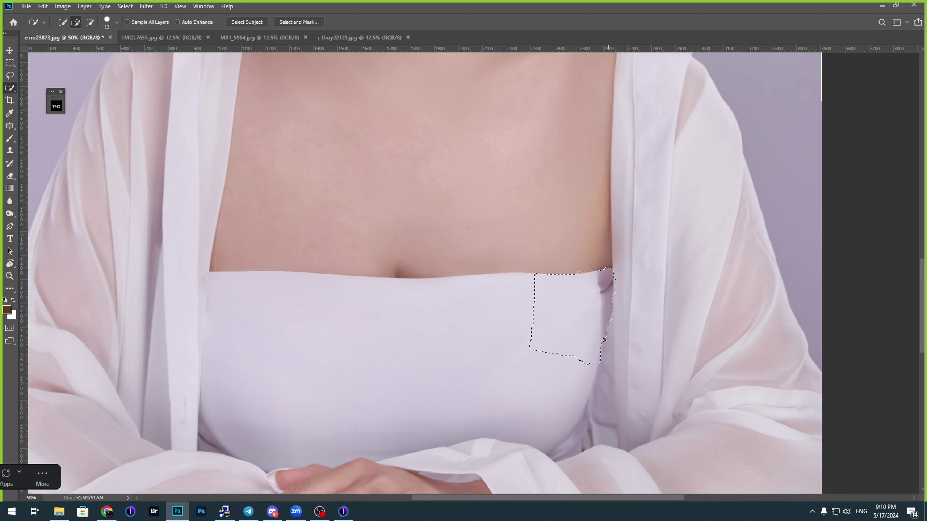
pyautogui.moveTo(571, 385); pyautogui.dragTo(542, 409)
pyautogui.hotkey('shift', 'F6')
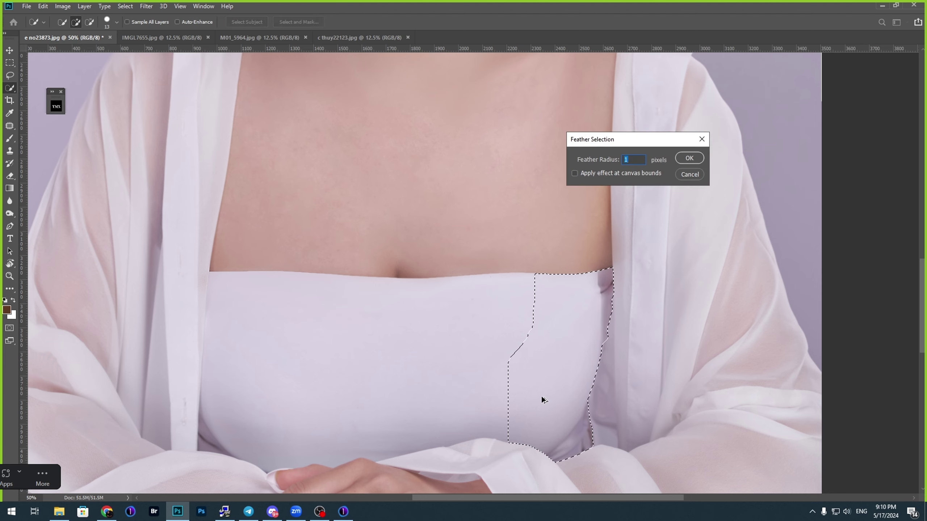
pyautogui.press('Return')
# Step: Clone smooth fabric over the fold at the top's upper corner on the photo's right side and save the portrait
pyautogui.press('s')
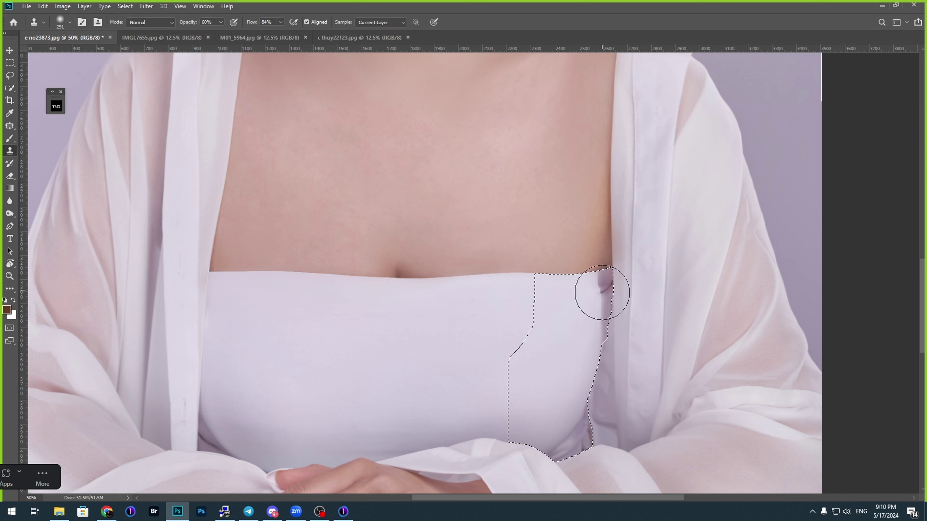
pyautogui.moveTo(603, 289); pyautogui.dragTo(604, 297)
pyautogui.keyDown('alt'); pyautogui.click(610, 310); pyautogui.keyUp('alt')
pyautogui.keyDown('alt'); pyautogui.click(596, 306); pyautogui.keyUp('alt')
pyautogui.hotkey('ctrl', '-')
pyautogui.hotkey('ctrl', '-')
pyautogui.hotkey('ctrl', '-')
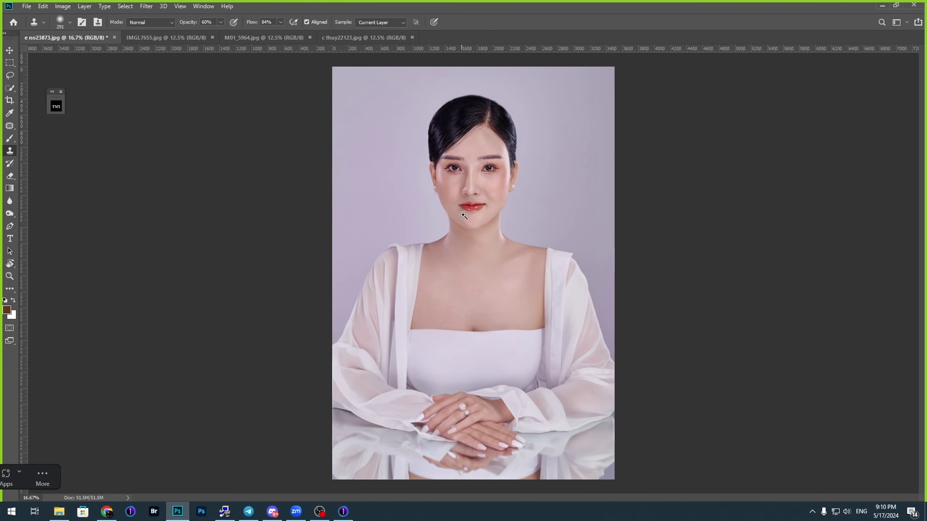
pyautogui.moveTo(464, 214); pyautogui.dragTo(525, 234)
pyautogui.hotkey('ctrl', '0')
pyautogui.scroll(-1, 543, 239)
pyautogui.scroll(10, 475, 117)
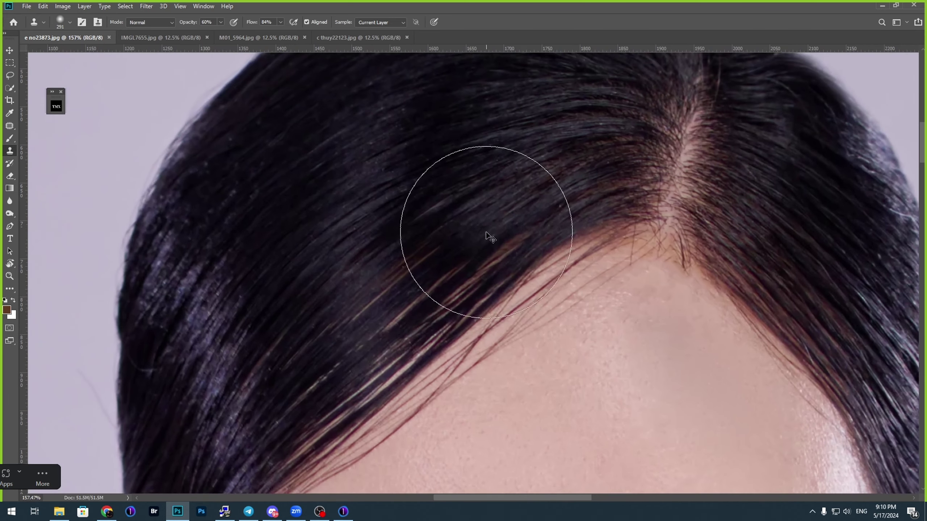
pyautogui.hotkey('shift', 's')
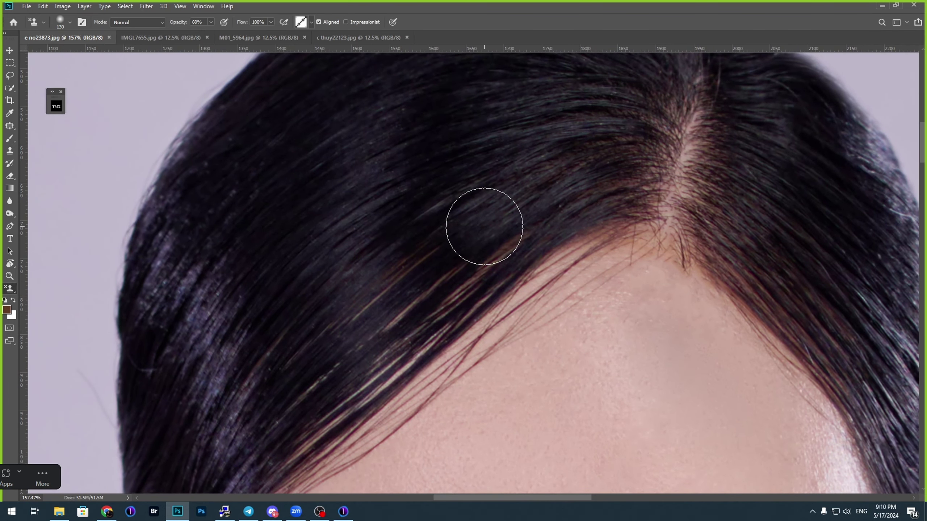
pyautogui.rightClick(477, 226)
pyautogui.click(530, 249)
pyautogui.click(539, 174)
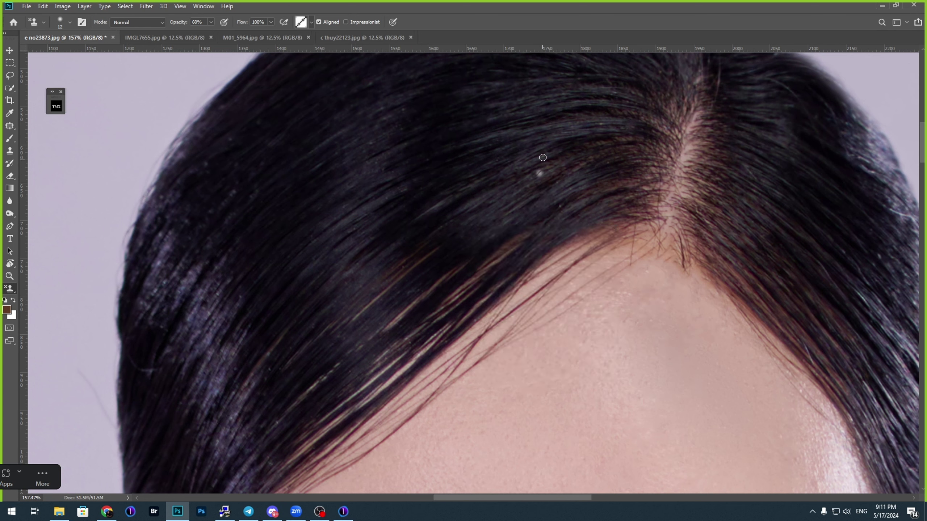
pyautogui.click(543, 155)
pyautogui.click(540, 173)
pyautogui.hotkey('shift', 's')
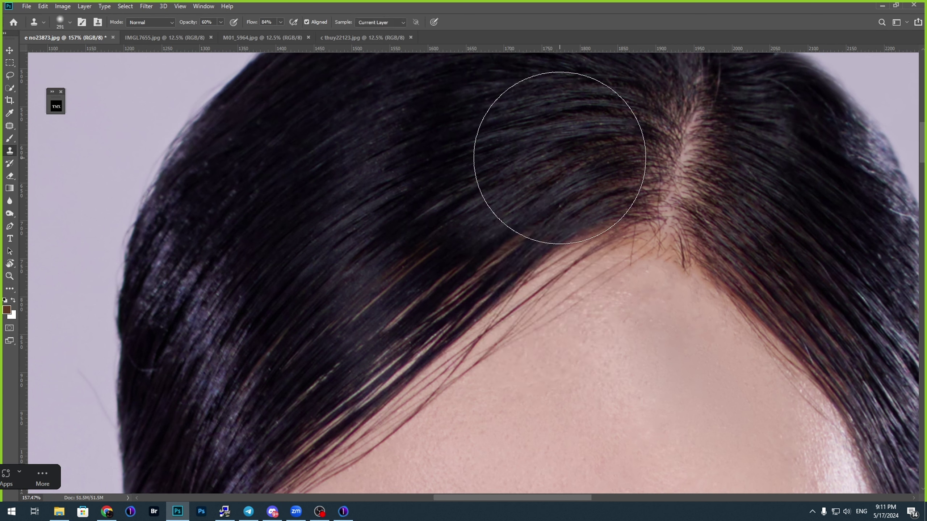
# Step: Reduce the Clone Stamp brush to 14 px and clone dark hair over the light gaps beside the parting
pyautogui.rightClick(559, 158)
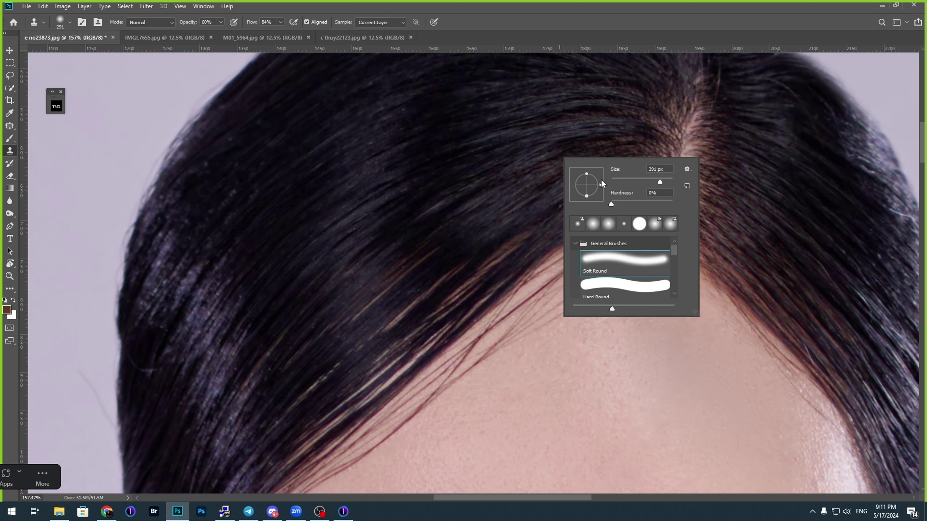
pyautogui.click(623, 181)
pyautogui.keyDown('alt'); pyautogui.click(596, 134); pyautogui.keyUp('alt')
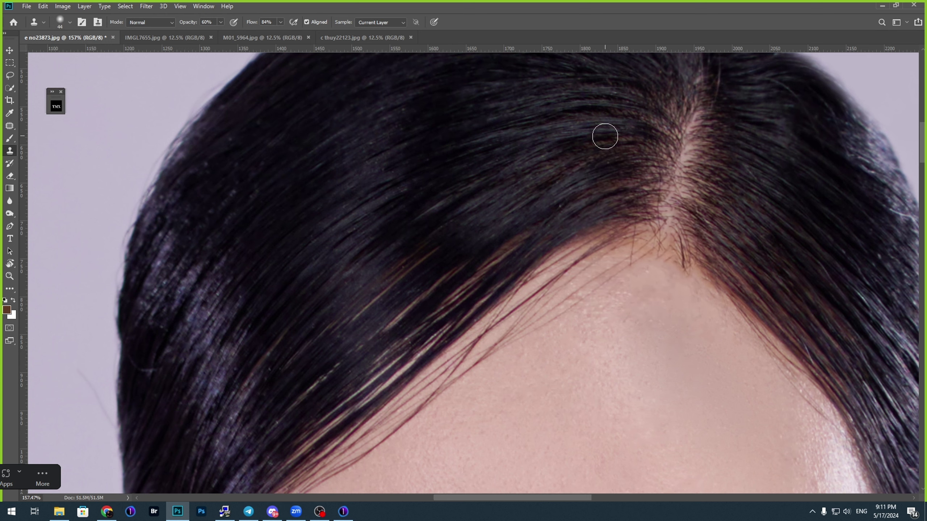
pyautogui.rightClick(604, 151)
pyautogui.press('Return')
pyautogui.moveTo(529, 178); pyautogui.dragTo(460, 233)
pyautogui.moveTo(461, 232); pyautogui.dragTo(533, 214)
pyautogui.keyDown('alt'); pyautogui.click(531, 159); pyautogui.keyUp('alt')
pyautogui.moveTo(555, 153); pyautogui.dragTo(390, 280)
# Step: Clone dark strands over the light streaks in the middle of the swept hair on the photo's left side
pyautogui.scroll(-2, 416, 266)
pyautogui.hscroll(-1, 423, 226)
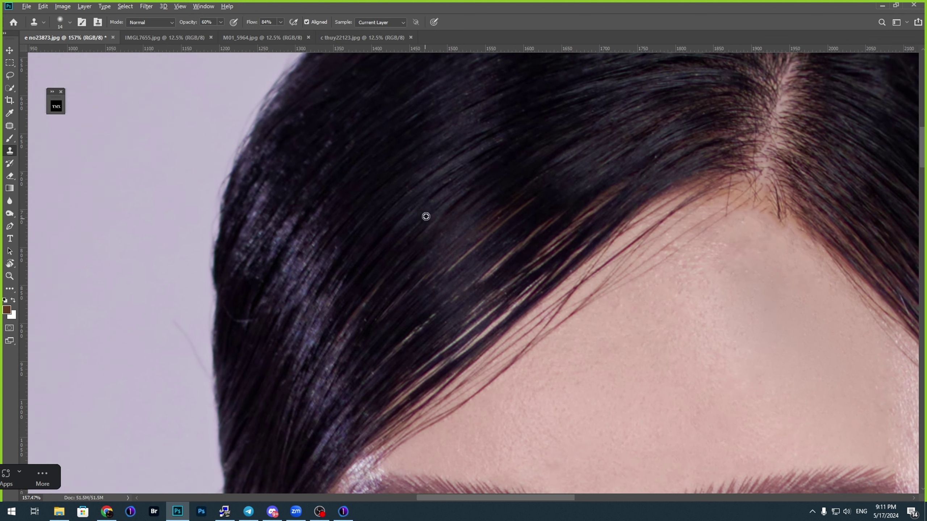
pyautogui.moveTo(347, 330); pyautogui.dragTo(349, 321)
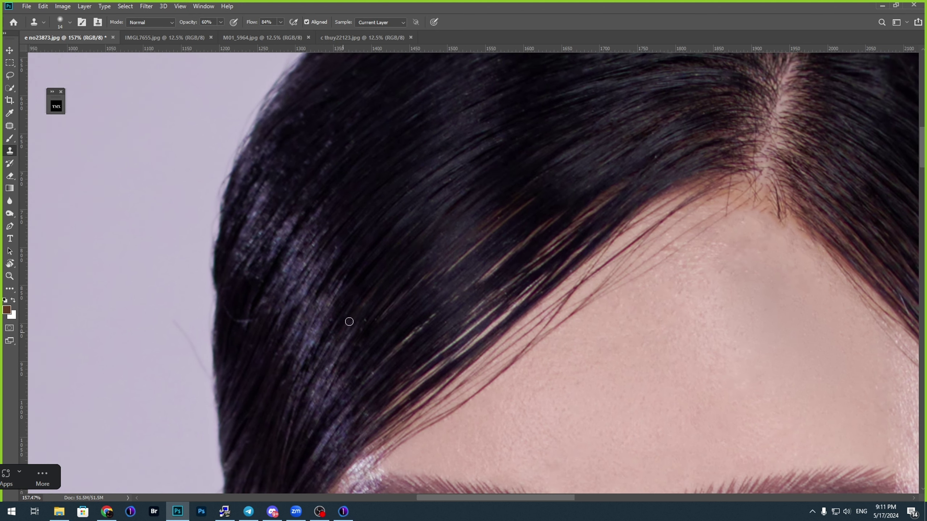
pyautogui.hscroll(5, 387, 358)
pyautogui.scroll(5, 420, 322)
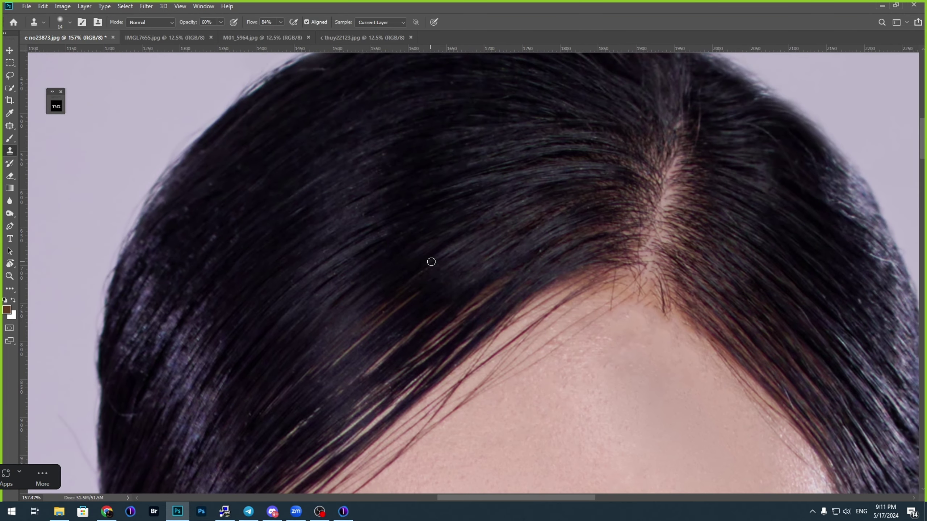
pyautogui.moveTo(390, 313); pyautogui.dragTo(313, 376)
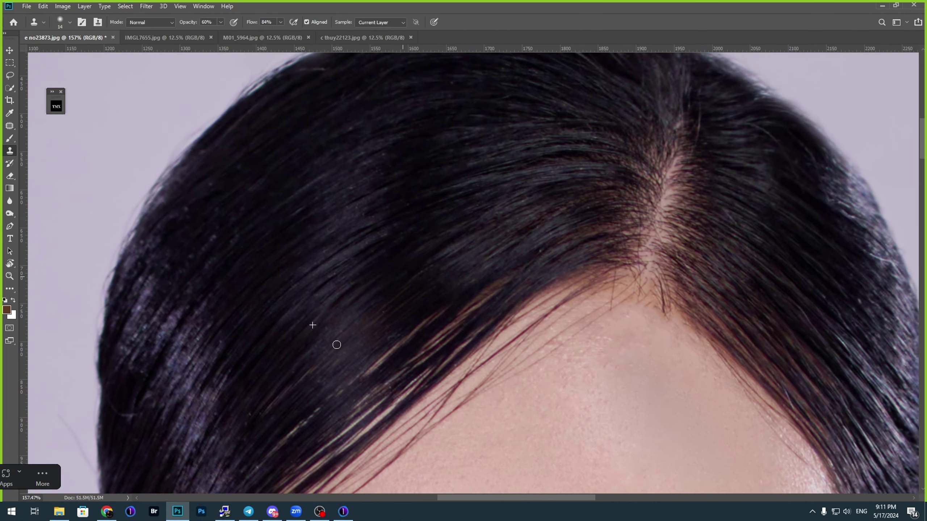
pyautogui.hscroll(-3, 394, 281)
pyautogui.scroll(-2, 391, 269)
pyautogui.moveTo(391, 269); pyautogui.dragTo(338, 358)
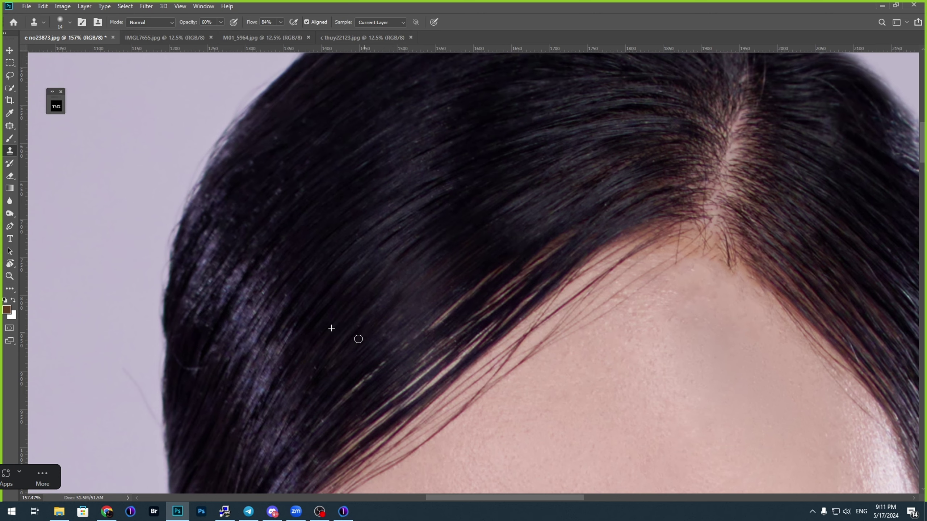
pyautogui.moveTo(489, 269)
pyautogui.mouseDown()
pyautogui.moveTo(398, 305)
pyautogui.moveTo(356, 348)
pyautogui.mouseUp()
pyautogui.keyDown('alt'); pyautogui.click(366, 316); pyautogui.keyUp('alt')
pyautogui.moveTo(386, 323); pyautogui.dragTo(385, 324)
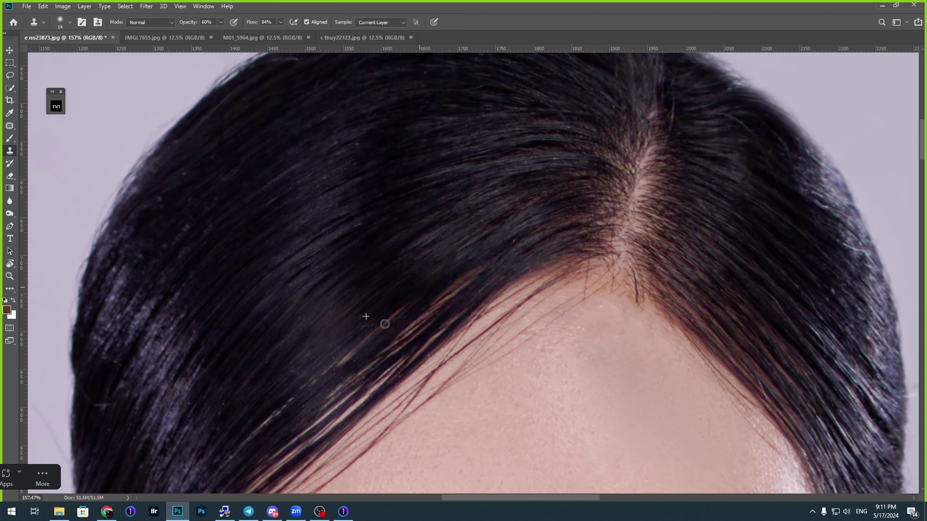
# Step: Sample hair below the parting and clone it over the light streaks above the upper forehead hairline
pyautogui.keyDown('alt'); pyautogui.click(508, 226); pyautogui.keyUp('alt')
pyautogui.moveTo(487, 273)
pyautogui.mouseDown()
pyautogui.moveTo(422, 323)
pyautogui.moveTo(420, 309)
pyautogui.mouseUp()
pyautogui.keyDown('alt'); pyautogui.click(500, 240); pyautogui.keyUp('alt')
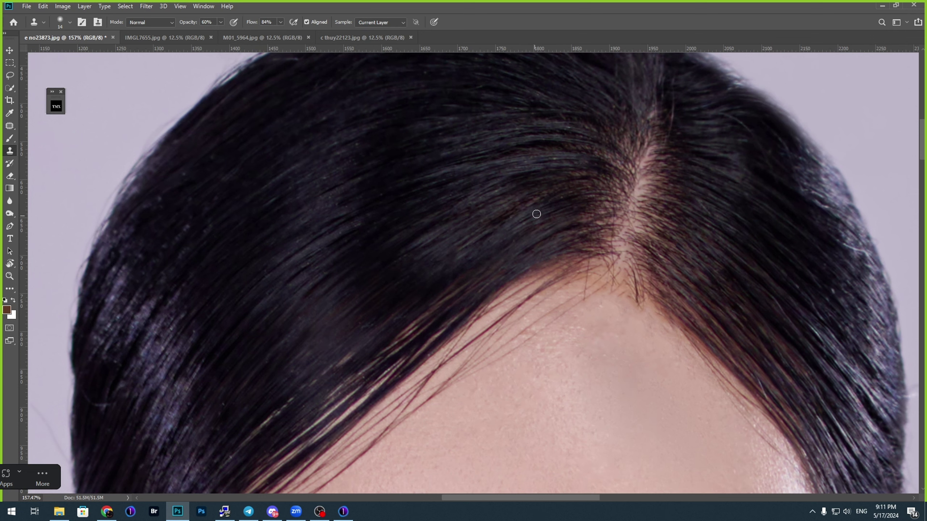
pyautogui.moveTo(539, 193)
pyautogui.mouseDown()
pyautogui.moveTo(475, 250)
pyautogui.moveTo(515, 248)
pyautogui.moveTo(427, 314)
pyautogui.moveTo(505, 258)
pyautogui.moveTo(492, 265)
pyautogui.moveTo(501, 246)
pyautogui.moveTo(399, 336)
pyautogui.moveTo(398, 357)
pyautogui.moveTo(402, 323)
pyautogui.moveTo(433, 289)
pyautogui.mouseUp()
pyautogui.hscroll(-3, 513, 241)
pyautogui.scroll(-2, 513, 242)
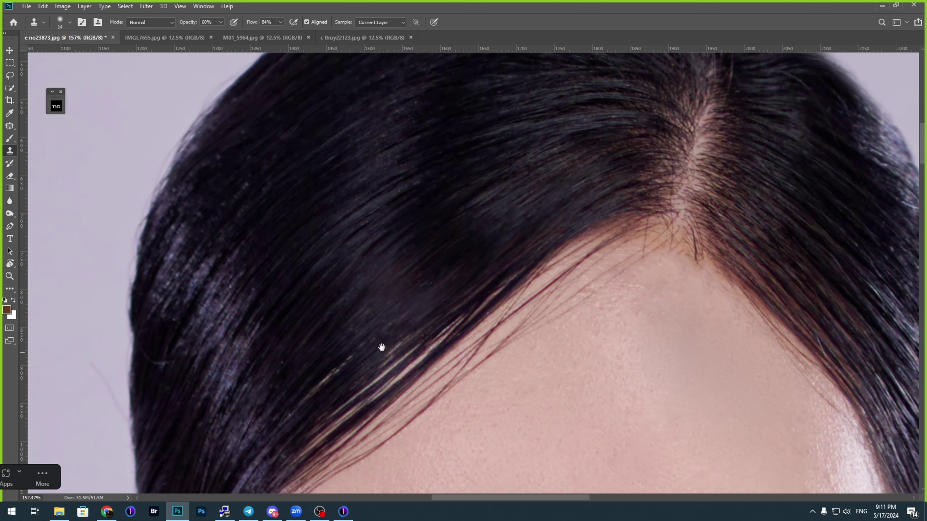
pyautogui.moveTo(382, 347)
pyautogui.mouseDown()
pyautogui.moveTo(457, 277)
pyautogui.moveTo(351, 391)
pyautogui.mouseUp()
pyautogui.click(380, 373)
# Step: Clone dark hair along the diagonal hairline to close the pale gaps between the strands
pyautogui.keyDown('alt'); pyautogui.click(414, 316); pyautogui.keyUp('alt')
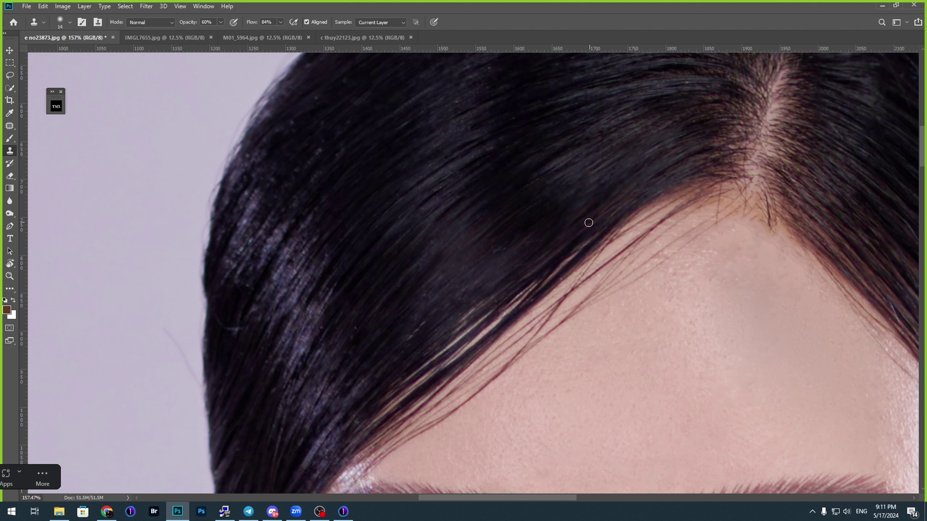
pyautogui.moveTo(589, 223)
pyautogui.mouseDown()
pyautogui.moveTo(538, 285)
pyautogui.moveTo(477, 332)
pyautogui.mouseUp()
pyautogui.moveTo(529, 284)
pyautogui.mouseDown()
pyautogui.moveTo(420, 383)
pyautogui.moveTo(458, 354)
pyautogui.mouseUp()
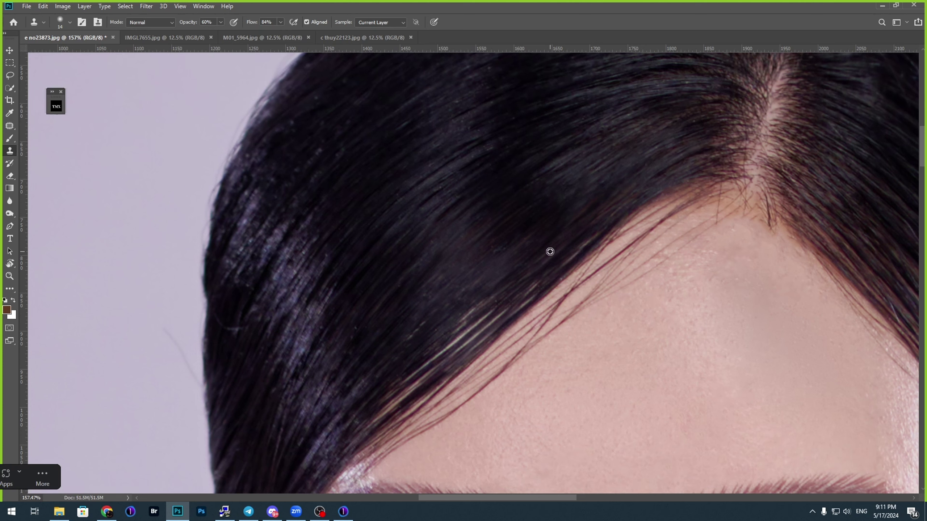
pyautogui.moveTo(520, 309); pyautogui.dragTo(490, 334)
pyautogui.moveTo(539, 282); pyautogui.dragTo(521, 297)
pyautogui.moveTo(594, 234); pyautogui.dragTo(568, 262)
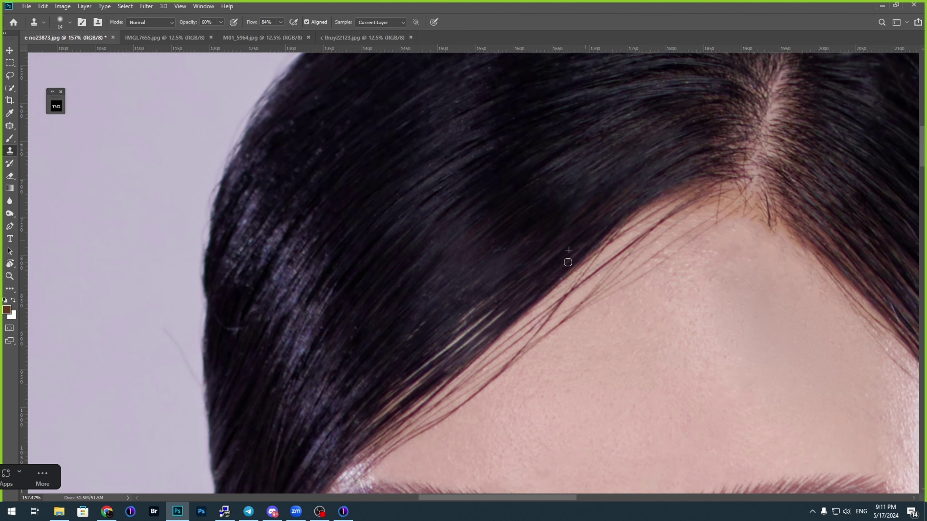
# Step: Cover the remaining light streaks in the lower swept hair toward the temple with cloned dark hair
pyautogui.keyDown('alt'); pyautogui.click(506, 280); pyautogui.keyUp('alt')
pyautogui.moveTo(490, 303)
pyautogui.mouseDown()
pyautogui.moveTo(436, 349)
pyautogui.moveTo(409, 394)
pyautogui.mouseUp()
pyautogui.moveTo(470, 313)
pyautogui.mouseDown()
pyautogui.moveTo(415, 380)
pyautogui.moveTo(470, 338)
pyautogui.moveTo(433, 380)
pyautogui.mouseUp()
pyautogui.moveTo(484, 330)
pyautogui.mouseDown()
pyautogui.moveTo(441, 372)
pyautogui.moveTo(464, 328)
pyautogui.mouseUp()
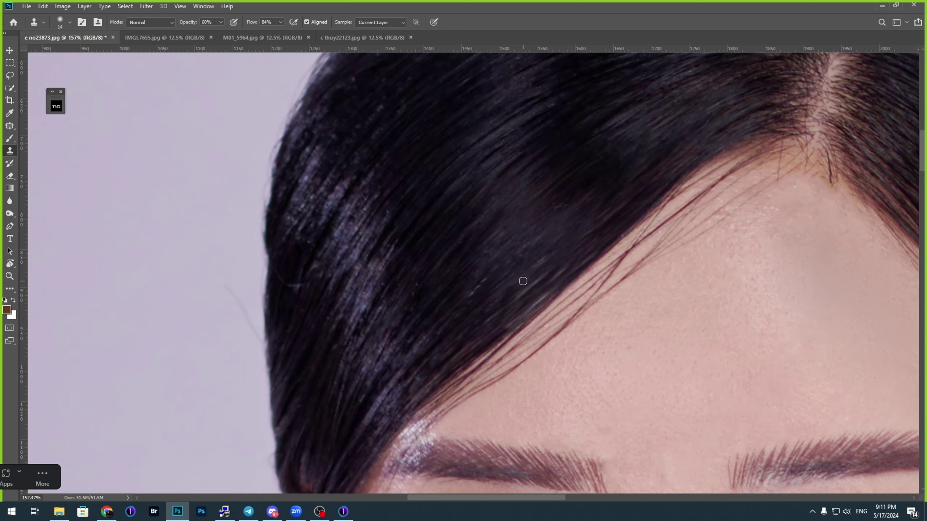
pyautogui.scroll(3, 574, 227)
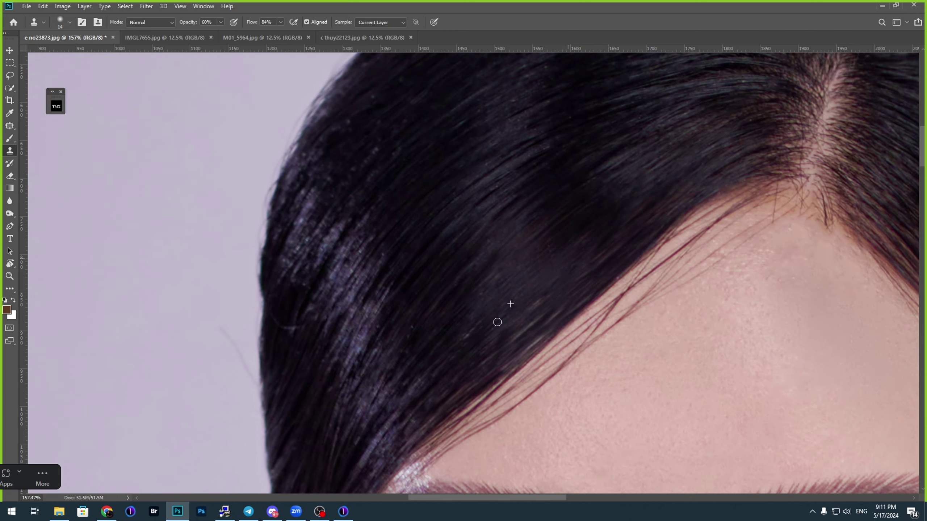
pyautogui.moveTo(558, 295); pyautogui.dragTo(517, 336)
# Step: Examine the retouched swept hair at several zoom levels
pyautogui.scroll(1, 442, 382)
pyautogui.hotkey('ctrl', '-')
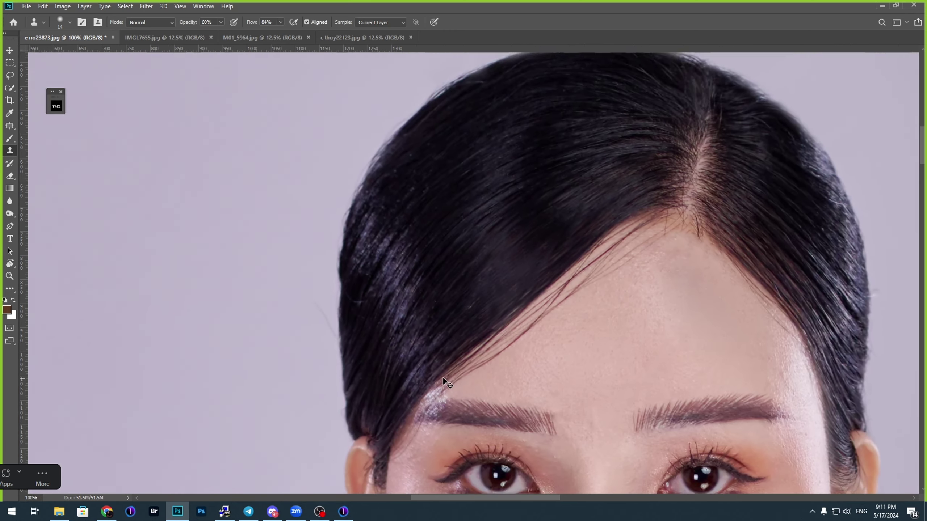
pyautogui.hotkey('ctrl', '-')
pyautogui.scroll(-1, 443, 376)
pyautogui.scroll(4, 501, 316)
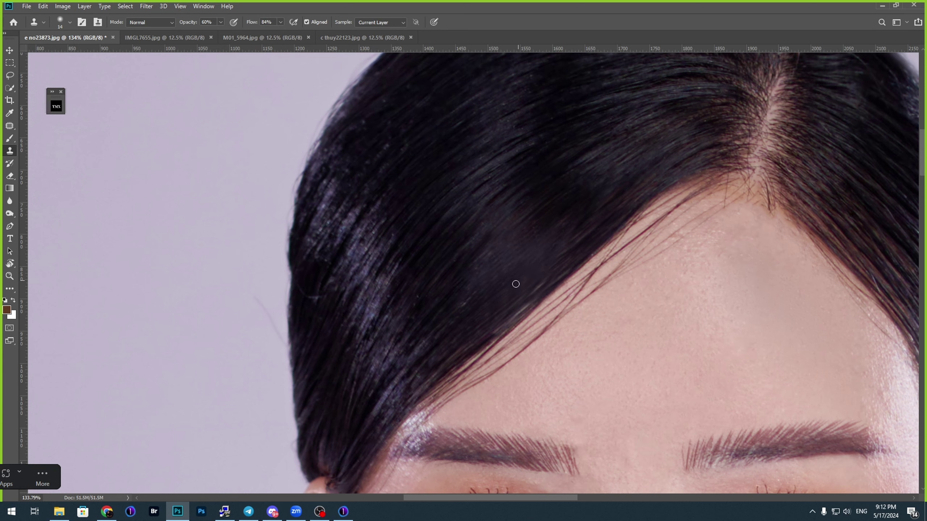
pyautogui.scroll(-4, 562, 257)
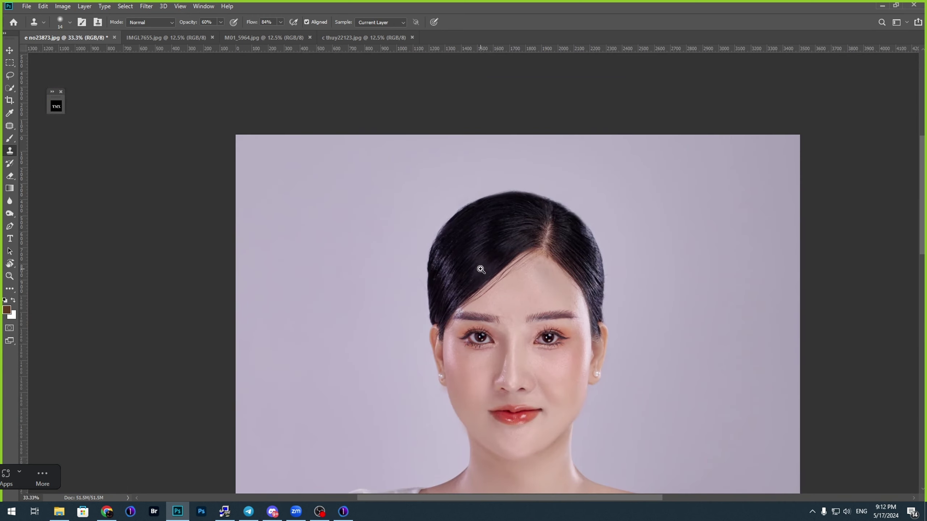
pyautogui.moveTo(481, 269); pyautogui.dragTo(510, 286)
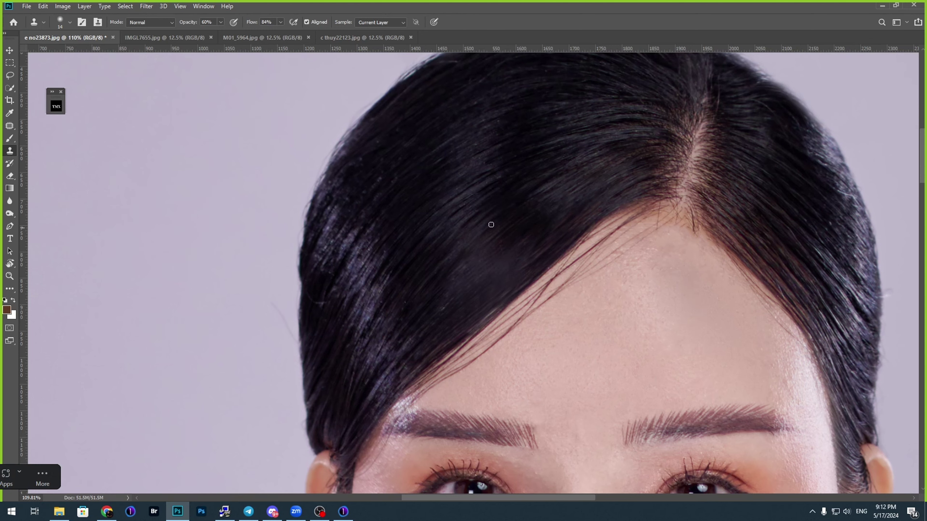
pyautogui.hotkey('ctrl', '1')
pyautogui.hotkey('shift', 's')
pyautogui.rightClick(446, 271)
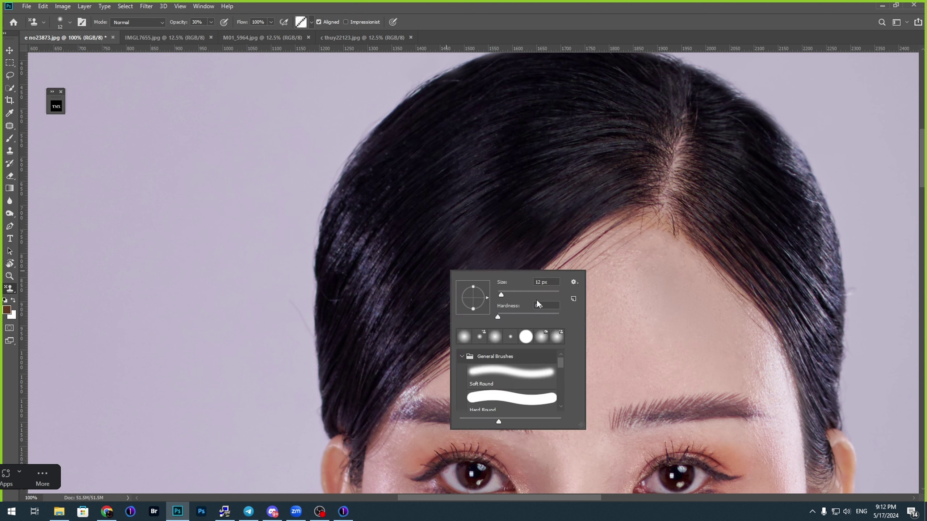
pyautogui.moveTo(446, 228); pyautogui.dragTo(470, 233)
pyautogui.hotkey('ctrl', 'z')
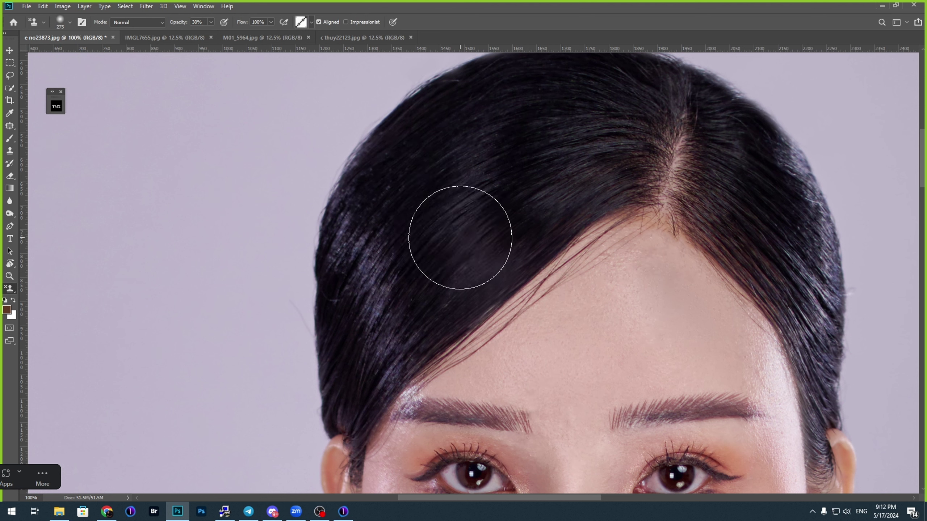
# Step: Blend the cloned area of the swept hair using the Clone Stamp with a soft 202 px brush at 30% opacity
pyautogui.hotkey('shift', 's')
pyautogui.rightClick(448, 226)
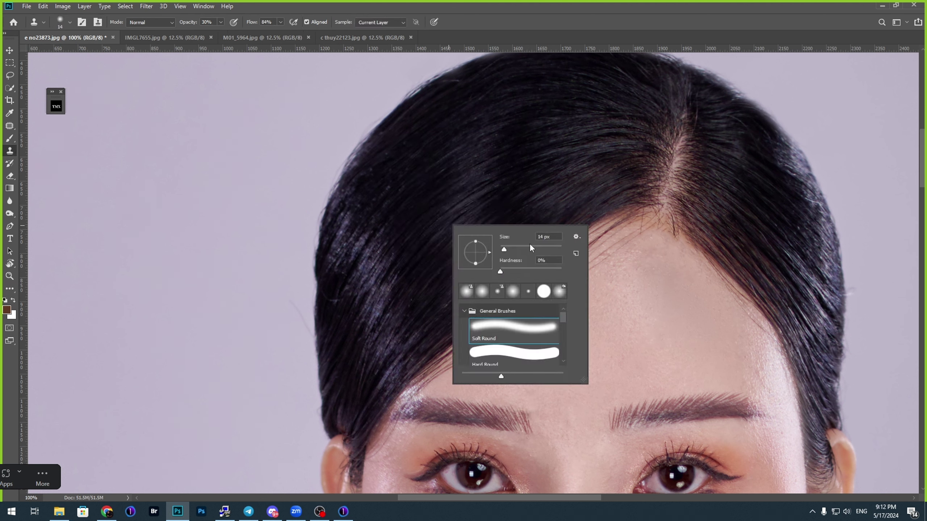
pyautogui.keyDown('alt'); pyautogui.click(440, 214); pyautogui.keyUp('alt')
pyautogui.rightClick(452, 229)
pyautogui.click(552, 250)
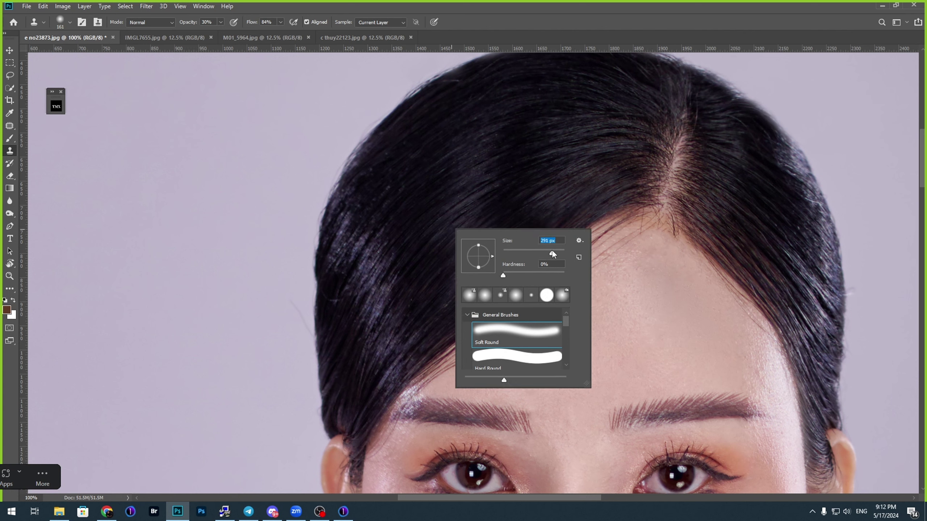
pyautogui.click(441, 213)
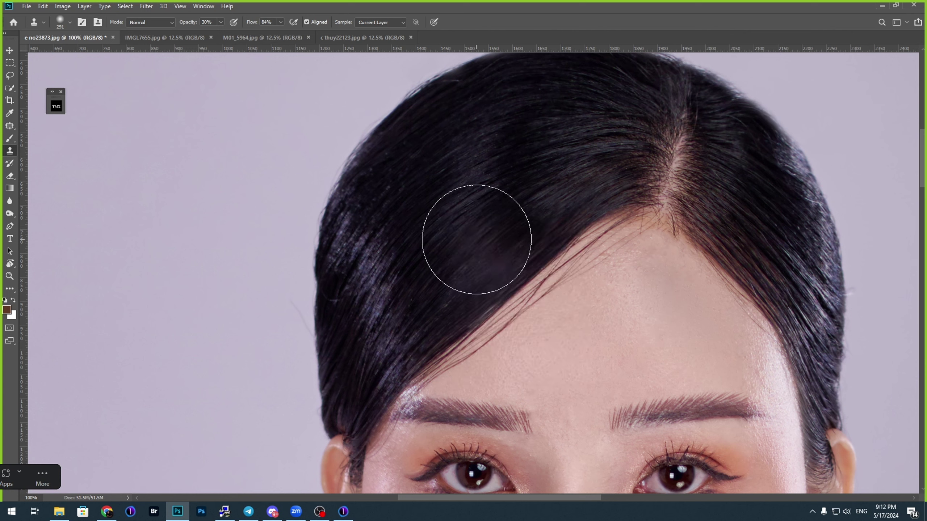
pyautogui.rightClick(470, 224)
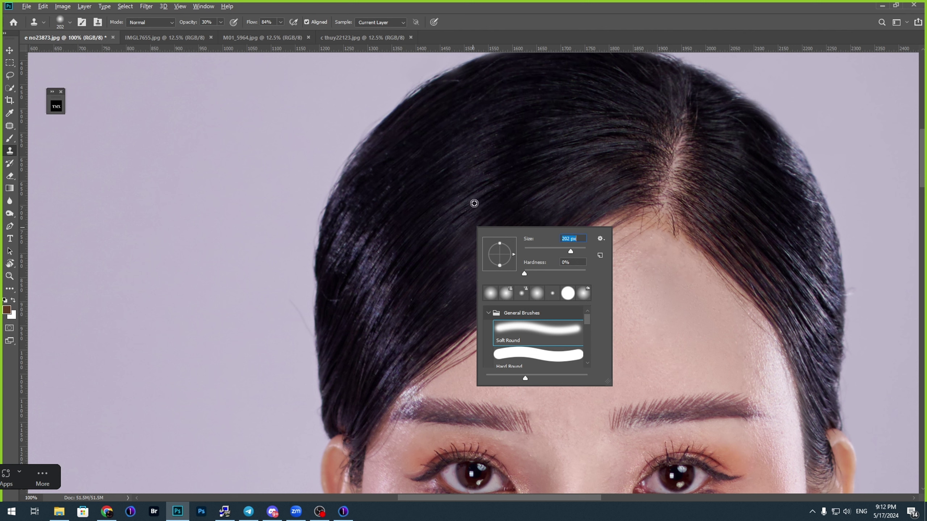
pyautogui.click(474, 203)
pyautogui.moveTo(504, 239)
pyautogui.mouseDown()
pyautogui.moveTo(465, 219)
pyautogui.moveTo(479, 253)
pyautogui.moveTo(456, 259)
pyautogui.moveTo(459, 243)
pyautogui.moveTo(433, 289)
pyautogui.mouseUp()
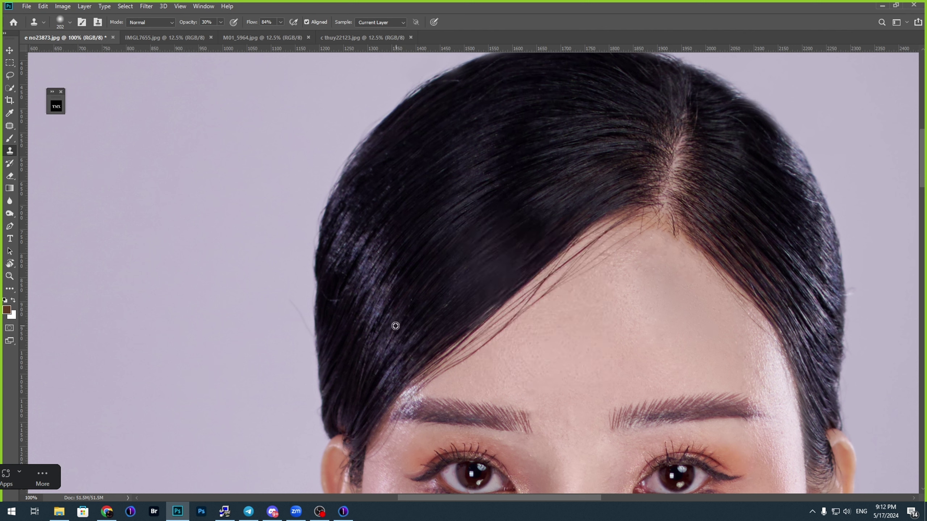
pyautogui.moveTo(396, 326)
pyautogui.mouseDown()
pyautogui.moveTo(409, 297)
pyautogui.moveTo(409, 317)
pyautogui.moveTo(432, 285)
pyautogui.moveTo(459, 286)
pyautogui.mouseUp()
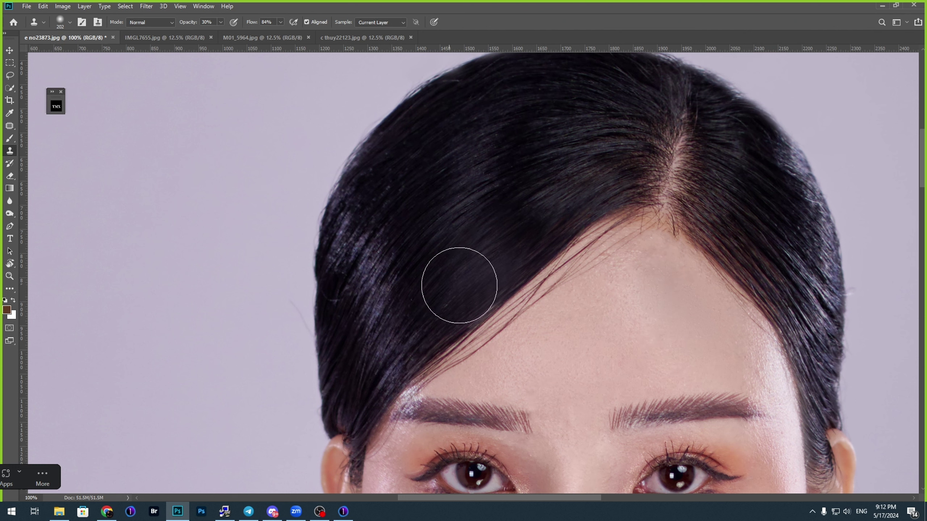
# Step: Soften the hair between the parting and the forehead with fresh clone samples, and review the whole face
pyautogui.keyDown('alt'); pyautogui.click(553, 175); pyautogui.keyUp('alt')
pyautogui.moveTo(573, 180); pyautogui.dragTo(601, 171)
pyautogui.moveTo(531, 213)
pyautogui.mouseDown()
pyautogui.moveTo(506, 219)
pyautogui.moveTo(516, 238)
pyautogui.mouseUp()
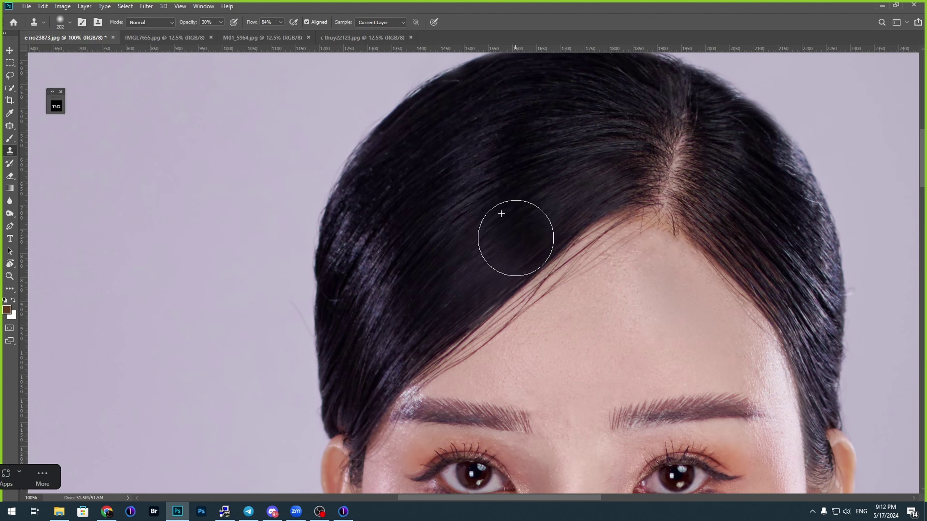
pyautogui.keyDown('alt'); pyautogui.click(376, 273); pyautogui.keyUp('alt')
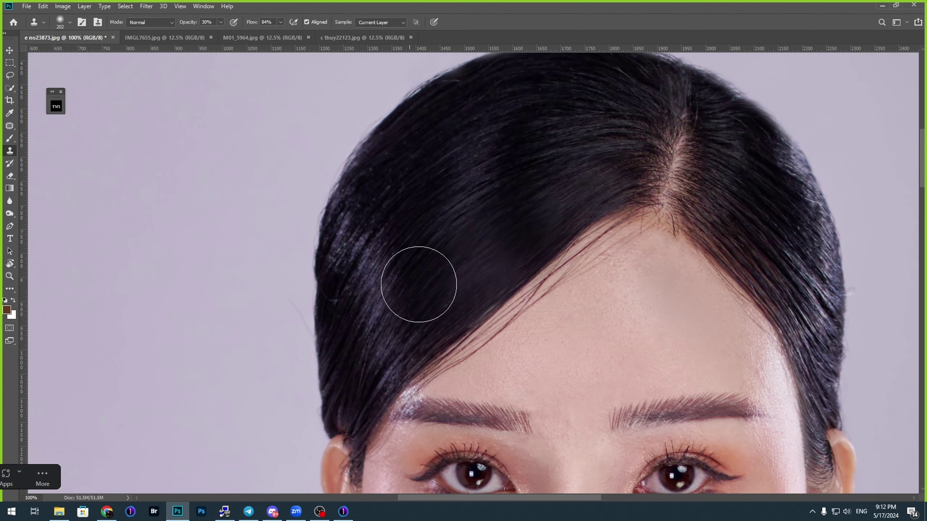
pyautogui.moveTo(621, 162); pyautogui.dragTo(572, 205)
pyautogui.hotkey('ctrl', '-')
pyautogui.hotkey('ctrl', '-')
pyautogui.hotkey('ctrl', '-')
pyautogui.hotkey('ctrl', '-')
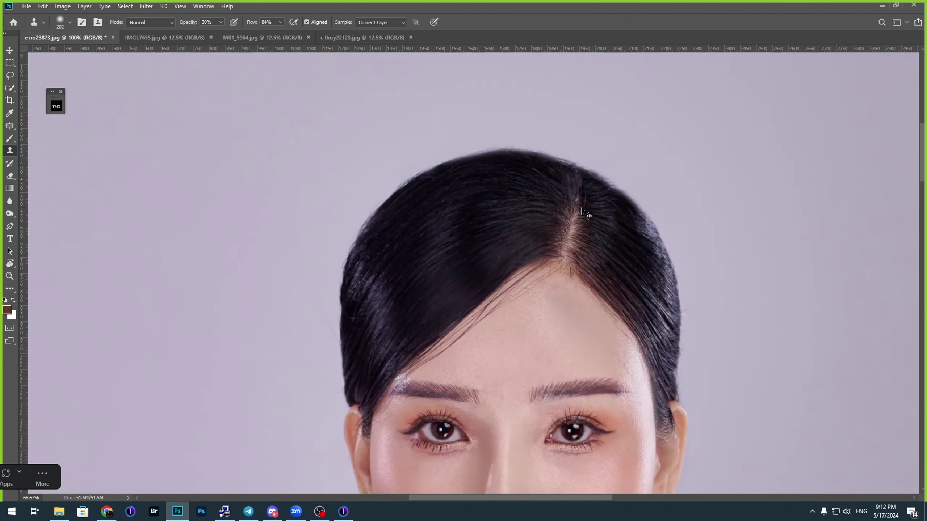
pyautogui.moveTo(510, 350); pyautogui.dragTo(506, 313)
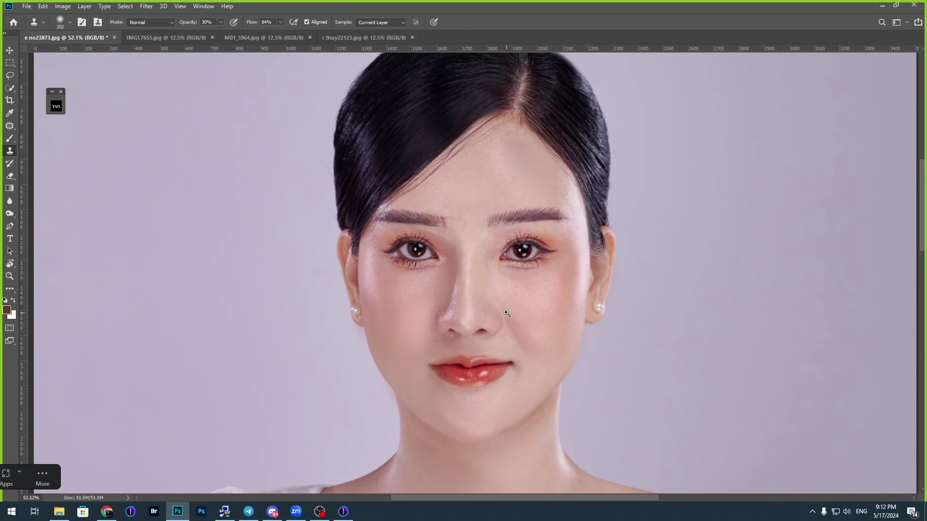
# Step: Run the TM 2-FS retouch action with a Gaussian Blur radius of 2 pixels
pyautogui.hotkey('ctrl', '-')
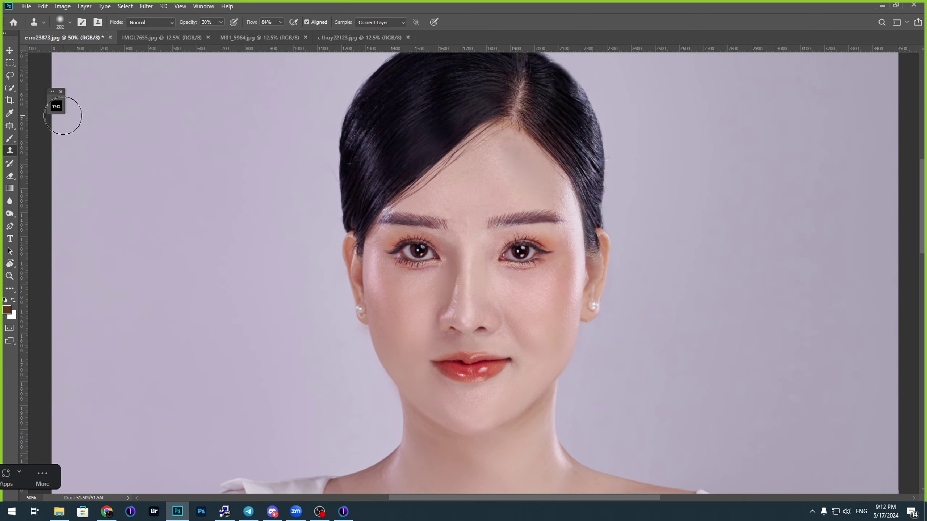
pyautogui.click(57, 109)
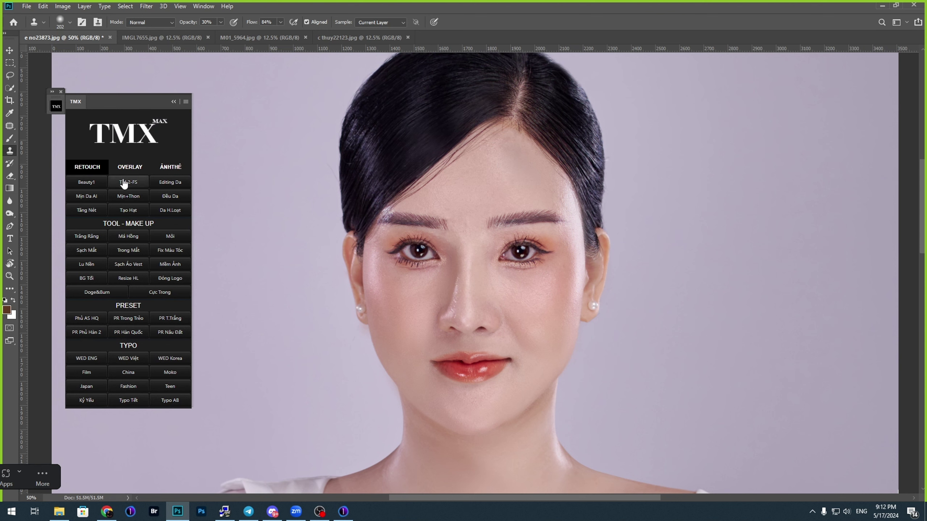
pyautogui.click(124, 182)
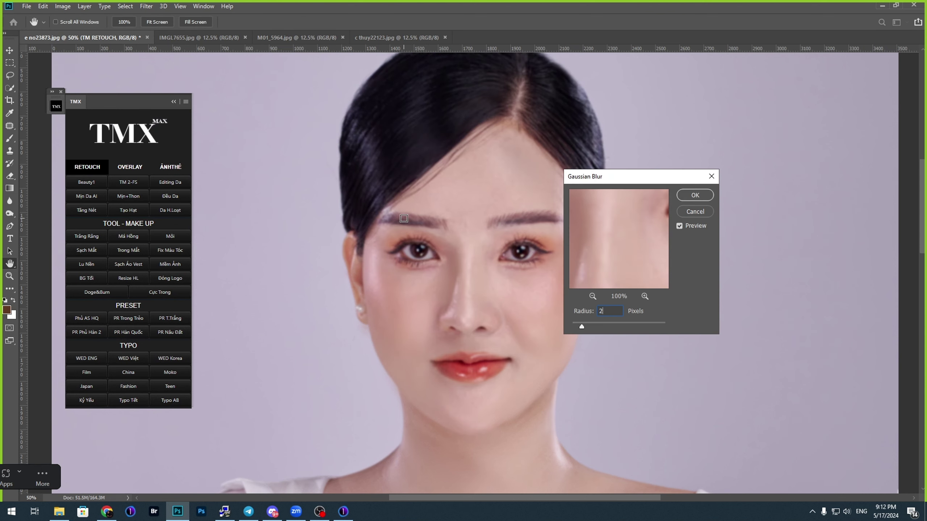
pyautogui.press('Return')
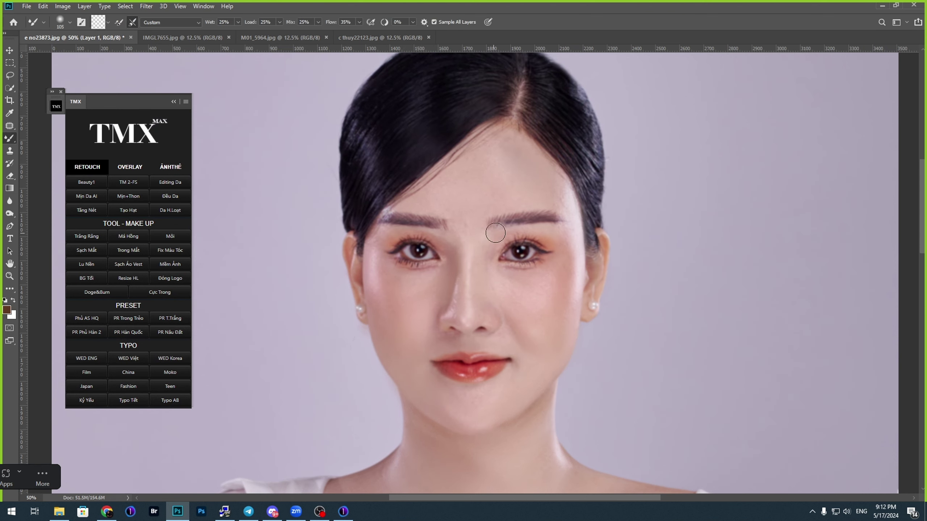
# Step: Smooth the middle of the forehead using the Mixer Brush at 25% wet with a soft 155 px tip
pyautogui.keyDown('ctrl'); pyautogui.click(475, 182); pyautogui.keyUp('ctrl')
pyautogui.keyDown('ctrl'); pyautogui.click(476, 182); pyautogui.keyUp('ctrl')
pyautogui.moveTo(499, 197)
pyautogui.mouseDown()
pyautogui.moveTo(501, 251)
pyautogui.moveTo(489, 212)
pyautogui.mouseUp()
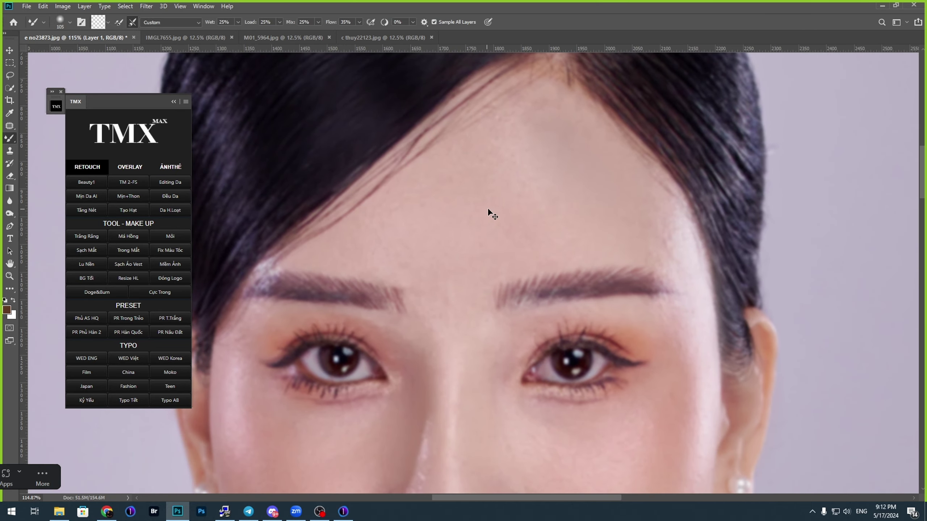
pyautogui.keyDown('alt'); pyautogui.click(489, 219); pyautogui.keyUp('alt')
pyautogui.hotkey('ctrl', '0')
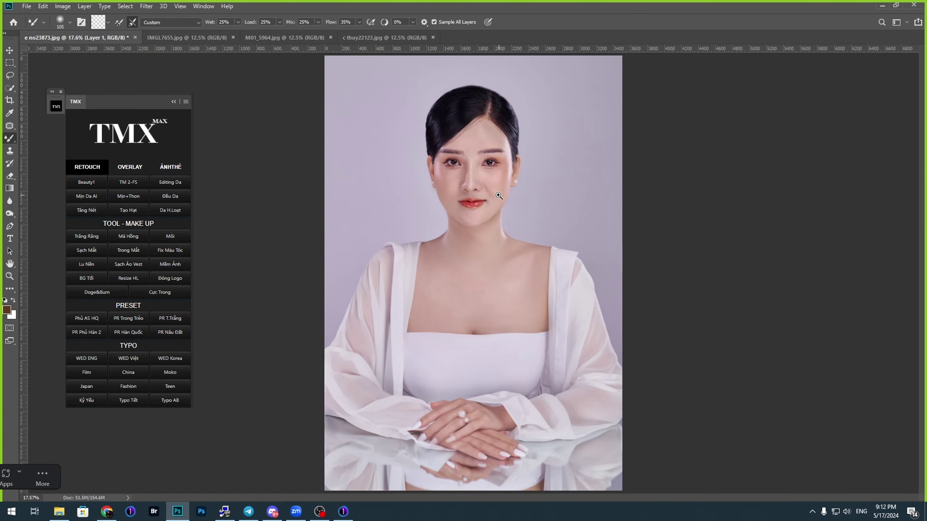
pyautogui.moveTo(480, 152)
pyautogui.mouseDown()
pyautogui.moveTo(502, 149)
pyautogui.moveTo(549, 266)
pyautogui.mouseUp()
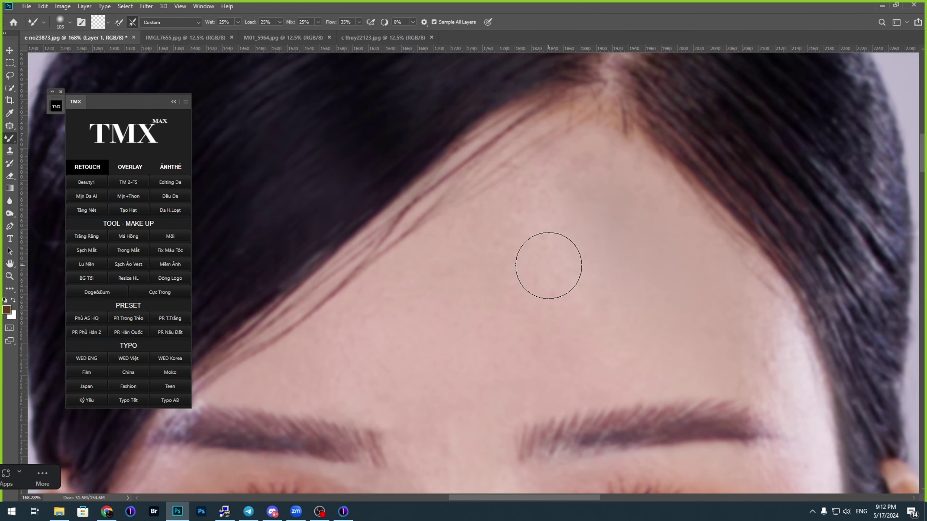
pyautogui.press('2')
pyautogui.press('5')
pyautogui.scroll(-1, 525, 270)
pyautogui.rightClick(524, 260)
pyautogui.moveTo(610, 286); pyautogui.dragTo(611, 287)
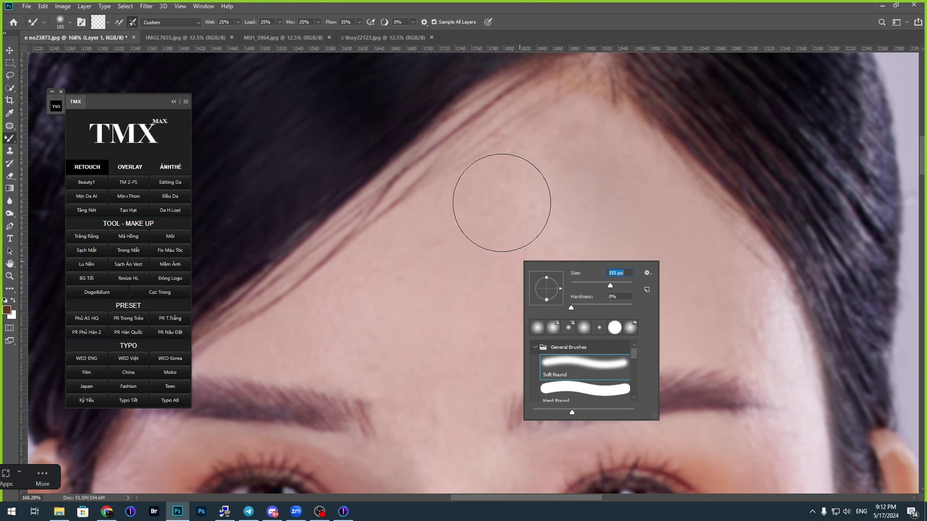
pyautogui.click(488, 226)
pyautogui.moveTo(382, 310); pyautogui.dragTo(457, 264)
# Step: Enlarge the Mixer Brush to 171 px and blend the forehead skin above the brows and toward the temple
pyautogui.rightClick(493, 261)
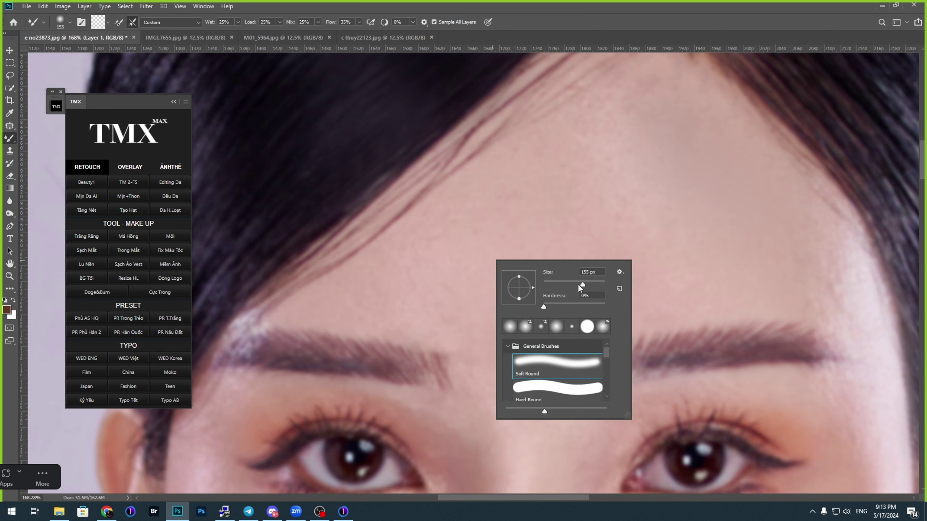
pyautogui.click(448, 240)
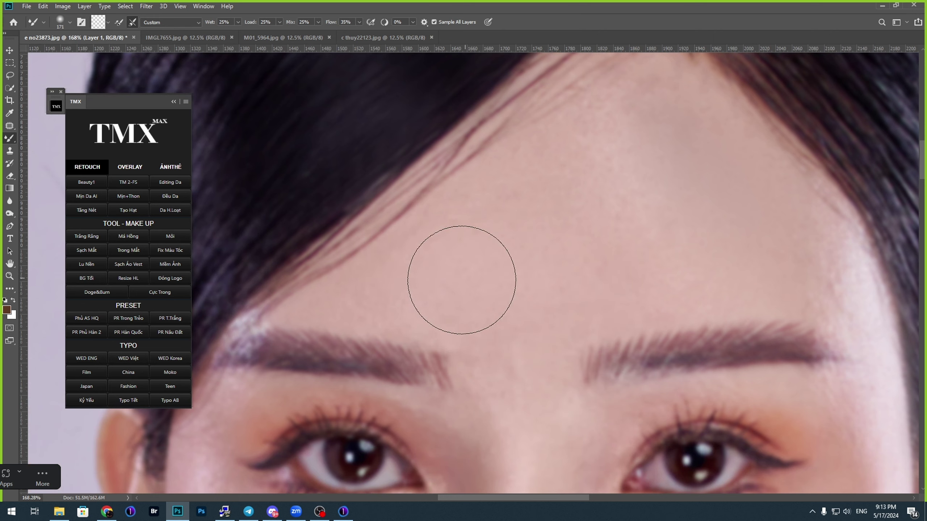
pyautogui.moveTo(514, 275); pyautogui.dragTo(441, 288)
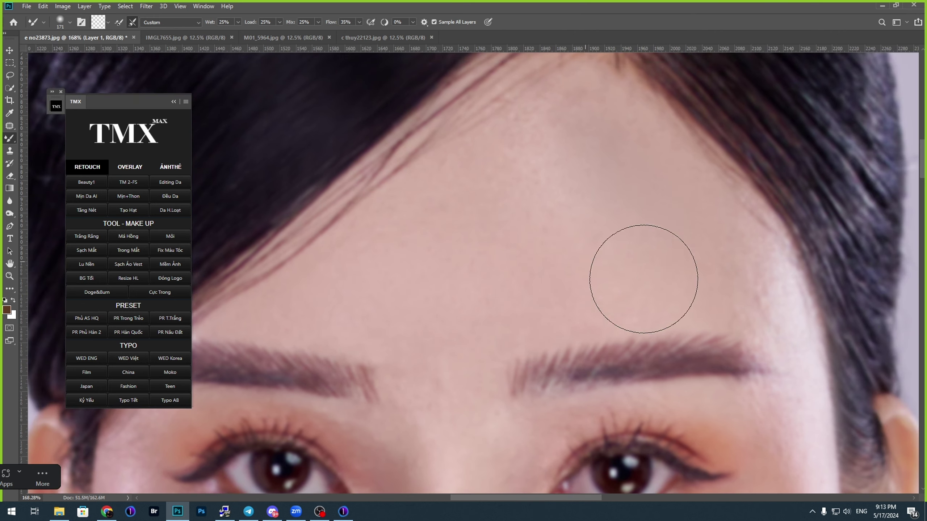
pyautogui.moveTo(766, 308); pyautogui.dragTo(737, 281)
pyautogui.moveTo(678, 217)
pyautogui.mouseDown()
pyautogui.moveTo(671, 238)
pyautogui.moveTo(751, 322)
pyautogui.mouseUp()
pyautogui.moveTo(582, 170)
pyautogui.mouseDown()
pyautogui.moveTo(670, 205)
pyautogui.moveTo(739, 263)
pyautogui.moveTo(757, 295)
pyautogui.mouseUp()
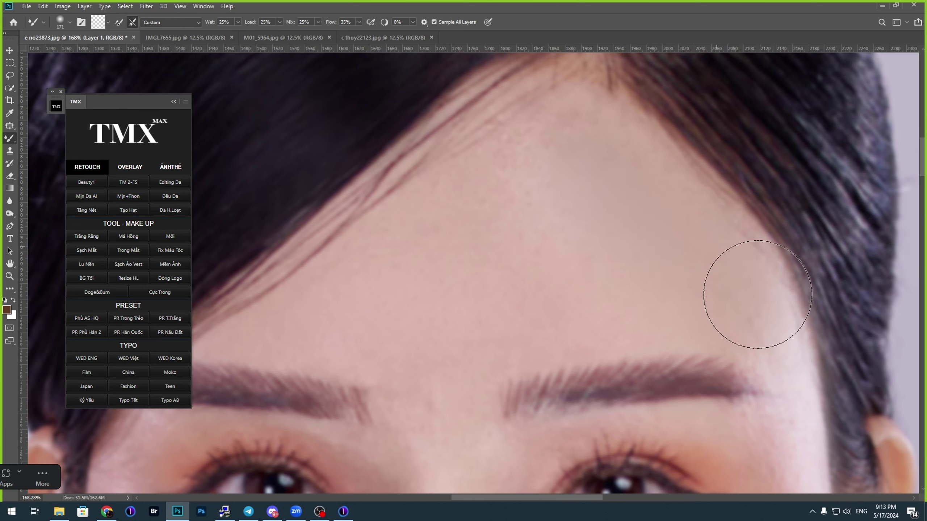
# Step: Even out the shading on the upper forehead near the hairline and across the area above the brows
pyautogui.moveTo(636, 180); pyautogui.dragTo(656, 225)
pyautogui.moveTo(572, 161); pyautogui.dragTo(495, 210)
pyautogui.moveTo(545, 179); pyautogui.dragTo(505, 208)
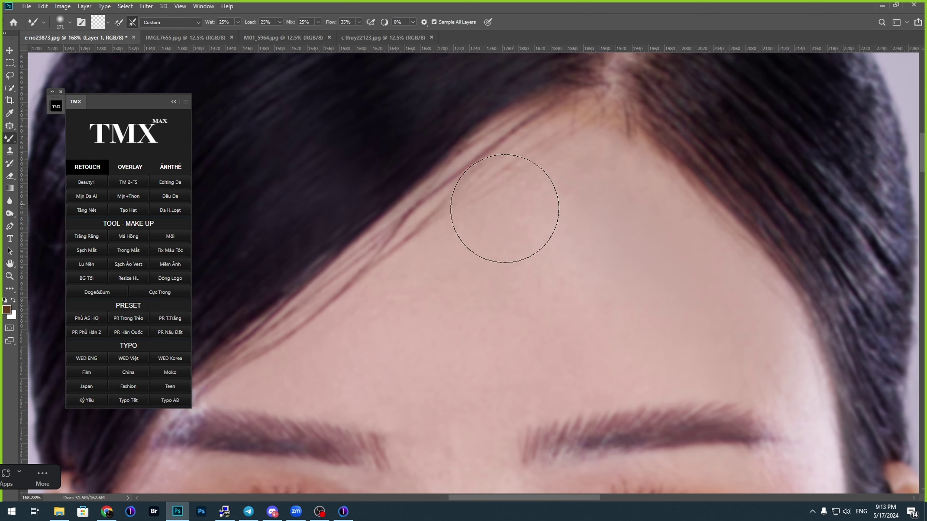
pyautogui.scroll(-1, 430, 281)
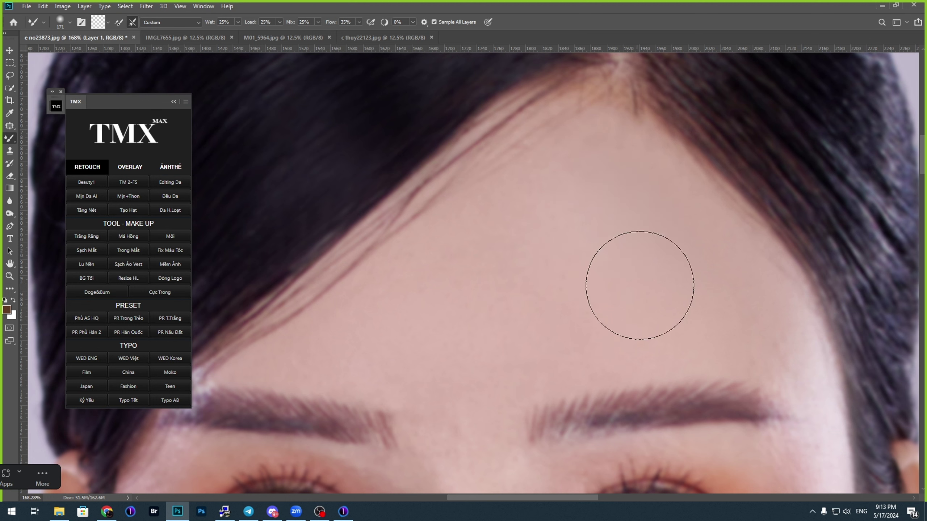
pyautogui.moveTo(570, 303); pyautogui.dragTo(634, 266)
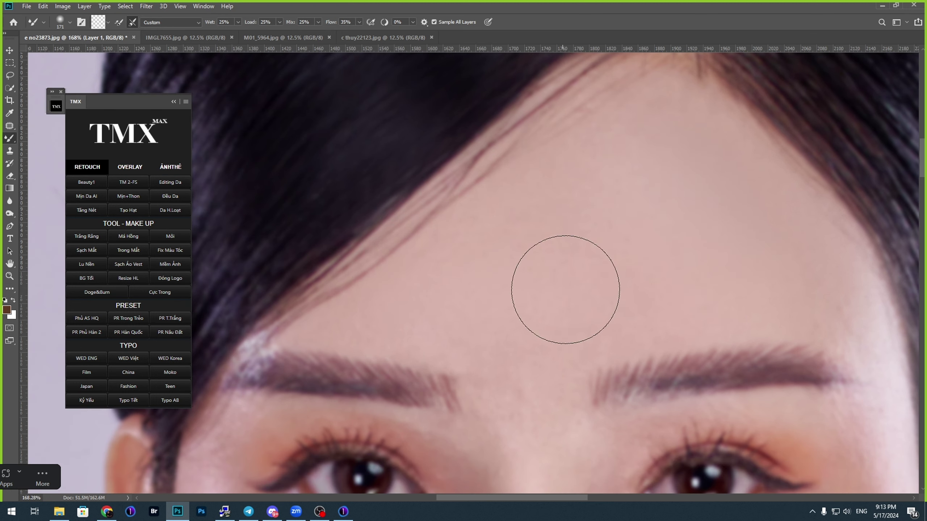
pyautogui.moveTo(670, 305); pyautogui.dragTo(534, 321)
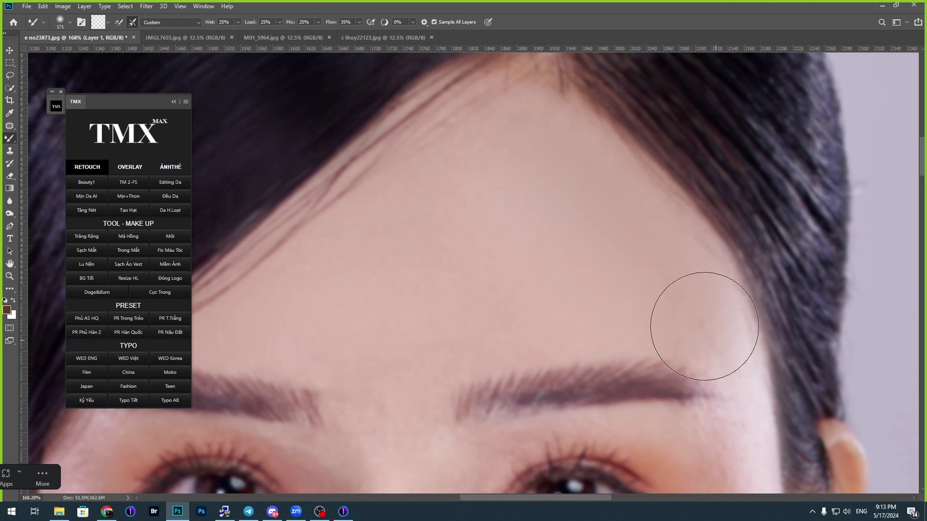
pyautogui.moveTo(663, 284); pyautogui.dragTo(675, 318)
# Step: Reduce the Mixer Brush to 149 px and smooth the forehead beside the swept hair and between the brows
pyautogui.rightClick(473, 224)
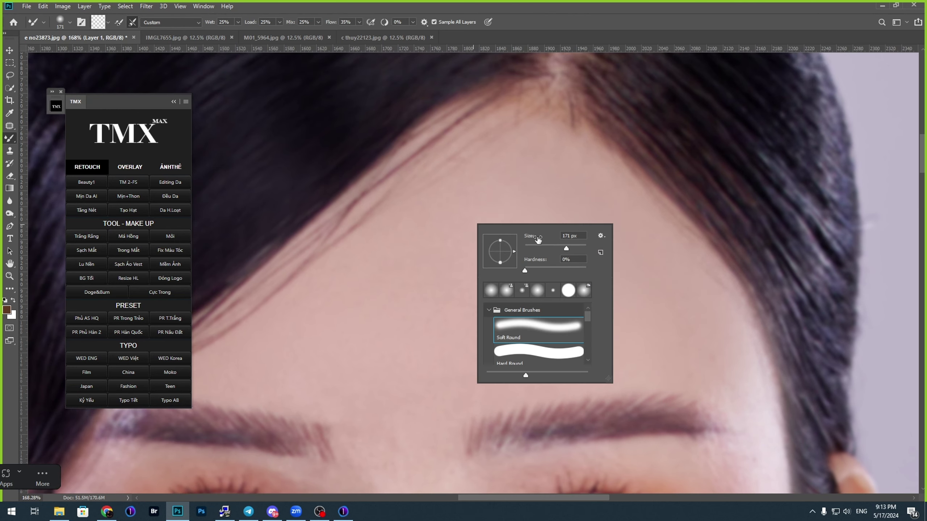
pyautogui.click(489, 171)
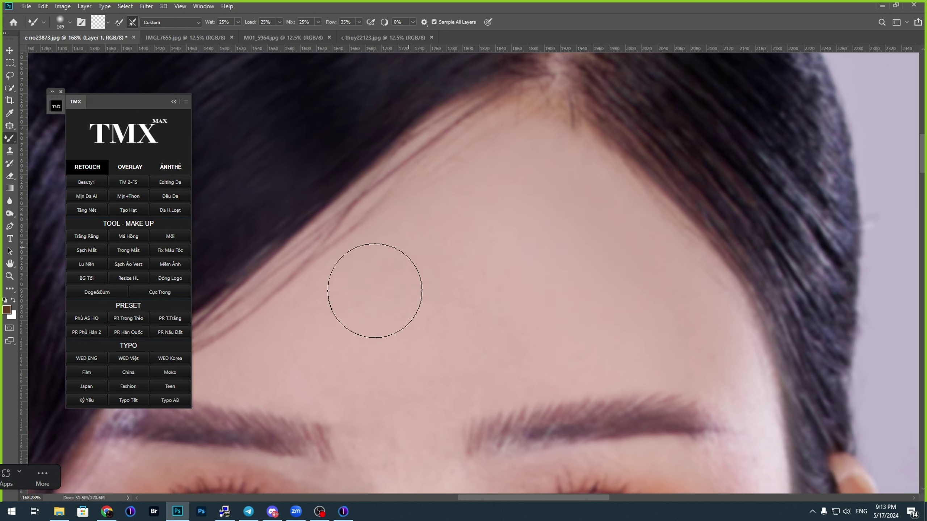
pyautogui.scroll(-5, 420, 323)
pyautogui.scroll(-2, 424, 325)
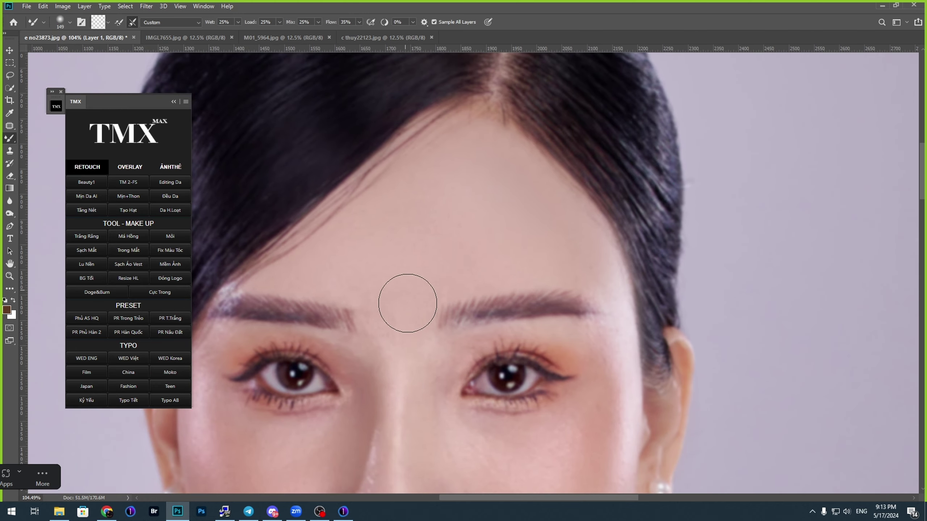
pyautogui.scroll(-2, 420, 306)
pyautogui.scroll(1, 440, 331)
# Step: Blend the nose bridge and the skin beside the inner eye corner with a soft 95 px Mixer Brush
pyautogui.rightClick(443, 342)
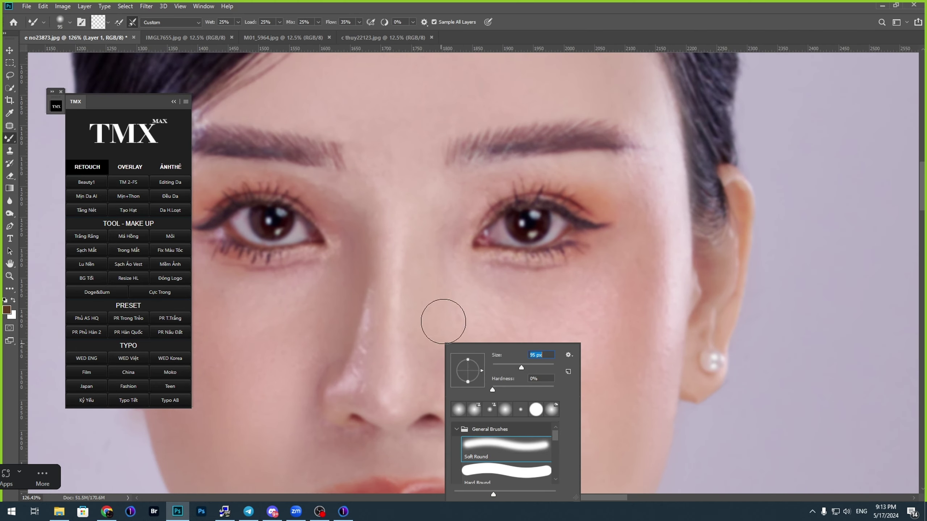
pyautogui.press('Return')
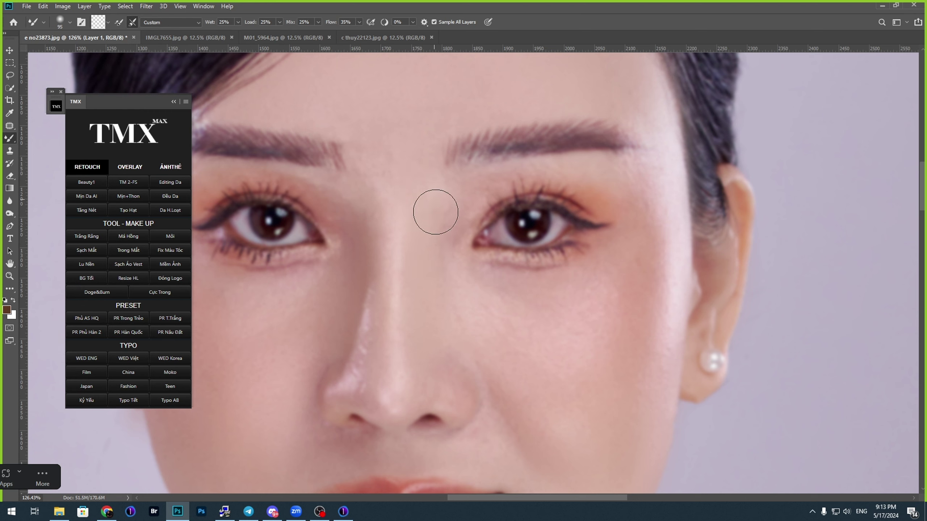
pyautogui.moveTo(375, 323); pyautogui.dragTo(426, 293)
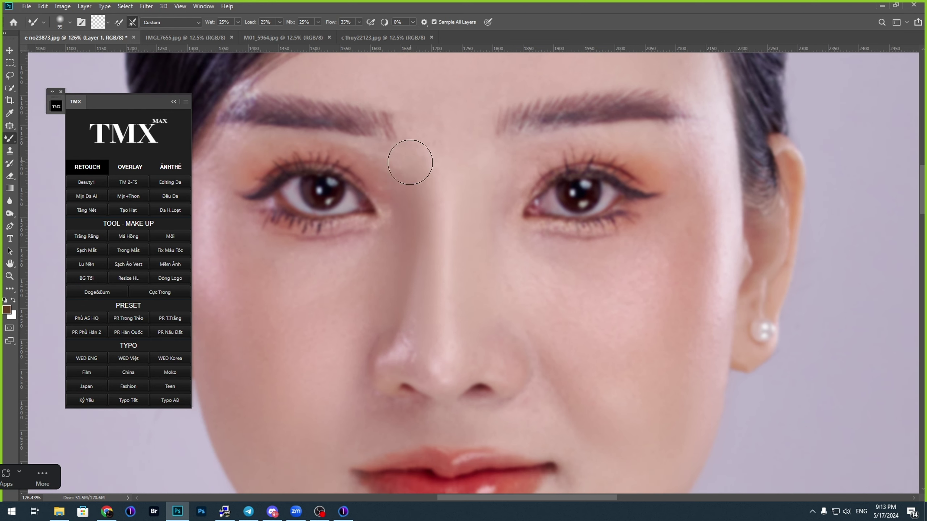
pyautogui.moveTo(409, 162); pyautogui.dragTo(416, 205)
pyautogui.moveTo(407, 239)
pyautogui.mouseDown()
pyautogui.moveTo(444, 248)
pyautogui.moveTo(438, 256)
pyautogui.mouseUp()
# Step: Smooth the skin around the eye beneath the swept hair with a 77 px Mixer Brush
pyautogui.rightClick(444, 262)
pyautogui.click(521, 279)
pyautogui.click(440, 234)
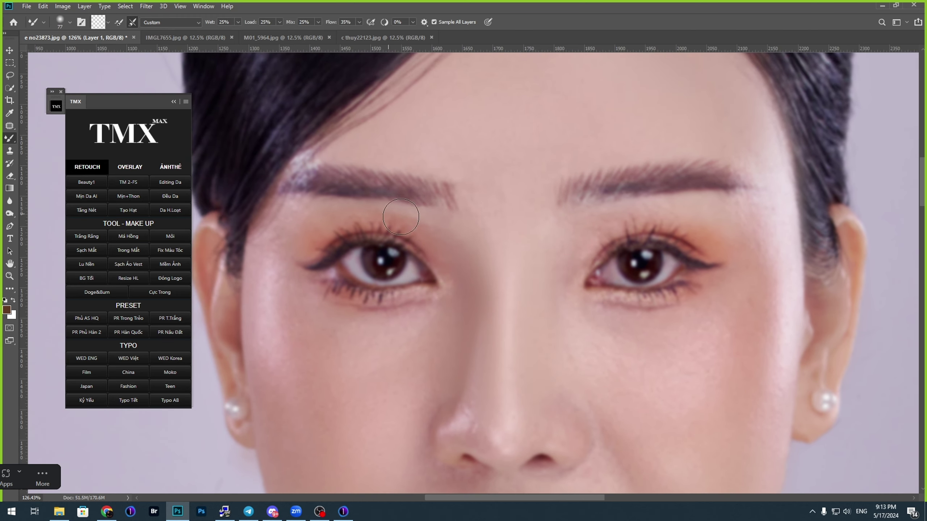
pyautogui.hscroll(-2, 310, 224)
pyautogui.moveTo(349, 284); pyautogui.dragTo(332, 229)
pyautogui.moveTo(448, 271)
pyautogui.mouseDown()
pyautogui.moveTo(429, 284)
pyautogui.moveTo(483, 223)
pyautogui.mouseUp()
# Step: Smooth one cheek with a 97 px Mixer Brush, and the opposite cheek and outer eye area at 105 px
pyautogui.rightClick(454, 259)
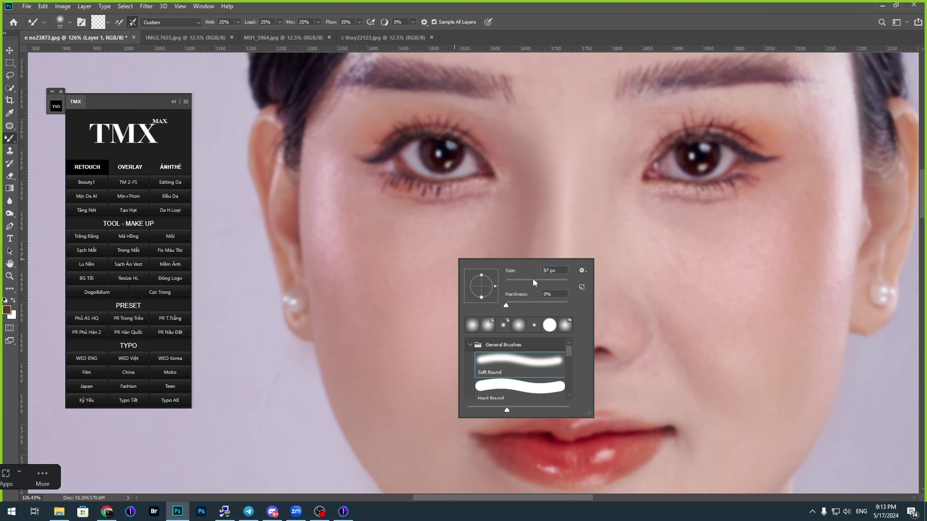
pyautogui.press('Return')
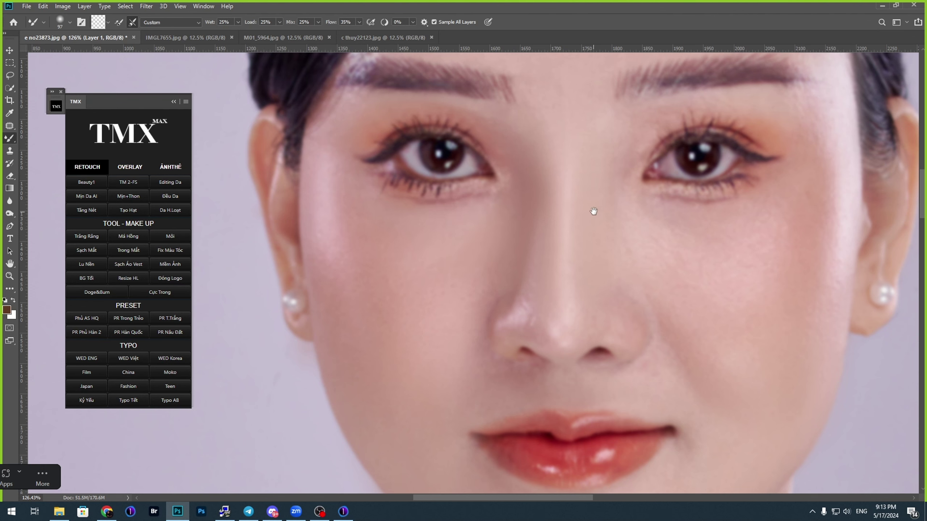
pyautogui.moveTo(594, 211); pyautogui.dragTo(468, 219)
pyautogui.rightClick(543, 275)
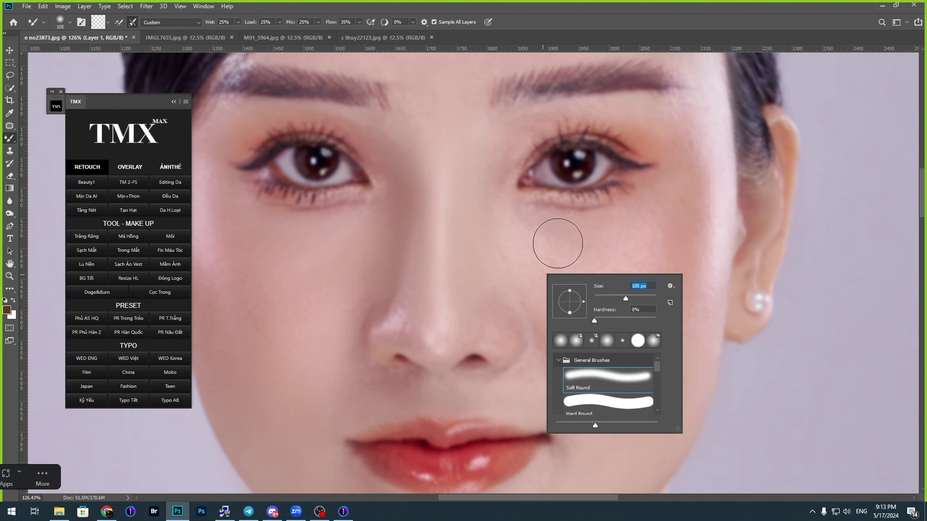
pyautogui.press('Return')
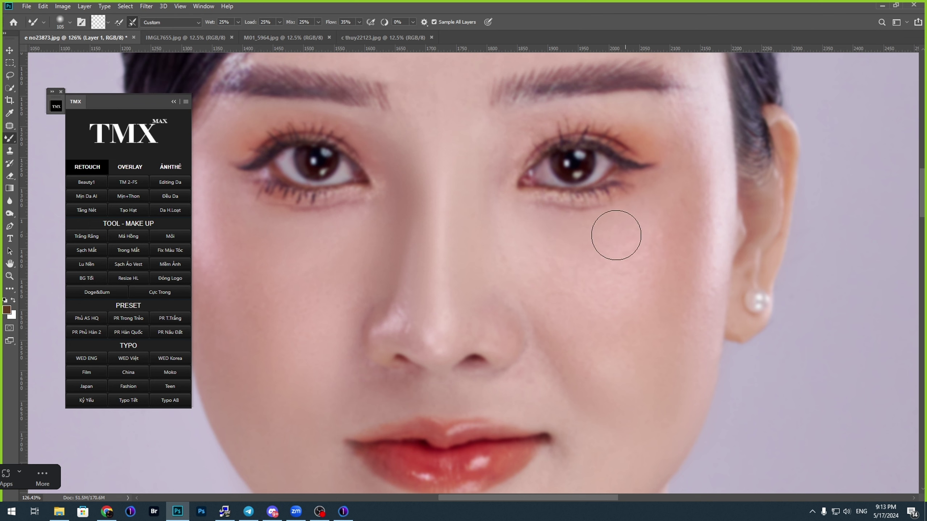
pyautogui.moveTo(674, 157); pyautogui.dragTo(633, 204)
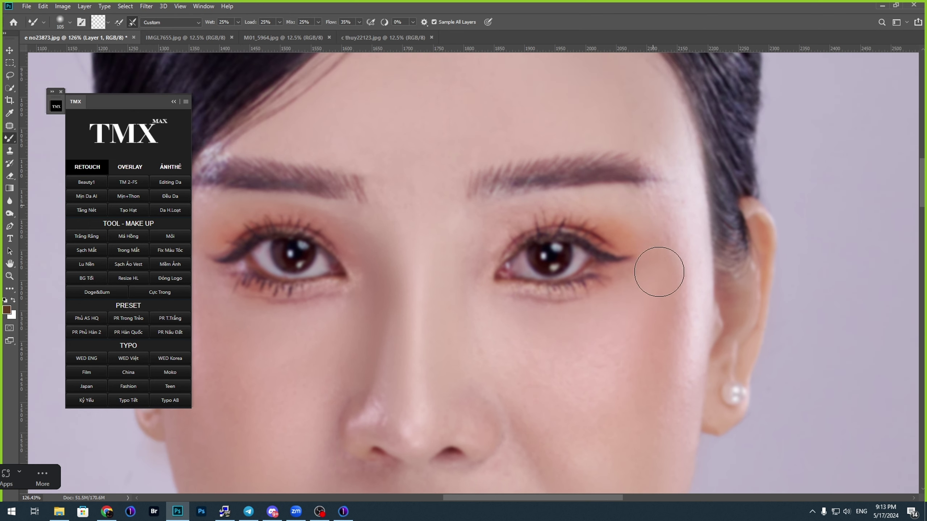
# Step: Blend the skin around the eye and brow on the image's right side with a 75 px Mixer Brush
pyautogui.rightClick(647, 239)
pyautogui.press('Return')
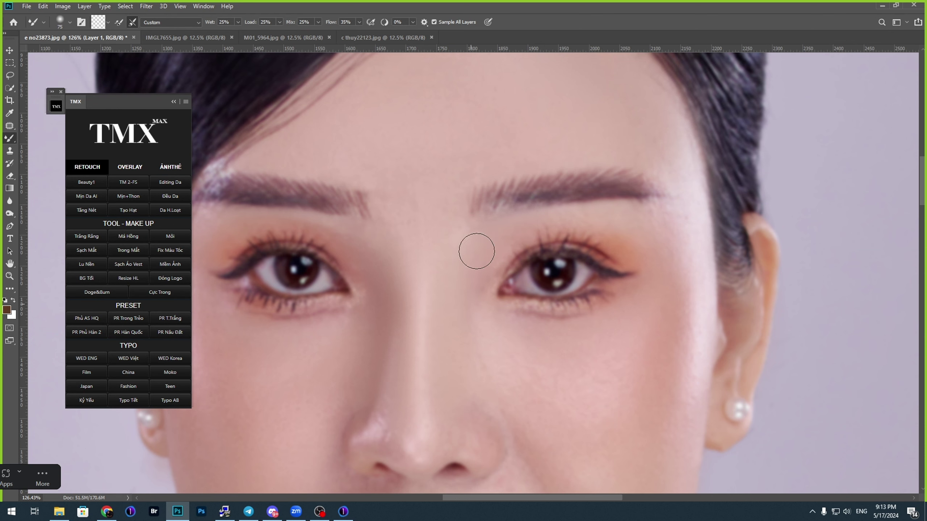
pyautogui.scroll(-3, 474, 292)
# Step: Smooth the cheek, jaw and chin with a soft 152 px Mixer Brush
pyautogui.rightClick(560, 280)
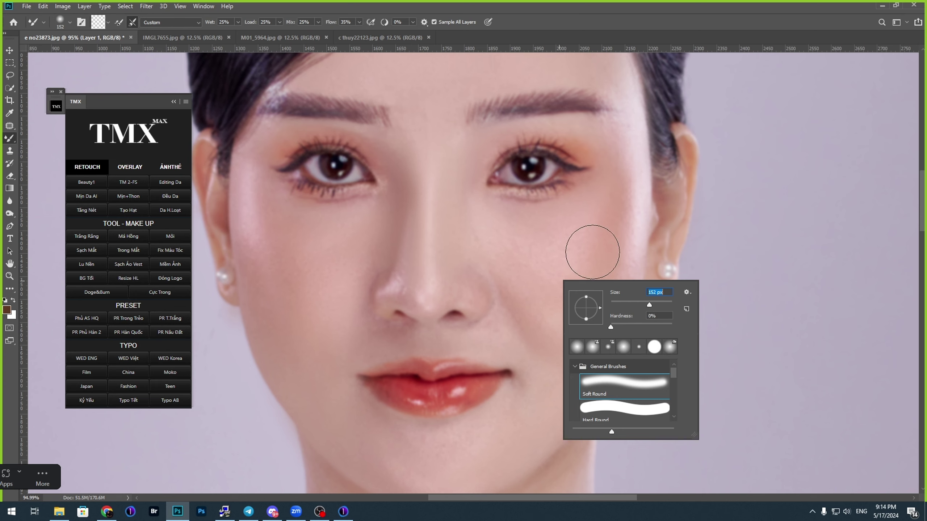
pyautogui.press('Return')
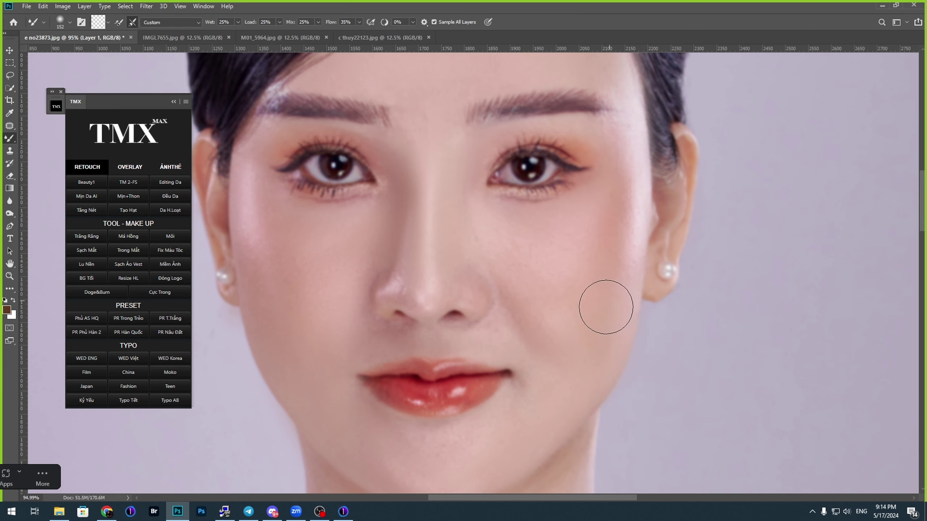
pyautogui.scroll(1, 620, 210)
pyautogui.scroll(-2, 584, 292)
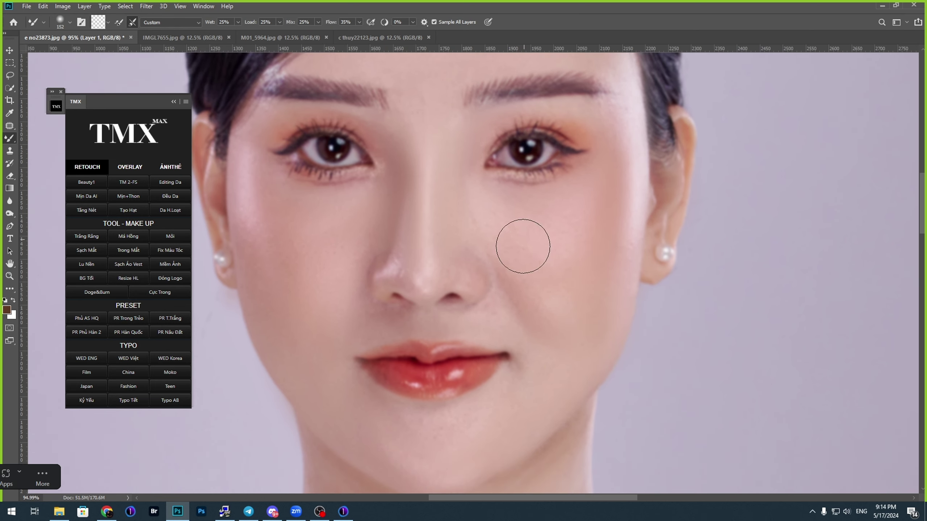
pyautogui.scroll(-2, 555, 304)
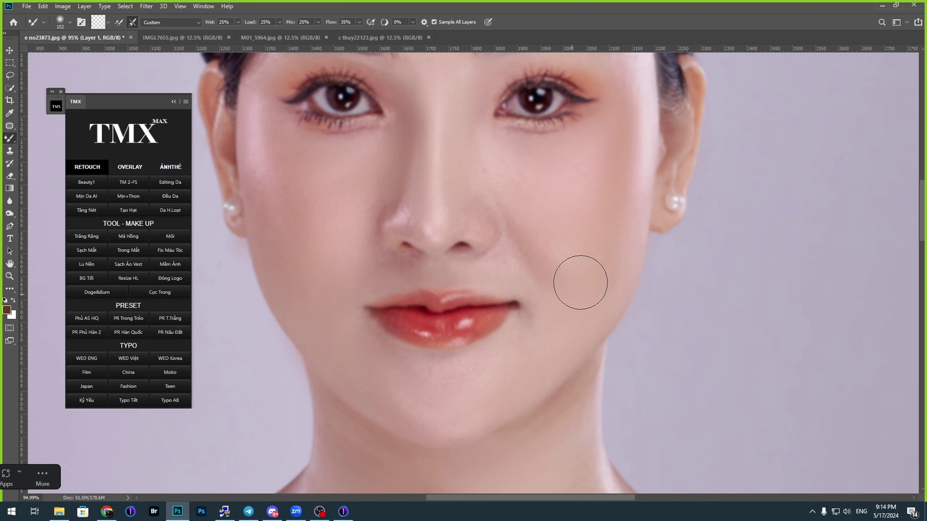
pyautogui.scroll(-1, 531, 336)
pyautogui.scroll(-2, 488, 356)
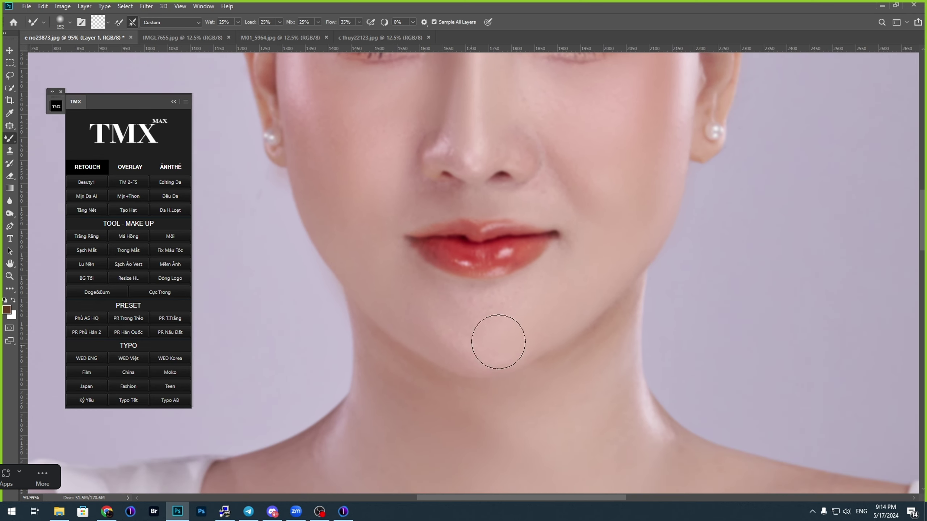
pyautogui.scroll(3, 498, 342)
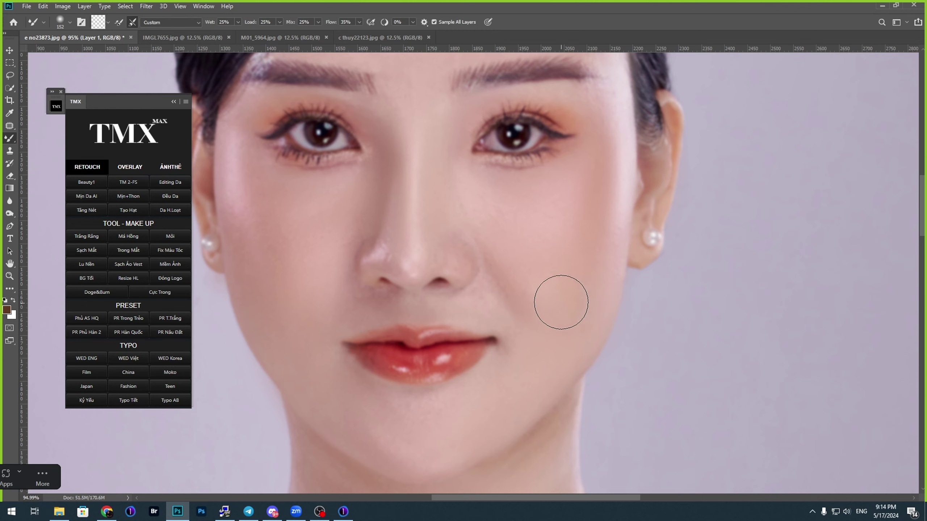
# Step: Smooth the cheek beside the nose on the image's right side with a soft 152 px Mixer Brush
pyautogui.moveTo(561, 303)
pyautogui.mouseDown()
pyautogui.moveTo(594, 272)
pyautogui.moveTo(522, 279)
pyautogui.mouseUp()
pyautogui.scroll(-1, 518, 292)
pyautogui.scroll(1, 492, 246)
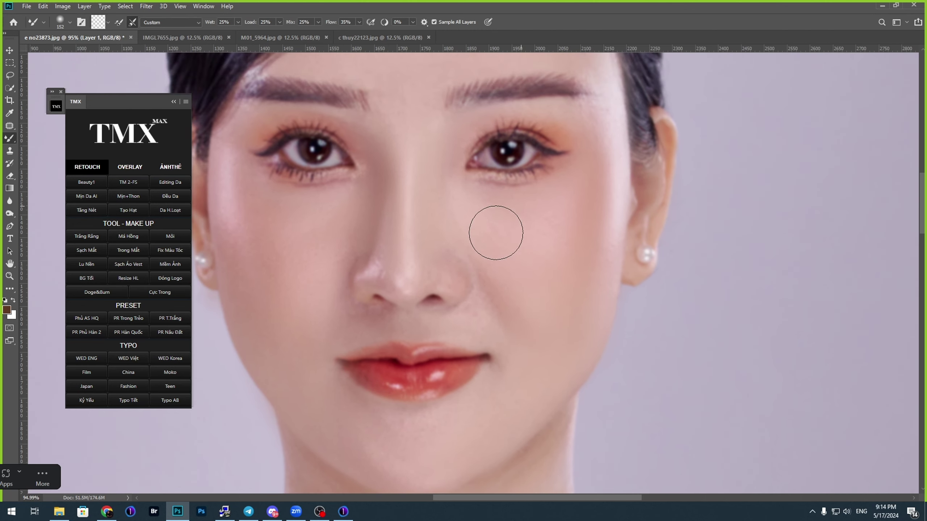
pyautogui.hscroll(1, 525, 230)
pyautogui.scroll(-1, 558, 276)
# Step: Blend the lower cheek, mouth corners and jaw on both sides with a soft 114 px Mixer Brush
pyautogui.rightClick(553, 272)
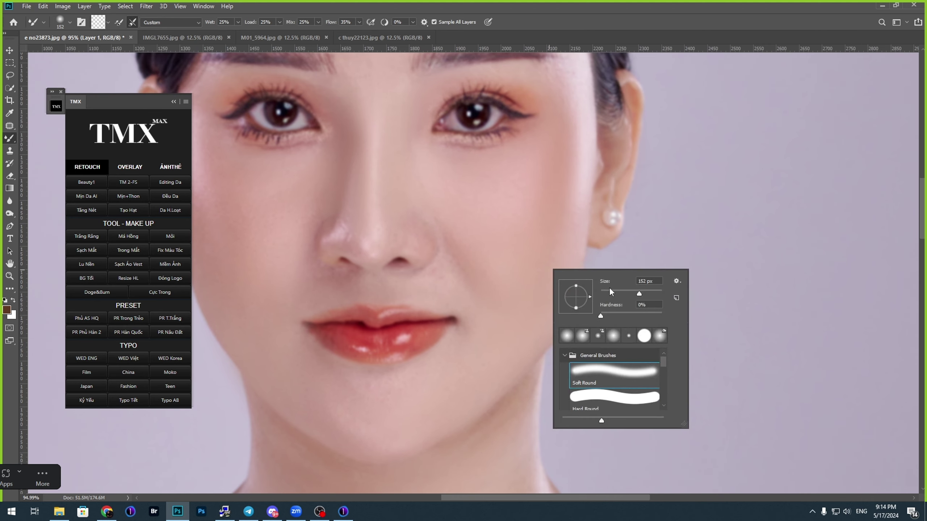
pyautogui.click(576, 179)
pyautogui.moveTo(512, 334); pyautogui.dragTo(564, 277)
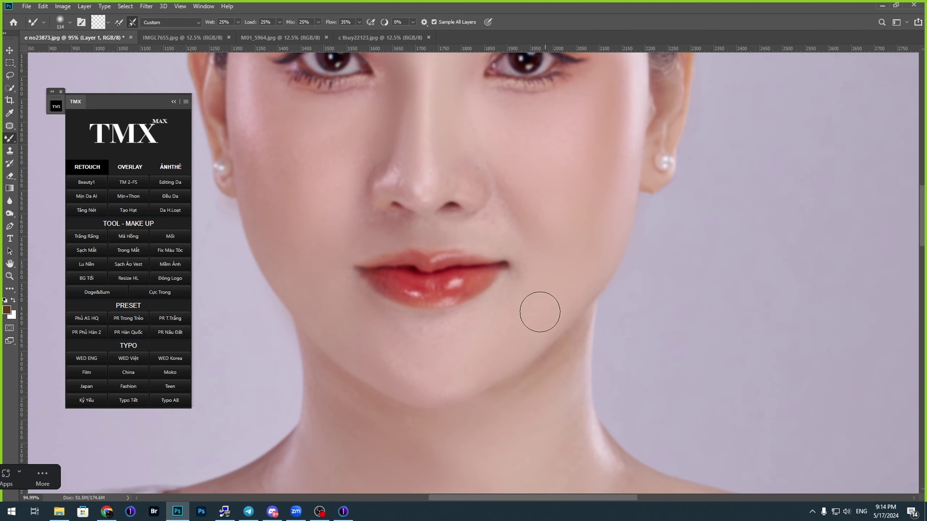
pyautogui.hscroll(-2, 534, 310)
pyautogui.scroll(-1, 487, 358)
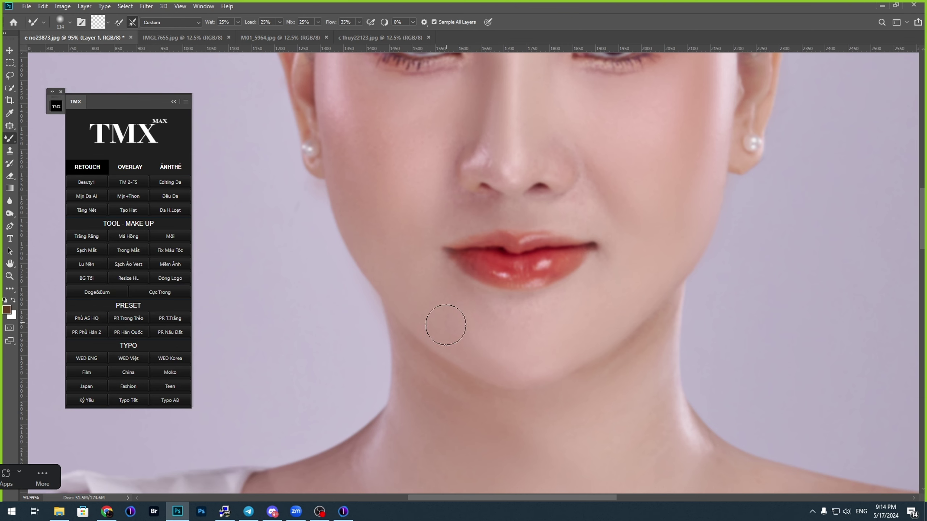
pyautogui.scroll(1, 518, 312)
pyautogui.hscroll(-1, 518, 312)
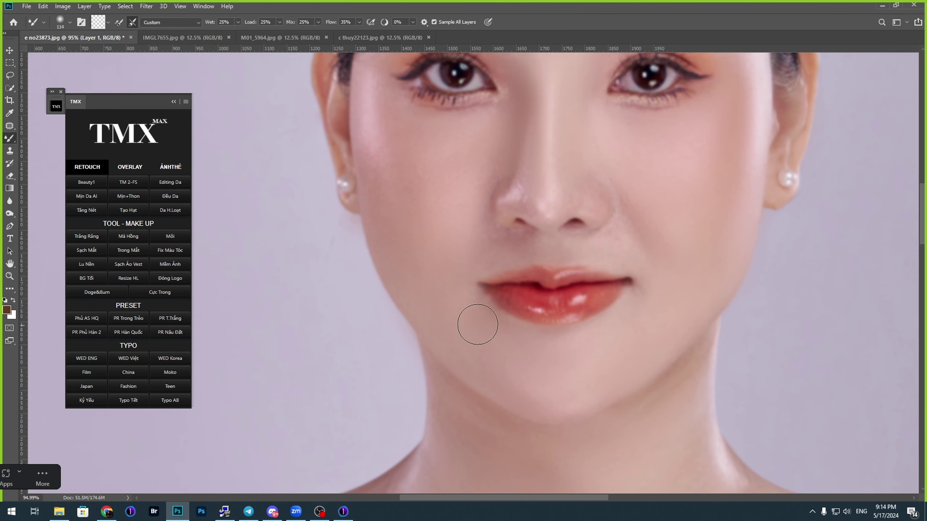
pyautogui.scroll(-1, 463, 308)
pyautogui.hscroll(1, 463, 307)
# Step: Smooth the cheek and under-eye area on the image's left side with a 139 px Mixer Brush
pyautogui.rightClick(466, 320)
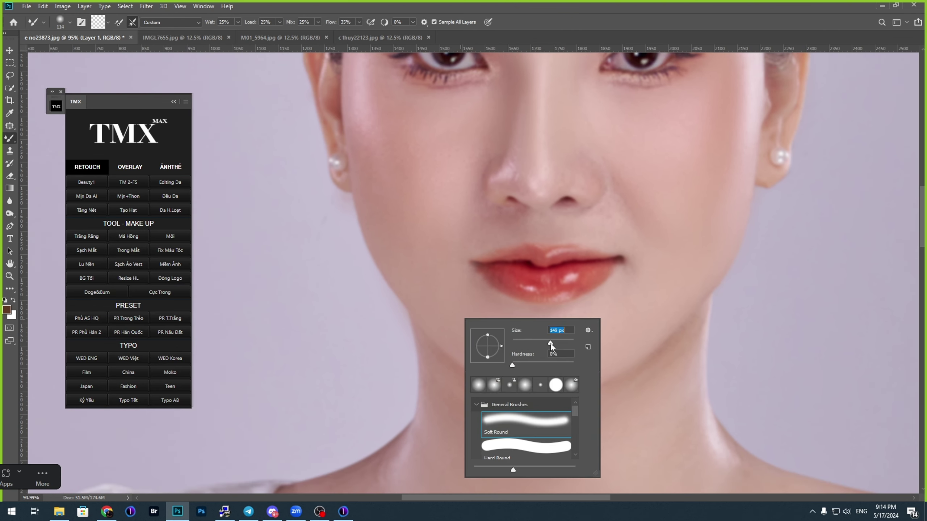
pyautogui.press('Return')
pyautogui.scroll(2, 420, 263)
pyautogui.hscroll(-1, 446, 314)
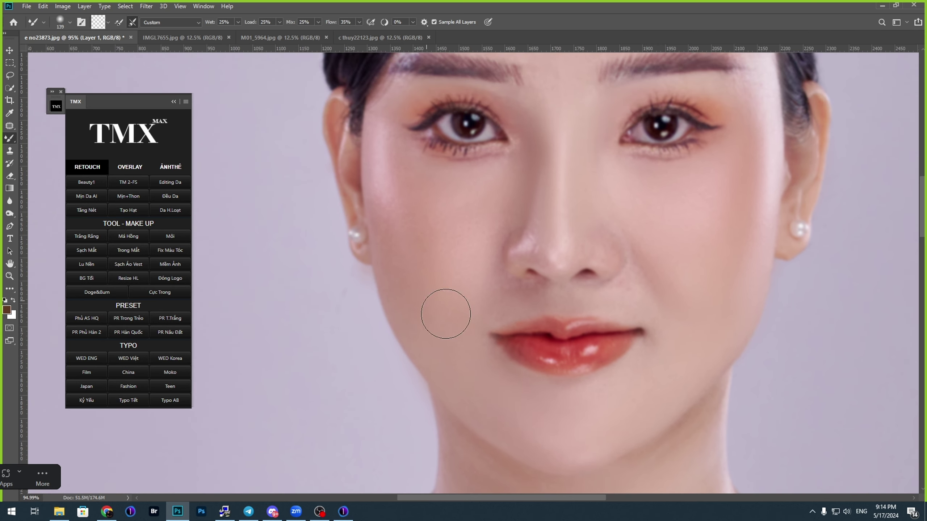
pyautogui.scroll(1, 417, 270)
pyautogui.hscroll(-1, 417, 270)
pyautogui.scroll(1, 420, 290)
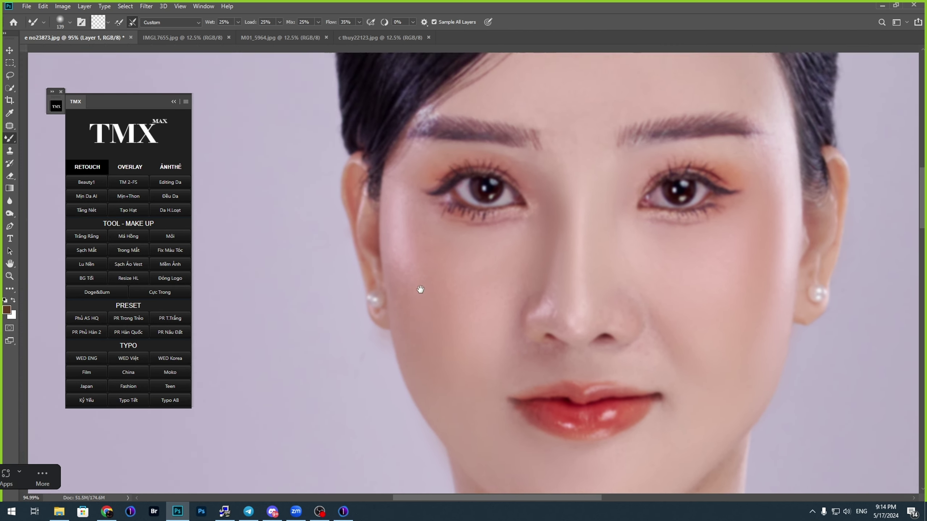
pyautogui.keyDown('alt'); pyautogui.scroll(3, 415, 284); pyautogui.keyUp('alt')
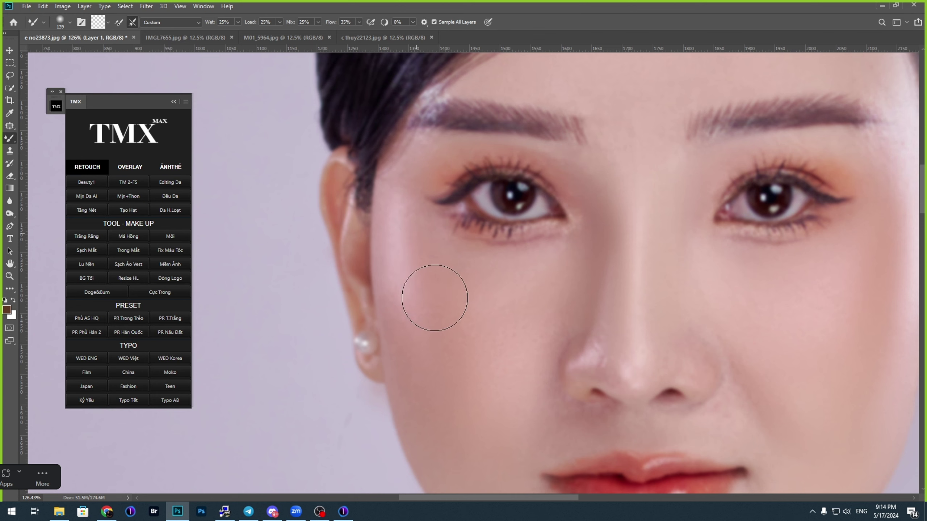
pyautogui.scroll(-2, 550, 303)
pyautogui.hscroll(1, 549, 302)
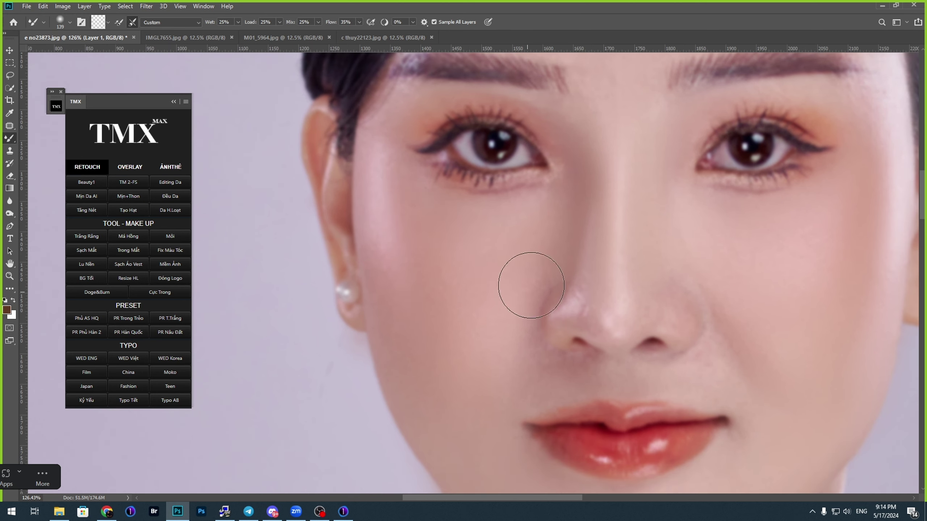
# Step: Blend the skin beside the nostril and above the upper lip with an 83 px Mixer Brush
pyautogui.rightClick(544, 312)
pyautogui.click(557, 260)
pyautogui.rightClick(565, 288)
pyautogui.press('Escape')
pyautogui.scroll(-2, 543, 310)
pyautogui.hscroll(-1, 544, 310)
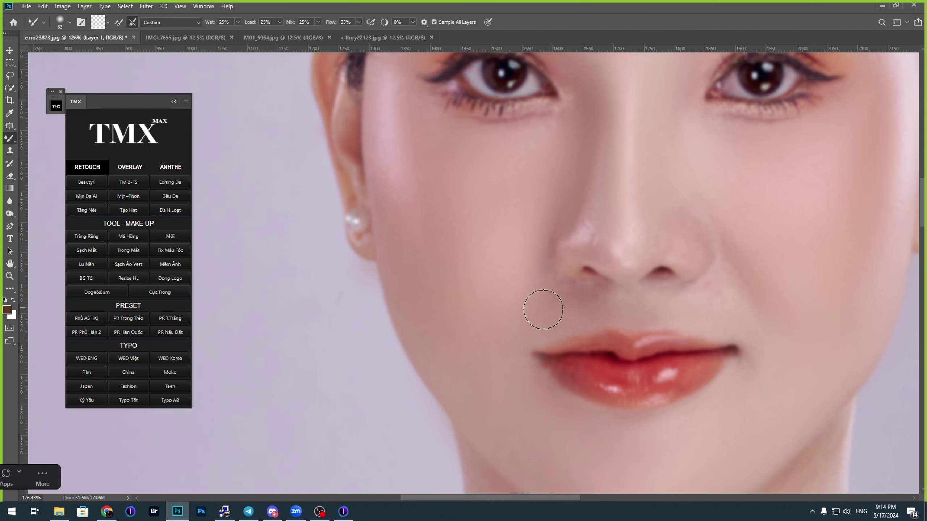
pyautogui.hscroll(4, 584, 308)
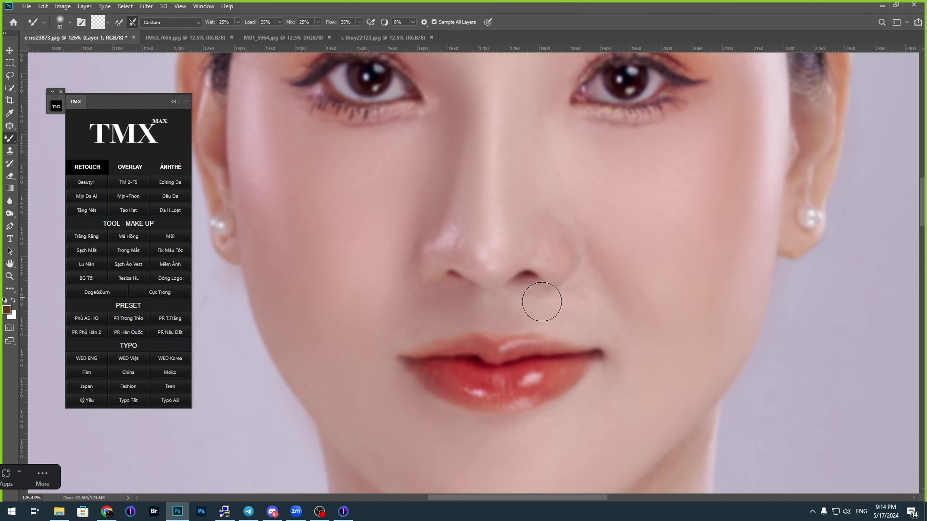
# Step: Smooth both sides of the nose and the skin around the mouth corner with the 83 px Mixer Brush
pyautogui.scroll(2, 593, 310)
pyautogui.hscroll(-1, 594, 310)
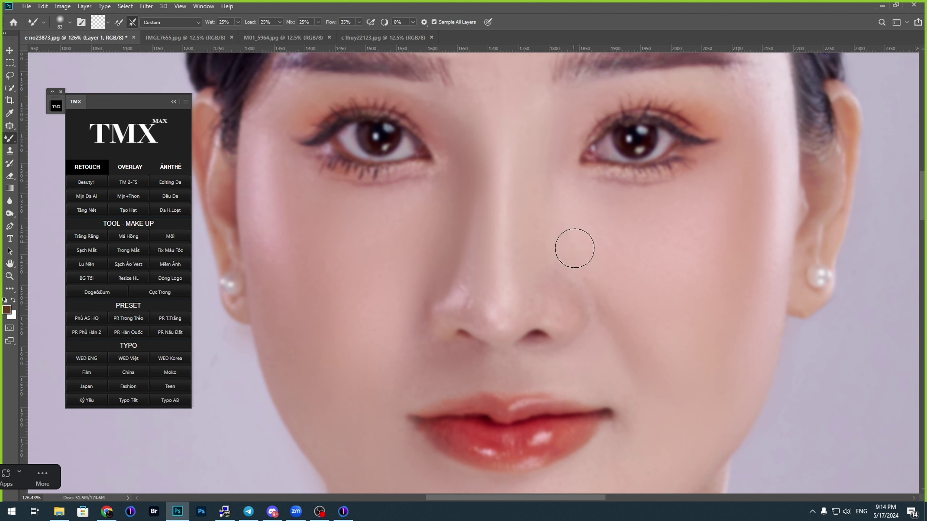
pyautogui.scroll(-1, 528, 271)
pyautogui.hscroll(-2, 528, 271)
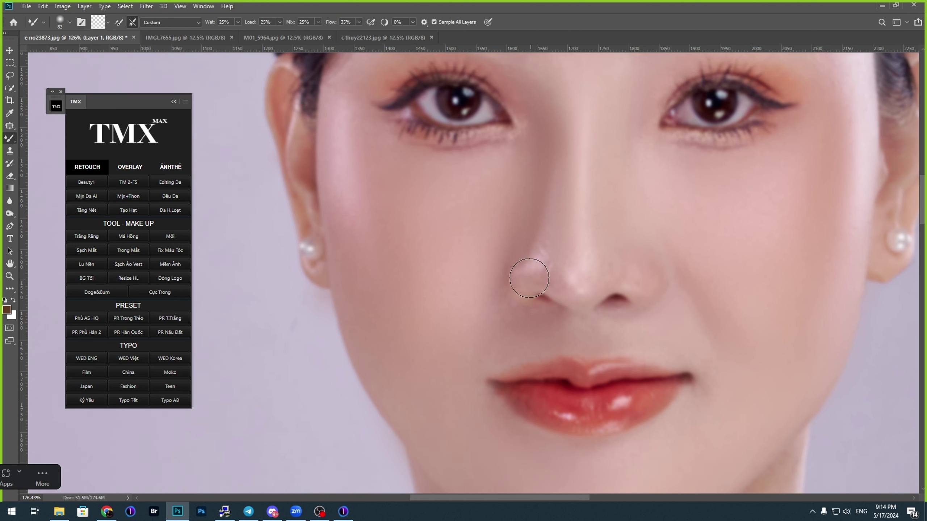
pyautogui.scroll(-1, 502, 307)
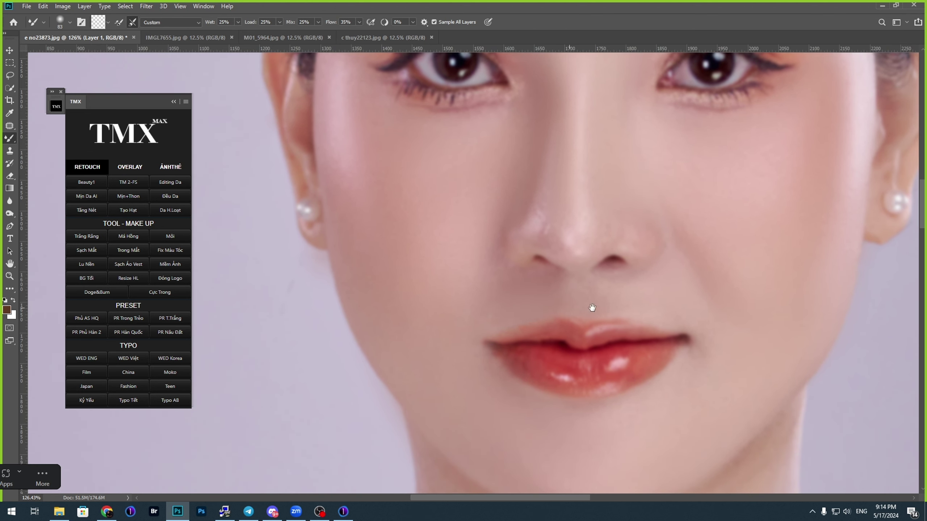
pyautogui.hscroll(2, 591, 308)
pyautogui.scroll(-4, 581, 294)
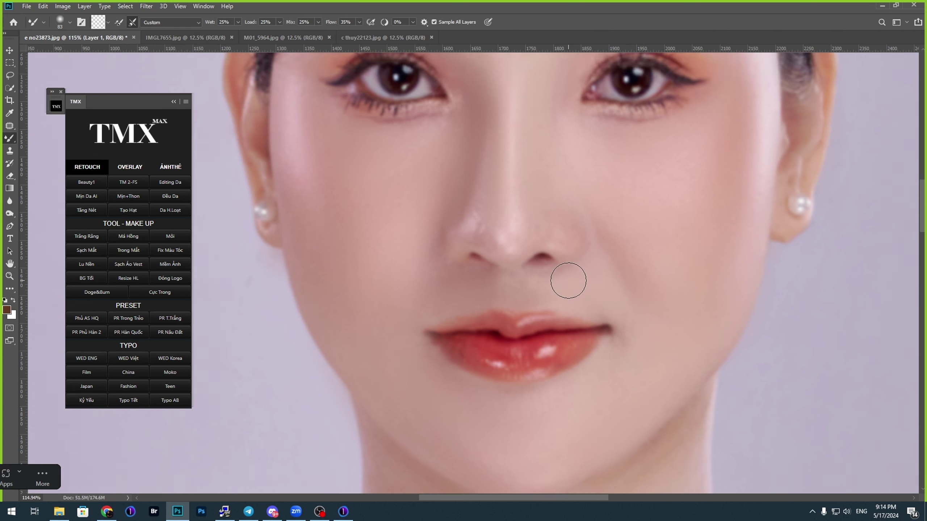
pyautogui.moveTo(590, 362)
pyautogui.mouseDown()
pyautogui.moveTo(561, 268)
pyautogui.moveTo(536, 354)
pyautogui.mouseUp()
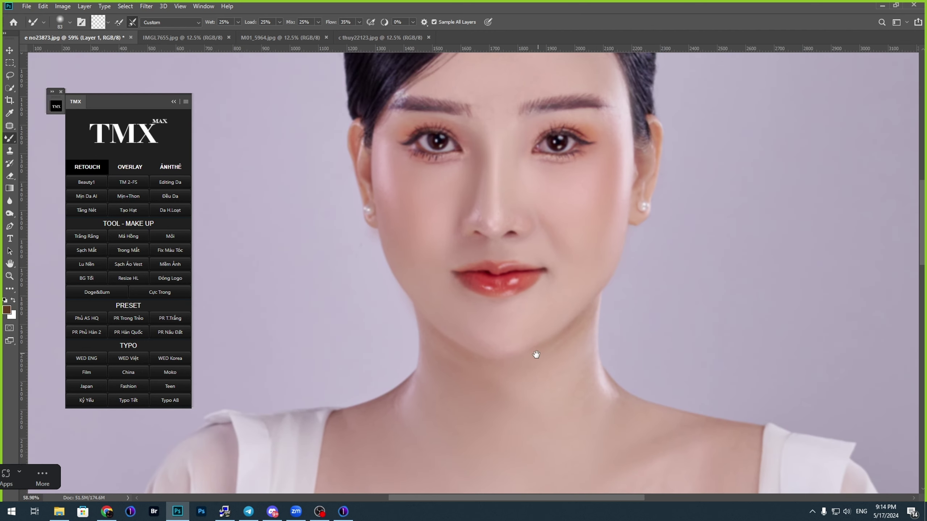
# Step: Smooth the skin between the eyebrows and along the upper nose bridge with the 83 px Mixer Brush
pyautogui.moveTo(539, 213); pyautogui.dragTo(532, 330)
pyautogui.scroll(2, 464, 302)
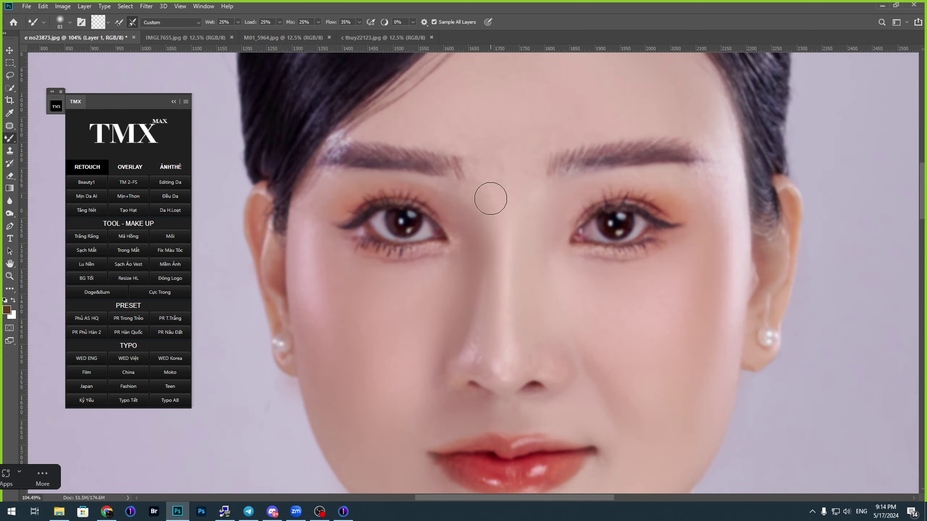
pyautogui.scroll(-4, 481, 278)
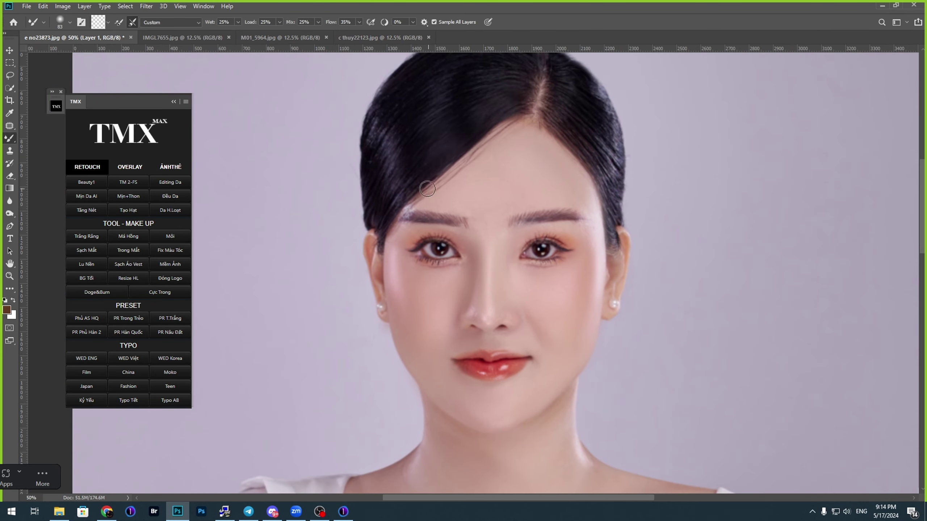
# Step: Smooth the forehead and soften the strands along the swept hairline with a 117 px Mixer Brush
pyautogui.scroll(3, 496, 129)
pyautogui.rightClick(516, 171)
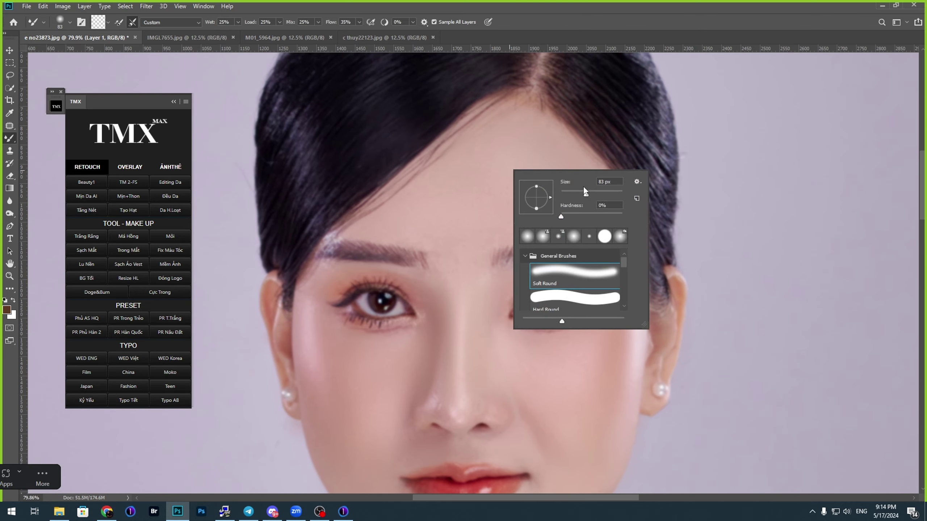
pyautogui.click(522, 117)
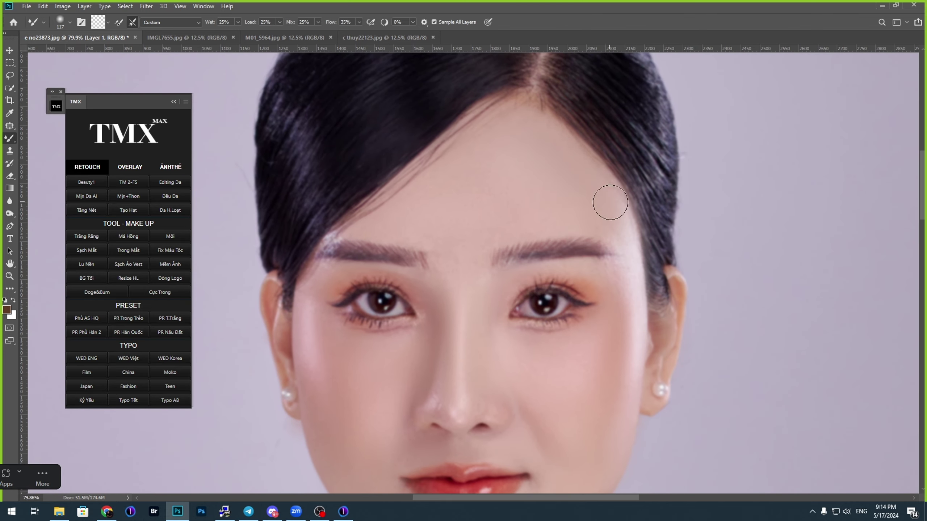
pyautogui.moveTo(426, 144); pyautogui.dragTo(443, 149)
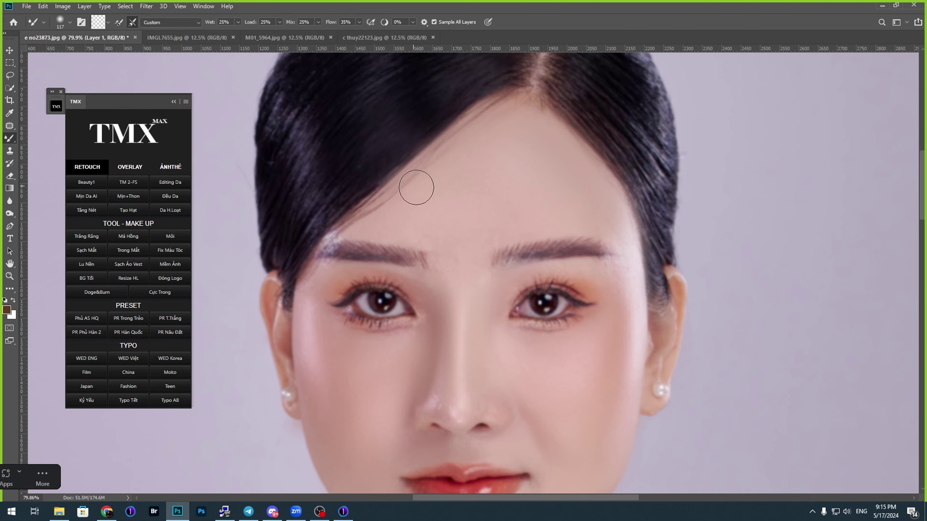
pyautogui.scroll(-3, 419, 198)
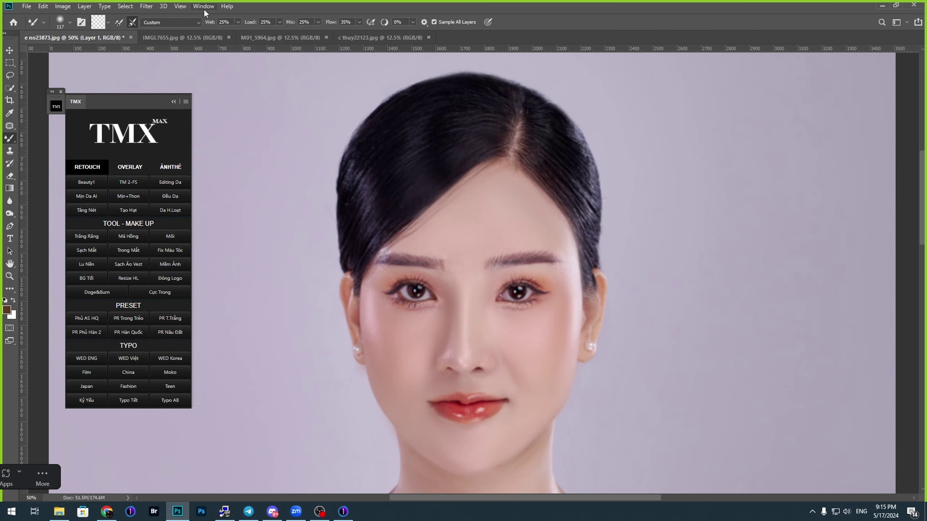
# Step: Show the Layers panel and make the TM TEXTURE layer visible above the painted skin
pyautogui.click(204, 10)
pyautogui.click(222, 198)
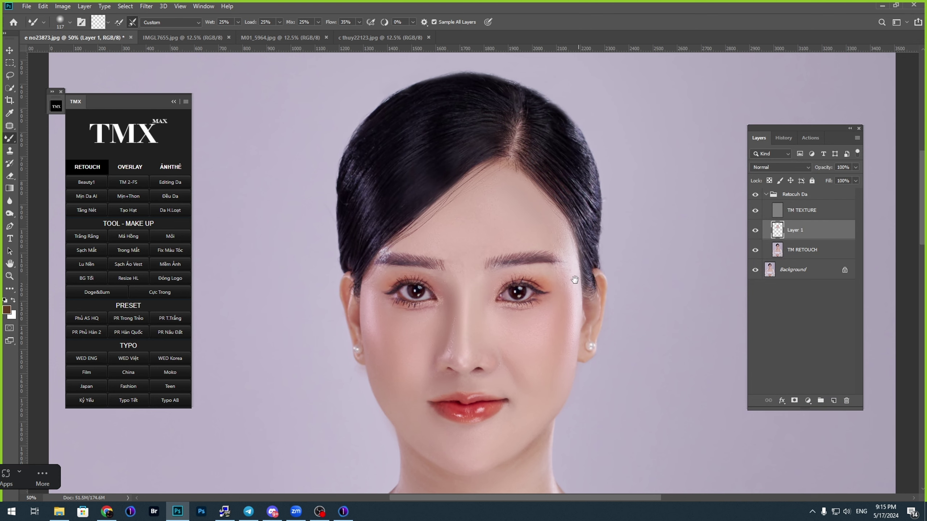
pyautogui.moveTo(575, 279); pyautogui.dragTo(524, 192)
# Step: Compare the portrait before and after skin smoothing by repeatedly hiding and showing the Retocuh Da group
pyautogui.click(755, 195)
pyautogui.click(755, 196)
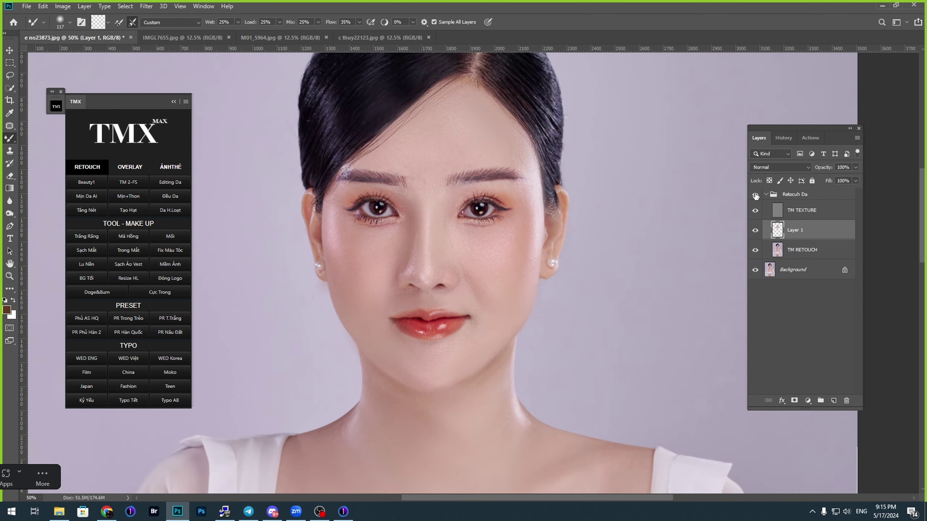
pyautogui.hotkey('ctrl', '0')
pyautogui.click(753, 210)
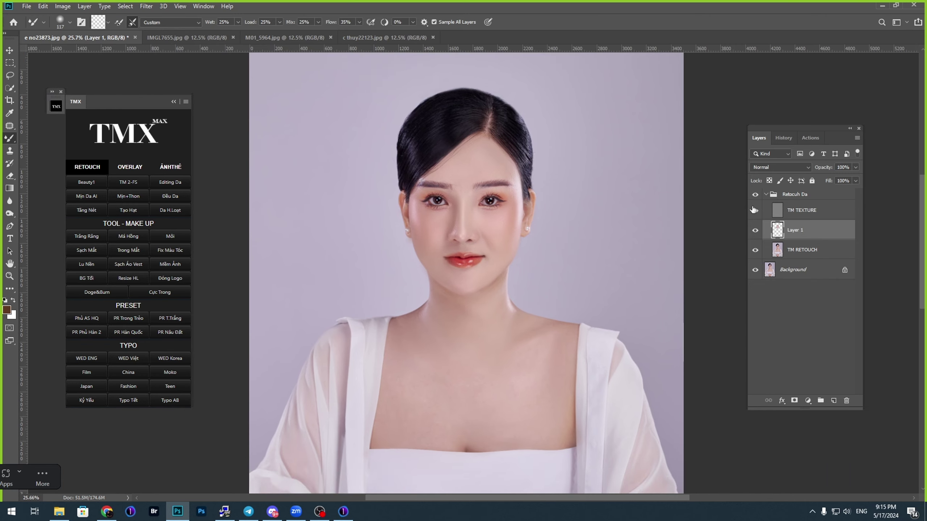
pyautogui.click(755, 195)
pyautogui.click(756, 195)
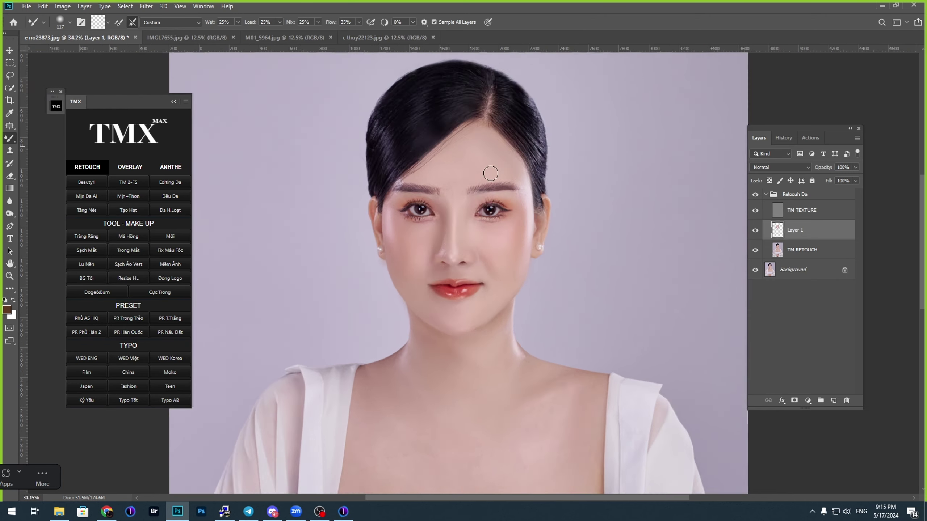
pyautogui.scroll(3, 491, 173)
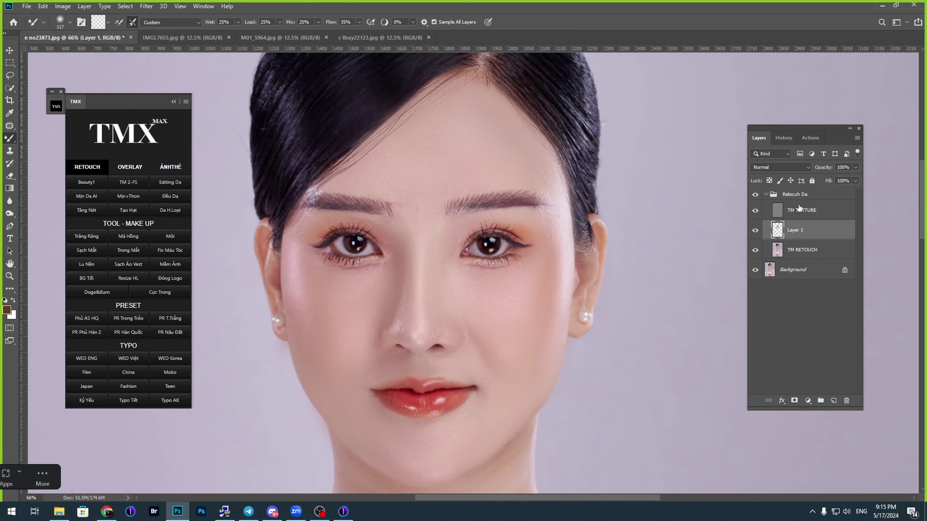
pyautogui.click(757, 196)
pyautogui.click(758, 196)
pyautogui.click(757, 195)
pyautogui.click(758, 196)
pyautogui.click(757, 196)
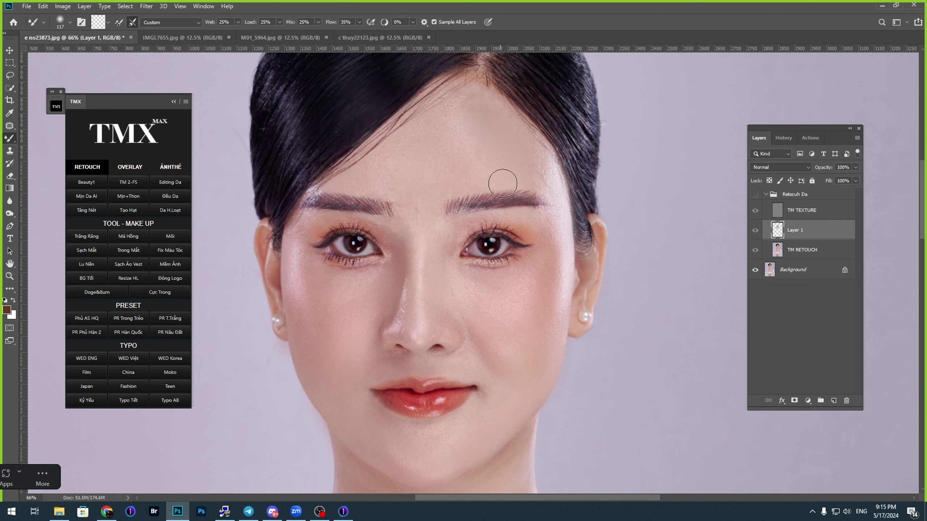
pyautogui.click(756, 196)
pyautogui.click(755, 196)
pyautogui.click(756, 195)
pyautogui.click(756, 196)
pyautogui.click(756, 196)
pyautogui.click(756, 195)
pyautogui.click(756, 196)
pyautogui.click(756, 196)
# Step: Reduce the opacity of Layer 1, which holds the painted skin, to 62% and check the whole portrait
pyautogui.click(756, 196)
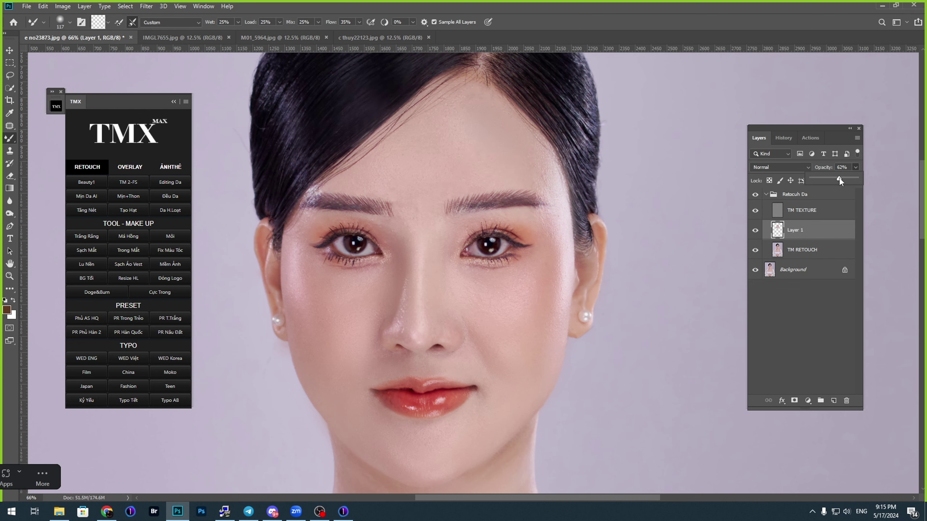
pyautogui.hotkey('ctrl', '-')
pyautogui.hotkey('ctrl', '-')
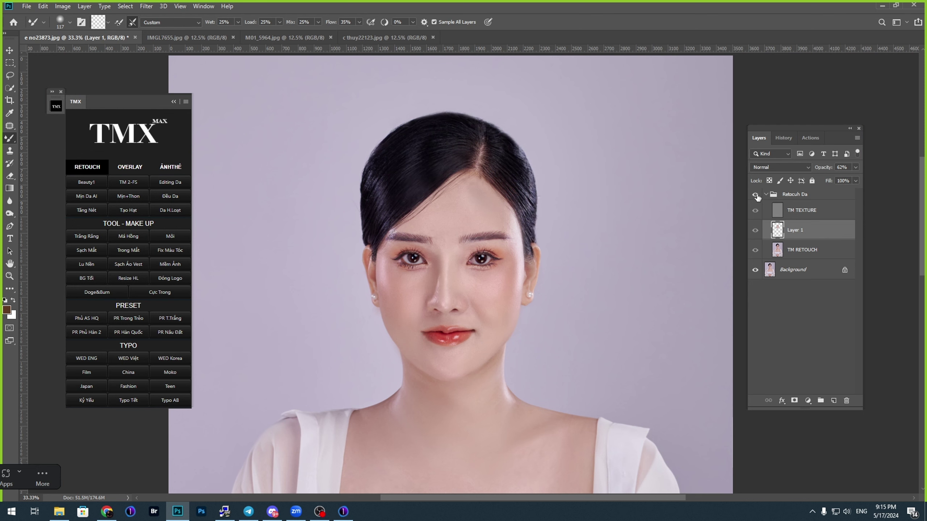
# Step: Merge all visible layers and run the TM 2-FS frequency separation with a Gaussian Blur radius of 5 pixels
pyautogui.hotkey('ctrl', 'shift', 'e')
pyautogui.click(125, 183)
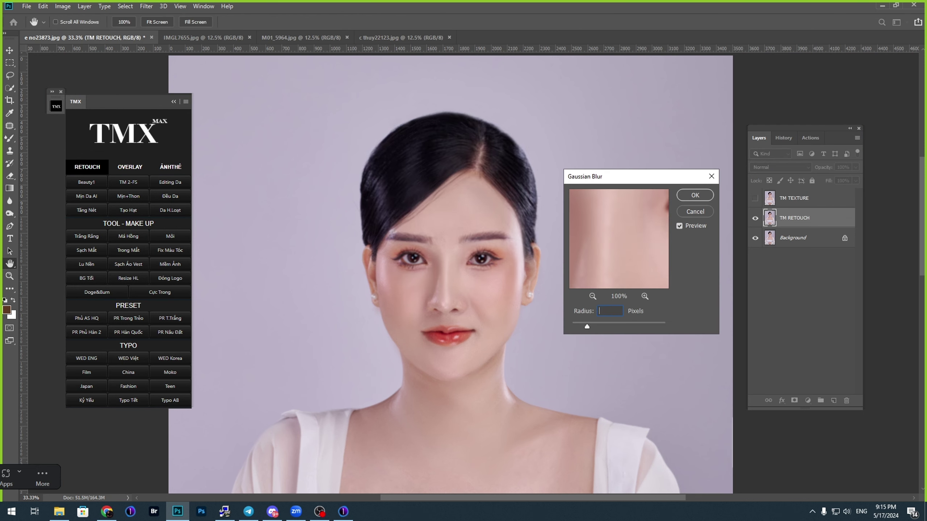
pyautogui.write('5')
pyautogui.press('Return')
# Step: Smooth the chest skin on Layer 1 with a soft Mixer Brush enlarged to 338 px
pyautogui.scroll(3, 447, 378)
pyautogui.moveTo(435, 377)
pyautogui.mouseDown()
pyautogui.moveTo(450, 186)
pyautogui.moveTo(444, 94)
pyautogui.mouseUp()
pyautogui.rightClick(408, 287)
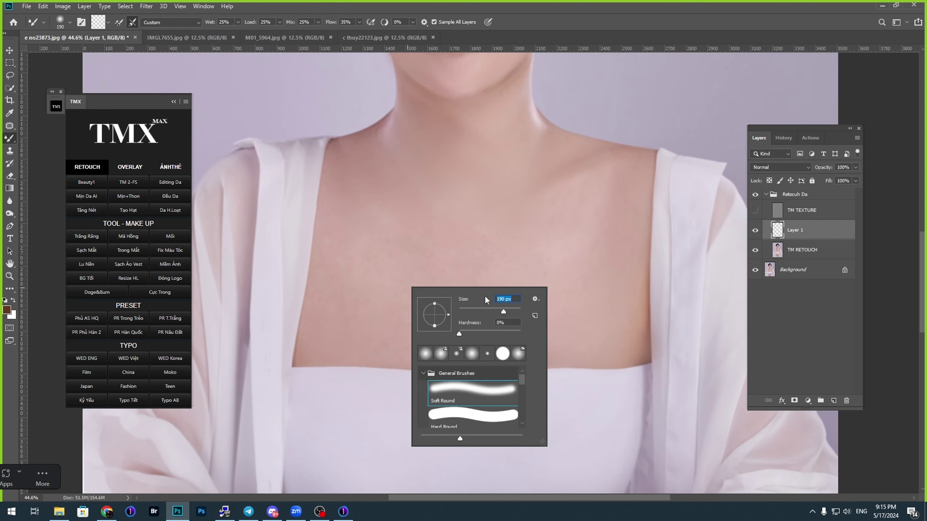
pyautogui.moveTo(506, 311); pyautogui.dragTo(509, 311)
pyautogui.click(479, 254)
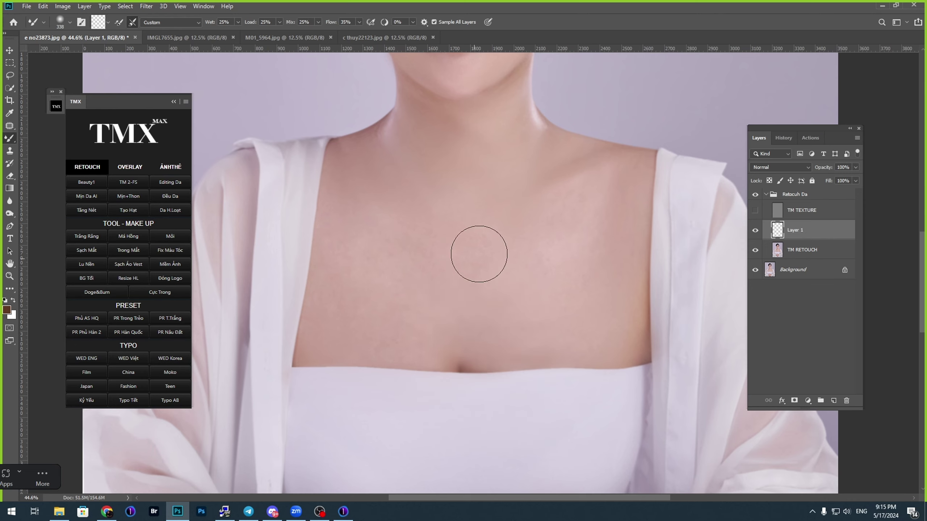
pyautogui.scroll(1, 423, 275)
pyautogui.moveTo(362, 290); pyautogui.dragTo(379, 274)
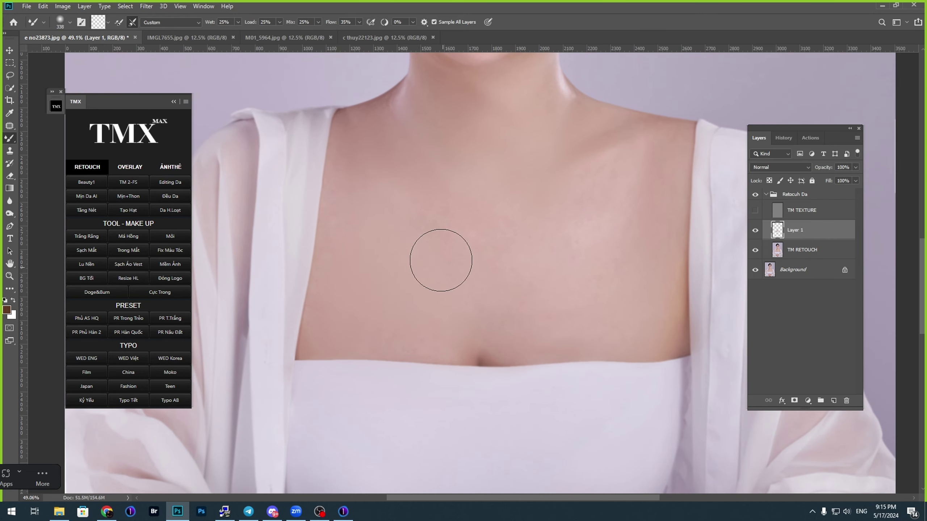
pyautogui.moveTo(489, 253); pyautogui.dragTo(408, 242)
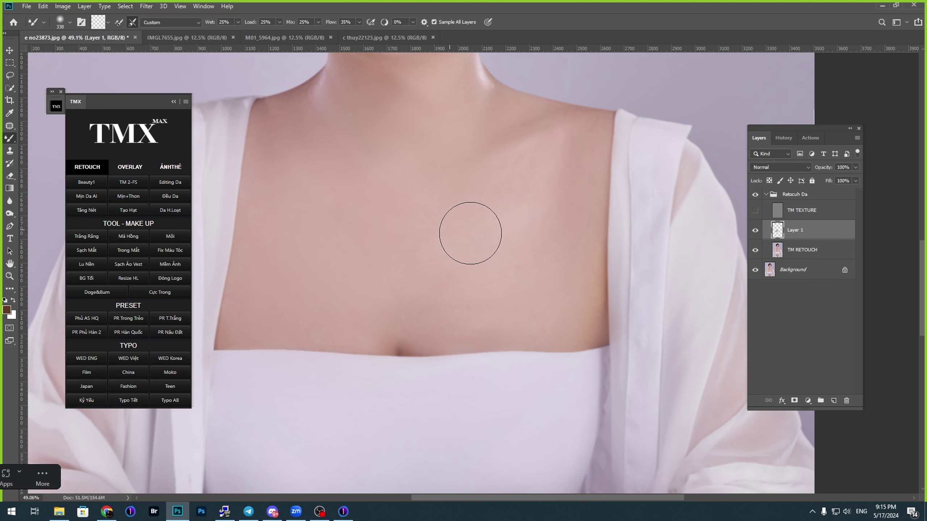
pyautogui.moveTo(442, 285)
pyautogui.mouseDown()
pyautogui.moveTo(533, 279)
pyautogui.moveTo(551, 237)
pyautogui.mouseUp()
pyautogui.moveTo(550, 203); pyautogui.dragTo(534, 233)
pyautogui.moveTo(520, 215); pyautogui.dragTo(519, 198)
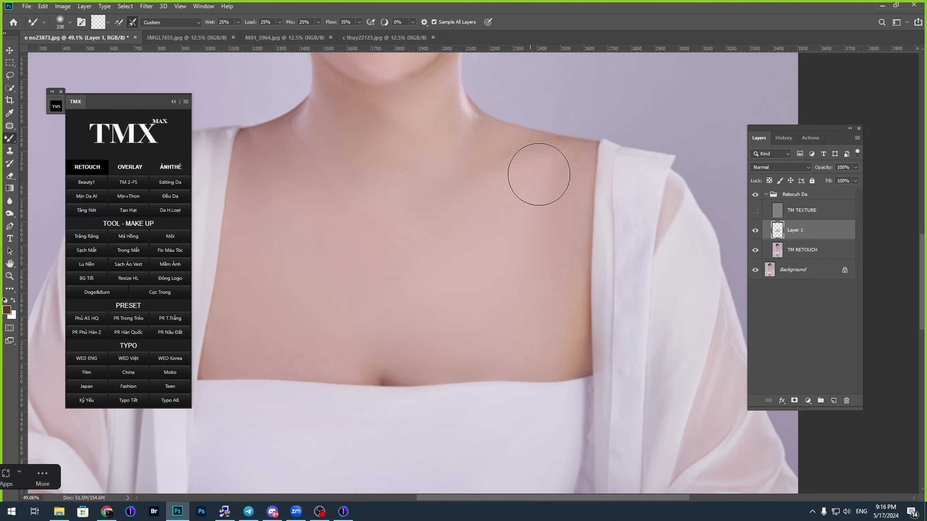
# Step: Blend the skin between the image-left shoulder and the neck using a 196 px Mixer Brush
pyautogui.scroll(3, 538, 190)
pyautogui.hscroll(-3, 538, 207)
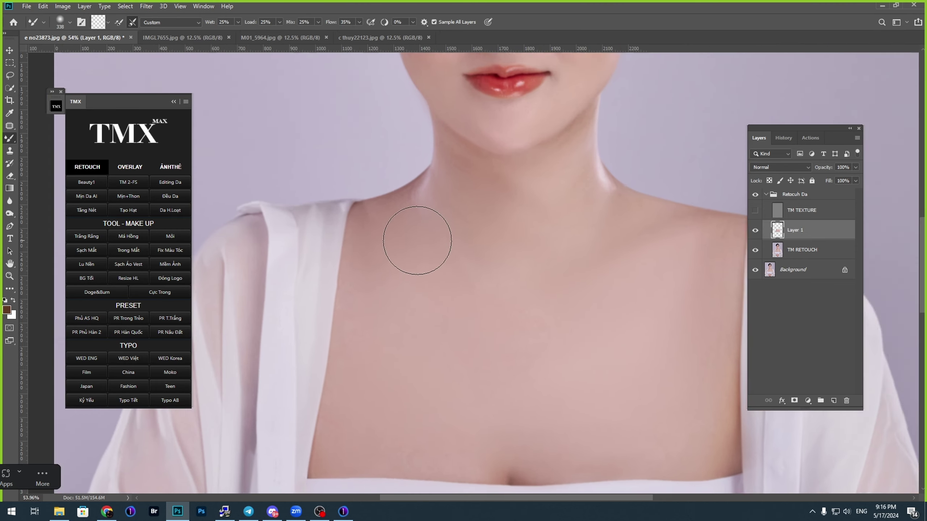
pyautogui.keyDown('alt'); pyautogui.scroll(3, 416, 244); pyautogui.keyUp('alt')
pyautogui.rightClick(429, 255)
pyautogui.moveTo(357, 239)
pyautogui.mouseDown()
pyautogui.moveTo(366, 209)
pyautogui.moveTo(434, 185)
pyautogui.moveTo(442, 170)
pyautogui.moveTo(464, 191)
pyautogui.moveTo(472, 135)
pyautogui.mouseUp()
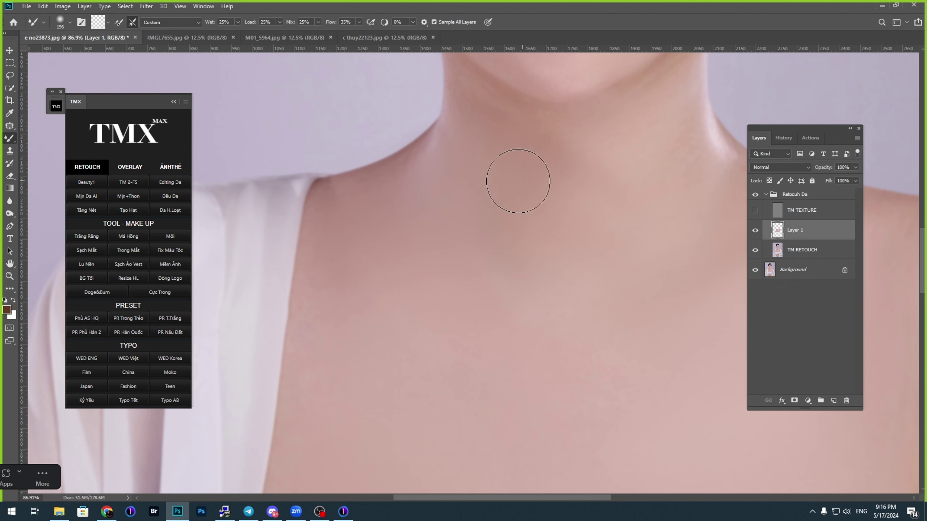
# Step: Reduce the Mixer Brush to 114 px and smooth the image-left edge of the neck where it meets the shoulder
pyautogui.scroll(1, 460, 216)
pyautogui.hscroll(-1, 459, 216)
pyautogui.rightClick(461, 218)
pyautogui.click(462, 164)
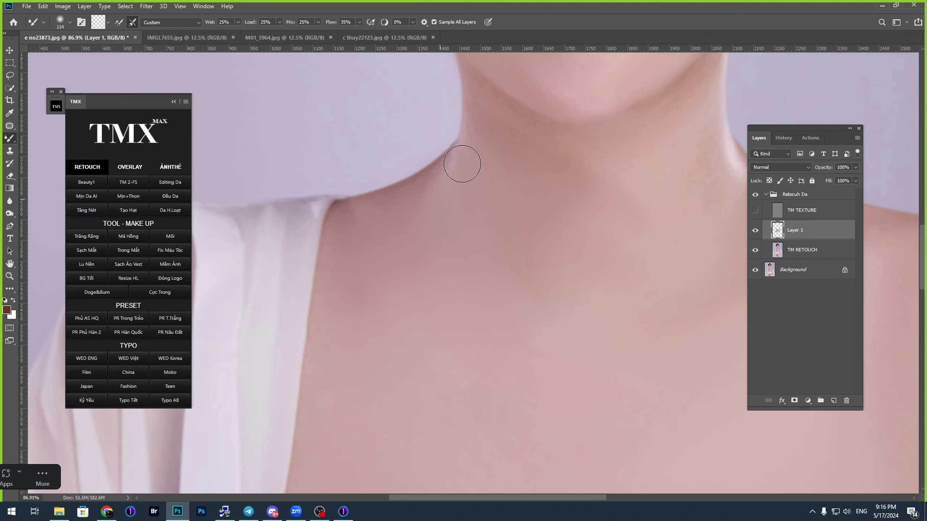
pyautogui.scroll(2, 411, 200)
pyautogui.hscroll(1, 410, 199)
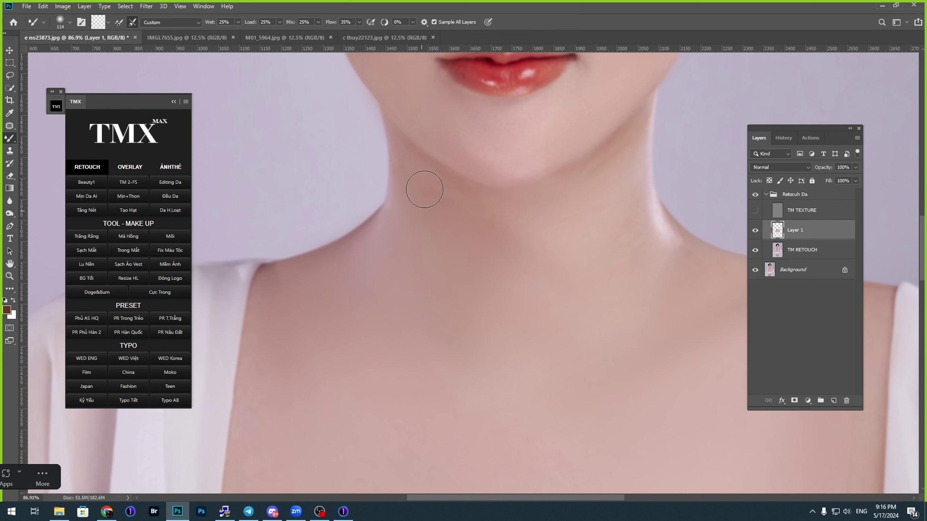
# Step: Blend the front of the neck with the Mixer Brush at 152 px, and enlarge the brush to 180 px
pyautogui.rightClick(554, 246)
pyautogui.press('Return')
pyautogui.scroll(-2, 441, 197)
pyautogui.hscroll(1, 441, 197)
pyautogui.rightClick(456, 226)
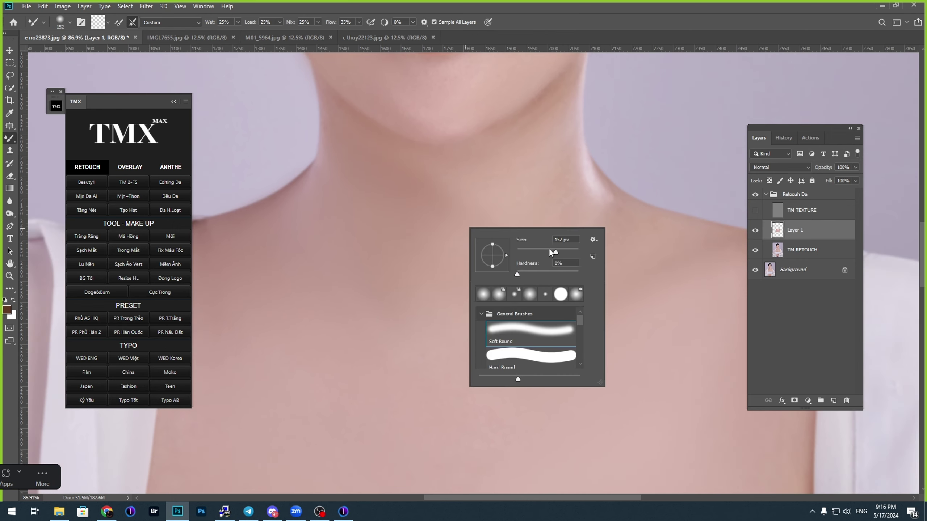
pyautogui.press('Return')
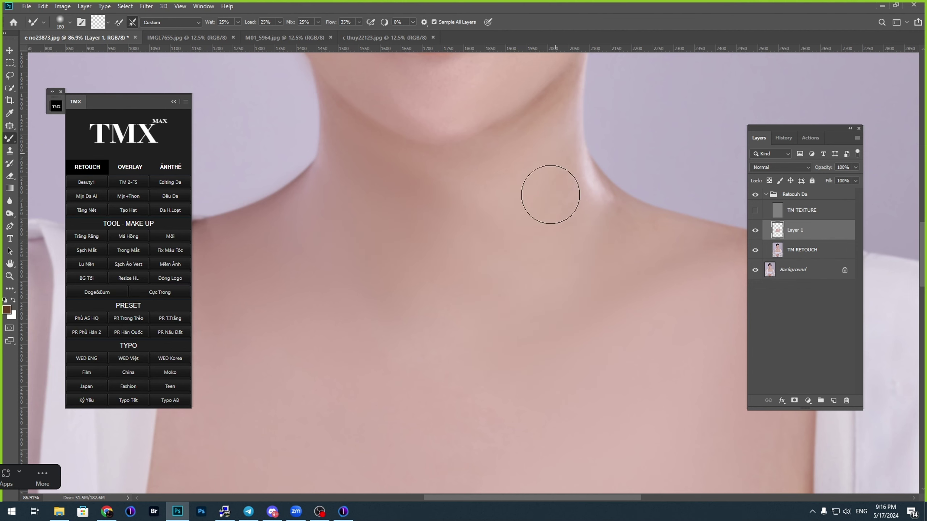
# Step: Smooth the neck shadow and the skin under the jawline with a 139 px Mixer Brush
pyautogui.scroll(1, 548, 192)
pyautogui.hscroll(1, 548, 192)
pyautogui.scroll(1, 540, 201)
pyautogui.hscroll(1, 540, 201)
pyautogui.rightClick(511, 239)
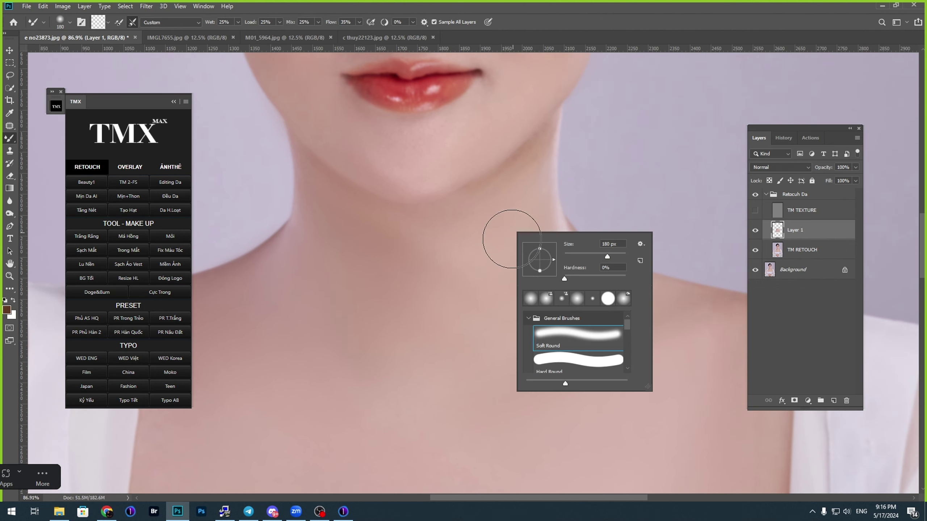
pyautogui.click(601, 255)
pyautogui.press('Return')
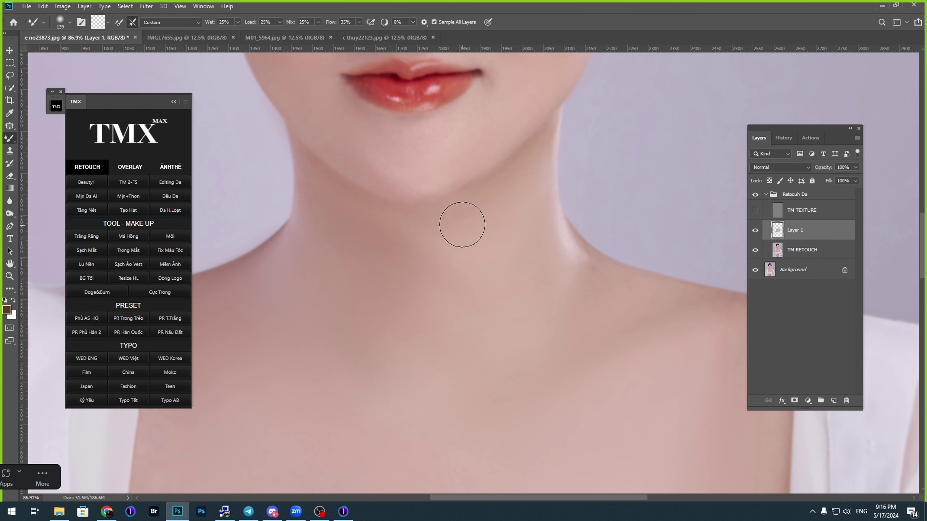
pyautogui.moveTo(529, 140); pyautogui.dragTo(489, 207)
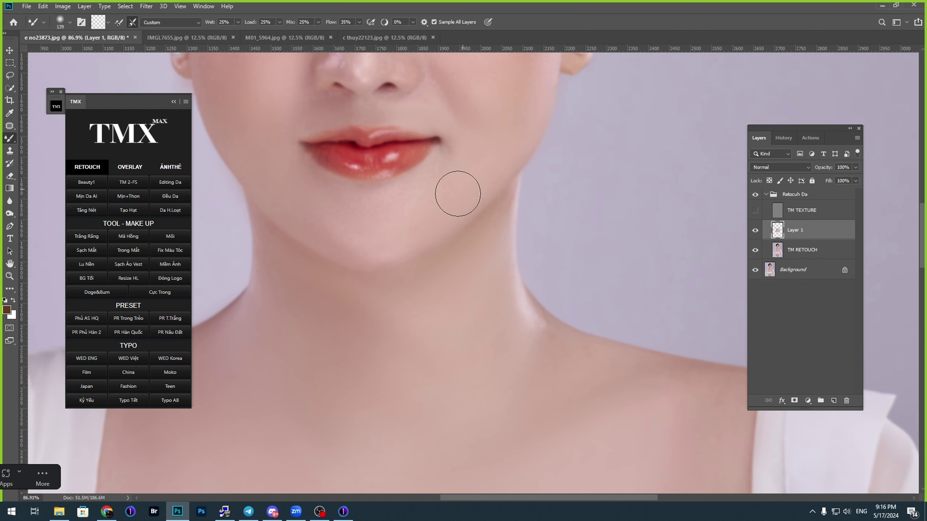
# Step: Set the Mixer Brush to 190 px and even out the lower neck and the image-right neck highlight
pyautogui.scroll(-2, 468, 263)
pyautogui.moveTo(484, 286); pyautogui.dragTo(467, 166)
pyautogui.rightClick(483, 245)
pyautogui.moveTo(572, 270); pyautogui.dragTo(580, 272)
pyautogui.press('Return')
pyautogui.rightClick(470, 268)
pyautogui.press('Return')
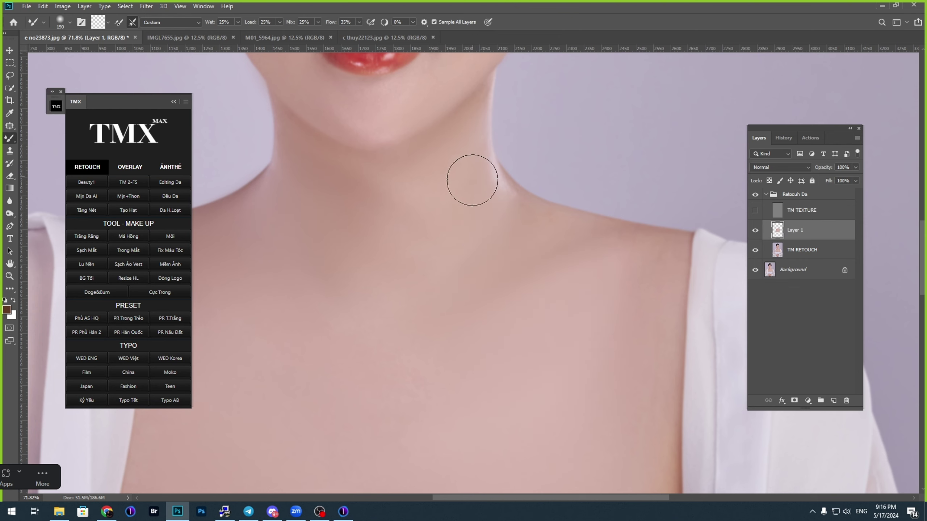
pyautogui.moveTo(411, 191); pyautogui.dragTo(443, 217)
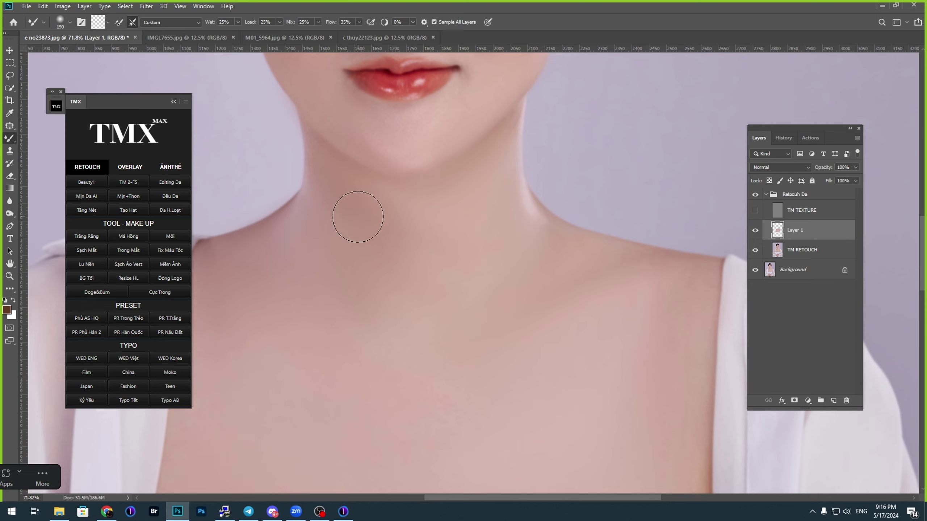
# Step: Enlarge the Mixer Brush to 338 px and blend the remaining uneven tones across the collarbones and whole chest
pyautogui.scroll(-4, 356, 210)
pyautogui.hscroll(-1, 362, 141)
pyautogui.rightClick(410, 210)
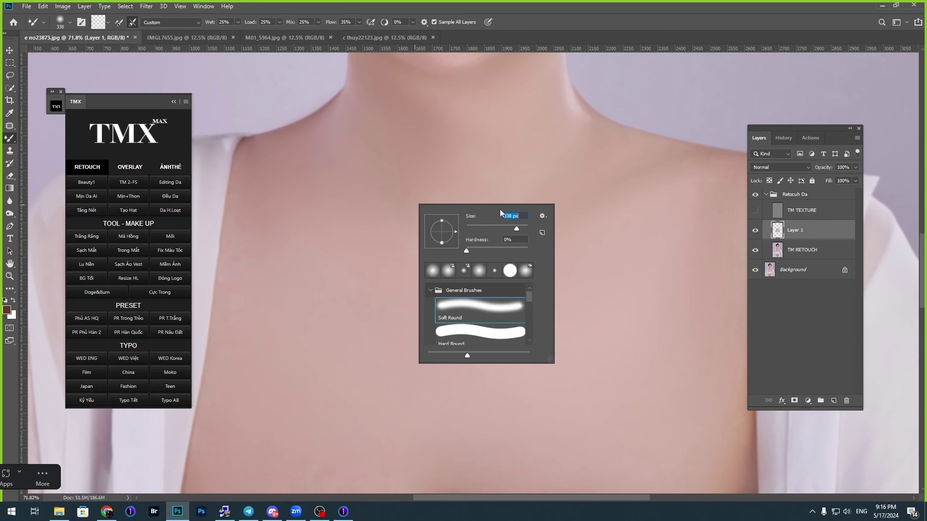
pyautogui.press('Return')
pyautogui.scroll(1, 374, 179)
pyautogui.hscroll(-1, 373, 179)
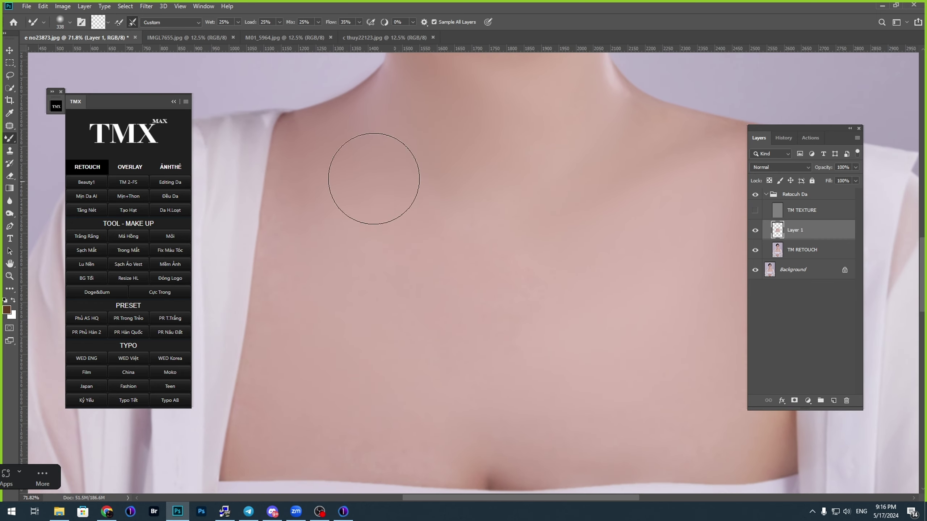
pyautogui.moveTo(472, 209); pyautogui.dragTo(330, 201)
pyautogui.scroll(-4, 490, 216)
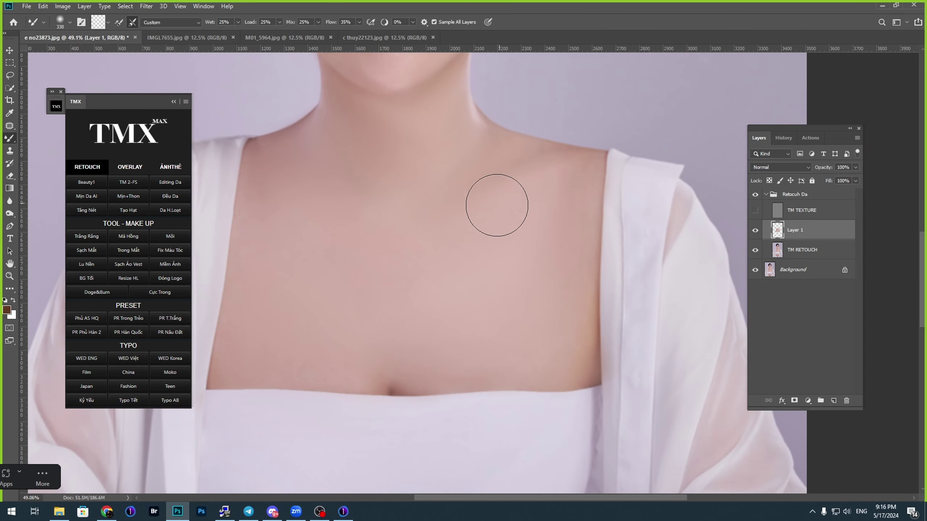
pyautogui.scroll(-1, 553, 201)
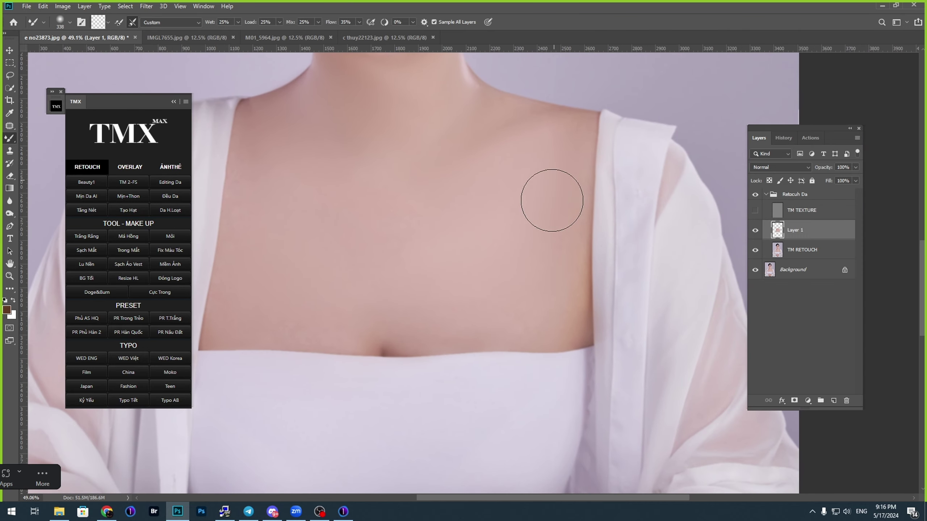
pyautogui.hscroll(-3, 558, 283)
pyautogui.scroll(-1, 517, 238)
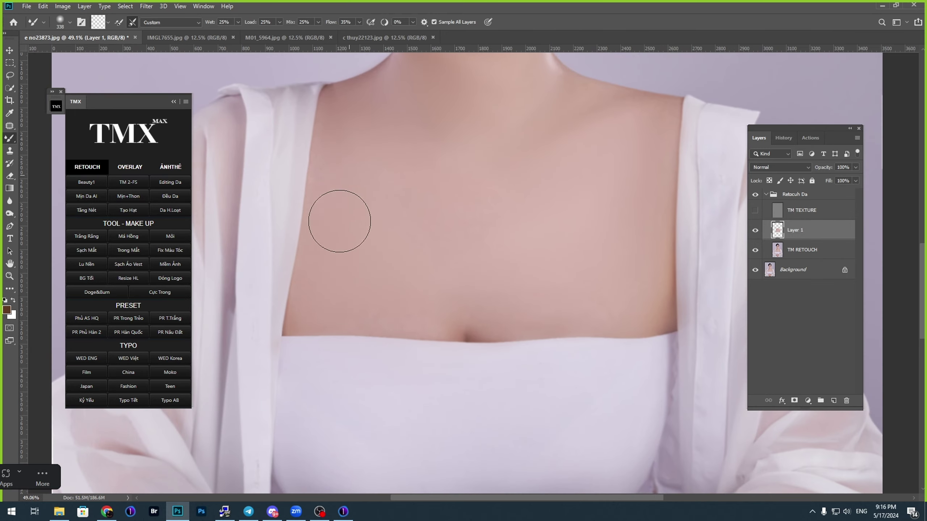
pyautogui.scroll(2, 354, 162)
pyautogui.hscroll(5, 438, 248)
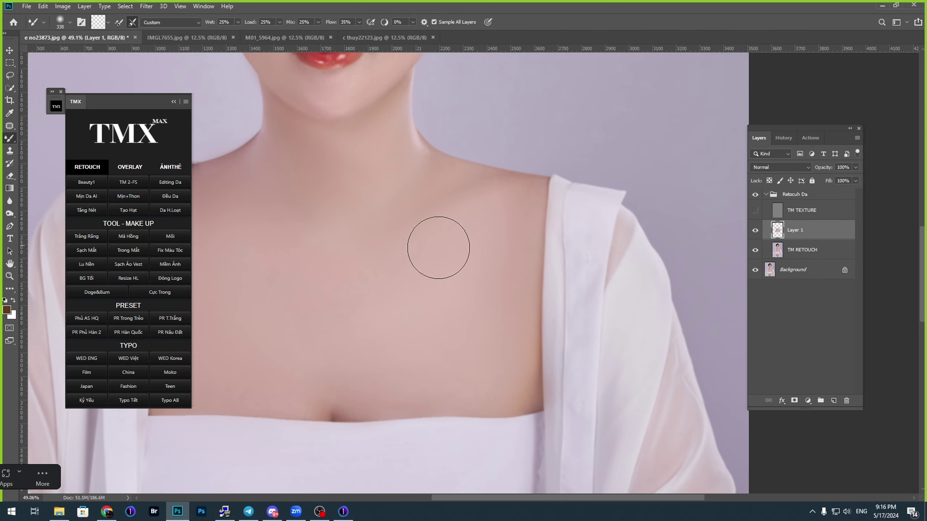
# Step: Soften the image-right collarbone and neck base using a 196 px Mixer Brush
pyautogui.rightClick(438, 248)
pyautogui.click(493, 211)
pyautogui.moveTo(444, 182); pyautogui.dragTo(453, 202)
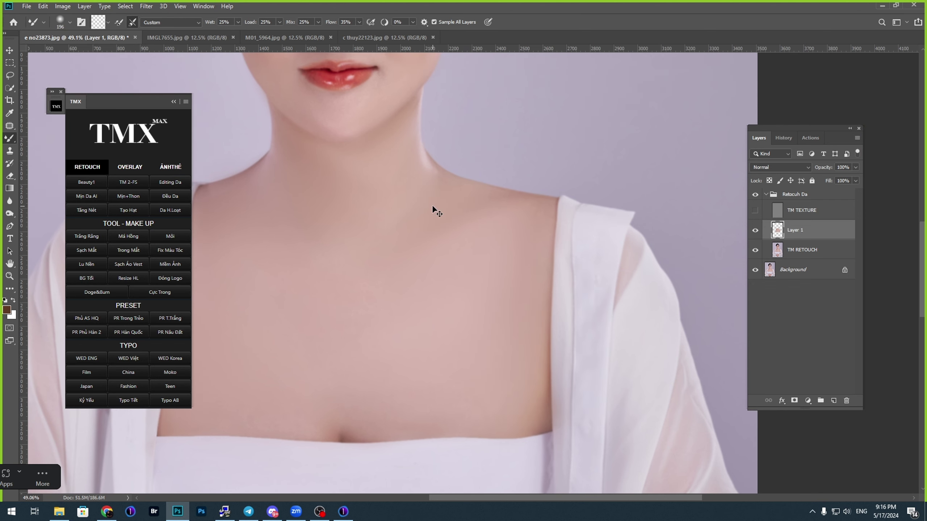
# Step: Smooth the fabric of the white strapless top with the Mixer Brush enlarged to 417 px
pyautogui.hotkey('ctrl', '-')
pyautogui.scroll(-5, 437, 237)
pyautogui.rightClick(449, 252)
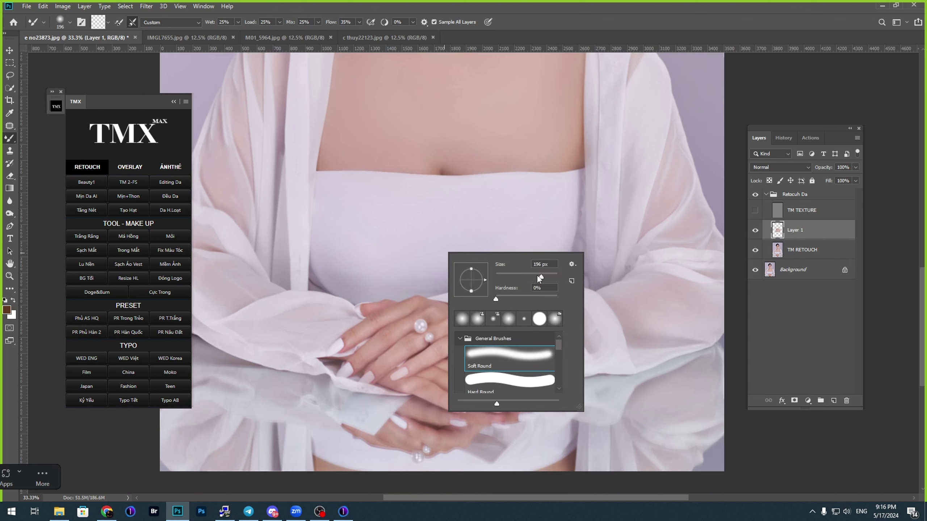
pyautogui.press('Return')
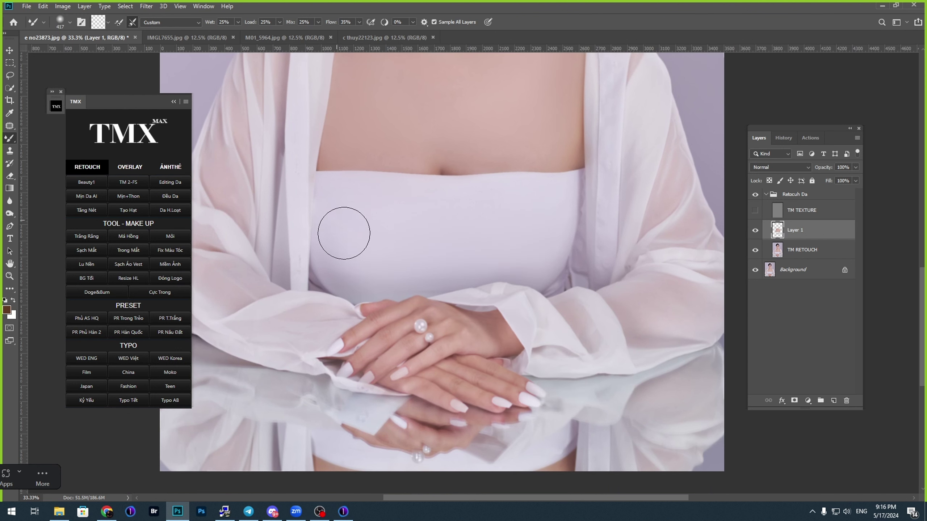
pyautogui.moveTo(595, 335)
pyautogui.mouseDown()
pyautogui.moveTo(479, 290)
pyautogui.moveTo(415, 280)
pyautogui.mouseUp()
pyautogui.moveTo(469, 252)
pyautogui.mouseDown()
pyautogui.moveTo(505, 255)
pyautogui.moveTo(457, 255)
pyautogui.mouseUp()
# Step: Set the Mixer Brush to 243 px and smooth the sheer sleeves on both sides of the body
pyautogui.scroll(3, 457, 256)
pyautogui.rightClick(457, 240)
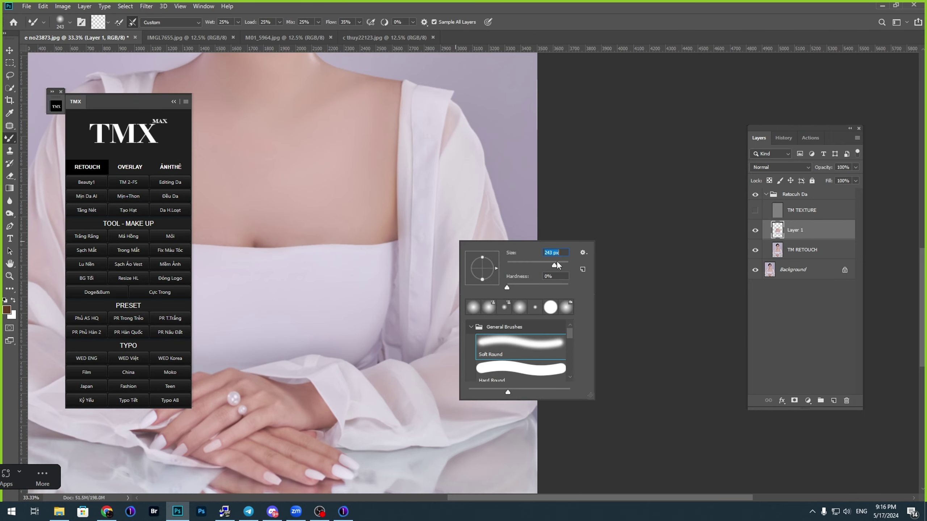
pyautogui.click(458, 192)
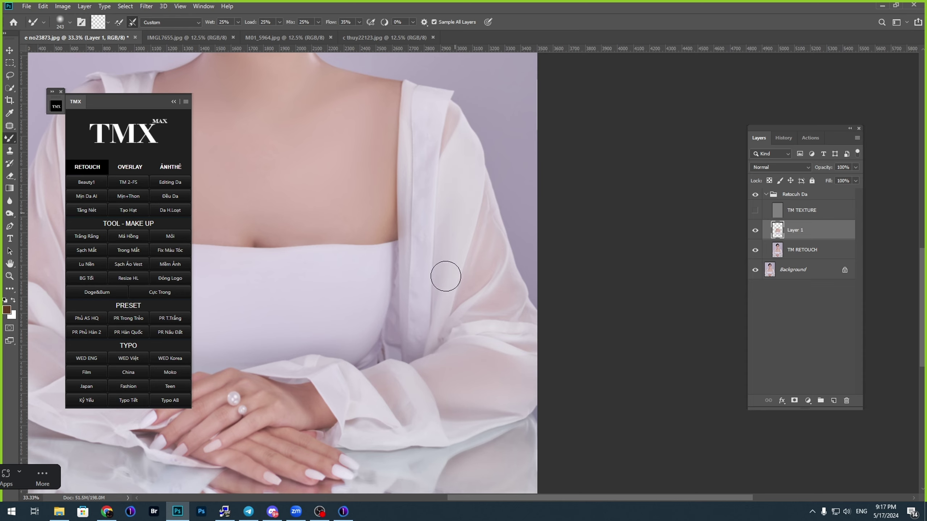
pyautogui.hscroll(-5, 446, 276)
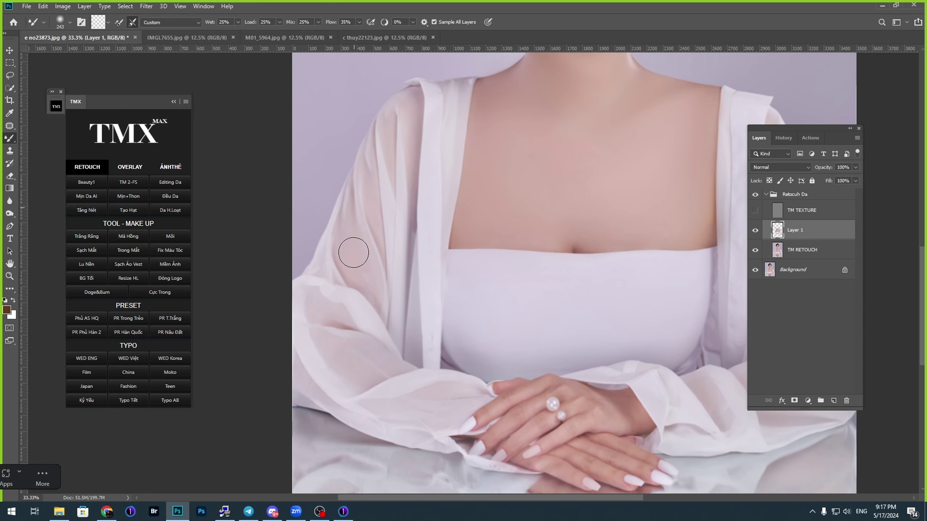
pyautogui.scroll(-2, 354, 252)
pyautogui.hscroll(2, 351, 278)
pyautogui.scroll(-1, 352, 278)
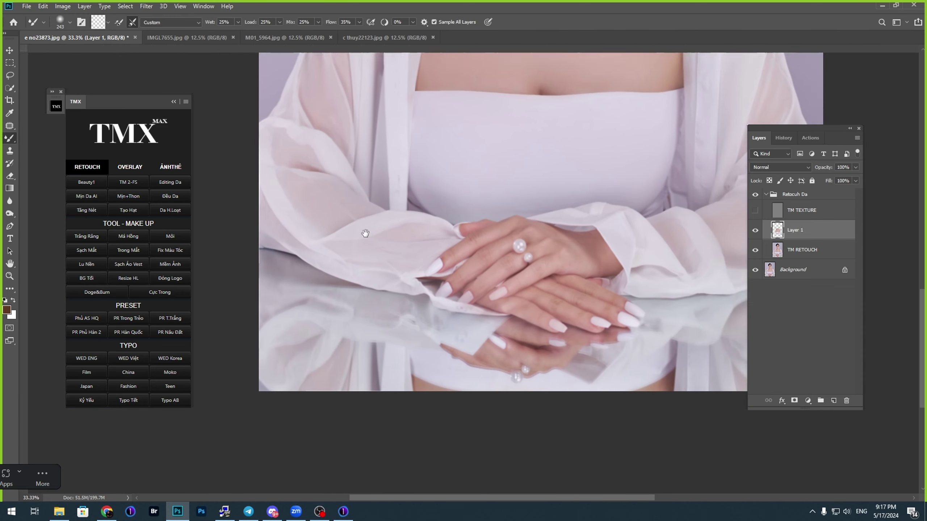
pyautogui.scroll(-2, 464, 247)
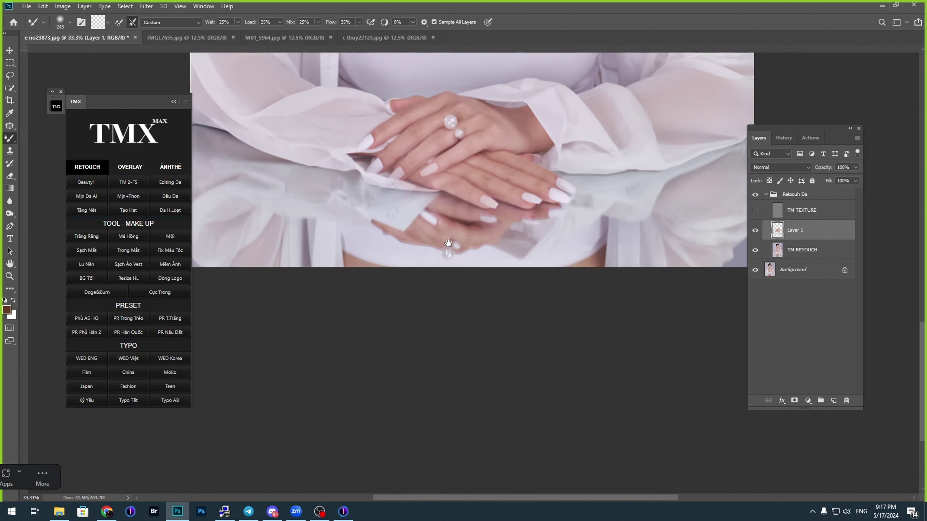
# Step: Smooth the wrist and the back of the upper hand with a 174 px Mixer Brush
pyautogui.scroll(4, 464, 247)
pyautogui.rightClick(536, 284)
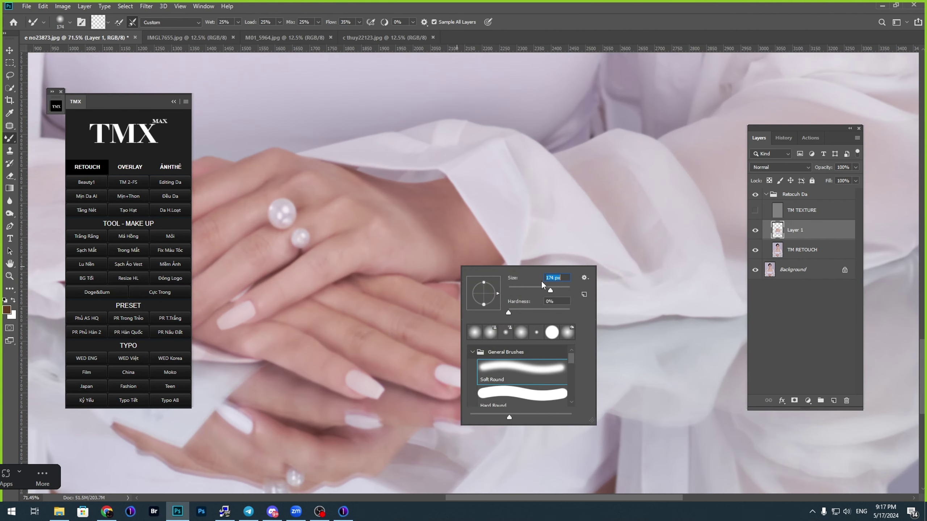
pyautogui.click(437, 247)
pyautogui.moveTo(380, 254); pyautogui.dragTo(417, 233)
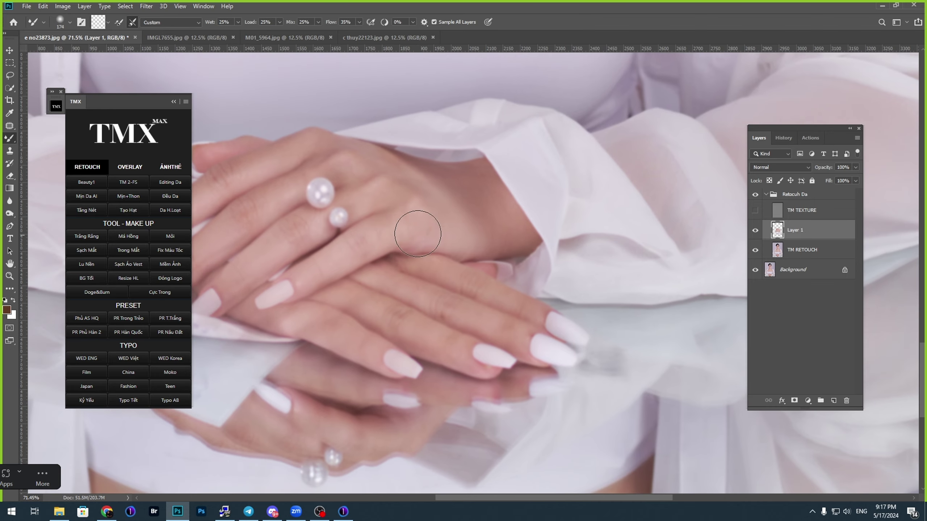
# Step: Set the Mixer Brush to 105 px and smooth the skin on the upper hand's fingers
pyautogui.scroll(3, 424, 221)
pyautogui.hscroll(-2, 424, 221)
pyautogui.rightClick(438, 255)
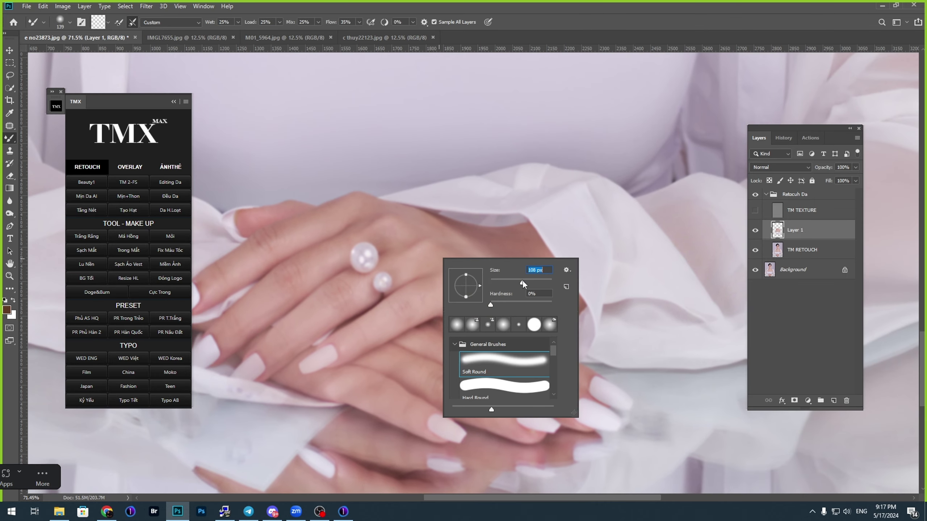
pyautogui.click(405, 257)
pyautogui.moveTo(332, 306); pyautogui.dragTo(380, 254)
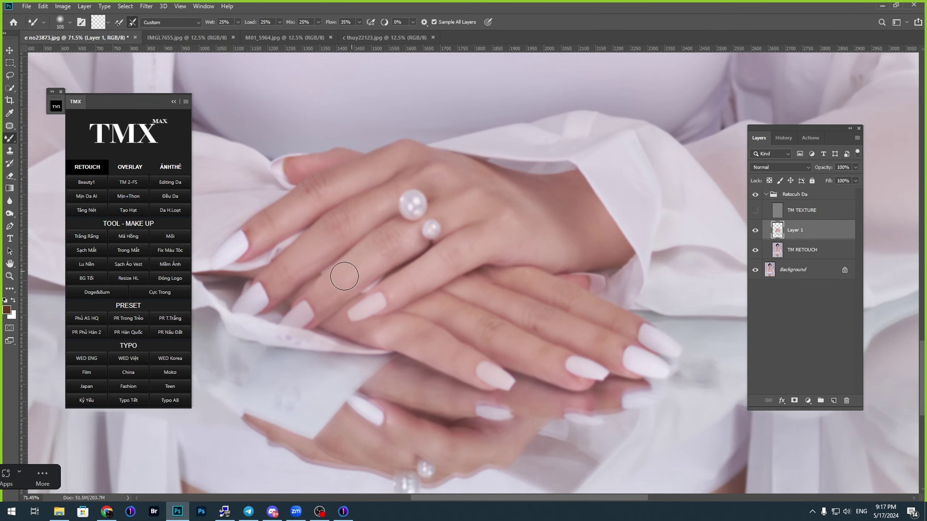
pyautogui.scroll(-3, 384, 300)
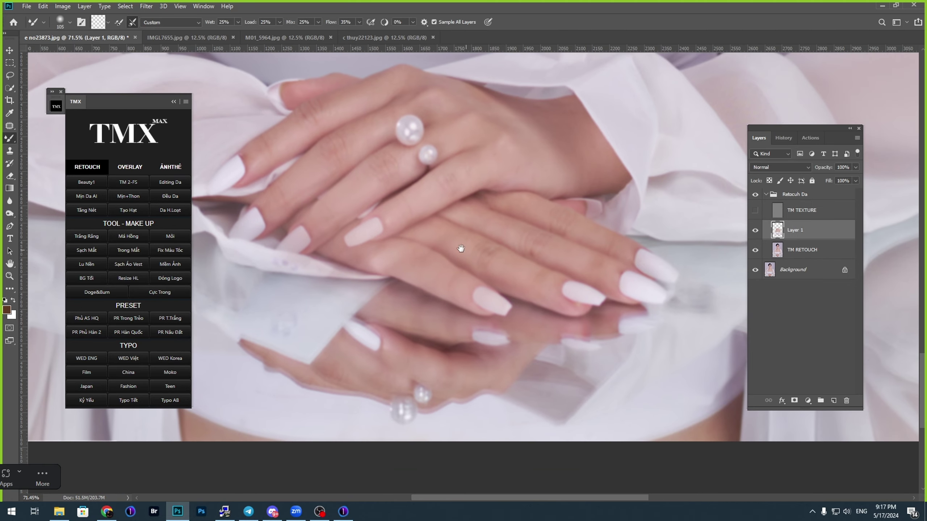
# Step: Smooth the lower hand's fingers and the hands' reflection on the table with the 105 px Mixer Brush
pyautogui.moveTo(460, 248); pyautogui.dragTo(424, 254)
pyautogui.hscroll(2, 476, 269)
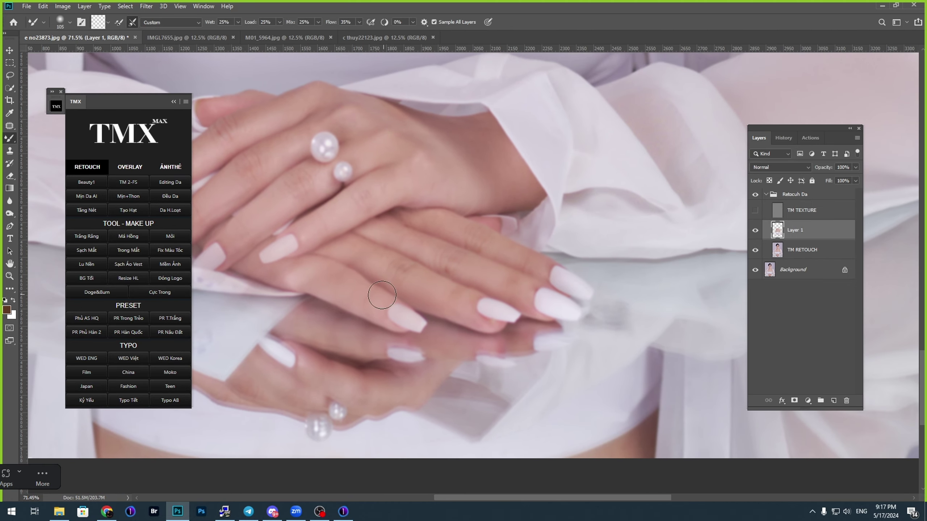
pyautogui.moveTo(341, 379); pyautogui.dragTo(431, 261)
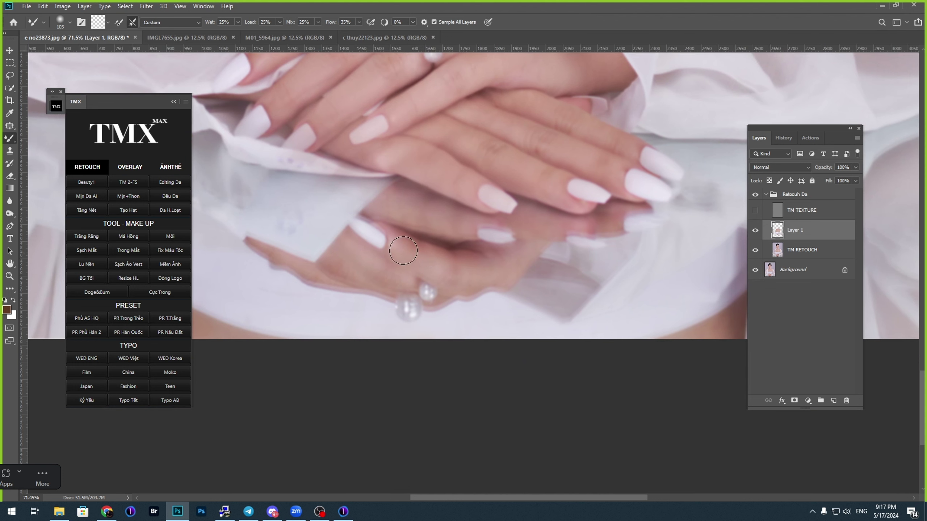
pyautogui.scroll(2, 469, 276)
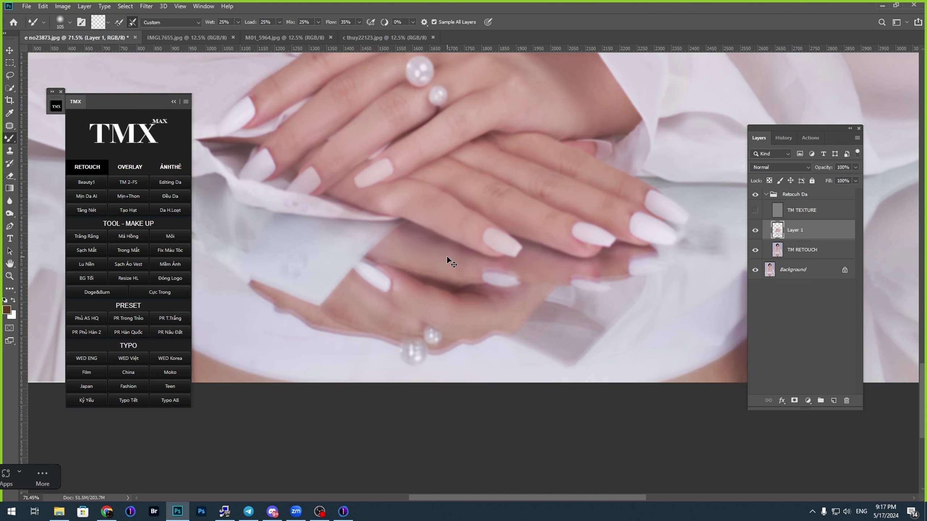
pyautogui.scroll(-3, 447, 257)
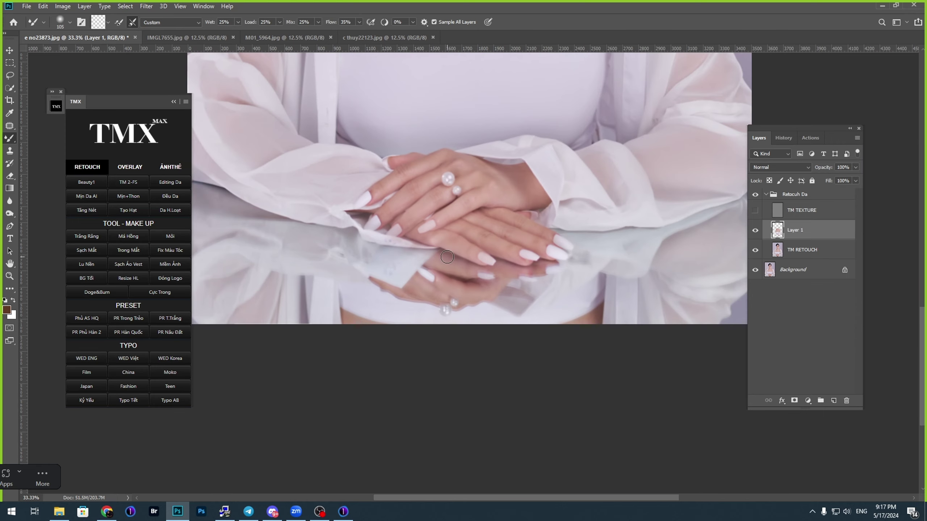
# Step: Set the Mixer Brush to 187 px and smooth the sleeve reflections on the glossy table on both sides of the hands
pyautogui.moveTo(447, 257)
pyautogui.mouseDown()
pyautogui.moveTo(466, 320)
pyautogui.moveTo(566, 278)
pyautogui.mouseUp()
pyautogui.rightClick(399, 261)
pyautogui.press('Return')
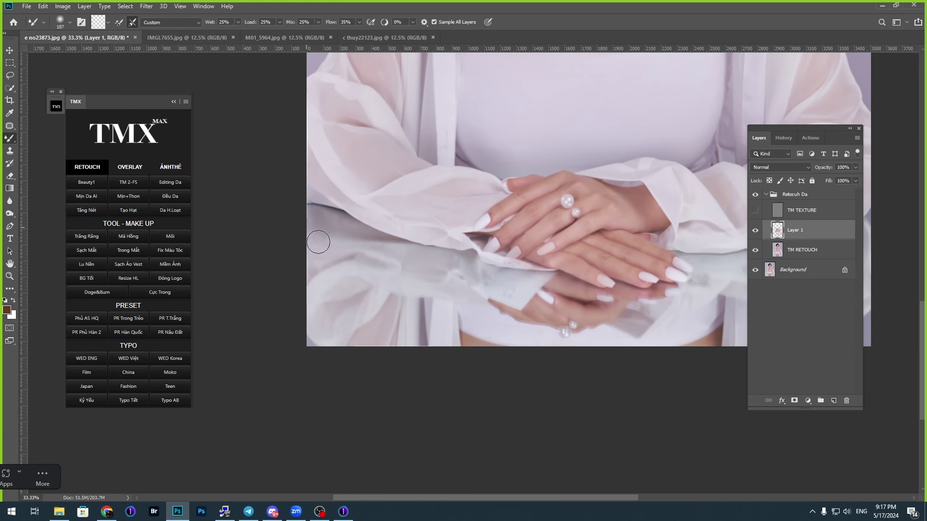
pyautogui.hscroll(10, 424, 256)
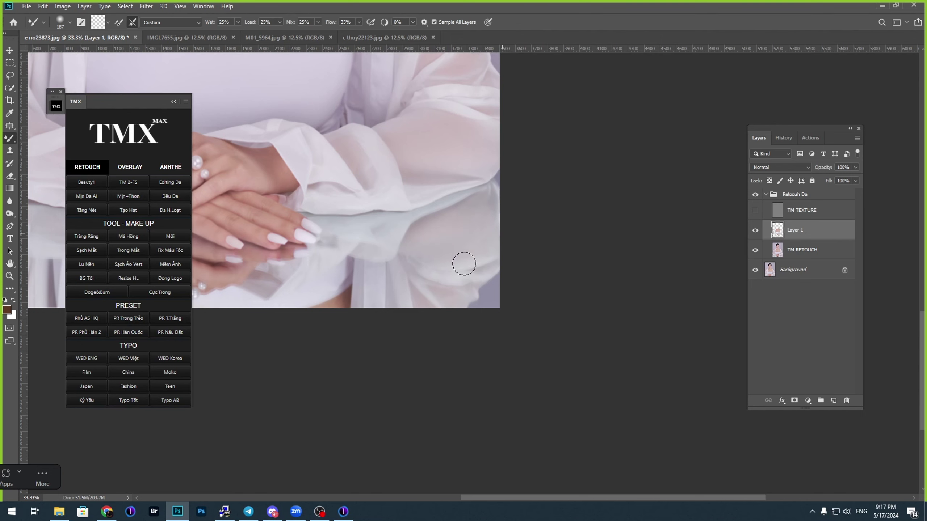
pyautogui.hscroll(-8, 474, 285)
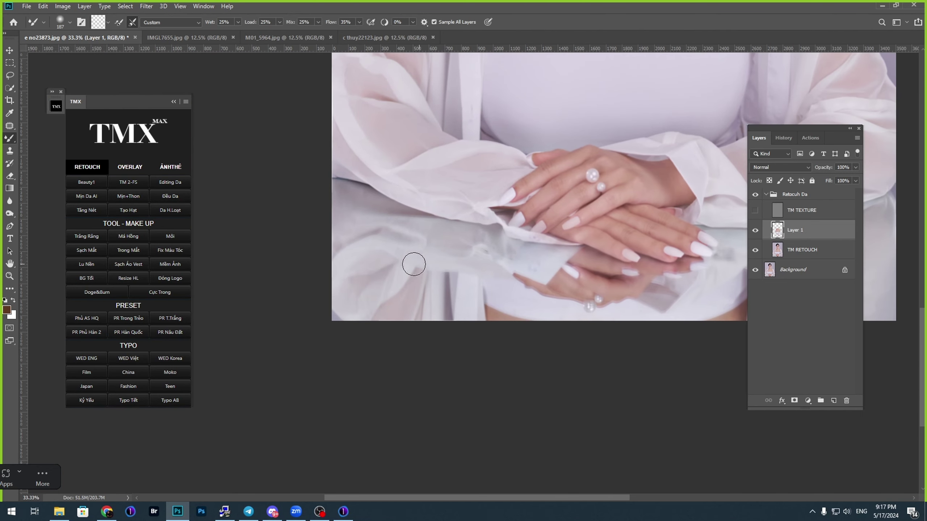
pyautogui.scroll(6, 359, 247)
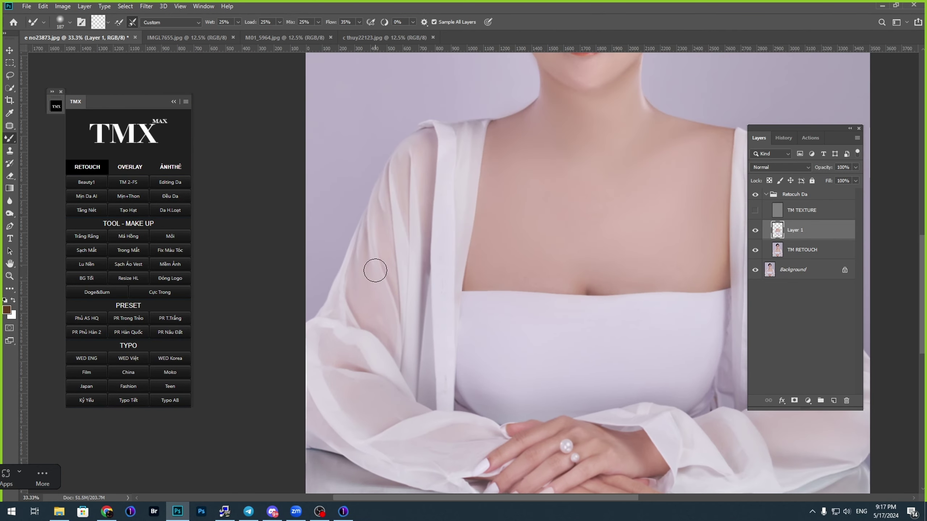
# Step: Show the TM TEXTURE layer and compare the portrait with and without the Retocuh Da group
pyautogui.moveTo(445, 273); pyautogui.dragTo(374, 322)
pyautogui.scroll(-1, 658, 316)
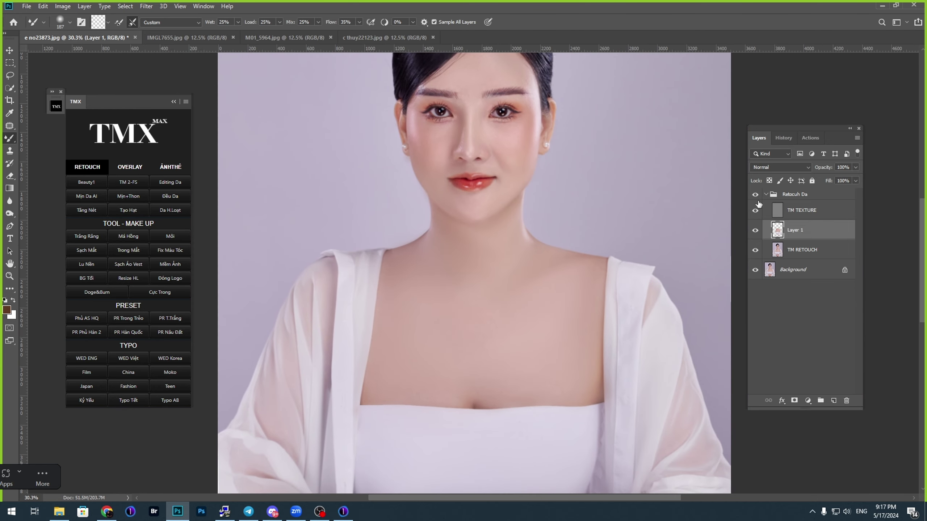
pyautogui.hotkey('ctrl', '-')
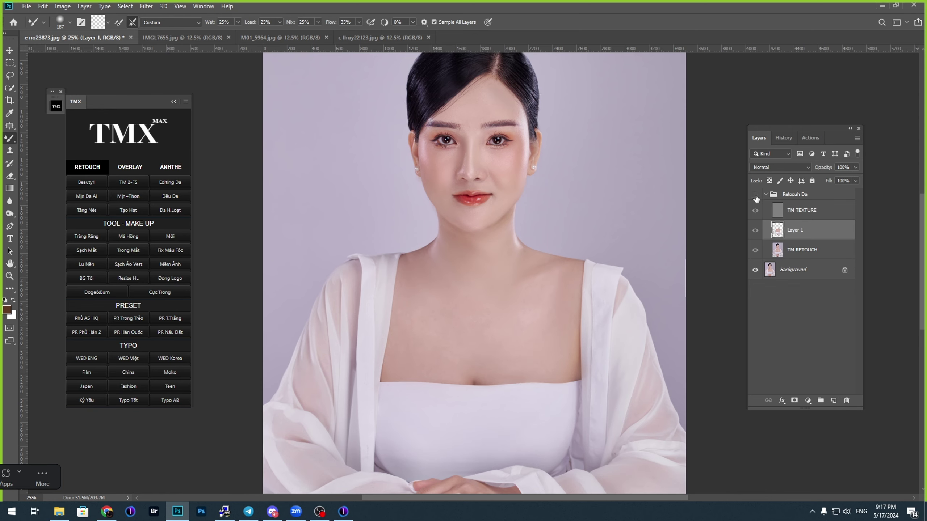
# Step: Hide the TM TEXTURE layer and smooth the neck and upper chest with a 306 px Mixer Brush
pyautogui.scroll(7, 476, 238)
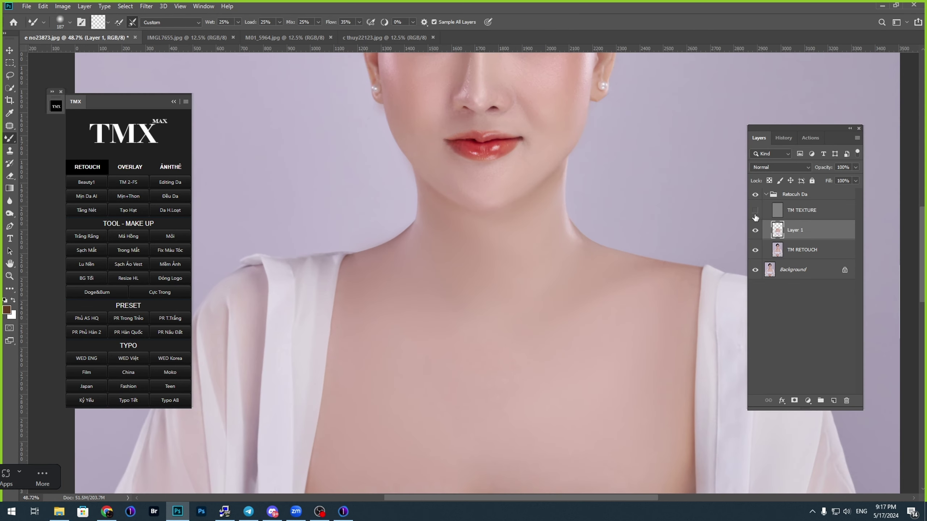
pyautogui.rightClick(520, 292)
pyautogui.click(621, 312)
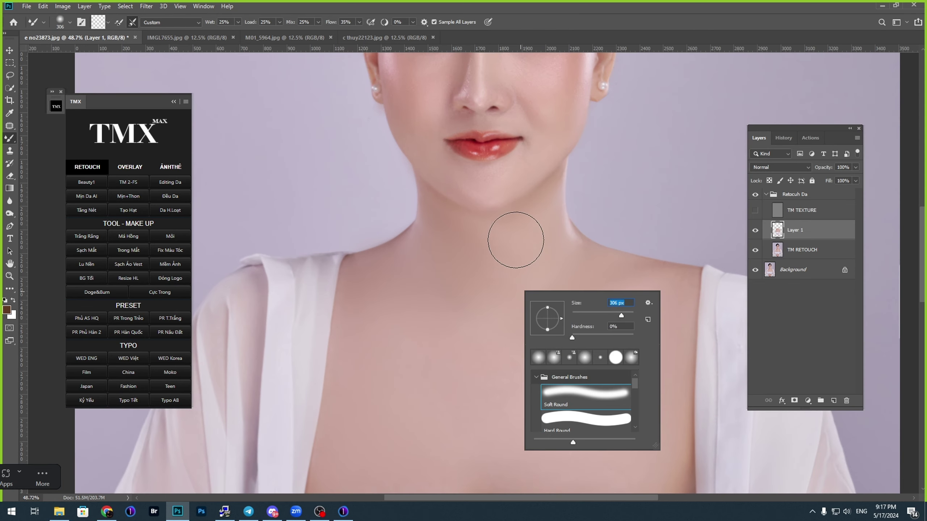
pyautogui.click(510, 261)
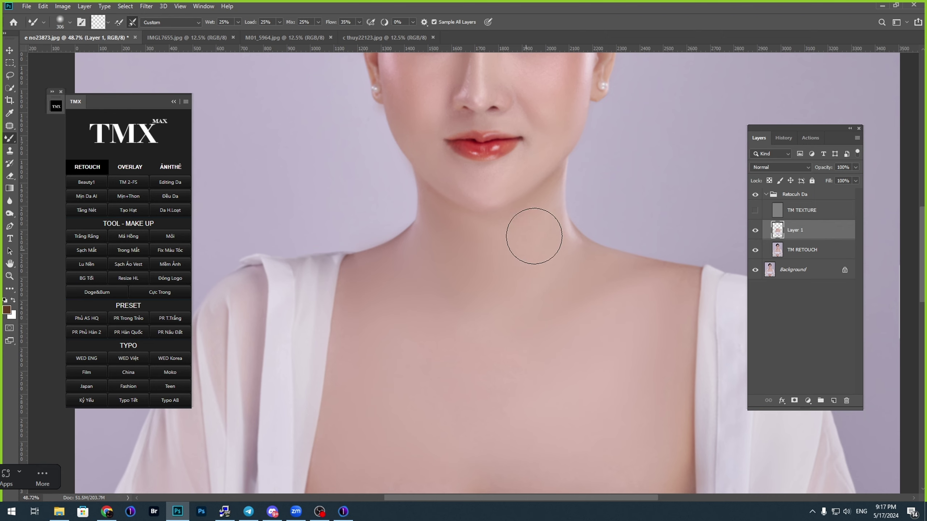
pyautogui.moveTo(535, 236)
pyautogui.mouseDown()
pyautogui.moveTo(519, 257)
pyautogui.moveTo(502, 243)
pyautogui.moveTo(466, 258)
pyautogui.moveTo(505, 254)
pyautogui.moveTo(502, 234)
pyautogui.moveTo(447, 241)
pyautogui.moveTo(506, 258)
pyautogui.moveTo(518, 250)
pyautogui.moveTo(517, 272)
pyautogui.moveTo(453, 246)
pyautogui.moveTo(509, 253)
pyautogui.moveTo(516, 274)
pyautogui.mouseUp()
# Step: Show the TM TEXTURE layer and toggle the Retocuh Da group to compare the chest before and after retouching
pyautogui.click(755, 211)
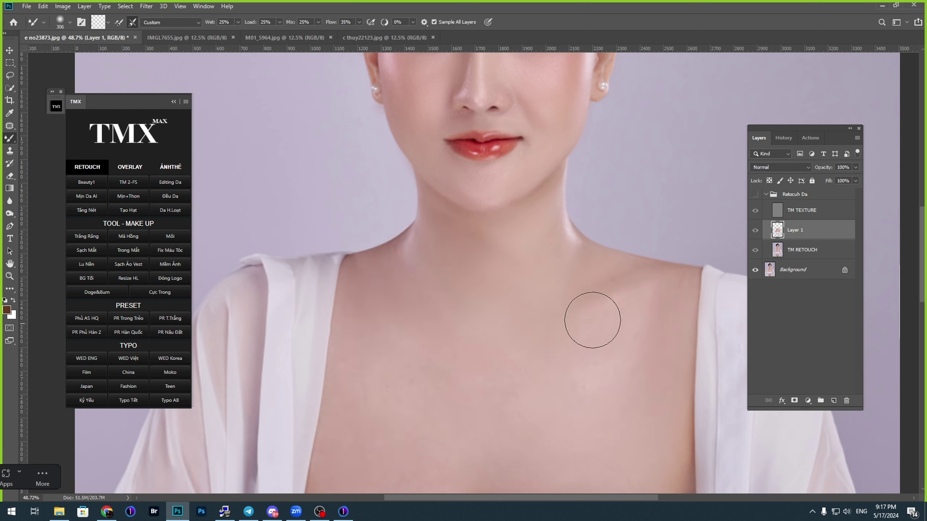
pyautogui.click(755, 195)
pyautogui.click(755, 195)
pyautogui.click(755, 195)
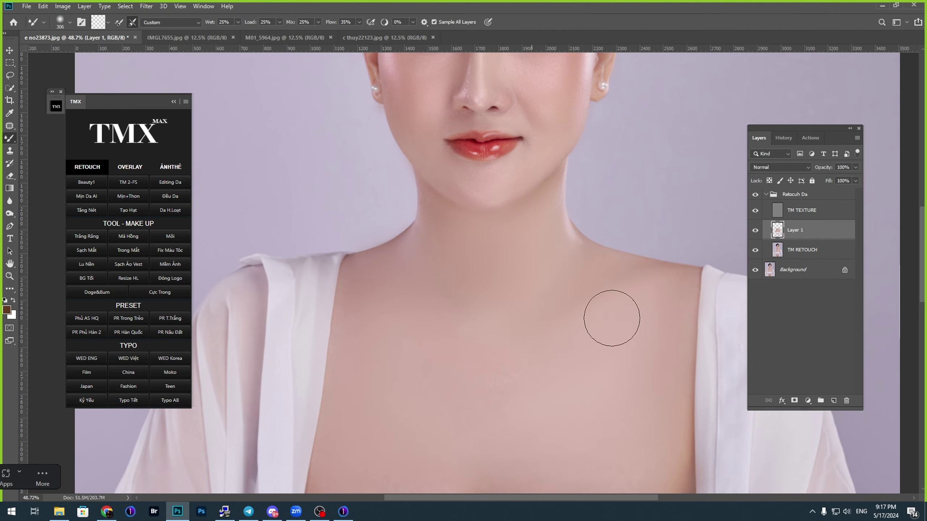
pyautogui.click(755, 193)
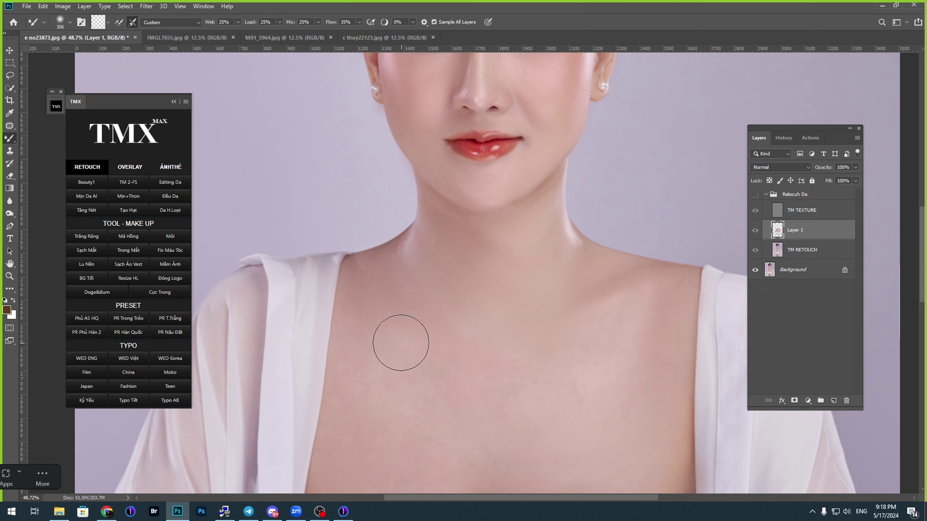
pyautogui.click(755, 196)
# Step: Hide the TM TEXTURE layer and soften the knuckles and fingers of the upper hand with a 95 px Mixer Brush
pyautogui.hotkey('ctrl', '-')
pyautogui.hotkey('ctrl', '-')
pyautogui.hotkey('ctrl', '-')
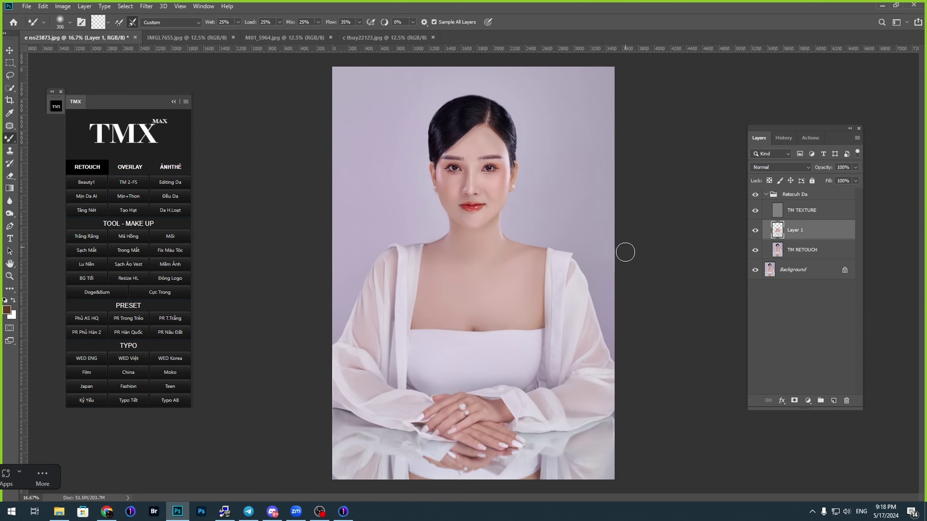
pyautogui.moveTo(458, 430); pyautogui.dragTo(511, 425)
pyautogui.moveTo(513, 366); pyautogui.dragTo(538, 362)
pyautogui.scroll(1, 513, 332)
pyautogui.rightClick(516, 333)
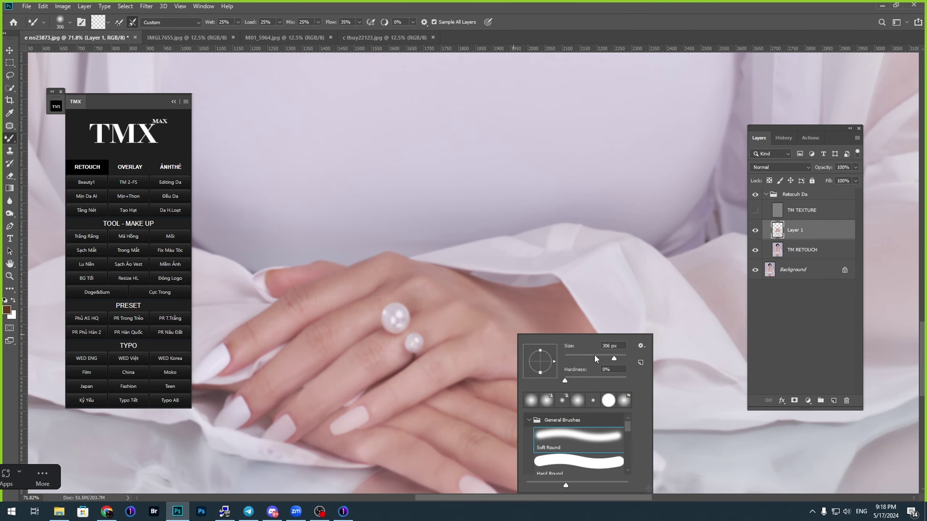
pyautogui.press('Return')
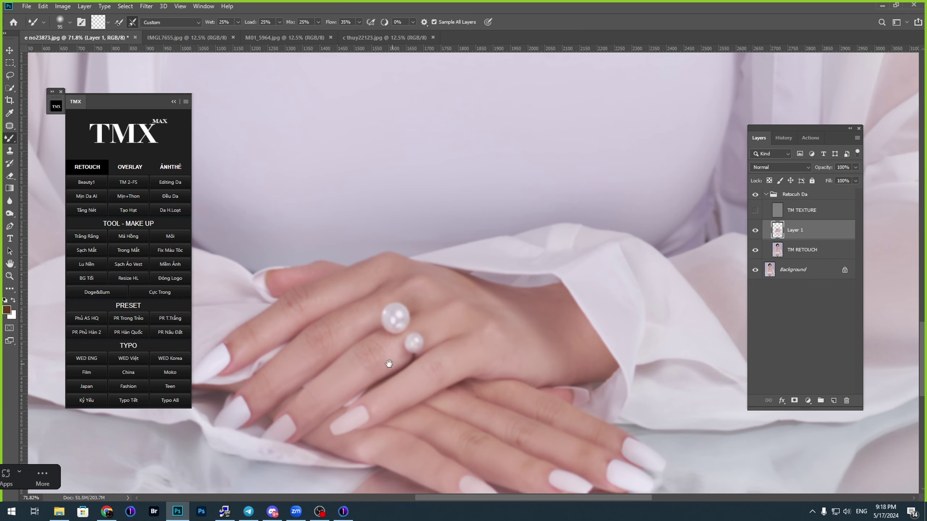
pyautogui.moveTo(389, 363)
pyautogui.mouseDown()
pyautogui.moveTo(439, 352)
pyautogui.moveTo(387, 352)
pyautogui.moveTo(418, 354)
pyautogui.mouseUp()
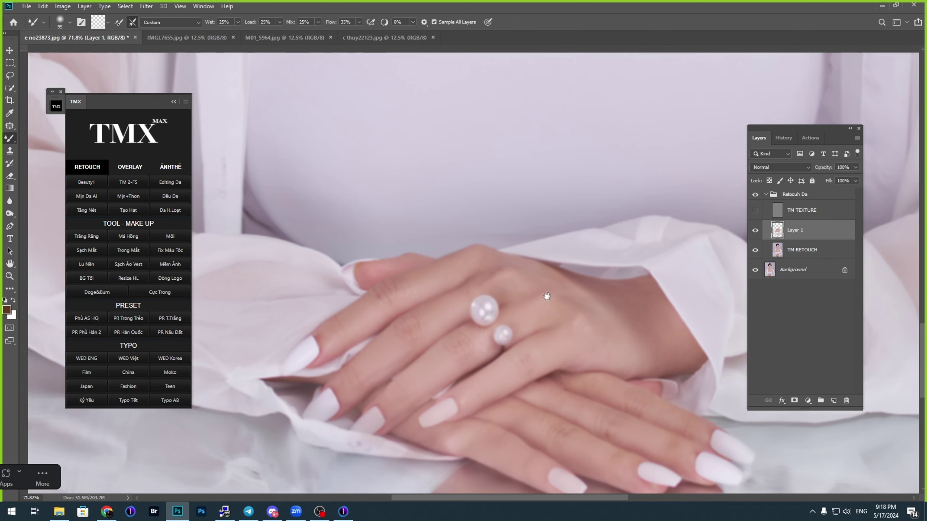
# Step: Set the Mixer Brush to 139 px and smooth the back of the upper hand and the wrist
pyautogui.hscroll(3, 540, 321)
pyautogui.rightClick(548, 328)
pyautogui.press('Return')
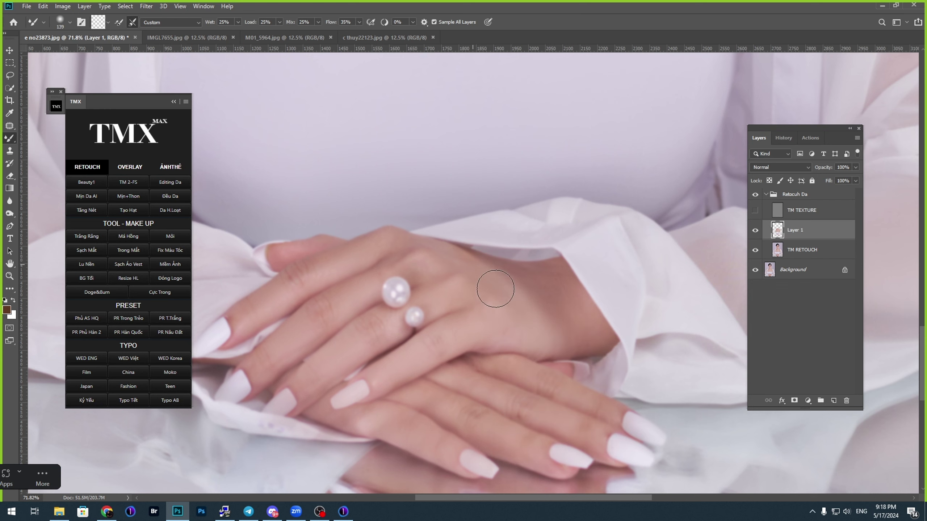
# Step: Set the Mixer Brush to 97 px and smooth the knuckles and fingers of both hands
pyautogui.moveTo(480, 386)
pyautogui.mouseDown()
pyautogui.moveTo(480, 315)
pyautogui.moveTo(515, 311)
pyautogui.mouseUp()
pyautogui.rightClick(547, 316)
pyautogui.click(627, 339)
pyautogui.press('Return')
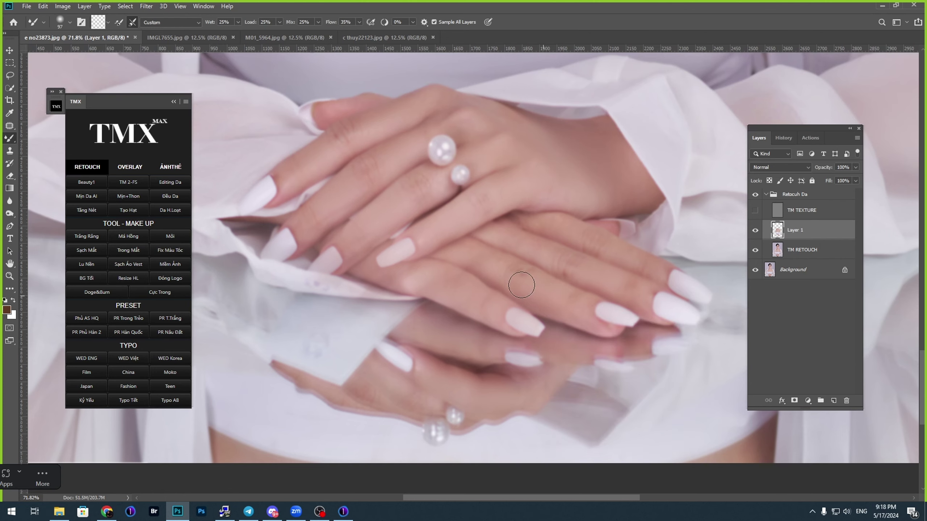
pyautogui.scroll(1, 488, 269)
pyautogui.hscroll(1, 488, 269)
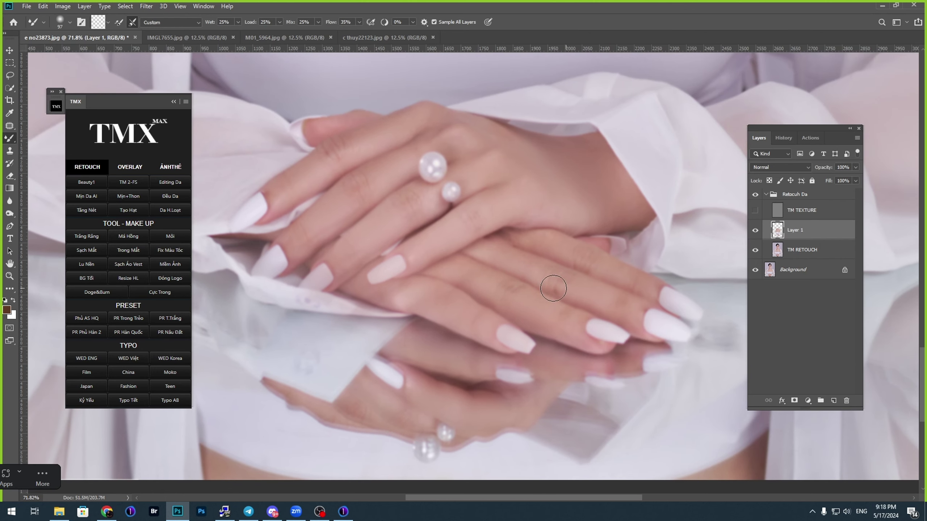
pyautogui.scroll(-1, 481, 294)
pyautogui.hscroll(-1, 481, 294)
pyautogui.scroll(-3, 461, 276)
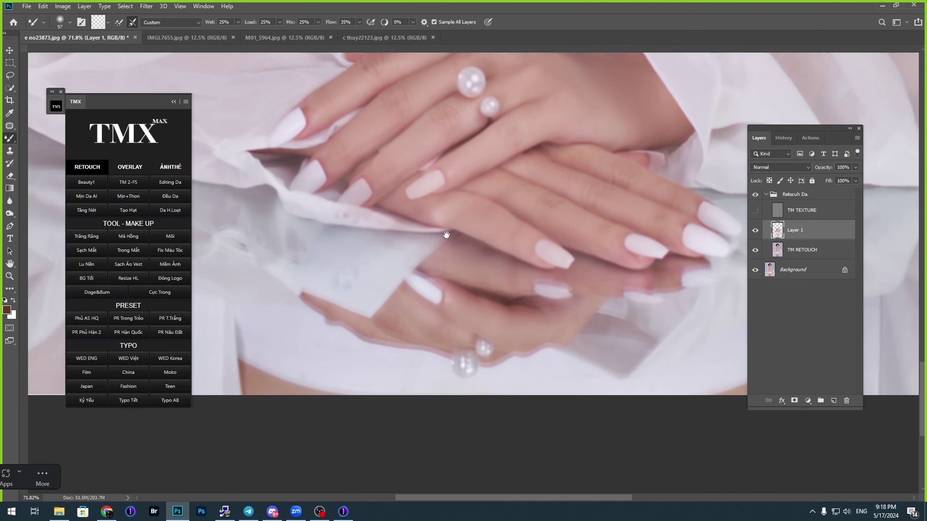
pyautogui.scroll(8, 462, 284)
pyautogui.hscroll(-1, 462, 283)
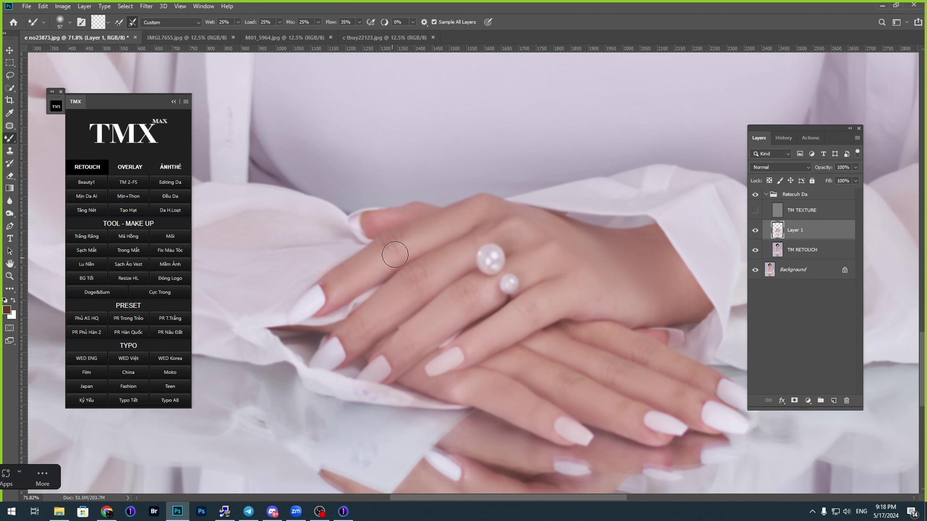
# Step: Show the TM TEXTURE layer and merge all visible layers into the Background
pyautogui.press('v')
pyautogui.hotkey('ctrl', '0')
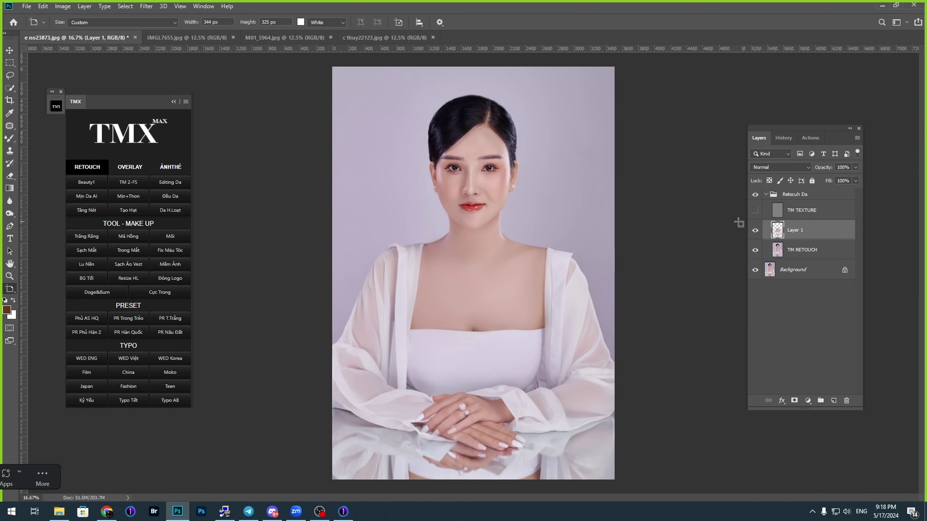
pyautogui.scroll(-1, 686, 208)
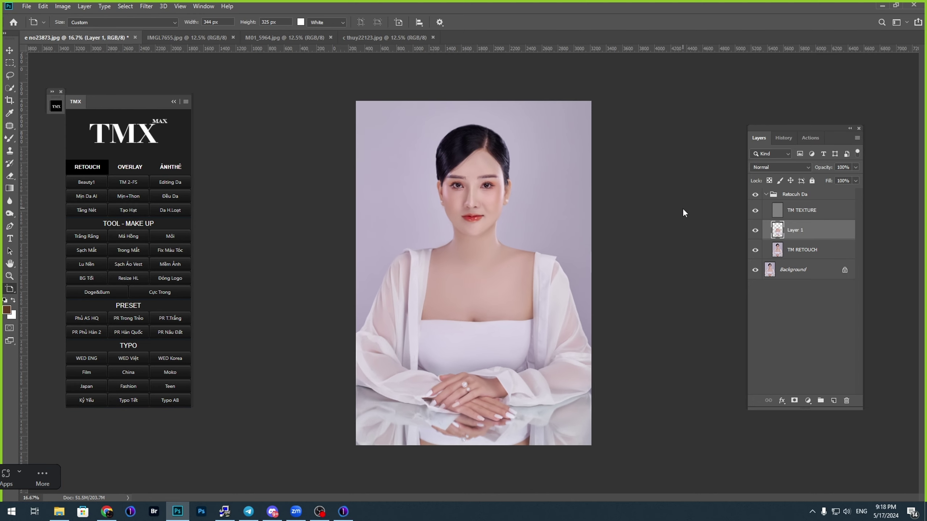
pyautogui.hotkey('ctrl', 'shift', 'e')
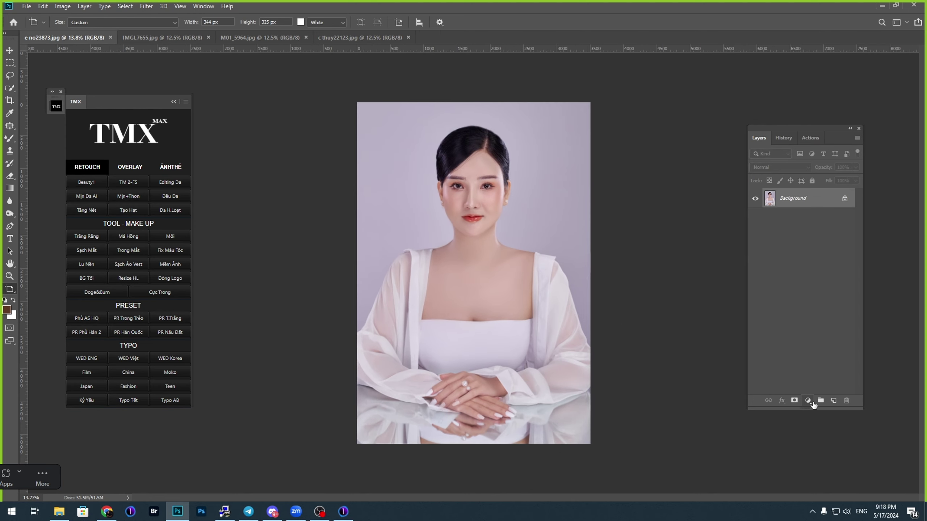
# Step: Add a Selective Color adjustment layer with Black at about -69% for Reds and about -78% for Yellows
pyautogui.click(808, 400)
pyautogui.click(825, 397)
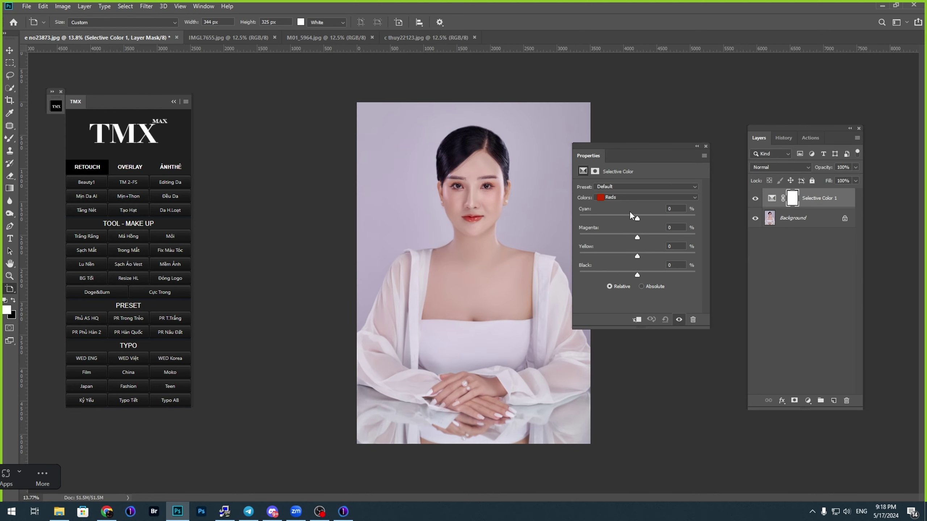
pyautogui.moveTo(606, 273); pyautogui.dragTo(595, 274)
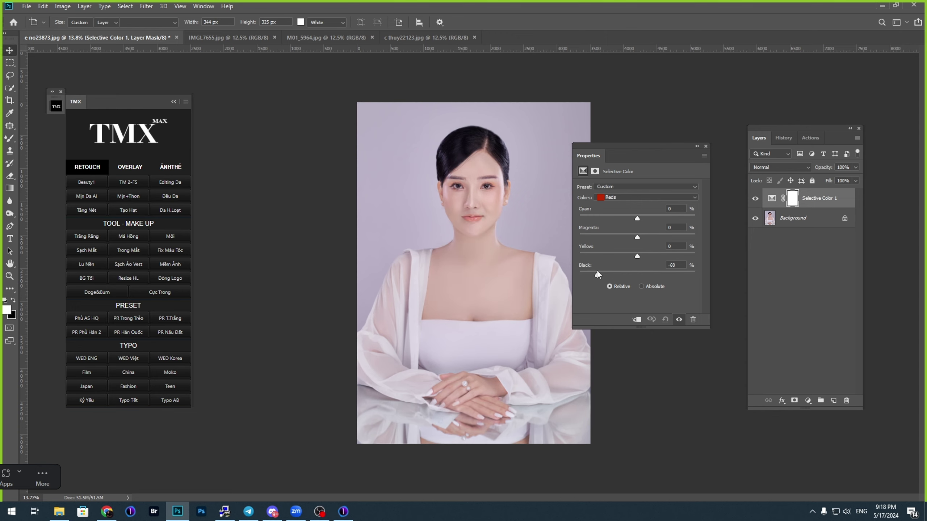
pyautogui.click(624, 198)
pyautogui.click(616, 213)
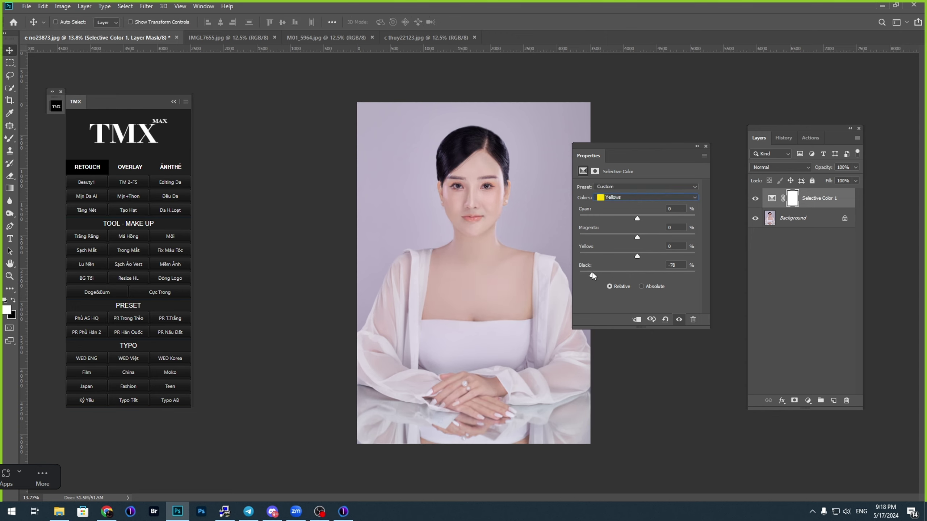
# Step: Toggle the Selective Color layer's visibility to compare the skin tone, and examine the face up close
pyautogui.click(754, 199)
pyautogui.click(755, 199)
pyautogui.click(755, 199)
pyautogui.click(755, 199)
pyautogui.moveTo(484, 204); pyautogui.dragTo(518, 222)
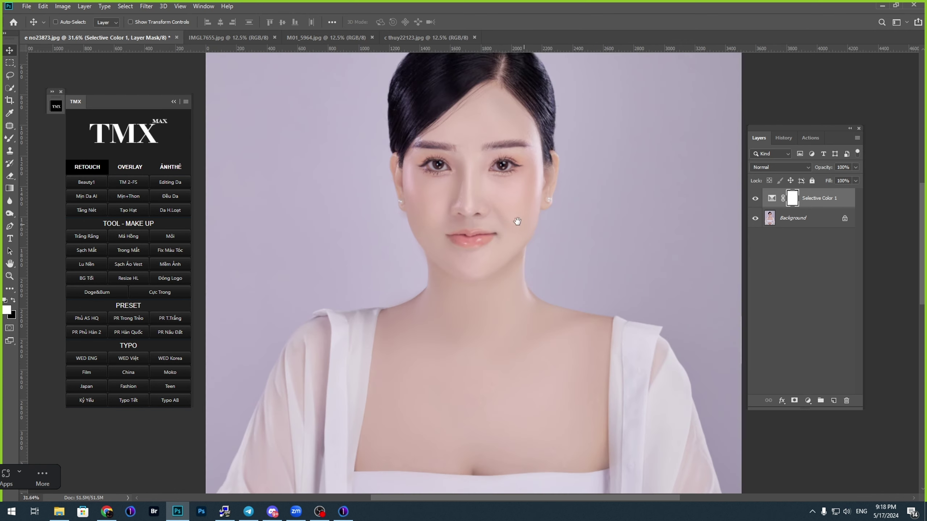
# Step: Set the Selective Color layer's opacity to 70%
pyautogui.hotkey('ctrl', '-')
pyautogui.press('v')
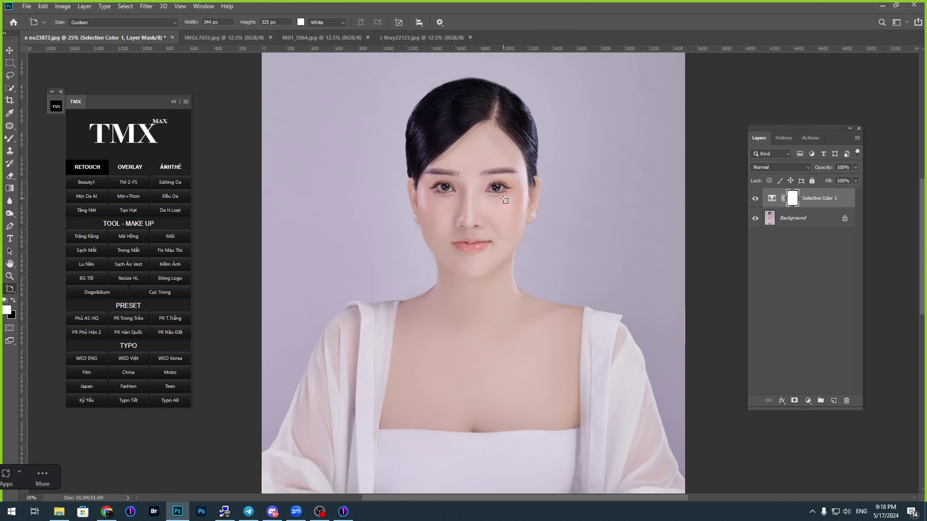
pyautogui.press('v')
pyautogui.press('7')
pyautogui.hotkey('ctrl', '+')
pyautogui.hotkey('ctrl', '-')
# Step: Mask the lips out of the Selective Color effect with a soft round black Brush at 161 px and 80% opacity
pyautogui.press('b')
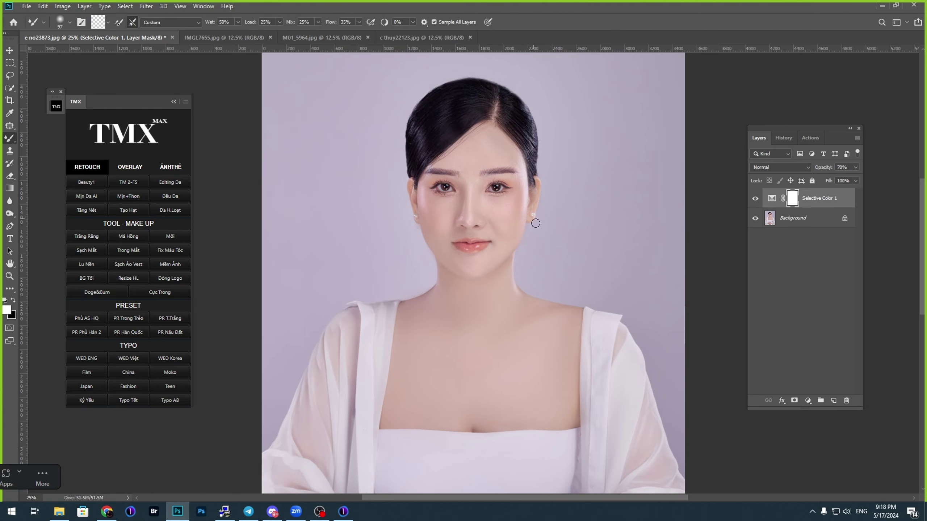
pyautogui.moveTo(465, 243); pyautogui.dragTo(474, 251)
pyautogui.rightClick(473, 252)
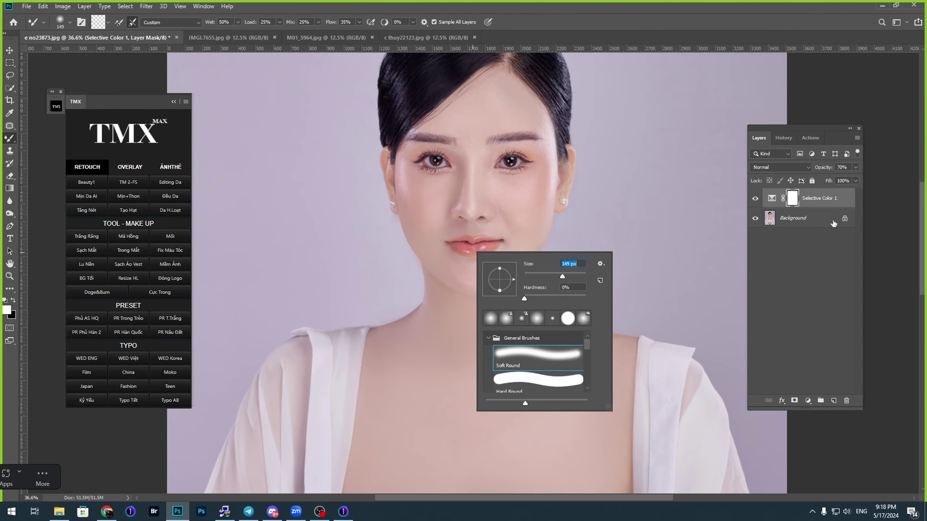
pyautogui.click(13, 301)
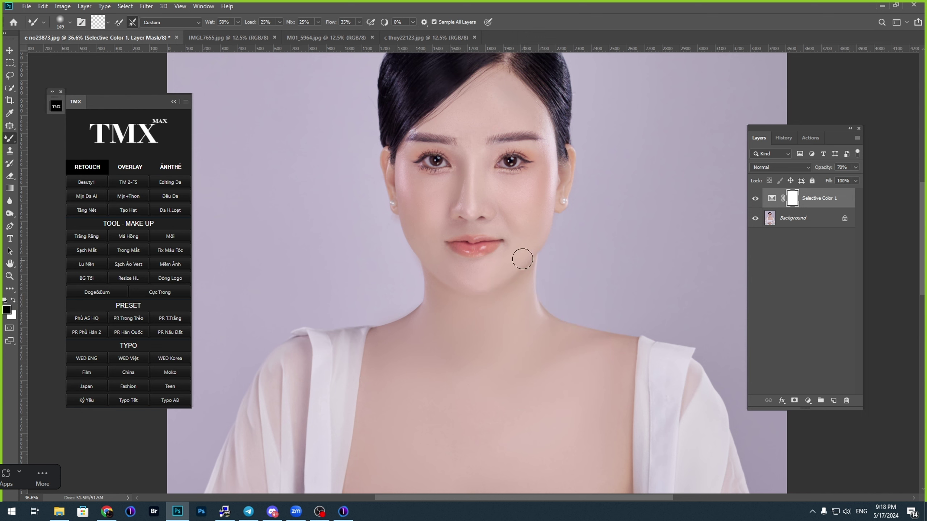
pyautogui.scroll(2, 448, 233)
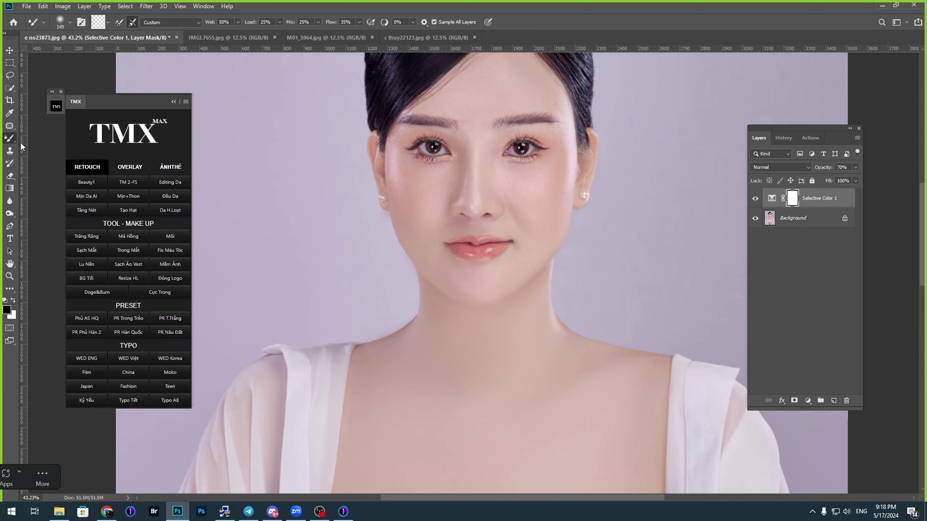
pyautogui.rightClick(8, 139)
pyautogui.click(43, 137)
pyautogui.rightClick(473, 280)
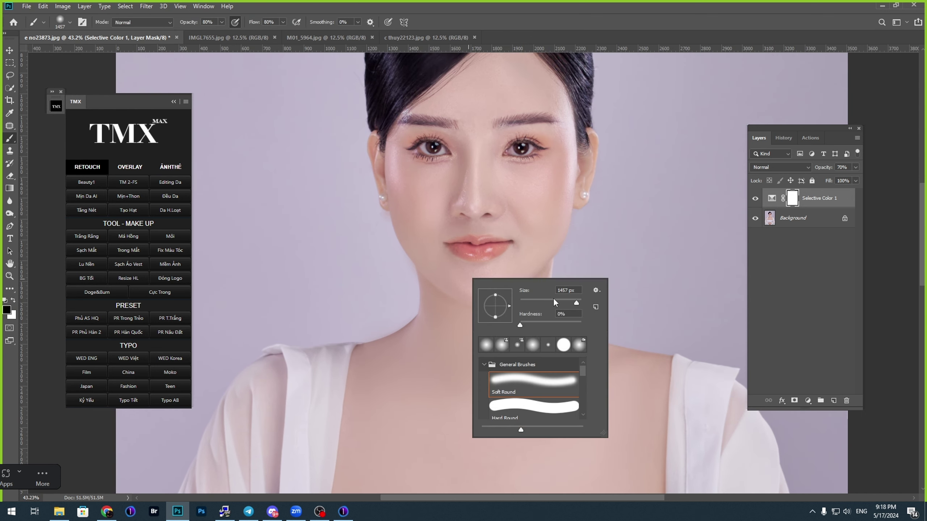
pyautogui.moveTo(451, 246)
pyautogui.mouseDown()
pyautogui.moveTo(504, 246)
pyautogui.moveTo(464, 247)
pyautogui.moveTo(480, 244)
pyautogui.mouseUp()
# Step: Set the Brush to 30% opacity and about 460 px, and paint black over both cheeks on the Selective Color mask
pyautogui.scroll(-1, 480, 244)
pyautogui.press('3')
pyautogui.rightClick(498, 236)
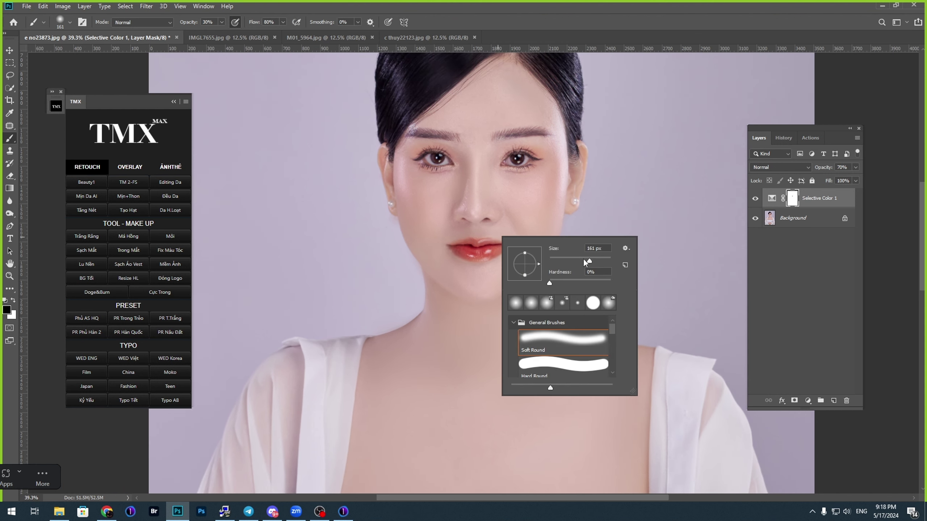
pyautogui.moveTo(584, 260); pyautogui.dragTo(603, 260)
pyautogui.moveTo(420, 186); pyautogui.dragTo(427, 203)
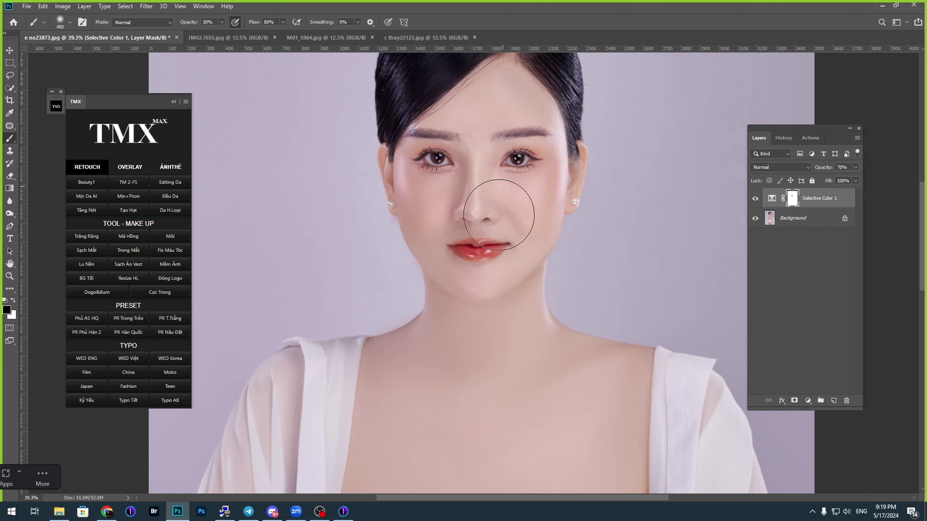
pyautogui.moveTo(528, 194); pyautogui.dragTo(521, 292)
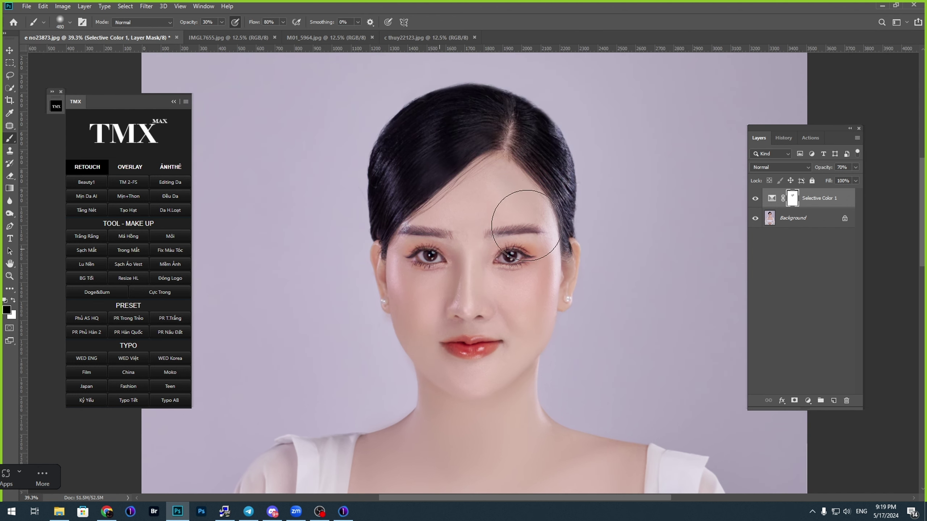
# Step: Lower the Selective Color layer's opacity to 65%, merge it into the Background and save the file
pyautogui.scroll(-3, 500, 223)
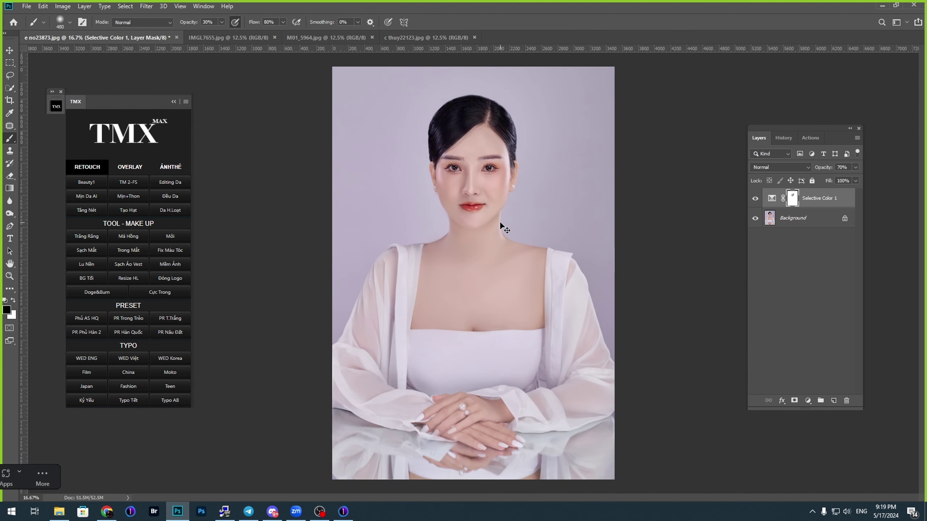
pyautogui.scroll(5, 506, 242)
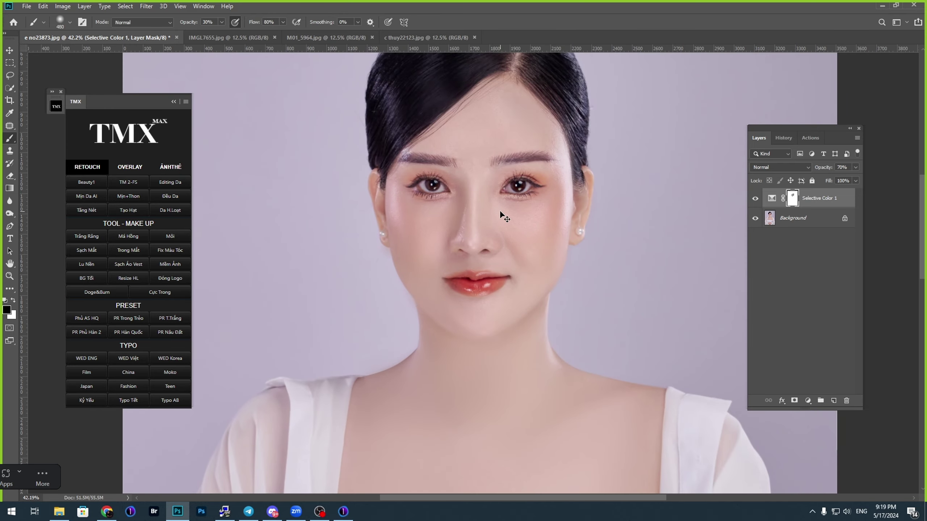
pyautogui.scroll(-2, 500, 210)
pyautogui.press('v')
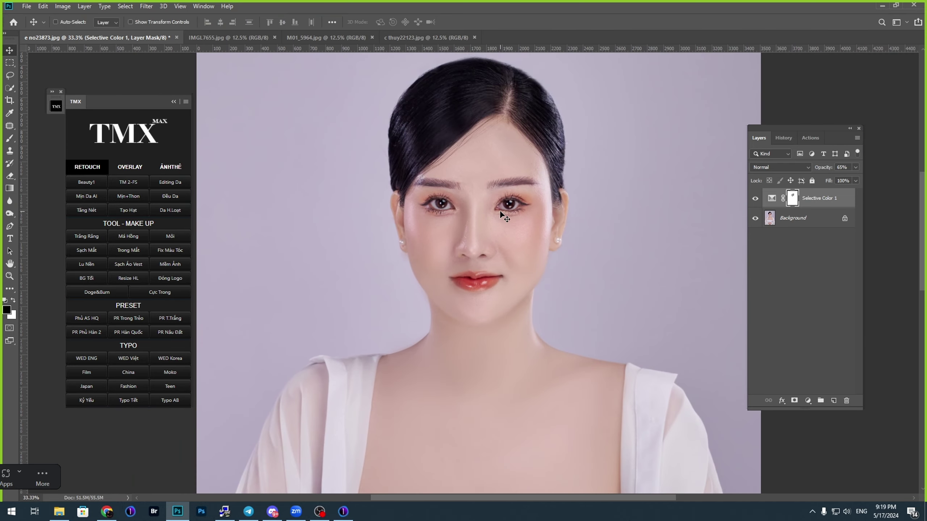
pyautogui.scroll(-2, 500, 212)
pyautogui.hotkey('ctrl', 'e')
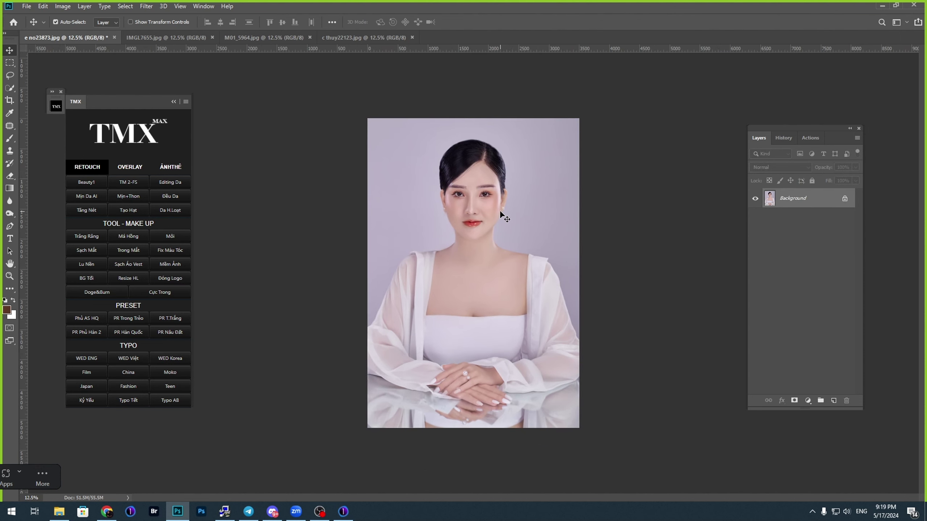
pyautogui.hotkey('ctrl', 's')
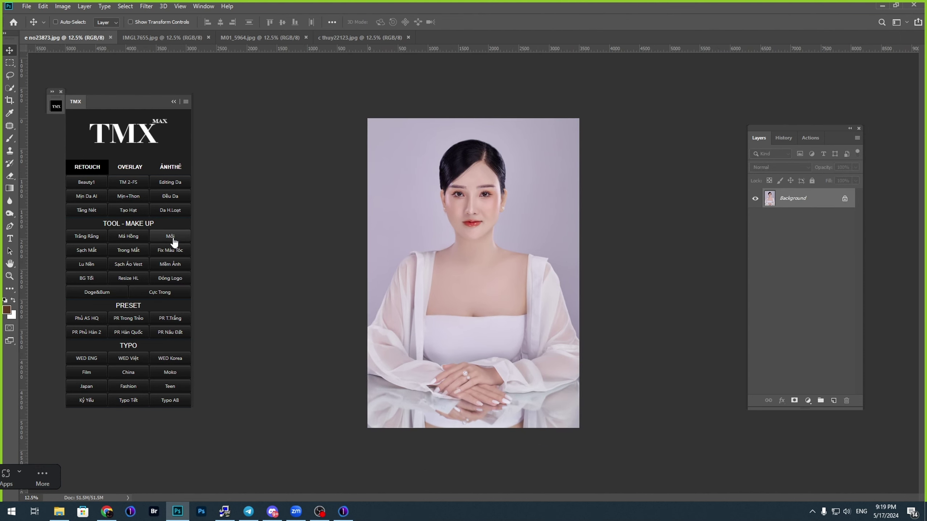
# Step: Run the Má Hồng blush action and paint white on its mask over both cheeks with a 200 px soft brush
pyautogui.click(114, 242)
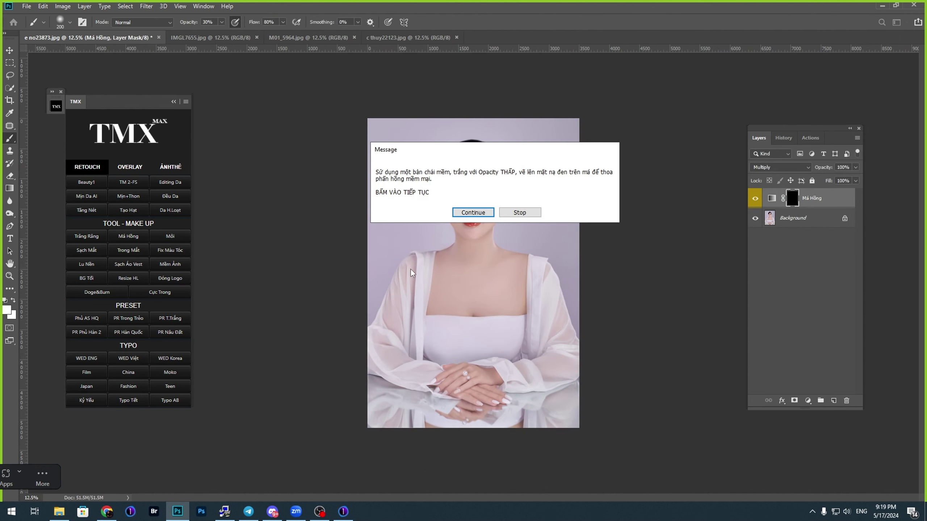
pyautogui.press('Return')
pyautogui.scroll(5, 478, 227)
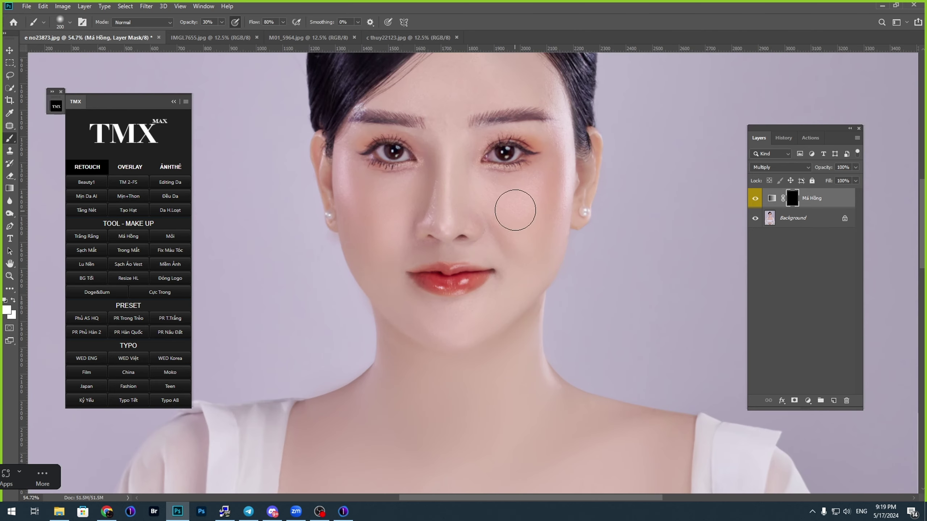
pyautogui.press('0')
pyautogui.moveTo(548, 180); pyautogui.dragTo(509, 202)
pyautogui.moveTo(368, 186)
pyautogui.mouseDown()
pyautogui.moveTo(400, 197)
pyautogui.moveTo(373, 192)
pyautogui.mouseUp()
# Step: Set the Má Hồng layer's opacity to 15%
pyautogui.hotkey('ctrl', '-')
pyautogui.press('v')
pyautogui.press('1')
pyautogui.press('5')
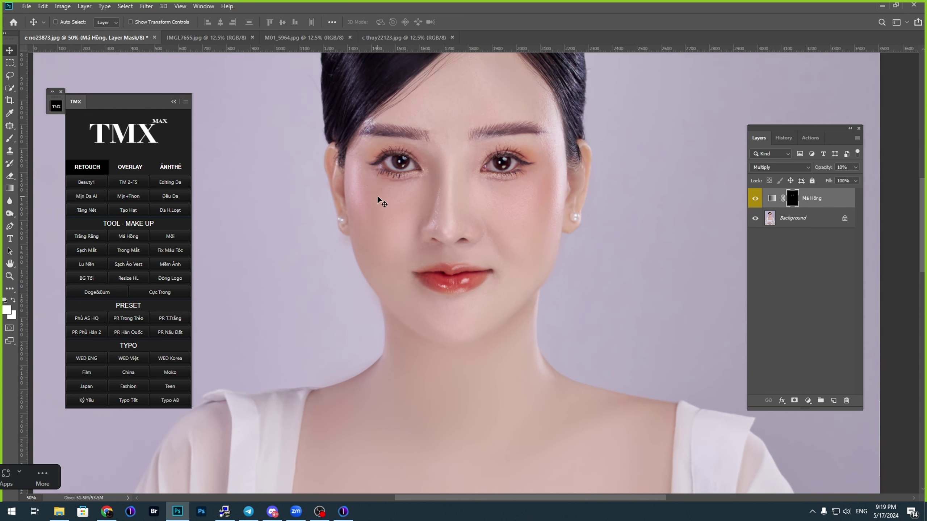
pyautogui.hotkey('ctrl', '-')
pyautogui.hotkey('ctrl', '+')
pyautogui.hotkey('ctrl', '-')
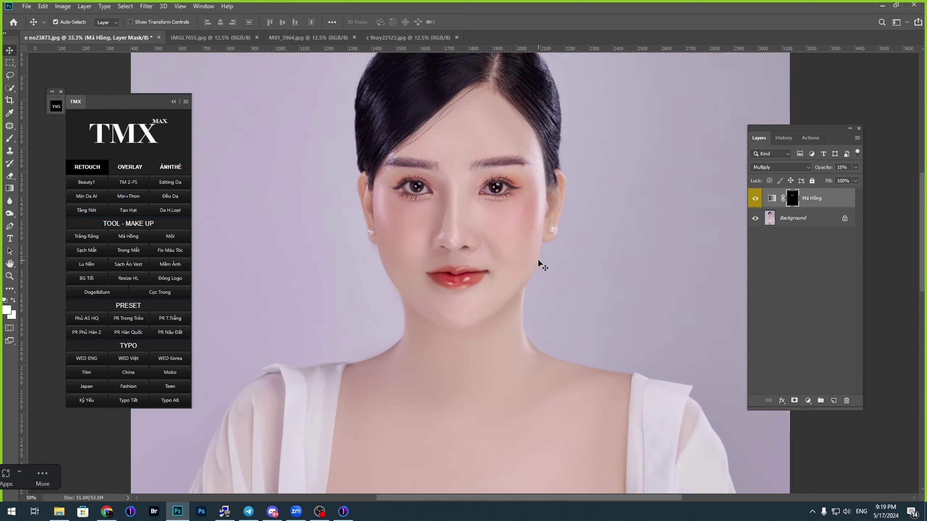
# Step: Merge the Má Hồng layer into the Background and save the file
pyautogui.hotkey('ctrl', 'e')
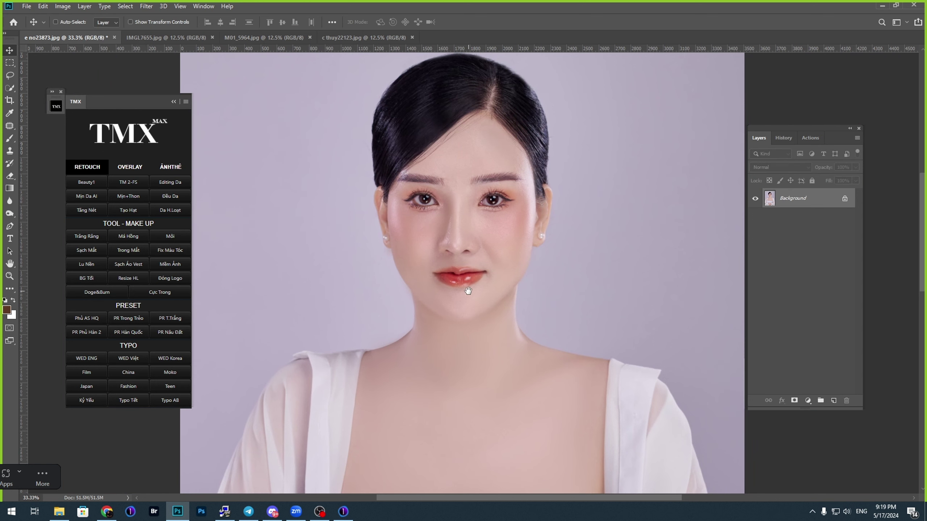
pyautogui.hotkey('ctrl', '-')
pyautogui.hotkey('ctrl', '-')
pyautogui.hotkey('ctrl', '-')
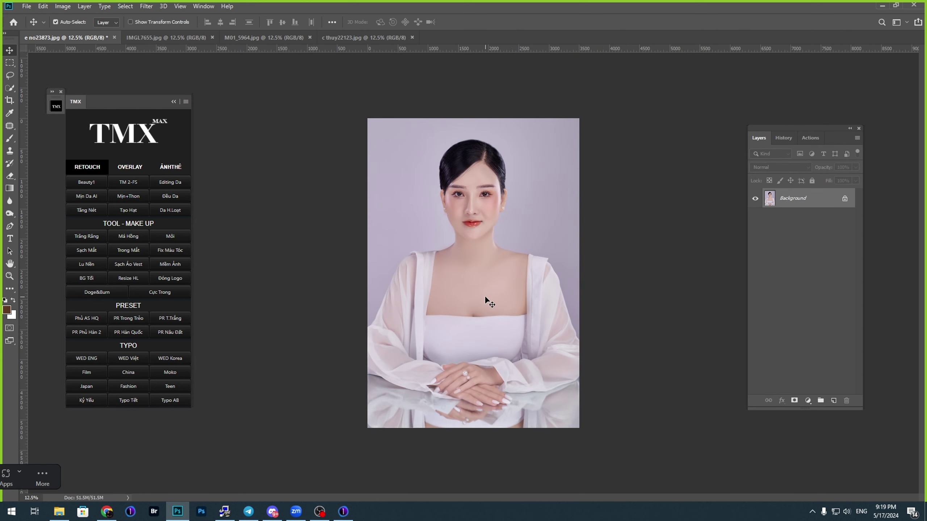
pyautogui.hotkey('ctrl', 's')
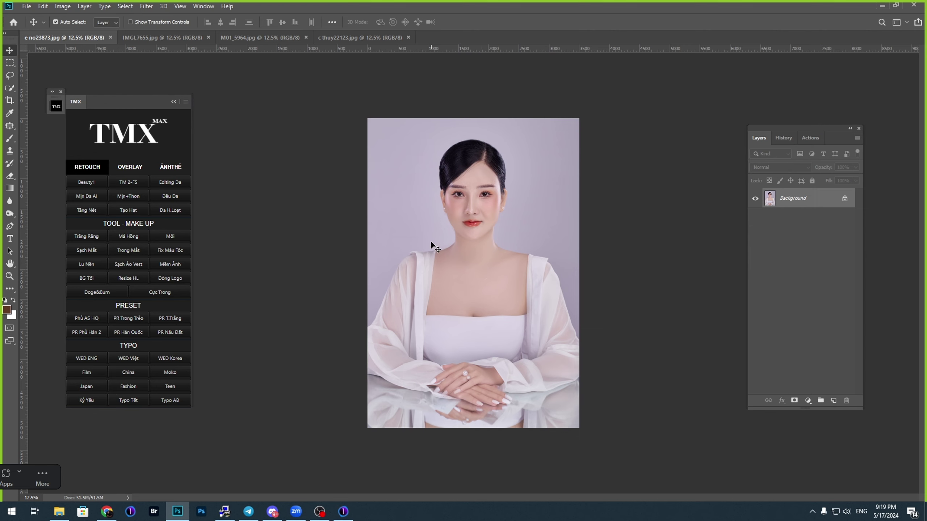
# Step: Duplicate the Background layer, open the copy in the Camera Raw Filter and set Exposure to +0.10
pyautogui.hotkey('ctrl', 'j')
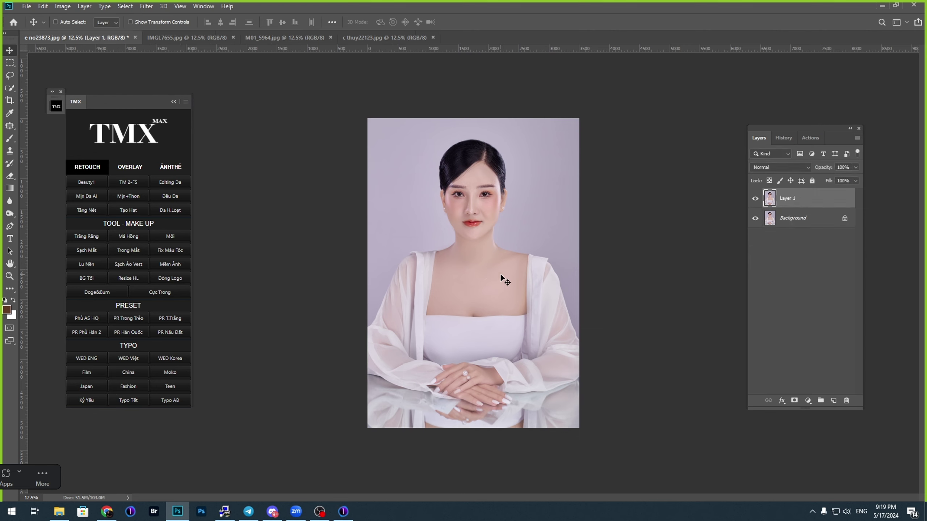
pyautogui.hotkey('ctrl', 'a')
pyautogui.hotkey('ctrl', 'shift', 'a')
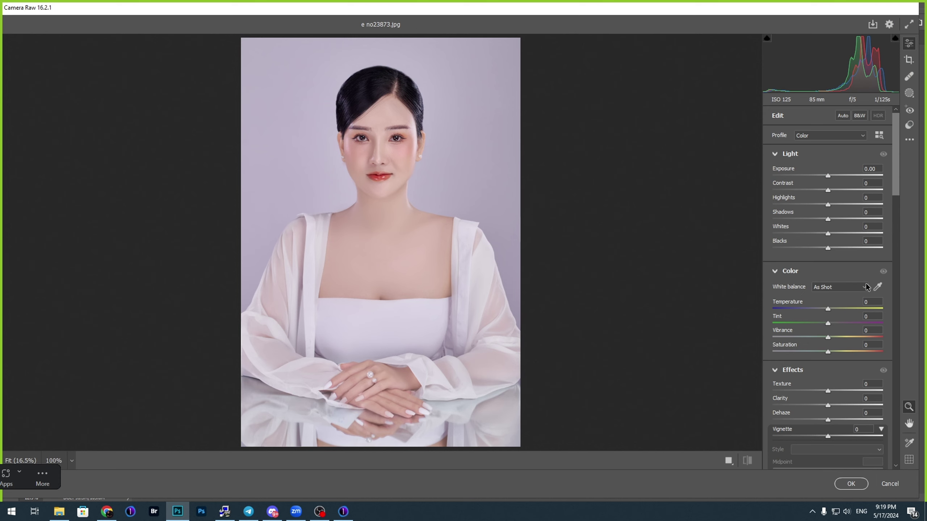
pyautogui.moveTo(875, 168); pyautogui.dragTo(810, 173)
pyautogui.press('Up')
pyautogui.press('Up')
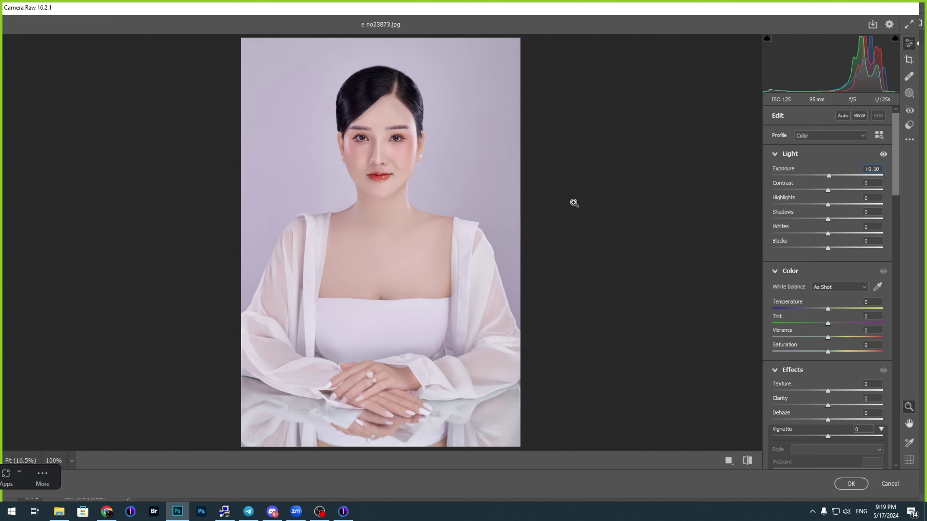
# Step: Create a Background mask with Exposure +1.75, Contrast -31 and Temperature 0
pyautogui.click(909, 92)
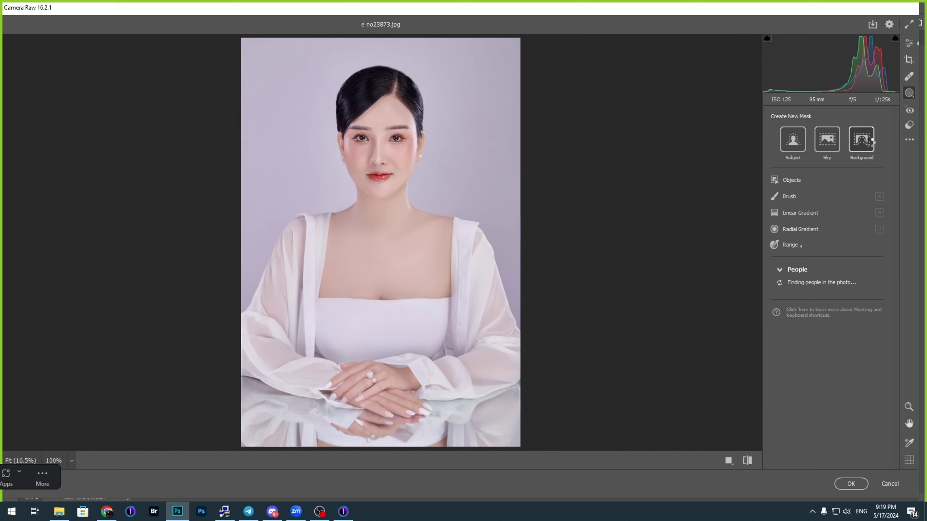
pyautogui.click(869, 144)
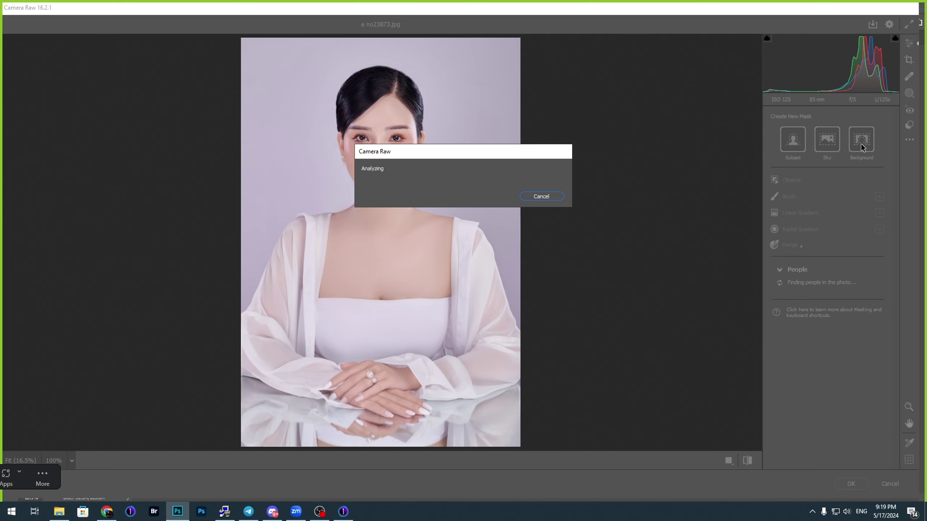
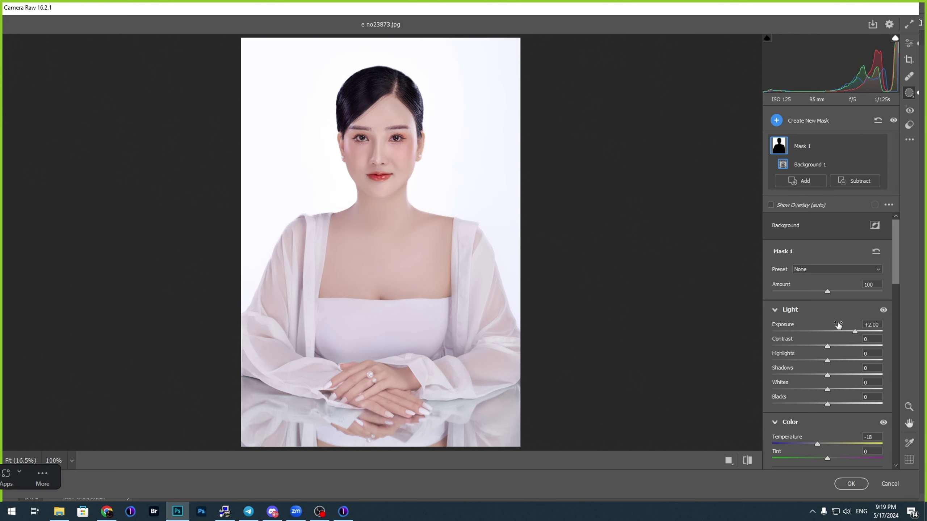
pyautogui.moveTo(854, 332)
pyautogui.mouseDown()
pyautogui.moveTo(838, 329)
pyautogui.moveTo(849, 333)
pyautogui.mouseUp()
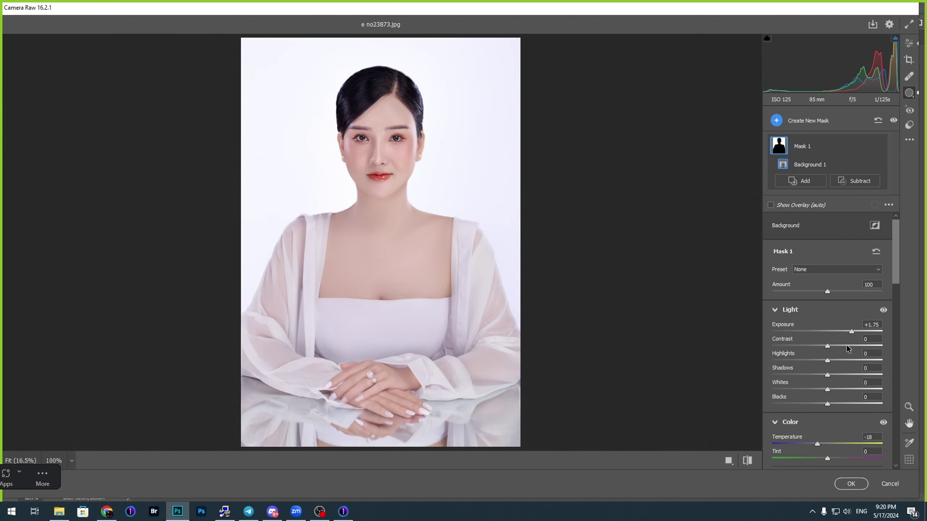
pyautogui.scroll(-2, 876, 403)
pyautogui.moveTo(898, 287); pyautogui.dragTo(901, 395)
pyautogui.scroll(10, 846, 285)
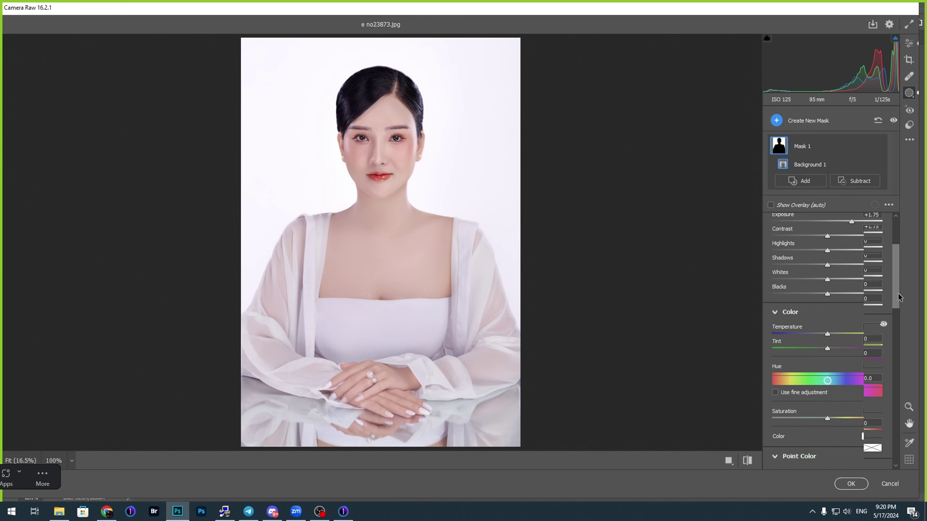
pyautogui.click(810, 311)
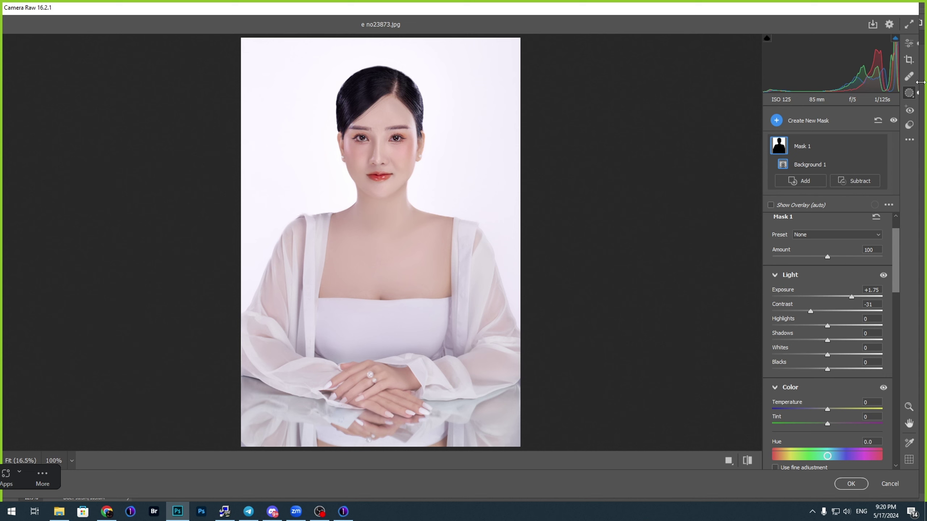
# Step: Return to the overall edit settings and set Exposure to +0.15 and Shadows to -10
pyautogui.click(909, 43)
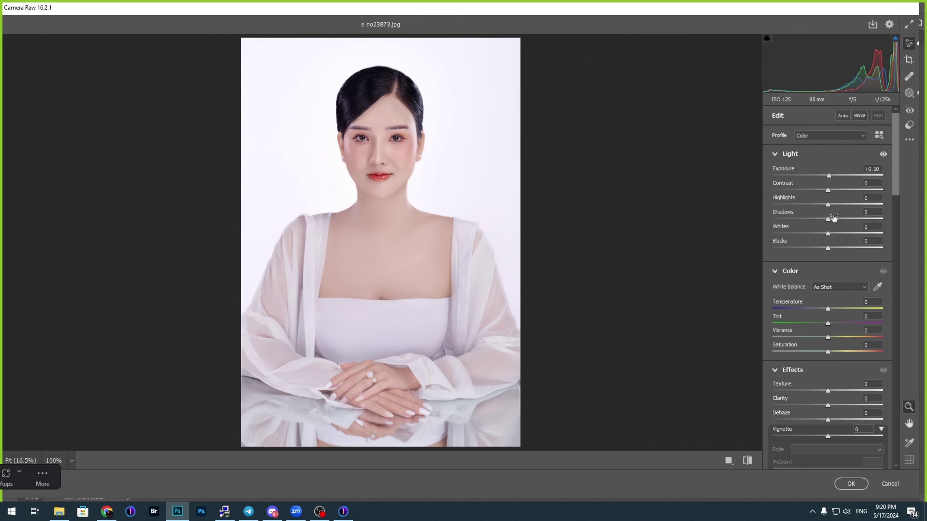
pyautogui.moveTo(827, 218); pyautogui.dragTo(826, 221)
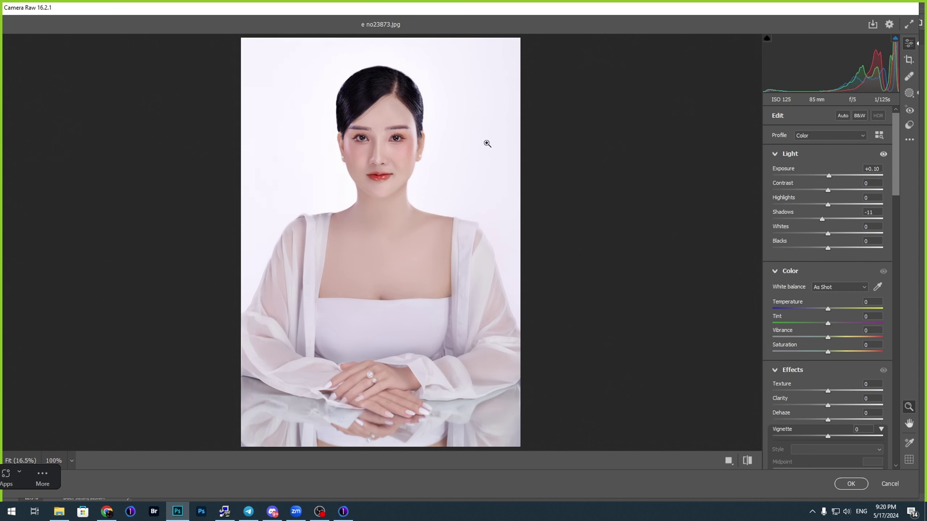
pyautogui.moveTo(832, 174); pyautogui.dragTo(834, 173)
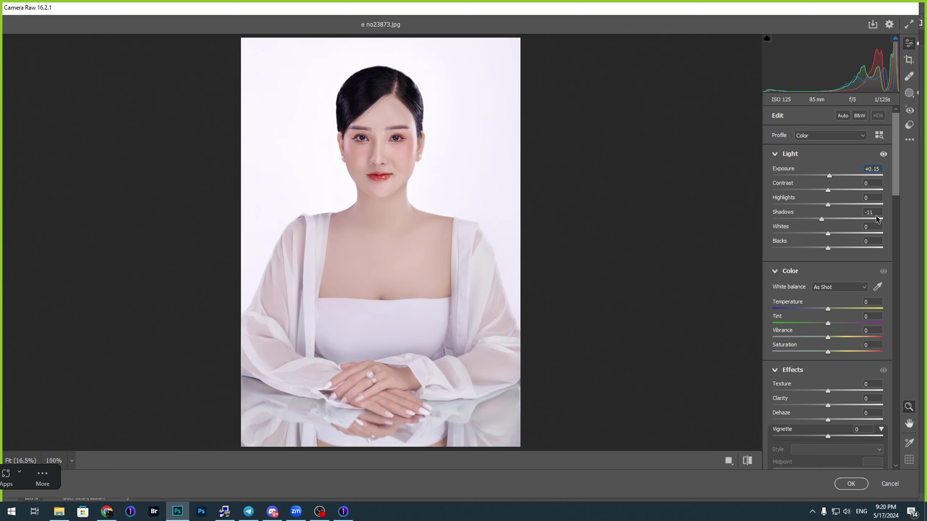
pyautogui.moveTo(822, 220); pyautogui.dragTo(823, 220)
# Step: Lower the overall Temperature to -17, and raise it back close to neutral
pyautogui.press('Down')
pyautogui.press('Down')
pyautogui.press('Down')
pyautogui.press('Down')
pyautogui.press('Down')
pyautogui.press('Down')
pyautogui.press('Down')
pyautogui.press('Down')
pyautogui.press('Down')
pyautogui.press('Down')
pyautogui.press('Down')
pyautogui.press('Down')
pyautogui.press('Down')
pyautogui.press('Down')
pyautogui.press('Down')
pyautogui.press('Down')
pyautogui.press('Down')
pyautogui.press('Down')
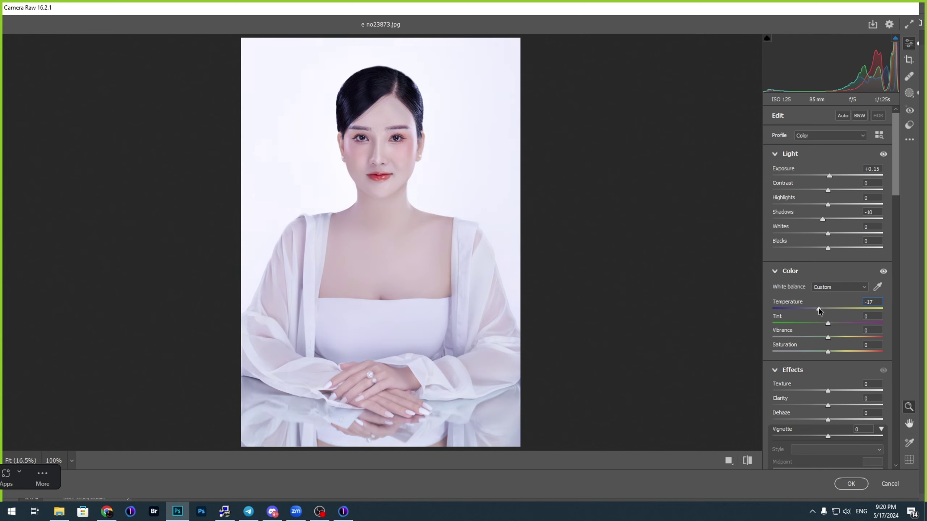
pyautogui.press('Up')
pyautogui.press('Up')
pyautogui.press('Up')
pyautogui.press('Up')
pyautogui.press('Up')
pyautogui.press('Up')
pyautogui.press('Up')
pyautogui.press('Up')
pyautogui.press('Up')
pyautogui.press('Up')
pyautogui.press('Up')
pyautogui.press('Up')
pyautogui.press('Up')
pyautogui.press('Up')
pyautogui.press('Up')
# Step: Set the Color Mixer's saturation to -14 for Oranges and -36 for Yellows
pyautogui.scroll(-15, 897, 173)
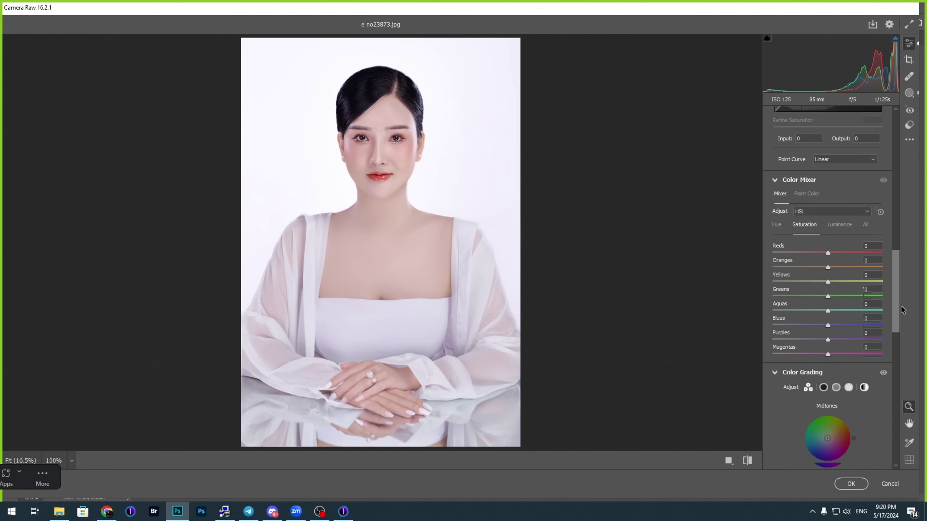
pyautogui.click(841, 226)
pyautogui.moveTo(827, 267); pyautogui.dragTo(808, 281)
pyautogui.click(807, 226)
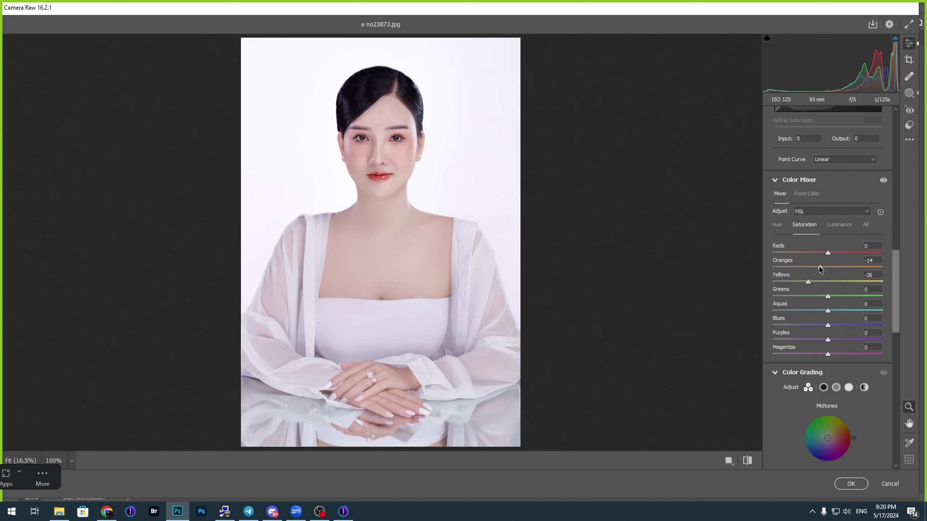
# Step: Show the Highlights wheel in Color Grading
pyautogui.click(848, 388)
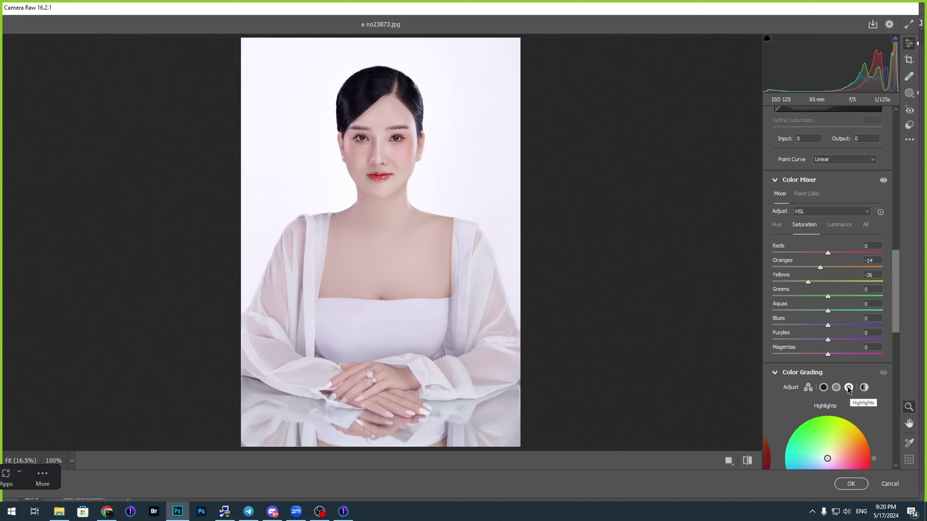
# Step: Tint the Color Grading highlights with a hue of 230 and a saturation of 3
pyautogui.scroll(-5, 844, 399)
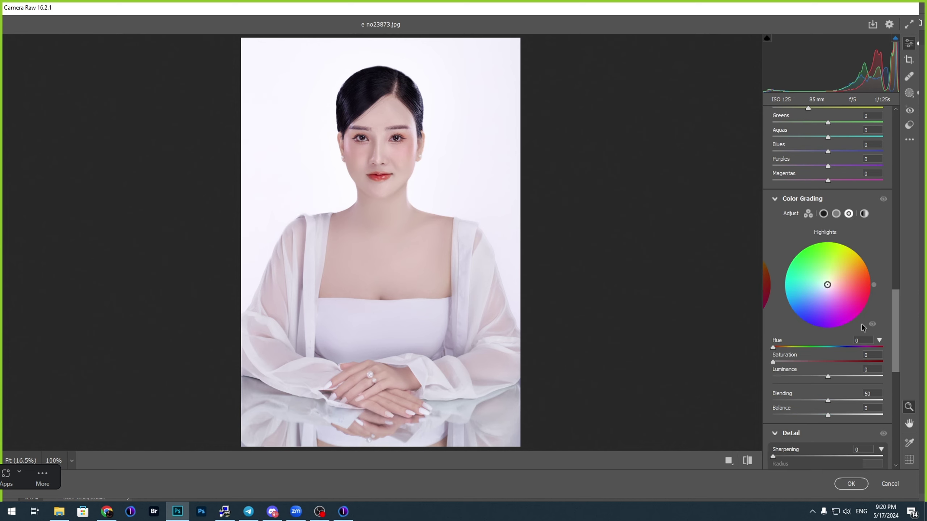
pyautogui.moveTo(827, 285); pyautogui.dragTo(824, 287)
pyautogui.click(836, 347)
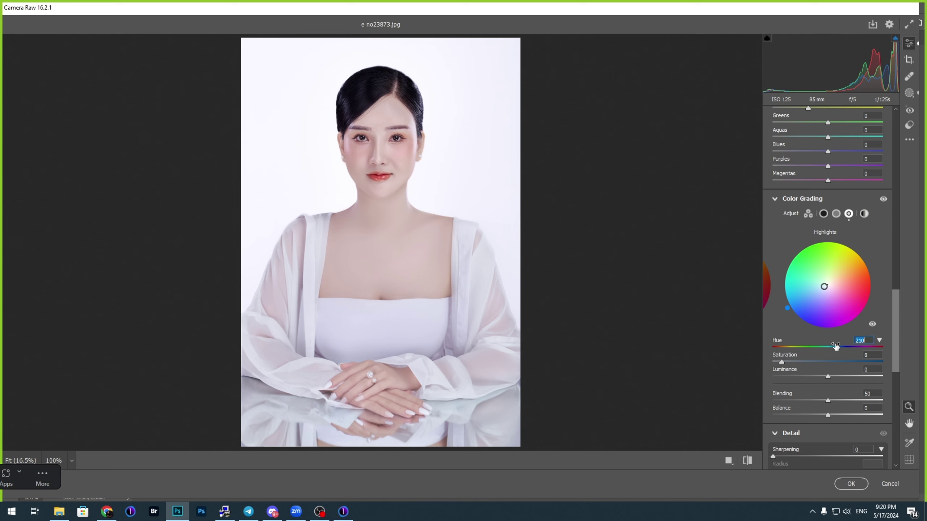
pyautogui.write('230')
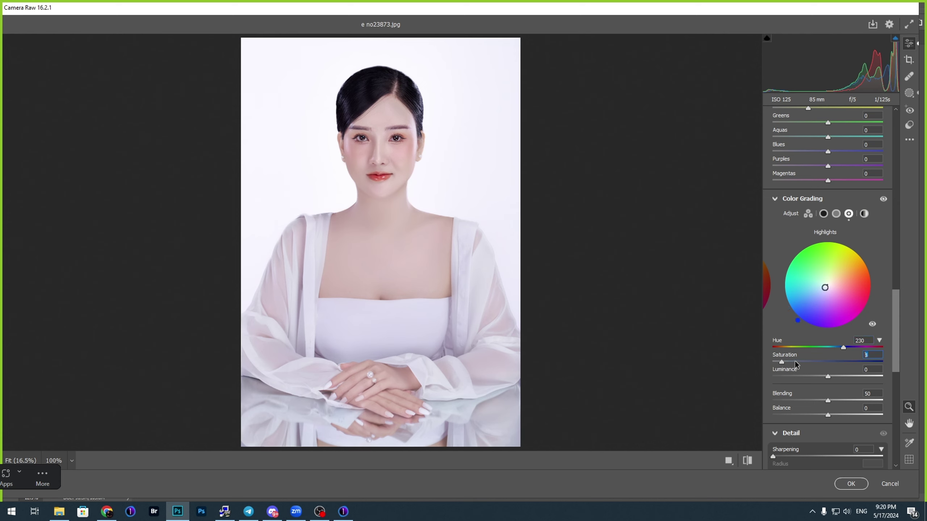
pyautogui.write('3')
pyautogui.press('Return')
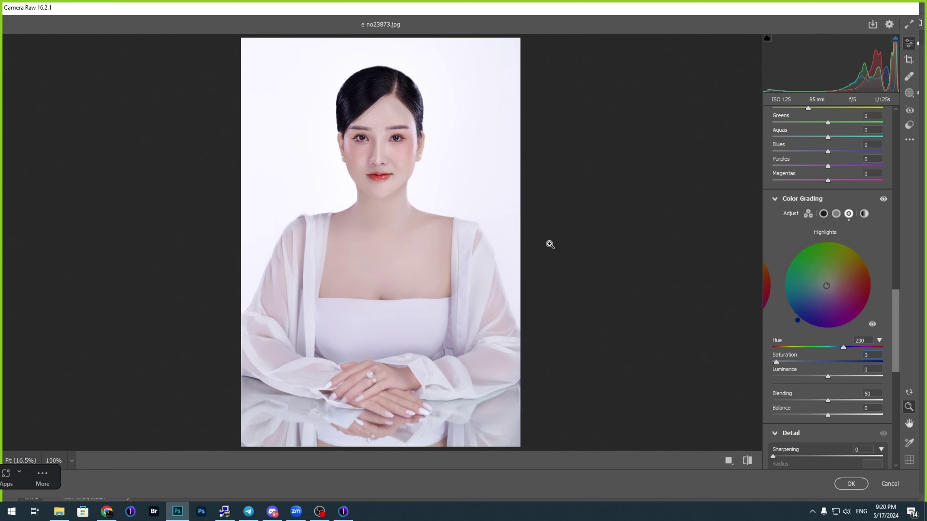
pyautogui.press('Down')
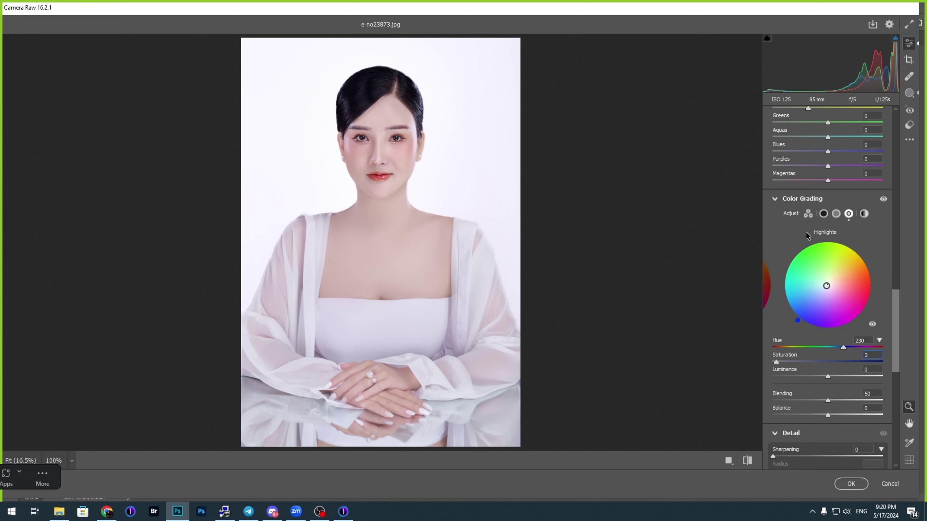
# Step: Lower the Color Mixer saturation of Blues to -21 and Purples to -4
pyautogui.scroll(3, 826, 186)
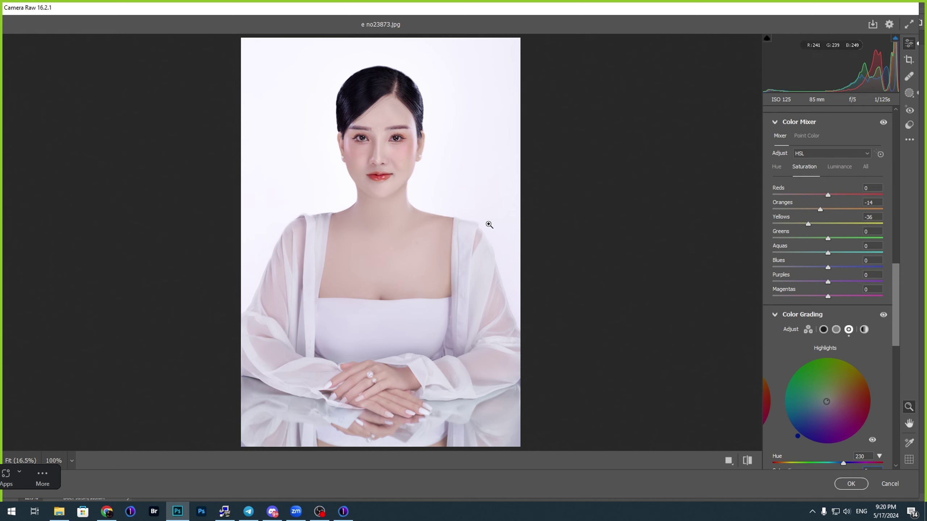
pyautogui.moveTo(452, 221); pyautogui.dragTo(450, 220)
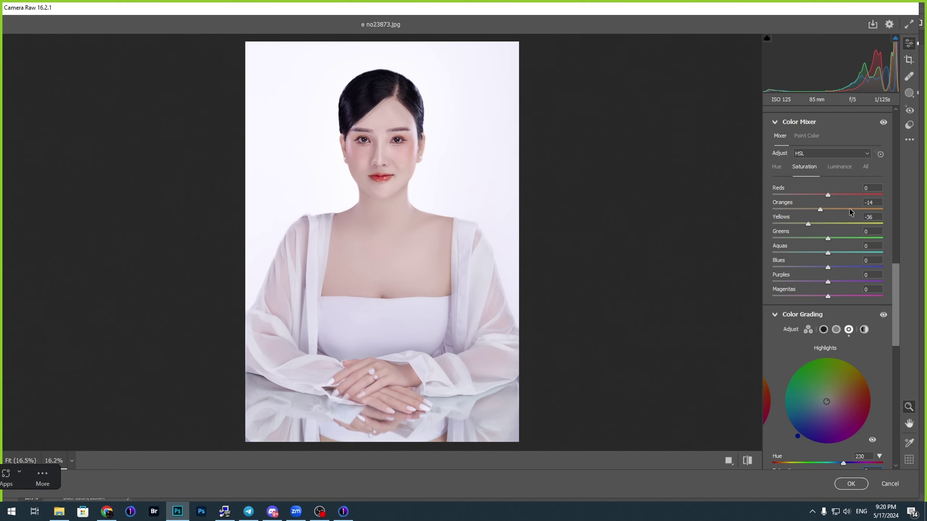
pyautogui.click(839, 167)
pyautogui.moveTo(846, 272); pyautogui.dragTo(824, 280)
pyautogui.click(804, 166)
pyautogui.scroll(-3, 489, 266)
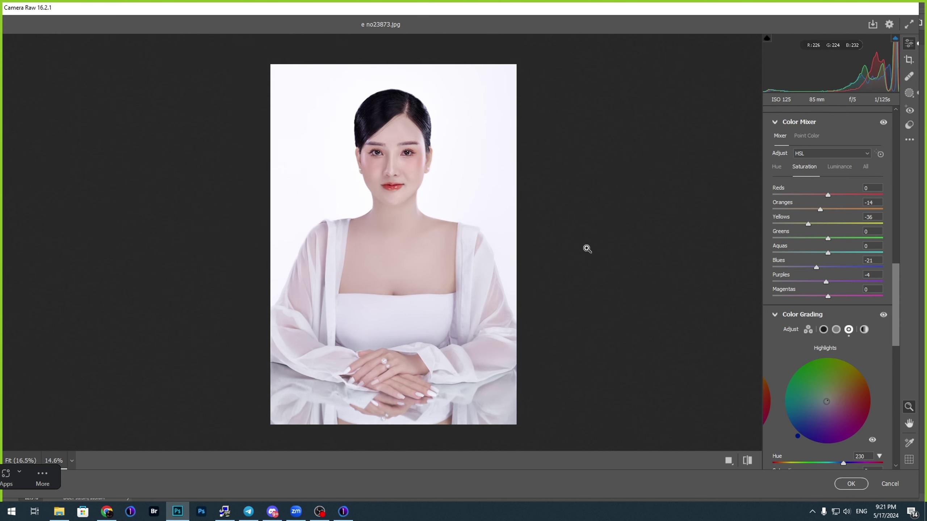
# Step: Set the Whites to +10 in the Light adjustments
pyautogui.moveTo(897, 287); pyautogui.dragTo(906, 125)
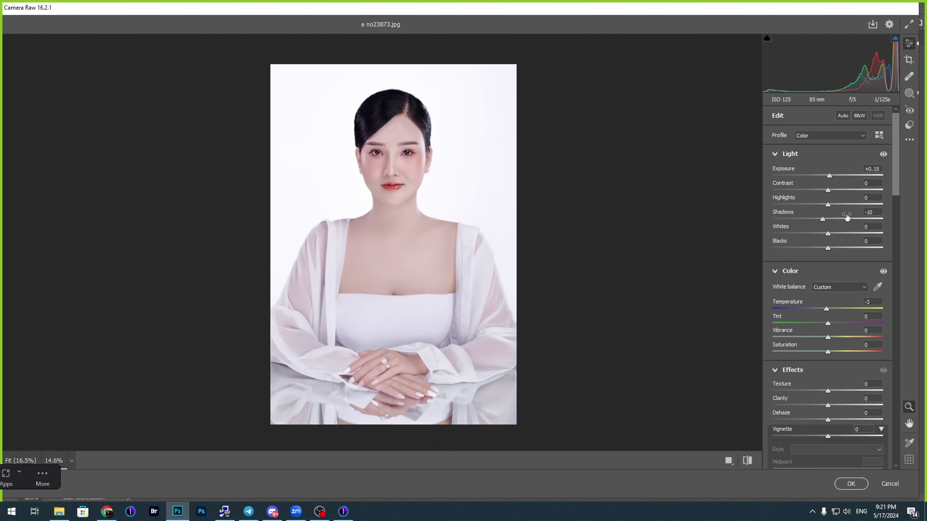
pyautogui.moveTo(839, 232); pyautogui.dragTo(835, 236)
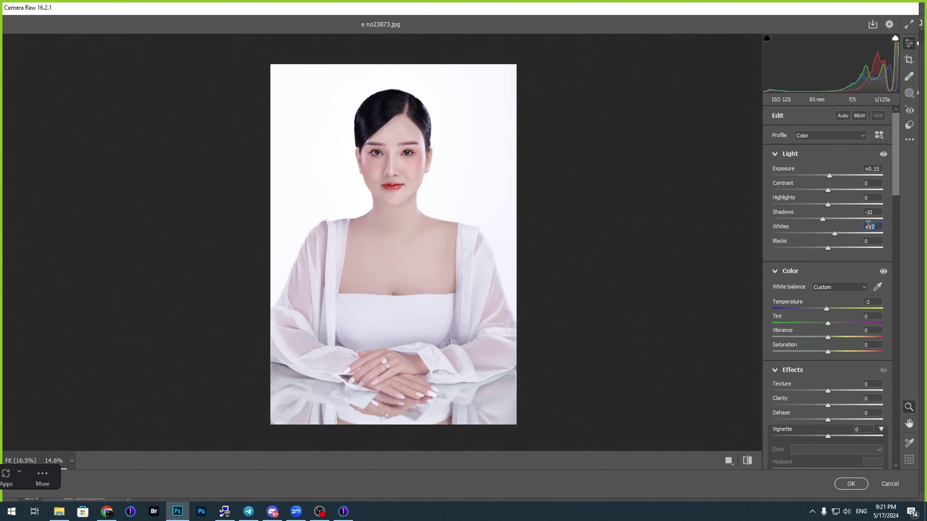
pyautogui.write('10')
pyautogui.scroll(1, 421, 220)
# Step: Compare the portrait before and after the adjustments, and apply the Camera Raw edits
pyautogui.press('q')
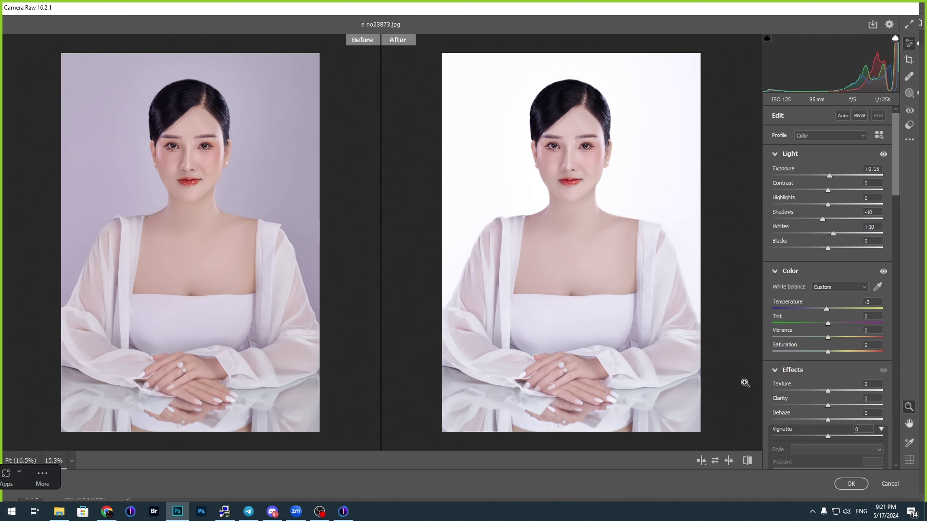
pyautogui.click(555, 167)
pyautogui.click(556, 168)
pyautogui.click(594, 184)
pyautogui.press('Return')
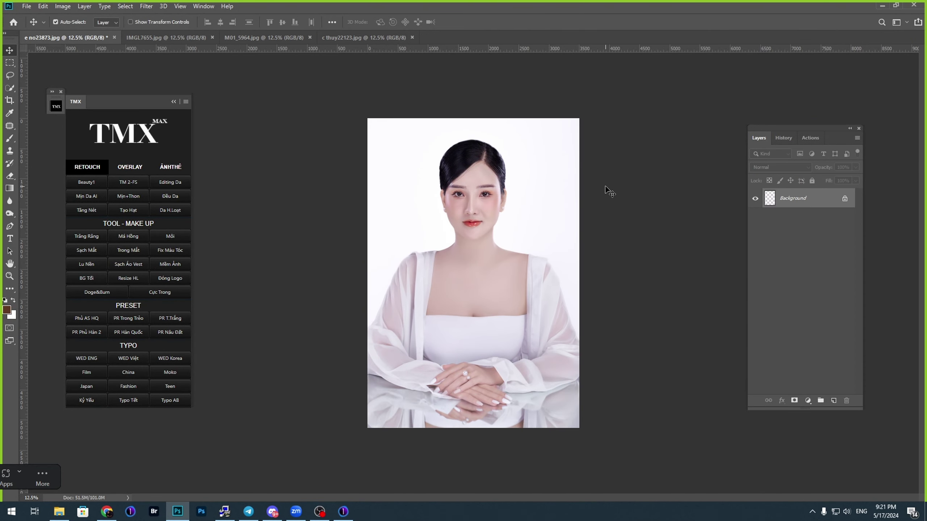
# Step: Save the retouched portrait, copy its entire canvas and clear the selection
pyautogui.hotkey('ctrl', 's')
pyautogui.hotkey('ctrl', 'a')
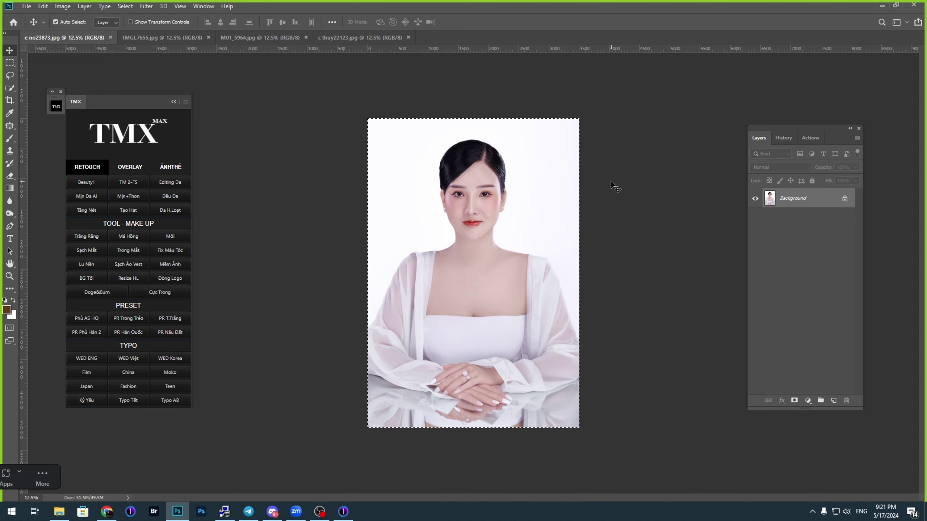
pyautogui.hotkey('ctrl', 'd')
# Step: Revert the document to its original opening snapshot in the history
pyautogui.click(783, 138)
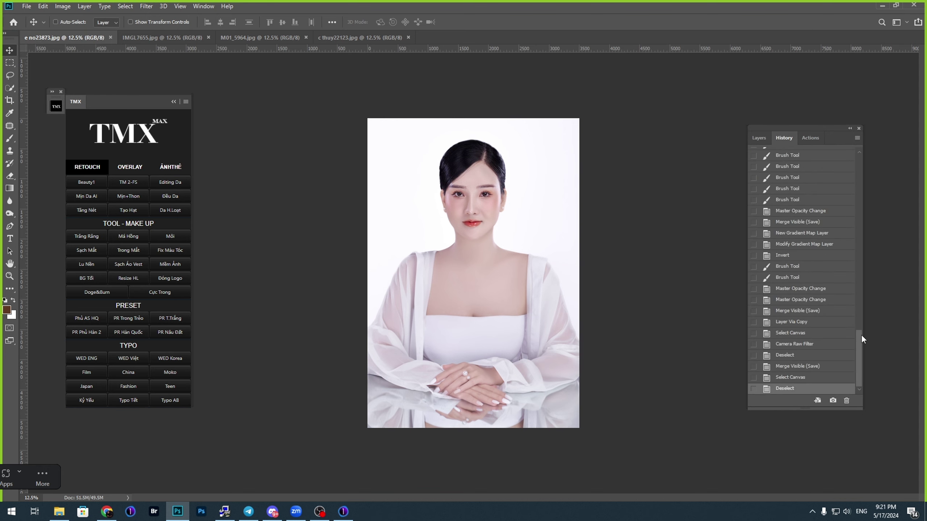
pyautogui.moveTo(862, 339); pyautogui.dragTo(862, 161)
pyautogui.click(821, 161)
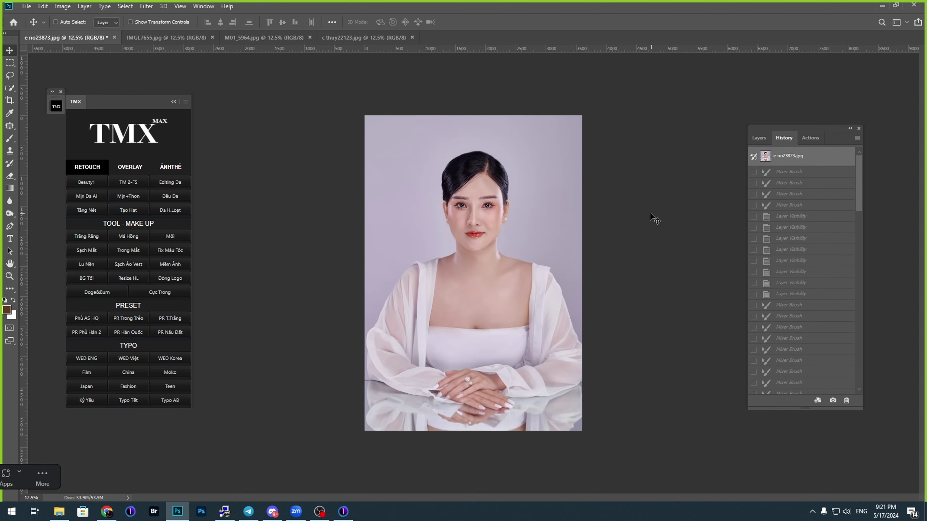
# Step: Extend the canvas with the Crop tool to make room for a second portrait beside the original
pyautogui.press('c')
pyautogui.moveTo(588, 274); pyautogui.dragTo(628, 270)
pyautogui.press('Return')
# Step: Paste the retouched portrait, align it against the original's right edge and scale it to about 102% to match the canvas height
pyautogui.hotkey('ctrl', 'v')
pyautogui.hotkey('ctrl', 't')
pyautogui.press('Left')
pyautogui.press('Left')
pyautogui.press('Left')
pyautogui.press('Left')
pyautogui.press('Left')
pyautogui.press('Left')
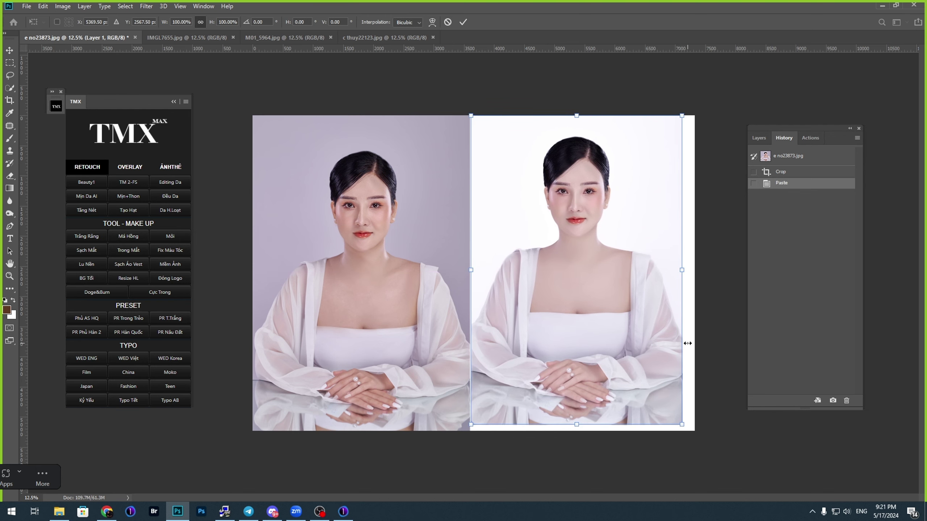
pyautogui.moveTo(684, 425); pyautogui.dragTo(687, 432)
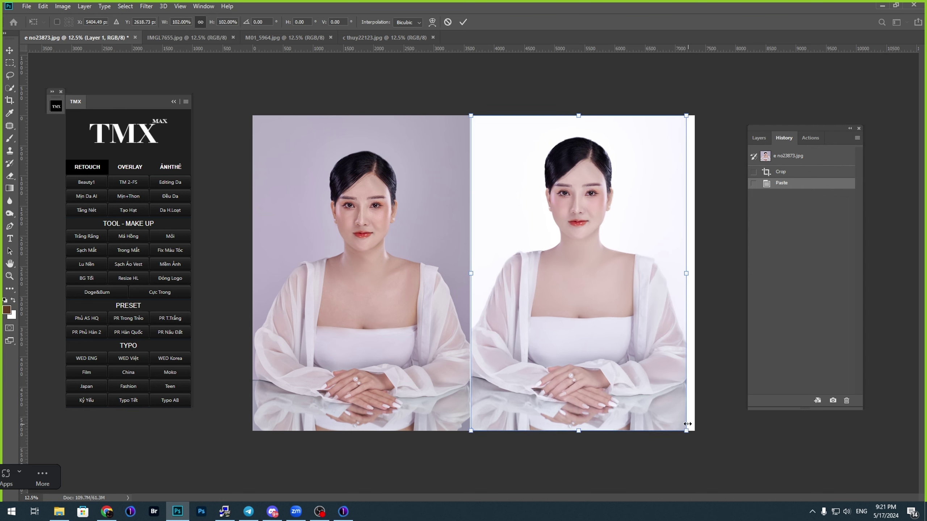
pyautogui.press('Left')
pyautogui.press('Return')
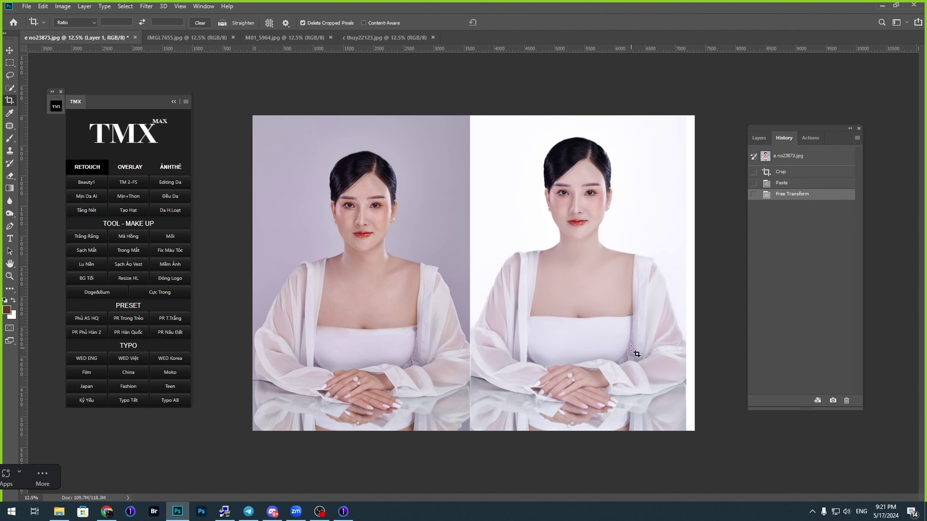
# Step: Crop off the blank strip beside the retouched portrait, and merge the visible layers
pyautogui.moveTo(694, 274); pyautogui.dragTo(691, 274)
pyautogui.press('Return')
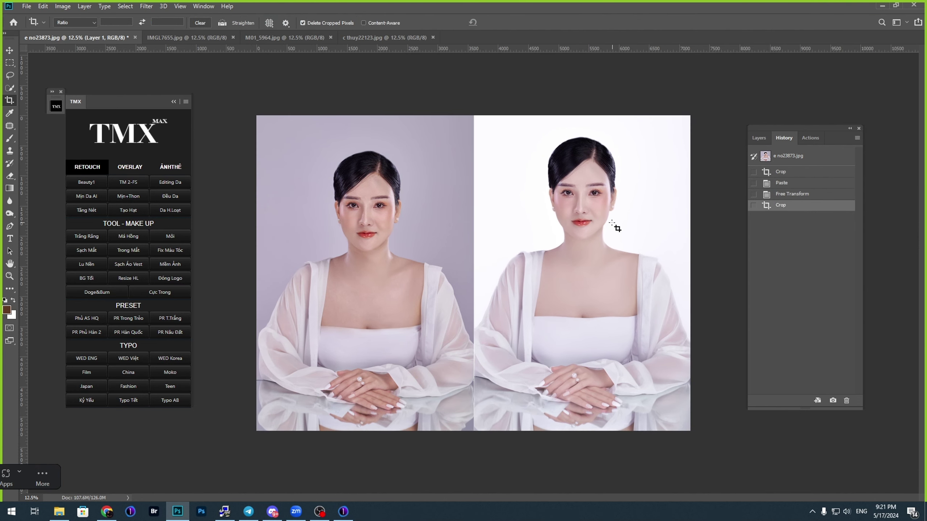
pyautogui.moveTo(587, 199); pyautogui.dragTo(671, 203)
pyautogui.moveTo(666, 201); pyautogui.dragTo(644, 209)
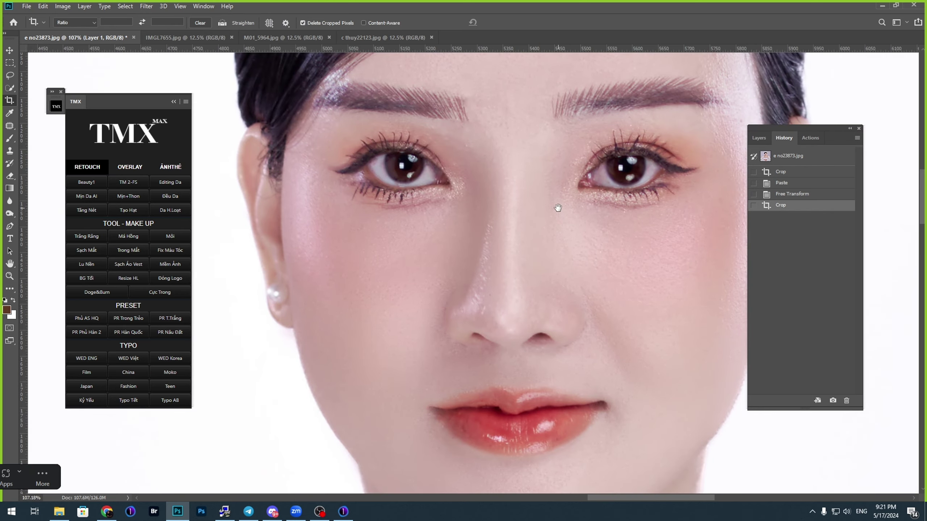
pyautogui.hotkey('ctrl', '0')
pyautogui.hotkey('ctrl', 'shift', 'e')
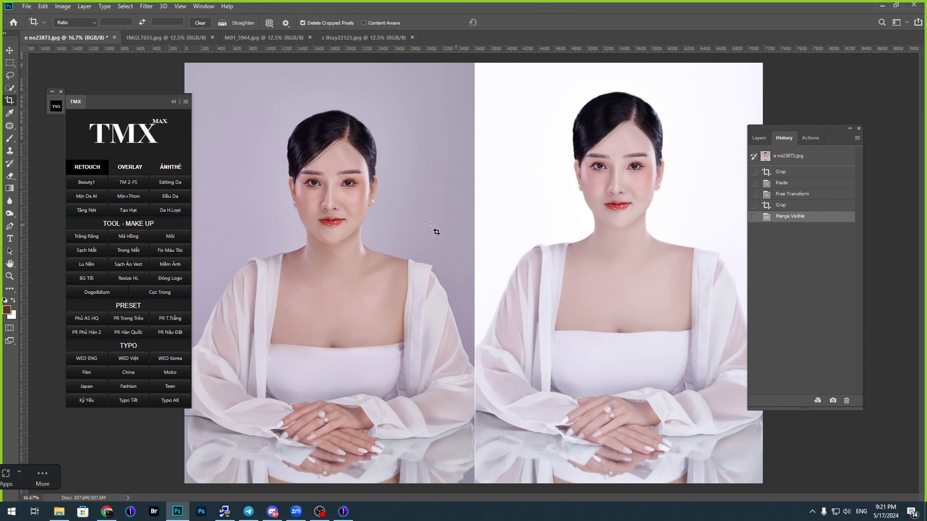
# Step: Run the Trắng Răng whitening action, and paint its mask over the first eye of the retouched face with a smaller brush
pyautogui.click(96, 237)
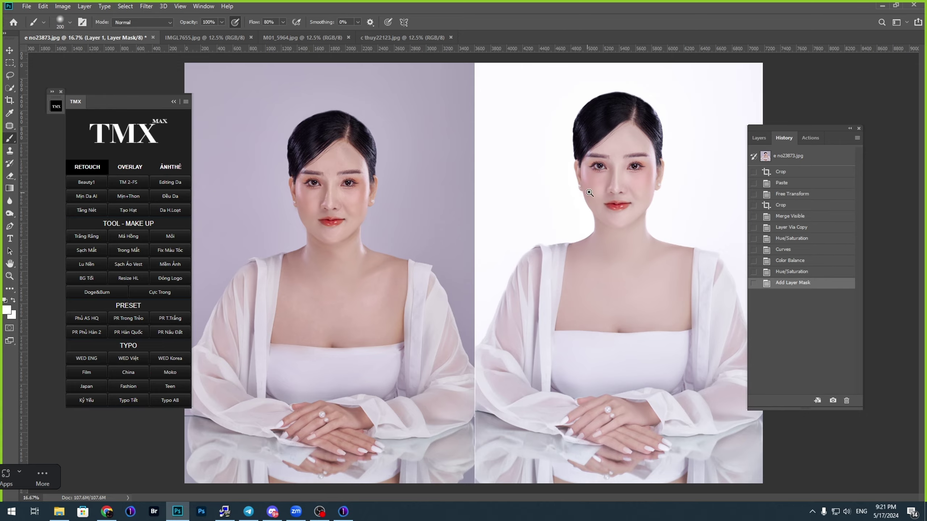
pyautogui.moveTo(605, 161); pyautogui.dragTo(694, 164)
pyautogui.moveTo(686, 168); pyautogui.dragTo(653, 177)
pyautogui.rightClick(514, 253)
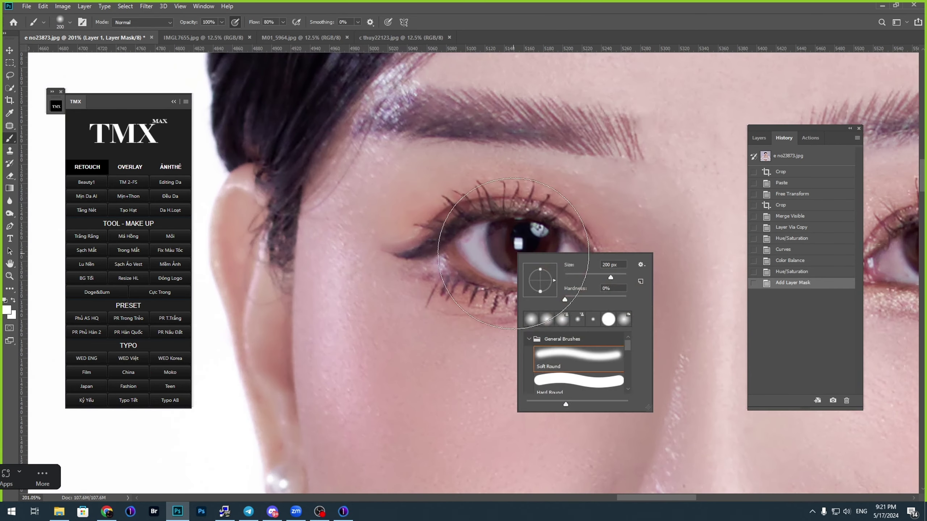
pyautogui.click(577, 277)
pyautogui.moveTo(480, 231)
pyautogui.mouseDown()
pyautogui.moveTo(470, 247)
pyautogui.moveTo(508, 277)
pyautogui.moveTo(548, 277)
pyautogui.moveTo(571, 252)
pyautogui.moveTo(560, 268)
pyautogui.moveTo(525, 254)
pyautogui.moveTo(593, 249)
pyautogui.mouseUp()
# Step: Continue whitening the eyes of the retouched face through the mask, finishing with a 9 px soft round brush
pyautogui.hscroll(5, 542, 263)
pyautogui.moveTo(598, 258)
pyautogui.mouseDown()
pyautogui.moveTo(635, 269)
pyautogui.moveTo(689, 240)
pyautogui.moveTo(685, 227)
pyautogui.moveTo(669, 264)
pyautogui.moveTo(692, 251)
pyautogui.moveTo(697, 230)
pyautogui.moveTo(675, 252)
pyautogui.moveTo(725, 287)
pyautogui.moveTo(673, 265)
pyautogui.mouseUp()
pyautogui.rightClick(672, 265)
pyautogui.click(725, 289)
pyautogui.press('Return')
pyautogui.moveTo(224, 257)
pyautogui.mouseDown()
pyautogui.moveTo(450, 297)
pyautogui.moveTo(465, 310)
pyautogui.mouseUp()
# Step: Try the eye-whitening layer at 50% opacity, and restore it to full opacity
pyautogui.hotkey('ctrl', '-')
pyautogui.scroll(-4, 474, 287)
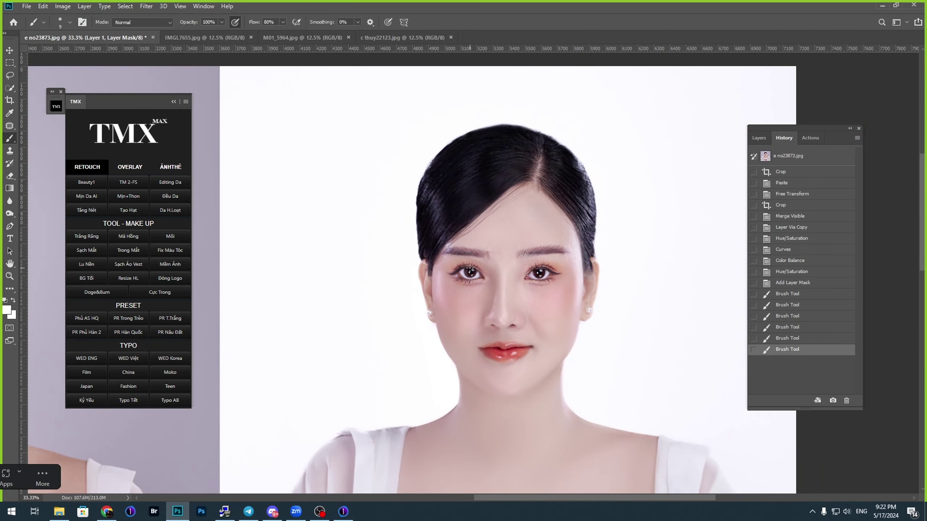
pyautogui.press('5')
pyautogui.hotkey('ctrl', '+')
pyautogui.hotkey('ctrl', '-')
pyautogui.press('v')
pyautogui.press('5')
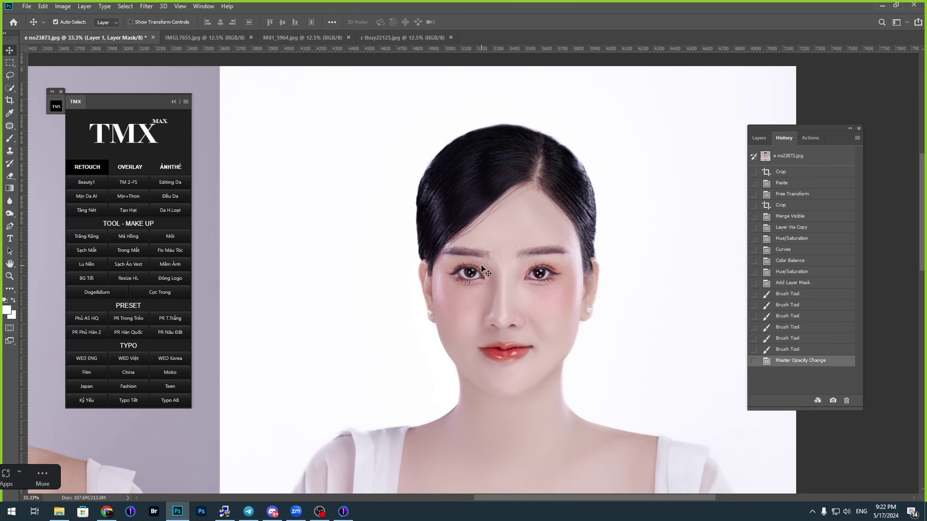
pyautogui.hotkey('ctrl', '-')
pyautogui.hotkey('ctrl', '-')
pyautogui.hotkey('ctrl', '+')
pyautogui.scroll(-2, 481, 264)
pyautogui.press('0')
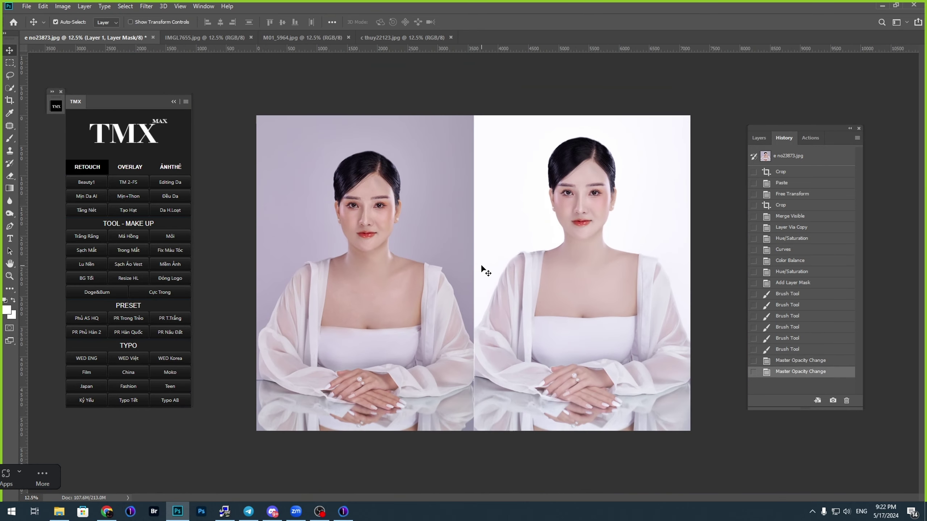
# Step: Merge the visible layers and save the side-by-side comparison
pyautogui.hotkey('ctrl', 'shift', 'e')
pyautogui.hotkey('ctrl', 's')
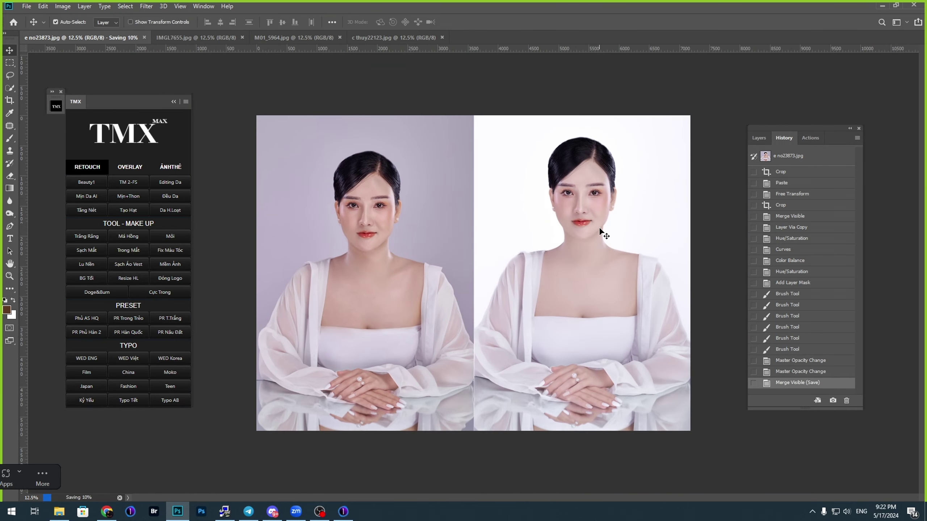
# Step: Select the retouched half of the image, and brighten it by slightly lowering the Levels white input
pyautogui.press('m')
pyautogui.moveTo(715, 114); pyautogui.dragTo(474, 450)
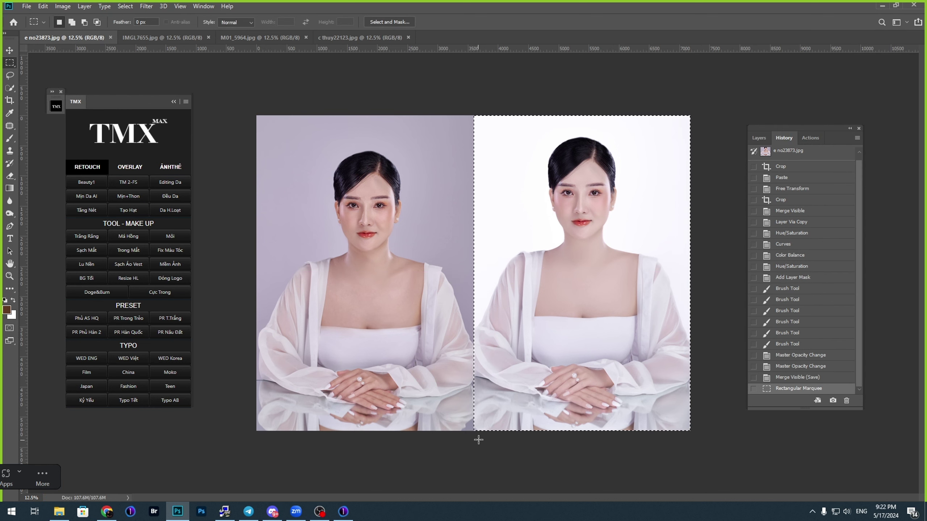
pyautogui.hotkey('ctrl', 'l')
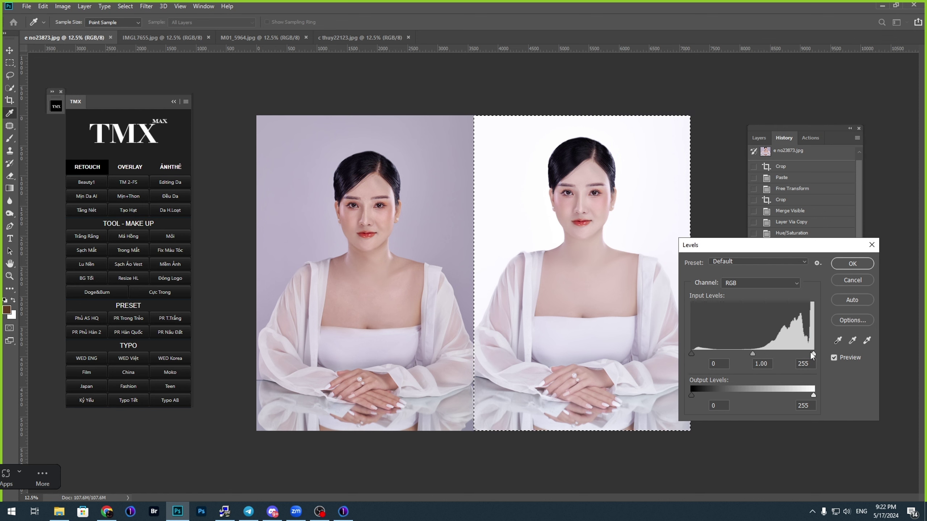
pyautogui.moveTo(813, 354); pyautogui.dragTo(810, 352)
pyautogui.press('Return')
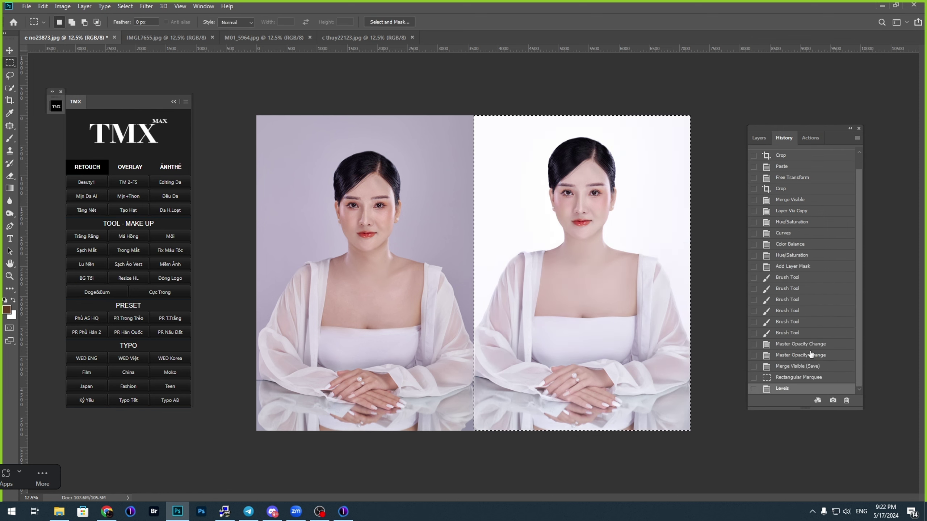
# Step: Fade the Levels adjustment to 30% opacity in Normal mode
pyautogui.hotkey('ctrl', 'shift', 'f')
pyautogui.write('50')
pyautogui.press('Return')
pyautogui.hotkey('ctrl', 'shift', 'f')
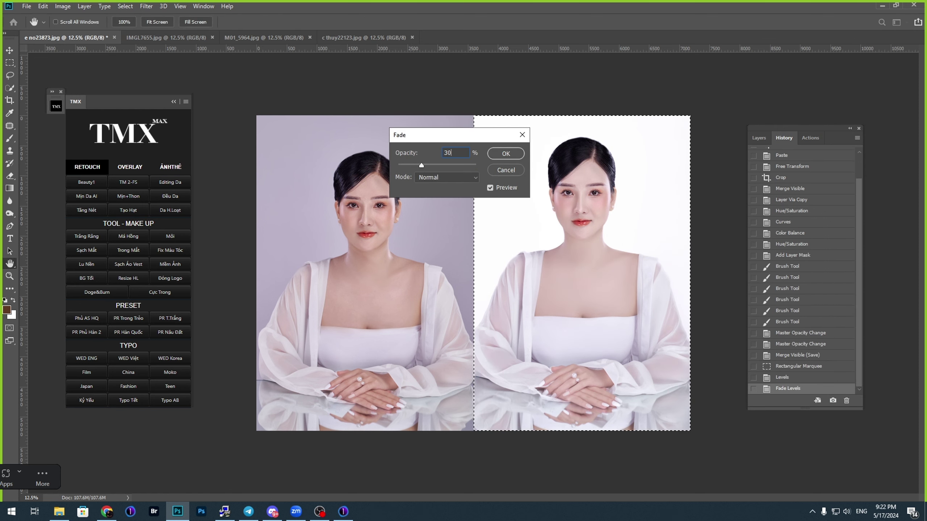
pyautogui.press('Return')
# Step: Deselect the retouched half and save the comparison image
pyautogui.hotkey('ctrl', 'd')
pyautogui.hotkey('ctrl', '-')
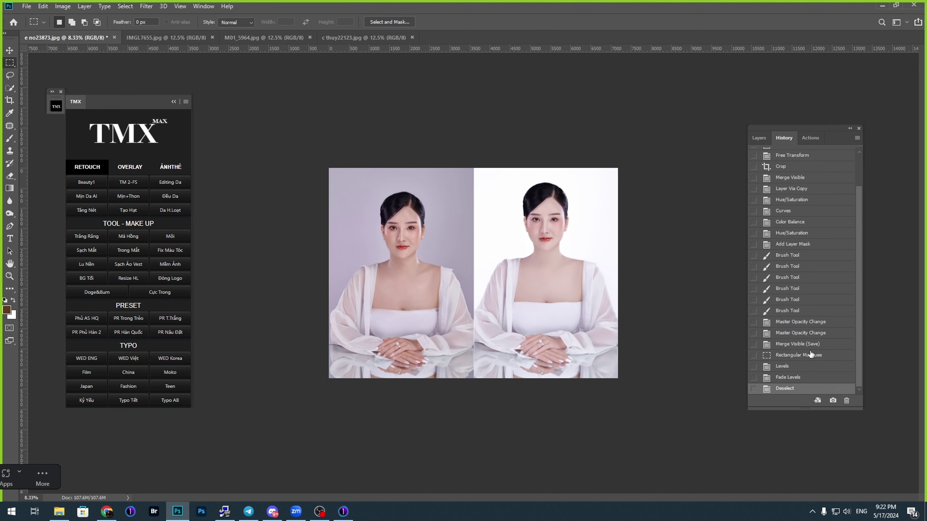
pyautogui.hotkey('ctrl', 's')
# Step: Select the area at the outer end of the eyebrow beside the hairline on the retouched face, painting a Quick Mask with a 100 px soft brush
pyautogui.moveTo(599, 272); pyautogui.dragTo(616, 293)
pyautogui.scroll(1, 615, 293)
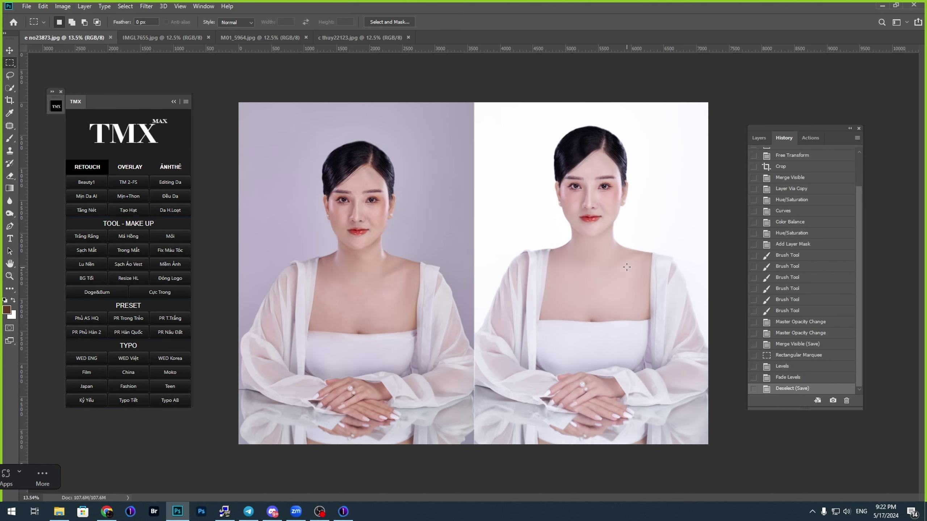
pyautogui.scroll(13, 599, 173)
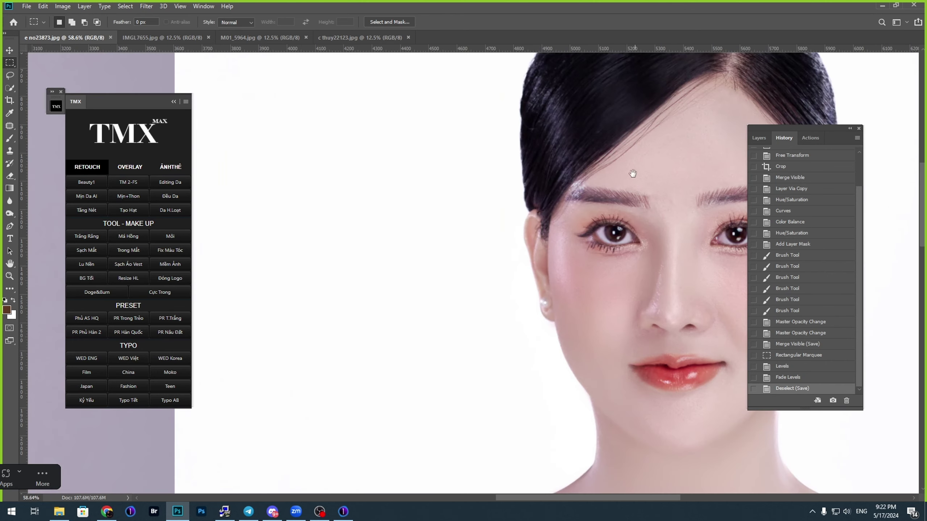
pyautogui.scroll(-4, 601, 183)
pyautogui.press('q')
pyautogui.press('b')
pyautogui.rightClick(591, 217)
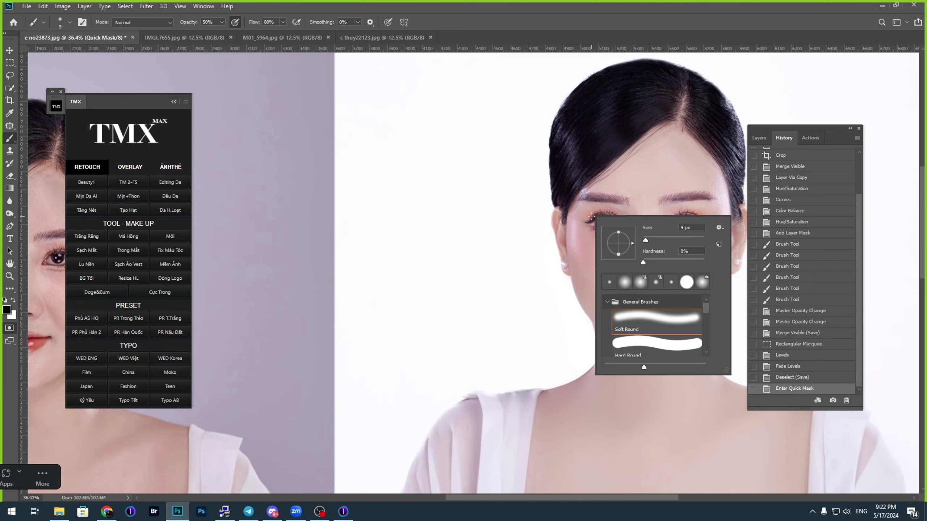
pyautogui.click(655, 240)
pyautogui.click(584, 198)
pyautogui.click(583, 195)
pyautogui.click(583, 195)
pyautogui.press('q')
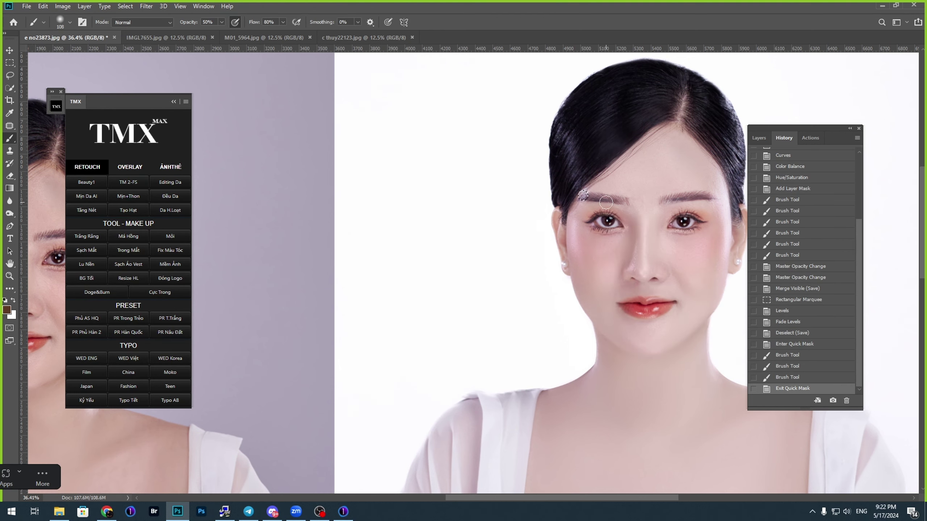
# Step: Darken the selected eyebrow area with a Levels midtone value of 0.83
pyautogui.scroll(-2, 605, 202)
pyautogui.hotkey('ctrl', 'l')
pyautogui.moveTo(762, 351); pyautogui.dragTo(759, 352)
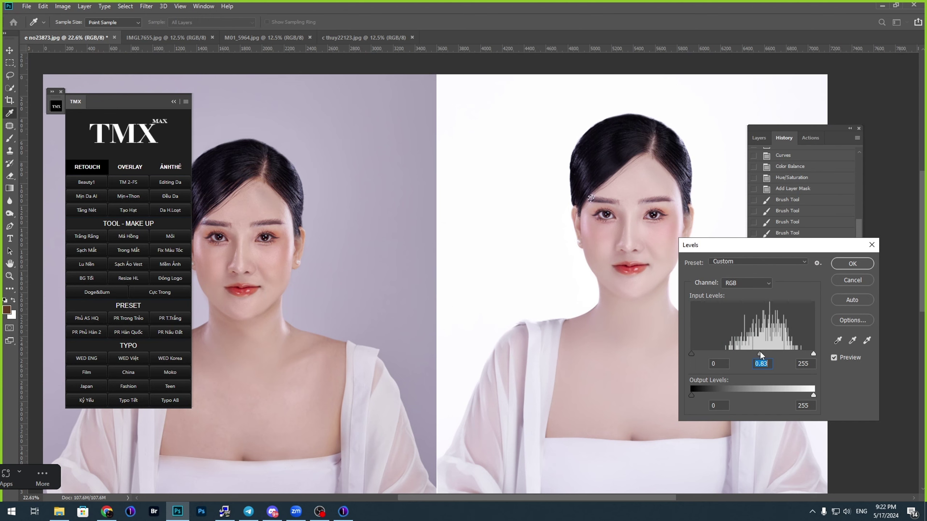
pyautogui.press('Return')
# Step: Deselect the eyebrow area and save the side-by-side comparison image
pyautogui.hotkey('ctrl', 'd')
pyautogui.scroll(-2, 702, 315)
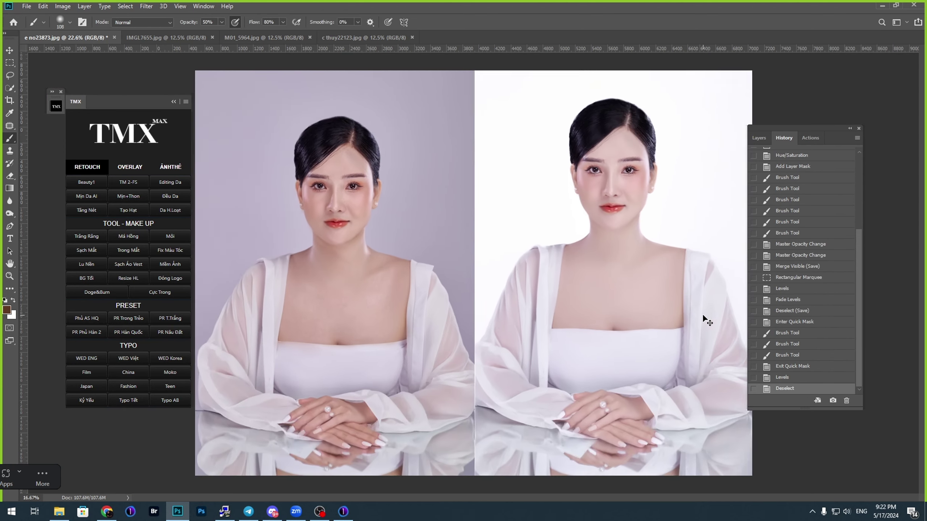
pyautogui.scroll(-1, 703, 316)
pyautogui.hotkey('ctrl', 's')
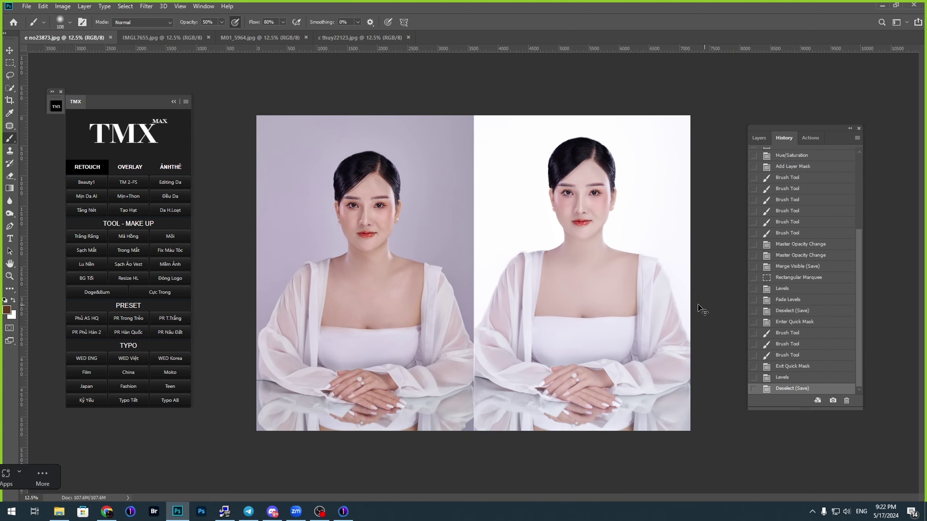
# Step: Collapse the floating Layers, History and Actions group, and move the TMX plugin window clear of the portraits
pyautogui.moveTo(837, 132); pyautogui.dragTo(850, 96)
pyautogui.click(863, 92)
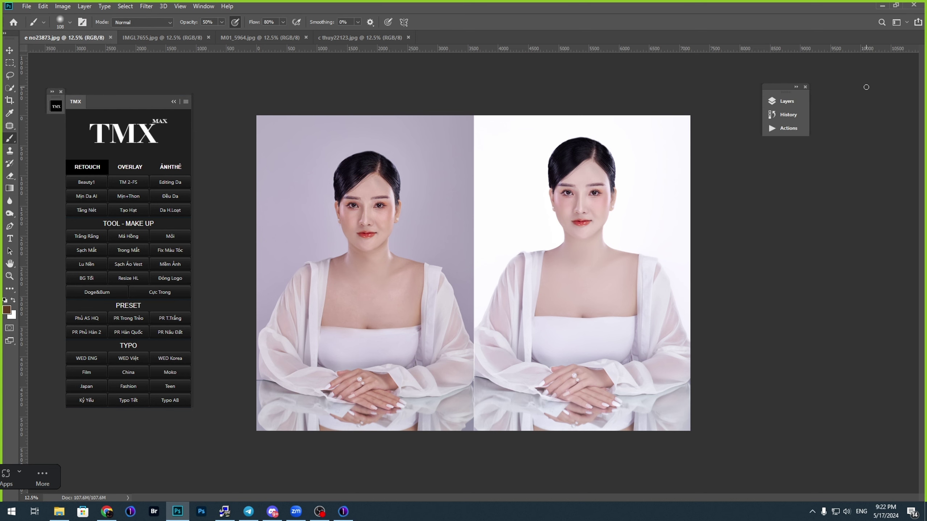
pyautogui.scroll(1, 469, 244)
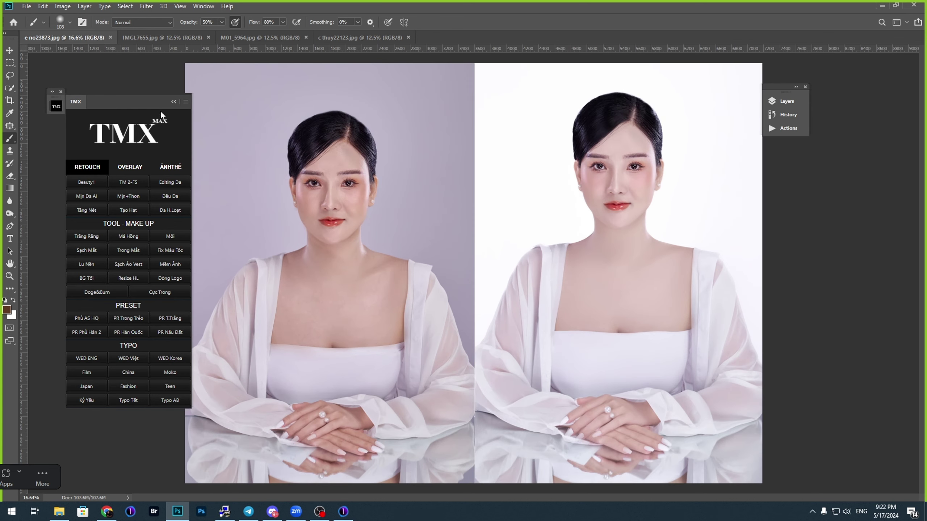
pyautogui.moveTo(151, 104); pyautogui.dragTo(114, 84)
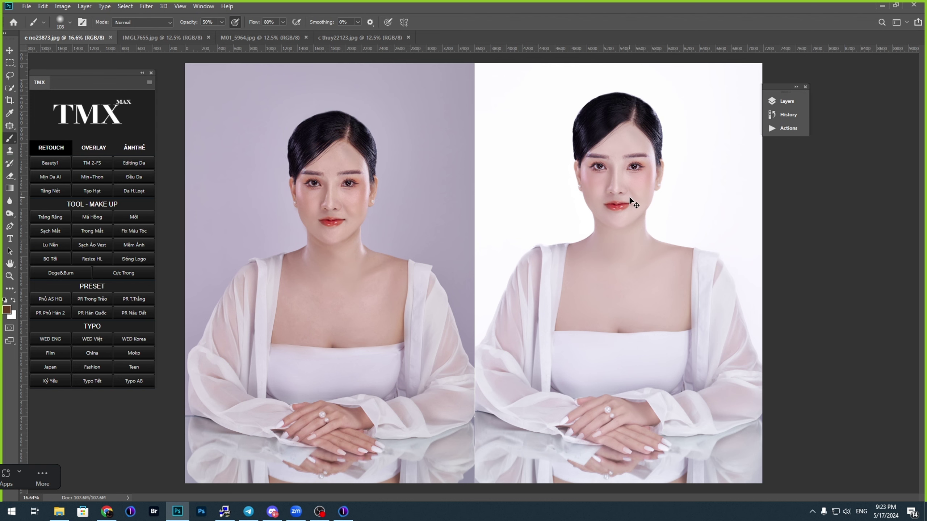
# Step: Browse the files to open from the COACHING 1 VS 1 folder down to the student's b3 > bài tập 1 folder
pyautogui.hotkey('ctrl', 'o')
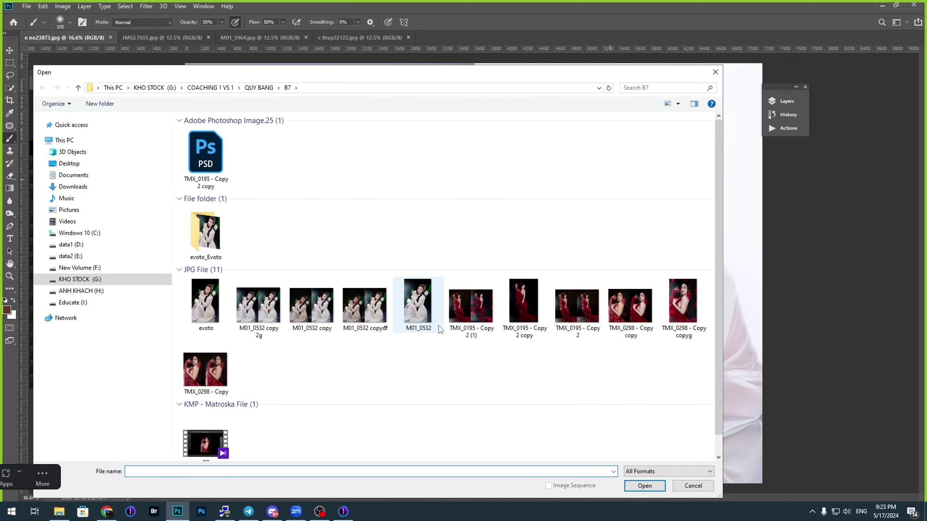
pyautogui.scroll(-1, 362, 369)
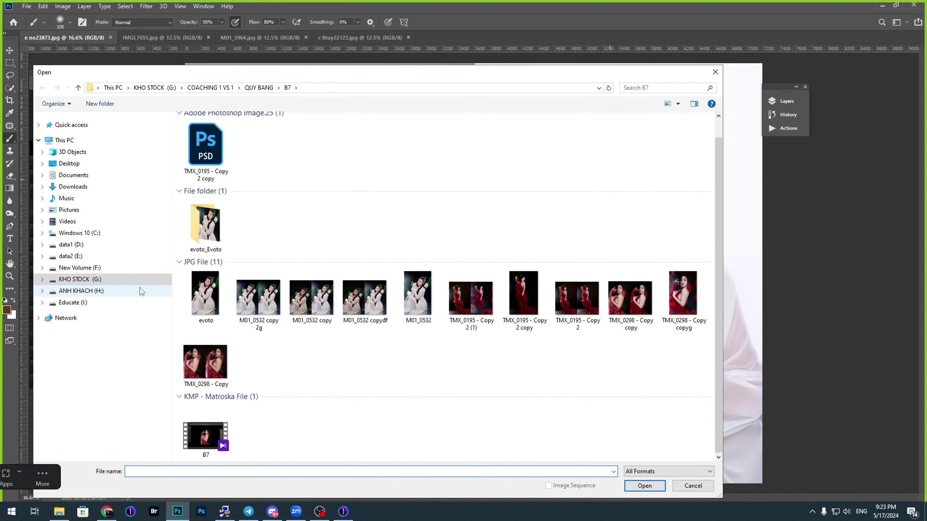
pyautogui.click(78, 85)
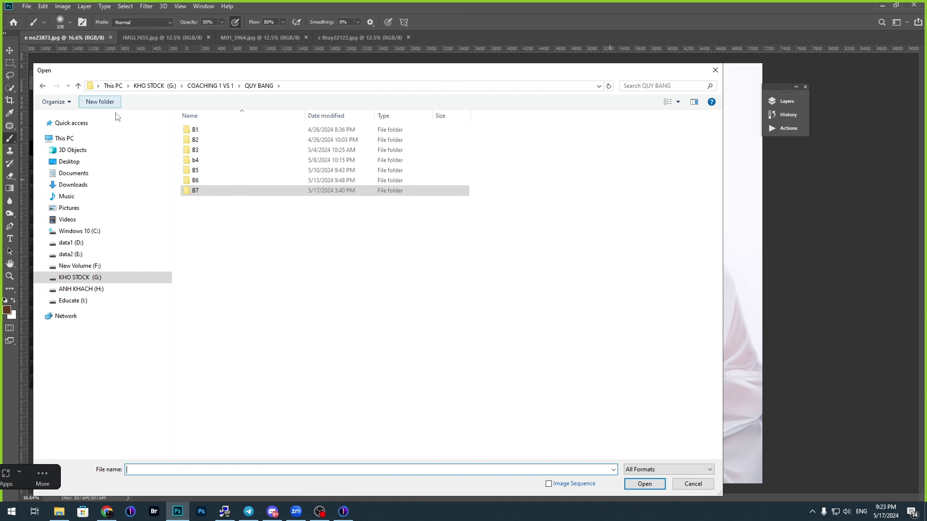
pyautogui.doubleClick(215, 191)
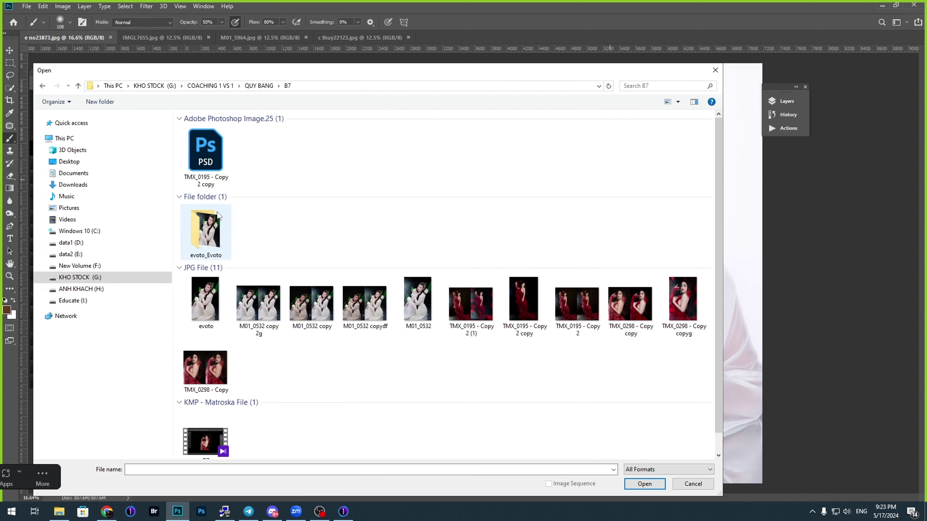
pyautogui.click(214, 87)
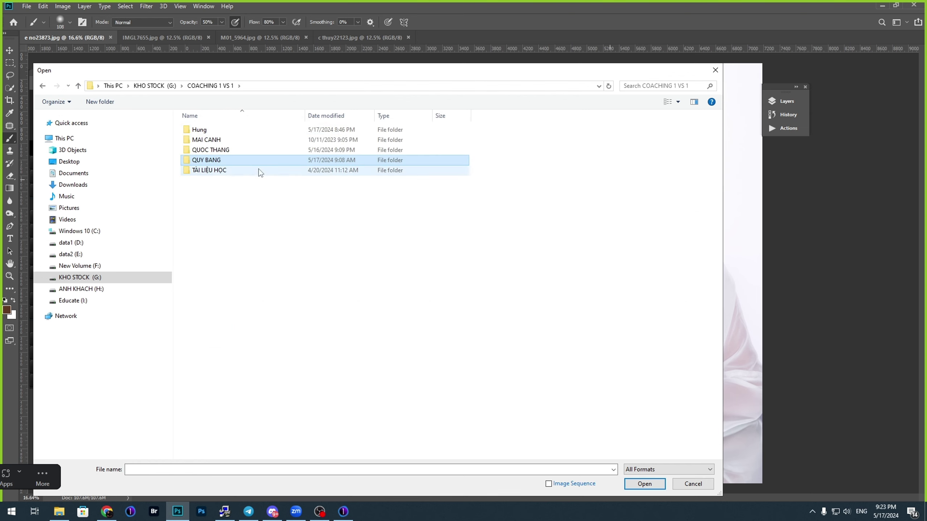
pyautogui.doubleClick(212, 130)
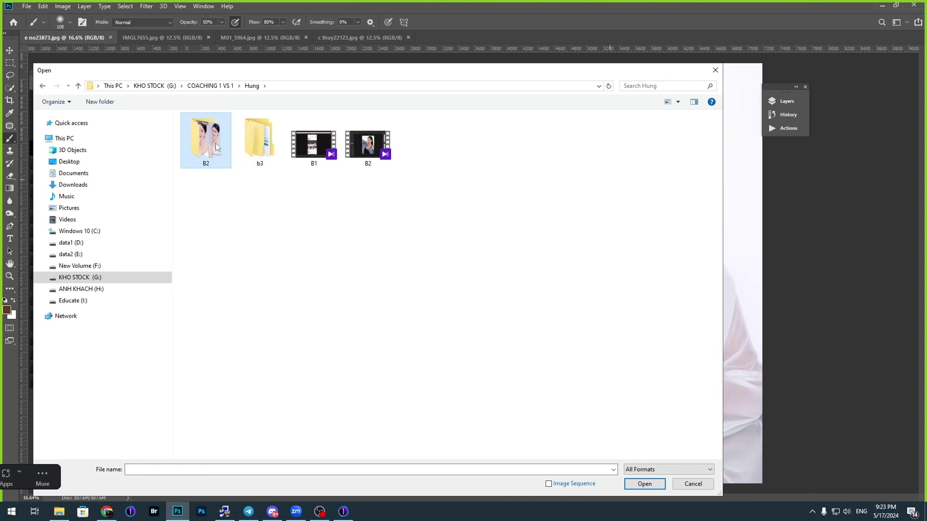
pyautogui.doubleClick(216, 144)
pyautogui.press('BackSpace')
pyautogui.doubleClick(237, 150)
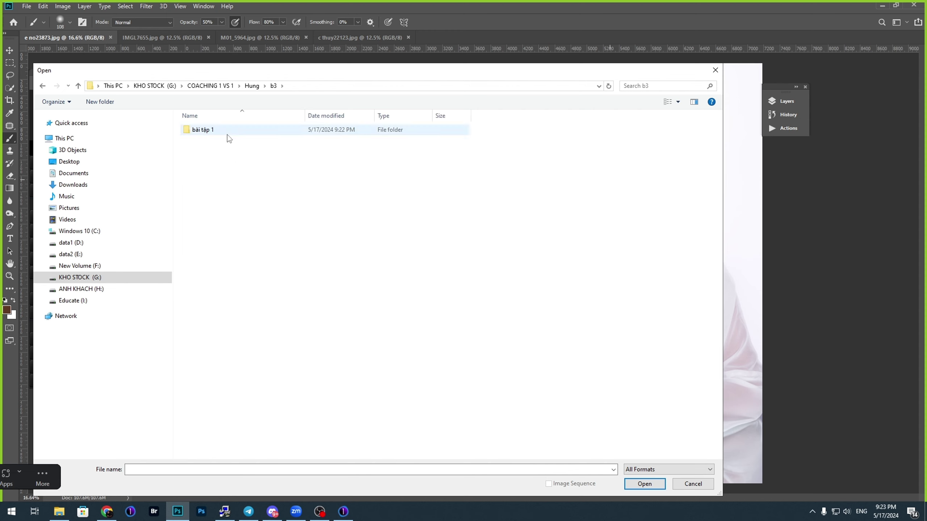
pyautogui.doubleClick(227, 133)
# Step: Attach the e no23873 comparison image to the student's Zalo chat in Chrome and send it
pyautogui.click(261, 146)
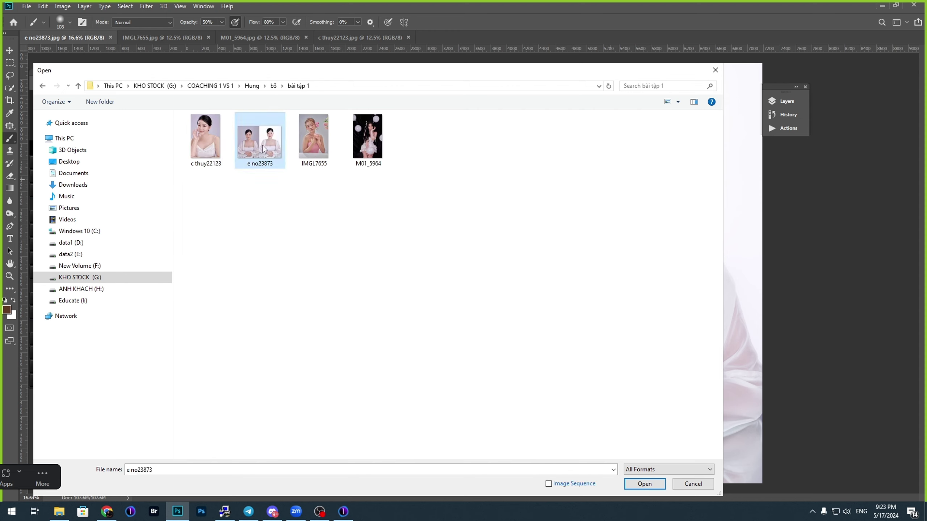
pyautogui.moveTo(262, 144); pyautogui.dragTo(418, 475)
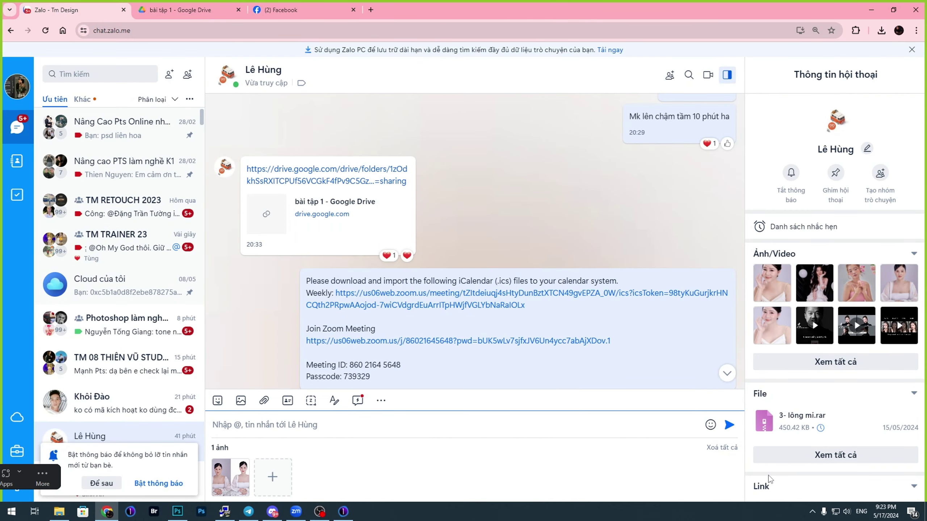
pyautogui.click(730, 427)
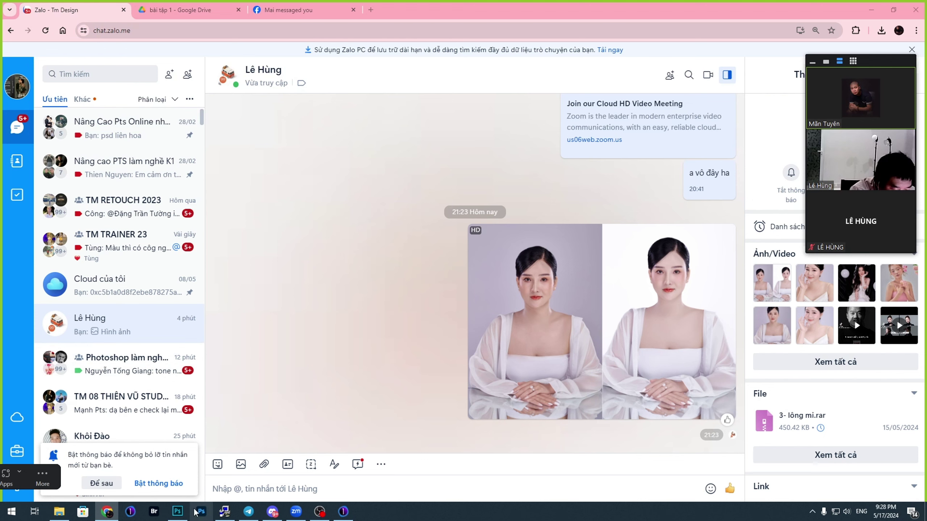
# Step: Switch back to Photoshop, open e no23873, and examine the unretouched face against the retouched one
pyautogui.click(172, 511)
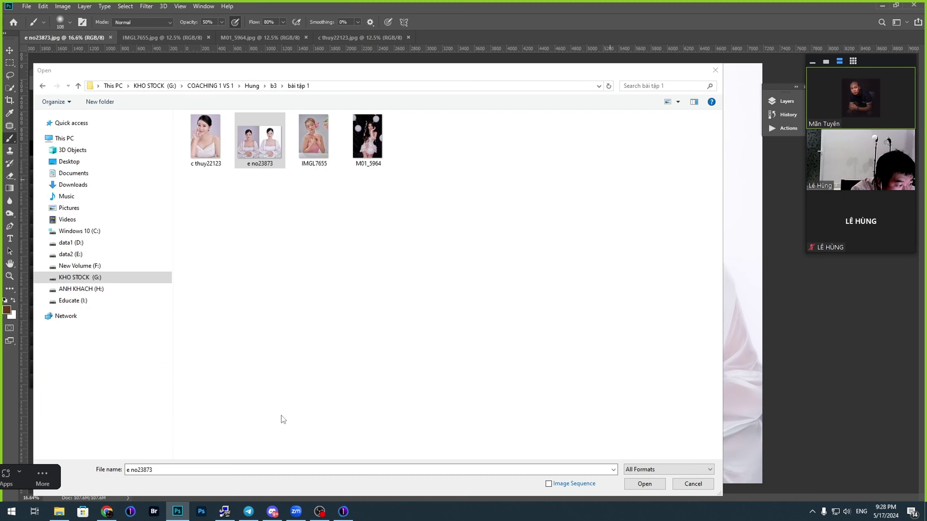
pyautogui.click(644, 484)
pyautogui.scroll(3, 335, 202)
pyautogui.scroll(3, 335, 202)
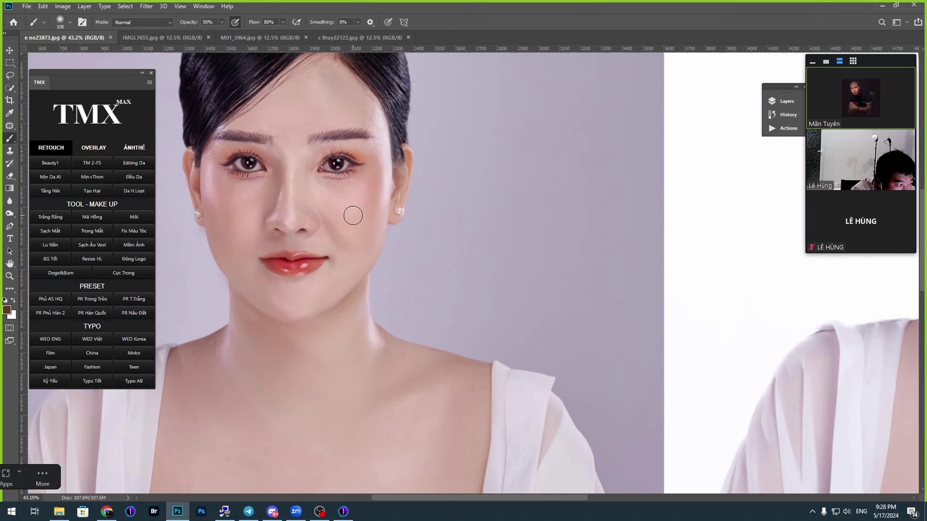
pyautogui.moveTo(327, 213); pyautogui.dragTo(433, 237)
pyautogui.scroll(-2, 439, 239)
pyautogui.scroll(-3, 439, 239)
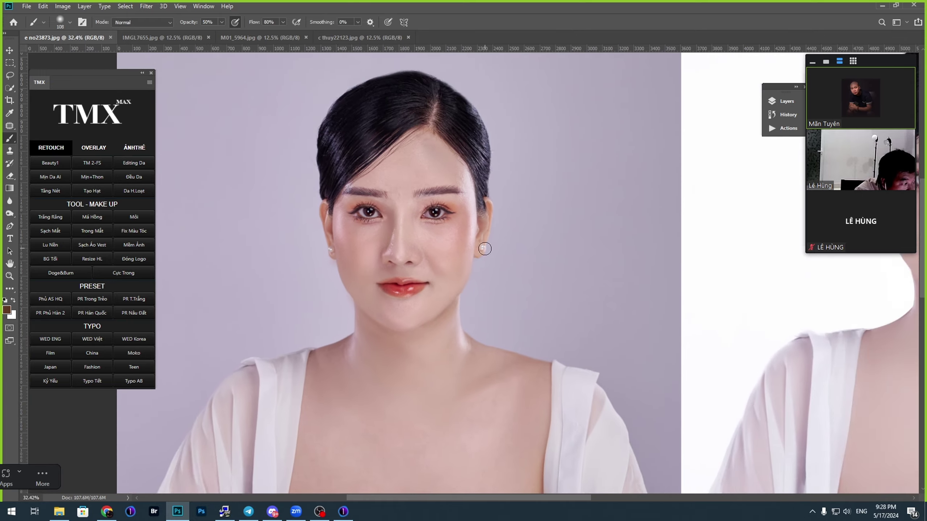
pyautogui.moveTo(598, 286); pyautogui.dragTo(349, 247)
pyautogui.moveTo(414, 275); pyautogui.dragTo(527, 288)
pyautogui.hotkey('ctrl', 'r')
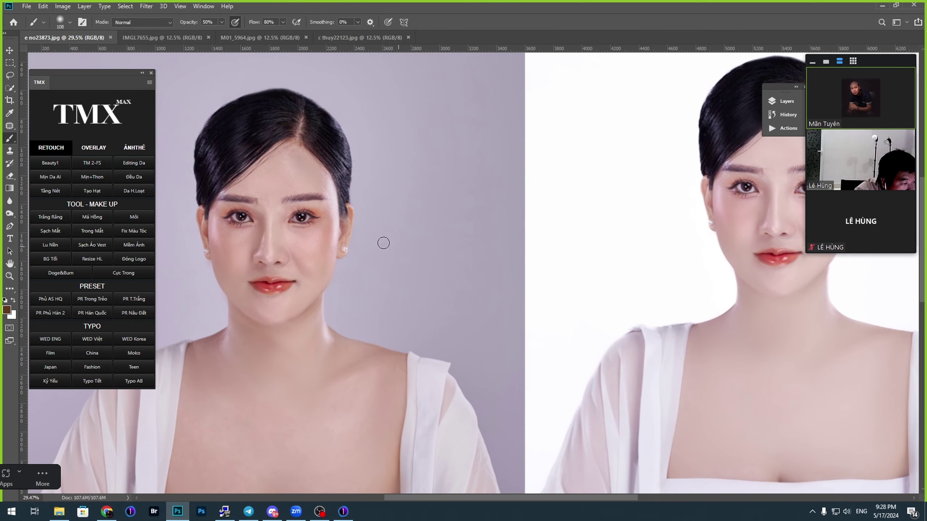
# Step: Examine the forehead, eyebrows and eye makeup on the unretouched face up close
pyautogui.scroll(4, 294, 237)
pyautogui.moveTo(286, 266)
pyautogui.mouseDown()
pyautogui.moveTo(395, 229)
pyautogui.moveTo(399, 254)
pyautogui.mouseUp()
pyautogui.scroll(-3, 395, 240)
pyautogui.scroll(-2, 396, 240)
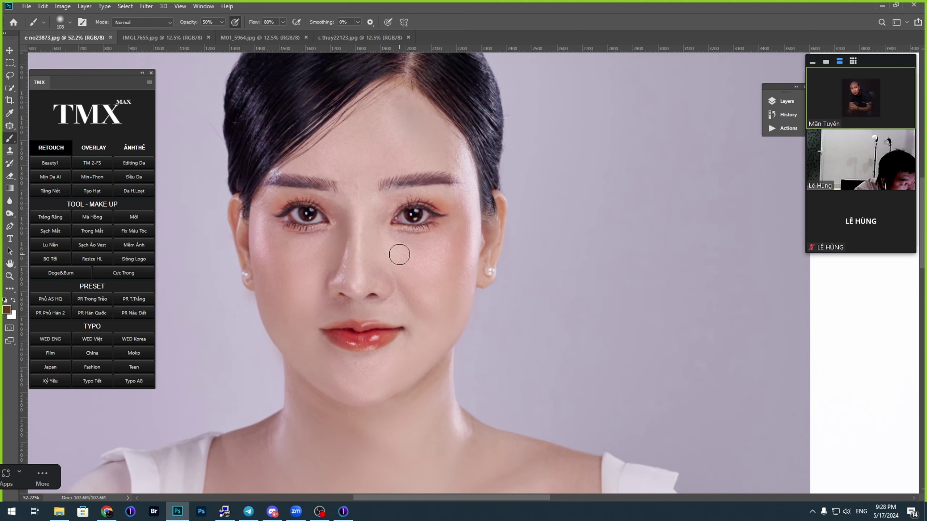
pyautogui.scroll(1, 435, 282)
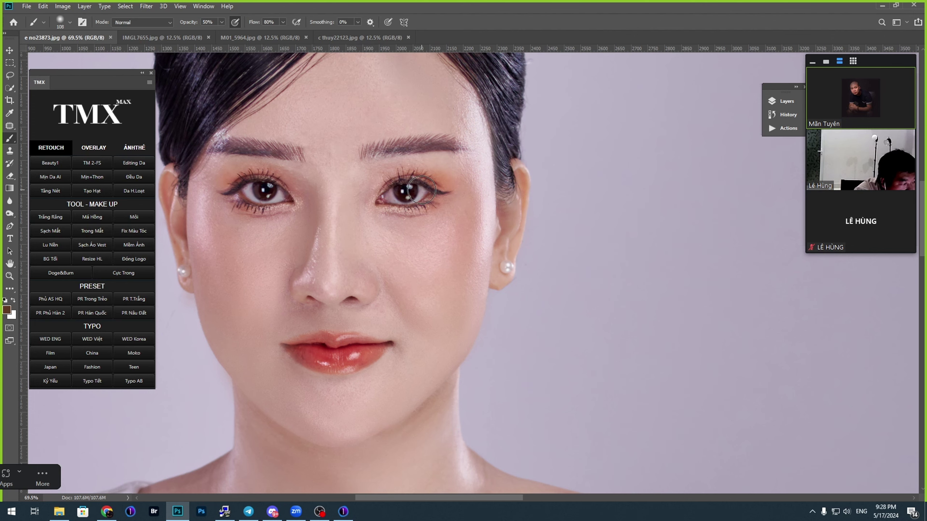
pyautogui.moveTo(372, 151); pyautogui.dragTo(389, 258)
pyautogui.scroll(5, 325, 246)
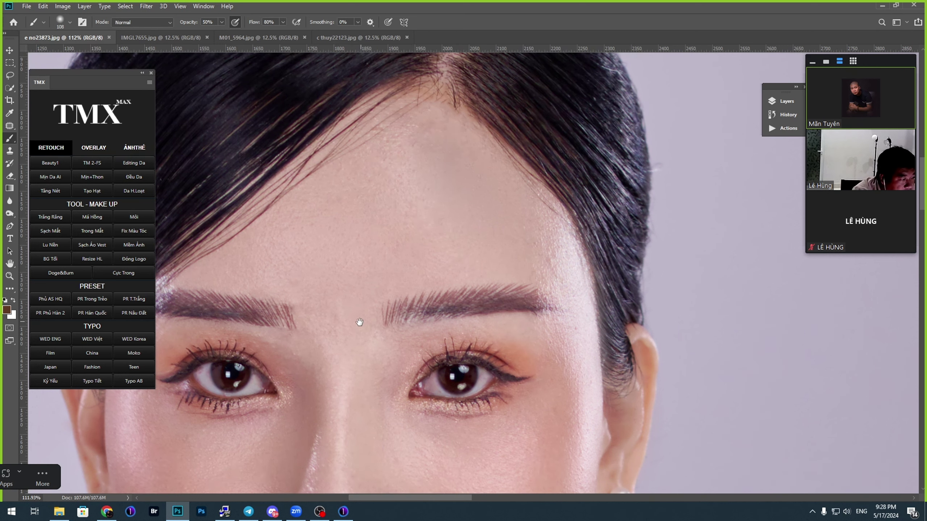
pyautogui.moveTo(360, 323)
pyautogui.mouseDown()
pyautogui.moveTo(335, 325)
pyautogui.moveTo(355, 196)
pyautogui.moveTo(376, 289)
pyautogui.mouseUp()
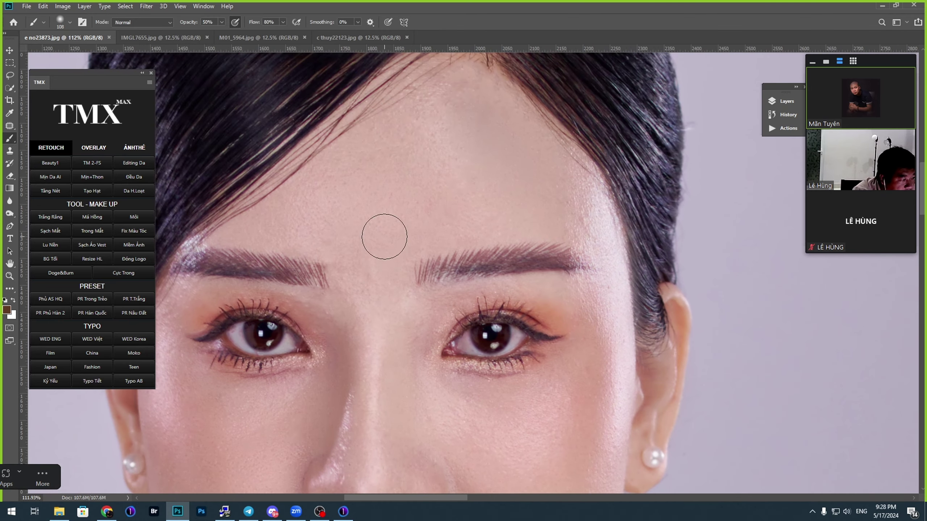
# Step: Set the soft round brush size to 152 px
pyautogui.rightClick(389, 246)
pyautogui.click(475, 269)
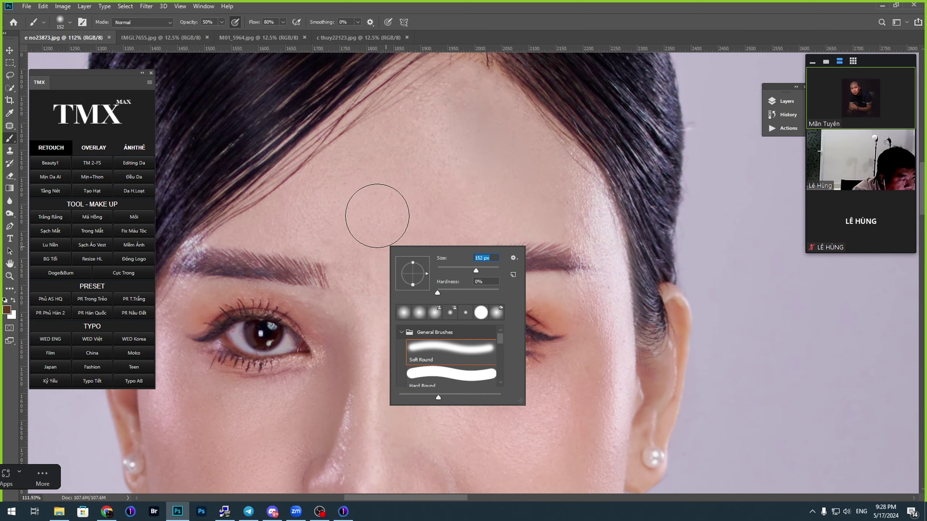
pyautogui.press('space')
pyautogui.click(354, 214)
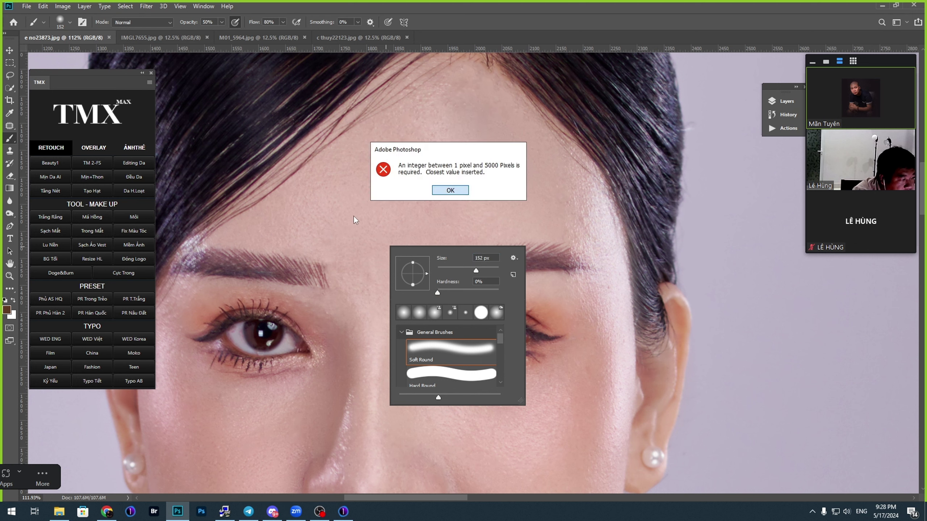
pyautogui.click(446, 191)
# Step: Examine the unretouched nose and cheeks, collapse the TMX plugin, and compare the faces in both halves
pyautogui.moveTo(355, 300); pyautogui.dragTo(381, 166)
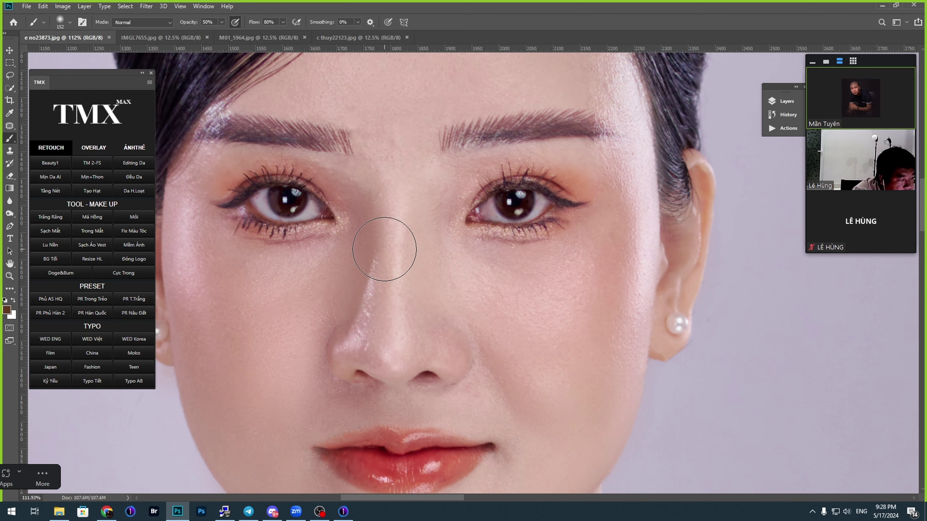
pyautogui.scroll(-3, 384, 249)
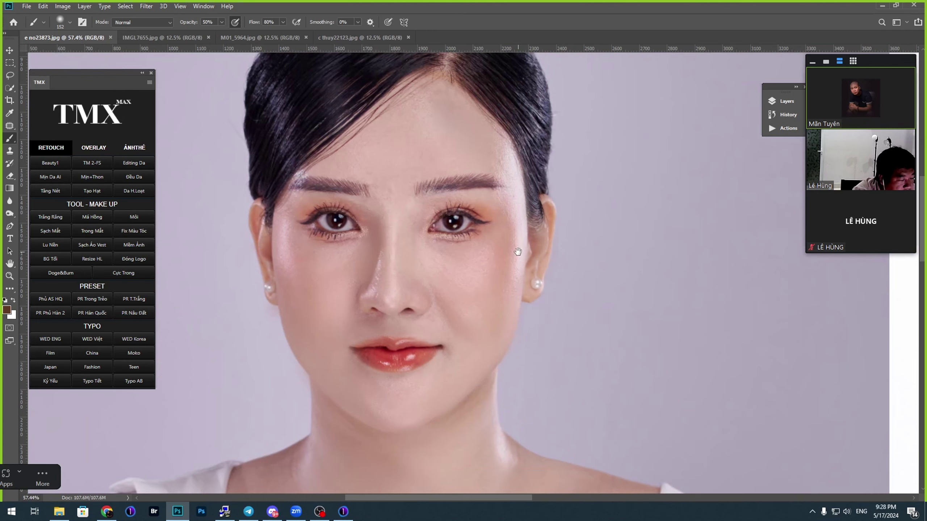
pyautogui.click(141, 74)
pyautogui.moveTo(526, 231); pyautogui.dragTo(318, 256)
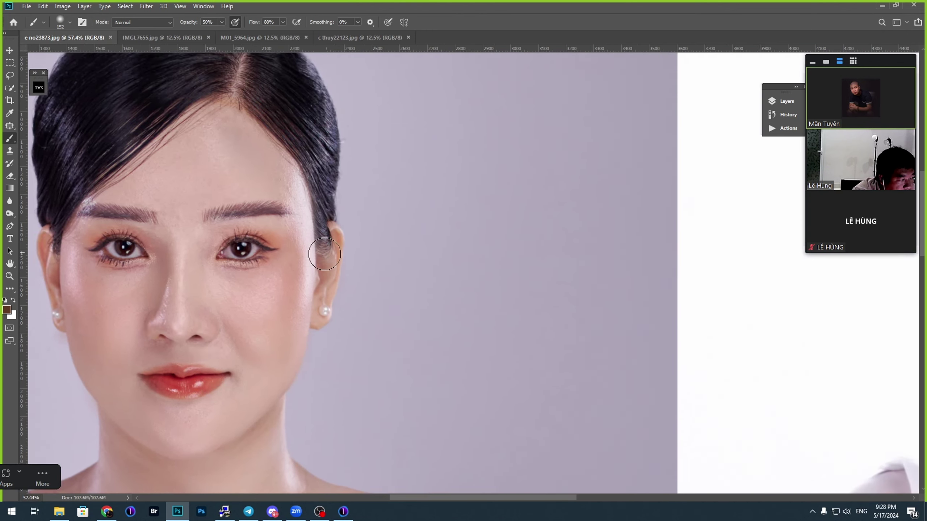
pyautogui.scroll(-1, 343, 262)
pyautogui.moveTo(532, 294); pyautogui.dragTo(394, 292)
pyautogui.scroll(-2, 392, 291)
pyautogui.scroll(-1, 436, 296)
pyautogui.hscroll(3, 462, 281)
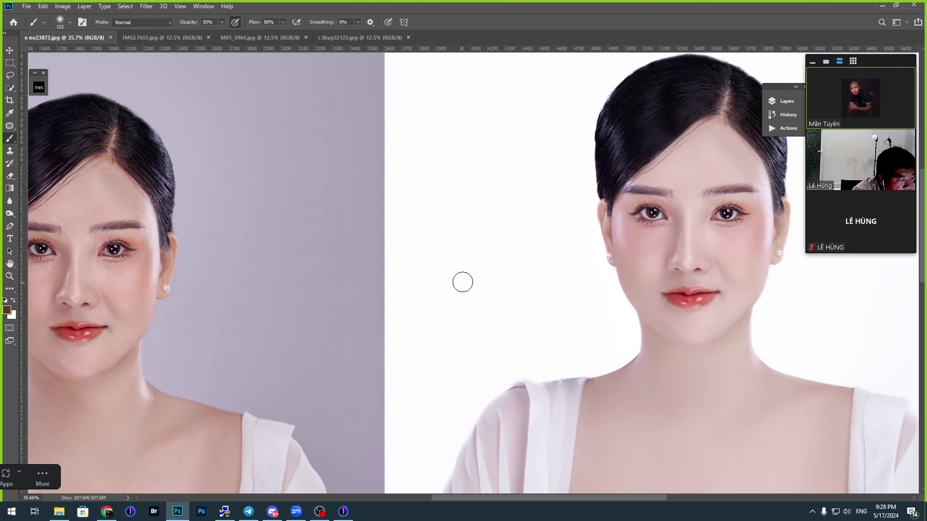
pyautogui.hscroll(2, 485, 289)
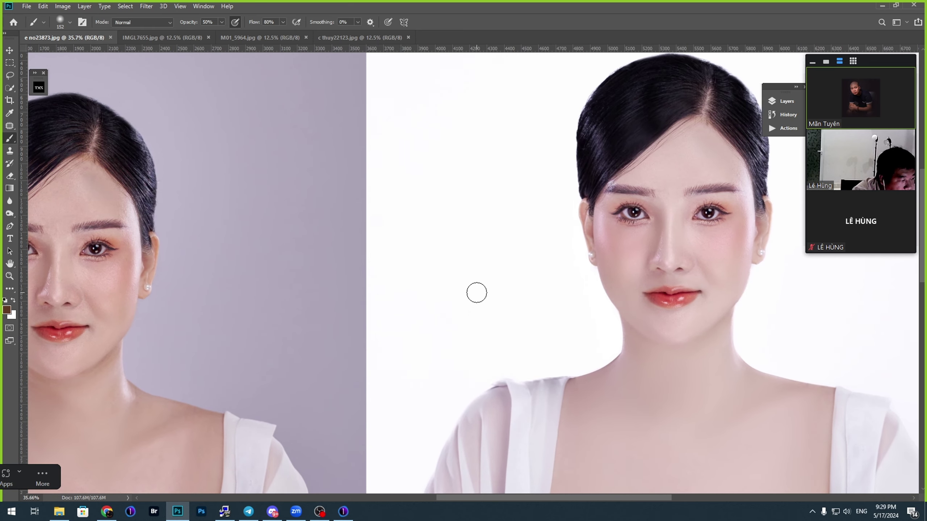
# Step: Compare the head-and-shoulder areas of the unretouched and retouched halves, centring on the retouched face
pyautogui.hscroll(-4, 413, 277)
pyautogui.scroll(-1, 400, 269)
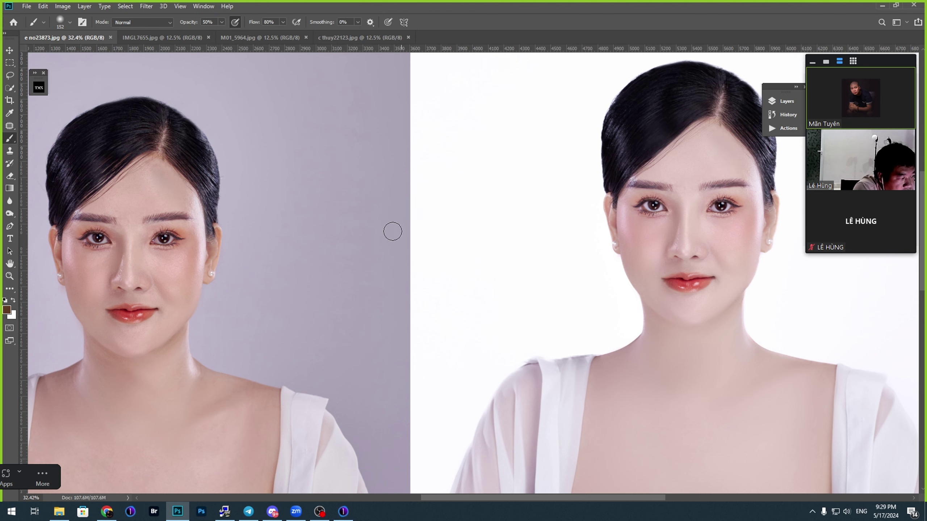
pyautogui.scroll(1, 135, 263)
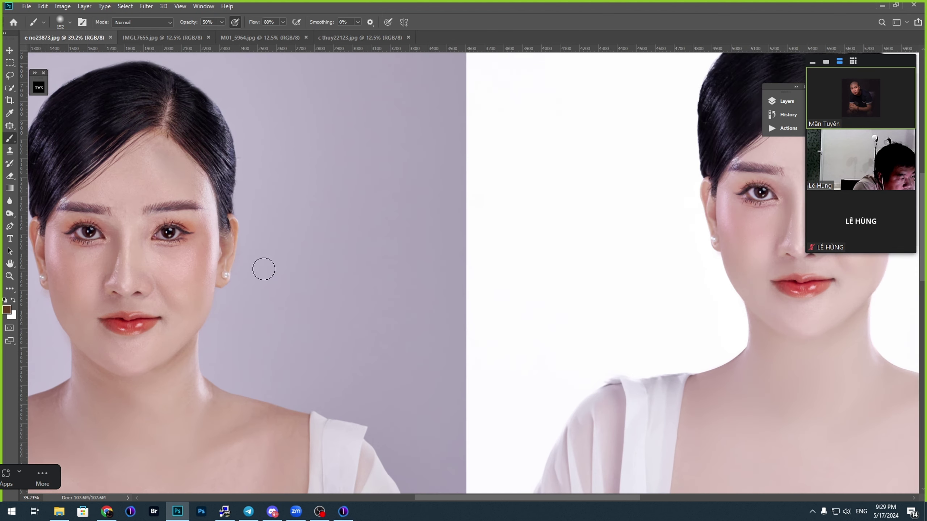
pyautogui.scroll(-1, 403, 283)
pyautogui.moveTo(682, 284); pyautogui.dragTo(538, 310)
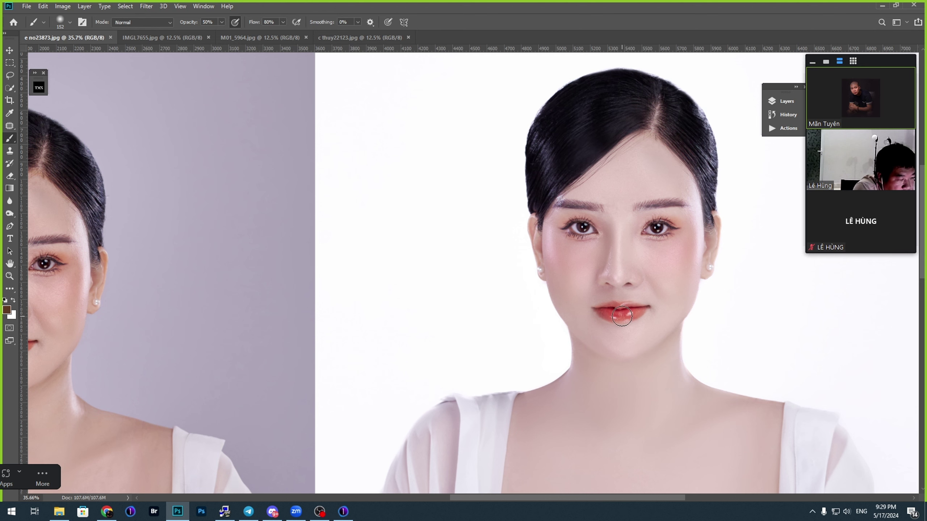
pyautogui.moveTo(512, 312)
pyautogui.mouseDown()
pyautogui.moveTo(616, 296)
pyautogui.moveTo(541, 301)
pyautogui.mouseUp()
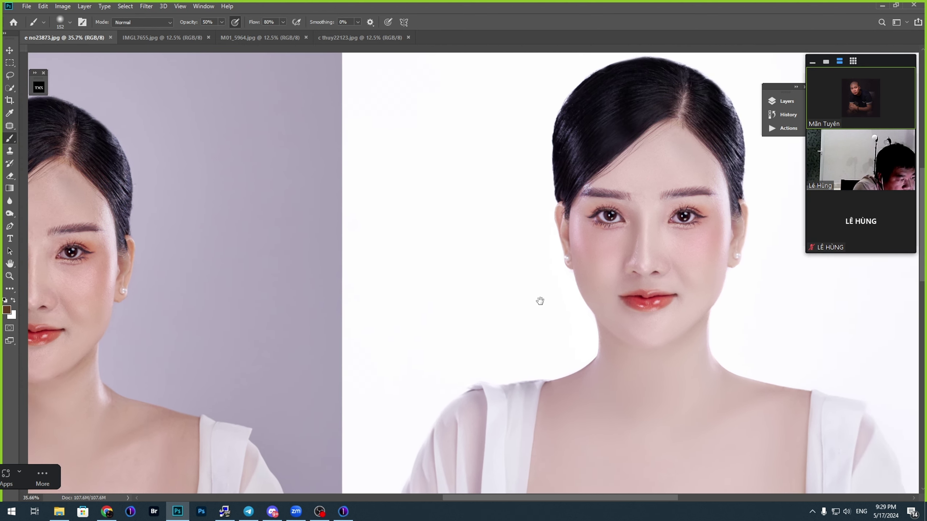
pyautogui.moveTo(675, 246); pyautogui.dragTo(639, 276)
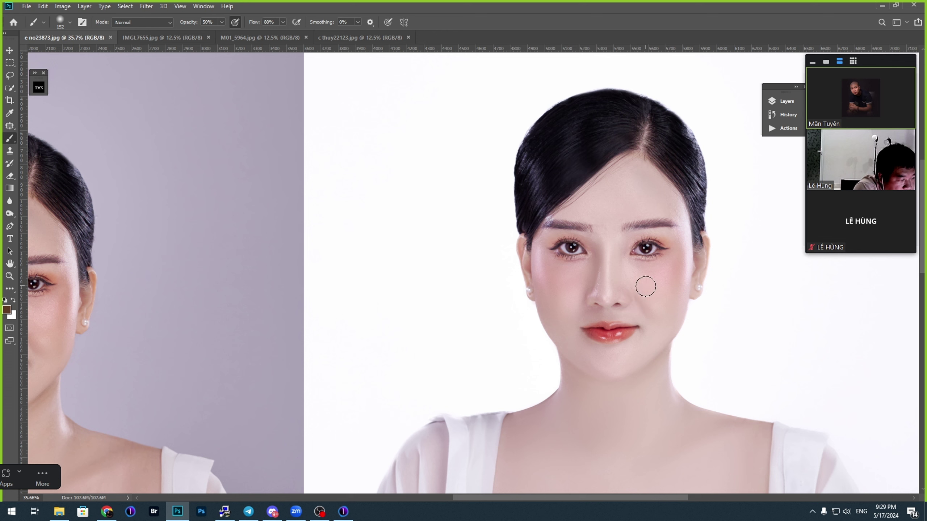
# Step: Switch to Chrome, search the web for "vẽ phác" in a new tab, and browse the image results for sketch references
pyautogui.click(106, 511)
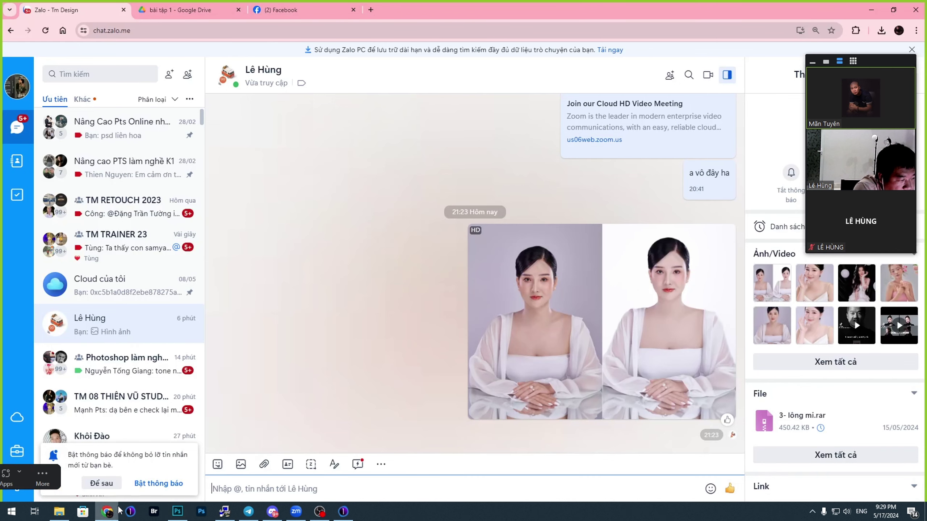
pyautogui.hotkey('ctrl', 't')
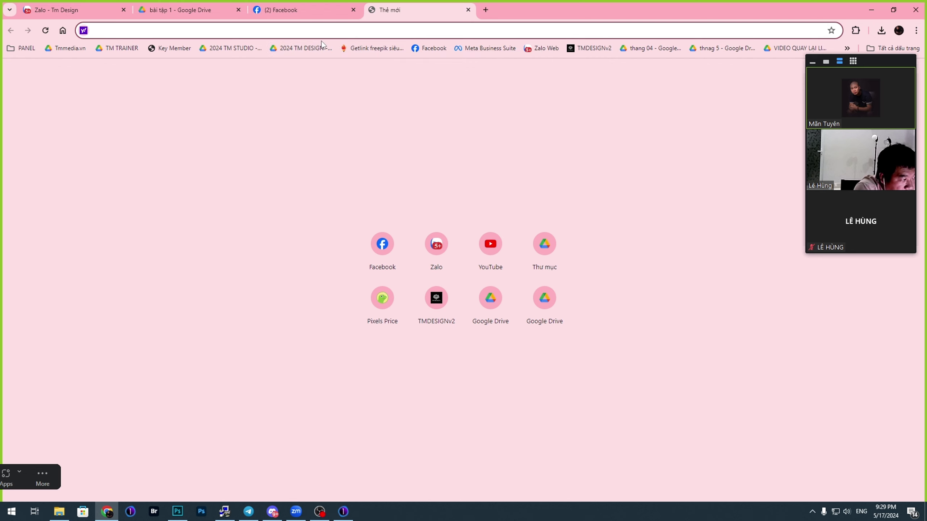
pyautogui.write('vẽ phác')
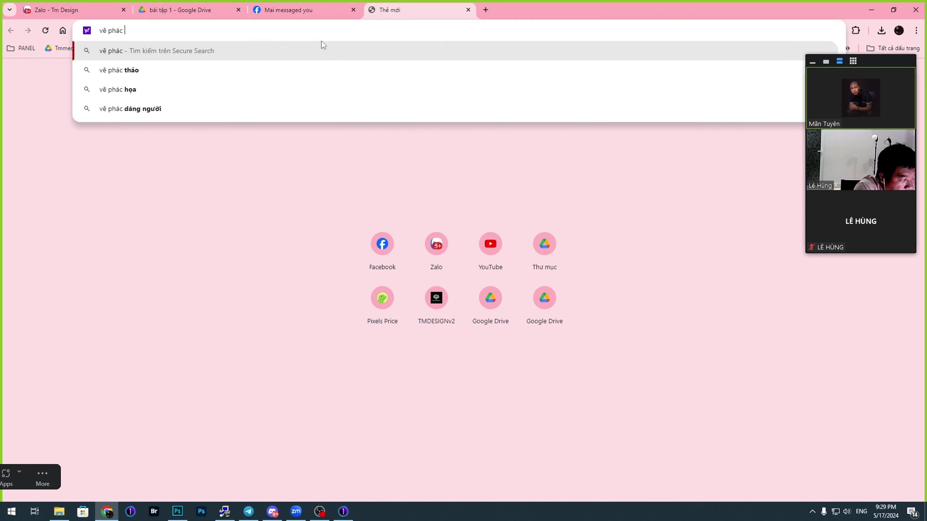
pyautogui.press('Return')
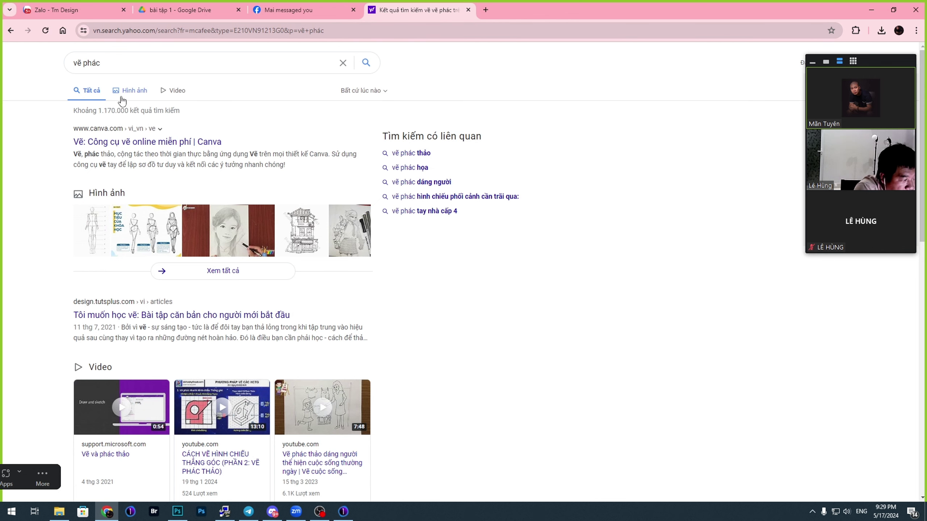
pyautogui.click(124, 94)
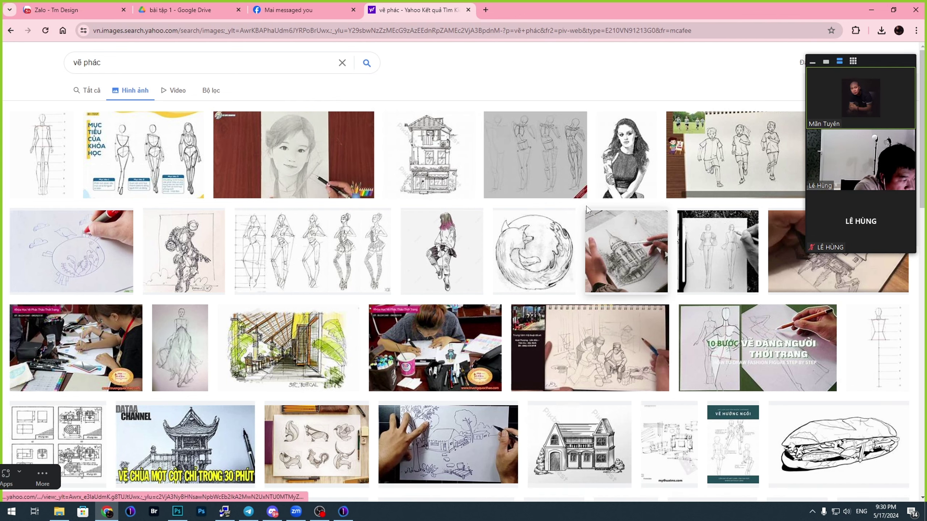
pyautogui.scroll(-10, 604, 260)
pyautogui.scroll(-3, 581, 201)
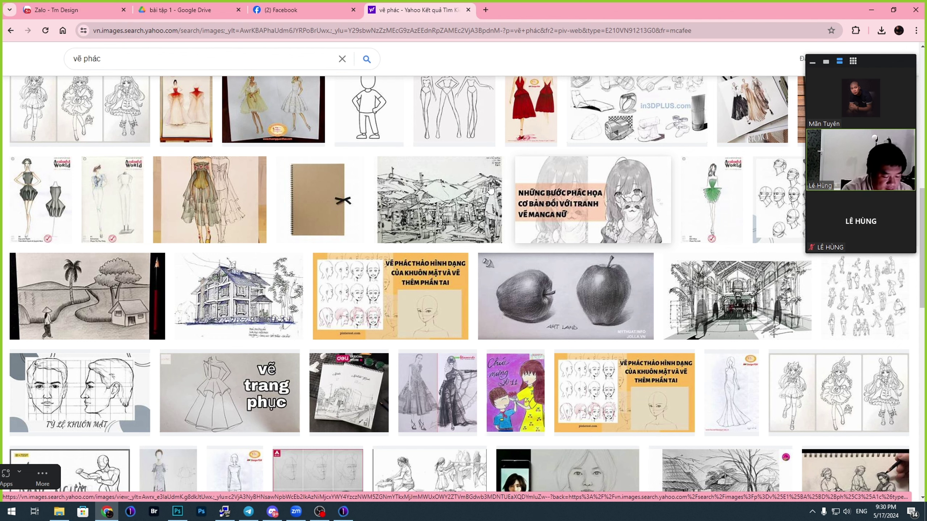
# Step: Switch back to Photoshop and compare the face, neck and shoulders between the unretouched and retouched halves
pyautogui.hotkey('alt', 'Tab')
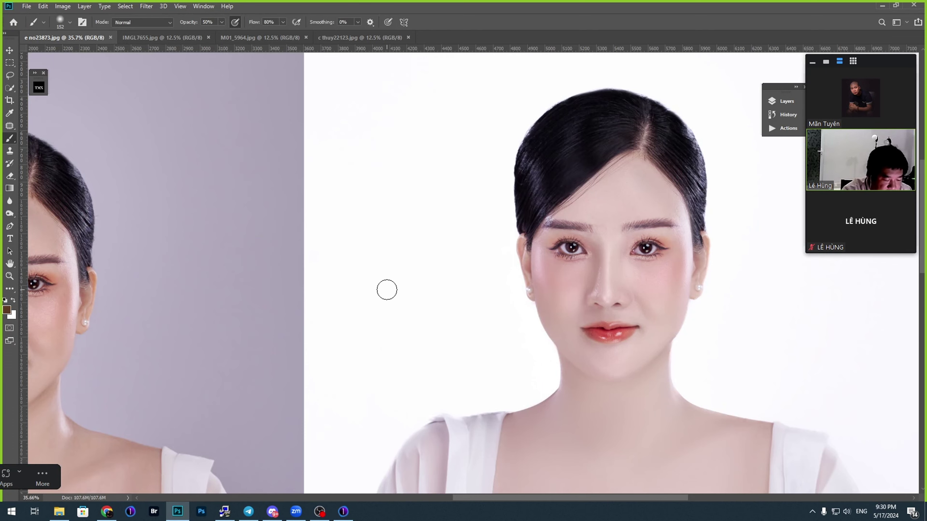
pyautogui.moveTo(302, 279); pyautogui.dragTo(477, 234)
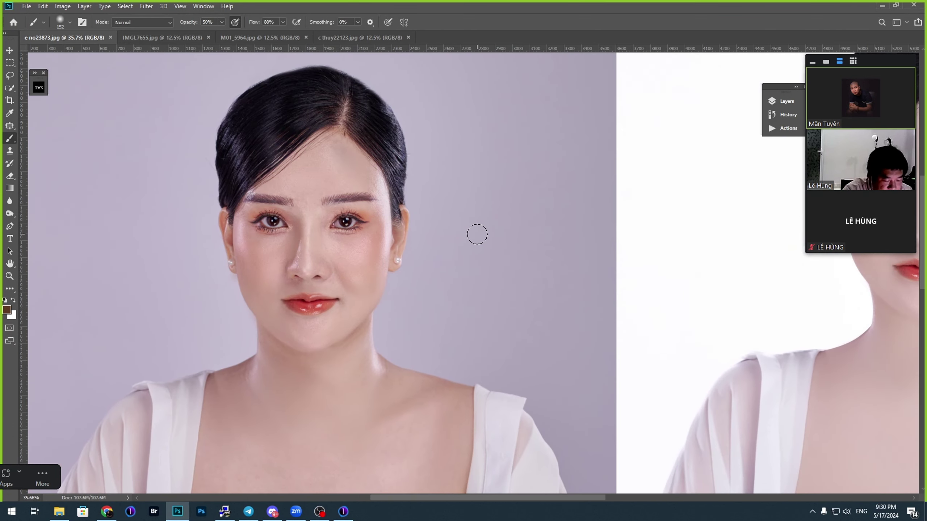
pyautogui.moveTo(512, 275); pyautogui.dragTo(173, 246)
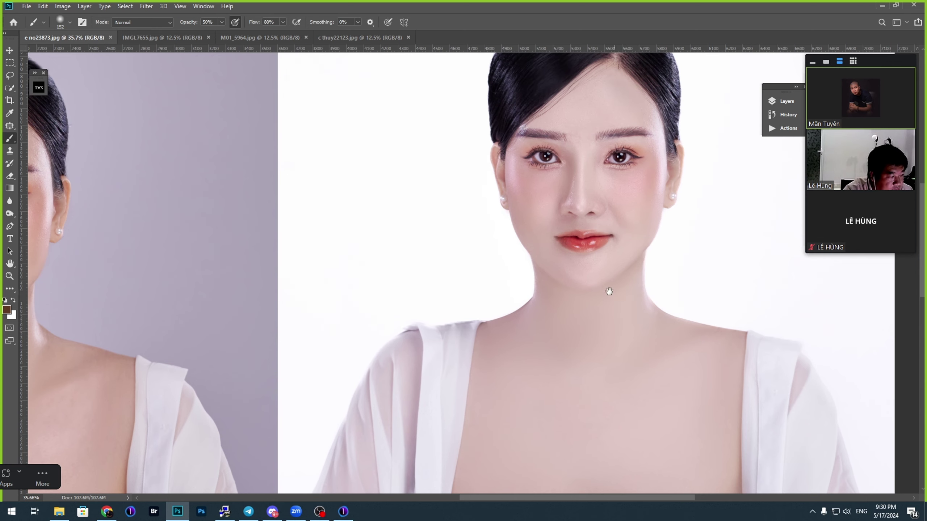
pyautogui.hscroll(-5, 608, 290)
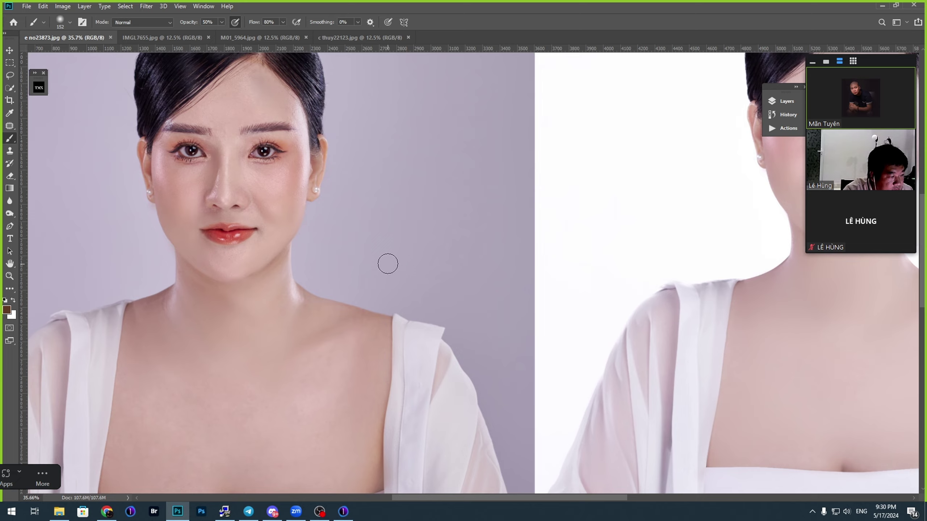
pyautogui.moveTo(466, 302); pyautogui.dragTo(356, 304)
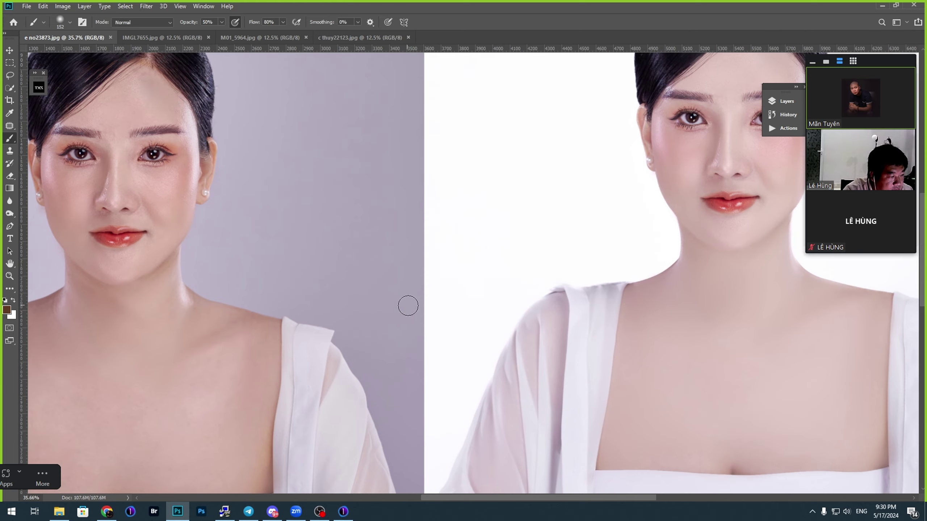
# Step: Compare the chest skin and white dress in both halves, ending with the two figures side by side
pyautogui.moveTo(183, 357); pyautogui.dragTo(286, 349)
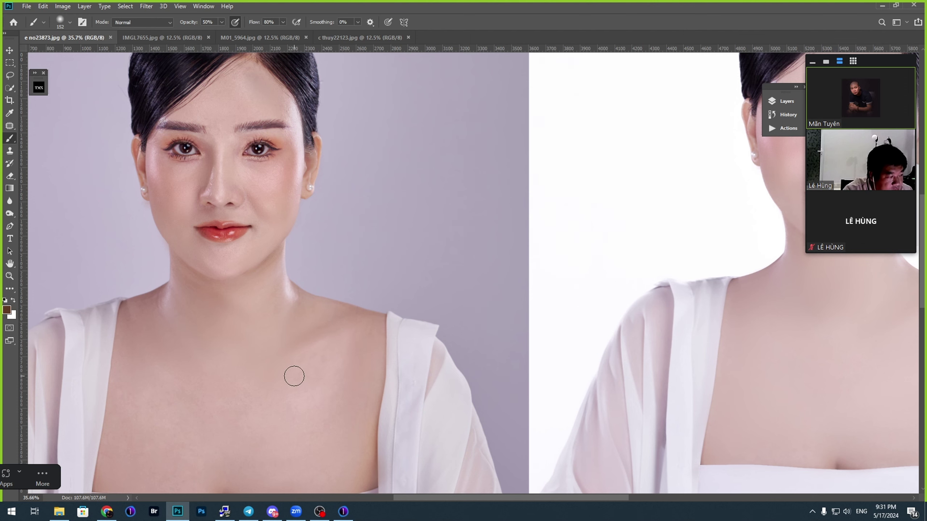
pyautogui.moveTo(293, 387); pyautogui.dragTo(304, 275)
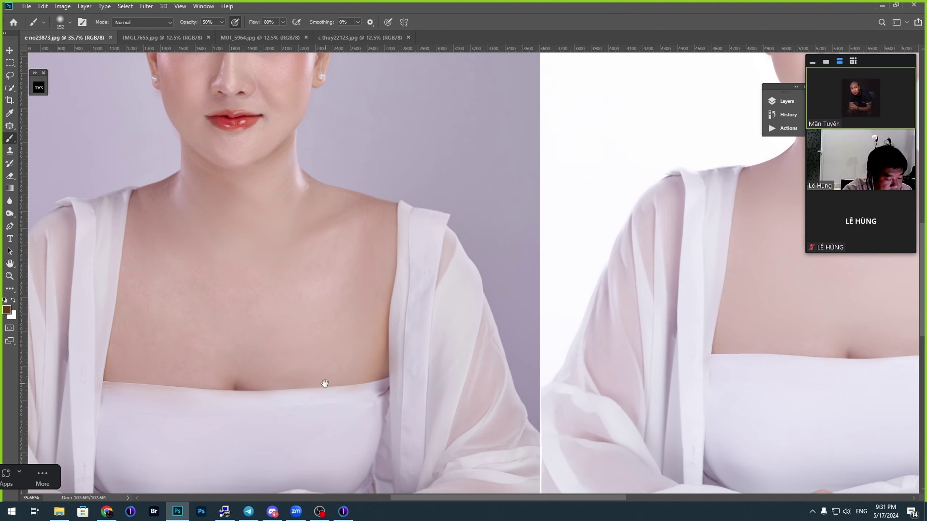
pyautogui.moveTo(681, 344); pyautogui.dragTo(425, 365)
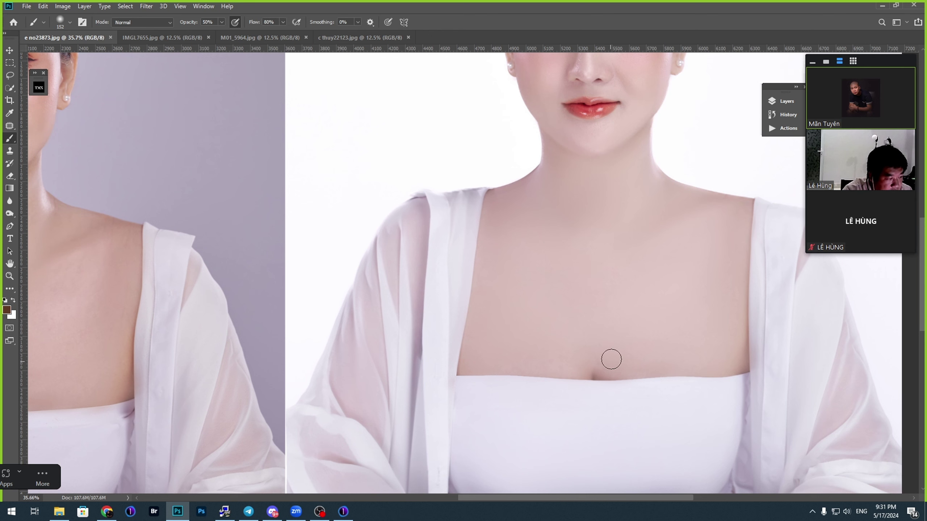
pyautogui.moveTo(521, 315); pyautogui.dragTo(658, 307)
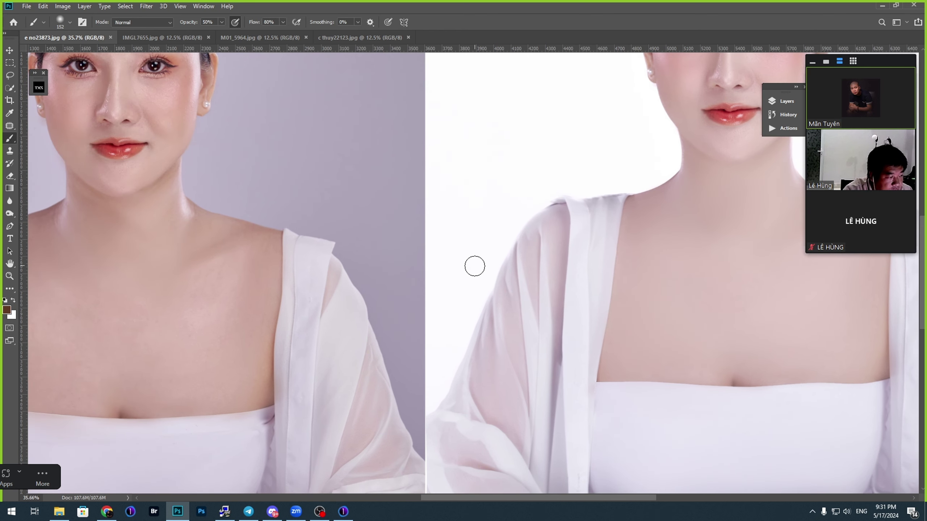
pyautogui.scroll(-2, 541, 275)
pyautogui.moveTo(543, 240); pyautogui.dragTo(534, 305)
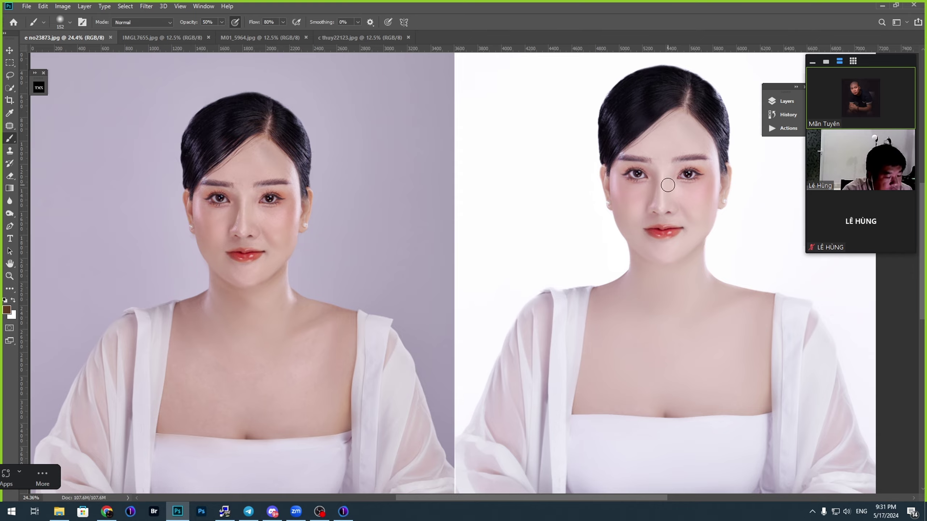
# Step: Examine the forehead, eyebrows and eyes on the retouched face up close
pyautogui.scroll(1, 668, 182)
pyautogui.scroll(-2, 671, 180)
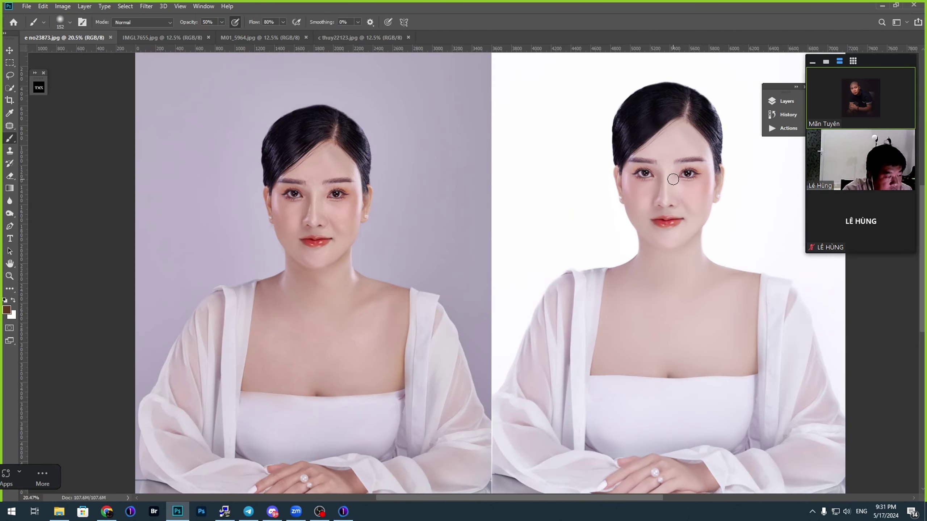
pyautogui.scroll(8, 673, 179)
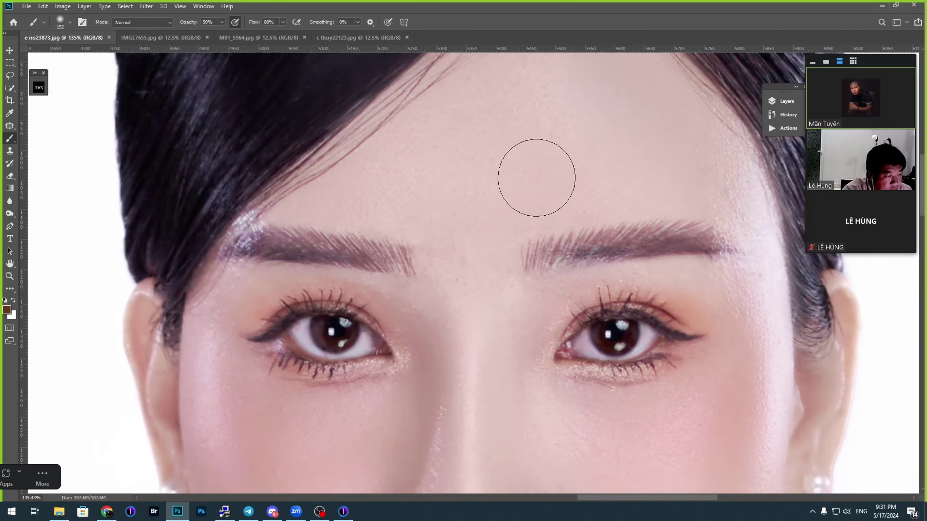
pyautogui.scroll(3, 537, 178)
pyautogui.moveTo(531, 182); pyautogui.dragTo(529, 245)
pyautogui.scroll(-3, 529, 244)
pyautogui.moveTo(543, 427); pyautogui.dragTo(527, 234)
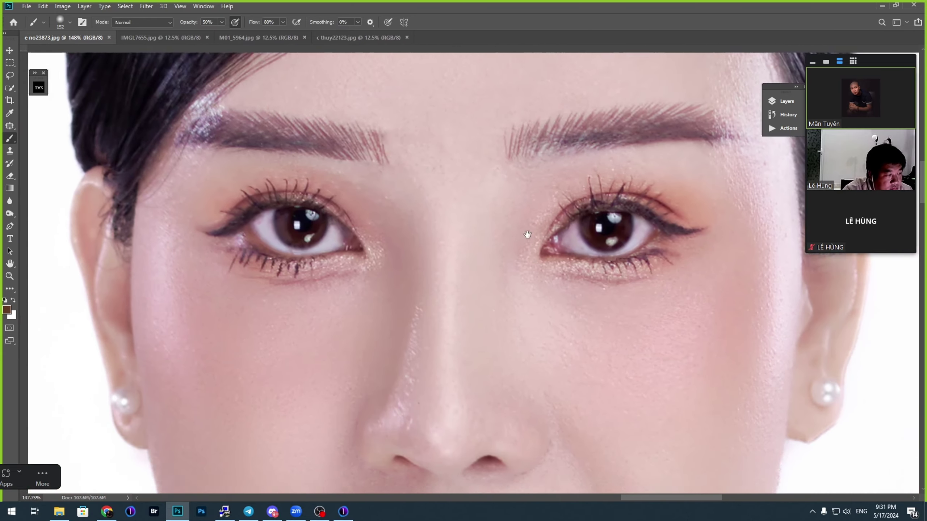
# Step: Examine the skin texture on the retouched cheek beside the pearl earring, ending with the whole retouched head
pyautogui.scroll(-3, 528, 234)
pyautogui.scroll(5, 629, 203)
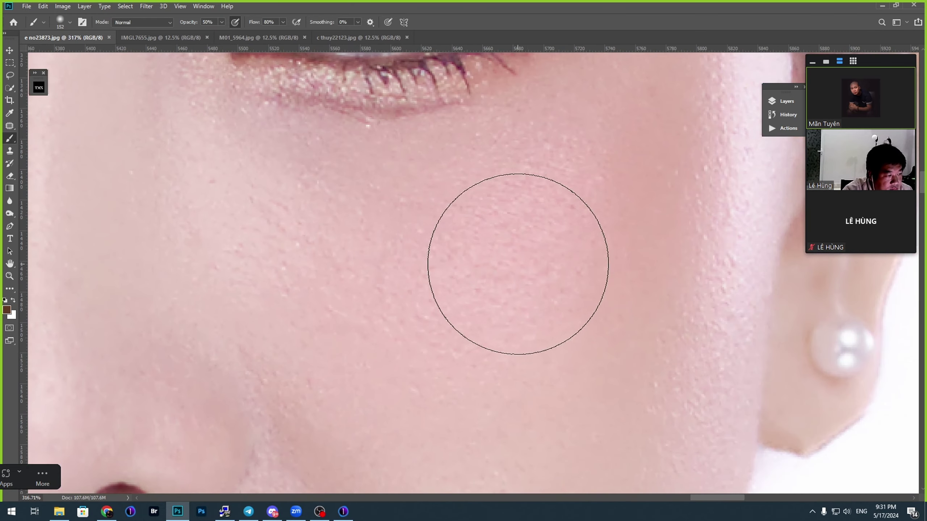
pyautogui.scroll(-3, 540, 267)
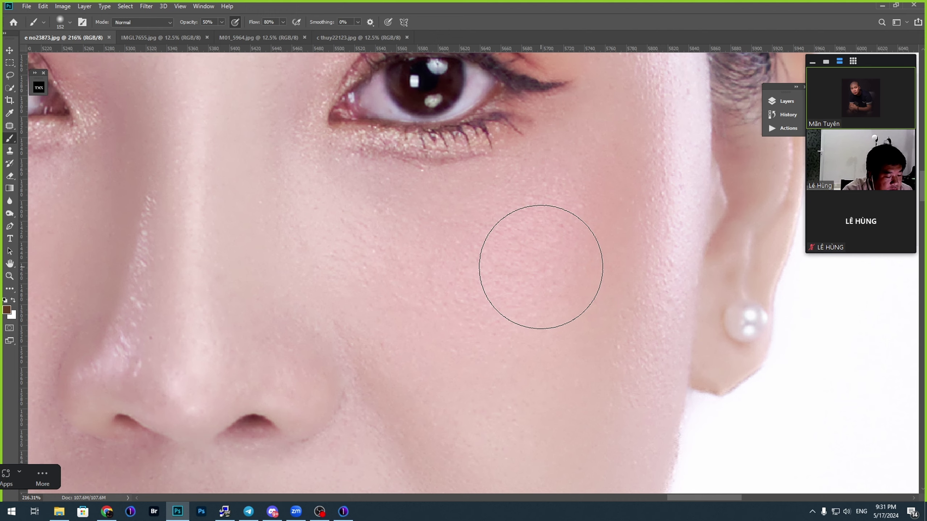
pyautogui.scroll(-5, 519, 366)
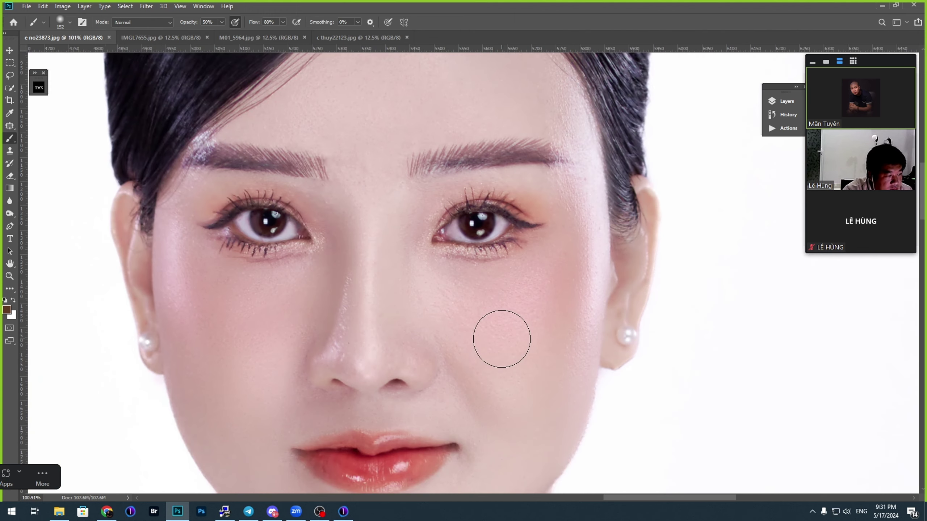
pyautogui.scroll(-6, 501, 340)
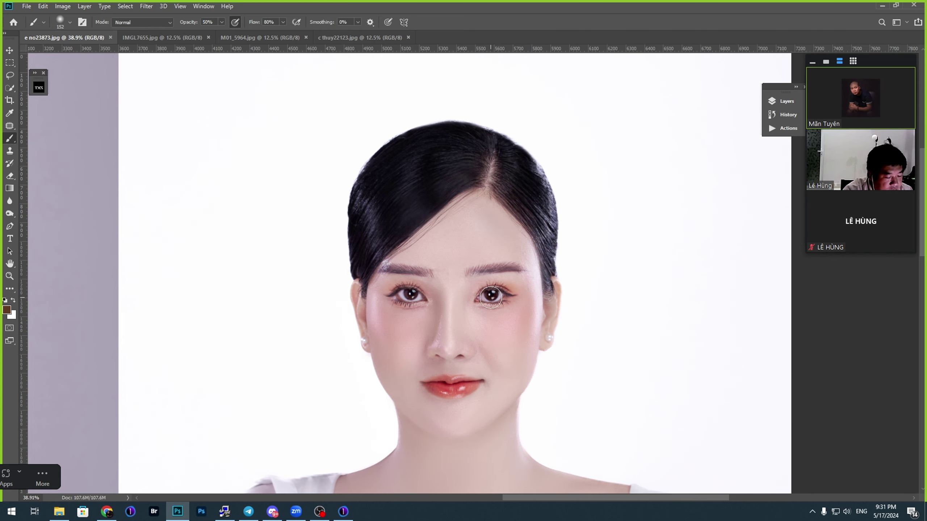
# Step: Compare both faces and the full before-and-after image once more, and close e no23873.jpg
pyautogui.moveTo(357, 270)
pyautogui.mouseDown()
pyautogui.moveTo(451, 259)
pyautogui.moveTo(655, 164)
pyautogui.moveTo(621, 197)
pyautogui.moveTo(472, 211)
pyautogui.mouseUp()
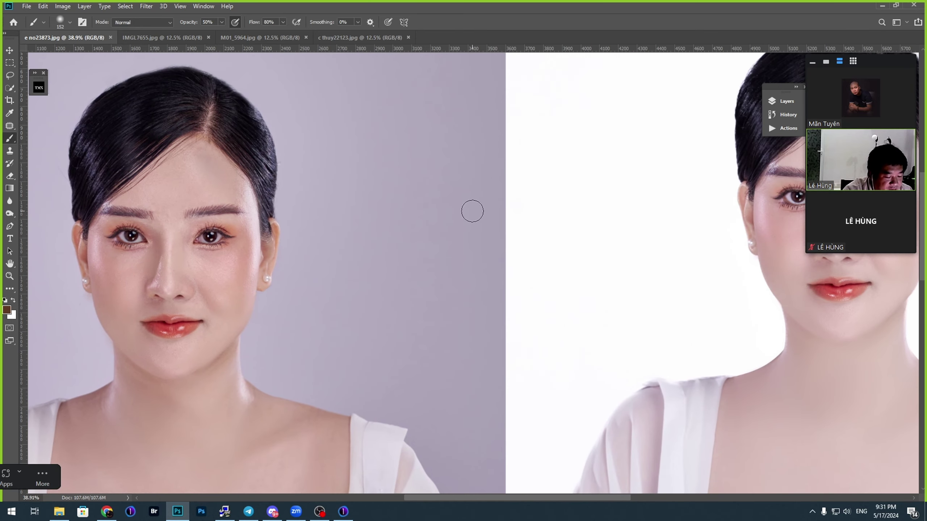
pyautogui.moveTo(498, 255); pyautogui.dragTo(419, 234)
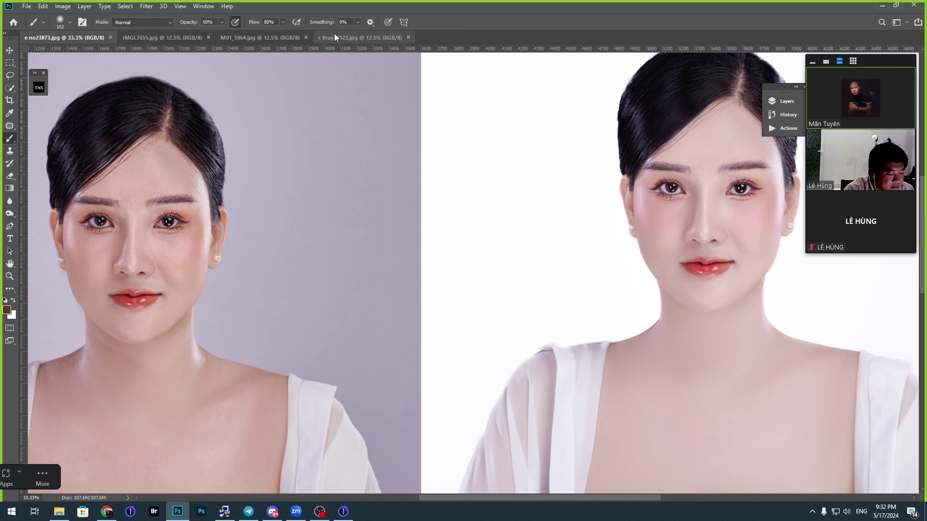
pyautogui.scroll(-9, 245, 177)
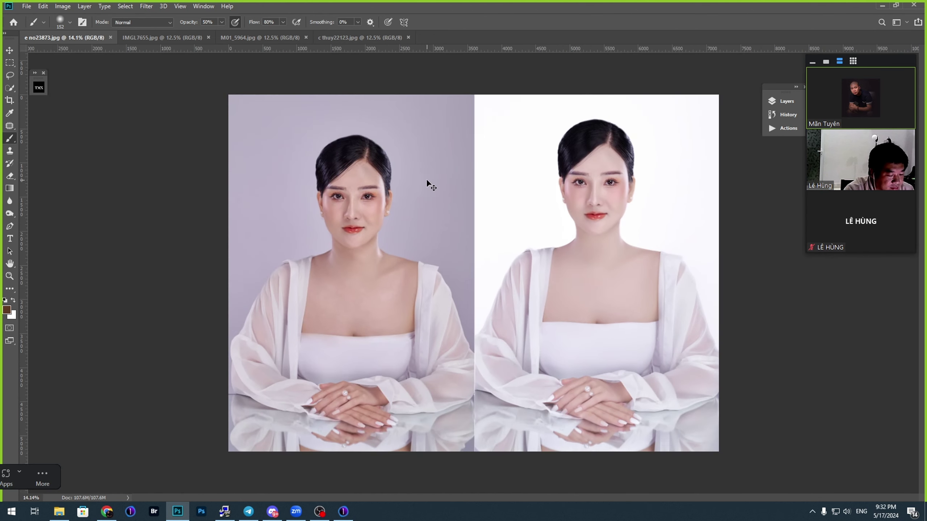
pyautogui.hotkey('ctrl', 'w')
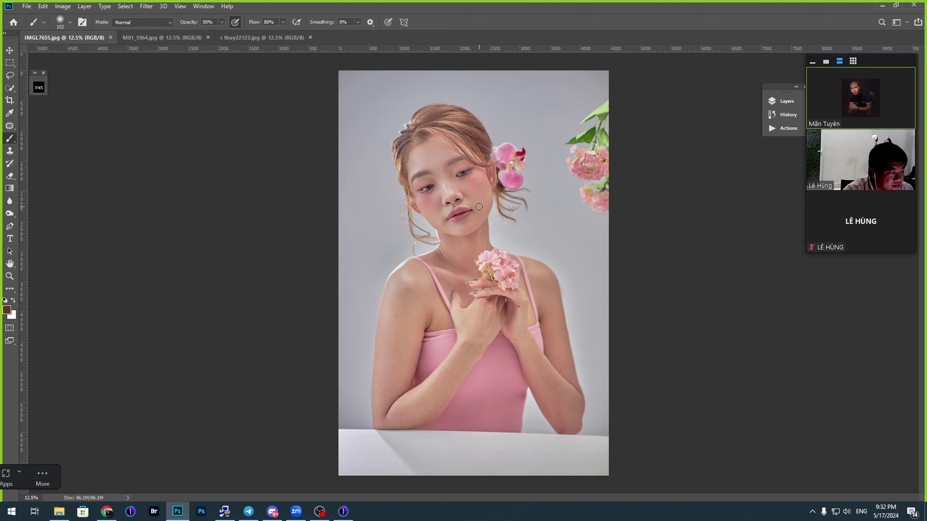
# Step: Examine the face and hair in the IMGL7655.jpg portrait up close and at a smaller scale
pyautogui.scroll(3, 479, 207)
pyautogui.rightClick(473, 219)
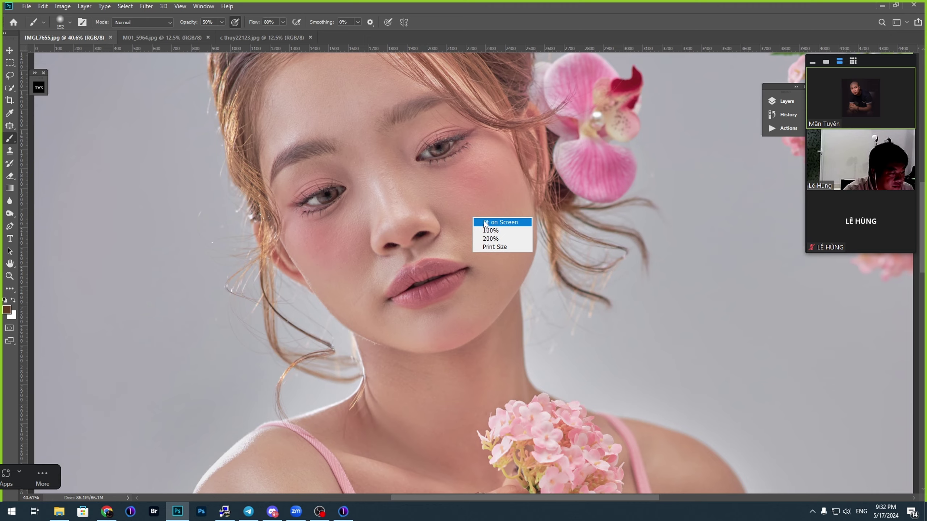
pyautogui.click(485, 222)
pyautogui.scroll(3, 498, 213)
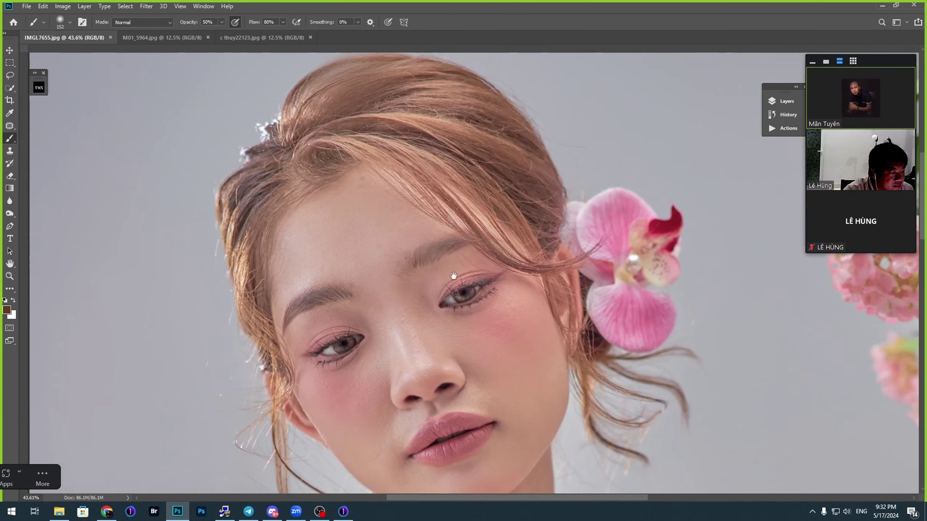
pyautogui.scroll(-4, 454, 276)
pyautogui.hotkey('ctrl', 'r')
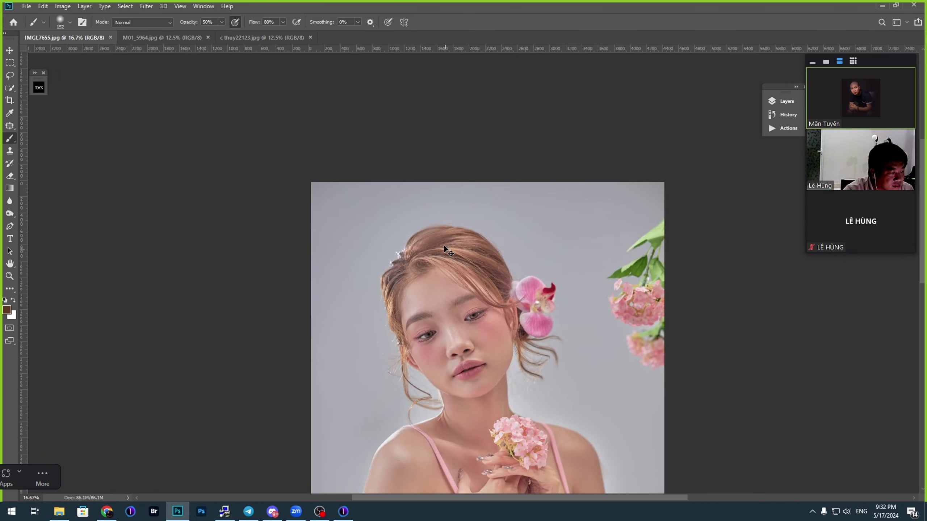
# Step: View the whole IMGL7655.jpg portrait and compare it with the M01_5964.jpg portrait
pyautogui.scroll(-1, 444, 246)
pyautogui.scroll(1, 447, 314)
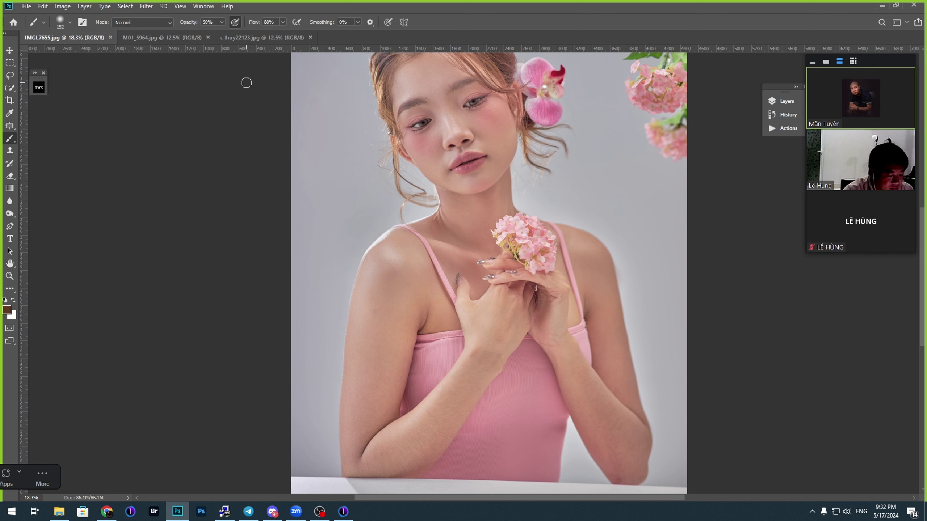
pyautogui.scroll(-1, 513, 203)
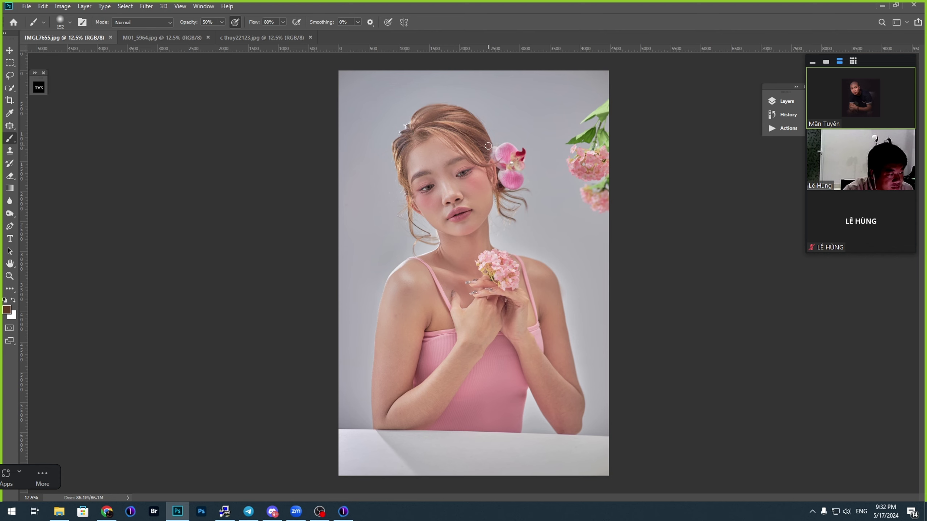
pyautogui.click(172, 38)
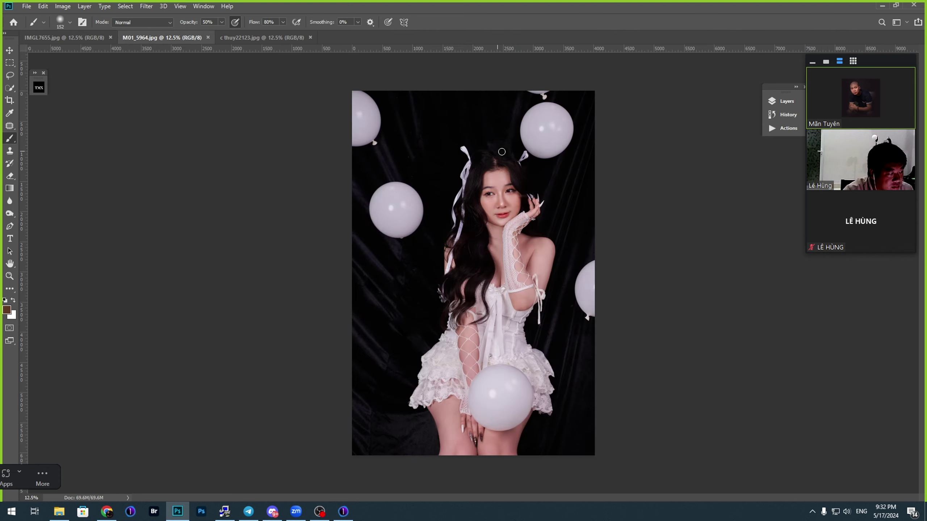
pyautogui.hotkey('ctrl', 'shift', 'Tab')
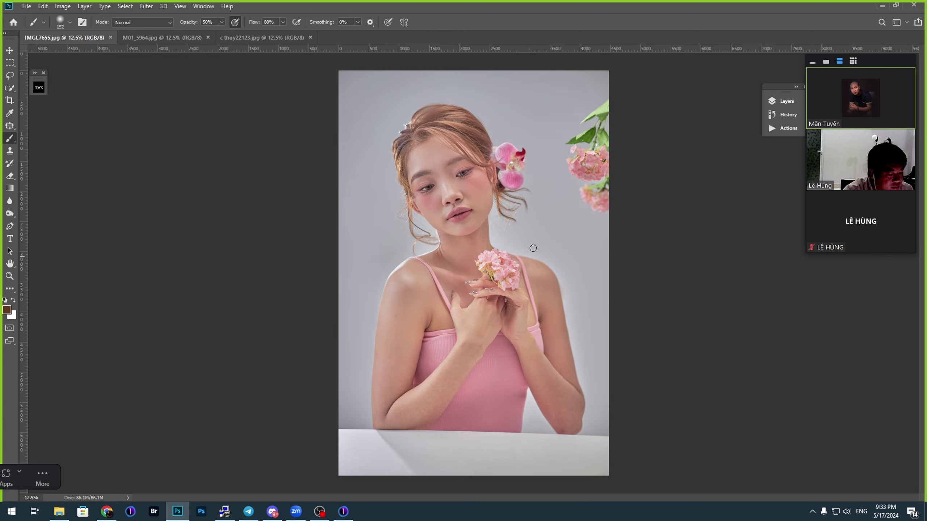
pyautogui.hotkey('ctrl', 'Tab')
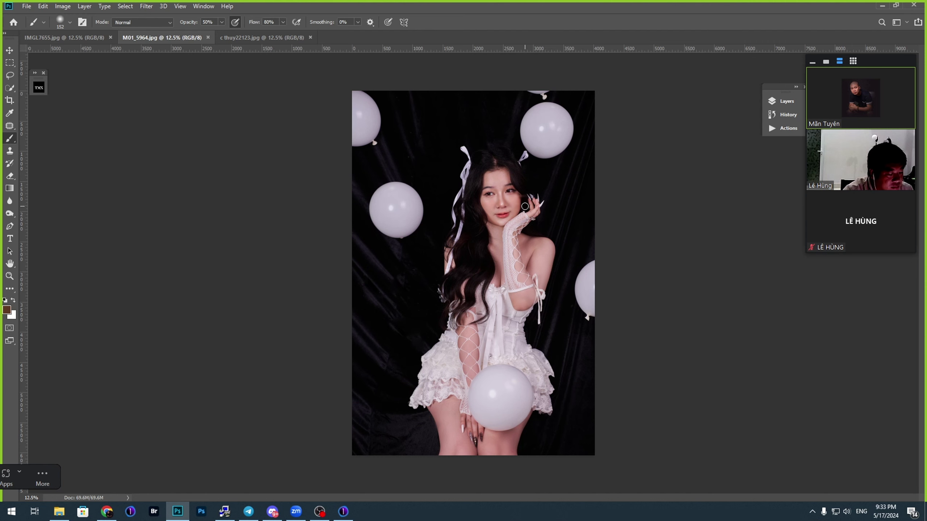
# Step: Examine the eyes, cheeks and lips in the M01_5964.jpg portrait up close
pyautogui.scroll(6, 524, 207)
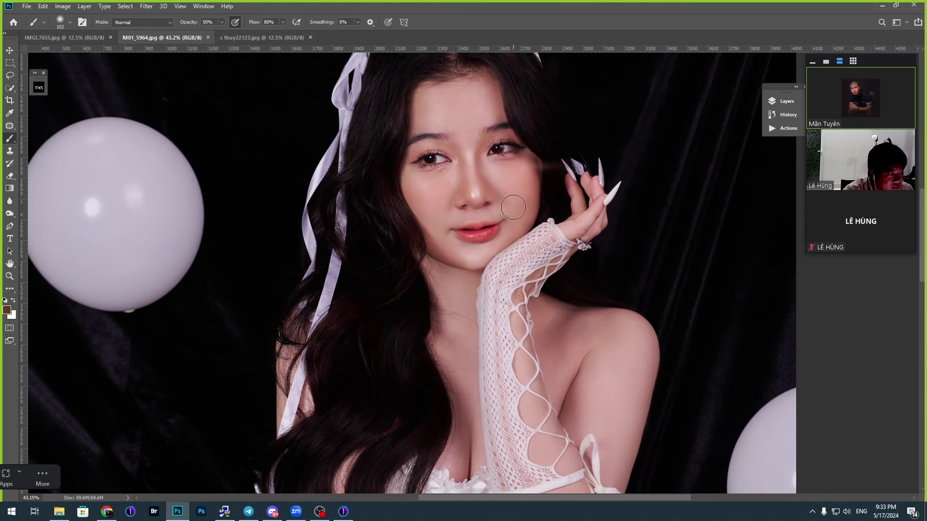
pyautogui.scroll(3, 495, 177)
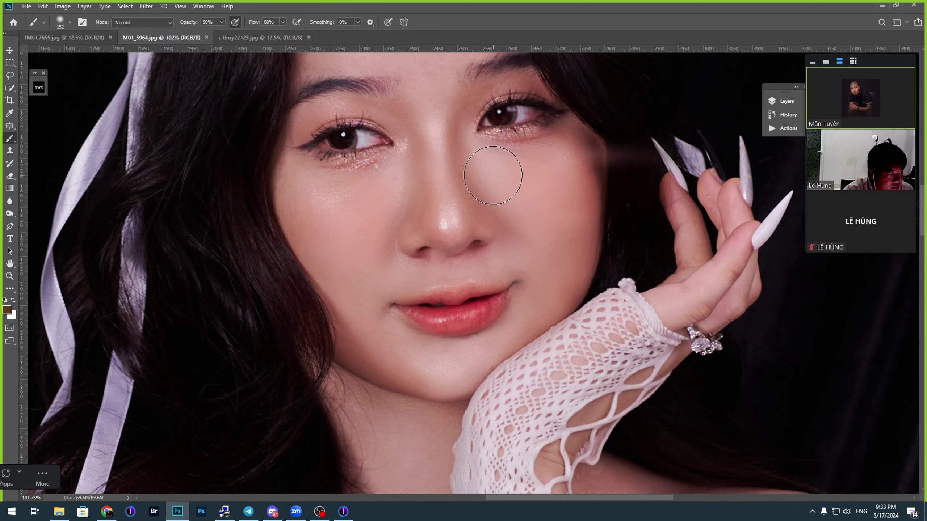
pyautogui.scroll(1, 493, 176)
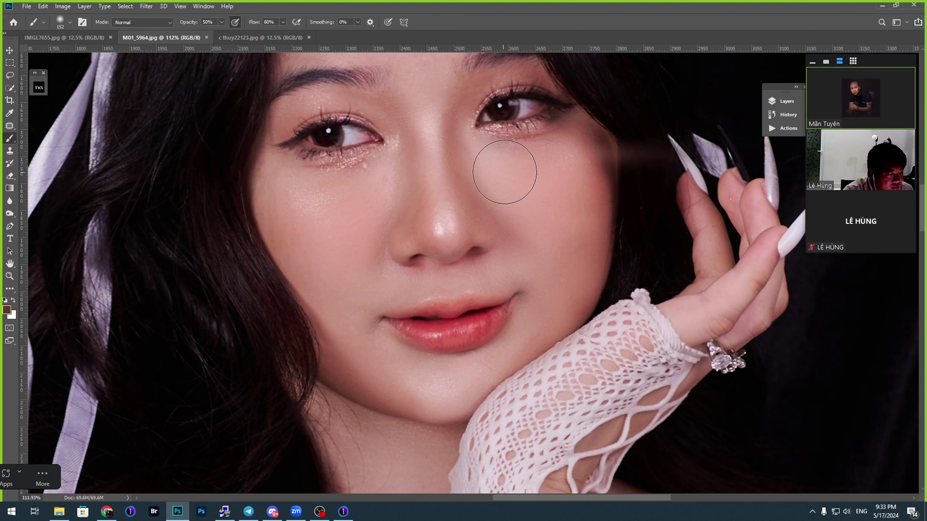
pyautogui.scroll(1, 630, 178)
pyautogui.scroll(-1, 641, 179)
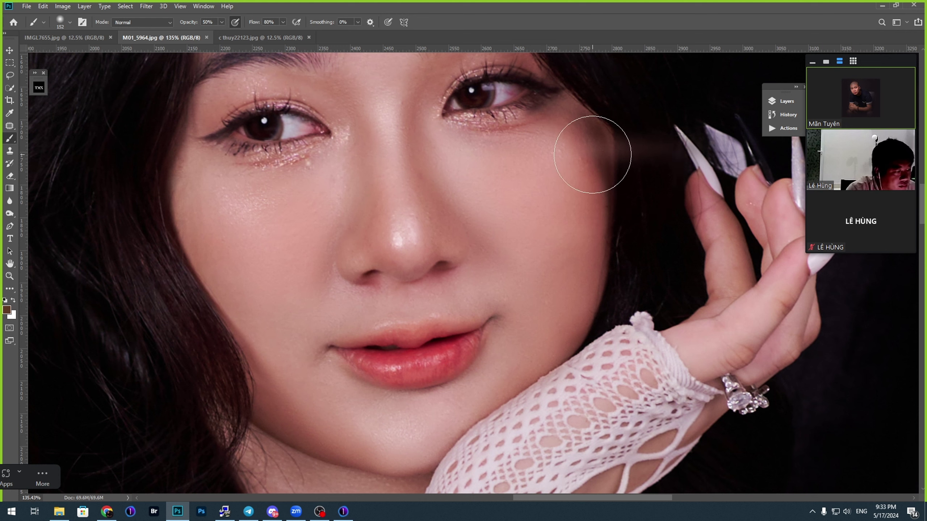
# Step: Outline the blurred streak between the cheek and the fingertips with the Lasso, and clear the selection
pyautogui.press('l')
pyautogui.moveTo(650, 168)
pyautogui.mouseDown()
pyautogui.moveTo(592, 131)
pyautogui.moveTo(543, 141)
pyautogui.moveTo(593, 172)
pyautogui.mouseUp()
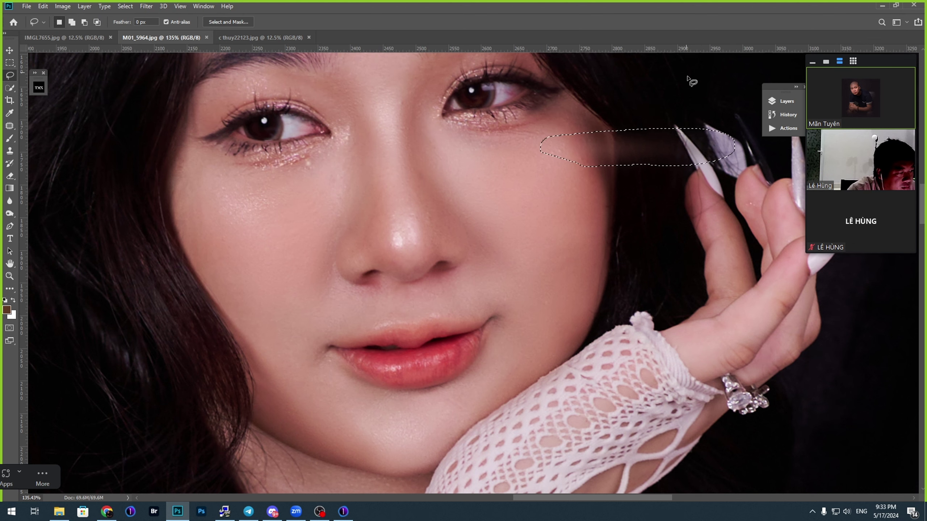
pyautogui.scroll(-3, 688, 170)
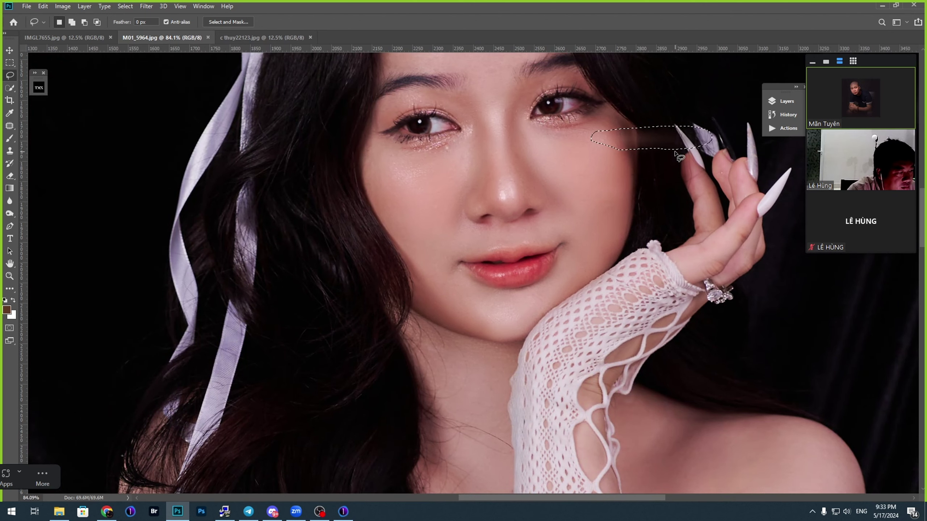
pyautogui.hotkey('ctrl', 'd')
pyautogui.scroll(-3, 671, 150)
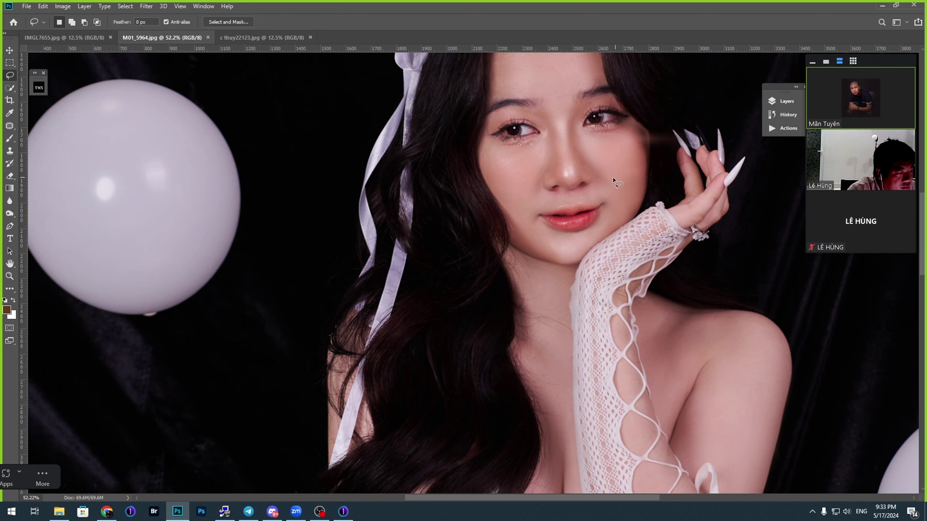
# Step: Examine the eyebrows and forehead up close, the whole balloon portrait, and the head with its hair ribbons
pyautogui.moveTo(589, 177); pyautogui.dragTo(523, 276)
pyautogui.moveTo(470, 187); pyautogui.dragTo(514, 256)
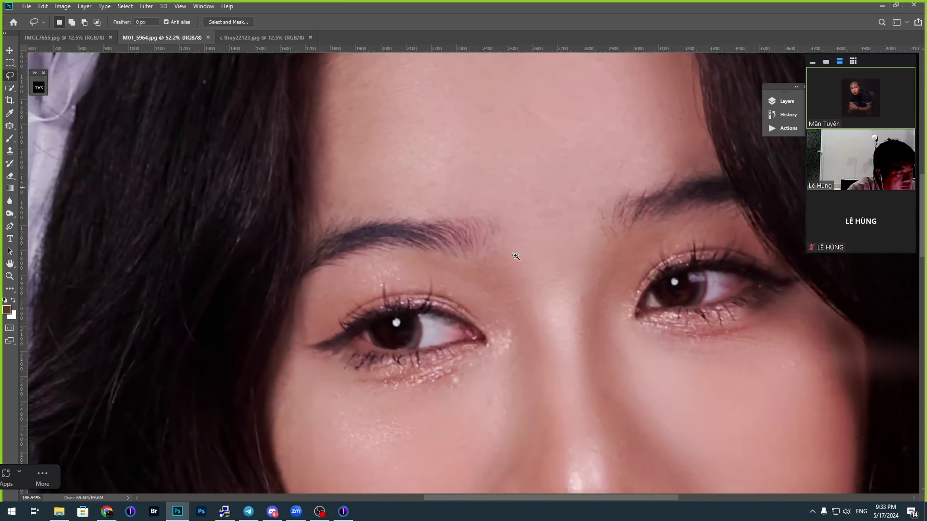
pyautogui.scroll(-4, 515, 256)
pyautogui.scroll(-2, 474, 243)
pyautogui.rightClick(473, 243)
pyautogui.click(489, 247)
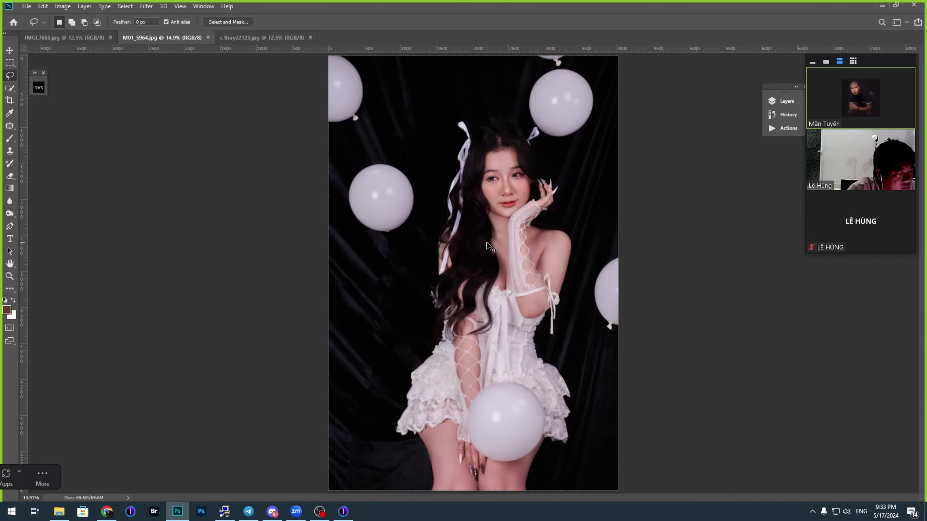
pyautogui.scroll(8, 508, 139)
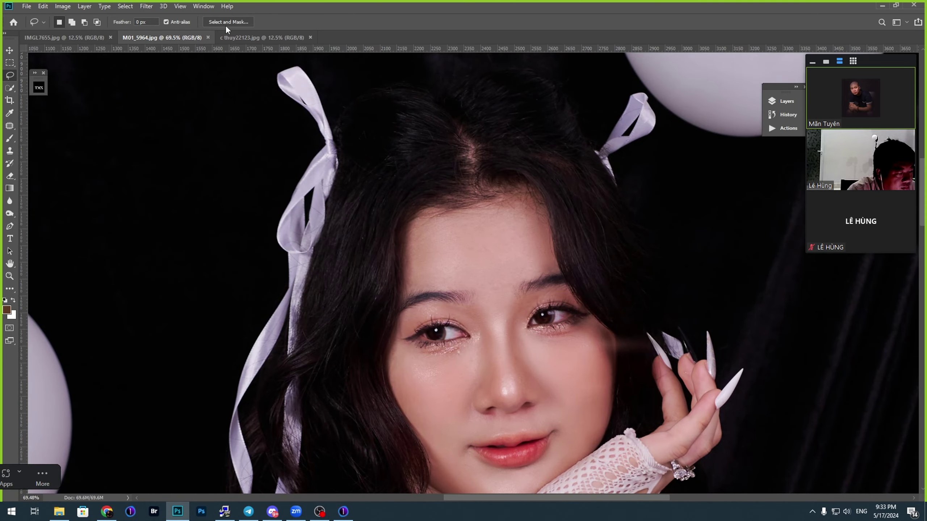
# Step: Run the TM 2-F5 retouch action from TMX on M01_5964.jpg with a Gaussian Blur radius of 1.9 pixels
pyautogui.click(40, 88)
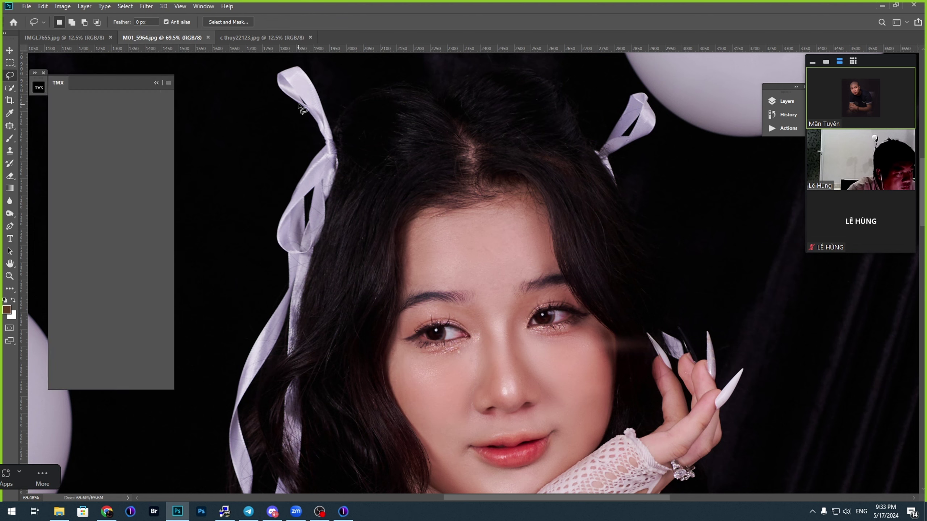
pyautogui.click(121, 165)
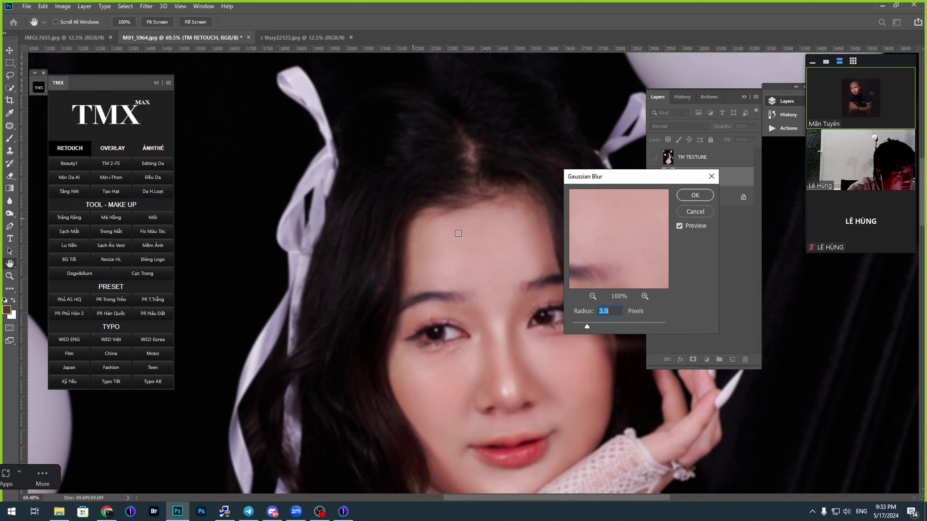
pyautogui.write('2')
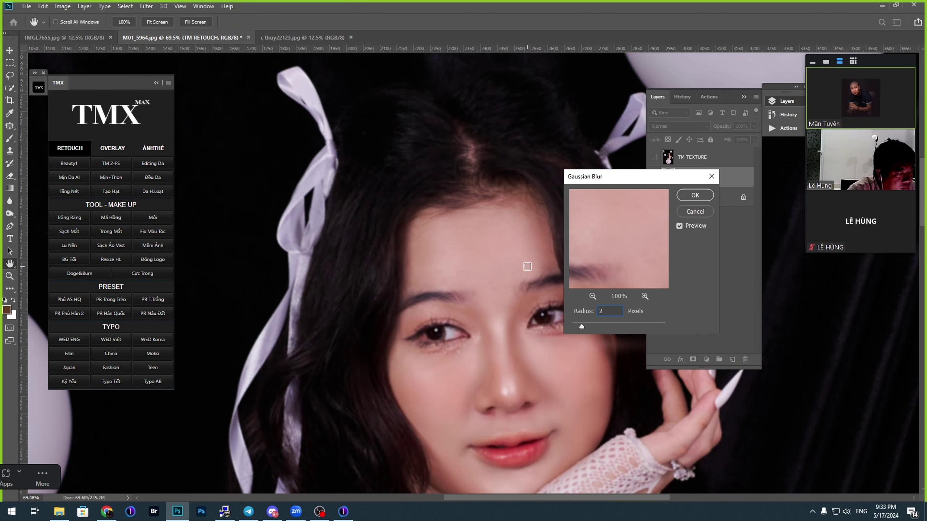
pyautogui.moveTo(527, 310); pyautogui.dragTo(455, 254)
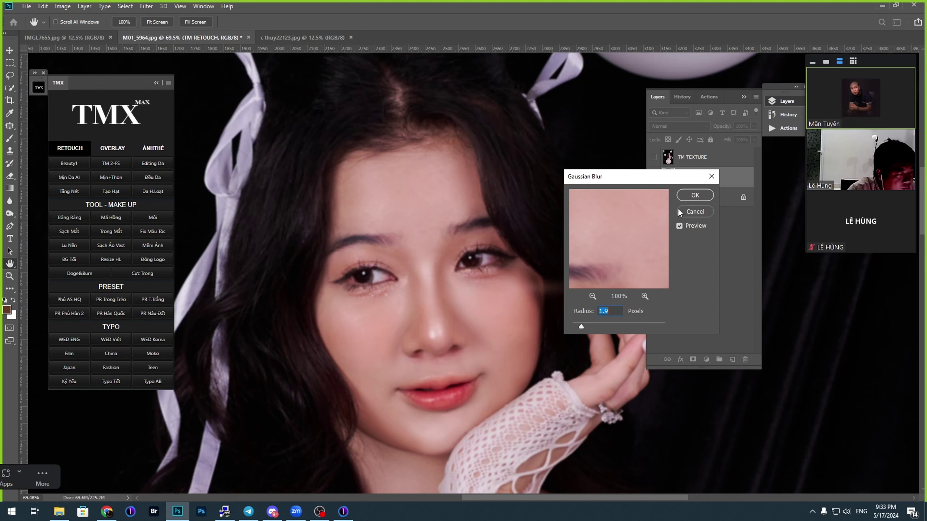
pyautogui.click(683, 196)
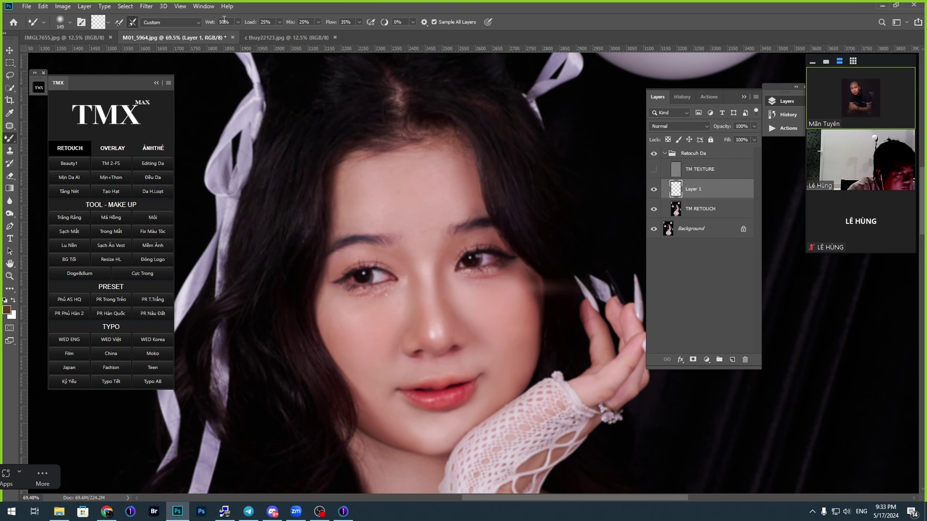
# Step: Set the Mixer Brush's Wet value to 25% and inspect the face, ending with the forehead up close
pyautogui.write('25')
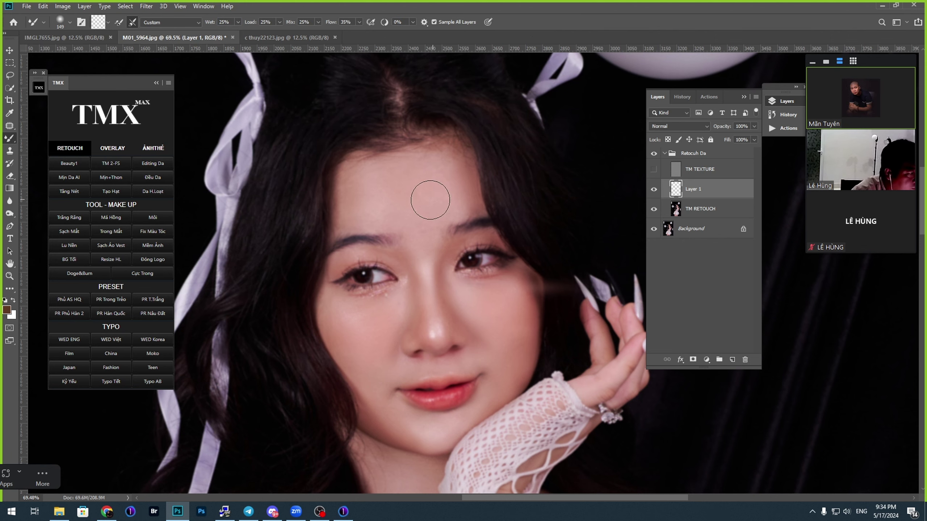
pyautogui.scroll(6, 403, 179)
pyautogui.scroll(-5, 401, 181)
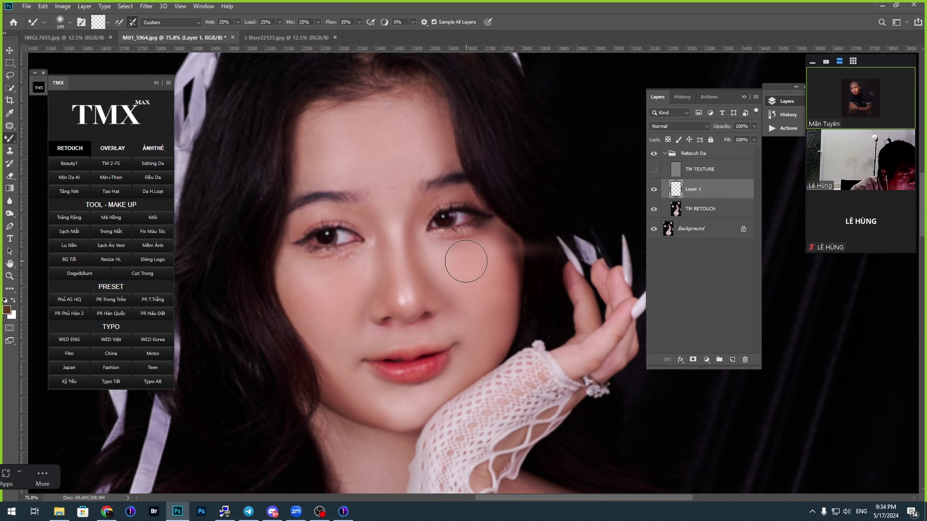
pyautogui.moveTo(466, 323); pyautogui.dragTo(427, 247)
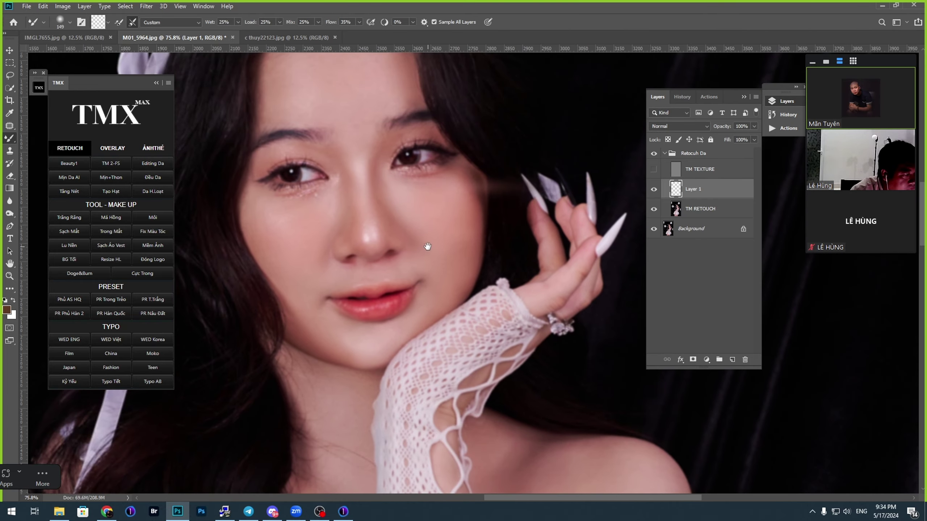
pyautogui.moveTo(396, 288); pyautogui.dragTo(358, 244)
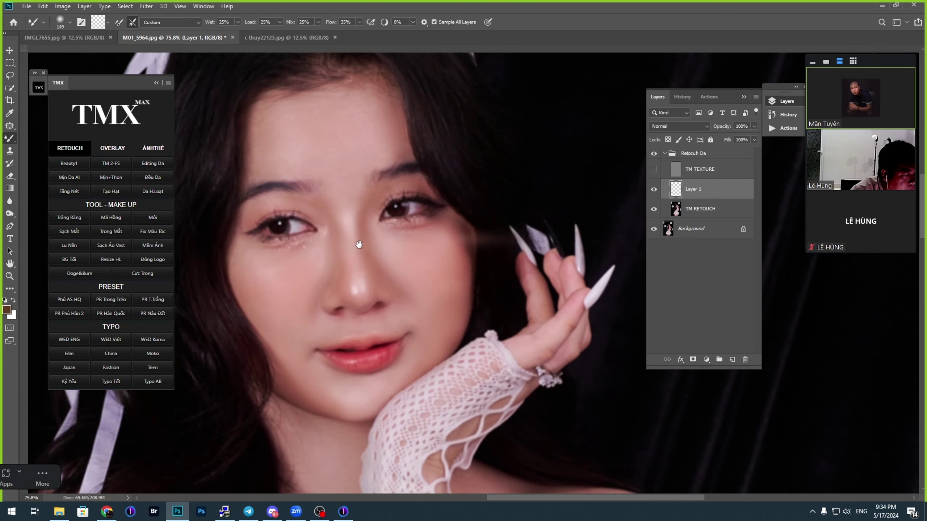
pyautogui.moveTo(306, 181); pyautogui.dragTo(343, 233)
pyautogui.scroll(-4, 344, 233)
pyautogui.scroll(4, 328, 252)
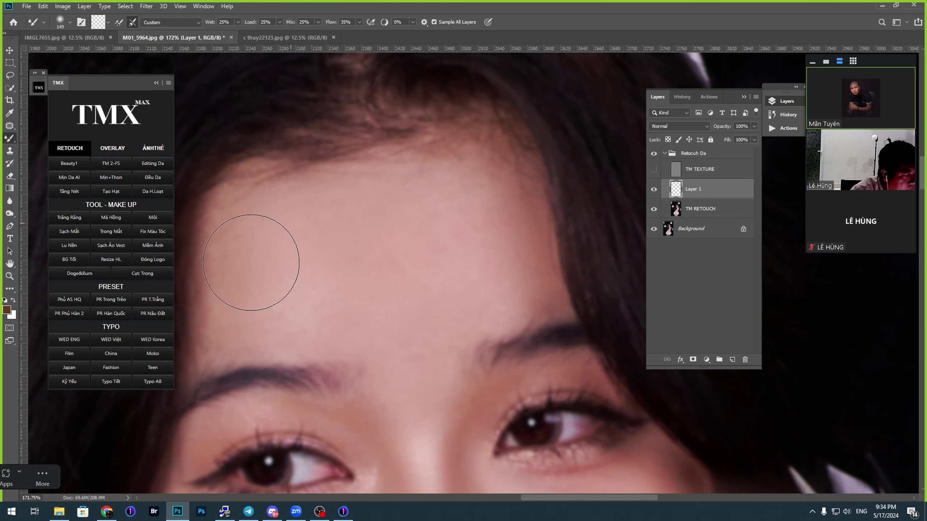
# Step: Smooth the forehead skin on Layer 1 with Mixer Brush strokes, from the hairline down to the eyebrows
pyautogui.moveTo(279, 256); pyautogui.dragTo(311, 221)
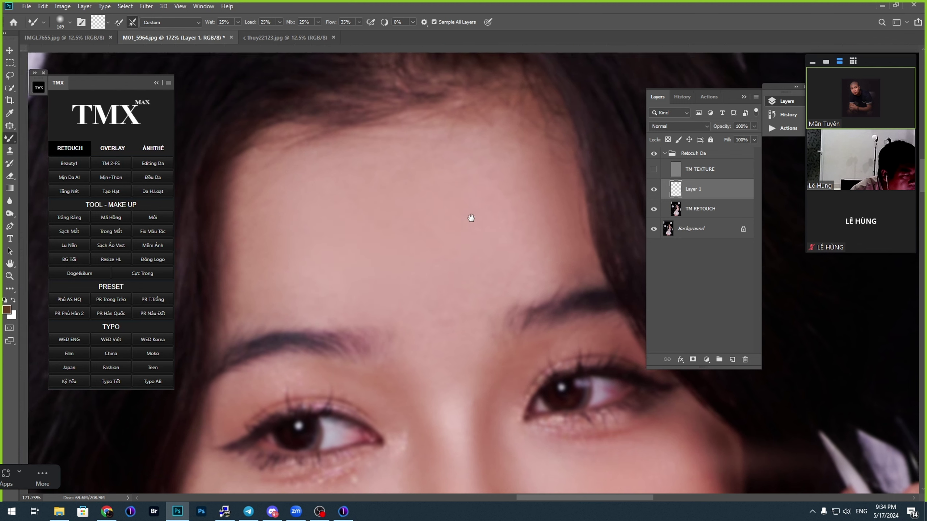
pyautogui.scroll(-2, 438, 204)
pyautogui.hscroll(1, 437, 204)
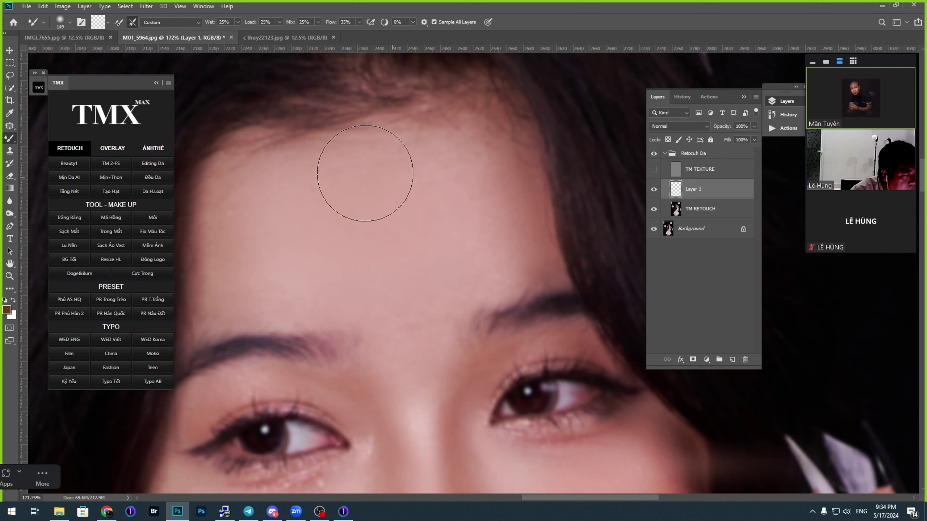
pyautogui.hscroll(-1, 375, 171)
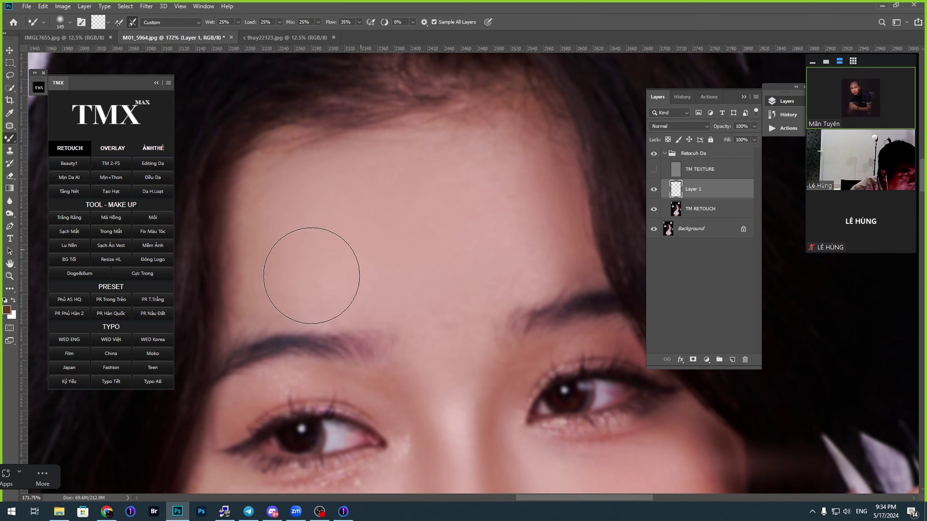
pyautogui.hscroll(1, 350, 251)
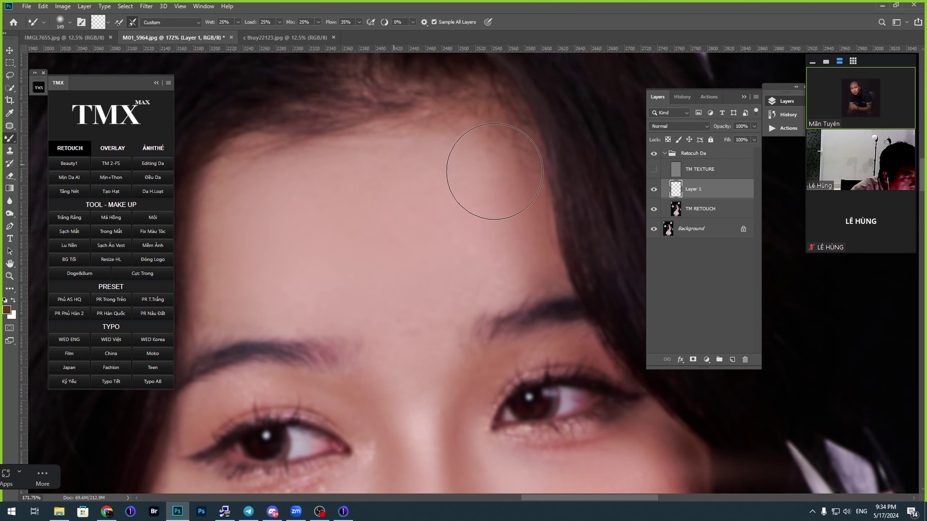
pyautogui.moveTo(481, 233); pyautogui.dragTo(454, 256)
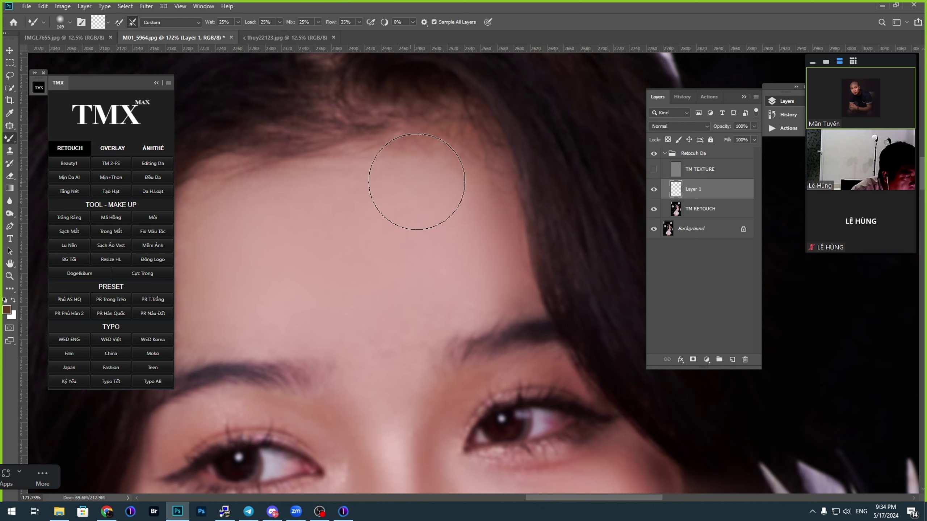
pyautogui.moveTo(371, 187); pyautogui.dragTo(404, 196)
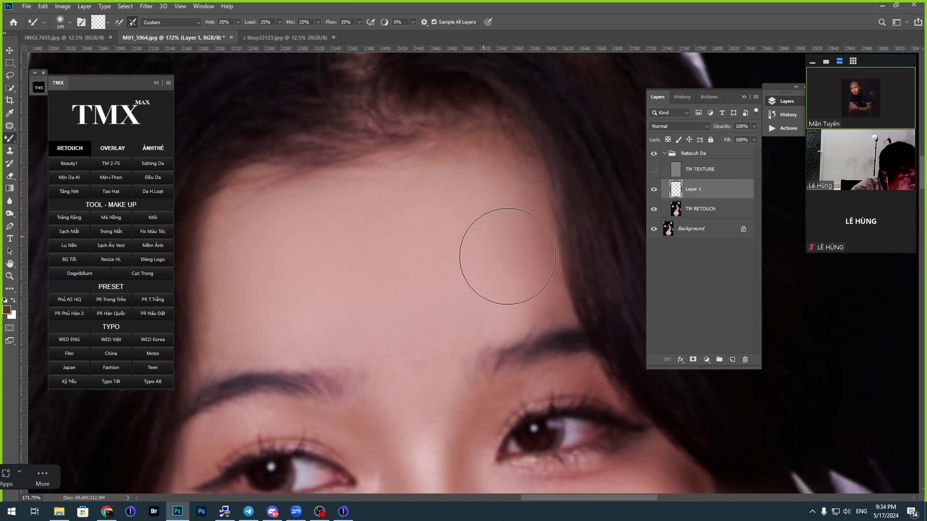
pyautogui.scroll(-1, 463, 258)
pyautogui.moveTo(397, 242); pyautogui.dragTo(433, 256)
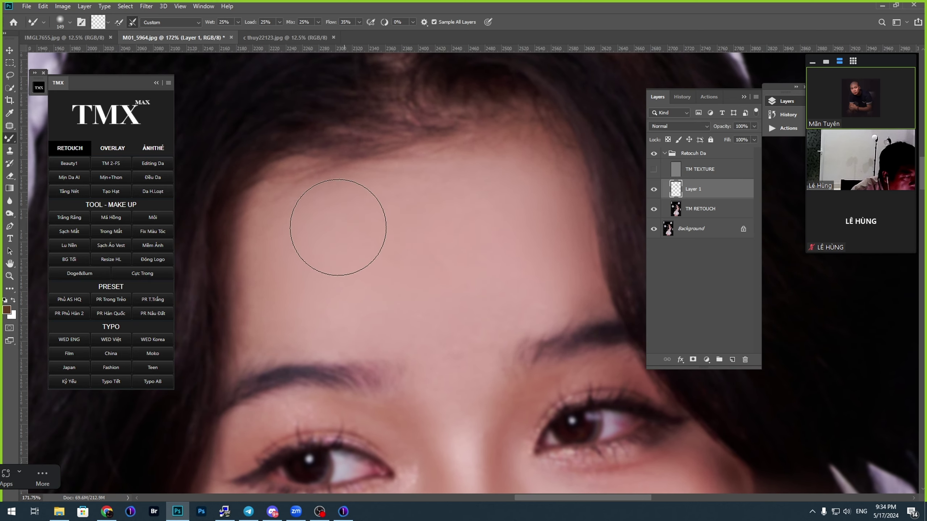
# Step: Lower the Mixer Brush's hardness to its minimum and bring the area around the eyes into view
pyautogui.rightClick(446, 218)
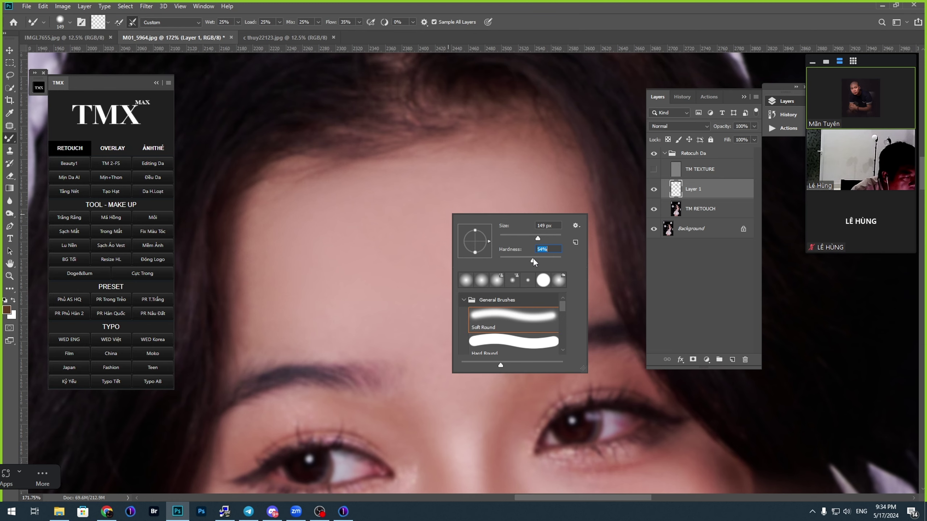
pyautogui.moveTo(532, 260); pyautogui.dragTo(499, 260)
pyautogui.click(404, 254)
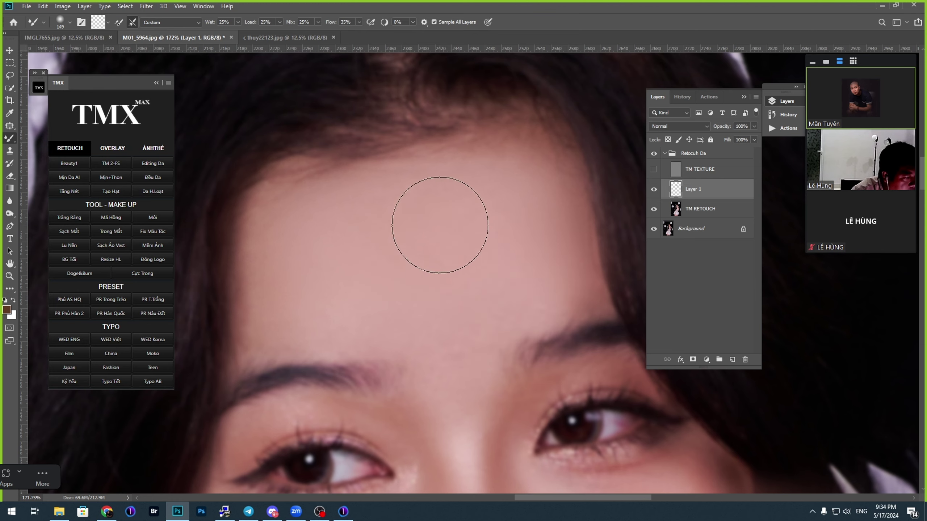
pyautogui.moveTo(457, 406); pyautogui.dragTo(414, 261)
# Step: Smooth the skin between the eyebrows on Layer 1 with the Mixer Brush at a size of about 80 pixels
pyautogui.click(813, 511)
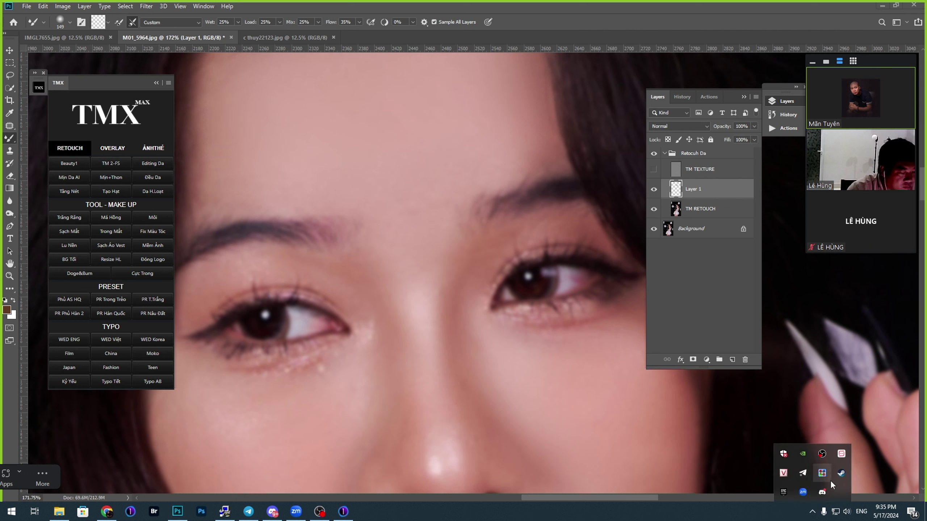
pyautogui.moveTo(425, 191); pyautogui.dragTo(429, 247)
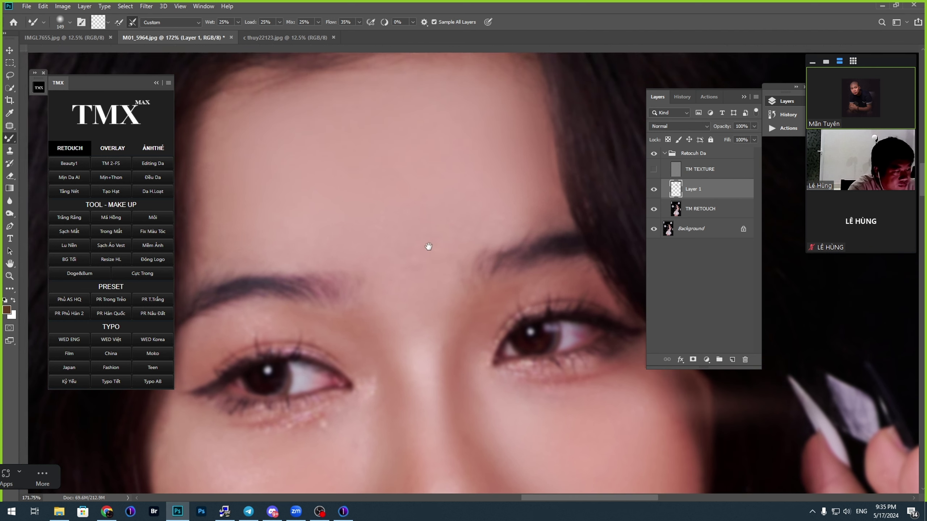
pyautogui.press('[')
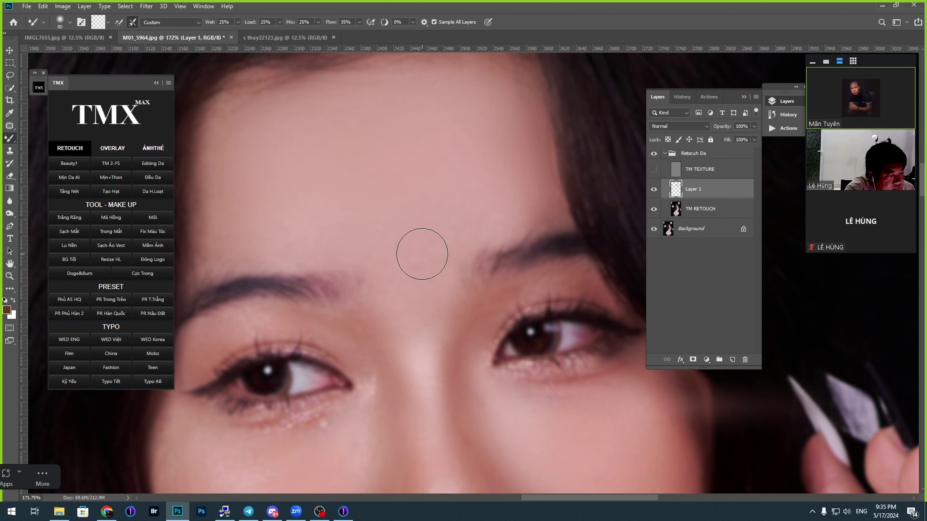
pyautogui.press('[')
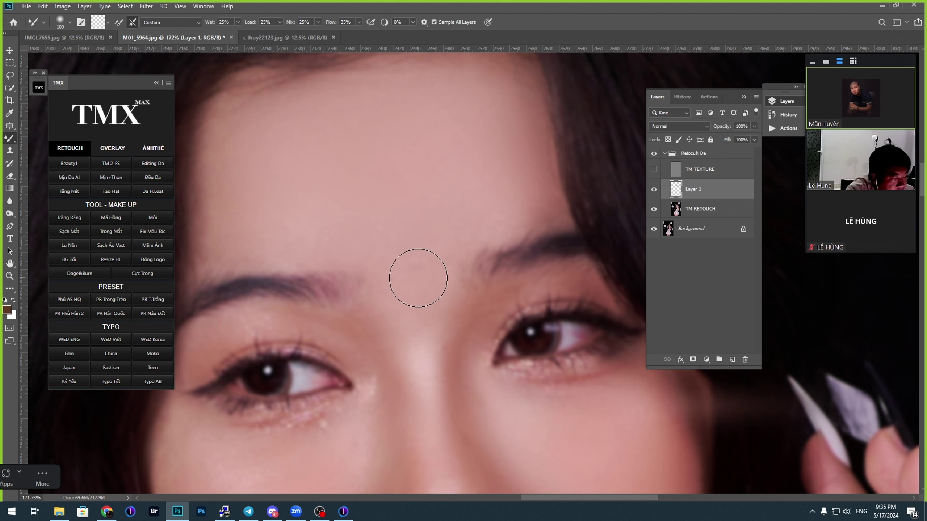
pyautogui.press(']')
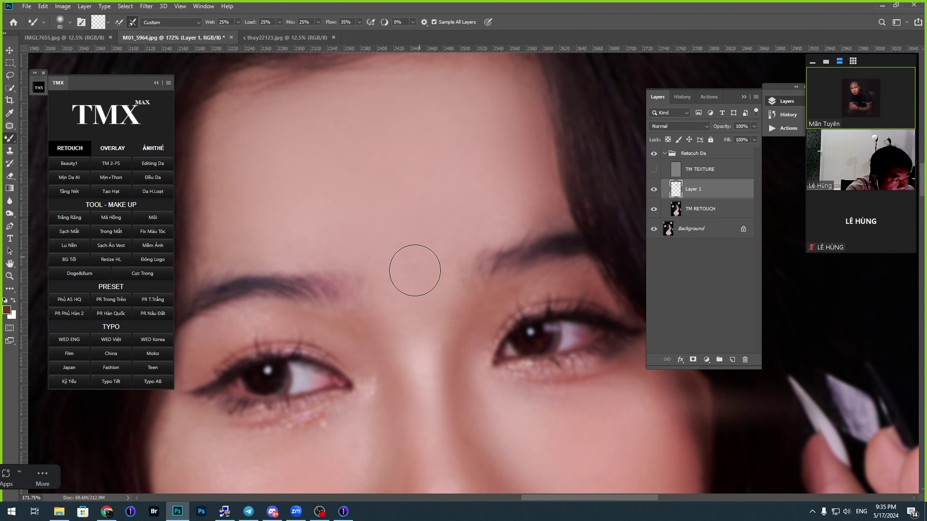
# Step: Blend the nose bridge and the shaded side of the nose from the inner eye corner downward with the 80-pixel Mixer Brush
pyautogui.moveTo(482, 361); pyautogui.dragTo(422, 265)
pyautogui.moveTo(411, 340); pyautogui.dragTo(408, 299)
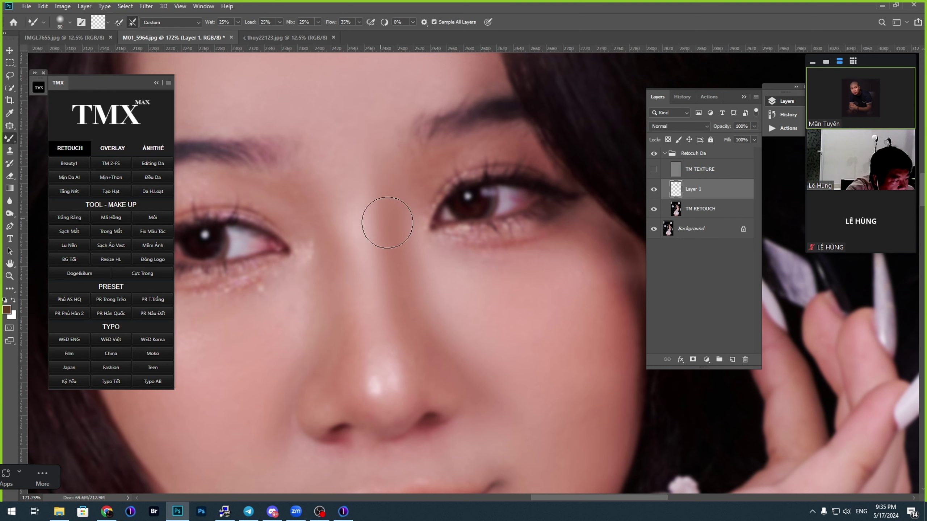
pyautogui.moveTo(400, 299)
pyautogui.mouseDown()
pyautogui.moveTo(404, 259)
pyautogui.moveTo(450, 255)
pyautogui.mouseUp()
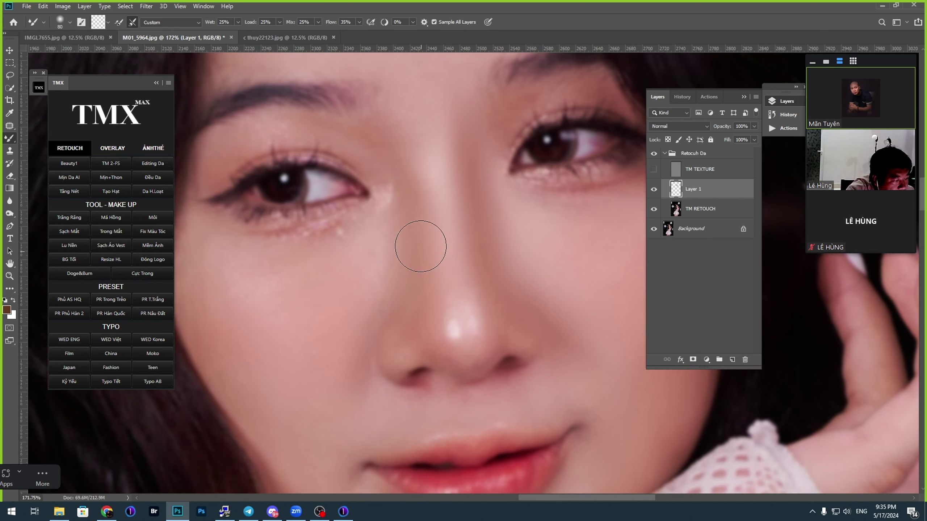
pyautogui.moveTo(420, 247); pyautogui.dragTo(420, 283)
pyautogui.moveTo(416, 166); pyautogui.dragTo(418, 256)
pyautogui.moveTo(403, 145); pyautogui.dragTo(399, 132)
pyautogui.moveTo(409, 184); pyautogui.dragTo(416, 252)
# Step: Smooth the skin between the eyebrows and eyelids of both eyes, using brush sizes from 80 down to 45 pixels
pyautogui.scroll(3, 397, 188)
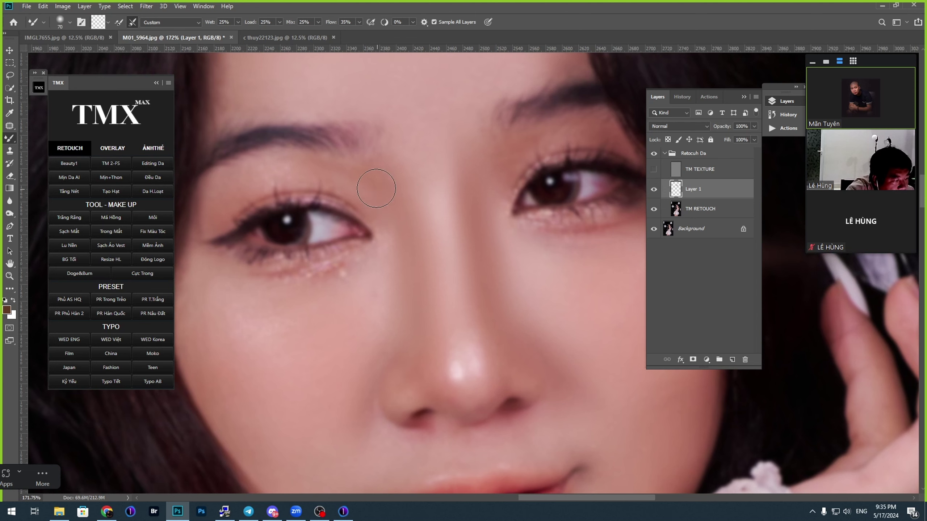
pyautogui.moveTo(336, 180); pyautogui.dragTo(387, 192)
pyautogui.hscroll(10, 307, 193)
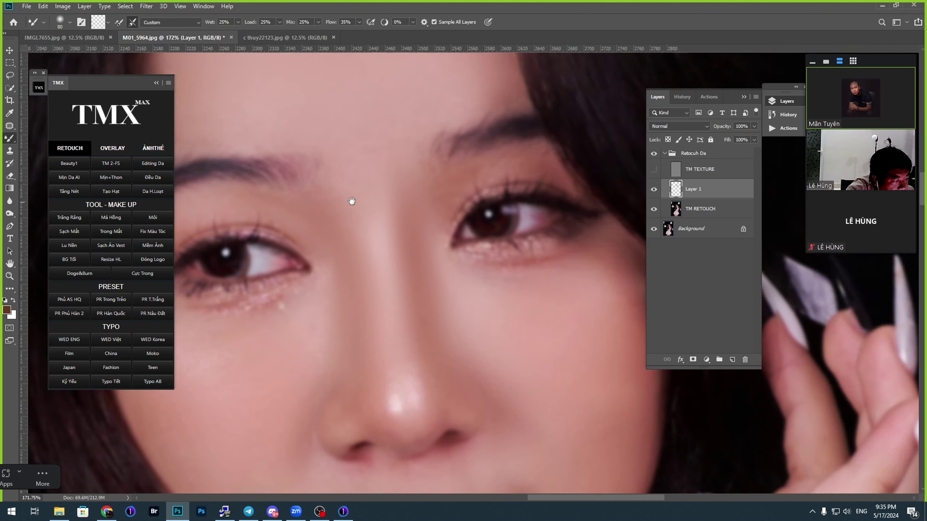
pyautogui.scroll(2, 352, 201)
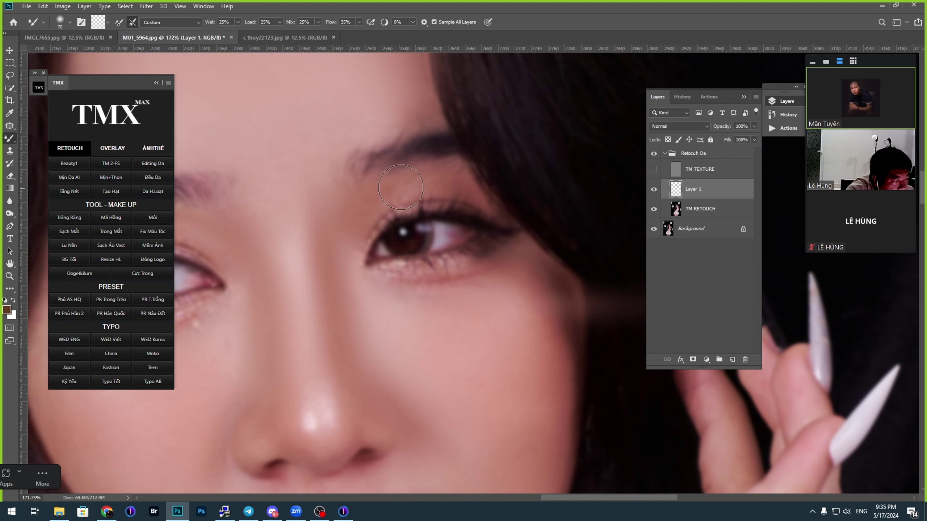
pyautogui.moveTo(439, 184); pyautogui.dragTo(422, 197)
pyautogui.press('[')
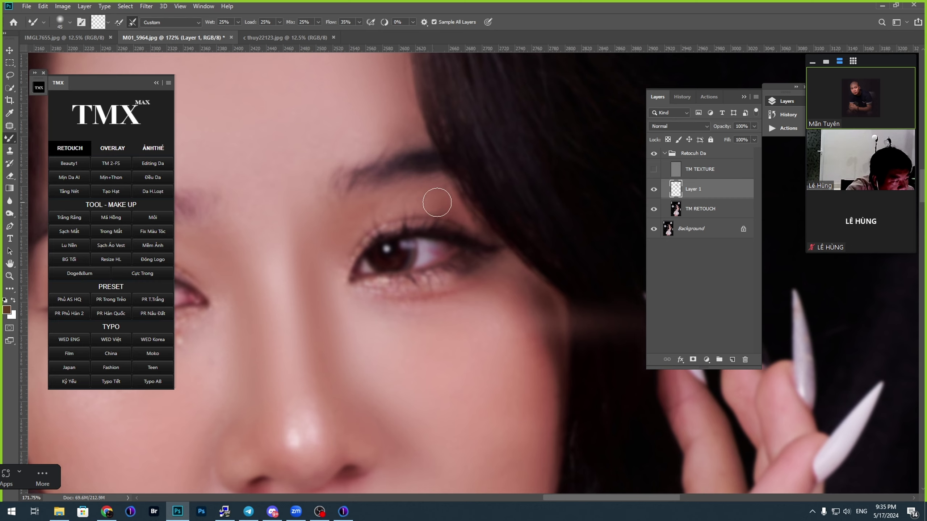
# Step: Smooth both sides of the nose and the skin under the left-hand eye with a 70 to 90 pixel Mixer Brush
pyautogui.scroll(-5, 437, 202)
pyautogui.hscroll(-5, 420, 238)
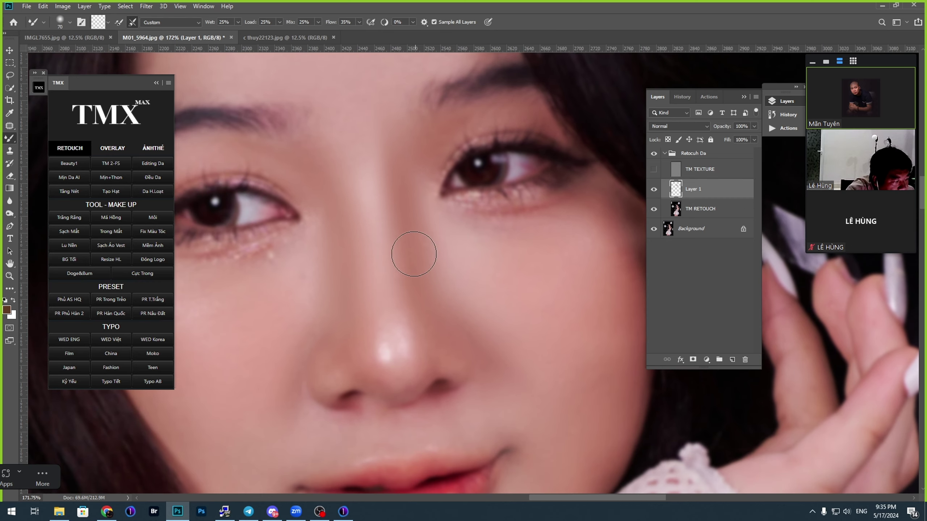
pyautogui.scroll(-5, 364, 273)
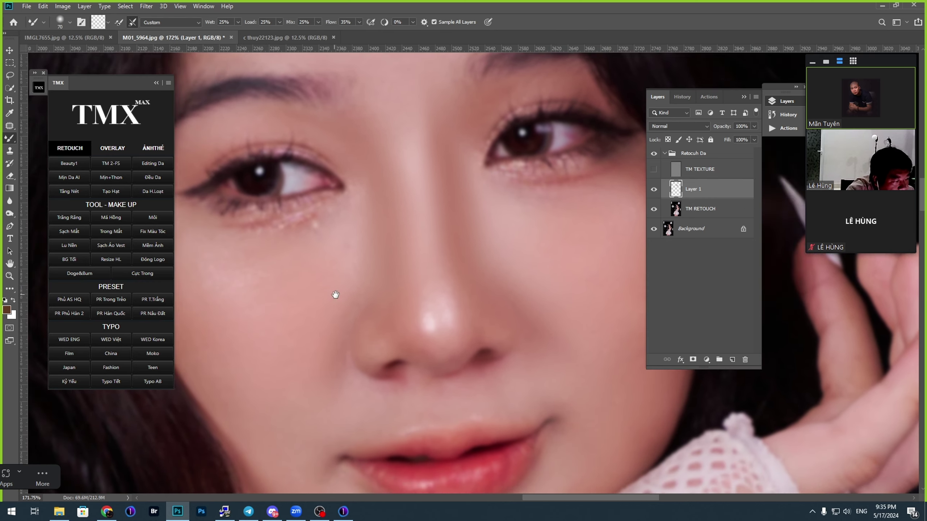
pyautogui.hscroll(-5, 333, 294)
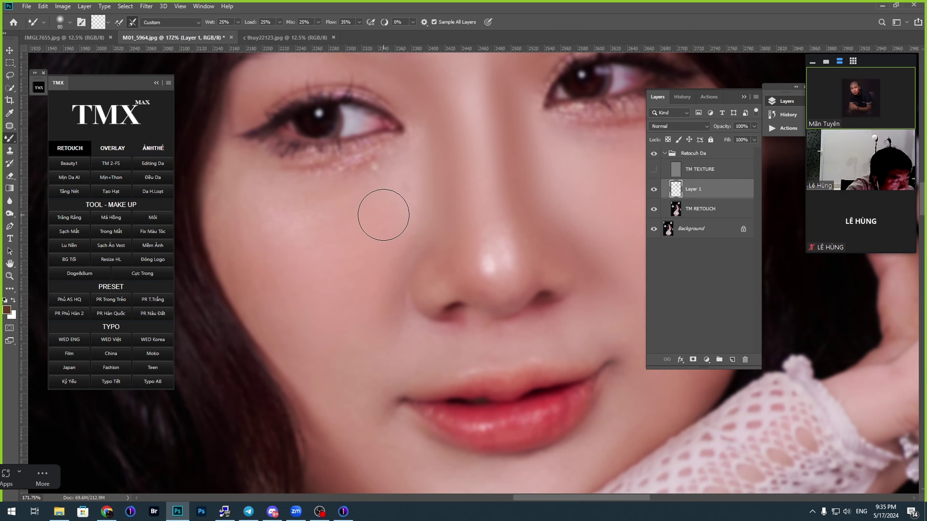
pyautogui.moveTo(370, 199); pyautogui.dragTo(397, 228)
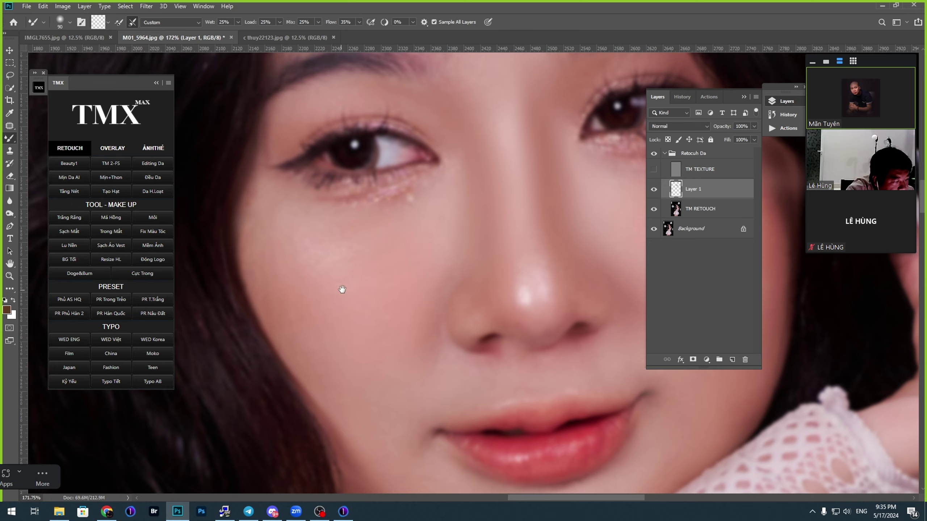
# Step: Enlarge the Mixer Brush to 125 pixels and smooth the left-hand cheek from below the eye toward the mouth
pyautogui.moveTo(341, 289); pyautogui.dragTo(359, 261)
pyautogui.press(']')
pyautogui.press(']')
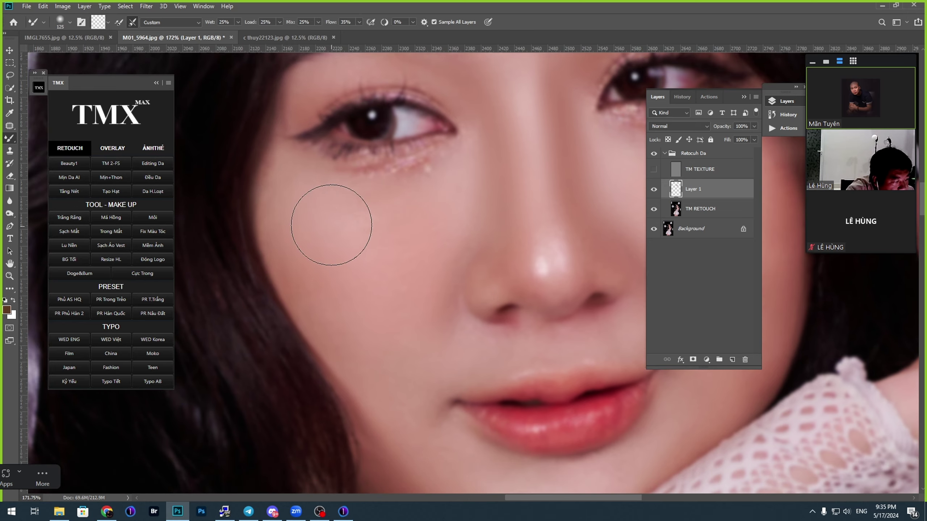
pyautogui.moveTo(384, 270); pyautogui.dragTo(372, 253)
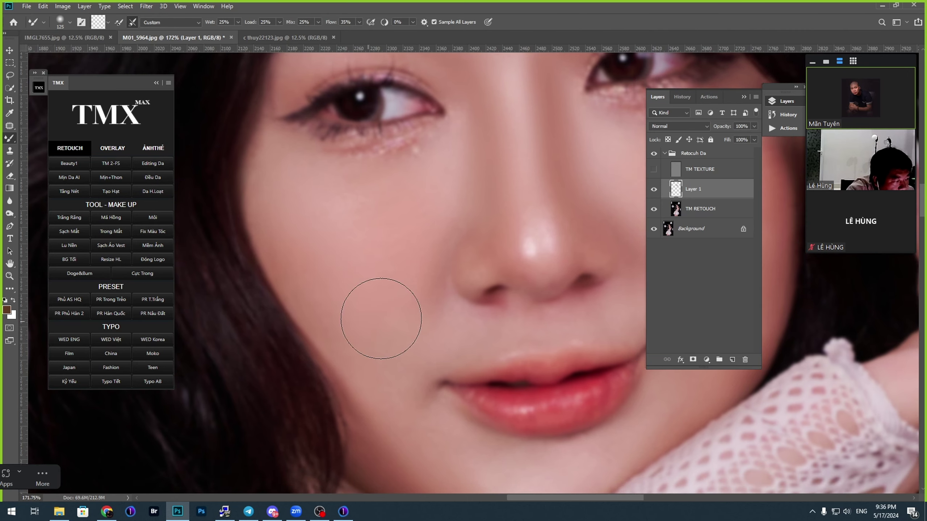
pyautogui.moveTo(384, 215)
pyautogui.mouseDown()
pyautogui.moveTo(395, 262)
pyautogui.moveTo(350, 265)
pyautogui.mouseUp()
# Step: Blend the outer edge of the right-hand cheek beside the hair, varying the Mixer Brush between 70 and 100 pixels
pyautogui.moveTo(451, 220); pyautogui.dragTo(438, 254)
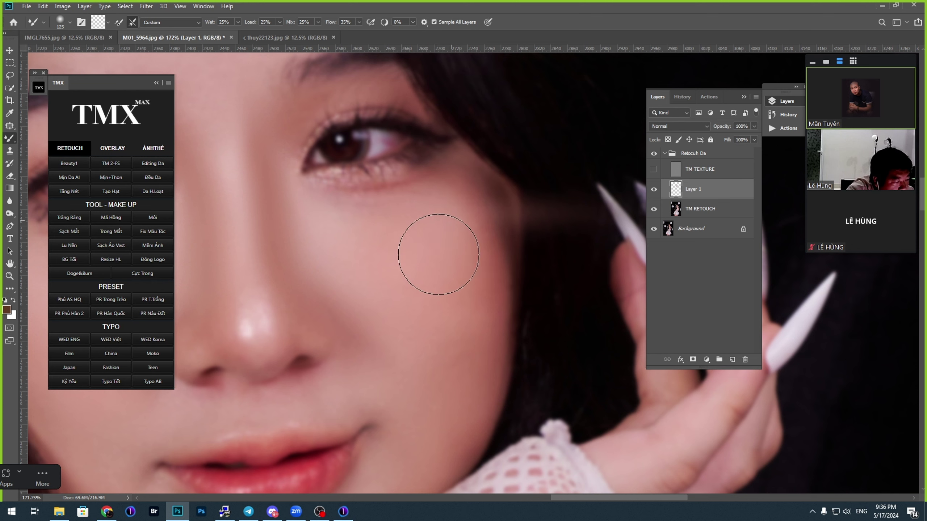
pyautogui.press('[')
pyautogui.press('[')
pyautogui.press('[')
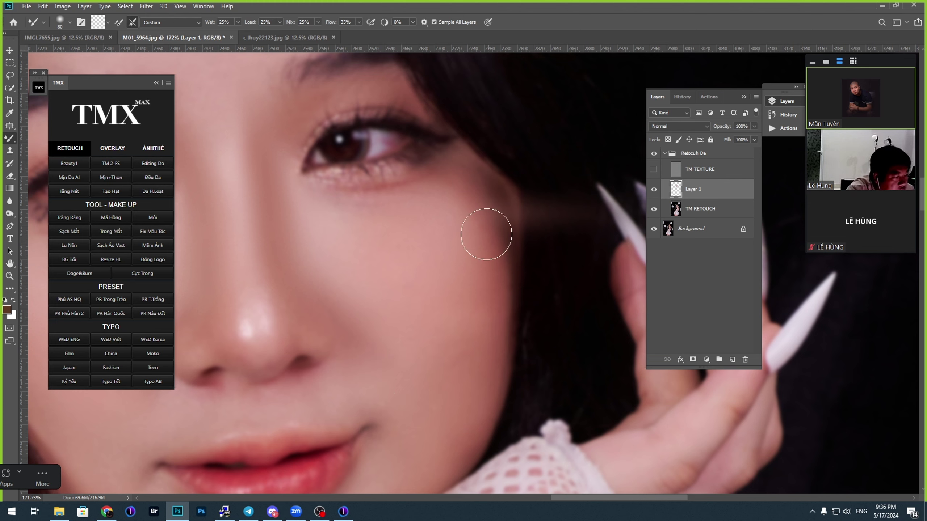
pyautogui.press(']')
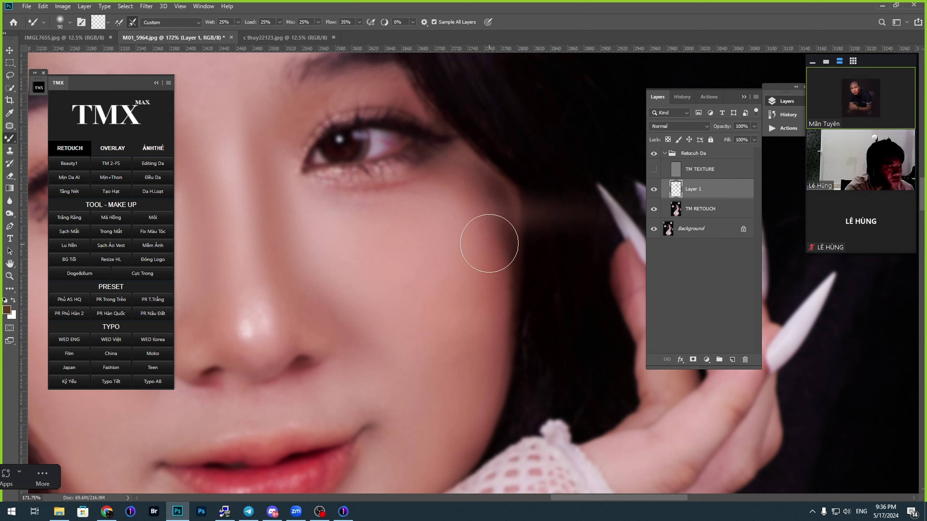
pyautogui.press(']')
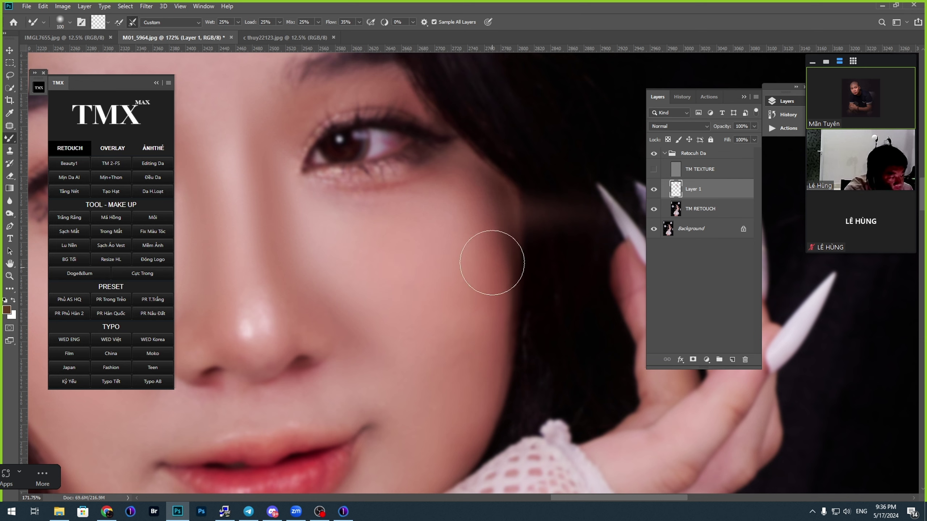
pyautogui.press('[')
pyautogui.press('[')
pyautogui.press('[')
pyautogui.scroll(-2, 490, 296)
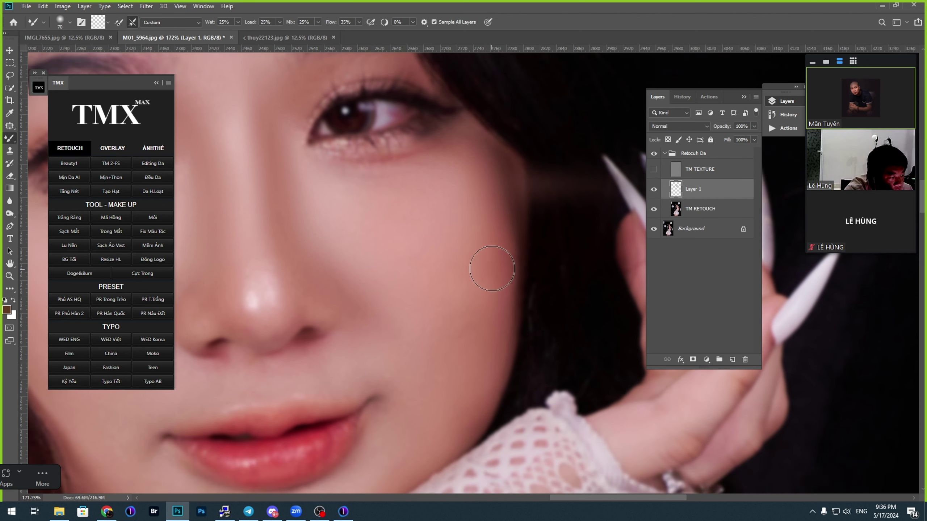
# Step: Smooth the right-hand cheek below the eye and beside the nose with a 100-pixel Mixer Brush
pyautogui.press(']')
pyautogui.press(']')
pyautogui.press(']')
pyautogui.press(']')
pyautogui.press(']')
pyautogui.press('[')
pyautogui.scroll(4, 435, 296)
pyautogui.moveTo(440, 245); pyautogui.dragTo(344, 262)
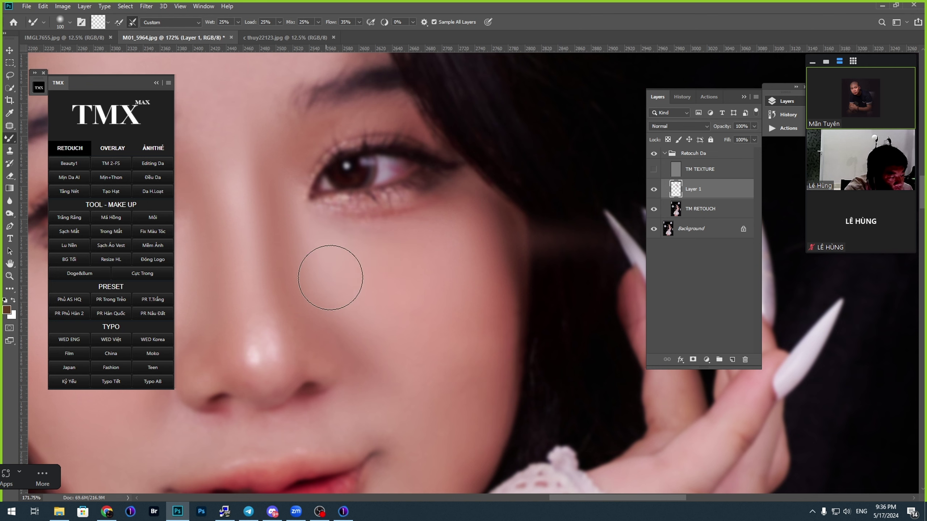
# Step: Smooth the lower right-hand cheek and the jawline above the lace sleeve, reducing the Mixer Brush from 80 to 70 pixels
pyautogui.scroll(-6, 331, 269)
pyautogui.press(']')
pyautogui.press('[')
pyautogui.press('[')
pyautogui.press('[')
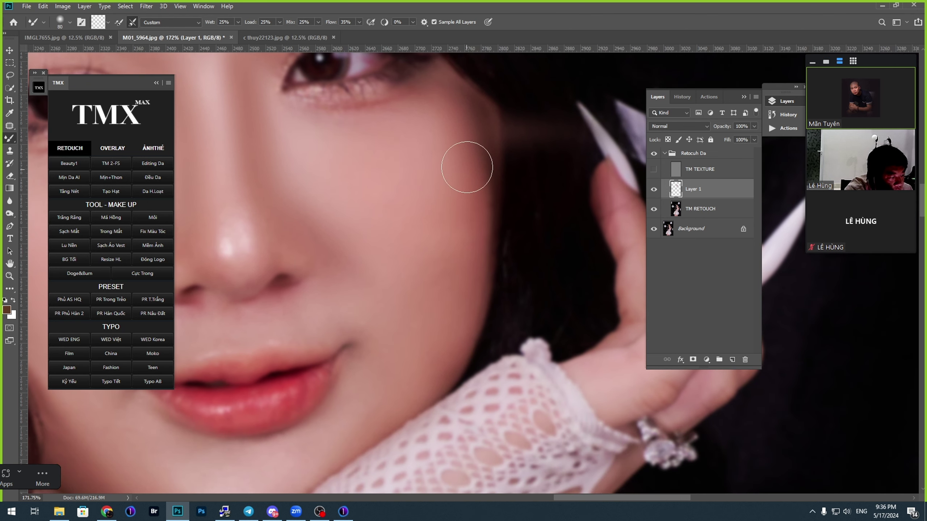
pyautogui.press(']')
pyautogui.moveTo(424, 337); pyautogui.dragTo(448, 278)
pyautogui.hotkey('ctrl', 'r')
pyautogui.press('[')
pyautogui.press('[')
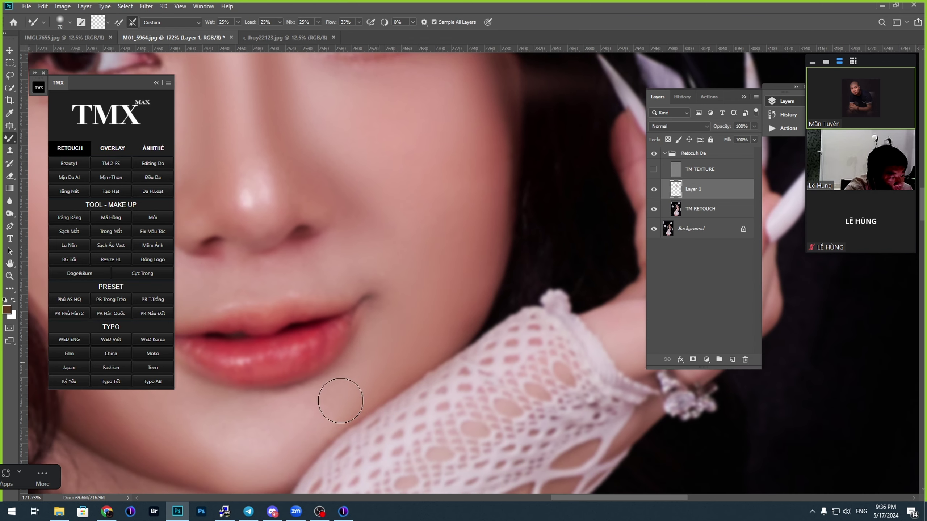
# Step: Smooth the chin and the skin below the lower lip with the Mixer Brush at 100 and 80 pixels
pyautogui.moveTo(322, 418)
pyautogui.mouseDown()
pyautogui.moveTo(377, 381)
pyautogui.moveTo(427, 372)
pyautogui.mouseUp()
pyautogui.press(']')
pyautogui.press(']')
pyautogui.press(']')
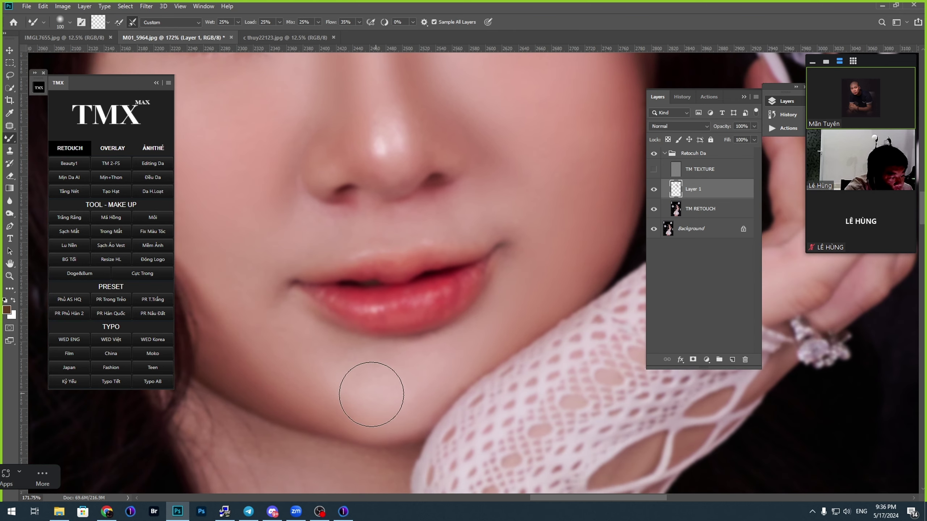
pyautogui.moveTo(289, 368); pyautogui.dragTo(340, 387)
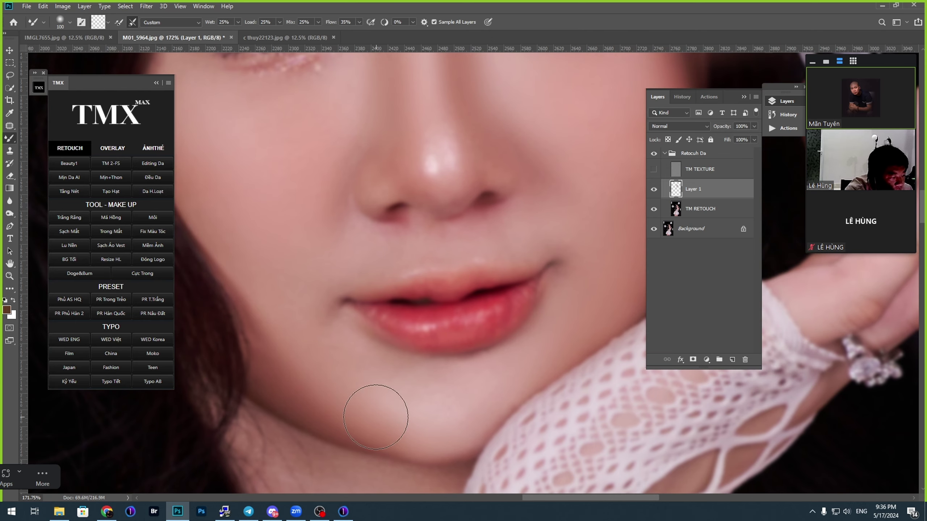
pyautogui.press('[')
pyautogui.press('[')
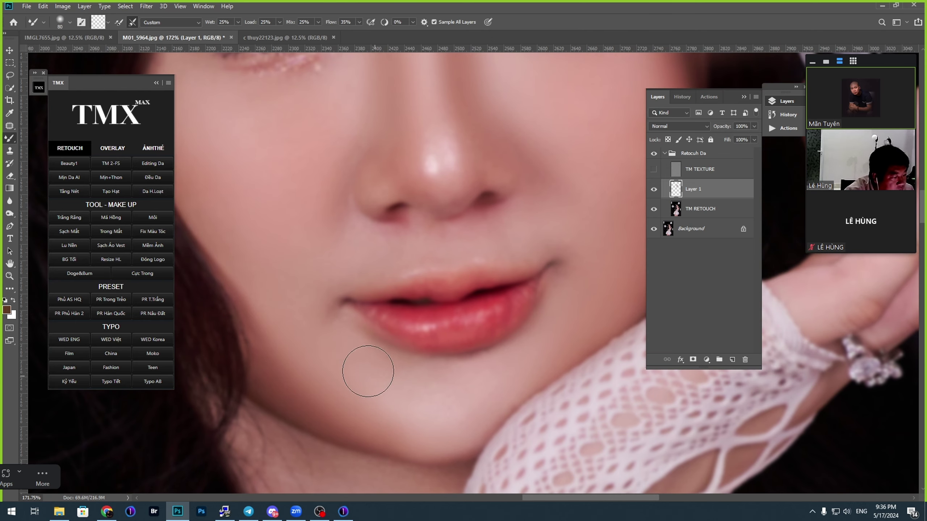
# Step: Blend the left-hand cheek beside the mouth and the crease below the right-hand nostril, finishing with an 80-pixel Mixer Brush
pyautogui.press(']')
pyautogui.press(']')
pyautogui.moveTo(286, 306); pyautogui.dragTo(289, 346)
pyautogui.moveTo(400, 302); pyautogui.dragTo(345, 339)
pyautogui.press('[')
pyautogui.press('[')
pyautogui.moveTo(398, 324); pyautogui.dragTo(328, 338)
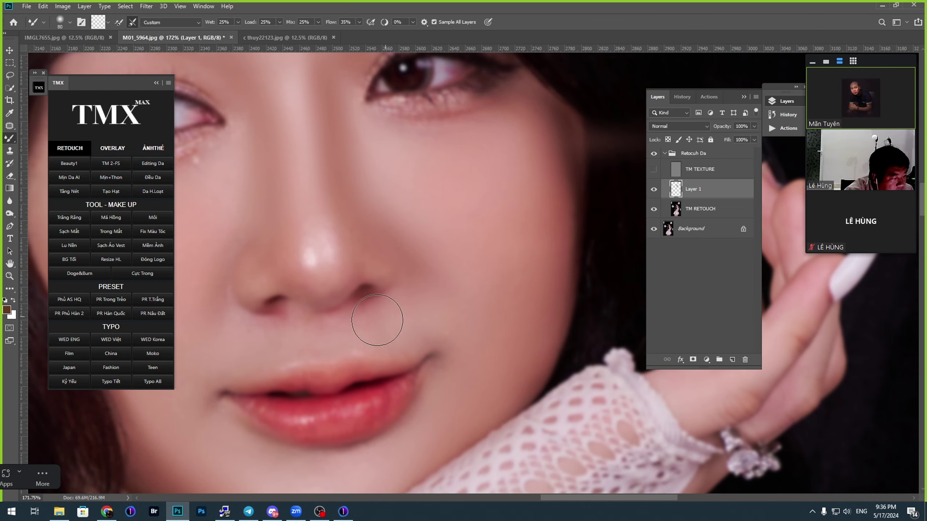
# Step: Soften the skin around the right-hand mouth corner and above the upper lip with a 50 to 70 pixel Mixer Brush
pyautogui.moveTo(476, 362); pyautogui.dragTo(438, 304)
pyautogui.press('[')
pyautogui.press('[')
pyautogui.press('[')
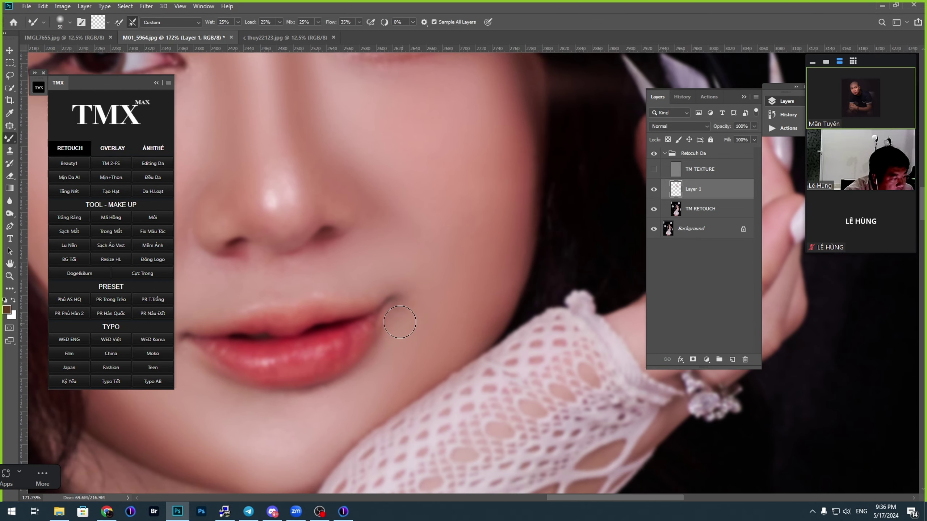
pyautogui.press('[')
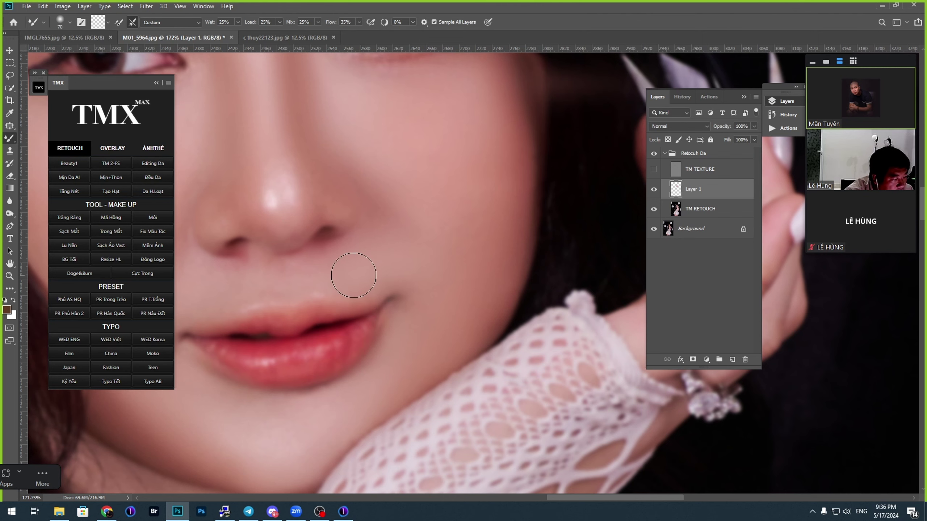
# Step: Refine the upper lip area, lips and left-hand mouth corner with a small Mixer Brush of 30 to 45 pixels
pyautogui.moveTo(242, 330); pyautogui.dragTo(380, 310)
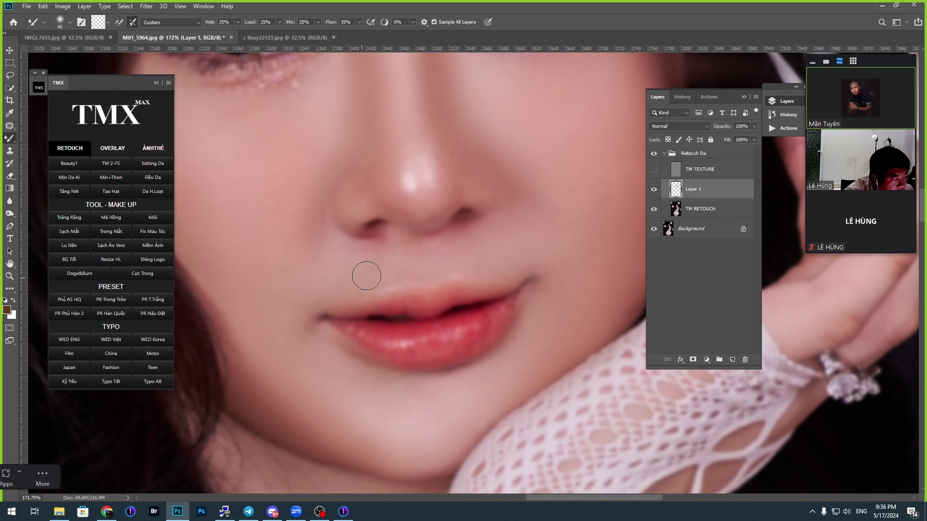
pyautogui.moveTo(405, 210); pyautogui.dragTo(402, 356)
pyautogui.moveTo(368, 322)
pyautogui.mouseDown()
pyautogui.moveTo(382, 243)
pyautogui.moveTo(364, 151)
pyautogui.mouseUp()
pyautogui.press('[')
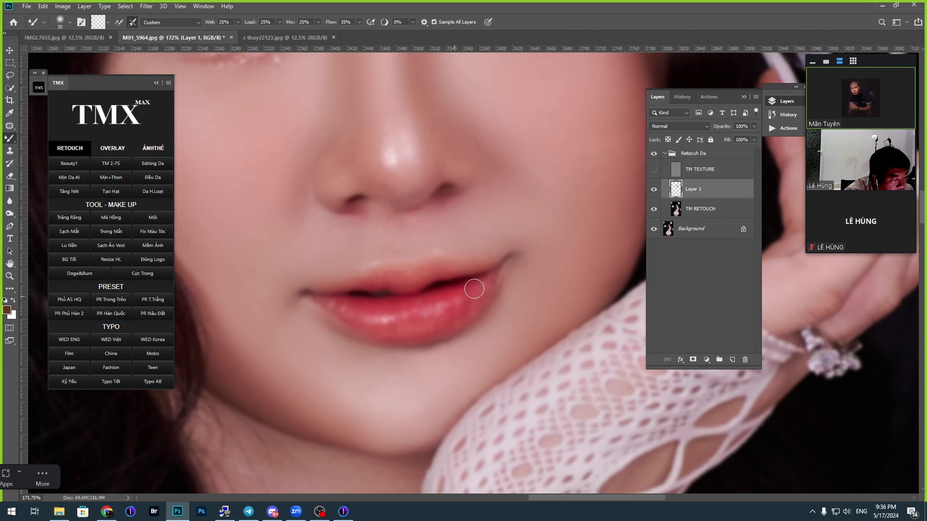
pyautogui.moveTo(370, 305); pyautogui.dragTo(399, 310)
pyautogui.press(']')
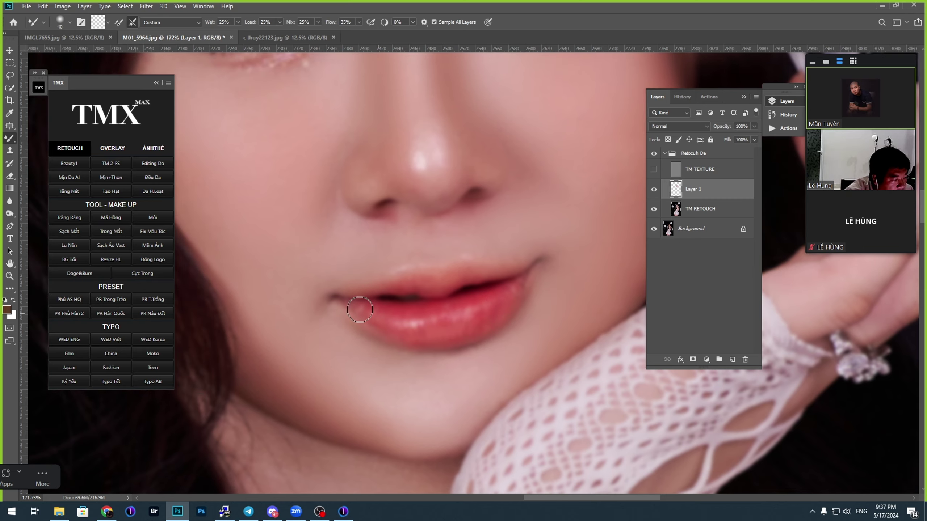
# Step: Smooth the right-hand cheek below the eye with the Mixer Brush, enlarging it to 50 and then 60 pixels
pyautogui.moveTo(433, 272); pyautogui.dragTo(378, 312)
pyautogui.moveTo(551, 199); pyautogui.dragTo(414, 358)
pyautogui.press(']')
pyautogui.press(']')
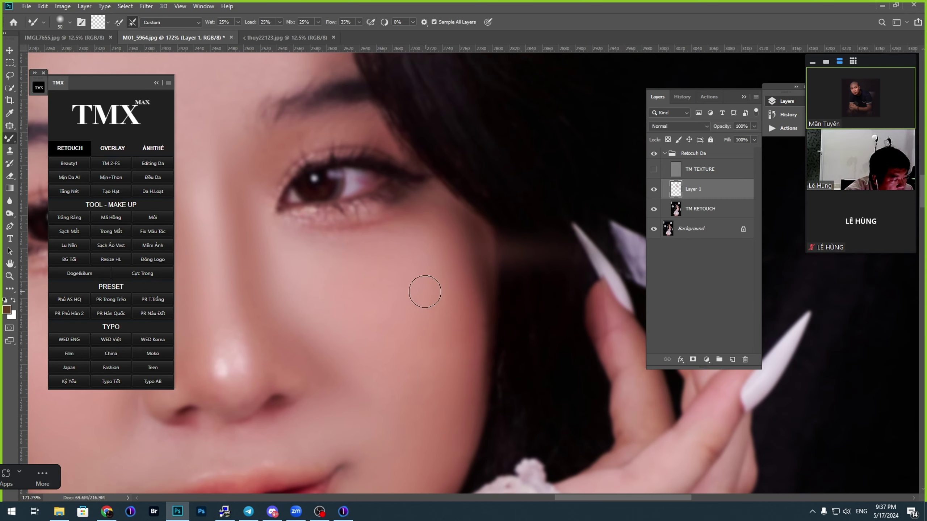
# Step: Smooth the skin of the raised hand and its fingers with a 45 to 60 pixel Mixer Brush
pyautogui.scroll(-1, 481, 306)
pyautogui.moveTo(447, 314); pyautogui.dragTo(281, 97)
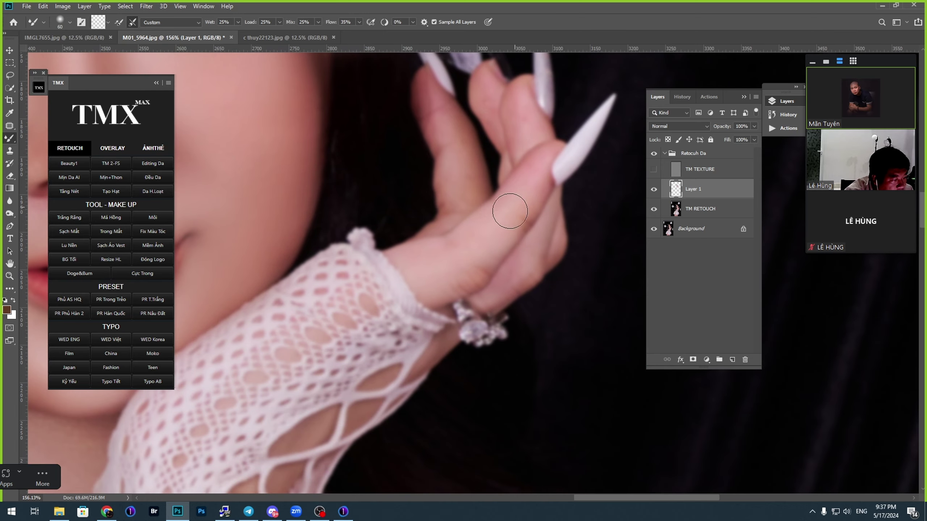
pyautogui.scroll(3, 446, 252)
pyautogui.press('[')
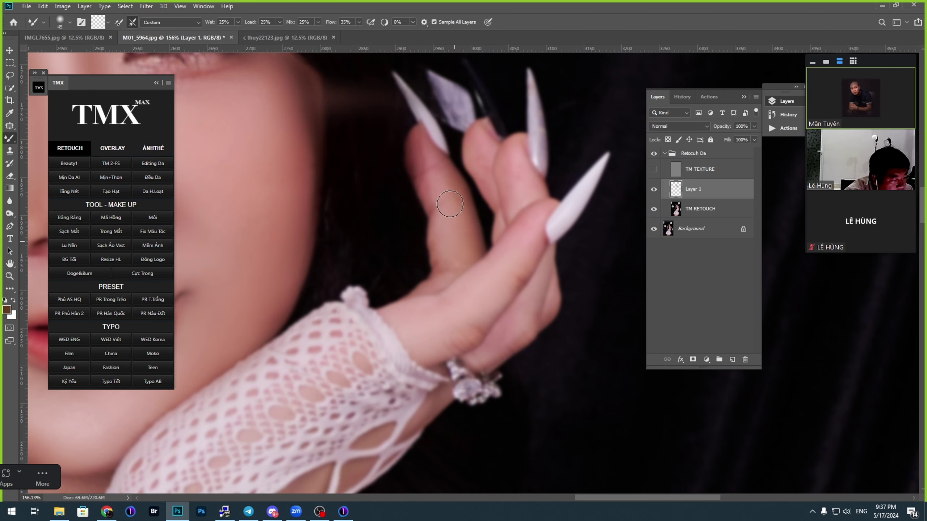
pyautogui.scroll(2, 516, 214)
pyautogui.scroll(2, 511, 225)
pyautogui.press(']')
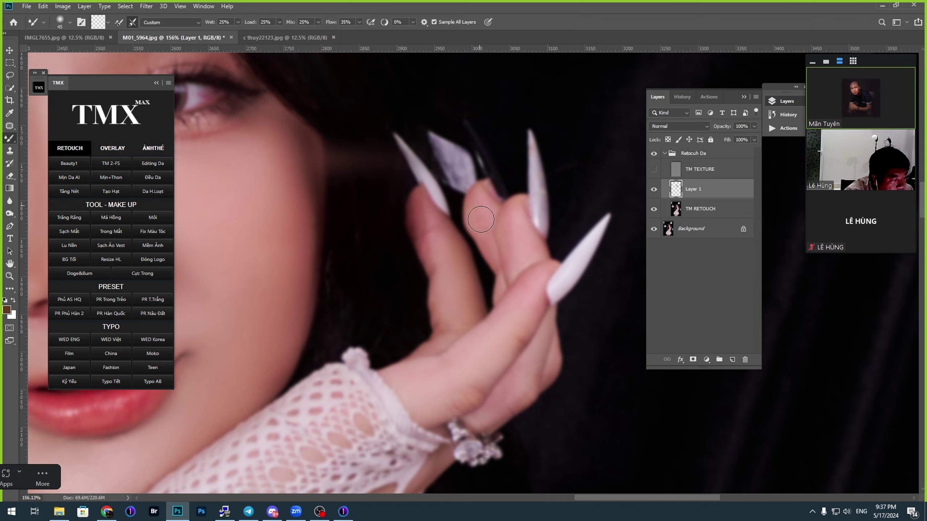
pyautogui.scroll(-7, 513, 263)
pyautogui.scroll(-3, 524, 267)
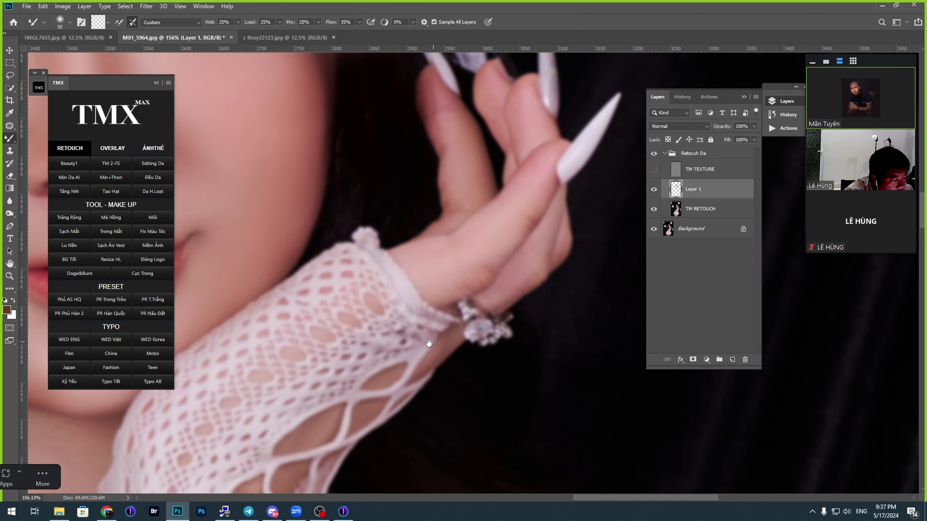
# Step: Even out the skin on the neck below the chin with a 150-pixel Mixer Brush
pyautogui.moveTo(428, 344); pyautogui.dragTo(405, 204)
pyautogui.moveTo(358, 320); pyautogui.dragTo(408, 296)
pyautogui.moveTo(226, 222); pyautogui.dragTo(389, 289)
pyautogui.hotkey('ctrl', 'r')
pyautogui.press(']')
pyautogui.press(']')
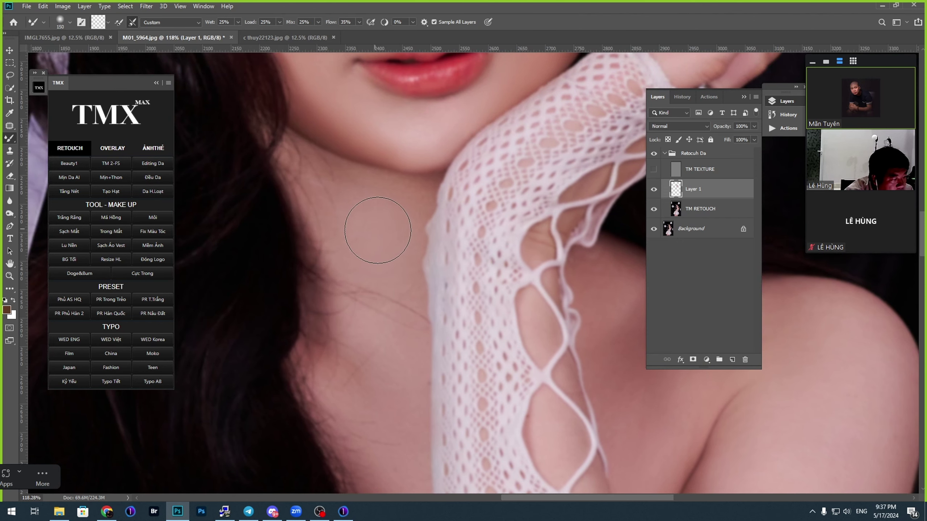
pyautogui.press(']')
pyautogui.press(']')
pyautogui.press('[')
pyautogui.press('[')
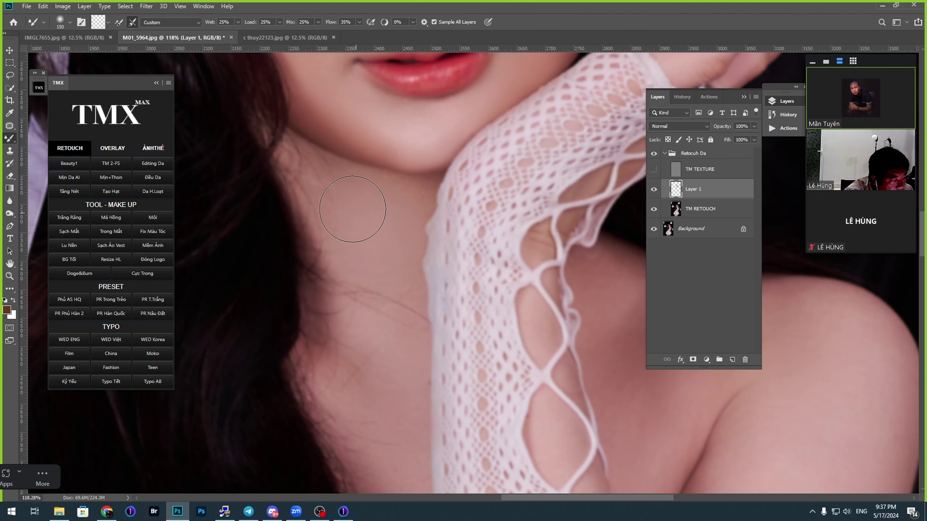
pyautogui.press(']')
pyautogui.press(']')
# Step: Blend the creases and fine lines on the lower neck and upper chest with the Mixer Brush at 150 and 125 pixels
pyautogui.scroll(-3, 360, 282)
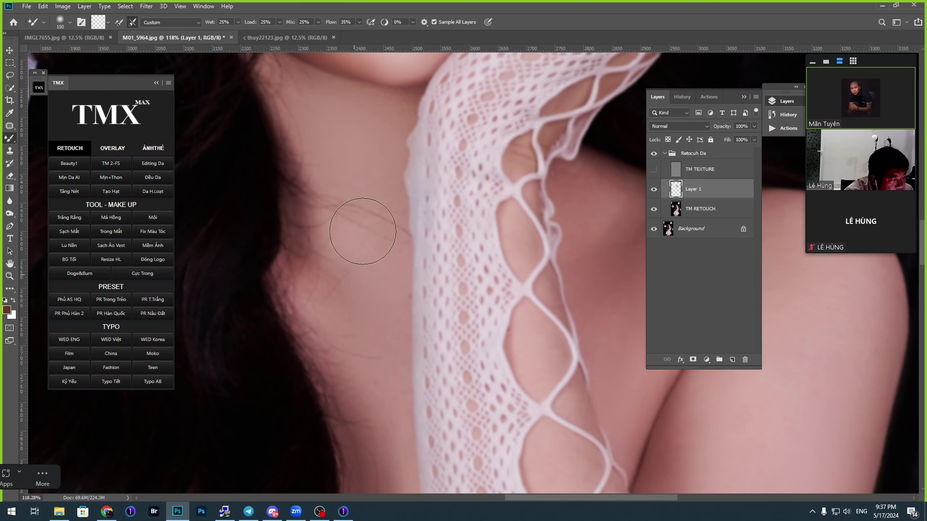
pyautogui.press('[')
pyautogui.press('[')
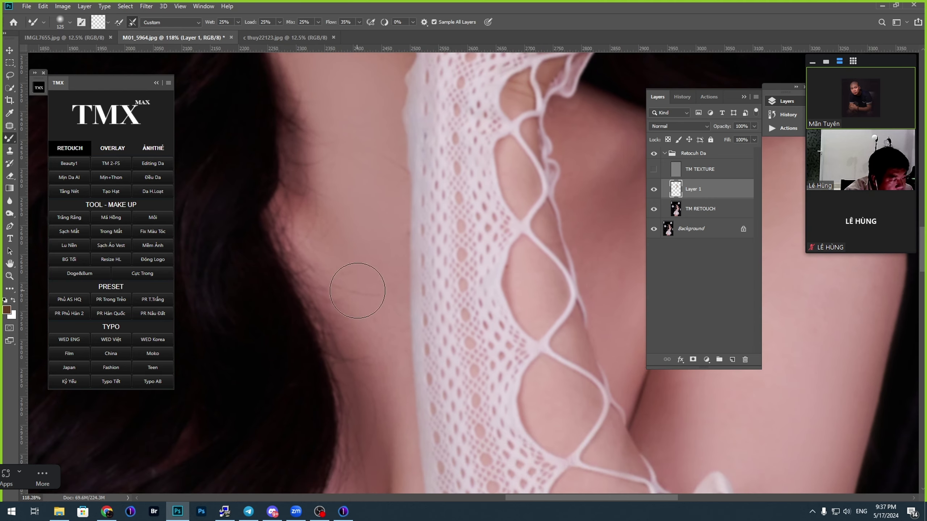
pyautogui.scroll(-2, 356, 290)
pyautogui.press(']')
pyautogui.scroll(-2, 364, 344)
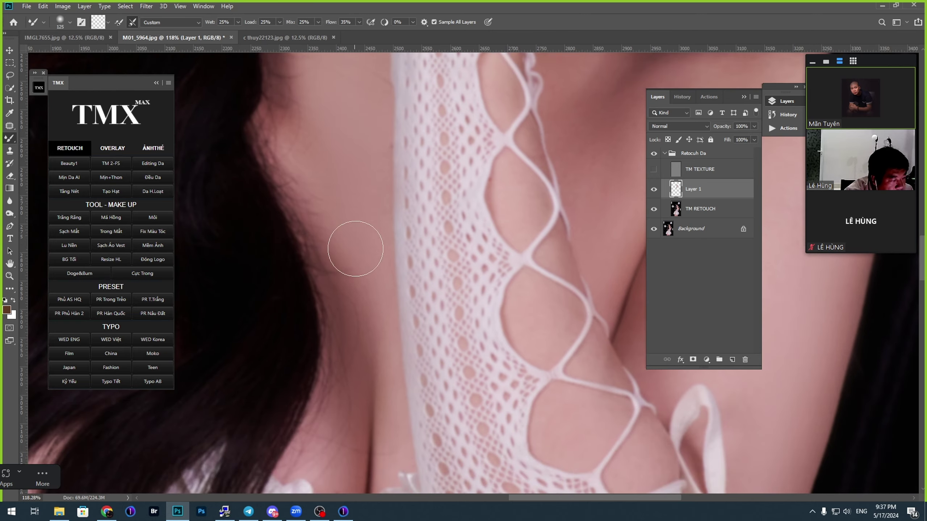
# Step: Smooth the chest between the hair and the lace sleeve down to the dress neckline, using a 90 to 125 pixel Mixer Brush
pyautogui.moveTo(383, 373); pyautogui.dragTo(368, 259)
pyautogui.press('[')
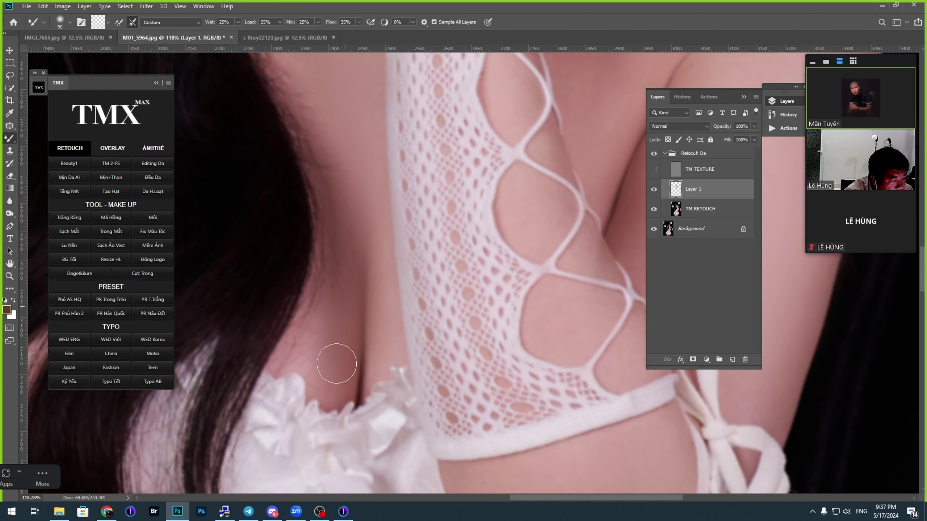
pyautogui.press(']')
pyautogui.scroll(2, 356, 237)
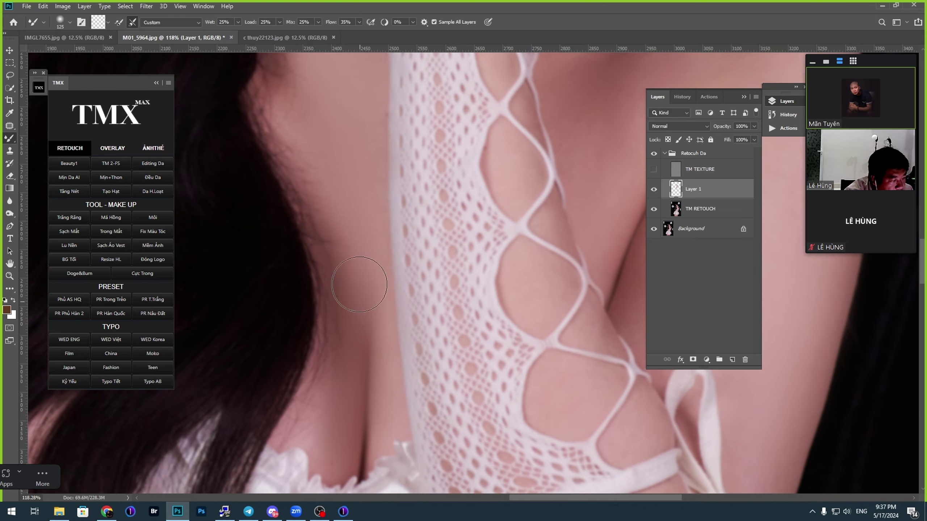
pyautogui.moveTo(346, 216); pyautogui.dragTo(359, 279)
pyautogui.moveTo(346, 193)
pyautogui.mouseDown()
pyautogui.moveTo(357, 296)
pyautogui.moveTo(354, 203)
pyautogui.moveTo(357, 241)
pyautogui.mouseUp()
# Step: Blend the collarbone hollow and the skin beside the right-hand armpit with a 125 to 200 pixel Mixer Brush
pyautogui.press(']')
pyautogui.moveTo(633, 340)
pyautogui.mouseDown()
pyautogui.moveTo(416, 274)
pyautogui.moveTo(358, 270)
pyautogui.mouseUp()
pyautogui.hotkey('ctrl', 'r')
pyautogui.press('[')
pyautogui.press('[')
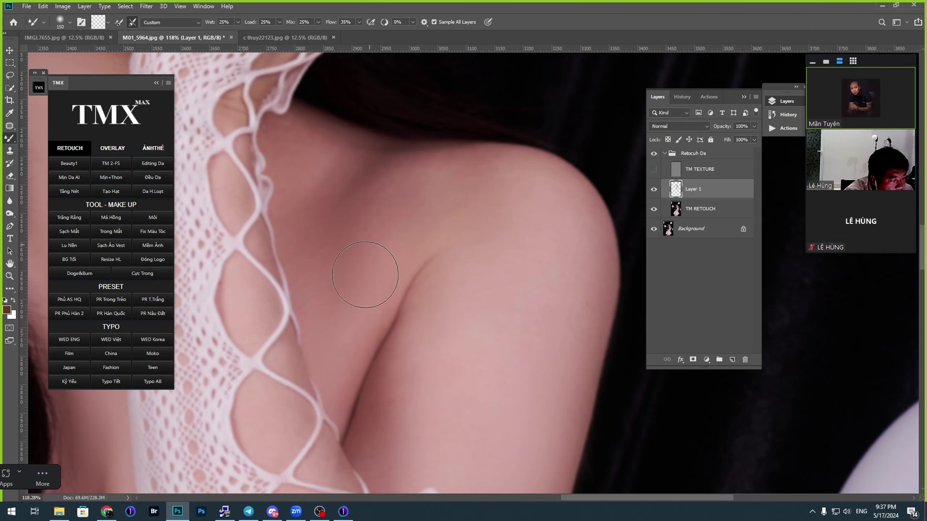
pyautogui.scroll(2, 378, 280)
pyautogui.press(']')
pyautogui.press('[')
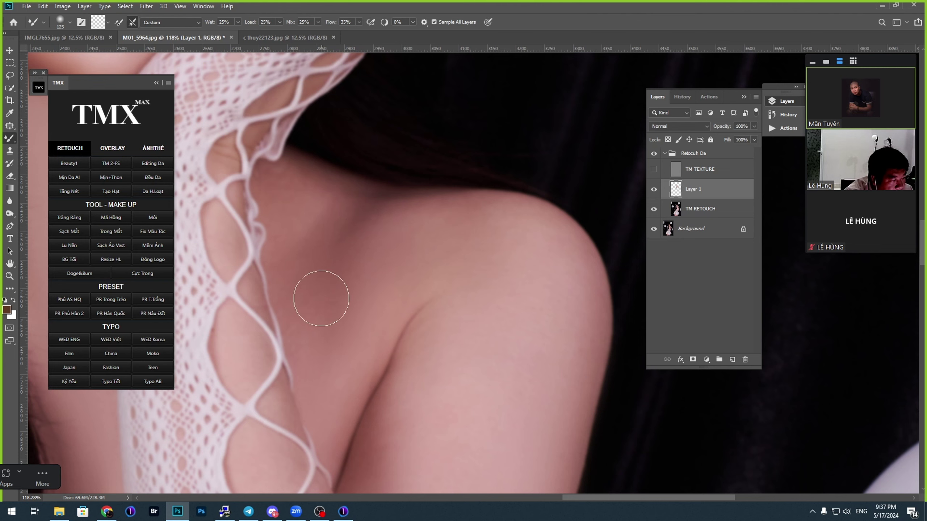
pyautogui.press(']')
pyautogui.press(']')
pyautogui.press(']')
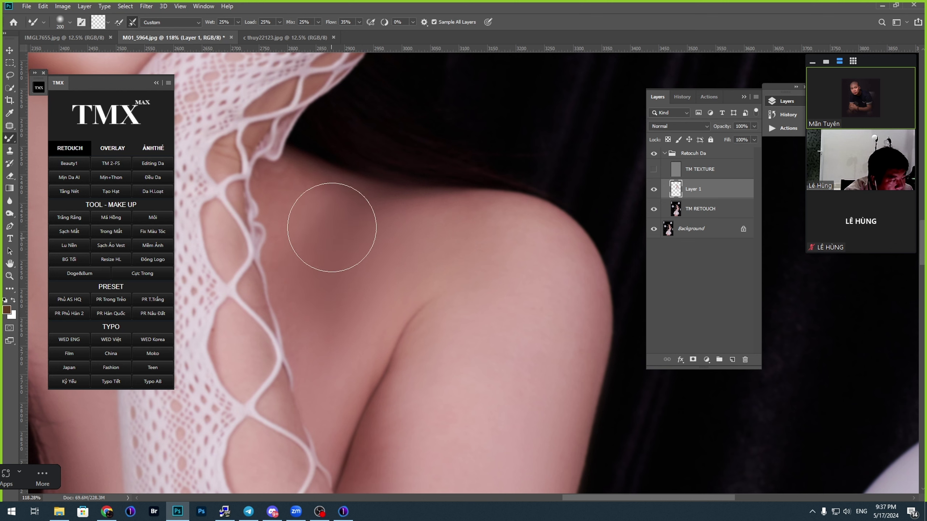
# Step: Smooth the right-hand shoulder and upper arm with the Mixer Brush at 175 to 200 pixels
pyautogui.scroll(-3, 483, 365)
pyautogui.moveTo(492, 352); pyautogui.dragTo(455, 321)
pyautogui.press('[')
pyautogui.press('[')
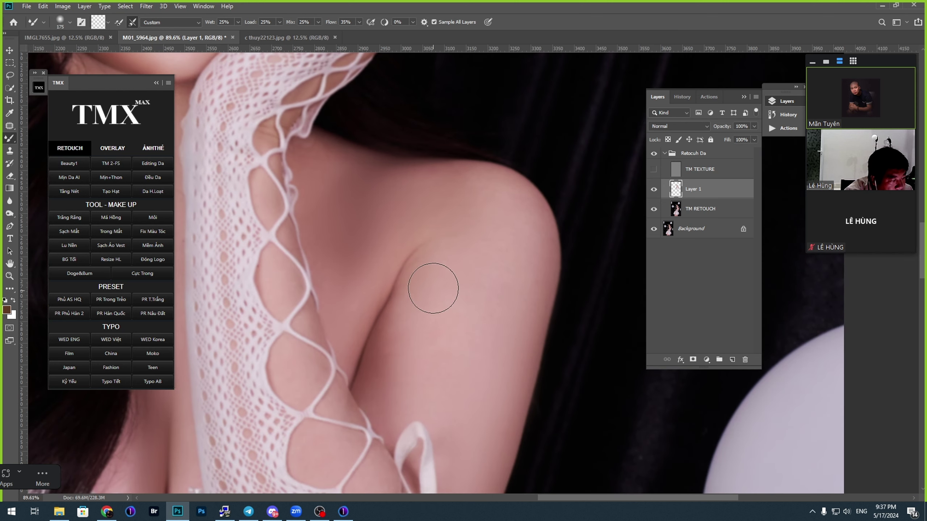
pyautogui.press('[')
pyautogui.press(']')
pyautogui.press('[')
pyautogui.press(']')
pyautogui.press(']')
# Step: Smooth the bare elbow below the lace sleeve with a 200-pixel Mixer Brush
pyautogui.moveTo(416, 456); pyautogui.dragTo(432, 183)
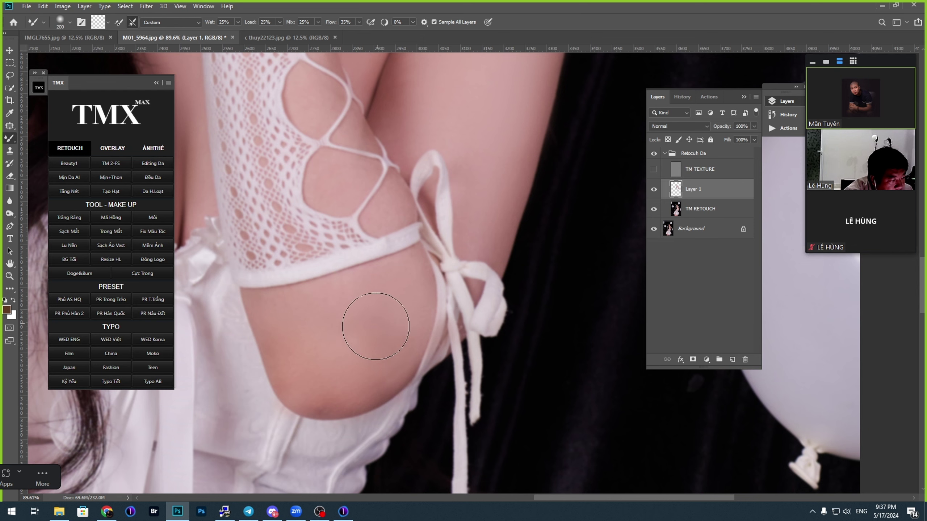
pyautogui.scroll(-1, 349, 289)
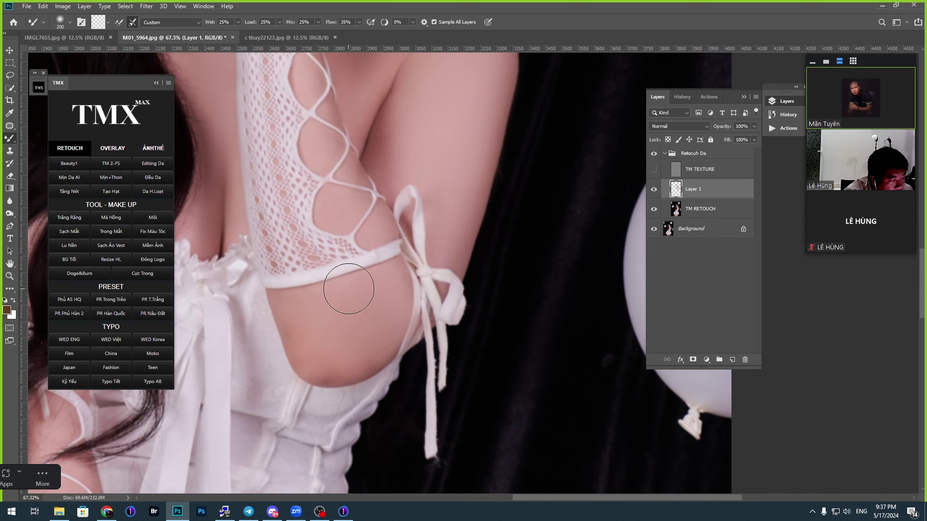
pyautogui.scroll(-1, 349, 289)
# Step: Soften the skin showing through the laced sleeve on the lowered arm, reducing the Mixer Brush from 150 to 100 pixels
pyautogui.moveTo(328, 343); pyautogui.dragTo(439, 244)
pyautogui.moveTo(332, 324); pyautogui.dragTo(373, 259)
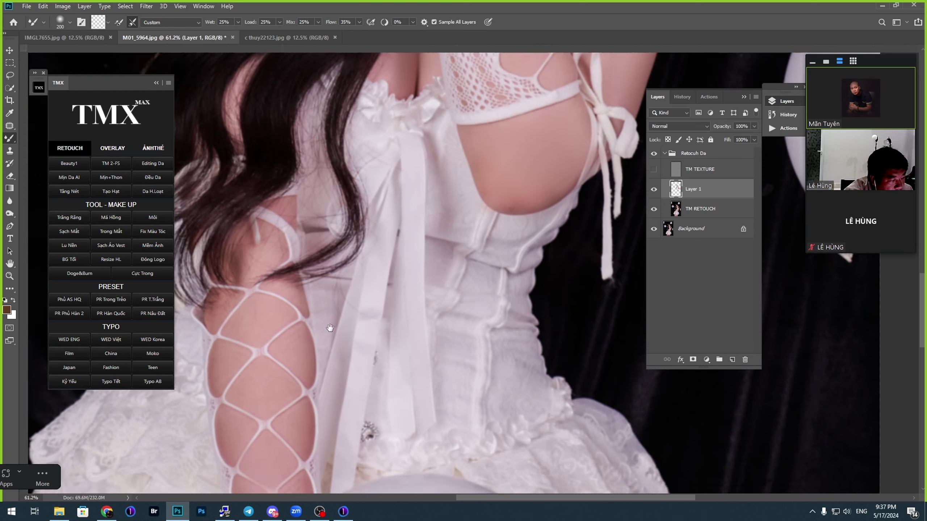
pyautogui.moveTo(329, 328); pyautogui.dragTo(333, 232)
pyautogui.press('[')
pyautogui.press('[')
pyautogui.moveTo(265, 293); pyautogui.dragTo(259, 300)
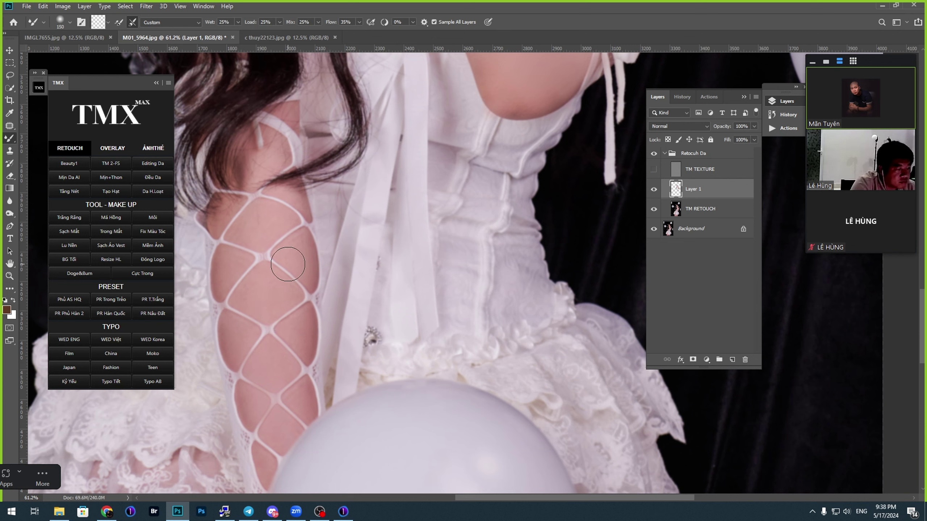
pyautogui.press('[')
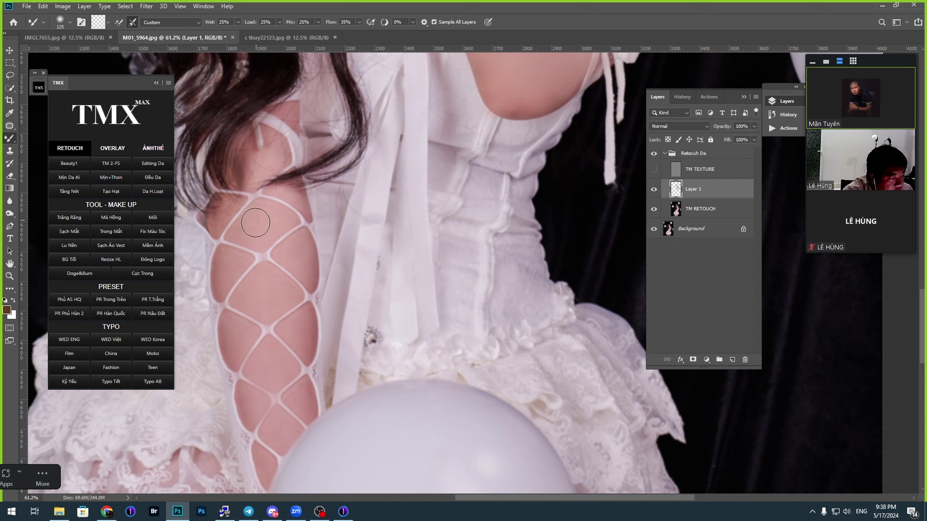
pyautogui.scroll(1, 260, 194)
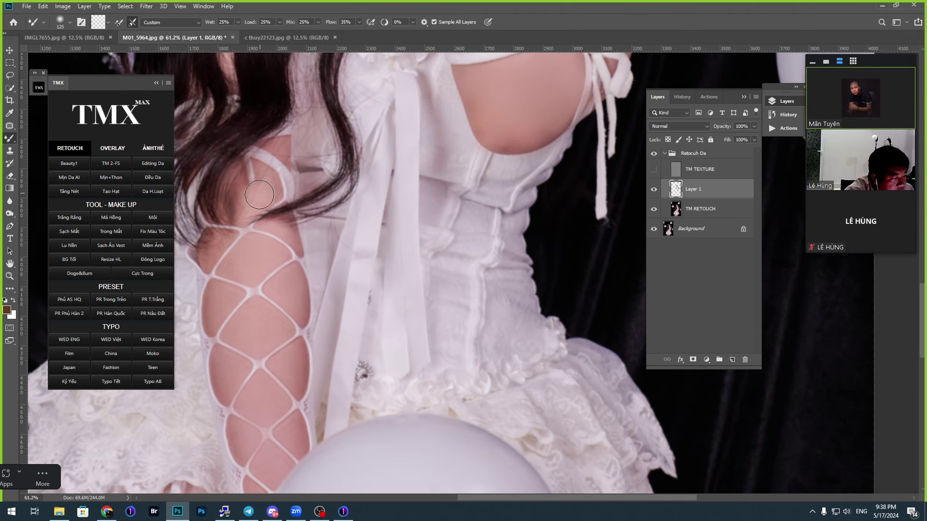
pyautogui.scroll(-6, 260, 194)
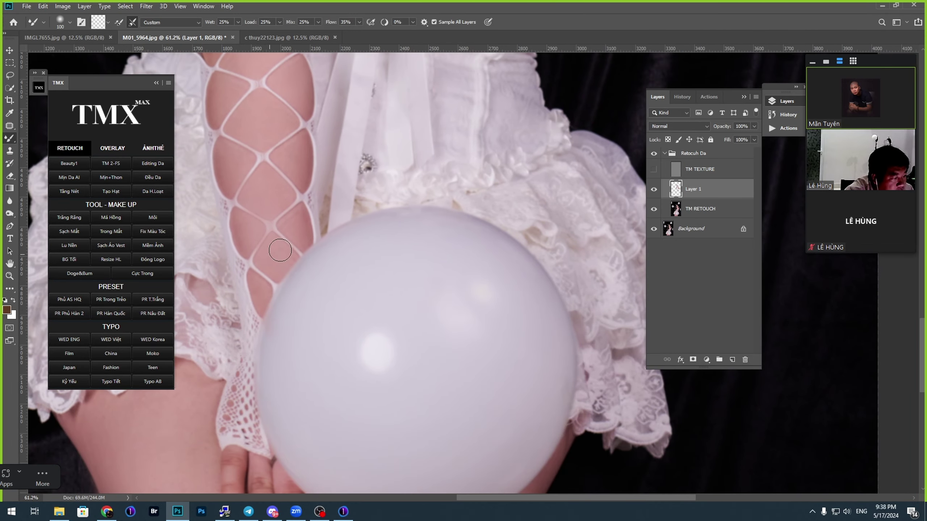
# Step: Smooth the middle of the left-hand thigh with the Mixer Brush, starting at 250 pixels and reducing it to 175
pyautogui.scroll(-7, 331, 304)
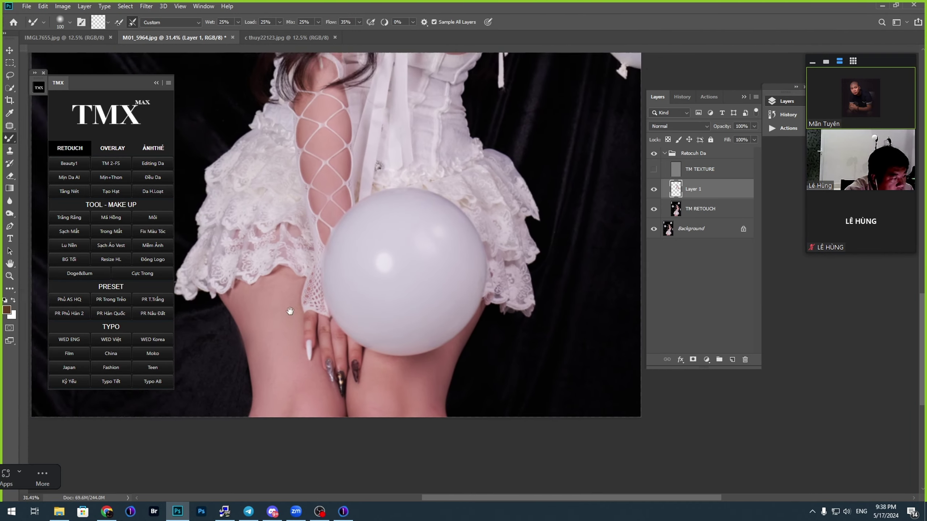
pyautogui.scroll(4, 290, 313)
pyautogui.press(']')
pyautogui.press(']')
pyautogui.press(']')
pyautogui.press(']')
pyautogui.scroll(5, 259, 311)
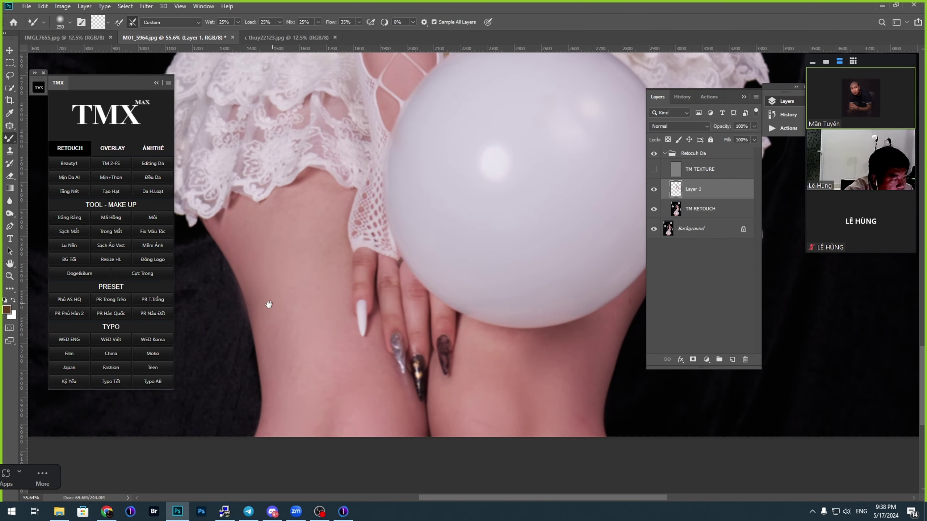
pyautogui.moveTo(302, 332)
pyautogui.mouseDown()
pyautogui.moveTo(312, 297)
pyautogui.moveTo(316, 324)
pyautogui.mouseUp()
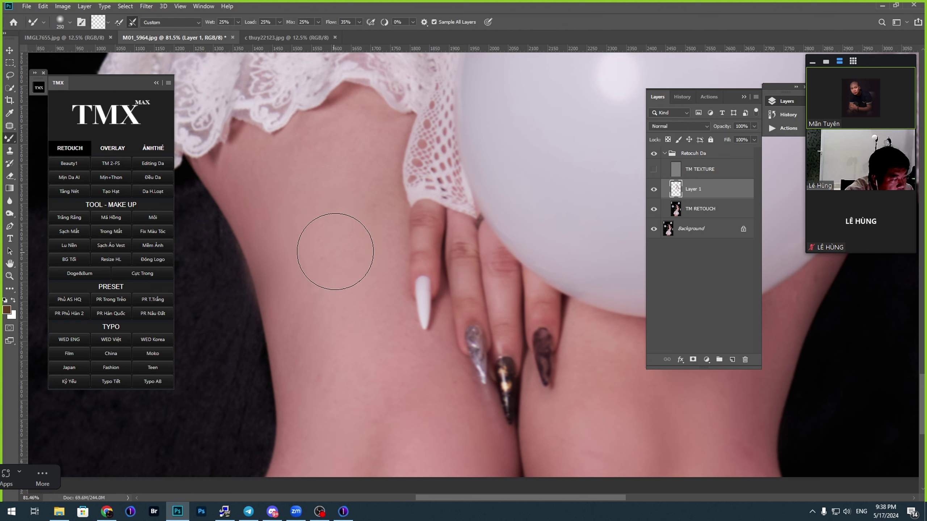
pyautogui.press('[')
pyautogui.moveTo(343, 231)
pyautogui.mouseDown()
pyautogui.moveTo(329, 261)
pyautogui.moveTo(324, 226)
pyautogui.mouseUp()
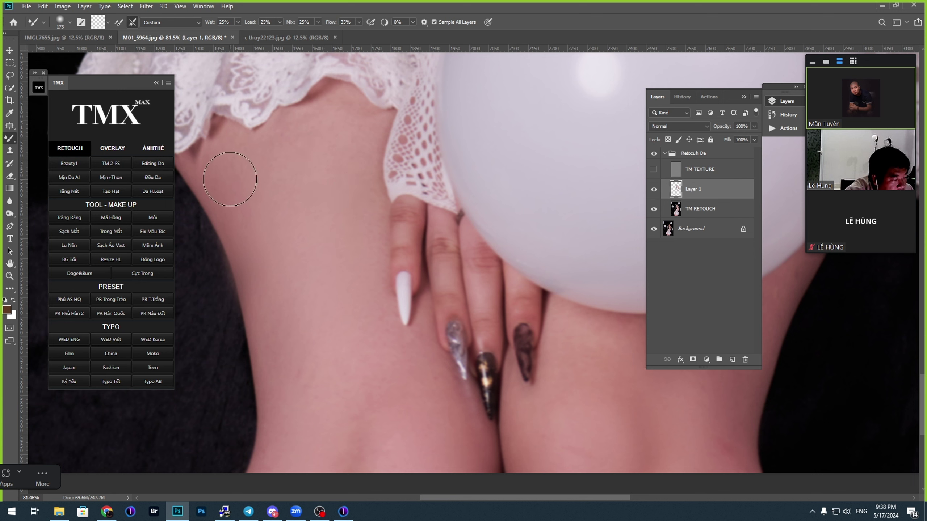
# Step: Blend the top of the left-hand thigh below the lace skirt hem with a Mixer Brush of up to 250 pixels
pyautogui.press(']')
pyautogui.press(']')
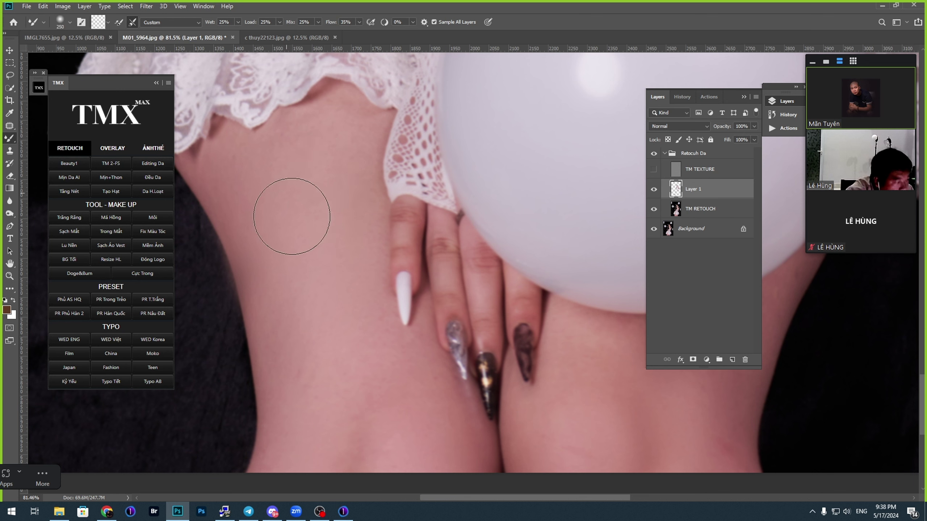
pyautogui.press('[')
pyautogui.press('[')
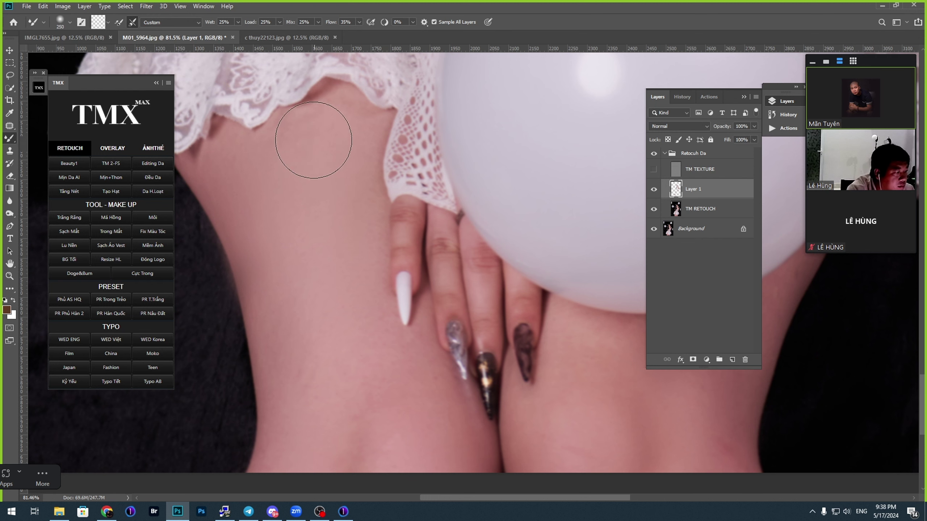
pyautogui.press(']')
# Step: Even out the lower left-hand thigh near the photo's bottom edge and beside the fingers with a 175 to 250 pixel Mixer Brush
pyautogui.scroll(-3, 299, 264)
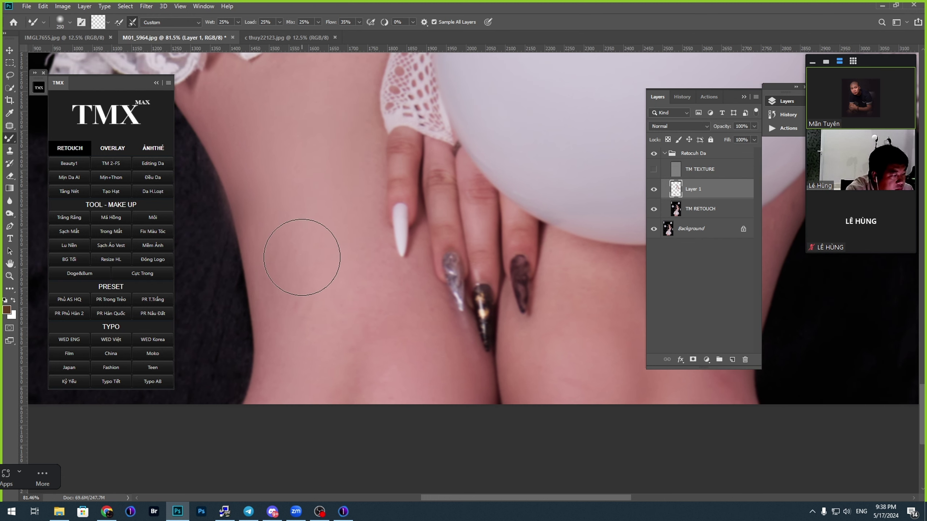
pyautogui.press('[')
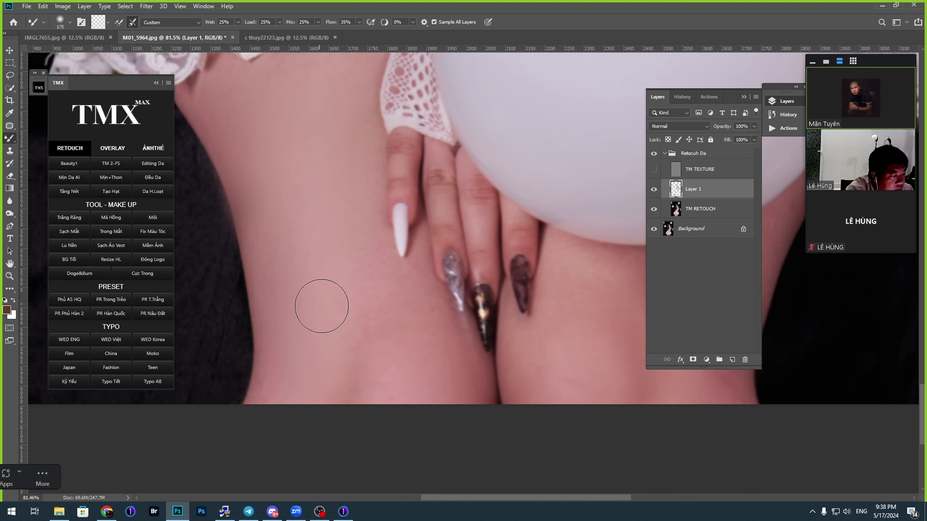
pyautogui.press(']')
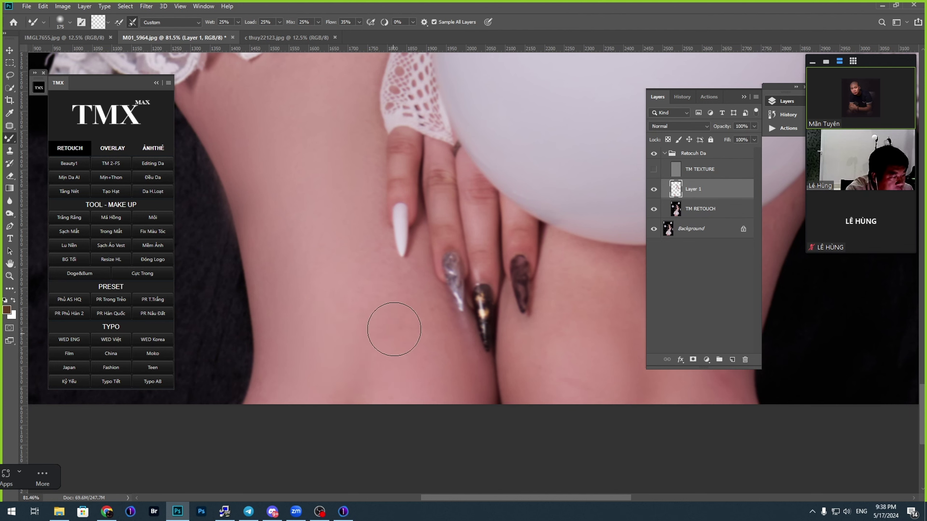
pyautogui.press(']')
pyautogui.press(']')
pyautogui.scroll(3, 344, 321)
pyautogui.hotkey('ctrl', 'r')
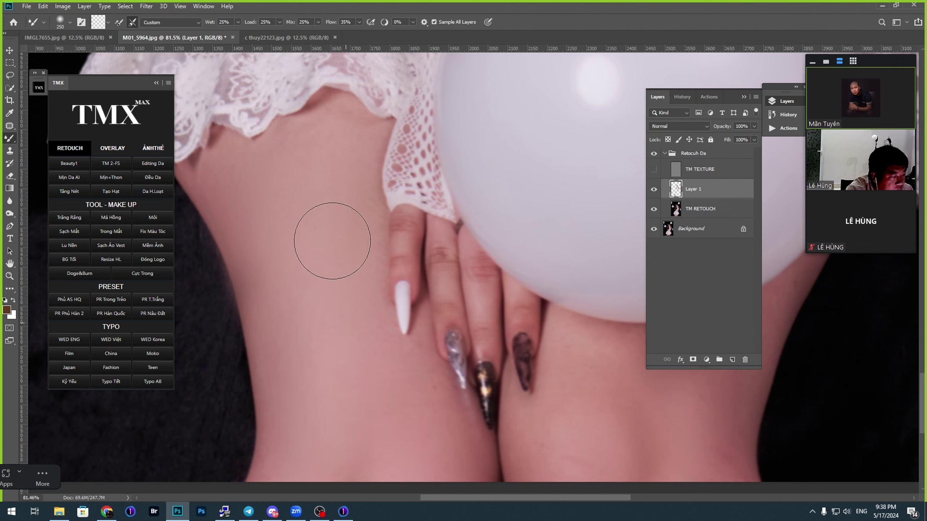
pyautogui.press('[')
pyautogui.press('[')
# Step: Smooth the right-hand thigh below the balloon, including its outer edge, varying the Mixer Brush size around 175 pixels
pyautogui.moveTo(556, 431)
pyautogui.mouseDown()
pyautogui.moveTo(324, 323)
pyautogui.moveTo(295, 322)
pyautogui.mouseUp()
pyautogui.press(']')
pyautogui.press('[')
pyautogui.press('[')
pyautogui.press('[')
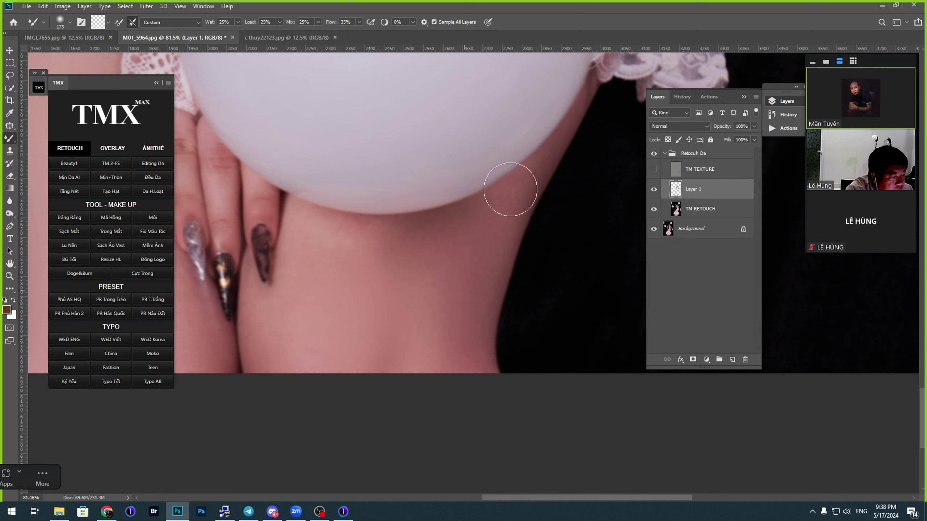
pyautogui.press('[')
pyautogui.press('[')
pyautogui.press(']')
pyautogui.press(']')
pyautogui.press(']')
pyautogui.press(']')
# Step: Smooth the left-hand thigh beside the fingertips with a 175-pixel Mixer Brush
pyautogui.press('[')
pyautogui.scroll(3, 322, 300)
pyautogui.hscroll(-4, 323, 300)
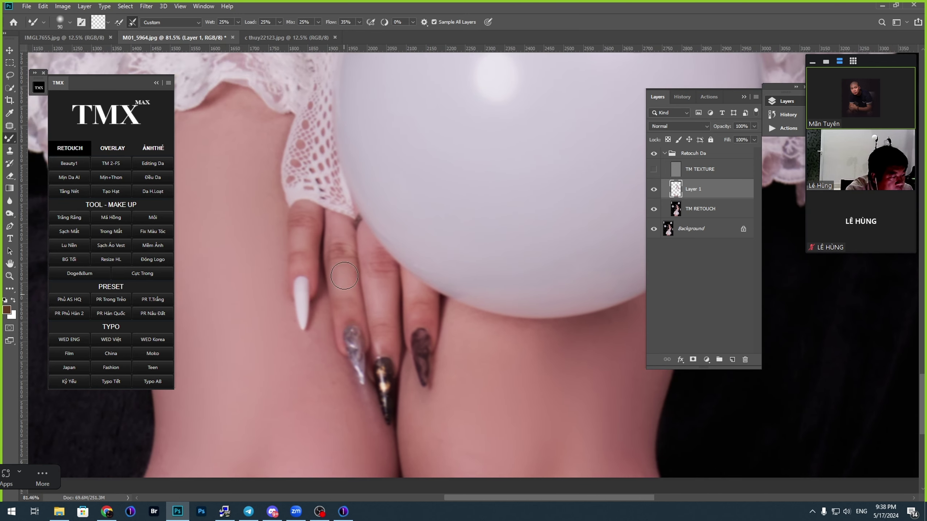
pyautogui.scroll(2, 344, 276)
pyautogui.hscroll(-1, 311, 284)
pyautogui.press(']')
pyautogui.scroll(-6, 324, 328)
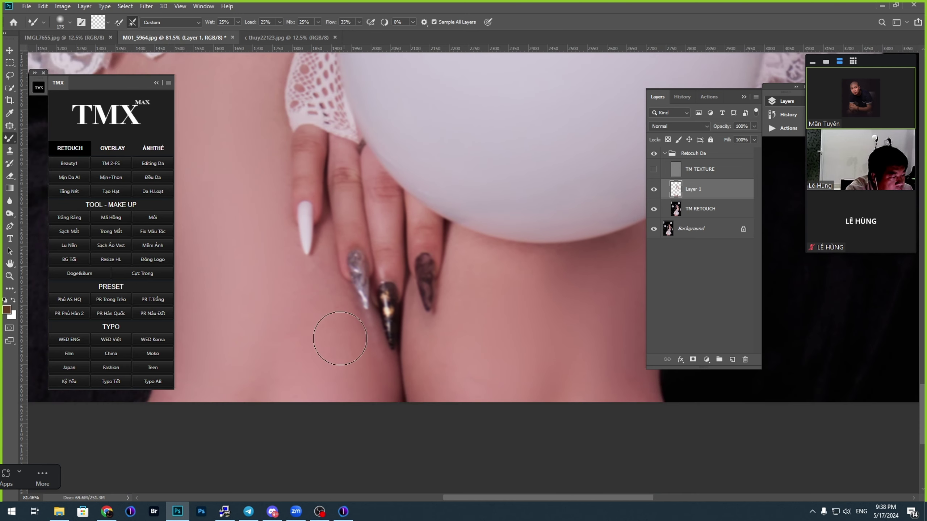
pyautogui.moveTo(264, 275); pyautogui.dragTo(350, 317)
# Step: Blend the lower part of the left-hand thigh with the Mixer Brush enlarged to 300 pixels
pyautogui.press(']')
pyautogui.press(']')
pyautogui.press(']')
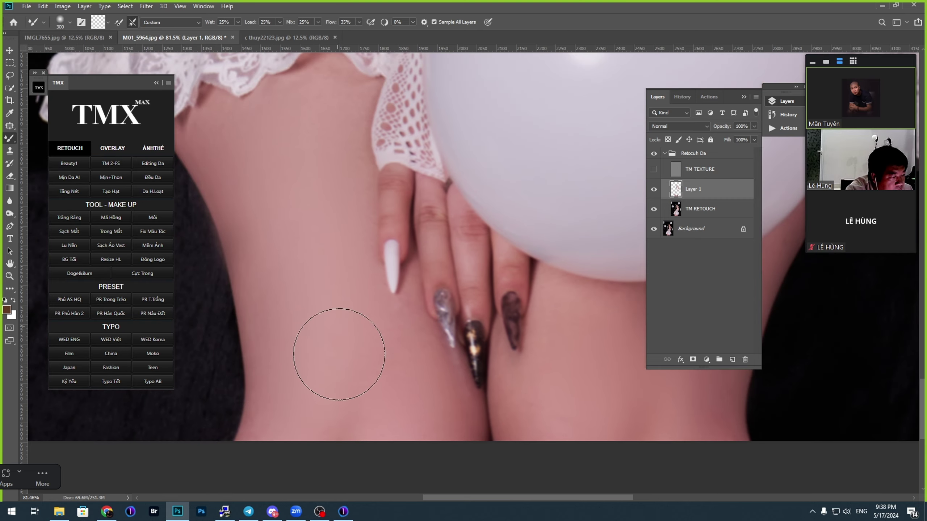
pyautogui.moveTo(300, 288); pyautogui.dragTo(314, 403)
pyautogui.hotkey('ctrl', 'r')
# Step: Even out the upper left-hand thigh below the lace skirt hem with a 150 to 200 pixel Mixer Brush
pyautogui.press('[')
pyautogui.press('[')
pyautogui.press('[')
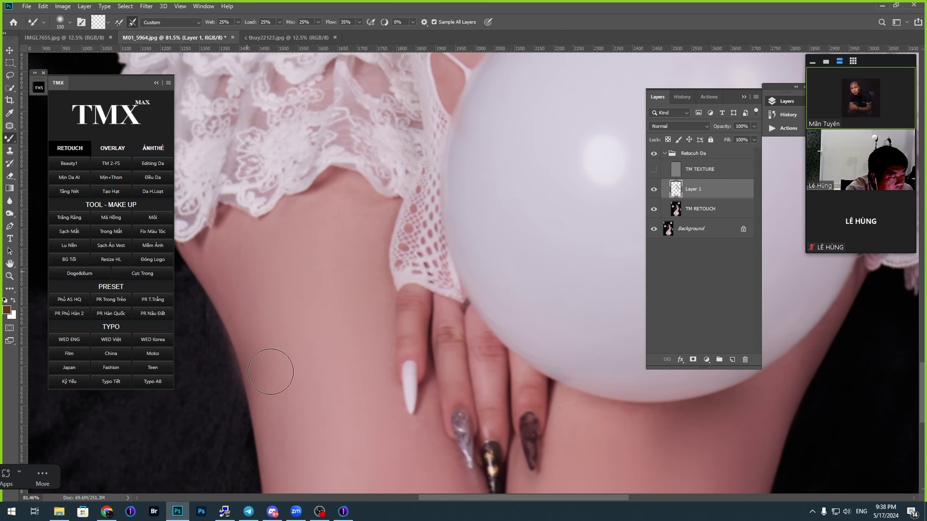
pyautogui.press('[')
pyautogui.scroll(-3, 369, 281)
pyautogui.moveTo(368, 281); pyautogui.dragTo(324, 386)
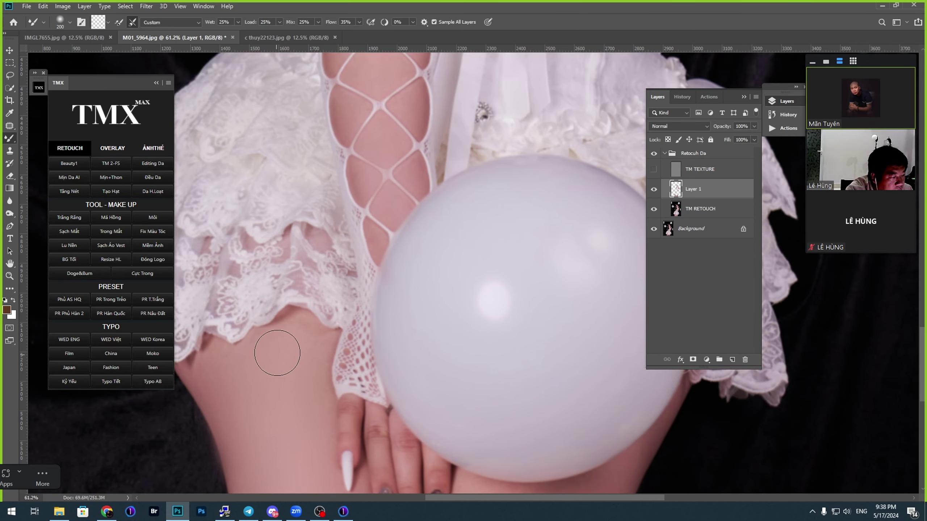
pyautogui.moveTo(429, 311); pyautogui.dragTo(289, 333)
# Step: Touch up the bare shoulder and upper arm beside the lace glove with a 175 to 250 pixel Mixer Brush
pyautogui.press(']')
pyautogui.press(']')
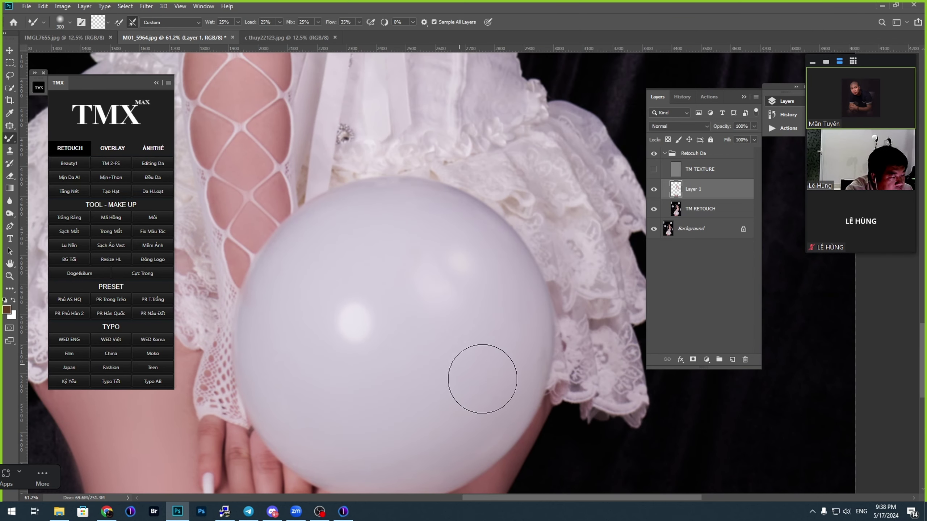
pyautogui.scroll(10, 478, 329)
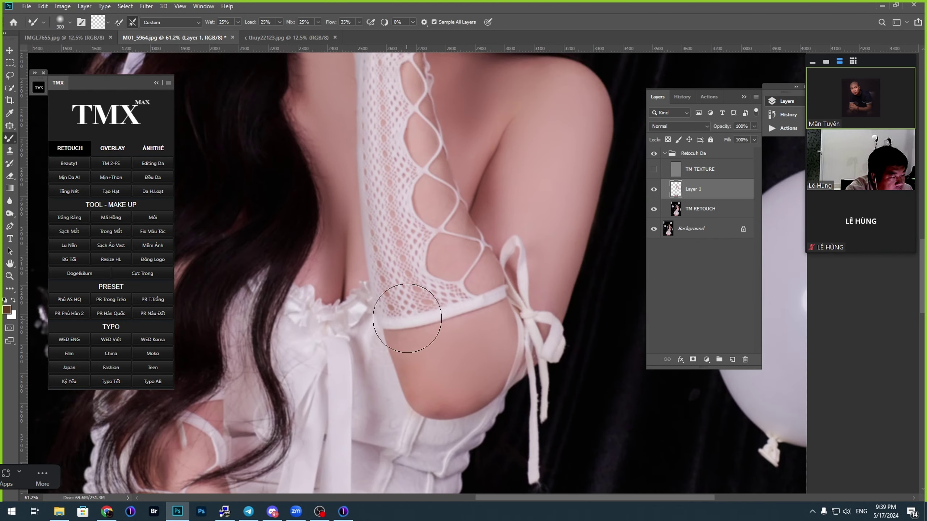
pyautogui.scroll(-3, 407, 318)
pyautogui.scroll(2, 452, 336)
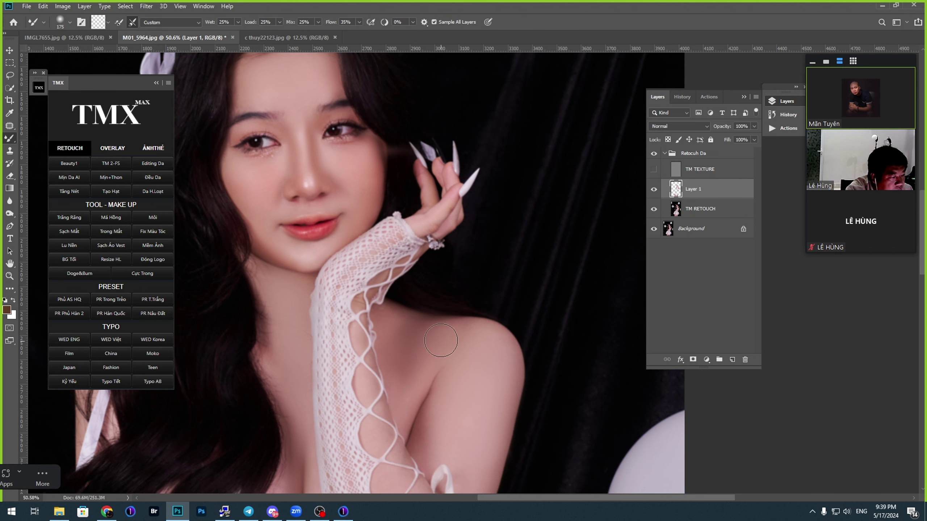
pyautogui.press(']')
pyautogui.press(']')
pyautogui.scroll(-2, 434, 365)
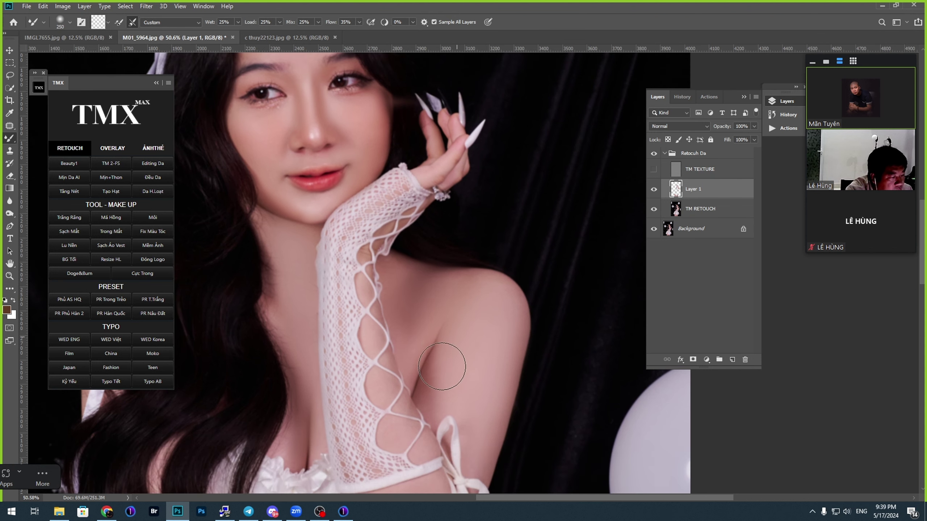
pyautogui.press('[')
pyautogui.scroll(3, 339, 333)
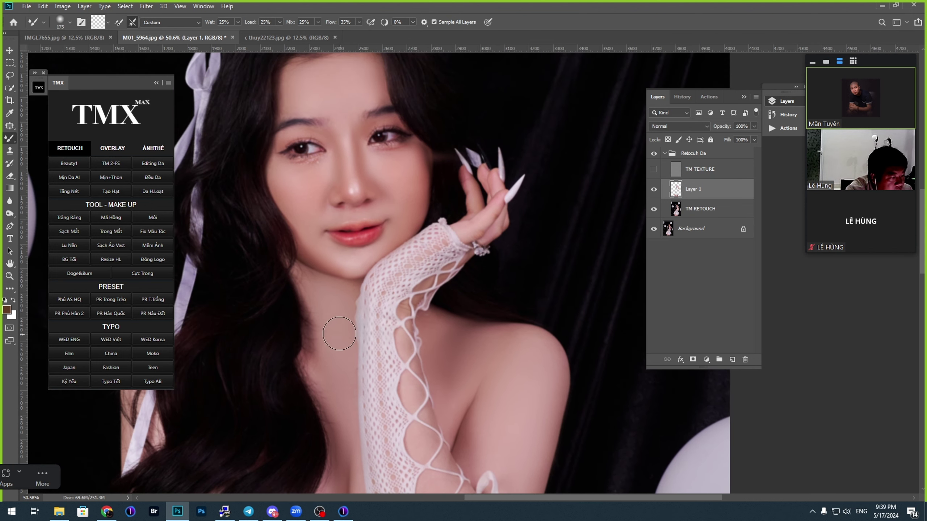
# Step: Make the TM TEXTURE layer visible again and check the skin texture on the face and the whole figure
pyautogui.scroll(4, 341, 274)
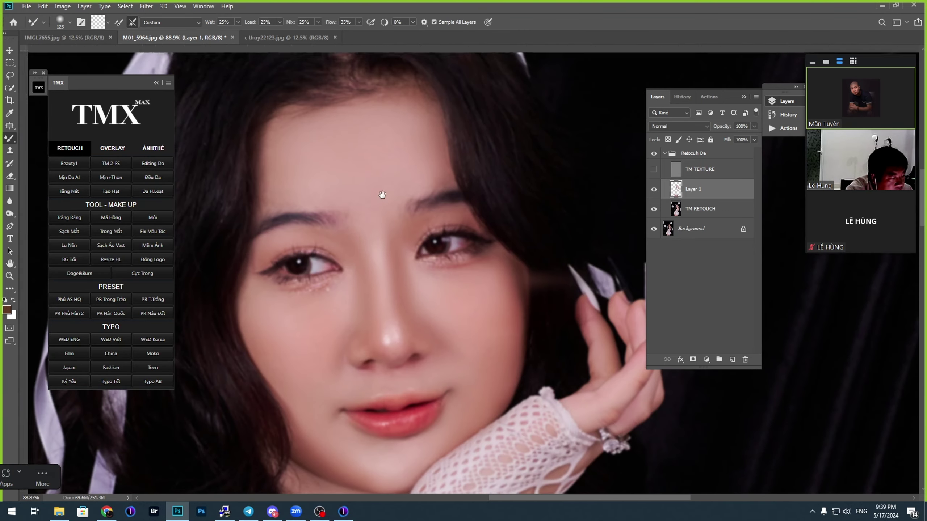
pyautogui.scroll(-3, 389, 254)
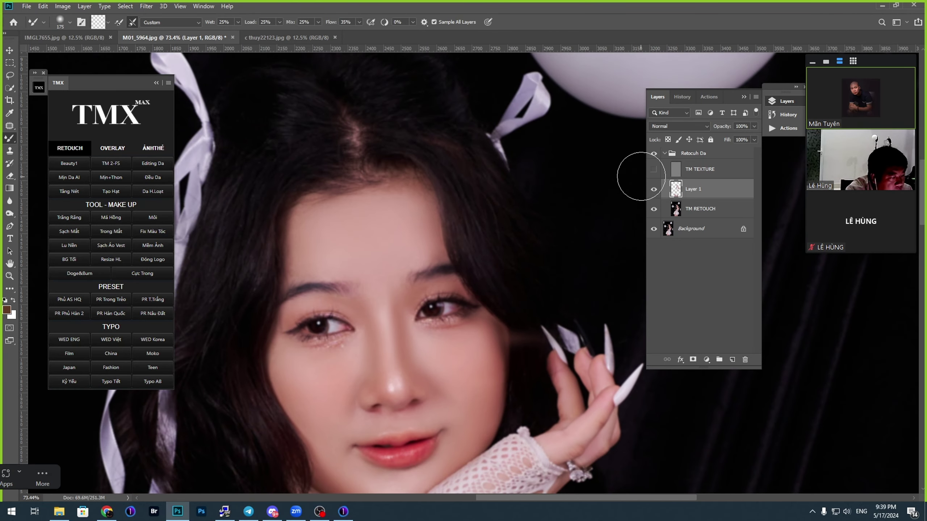
pyautogui.click(654, 169)
pyautogui.scroll(-3, 432, 300)
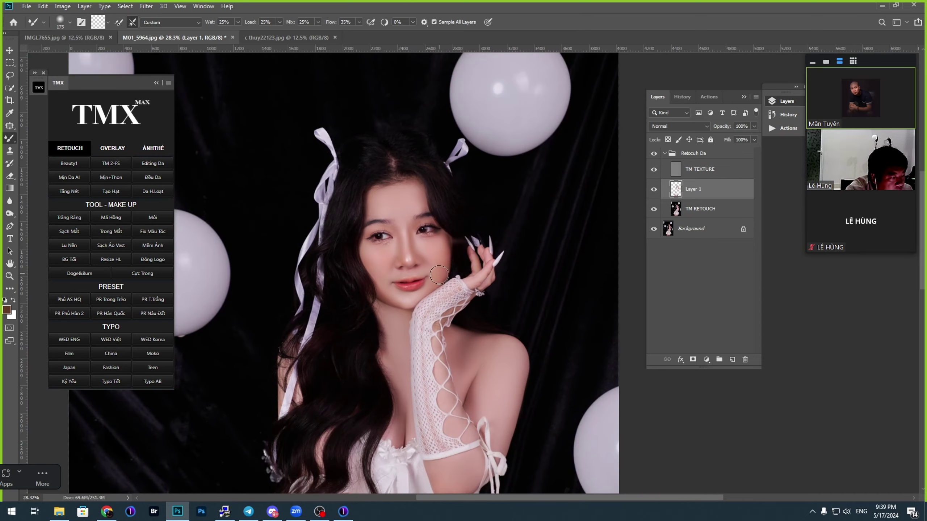
pyautogui.scroll(-3, 443, 282)
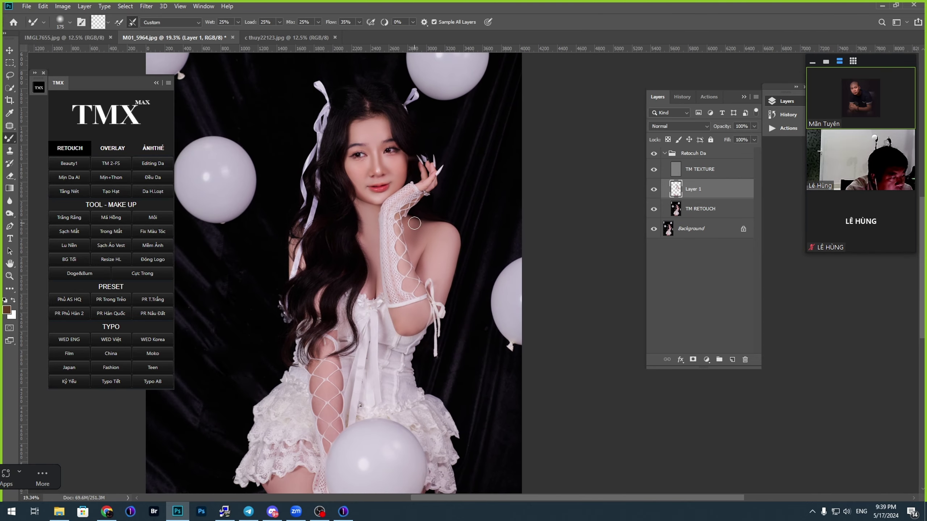
pyautogui.moveTo(393, 175); pyautogui.dragTo(462, 201)
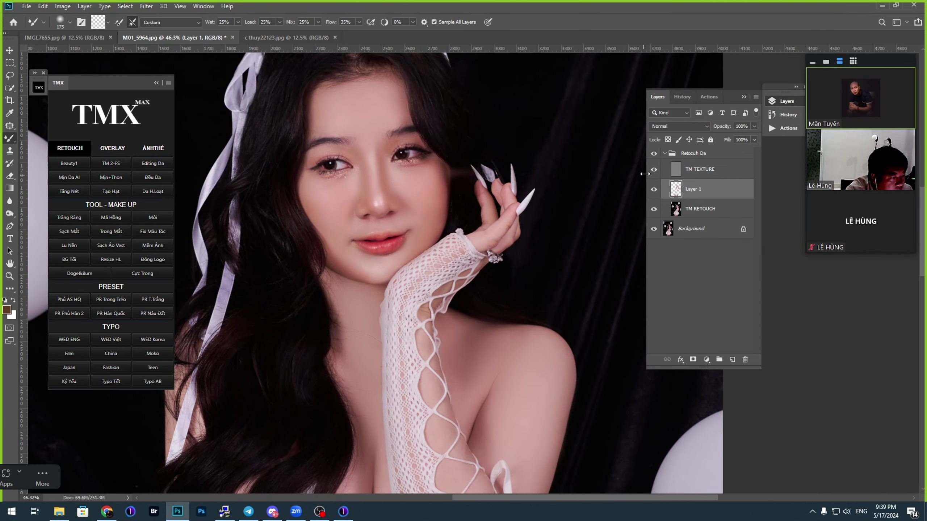
# Step: Hide and show the Retocuh Da group to compare the face and shoulder before and after retouching
pyautogui.click(654, 155)
pyautogui.click(654, 155)
pyautogui.click(654, 155)
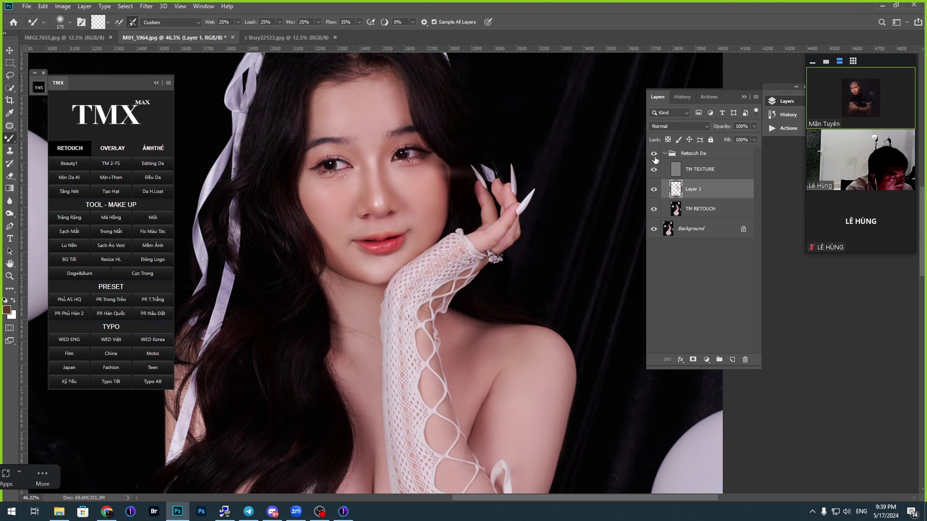
pyautogui.scroll(1, 413, 167)
pyautogui.scroll(3, 412, 167)
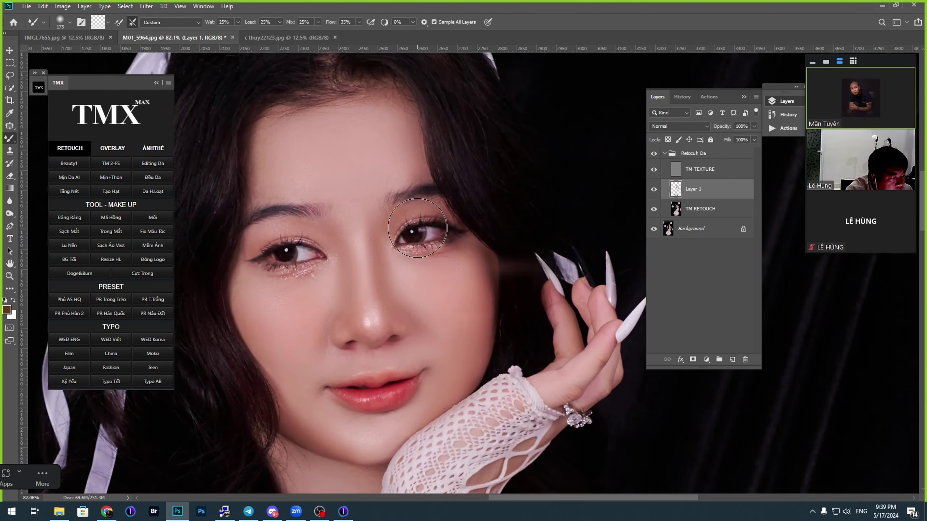
pyautogui.scroll(-3, 470, 218)
pyautogui.moveTo(461, 225); pyautogui.dragTo(446, 251)
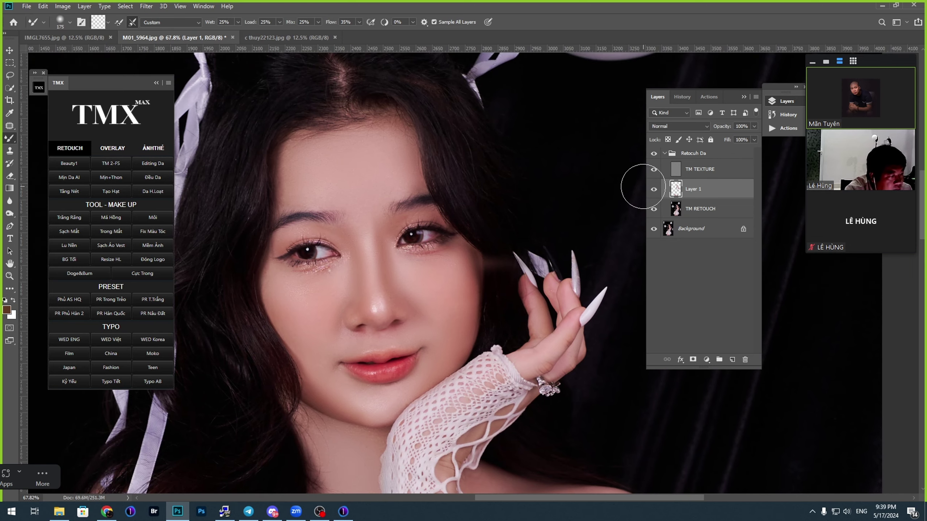
# Step: Toggle the Retocuh Da group's visibility repeatedly to examine the retouching across the whole face
pyautogui.click(654, 155)
pyautogui.click(654, 154)
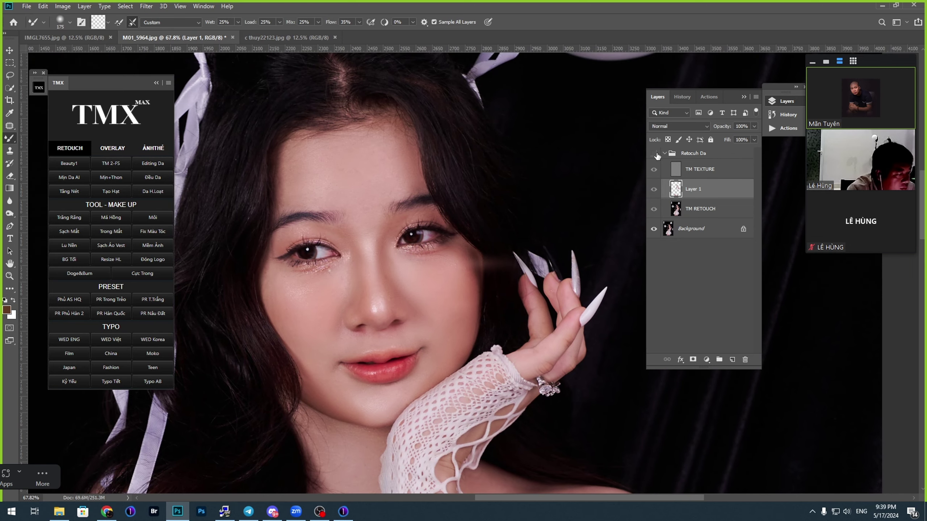
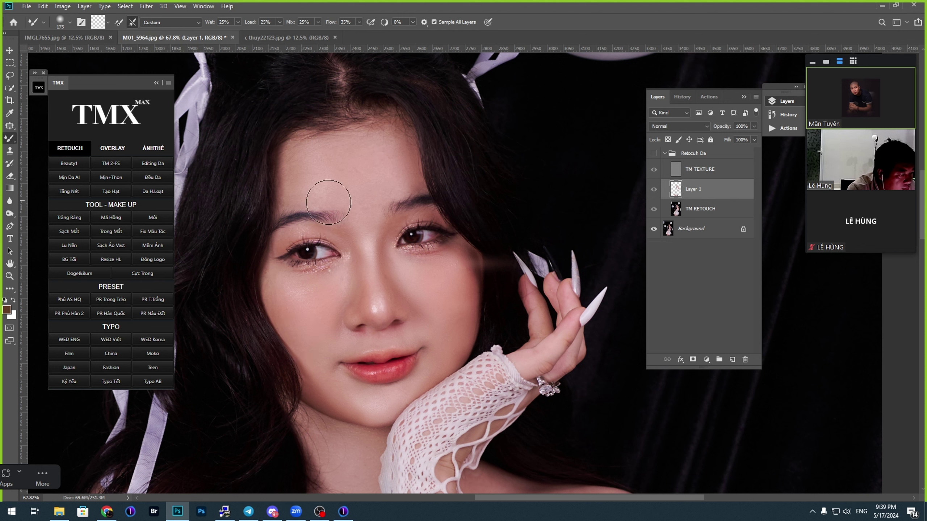
pyautogui.click(654, 153)
pyautogui.click(654, 154)
pyautogui.click(654, 155)
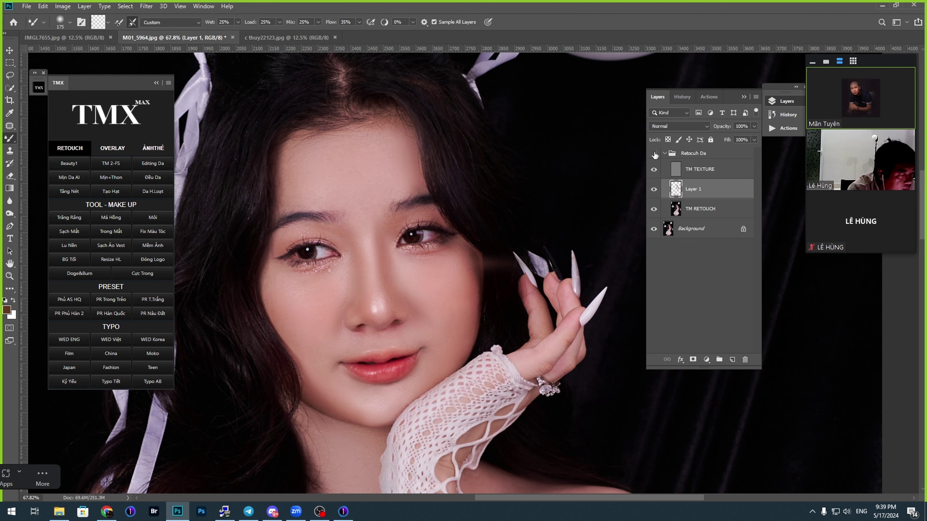
pyautogui.click(654, 154)
pyautogui.click(655, 155)
pyautogui.click(655, 154)
pyautogui.click(655, 155)
pyautogui.click(655, 155)
pyautogui.click(655, 154)
pyautogui.click(654, 155)
pyautogui.click(653, 155)
pyautogui.click(653, 155)
pyautogui.click(654, 155)
pyautogui.click(653, 155)
# Step: Compare the forehead and eye area close up with the group off and on, and lower Layer 1's opacity to 83%
pyautogui.scroll(3, 331, 187)
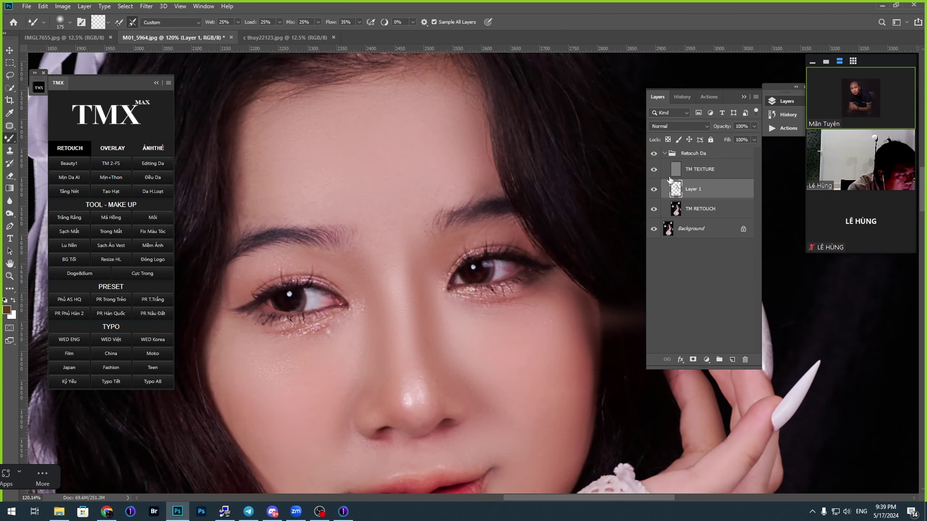
pyautogui.click(655, 156)
pyautogui.click(655, 155)
pyautogui.click(655, 155)
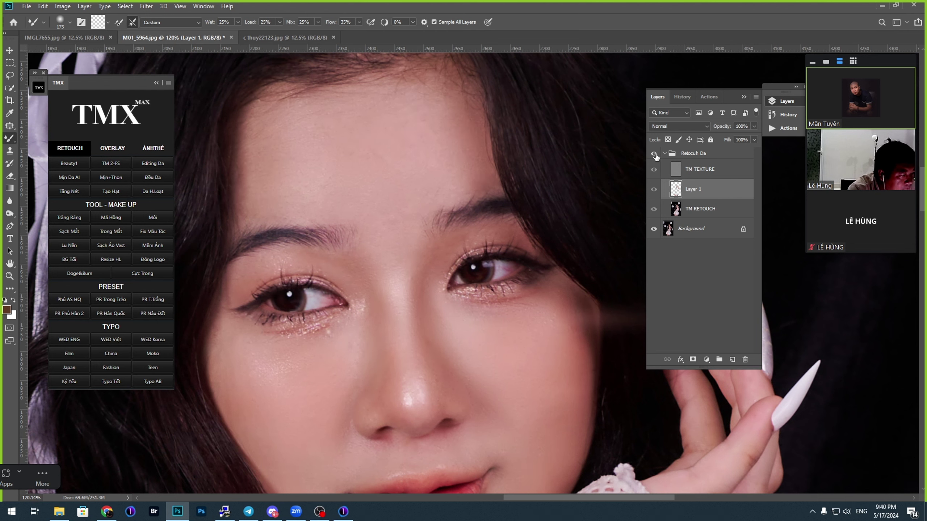
pyautogui.click(655, 155)
pyautogui.click(655, 155)
pyautogui.click(655, 155)
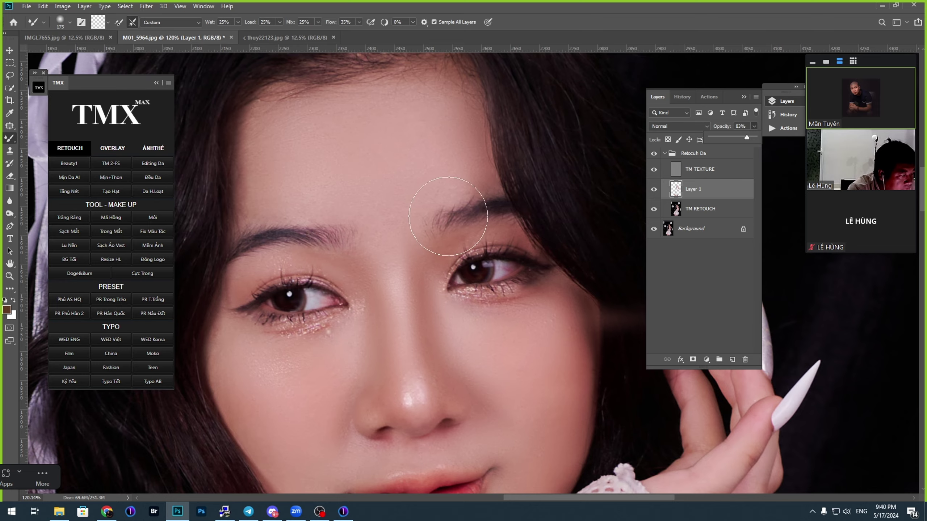
pyautogui.scroll(-3, 445, 218)
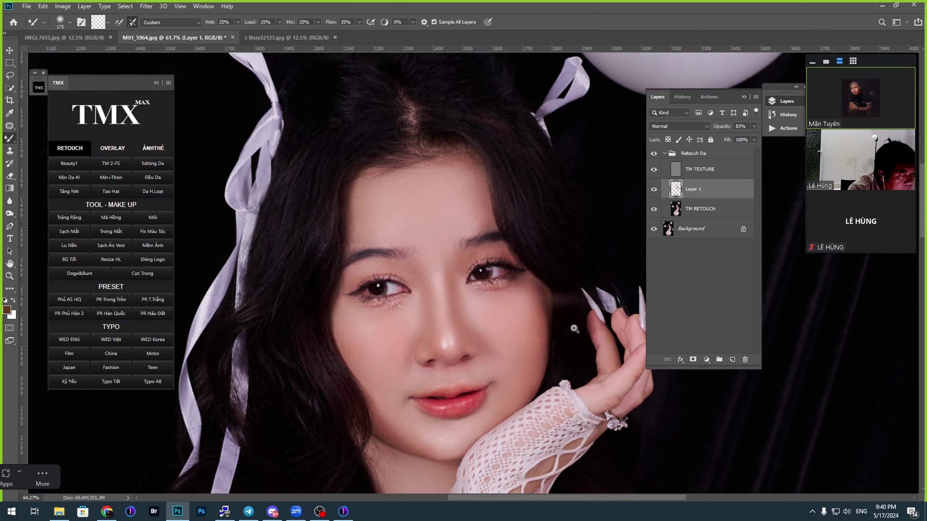
# Step: Merge all visible layers into the Background layer
pyautogui.scroll(5, 470, 288)
pyautogui.hotkey('ctrl', 'shift', 'e')
pyautogui.scroll(-1, 444, 267)
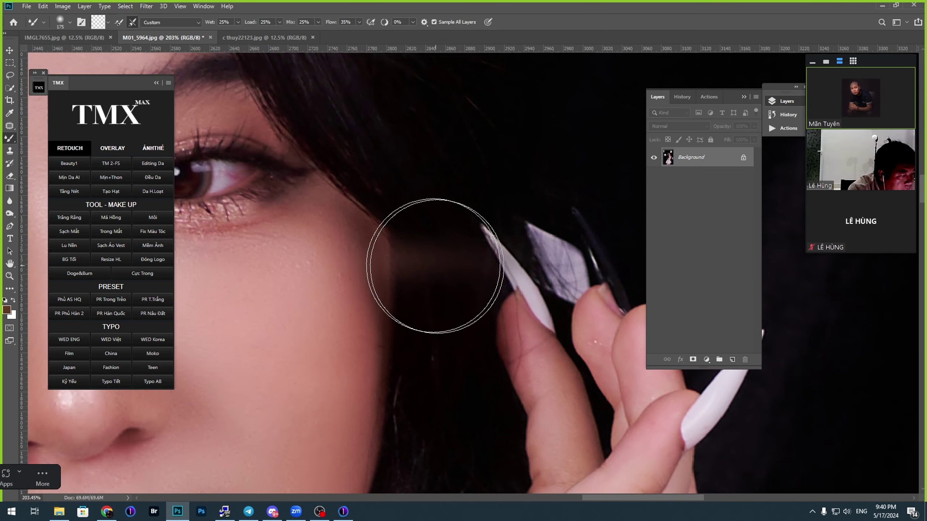
# Step: Patch the brown smear between the right-hand edge of the face and the white fingernail with clean dark hair
pyautogui.press('j')
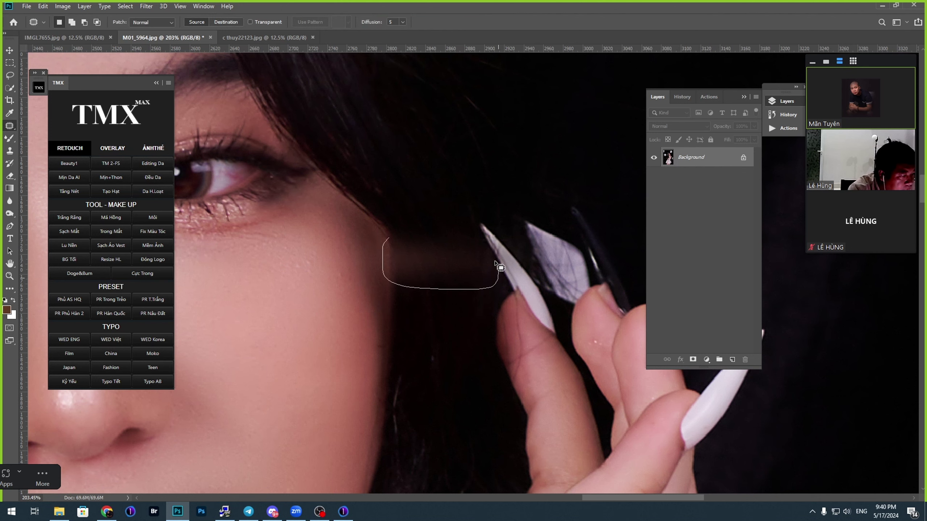
pyautogui.scroll(-1, 416, 246)
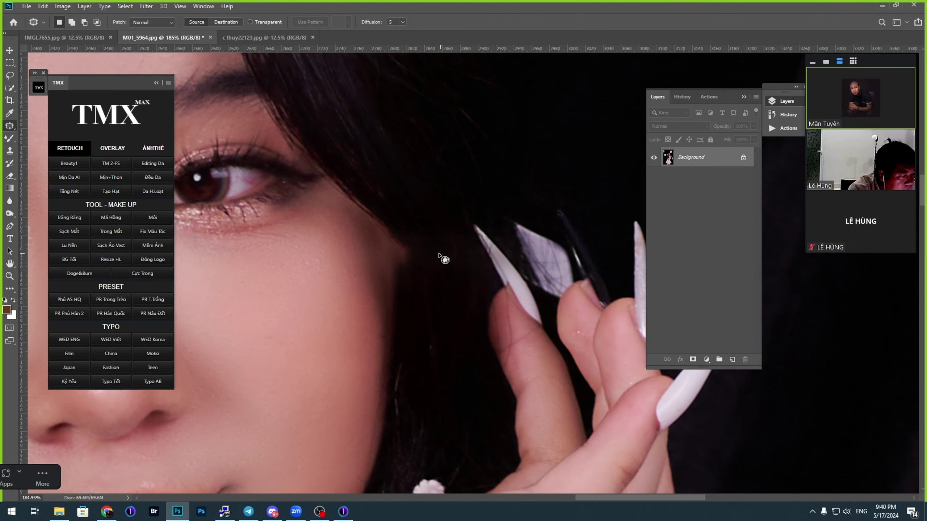
pyautogui.moveTo(439, 254); pyautogui.dragTo(435, 253)
# Step: Try a slightly tighter crop of the whole photo from its upper left corner, and undo it
pyautogui.hotkey('ctrl', '0')
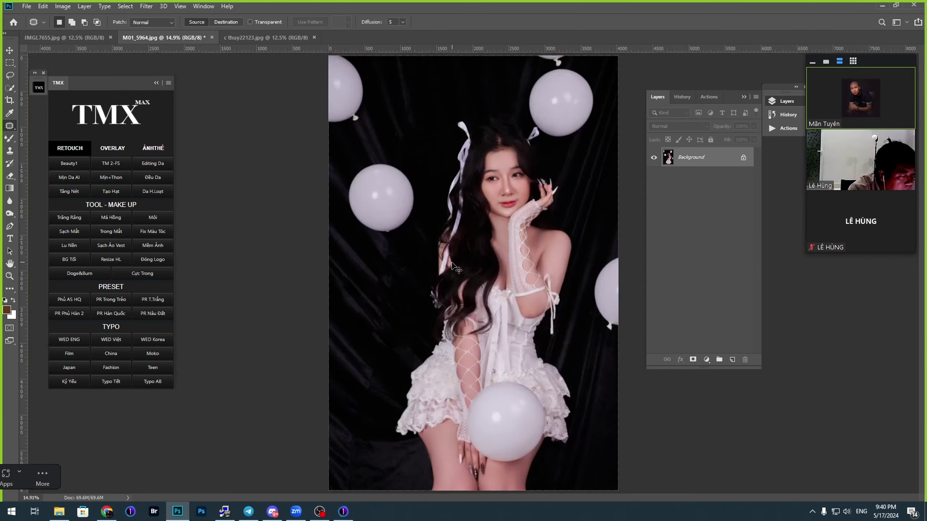
pyautogui.press('c')
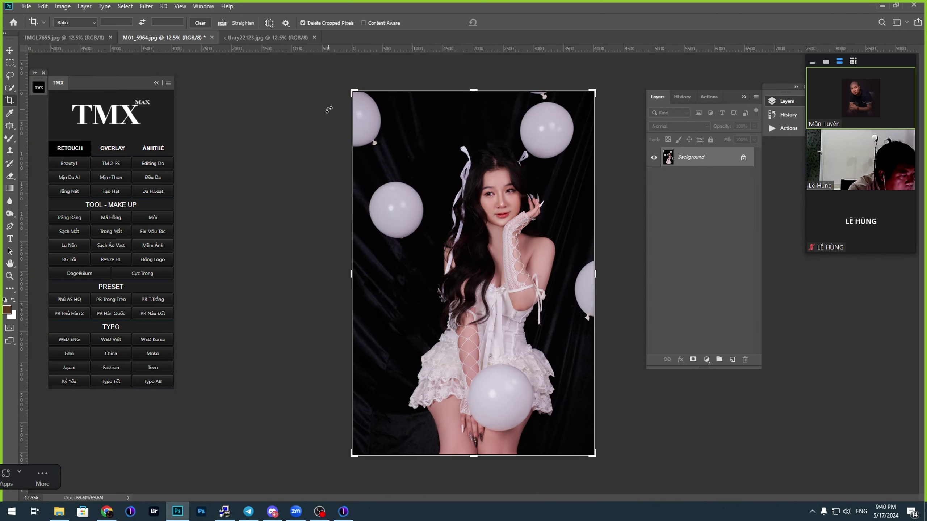
pyautogui.moveTo(346, 90); pyautogui.dragTo(360, 98)
pyautogui.press('Return')
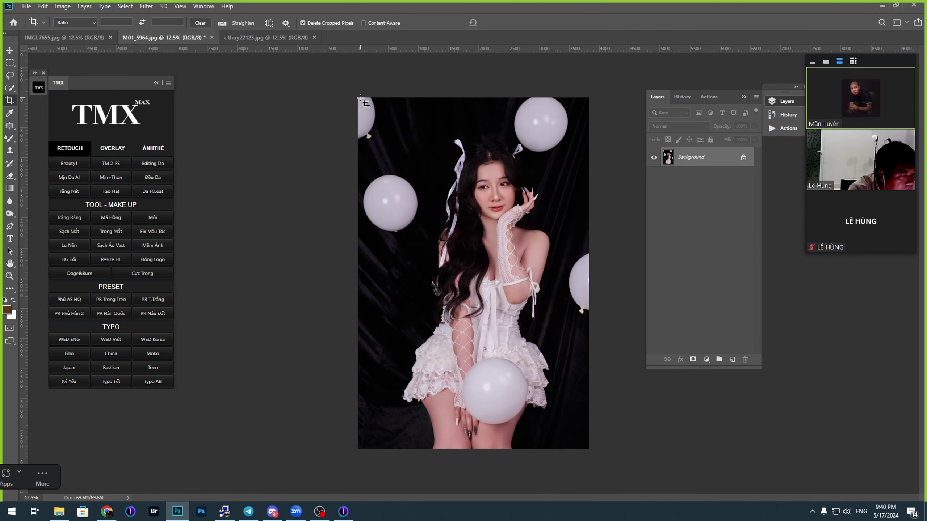
pyautogui.hotkey('ctrl', 'z')
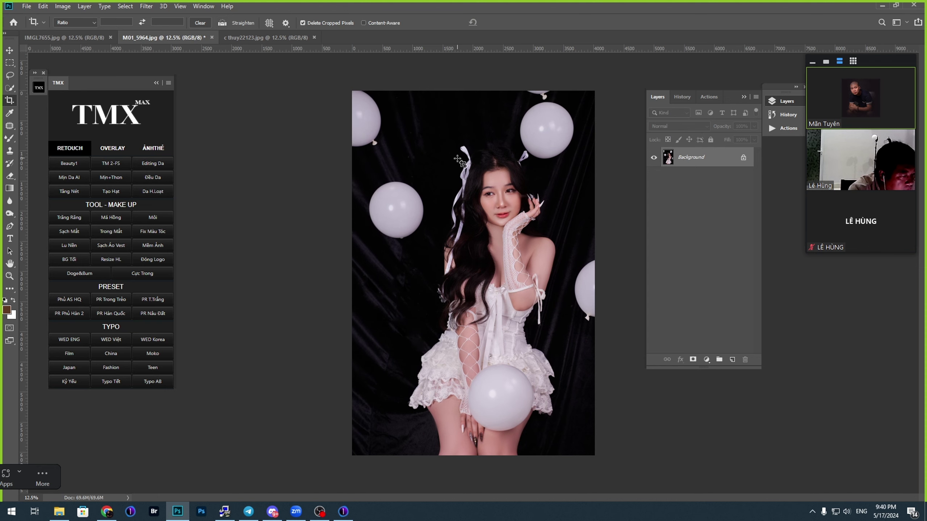
# Step: Shift the photo up about 192 px inside the unchanged crop frame, leaving an empty strip along the bottom, and apply the crop
pyautogui.click(468, 170)
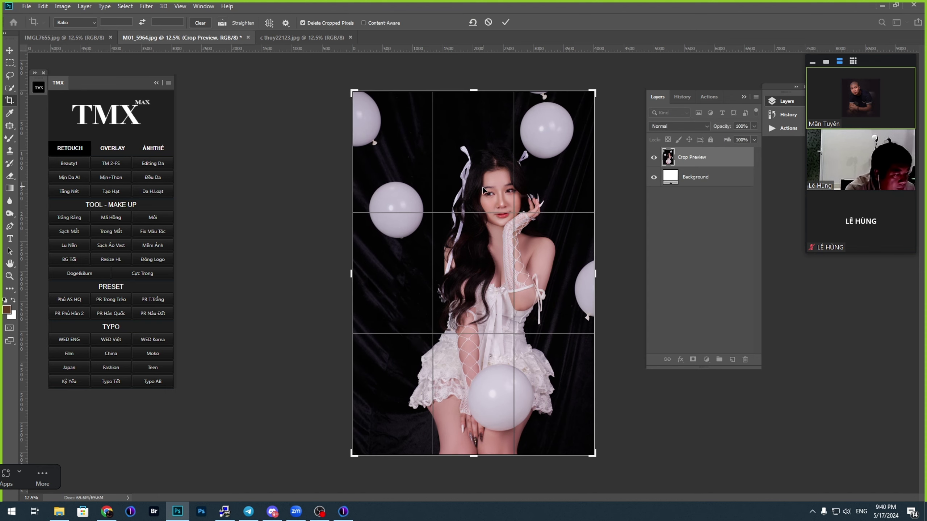
pyautogui.moveTo(487, 178); pyautogui.dragTo(489, 168)
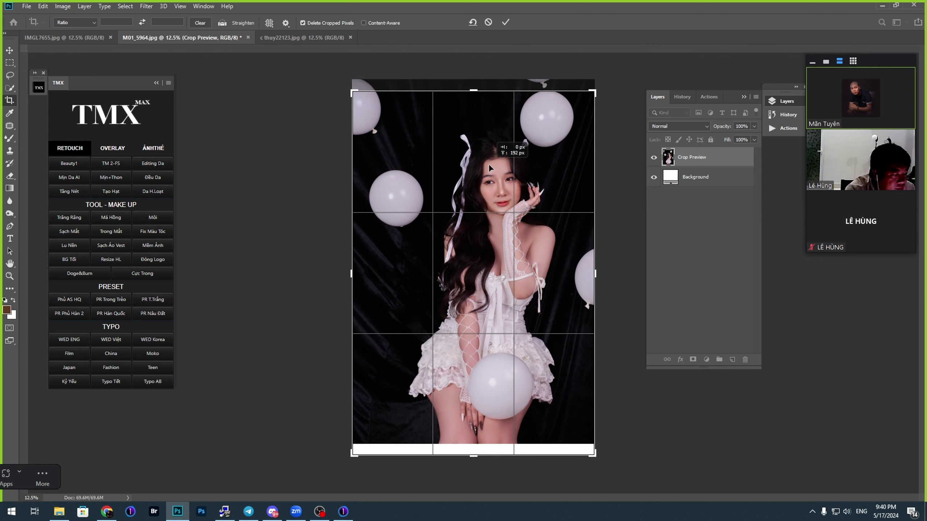
pyautogui.press('Return')
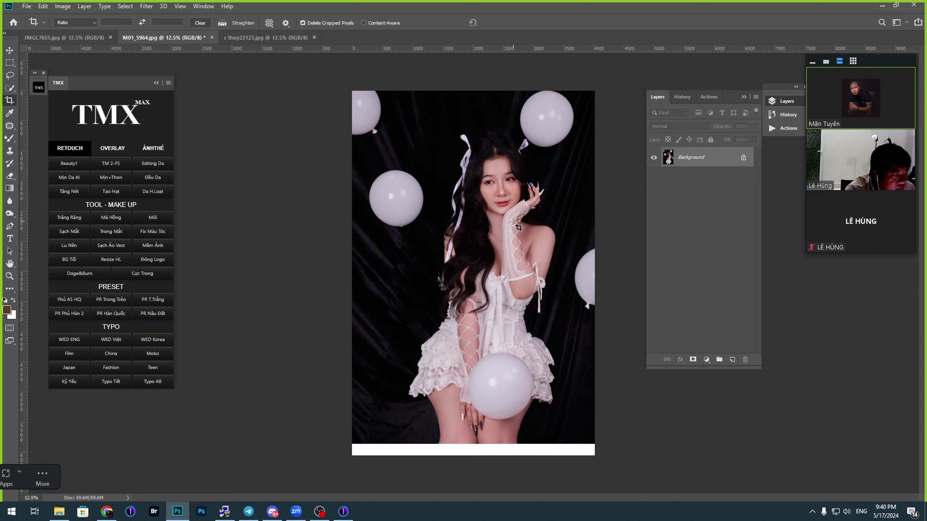
# Step: Crop the whole photo slightly tighter from its upper left corner and apply the crop
pyautogui.click(498, 227)
pyautogui.moveTo(352, 93); pyautogui.dragTo(361, 100)
pyautogui.press('Return')
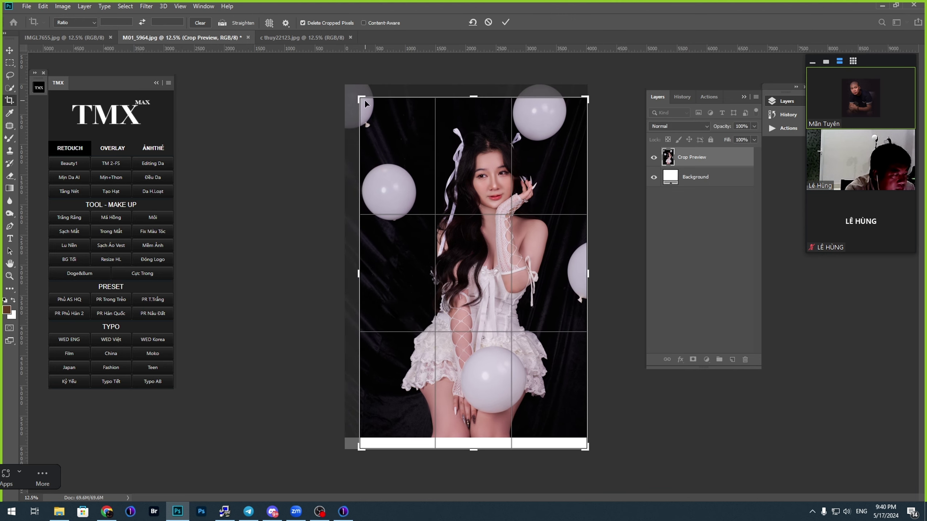
# Step: Select the lower part of the photo across its full width and stretch it down to cover the white strip, then deselect
pyautogui.press('m')
pyautogui.moveTo(319, 456); pyautogui.dragTo(702, 243)
pyautogui.hotkey('ctrl', 't')
pyautogui.moveTo(473, 450); pyautogui.dragTo(475, 464)
pyautogui.press('Return')
pyautogui.hotkey('ctrl', 'd')
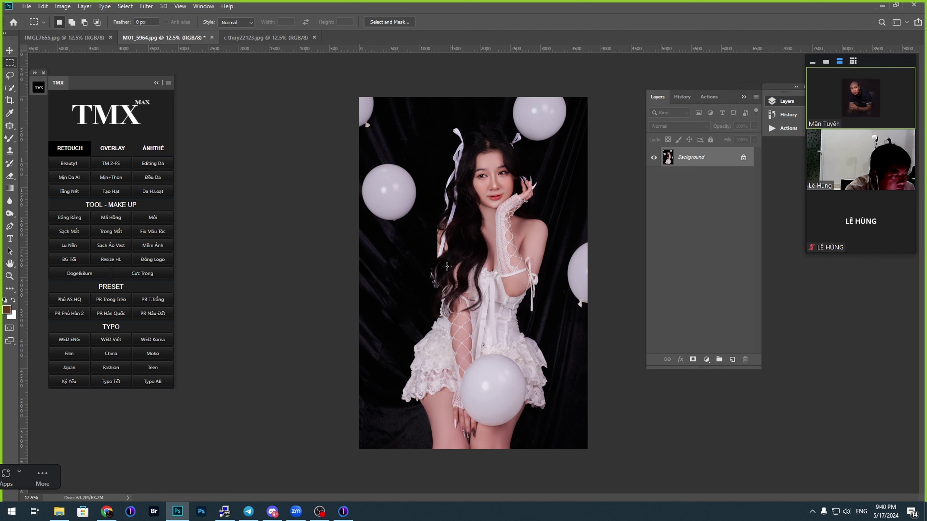
# Step: Select the balloon left of the model's hair with Quick Selection and feather the selection by 2 pixels
pyautogui.press('w')
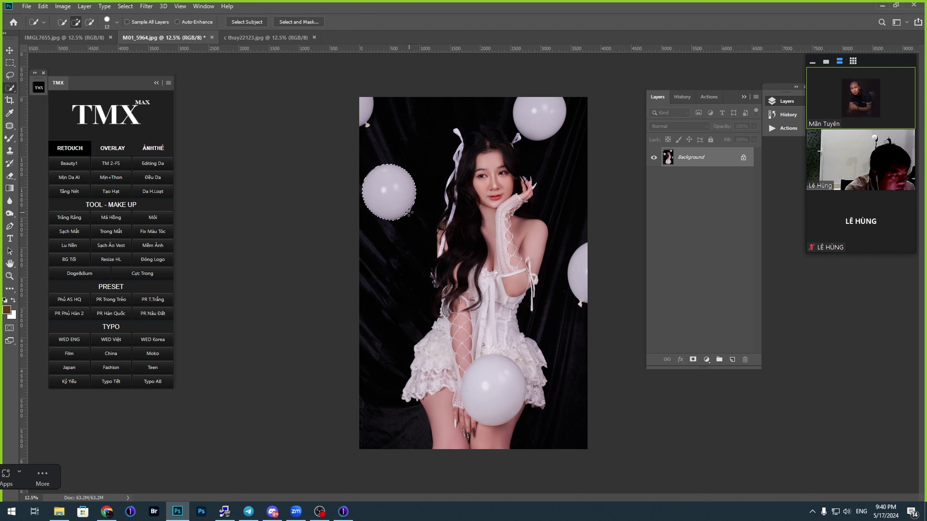
pyautogui.hotkey('shift', 'F6')
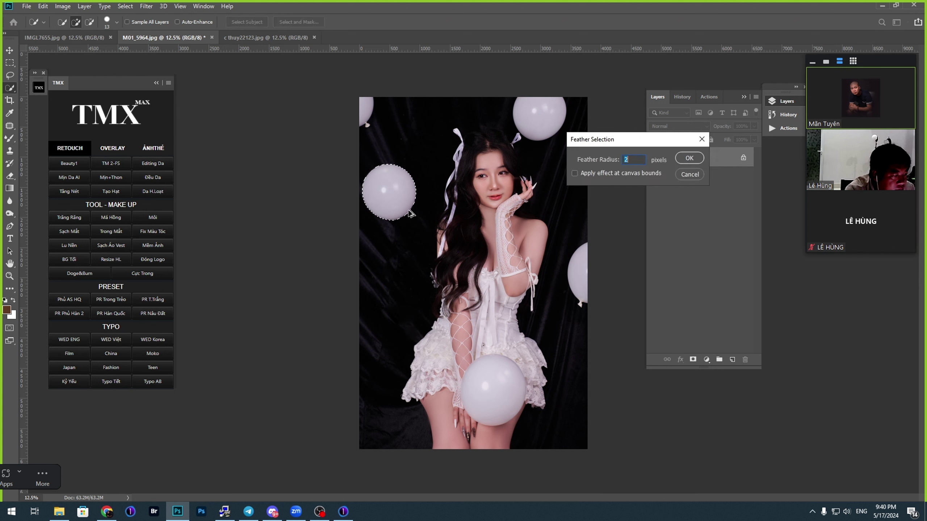
pyautogui.press('Return')
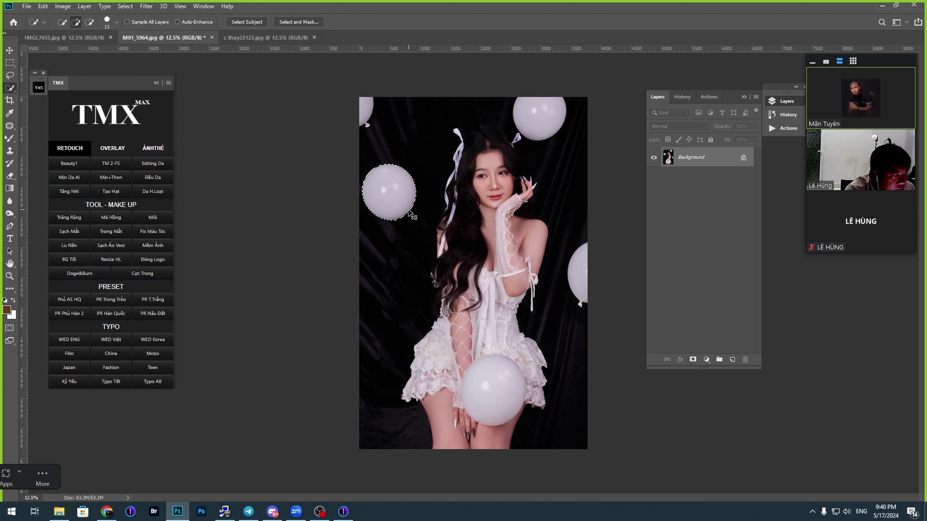
# Step: Copy the selected balloon onto its own layer and move the copy straight down beside the left side of the skirt
pyautogui.hotkey('ctrl', 'j')
pyautogui.hotkey('ctrl', 't')
pyautogui.moveTo(395, 208); pyautogui.dragTo(395, 361)
pyautogui.press('Return')
pyautogui.press('c')
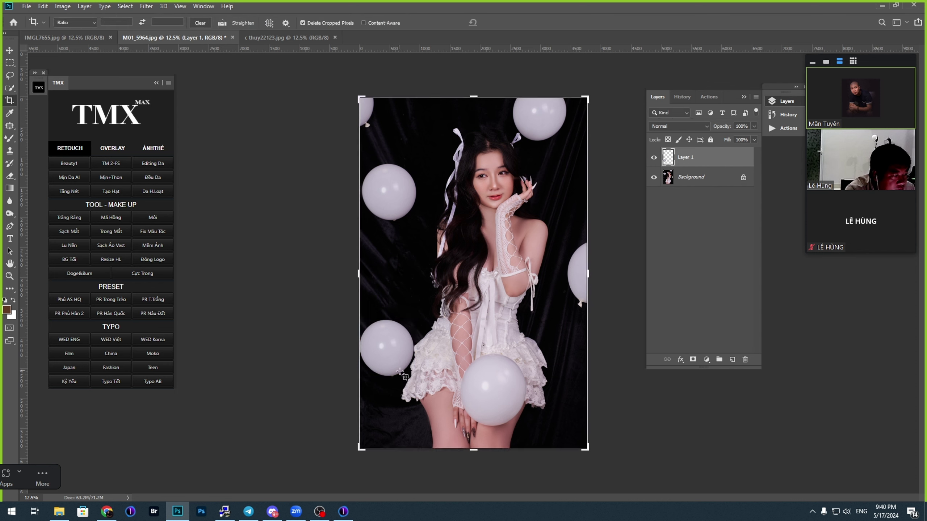
pyautogui.click(396, 361)
pyautogui.press('Return')
pyautogui.hotkey('alt', 'v')
pyautogui.press('Escape')
pyautogui.press('v')
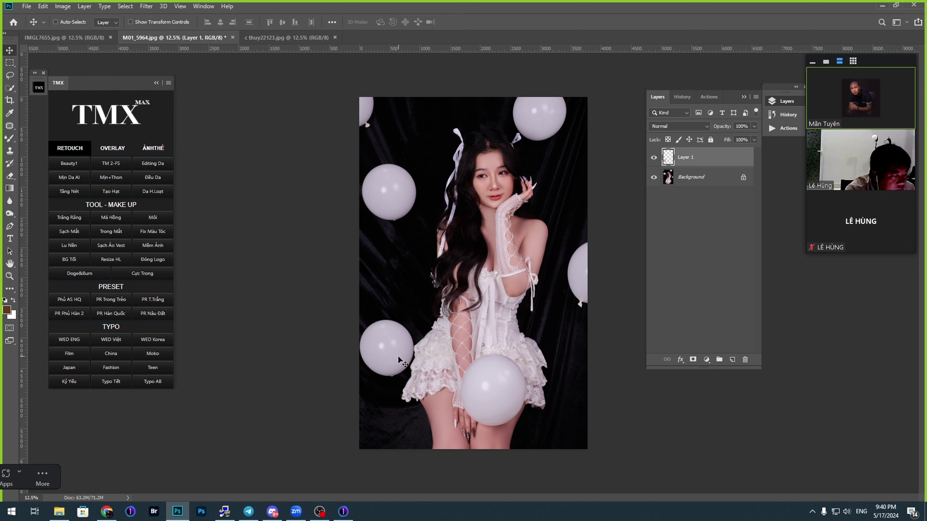
# Step: Duplicate the balloon beside the skirt into the lower left corner and enlarge the copy so the photo's edges cut it off
pyautogui.moveTo(387, 355); pyautogui.dragTo(387, 426)
pyautogui.press('c')
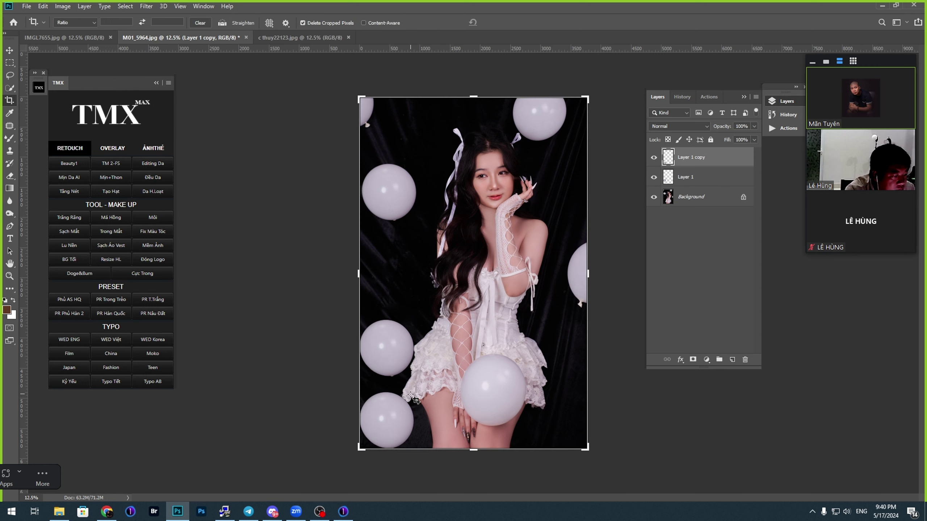
pyautogui.hotkey('ctrl', 't')
pyautogui.moveTo(414, 392); pyautogui.dragTo(396, 426)
pyautogui.press('Return')
pyautogui.press('c')
pyautogui.press('v')
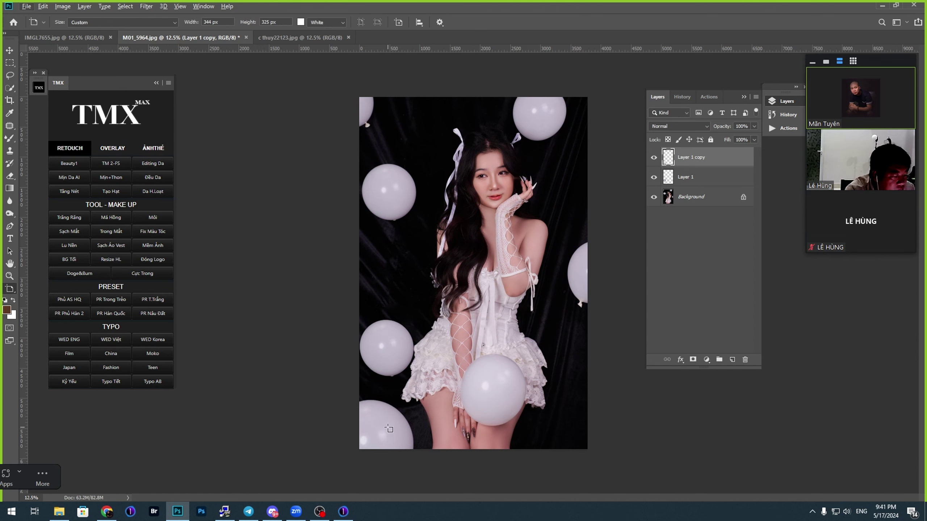
# Step: Duplicate the lower left corner balloon to the lower right corner and scale the copy up to about 160.61%
pyautogui.press('c')
pyautogui.click(397, 423)
pyautogui.press('Escape')
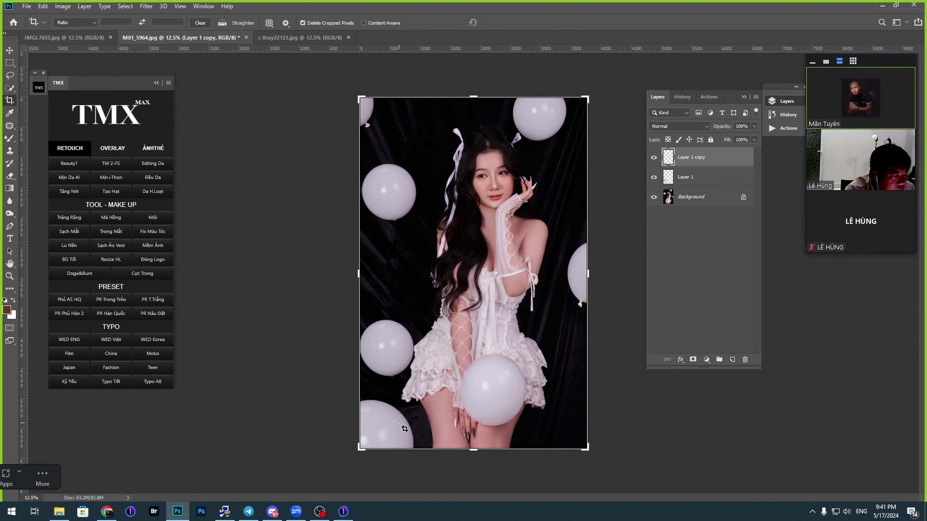
pyautogui.press('v')
pyautogui.keyDown('alt'); pyautogui.moveTo(383, 426); pyautogui.dragTo(598, 425); pyautogui.keyUp('alt')
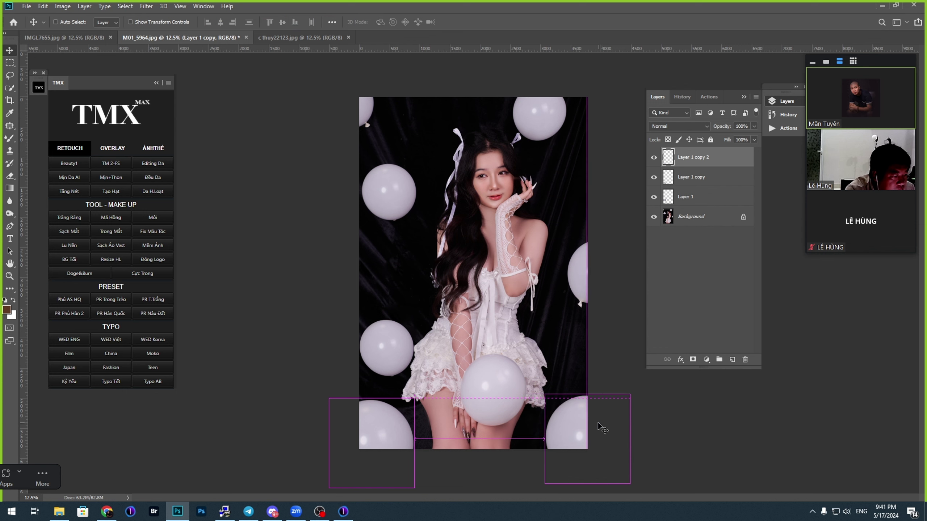
pyautogui.hotkey('ctrl', 't')
pyautogui.moveTo(631, 395); pyautogui.dragTo(660, 381)
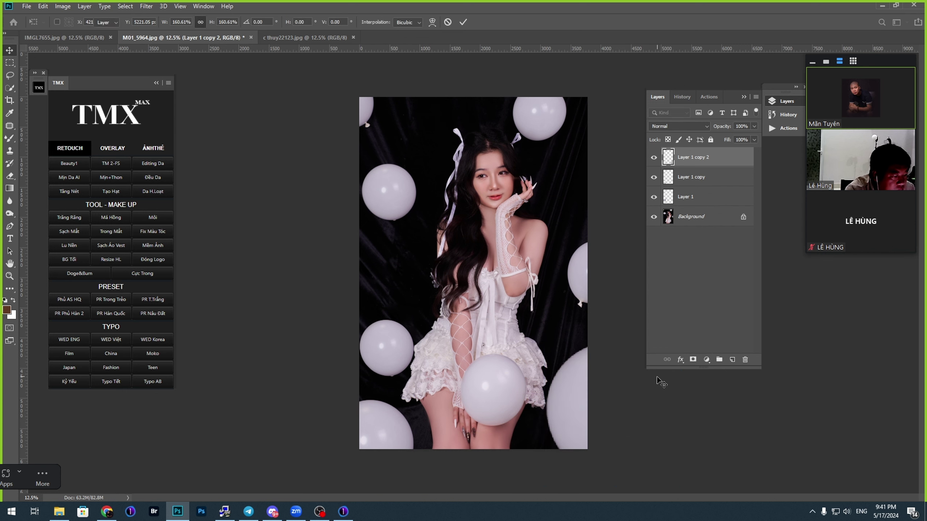
pyautogui.press('Return')
# Step: Duplicate the large balloon to the upper left corner, rotate the copy to about -154.04° and scale it to about 77.90%
pyautogui.keyDown('alt'); pyautogui.moveTo(583, 420); pyautogui.dragTo(399, 104); pyautogui.keyUp('alt')
pyautogui.hotkey('ctrl', 't')
pyautogui.moveTo(500, 169); pyautogui.dragTo(420, 67)
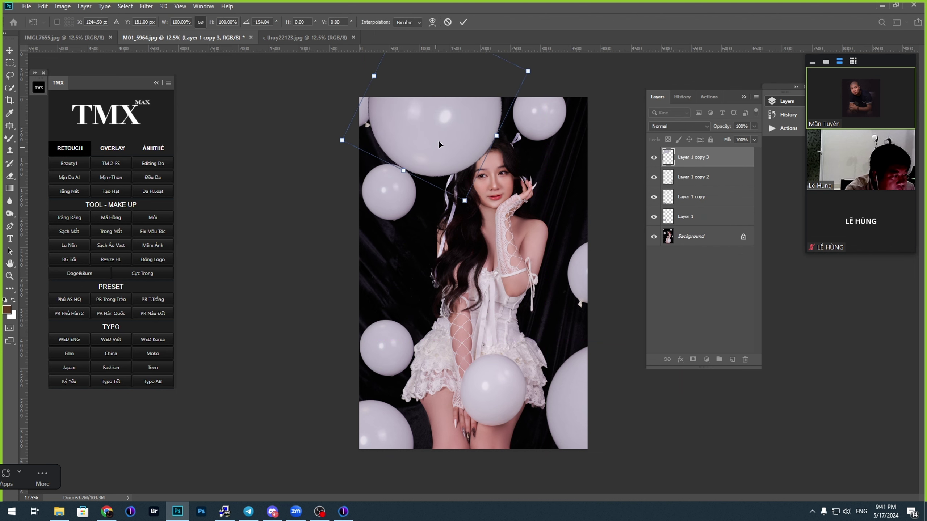
pyautogui.moveTo(439, 141); pyautogui.dragTo(390, 124)
pyautogui.moveTo(425, 185); pyautogui.dragTo(411, 146)
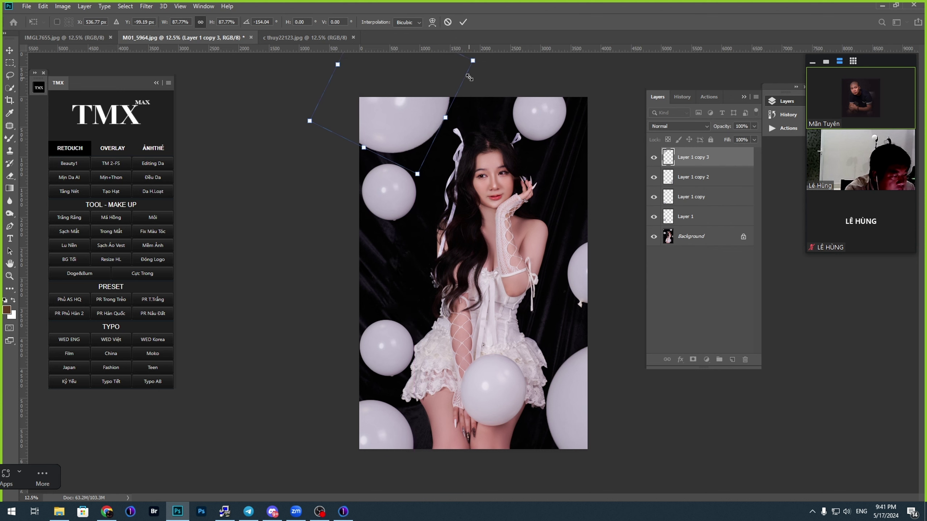
pyautogui.moveTo(469, 78); pyautogui.dragTo(428, 107)
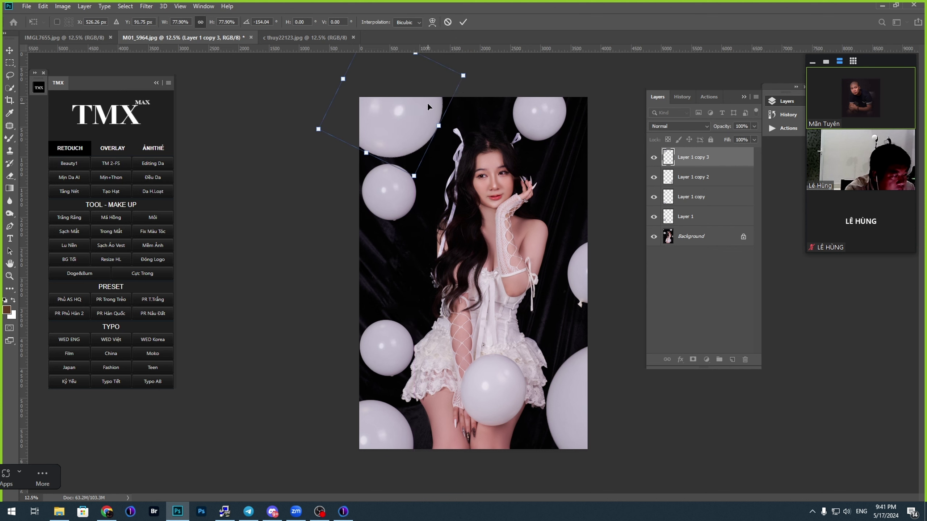
pyautogui.press('Return')
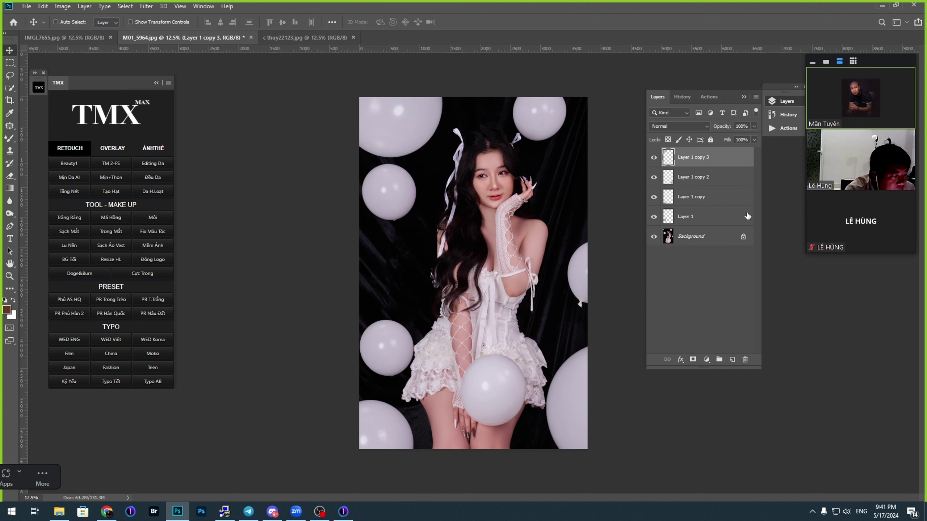
# Step: Toggle the Background layer's visibility off and on, and merge all the balloon layers into it
pyautogui.click(653, 237)
pyautogui.click(654, 237)
pyautogui.hotkey('ctrl', 'shift', 'e')
pyautogui.moveTo(442, 280); pyautogui.dragTo(460, 312)
pyautogui.moveTo(384, 280); pyautogui.dragTo(337, 303)
pyautogui.rightClick(431, 296)
pyautogui.click(430, 297)
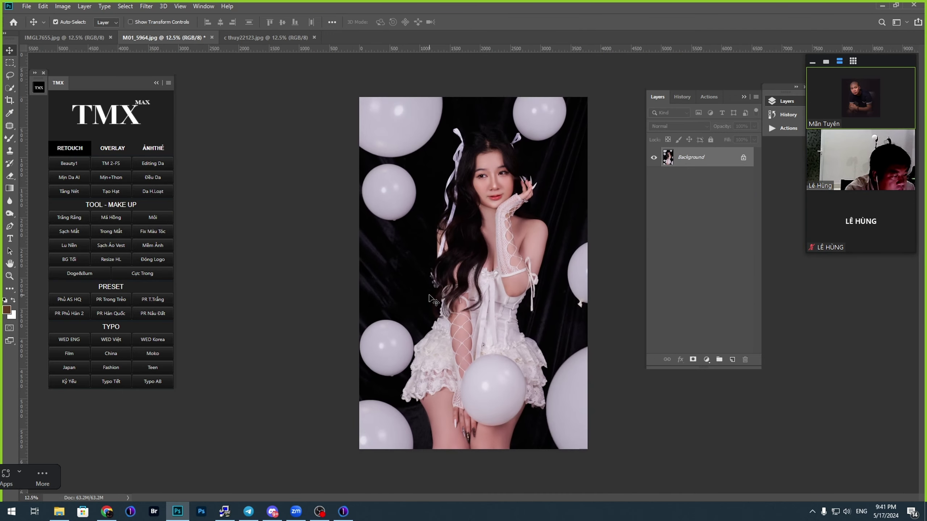
# Step: Duplicate the Background layer, open the copy in the Camera Raw Filter and start a new brush mask with its settings uncovered
pyautogui.hotkey('ctrl', 'j')
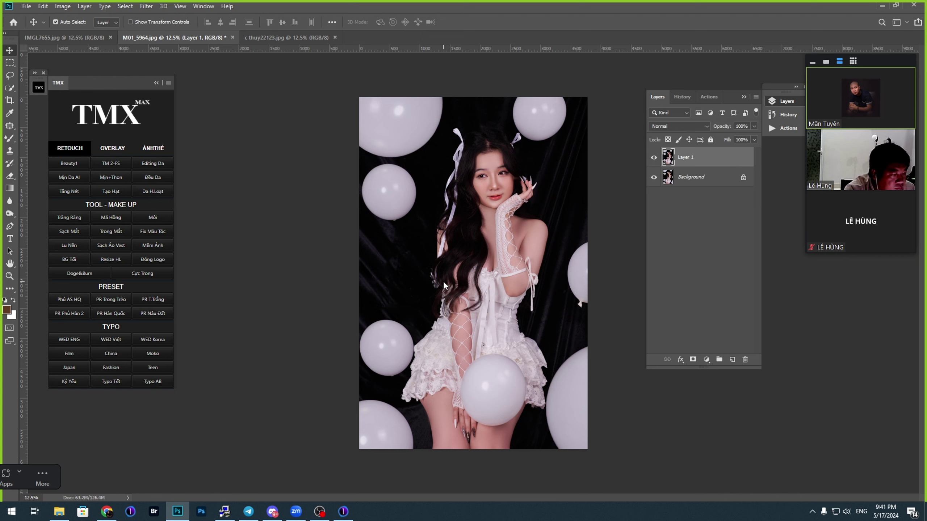
pyautogui.hotkey('ctrl', 'shift', 'a')
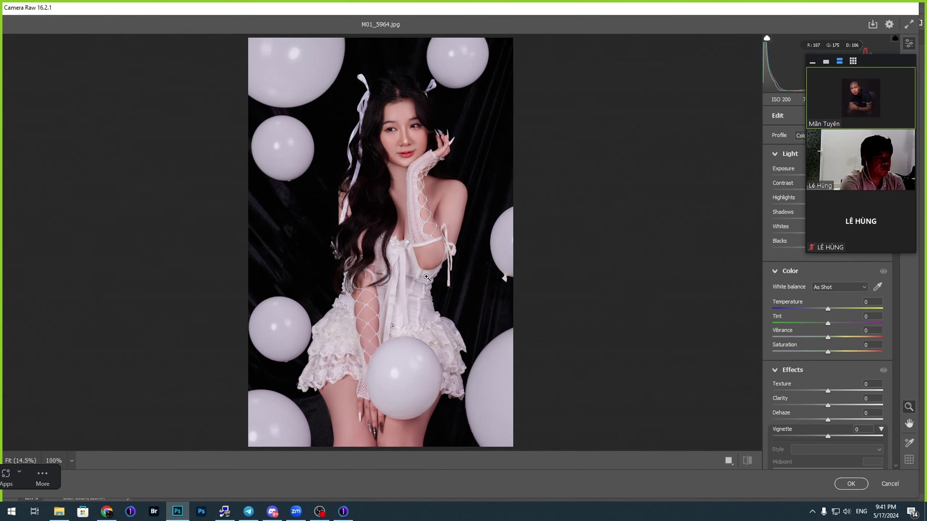
pyautogui.press('k')
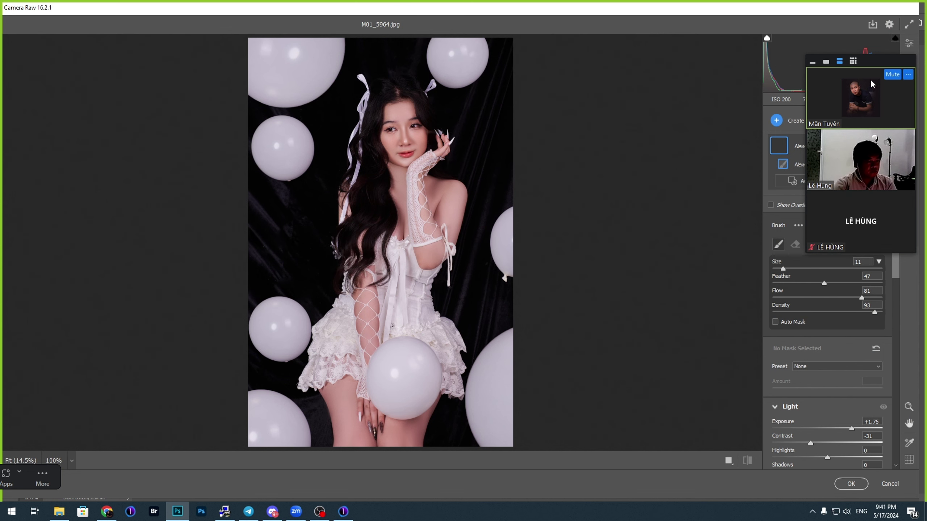
pyautogui.moveTo(878, 75); pyautogui.dragTo(165, 181)
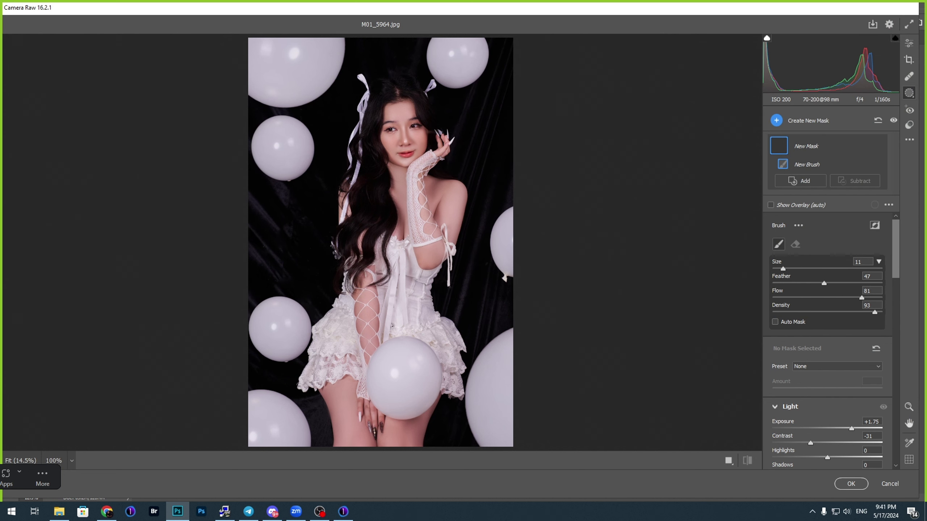
# Step: Set the mask brush to Exposure -0.70, Highlights -21, Shadows -34 and size 15
pyautogui.moveTo(892, 265); pyautogui.dragTo(806, 291)
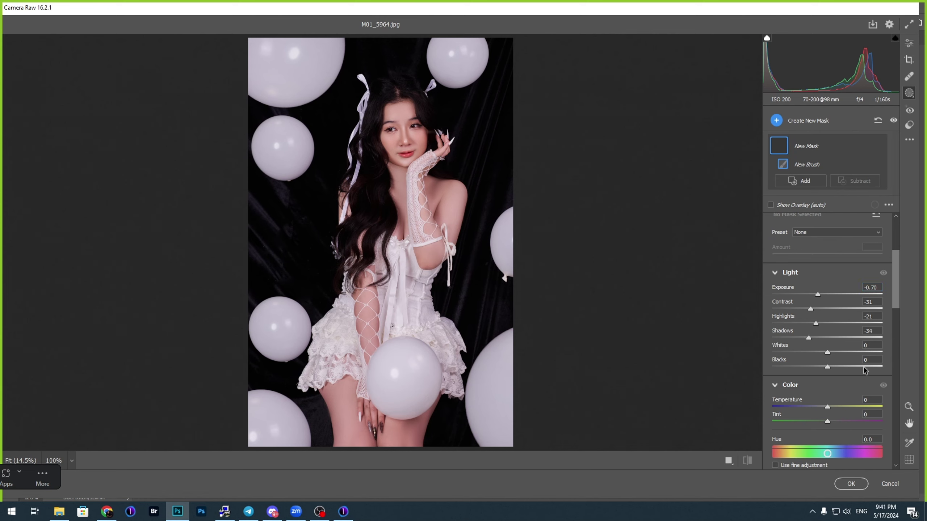
pyautogui.moveTo(894, 301)
pyautogui.mouseDown()
pyautogui.moveTo(896, 385)
pyautogui.moveTo(902, 262)
pyautogui.mouseUp()
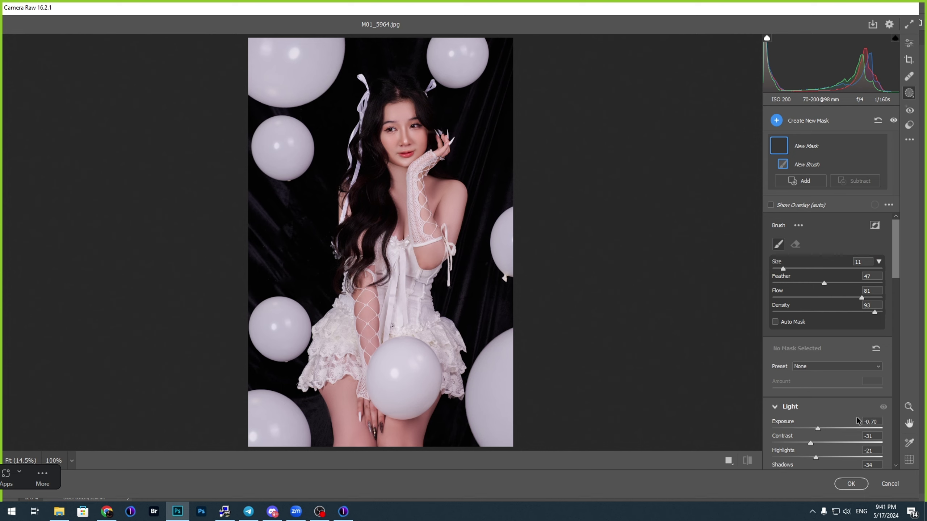
pyautogui.moveTo(289, 223); pyautogui.dragTo(293, 230)
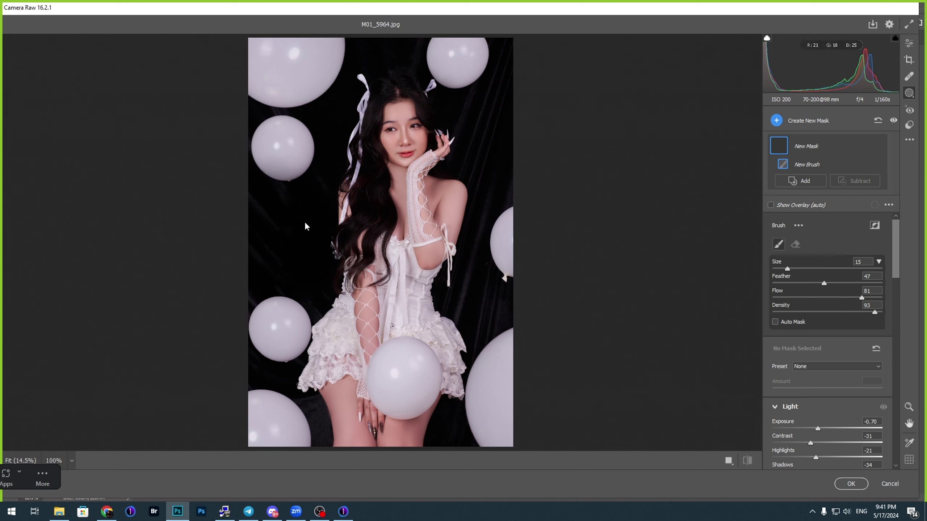
# Step: Paint the darkening mask over the black backdrop left of the hair, along the right side of the body and above the head
pyautogui.moveTo(306, 230)
pyautogui.mouseDown()
pyautogui.moveTo(322, 189)
pyautogui.moveTo(301, 213)
pyautogui.moveTo(250, 196)
pyautogui.mouseUp()
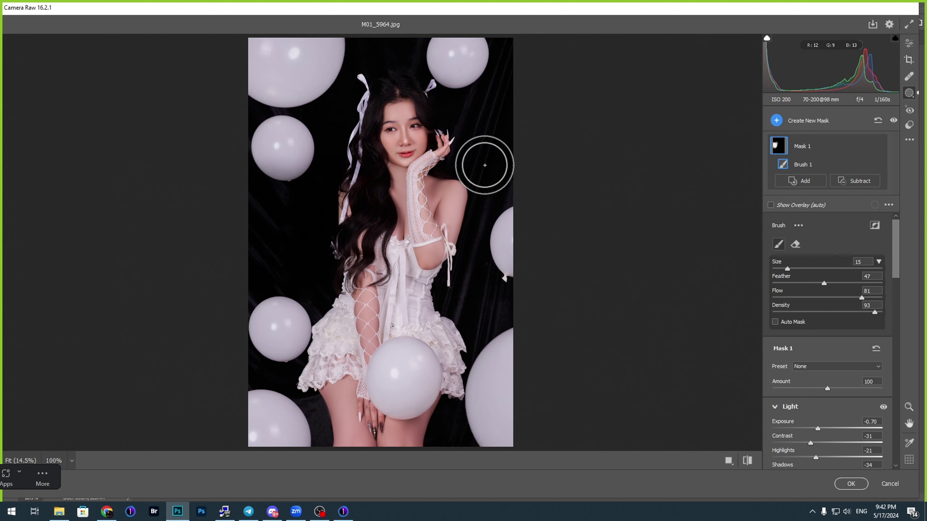
pyautogui.moveTo(485, 165)
pyautogui.mouseDown()
pyautogui.moveTo(506, 118)
pyautogui.moveTo(516, 55)
pyautogui.moveTo(479, 308)
pyautogui.moveTo(505, 300)
pyautogui.moveTo(457, 429)
pyautogui.moveTo(471, 414)
pyautogui.moveTo(482, 327)
pyautogui.moveTo(482, 437)
pyautogui.moveTo(451, 441)
pyautogui.moveTo(494, 341)
pyautogui.mouseUp()
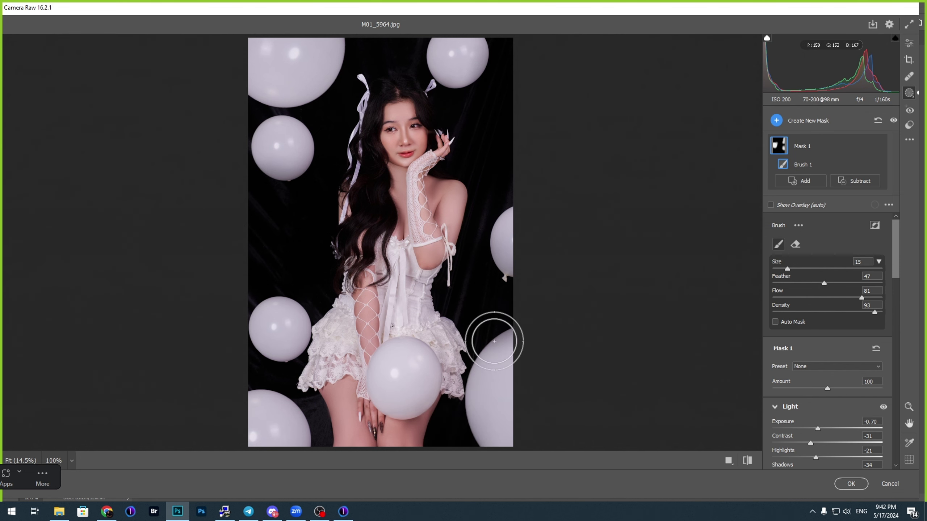
pyautogui.hotkey('ctrl', '+')
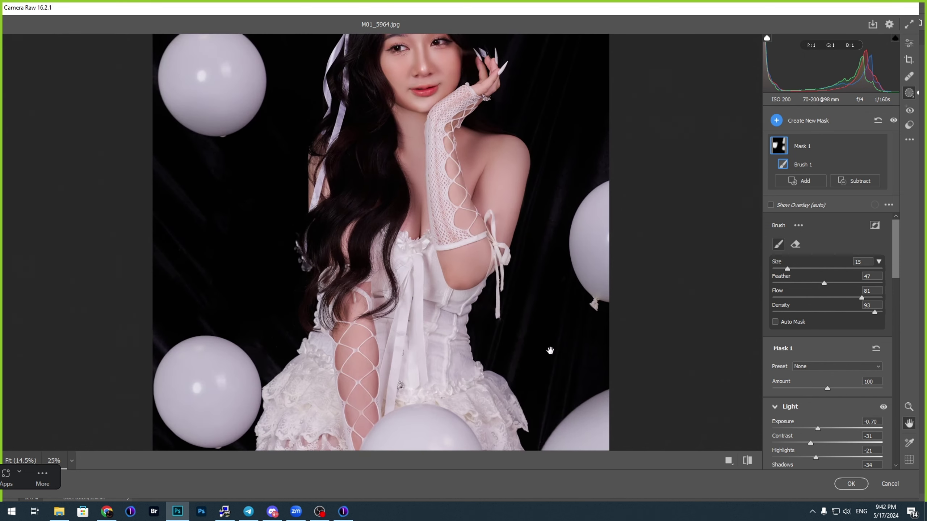
pyautogui.moveTo(550, 351); pyautogui.dragTo(494, 286)
pyautogui.moveTo(483, 197)
pyautogui.mouseDown()
pyautogui.moveTo(469, 288)
pyautogui.moveTo(494, 198)
pyautogui.mouseUp()
pyautogui.moveTo(500, 184); pyautogui.dragTo(493, 244)
pyautogui.moveTo(464, 329)
pyautogui.mouseDown()
pyautogui.moveTo(488, 259)
pyautogui.moveTo(472, 308)
pyautogui.mouseUp()
pyautogui.moveTo(506, 196); pyautogui.dragTo(510, 251)
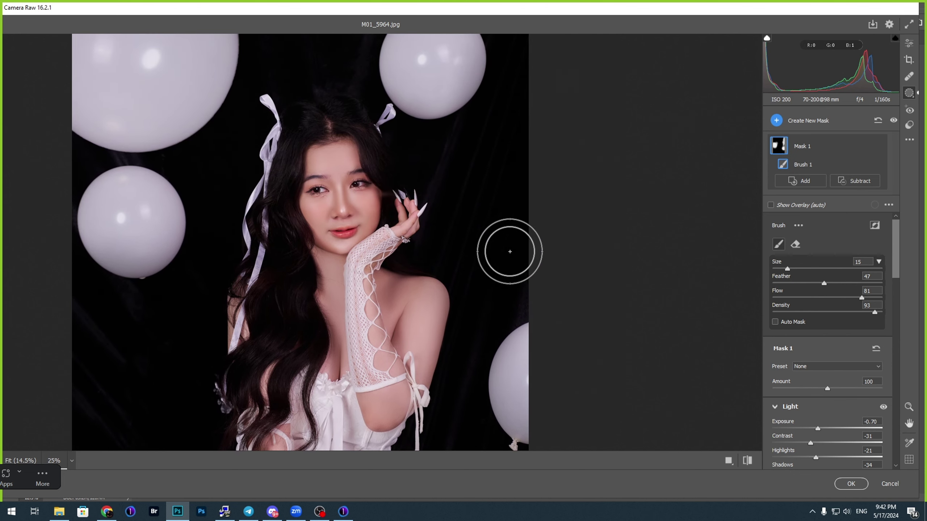
pyautogui.moveTo(501, 141)
pyautogui.mouseDown()
pyautogui.moveTo(485, 198)
pyautogui.moveTo(487, 268)
pyautogui.mouseUp()
pyautogui.moveTo(383, 175); pyautogui.dragTo(441, 194)
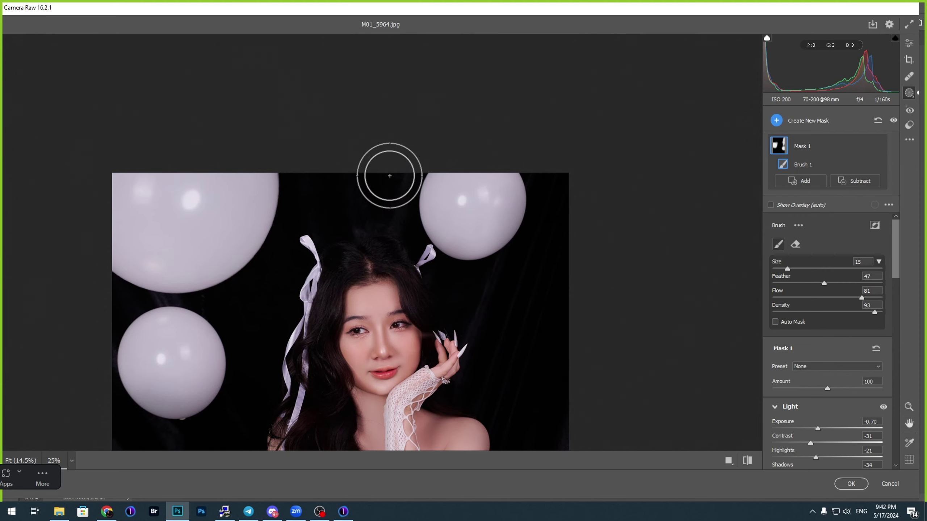
# Step: Extend the darkening mask over the backdrop between the lower-left balloon and the thigh with brush size 13
pyautogui.scroll(-8, 328, 219)
pyautogui.hscroll(-6, 328, 219)
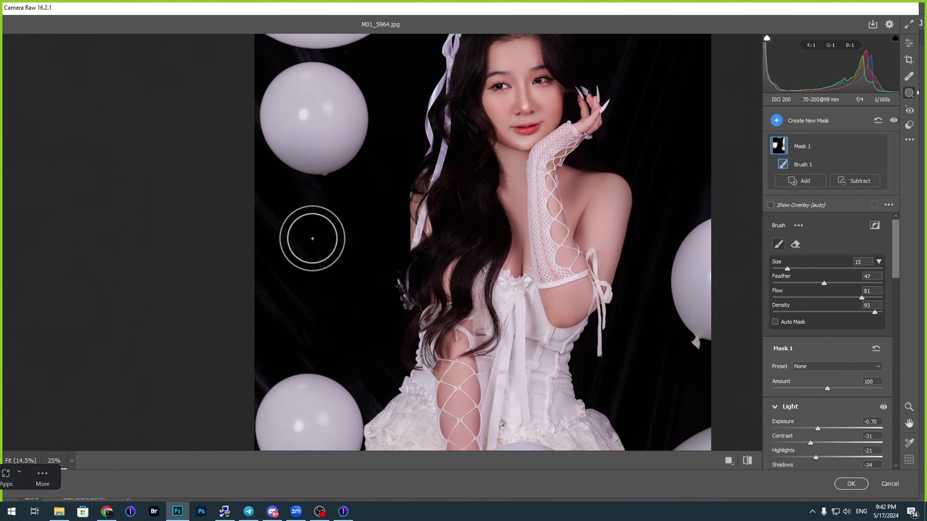
pyautogui.scroll(-4, 345, 353)
pyautogui.hscroll(-1, 345, 354)
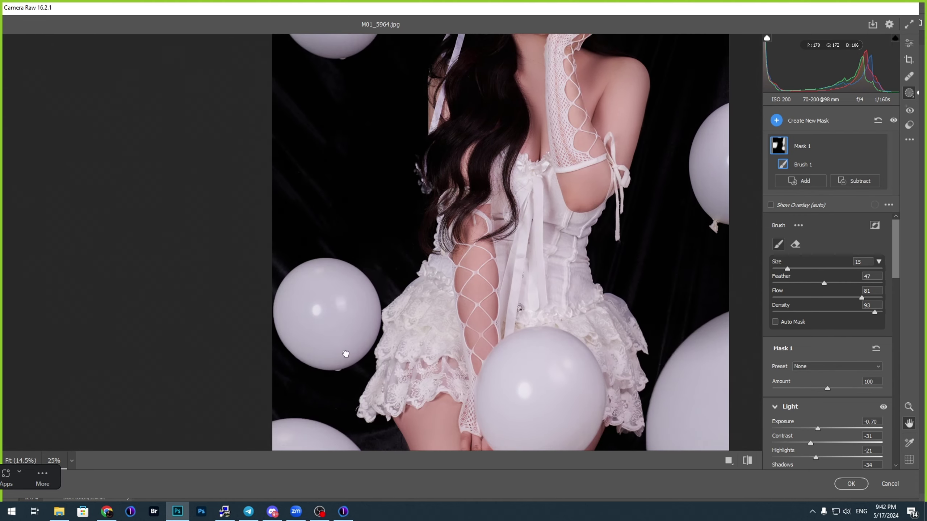
pyautogui.moveTo(345, 354); pyautogui.dragTo(375, 185)
pyautogui.press('[')
pyautogui.press('[')
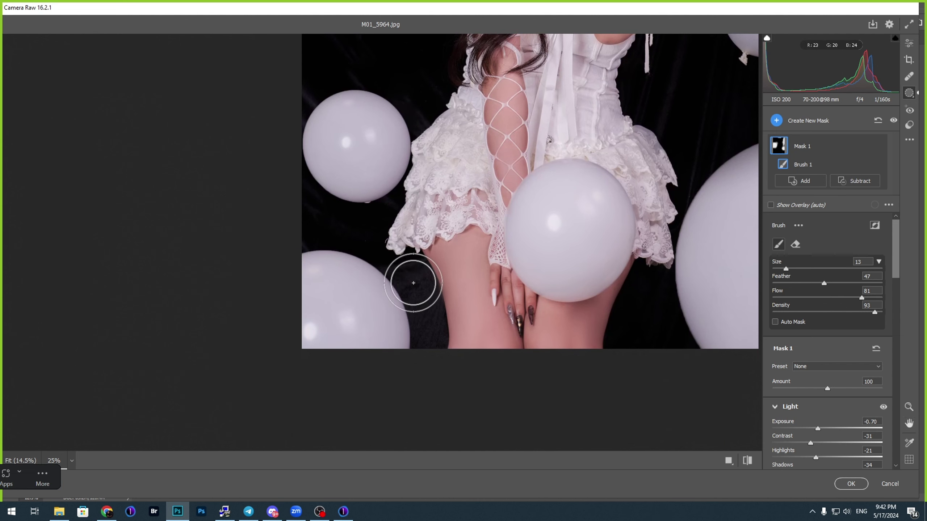
pyautogui.moveTo(413, 283)
pyautogui.mouseDown()
pyautogui.moveTo(426, 315)
pyautogui.moveTo(423, 295)
pyautogui.mouseUp()
pyautogui.press('[')
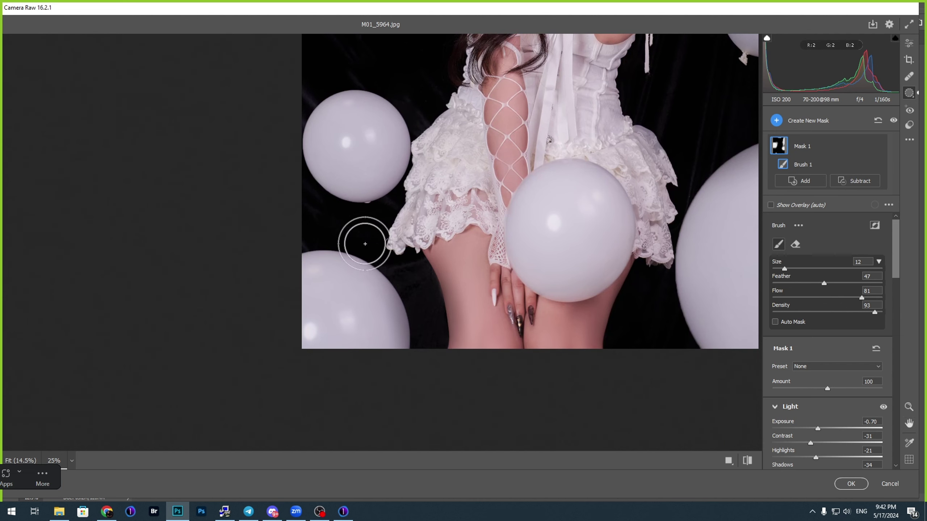
# Step: Set the mask's Exposure to -0.60, apply the Camera Raw Filter and merge the result into the Background layer
pyautogui.scroll(7, 384, 317)
pyautogui.hscroll(1, 385, 317)
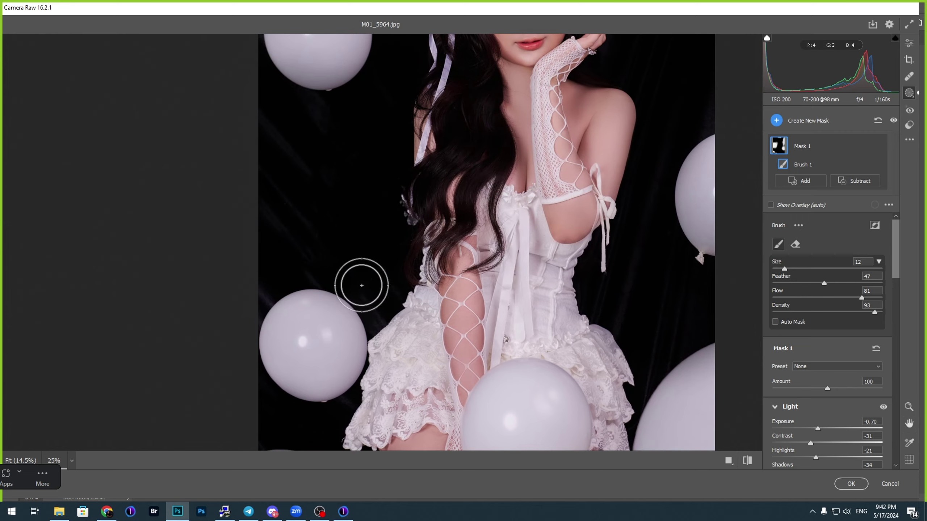
pyautogui.scroll(4, 307, 259)
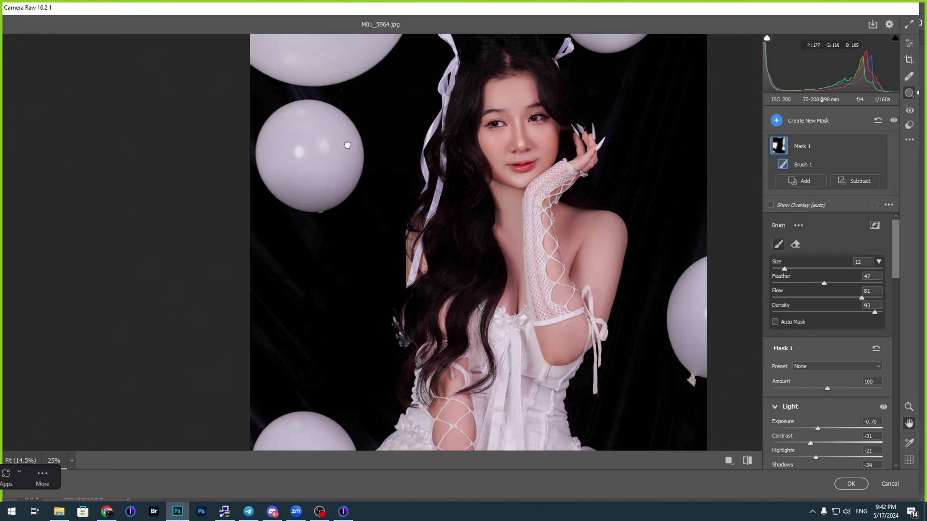
pyautogui.moveTo(346, 145); pyautogui.dragTo(320, 252)
pyautogui.keyDown('alt'); pyautogui.click(333, 202); pyautogui.keyUp('alt')
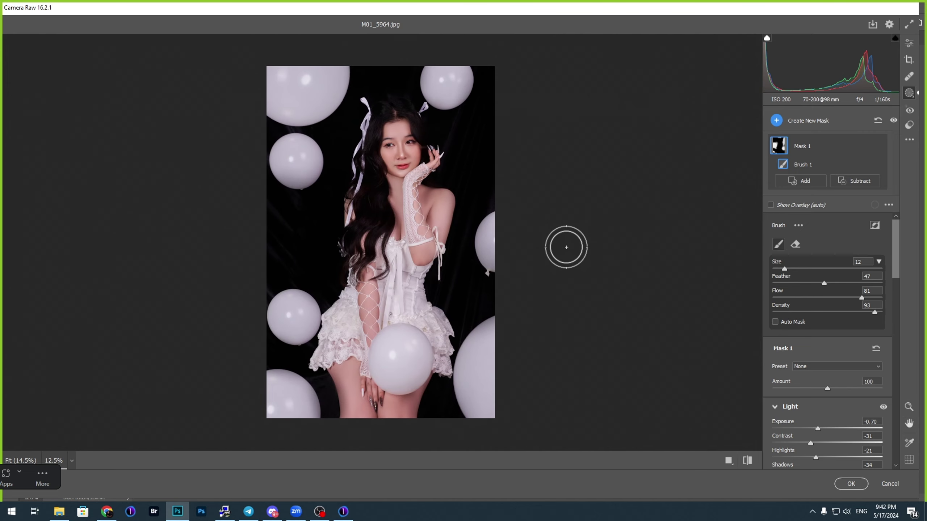
pyautogui.moveTo(818, 431); pyautogui.dragTo(812, 430)
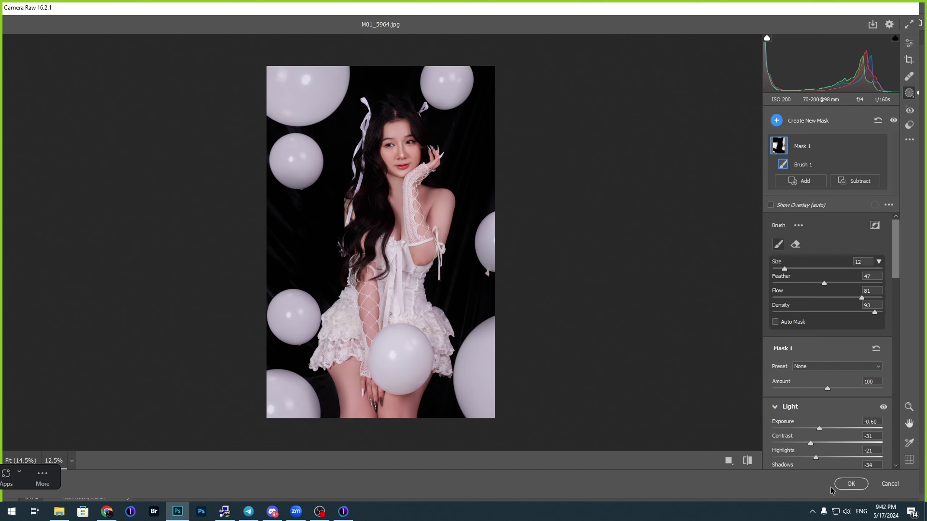
pyautogui.click(851, 484)
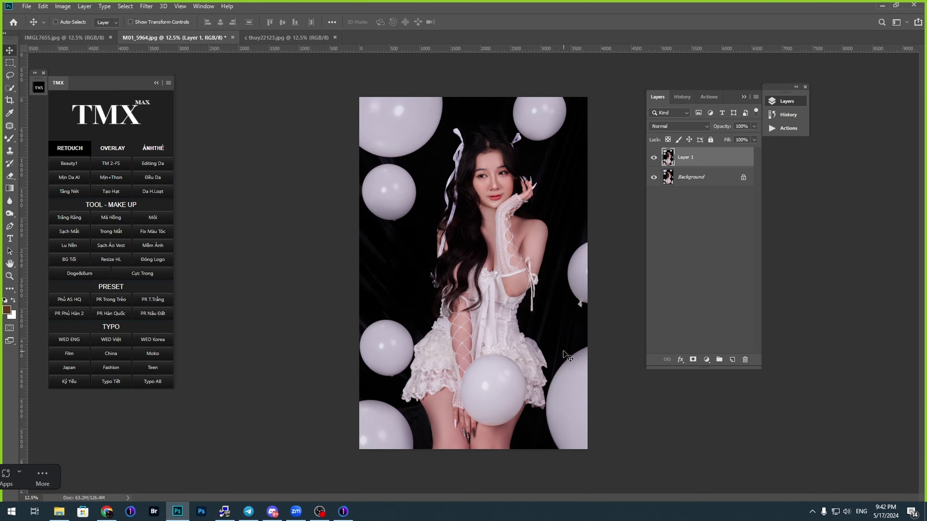
pyautogui.hotkey('ctrl', 'e')
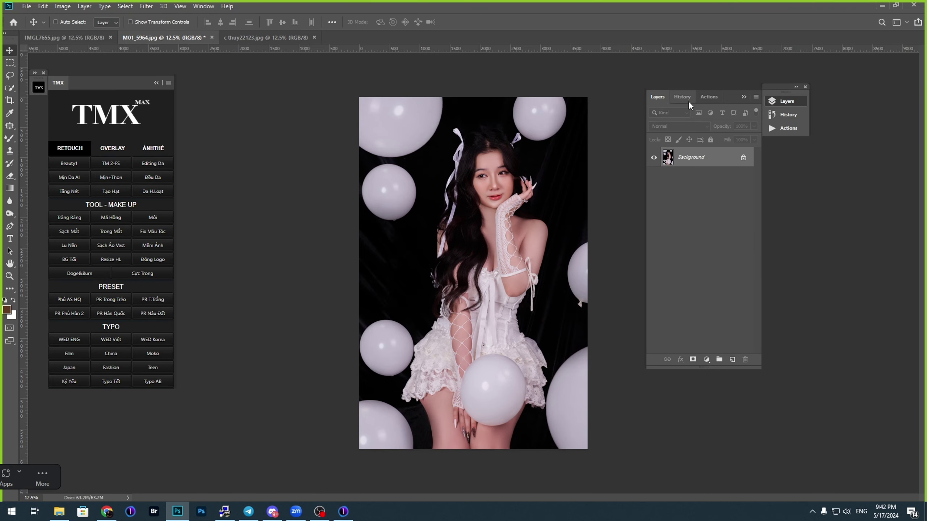
# Step: Go through the document's history and compare an earlier state of the photo with the latest merged version
pyautogui.click(688, 100)
pyautogui.moveTo(759, 315); pyautogui.dragTo(757, 128)
pyautogui.click(722, 123)
pyautogui.hotkey('ctrl', 'z')
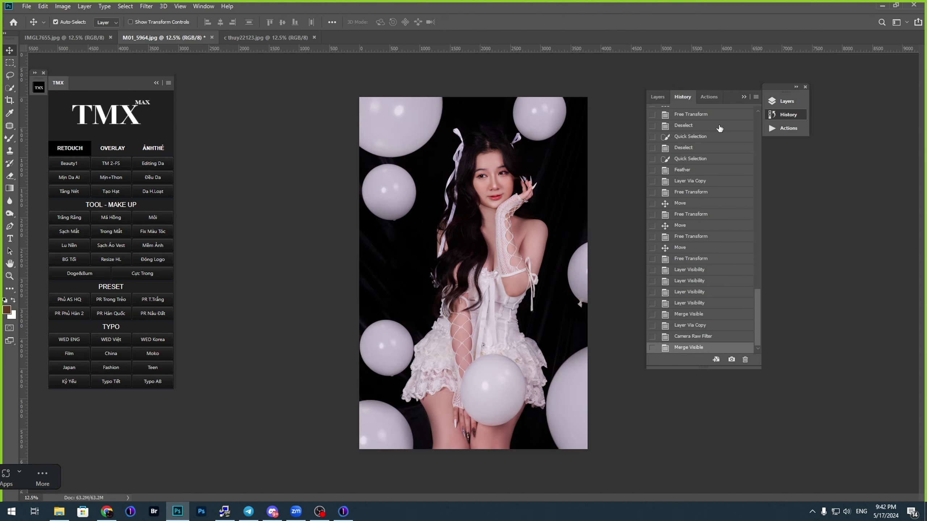
pyautogui.hotkey('ctrl', 'z')
pyautogui.hotkey('ctrl', 'z')
pyautogui.hotkey('ctrl', 'z')
pyautogui.hotkey('ctrl', 'z')
pyautogui.hotkey('ctrl', 'z')
pyautogui.hotkey('ctrl', 'z')
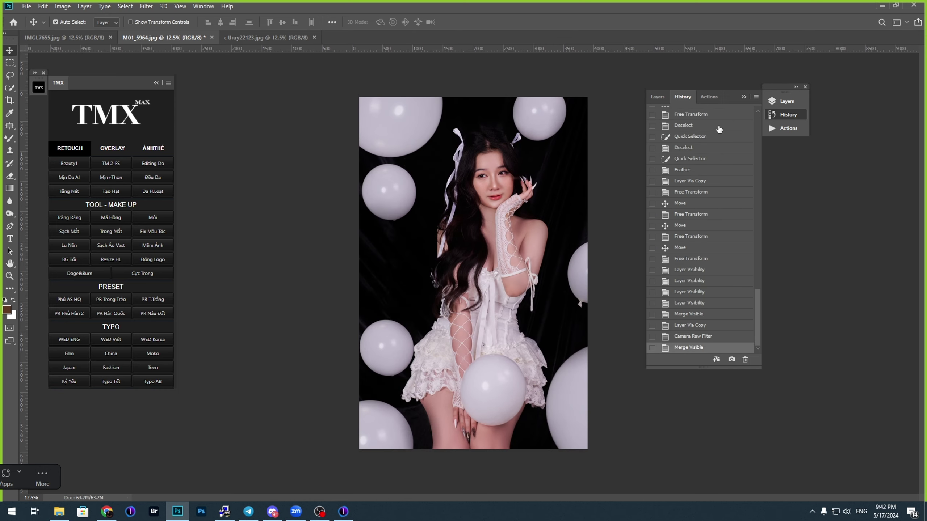
pyautogui.hotkey('ctrl', 'z')
pyautogui.hotkey('ctrl', 'z')
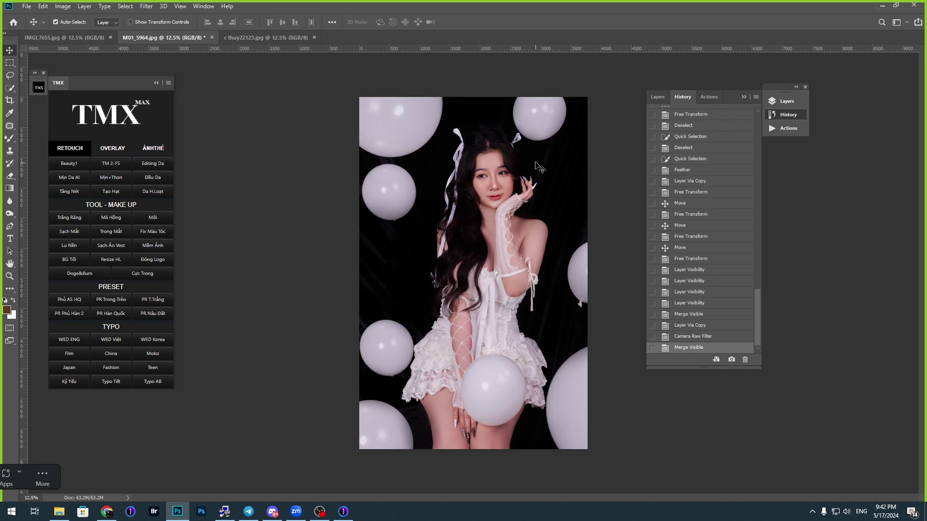
# Step: Select the whole photo with a rectangular marquee and open it in the Liquify filter
pyautogui.press('m')
pyautogui.moveTo(352, 74); pyautogui.dragTo(677, 497)
pyautogui.hotkey('ctrl', 'shift', 'x')
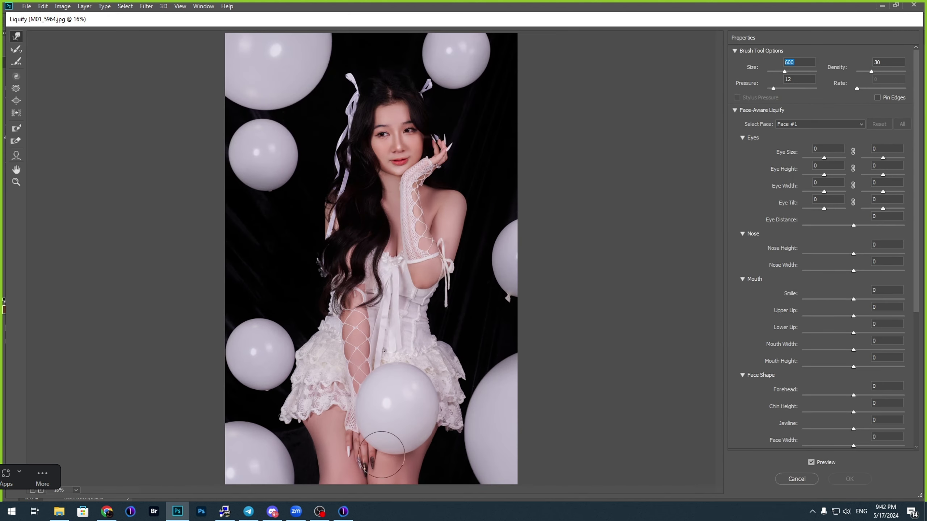
# Step: Reshape the skirt's left side and the hip with the Forward Warp brush at size 1100, reducing it to 600 for the waist
pyautogui.scroll(3, 366, 469)
pyautogui.moveTo(366, 479); pyautogui.dragTo(371, 305)
pyautogui.scroll(-2, 371, 400)
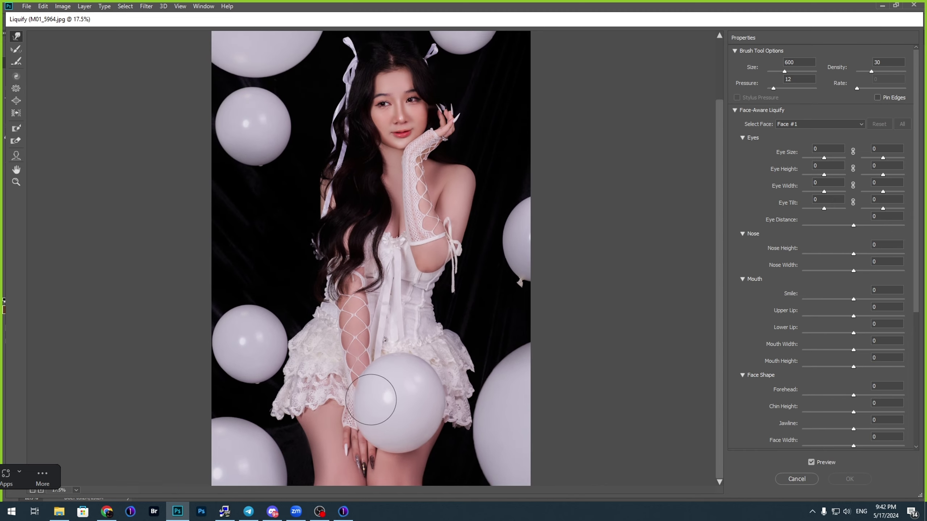
pyautogui.scroll(-3, 356, 420)
pyautogui.press('[')
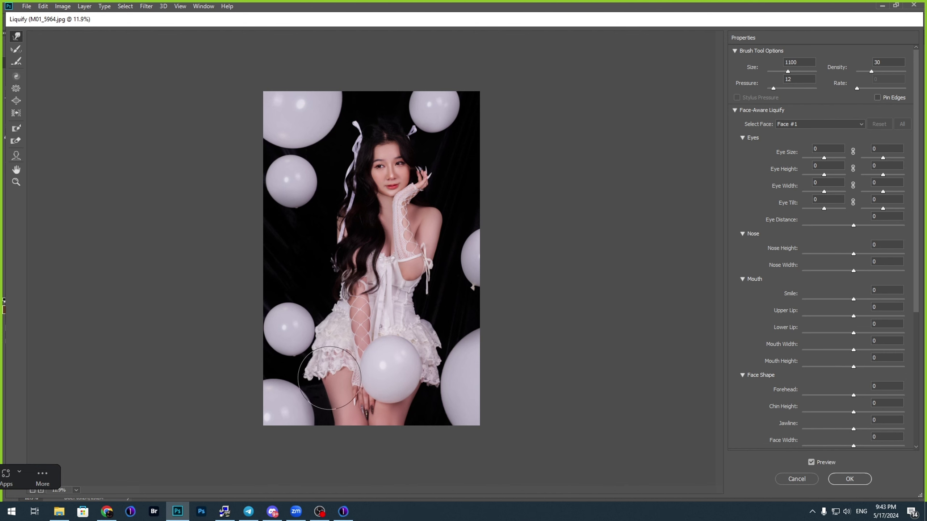
pyautogui.scroll(2, 387, 332)
pyautogui.press('[')
pyautogui.press('[')
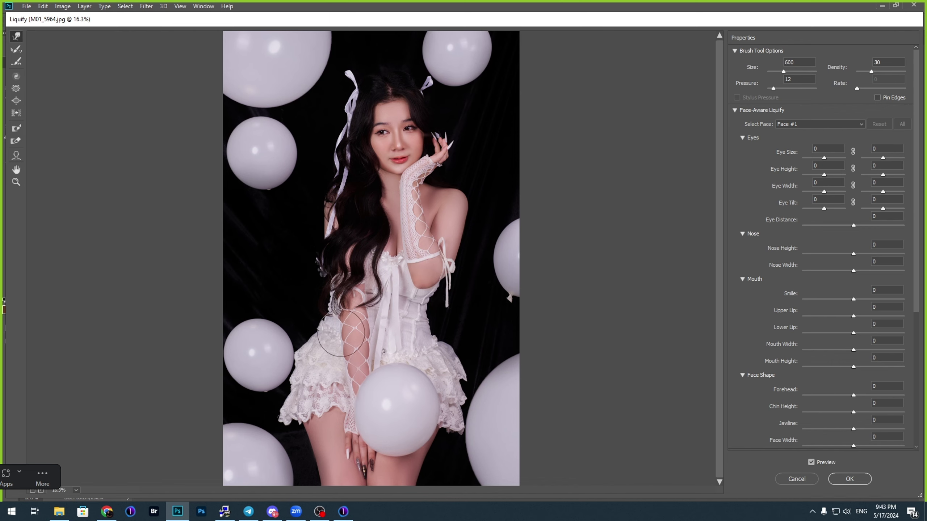
# Step: Refine the waist and torso with the Forward Warp brush at size 1400, and the raised upper arm at size 800
pyautogui.press(']')
pyautogui.press(']')
pyautogui.press(']')
pyautogui.press(']')
pyautogui.press(']')
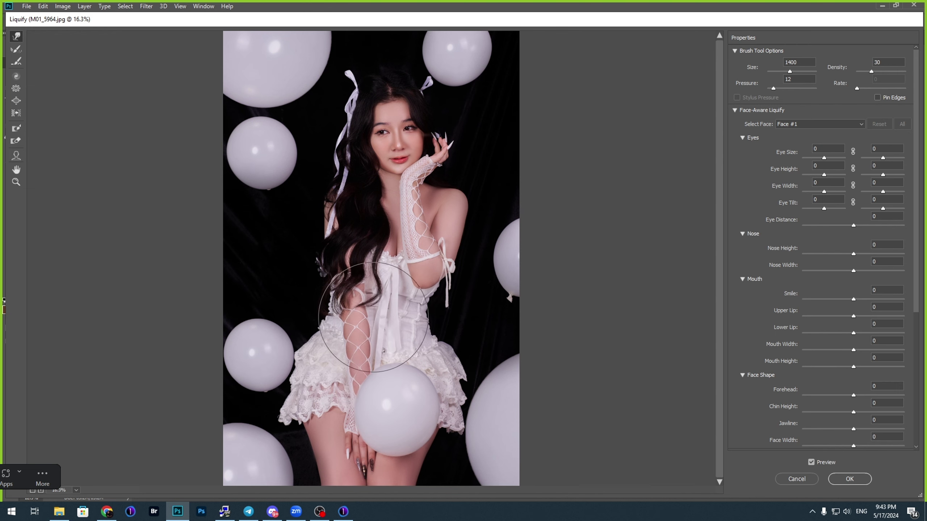
pyautogui.press('[')
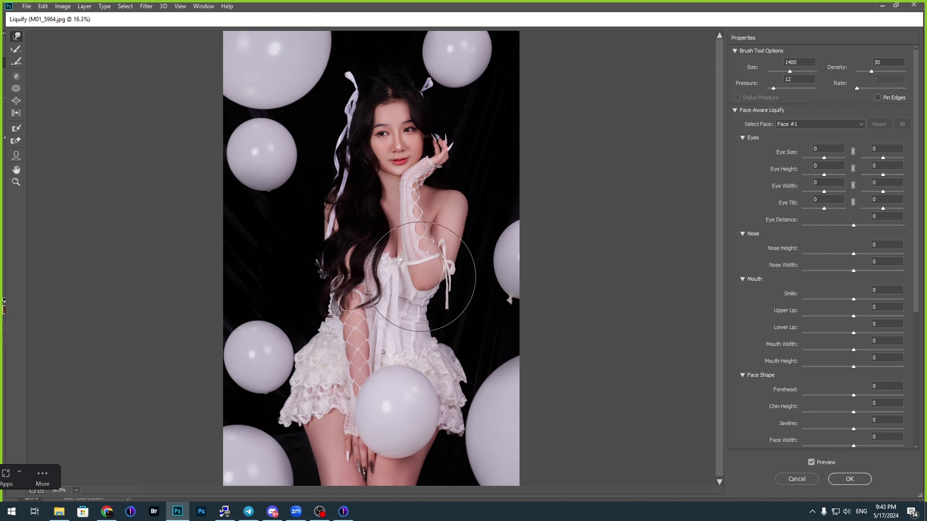
pyautogui.press('[')
pyautogui.press('[')
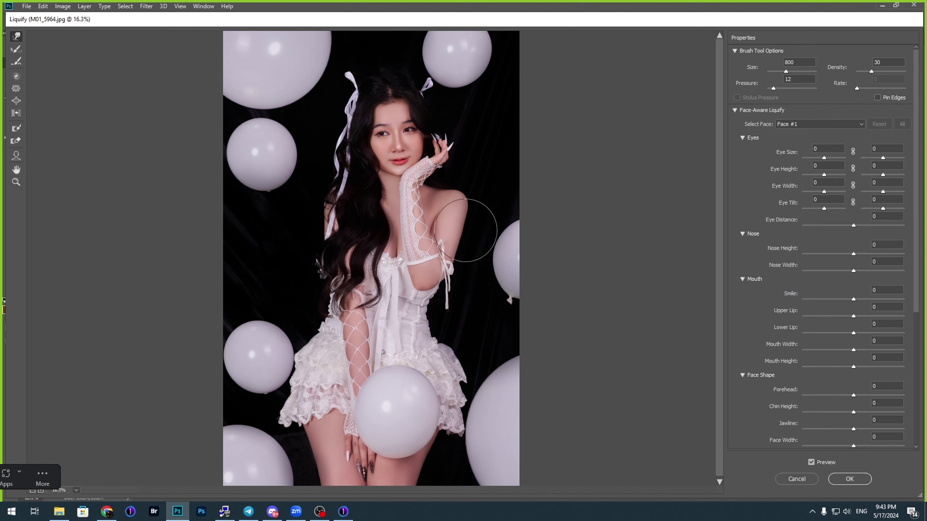
# Step: Adjust the contours of the chest, shoulder and upper arm with the Forward Warp brush at sizes 1000 and 700
pyautogui.scroll(4, 465, 224)
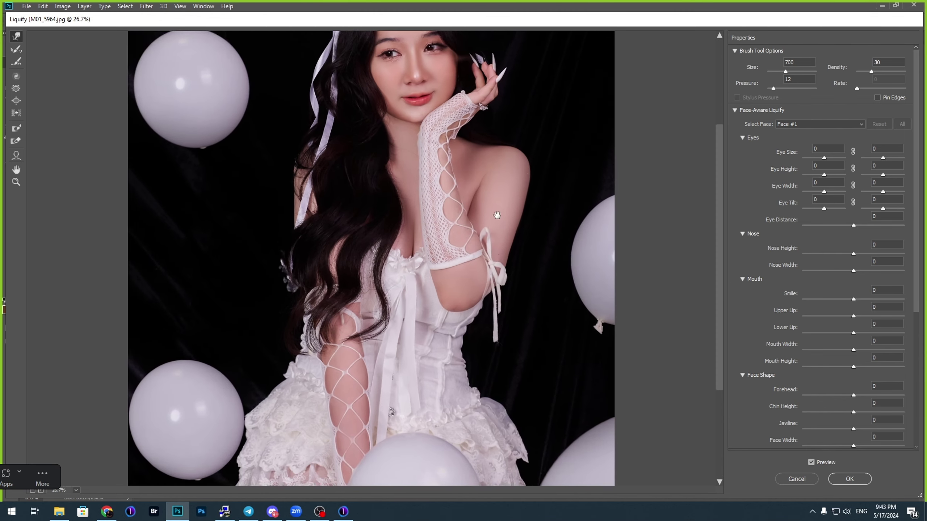
pyautogui.press(']')
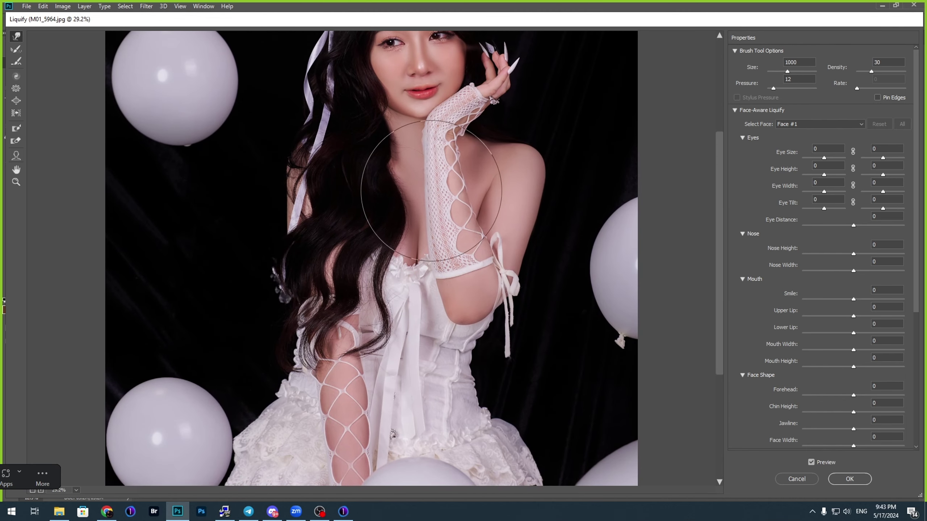
pyautogui.press(']')
pyautogui.press(']')
pyautogui.press('[')
pyautogui.press('[')
pyautogui.press('[')
pyautogui.press('[')
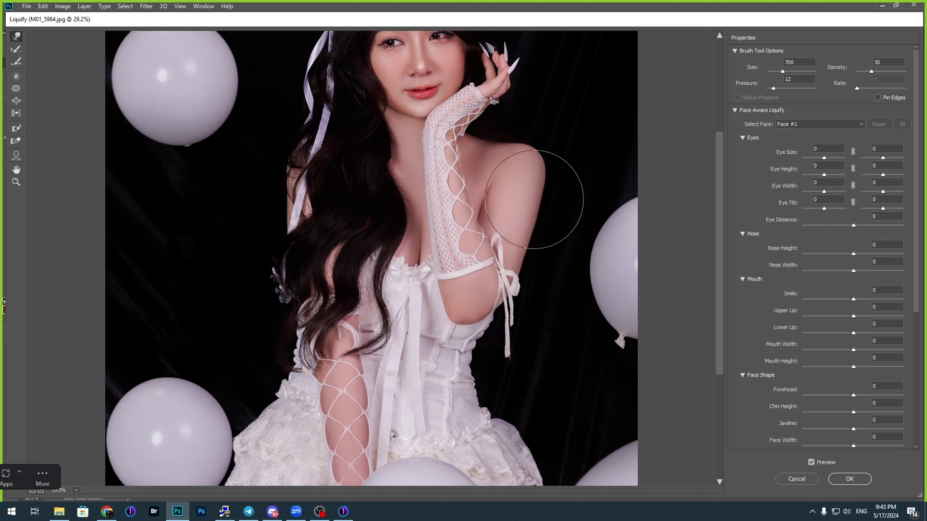
pyautogui.press(']')
pyautogui.press(']')
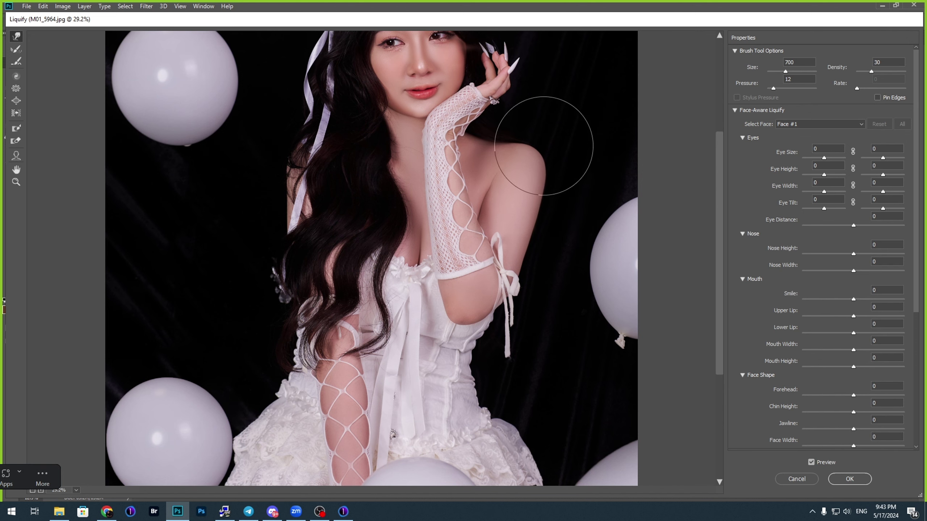
# Step: Refine the forehead hairline and the shape of the head with the Forward Warp brush at sizes 300, 500 and 600
pyautogui.press('space')
pyautogui.moveTo(507, 184); pyautogui.dragTo(507, 351)
pyautogui.press('[')
pyautogui.press('[')
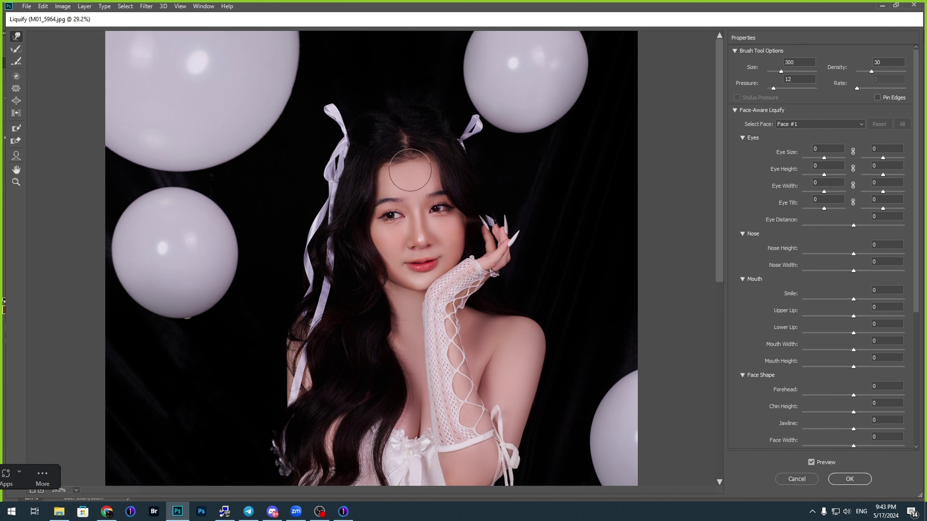
pyautogui.press(']')
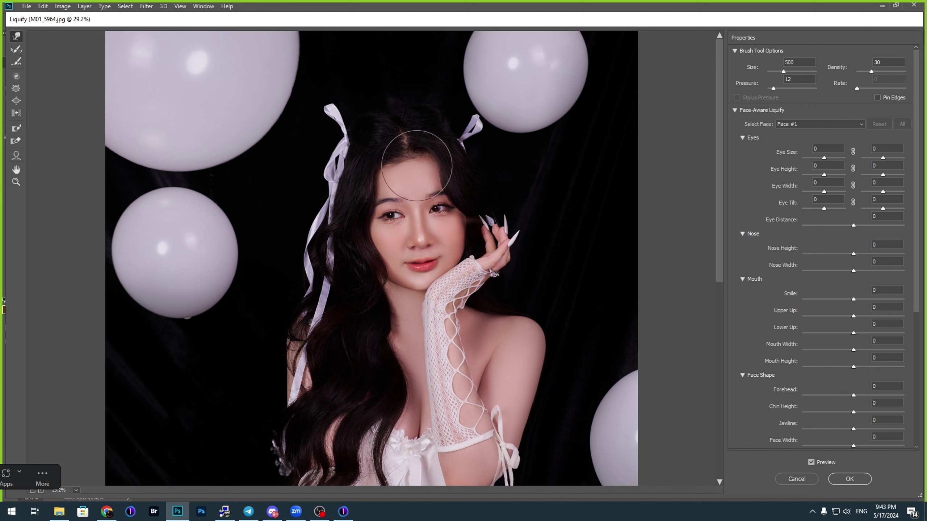
pyautogui.press(']')
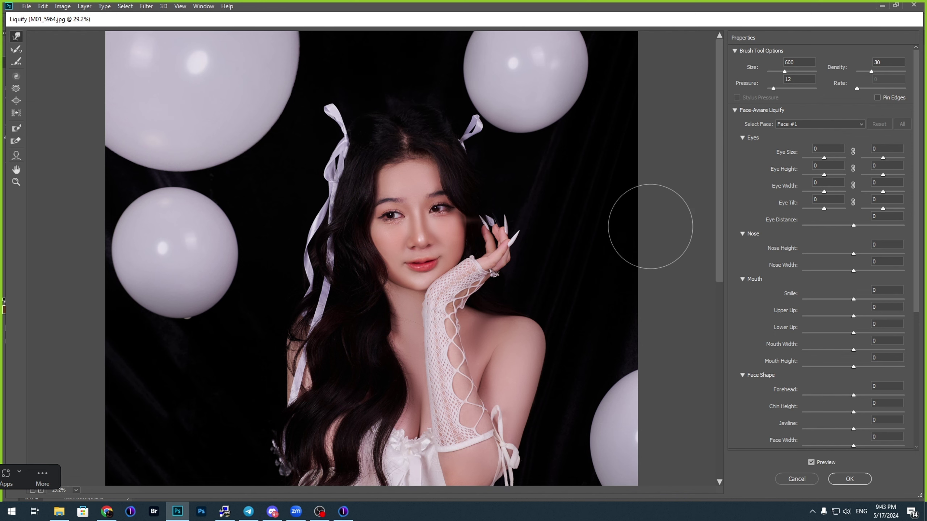
# Step: Touch up the cheek and jawline with the Forward Warp brush at sizes 500 and 600, and set Face Width to -29
pyautogui.scroll(-1, 489, 223)
pyautogui.press('[')
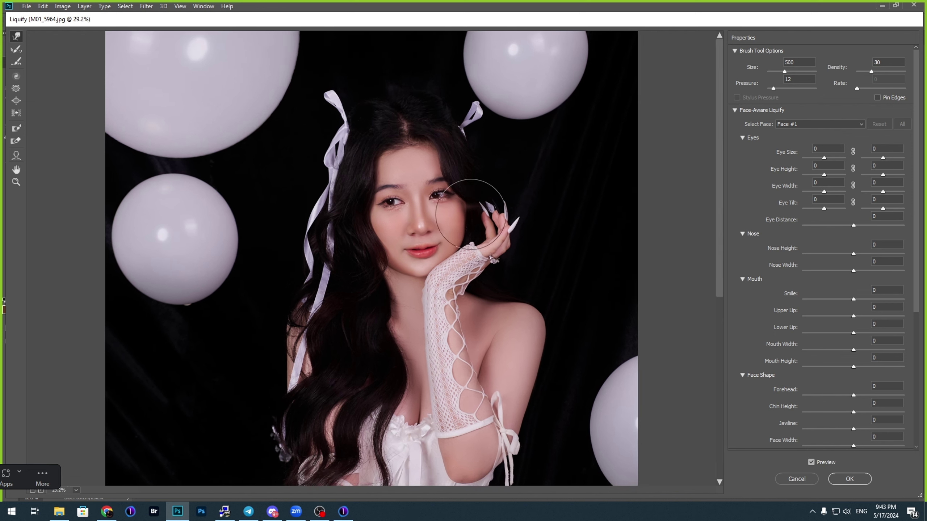
pyautogui.hotkey('ctrl', '+')
pyautogui.press(']')
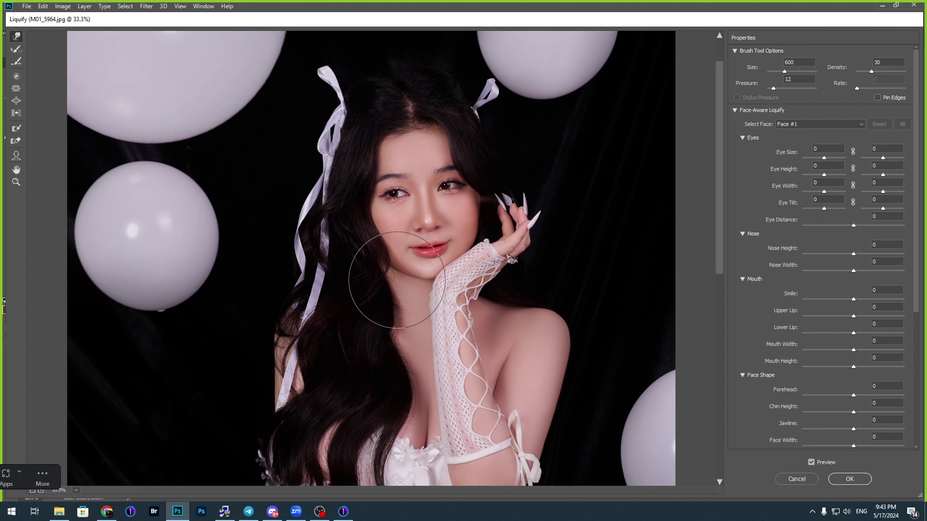
pyautogui.press('[')
pyautogui.click(17, 157)
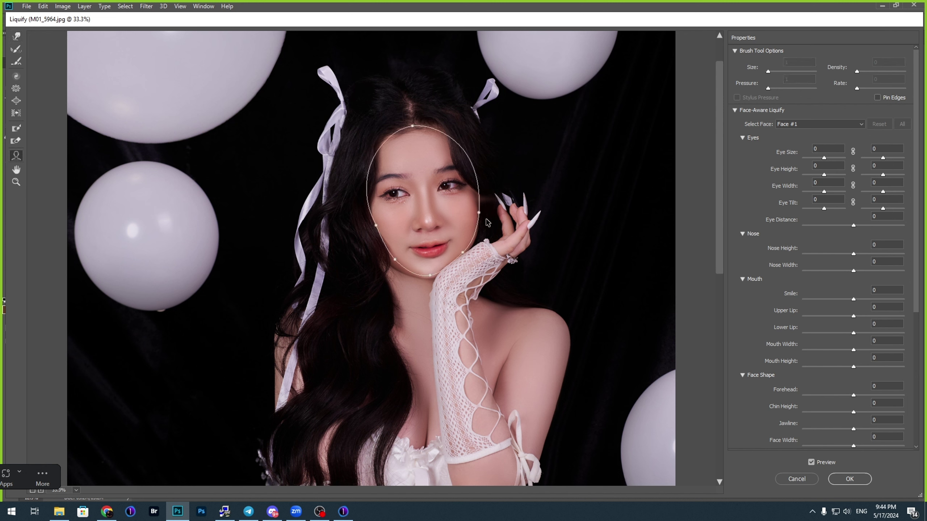
# Step: Refine the cheek, forehead hairline and hair around the face with the Forward Warp brush at sizes between 300 and 700
pyautogui.click(16, 36)
pyautogui.press(']')
pyautogui.press(']')
pyautogui.press(']')
pyautogui.press(']')
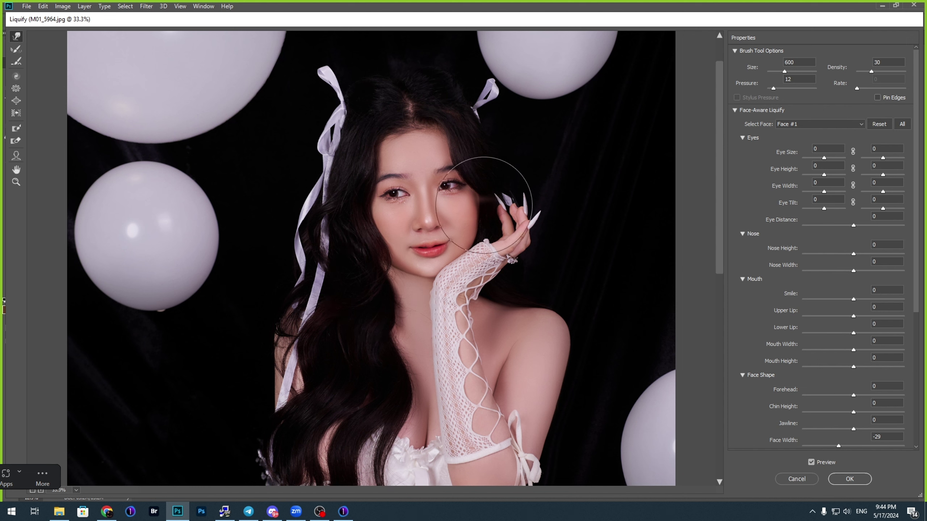
pyautogui.press('[')
pyautogui.press('[')
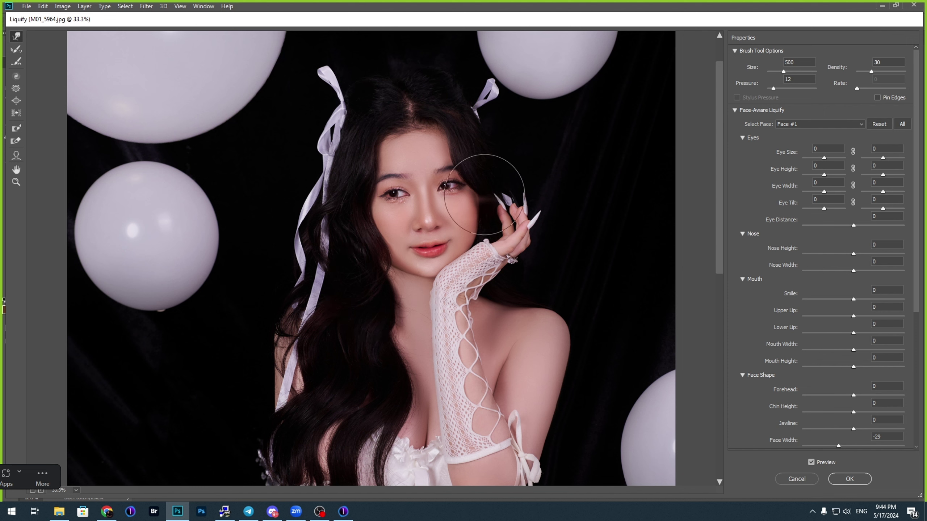
pyautogui.press(']')
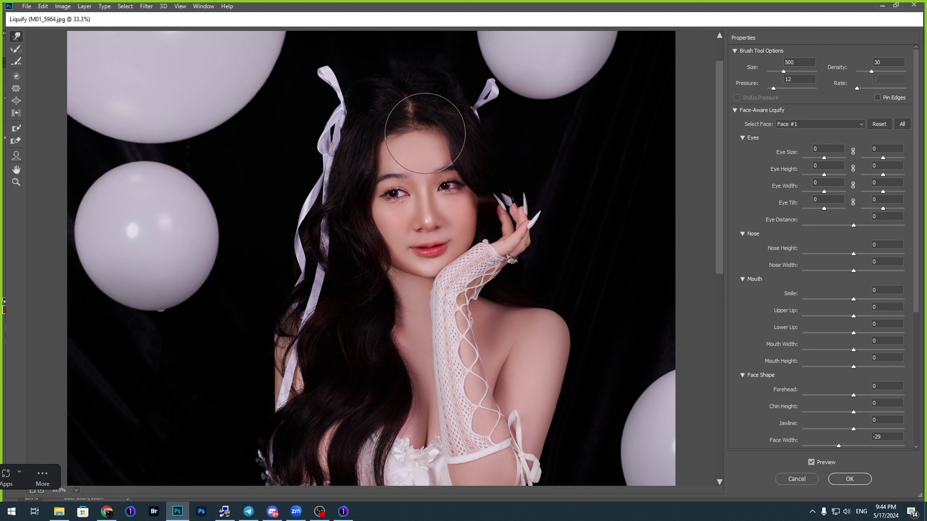
pyautogui.press(']')
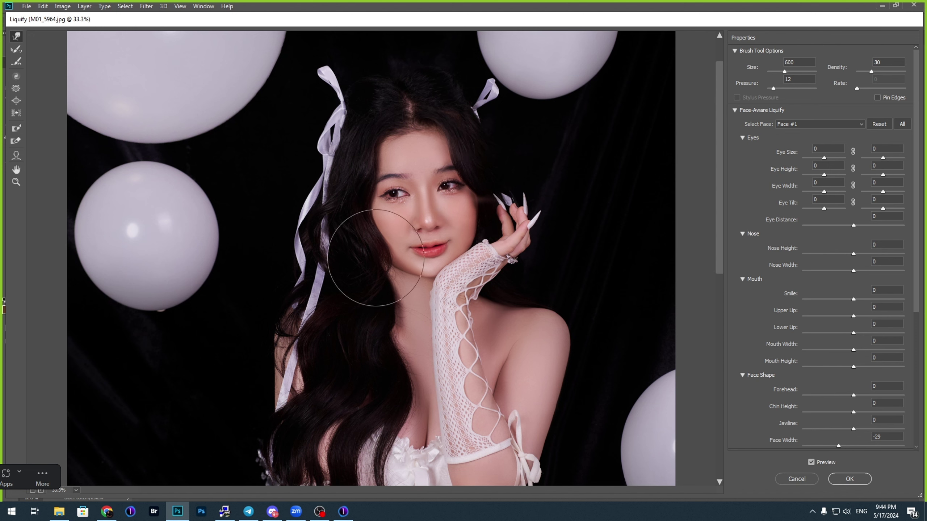
pyautogui.press(']')
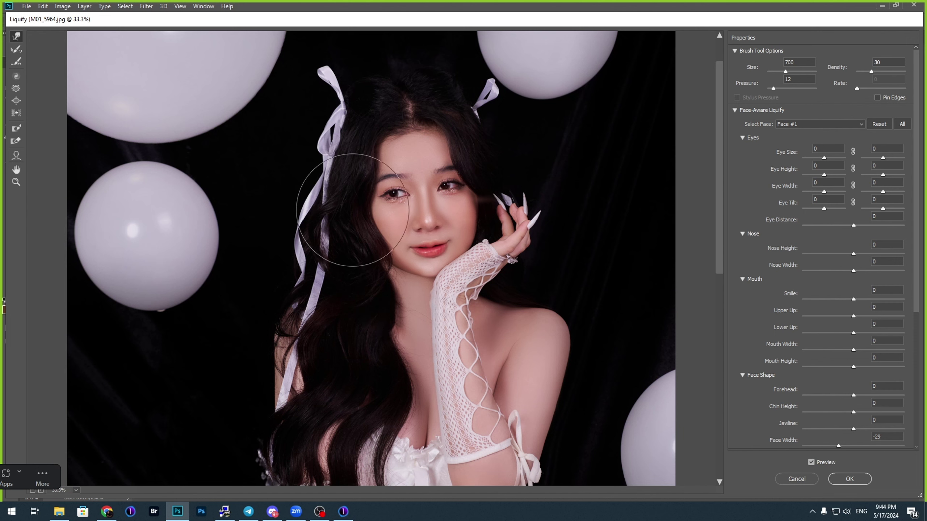
pyautogui.press('[')
pyautogui.press('[')
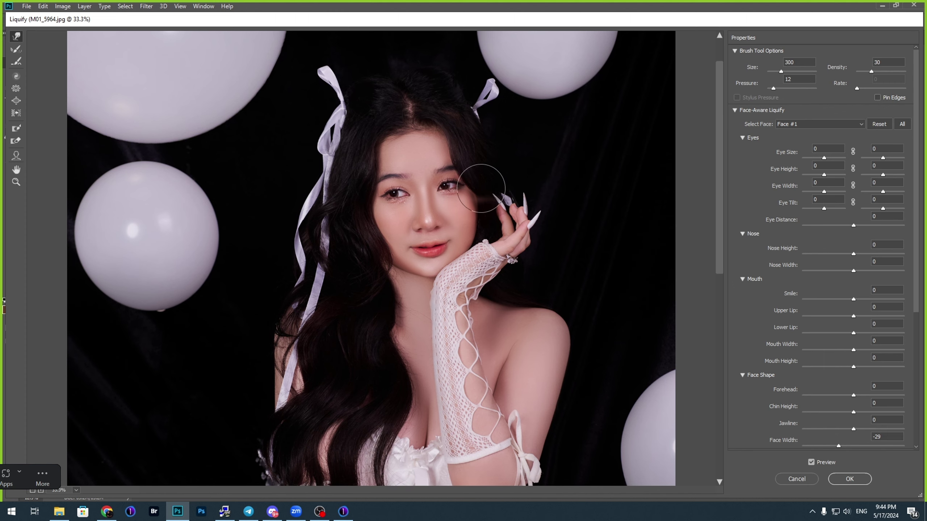
# Step: Touch up the jawline and the hair on both sides of the face with the Forward Warp brush at sizes 400, 500 and 600
pyautogui.scroll(-1, 479, 178)
pyautogui.press(']')
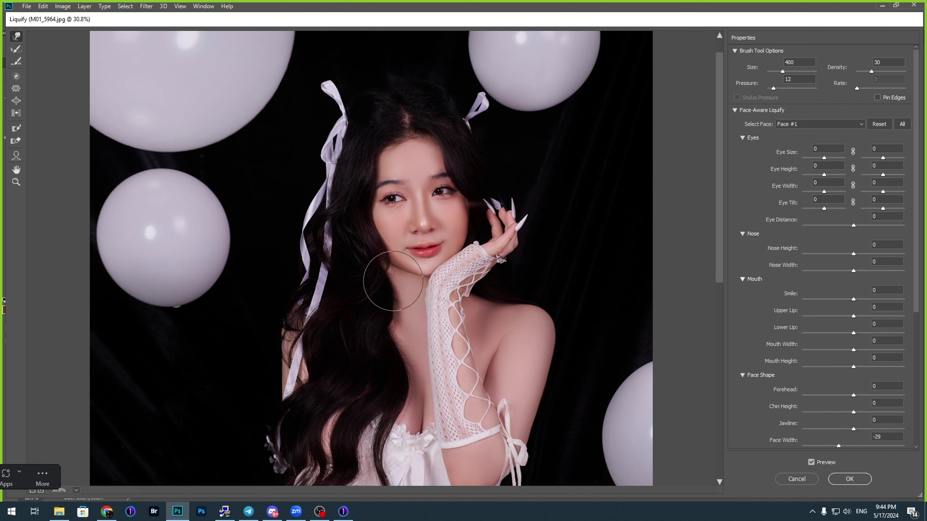
pyautogui.scroll(-2, 405, 327)
pyautogui.press(']')
pyautogui.press(']')
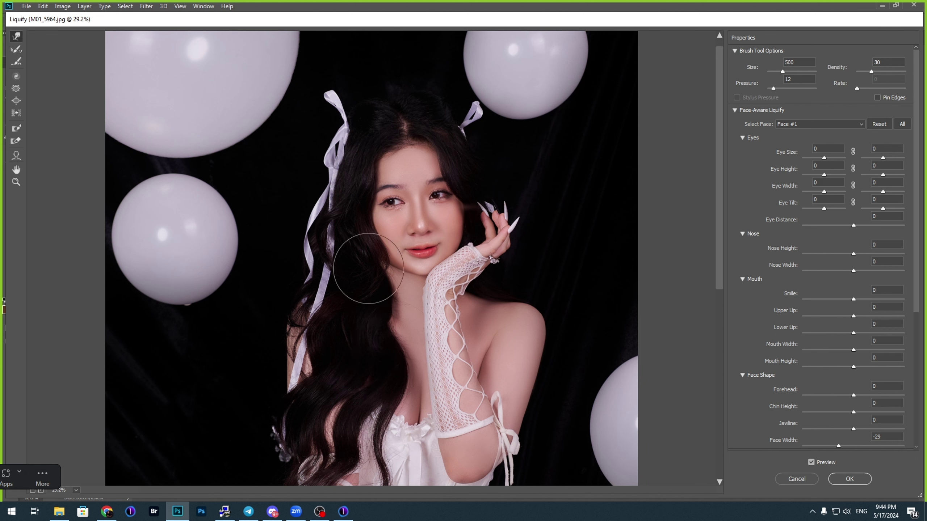
pyautogui.press(']')
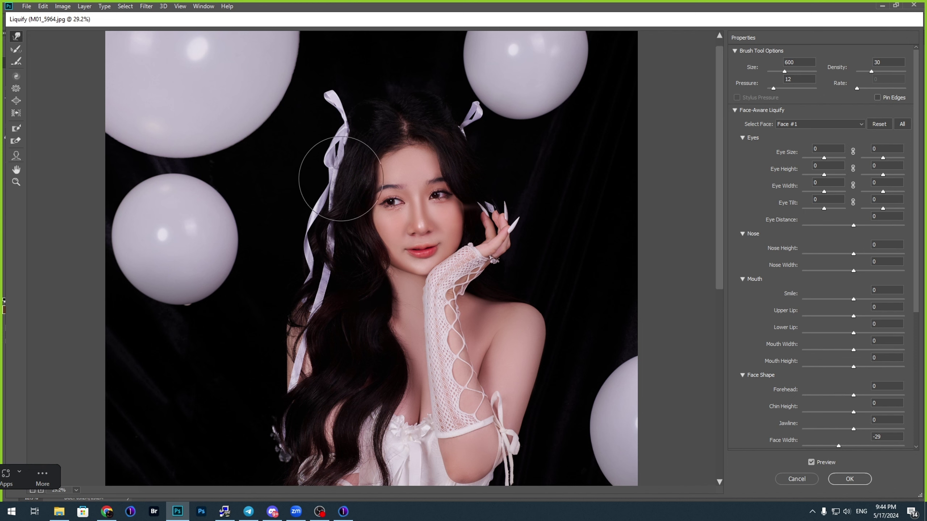
pyautogui.press('[')
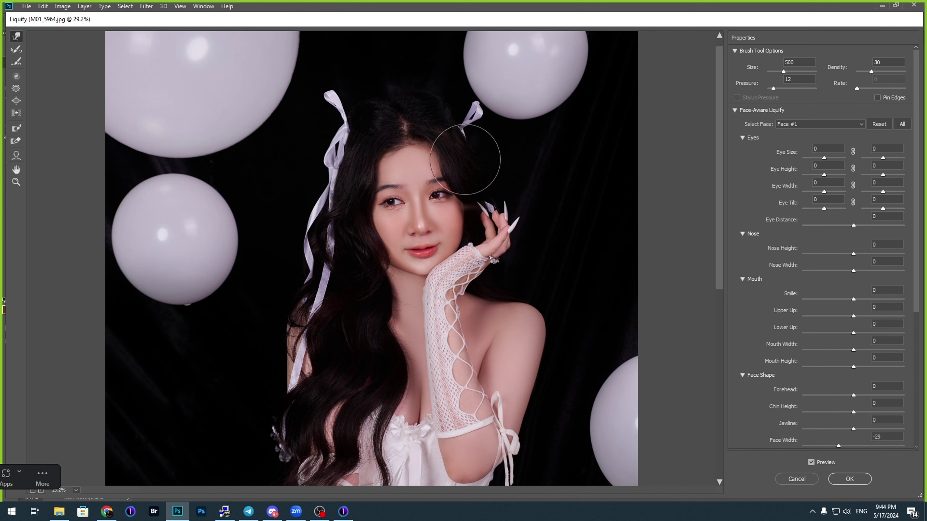
# Step: Compare the Liquify result with the preview off and on, apply the filter, and clear the selection
pyautogui.click(820, 467)
pyautogui.click(817, 467)
pyautogui.click(812, 463)
pyautogui.click(812, 463)
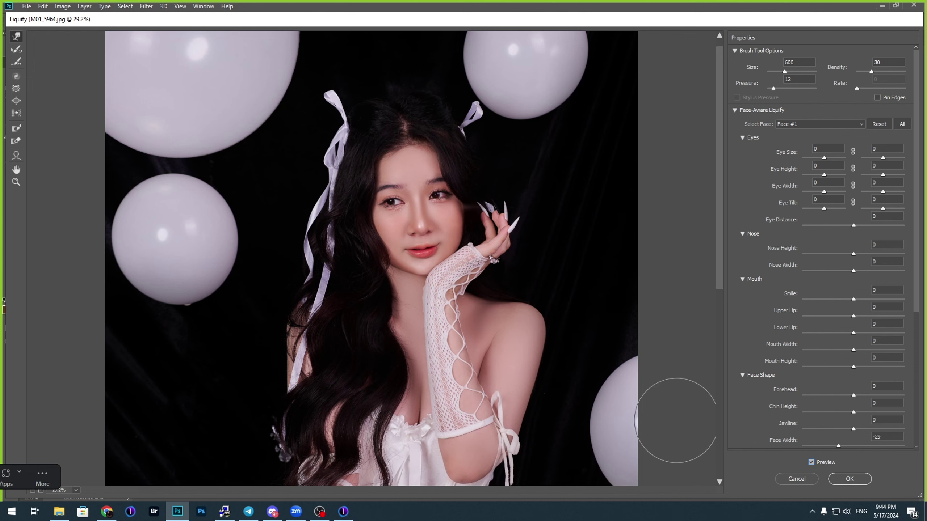
pyautogui.press('Return')
pyautogui.hotkey('ctrl', 'd')
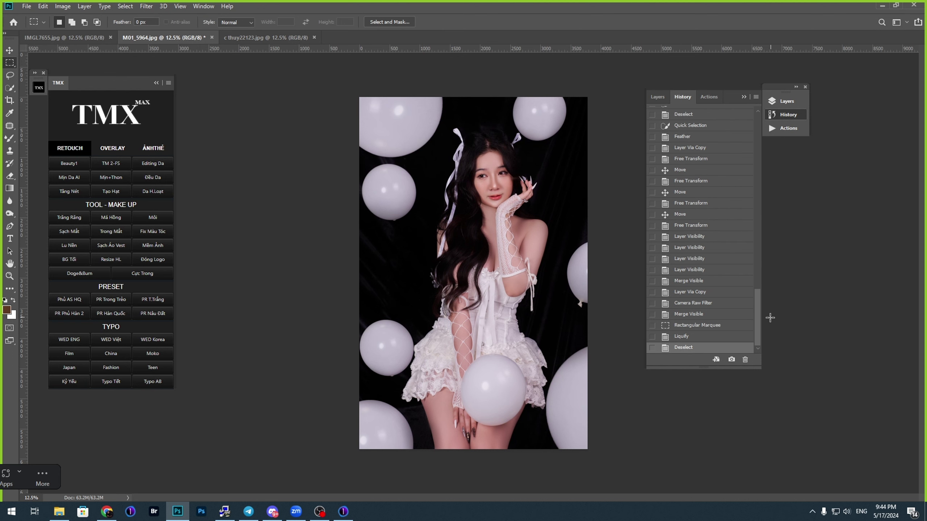
# Step: Compare the retouched photo with an early state in the history and return to the latest state
pyautogui.moveTo(759, 317); pyautogui.dragTo(770, 127)
pyautogui.click(727, 123)
pyautogui.hotkey('ctrl', 'z')
pyautogui.hotkey('ctrl', 'z')
pyautogui.hotkey('ctrl', 'z')
# Step: Clone dark hair over the light streak between the cheek and the fingernails with a soft Clone Stamp
pyautogui.moveTo(524, 183); pyautogui.dragTo(518, 236)
pyautogui.press('s')
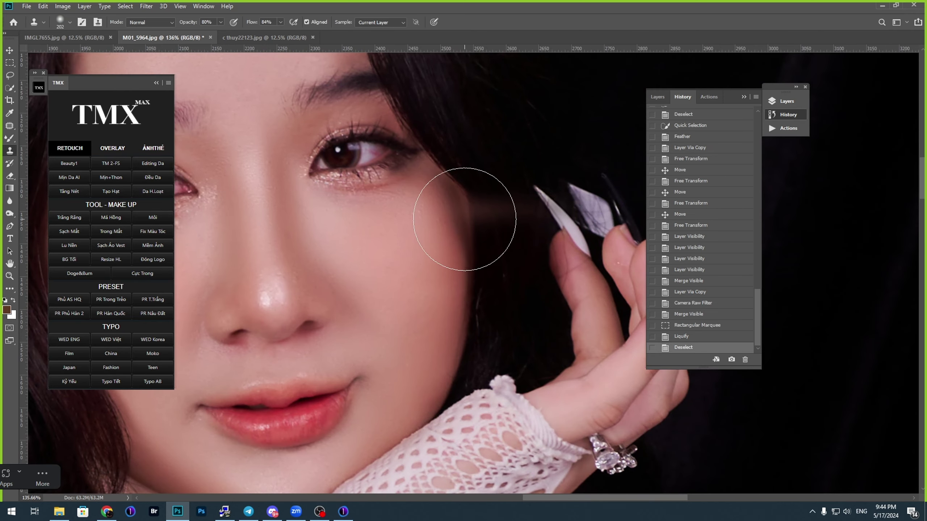
pyautogui.rightClick(510, 279)
pyautogui.rightClick(510, 258)
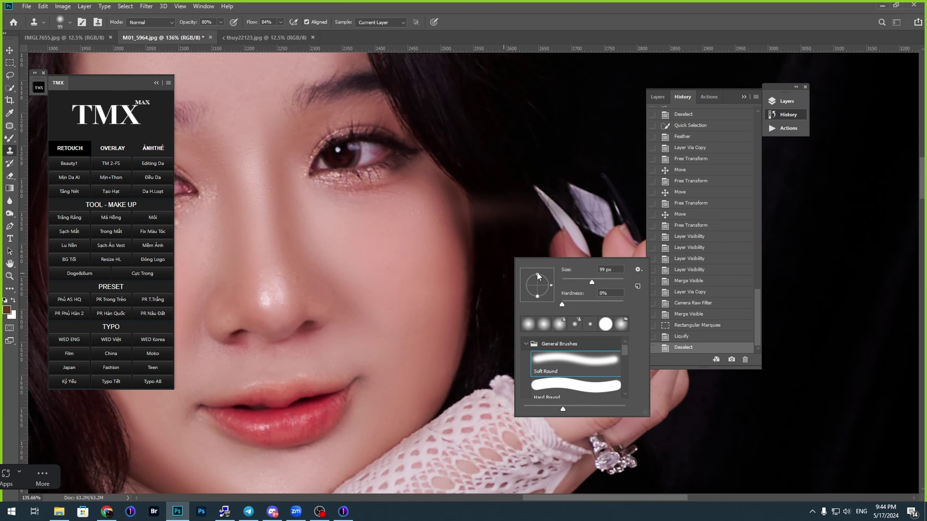
pyautogui.keyDown('alt'); pyautogui.click(500, 237); pyautogui.keyUp('alt')
pyautogui.click(494, 211)
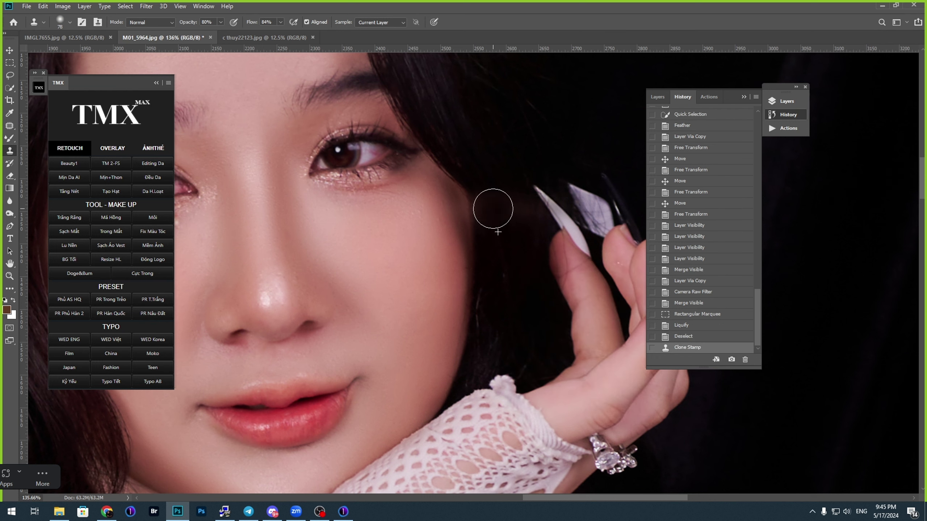
pyautogui.click(493, 209)
pyautogui.click(493, 215)
pyautogui.click(493, 206)
pyautogui.click(496, 207)
pyautogui.click(518, 203)
pyautogui.click(521, 210)
pyautogui.click(527, 220)
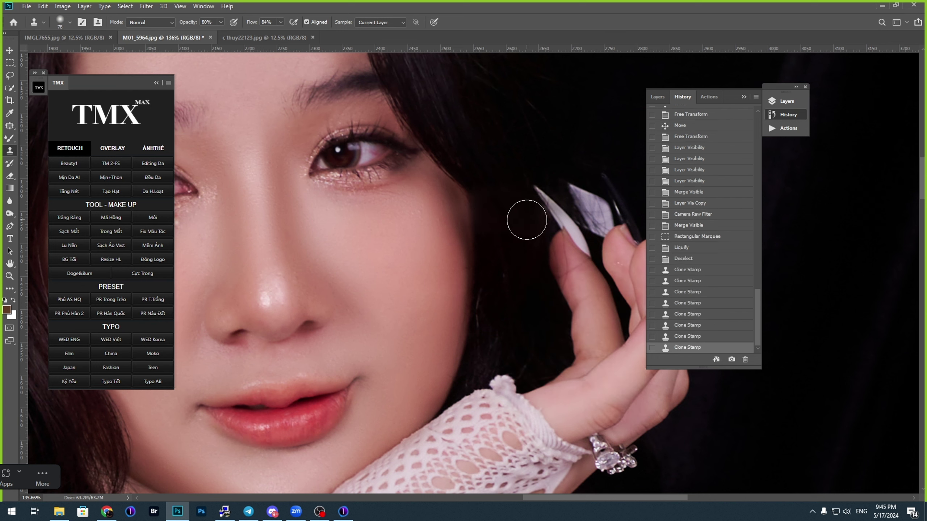
pyautogui.click(496, 197)
pyautogui.click(488, 197)
pyautogui.click(492, 210)
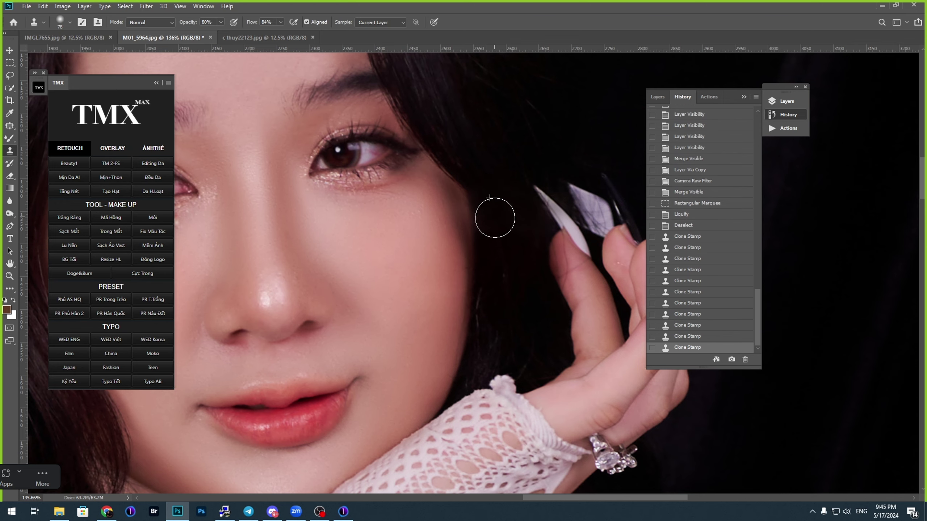
pyautogui.click(495, 219)
pyautogui.click(496, 222)
pyautogui.hotkey('ctrl', '0')
pyautogui.hotkey('ctrl', '-')
pyautogui.moveTo(468, 213); pyautogui.dragTo(396, 268)
pyautogui.moveTo(457, 233); pyautogui.dragTo(477, 243)
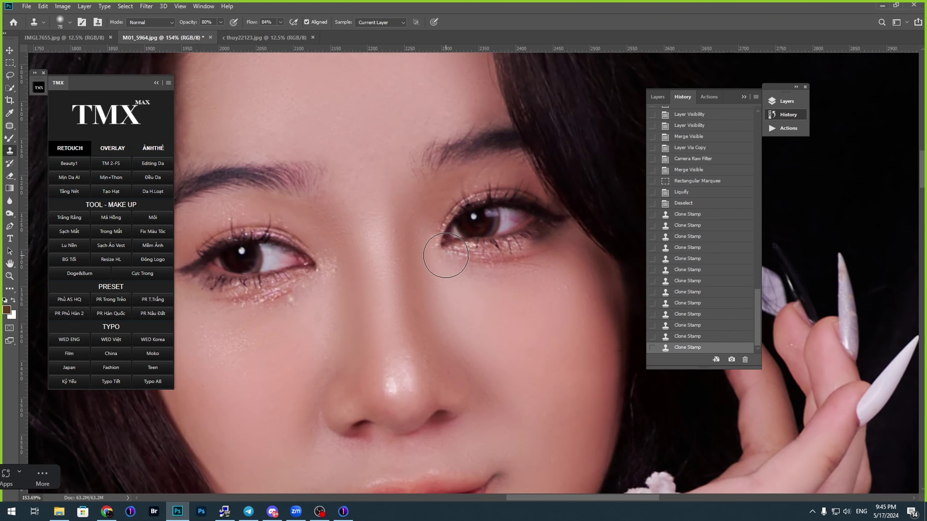
pyautogui.scroll(2, 474, 245)
pyautogui.hotkey('shift', 's')
pyautogui.scroll(2, 532, 220)
pyautogui.scroll(8, 541, 223)
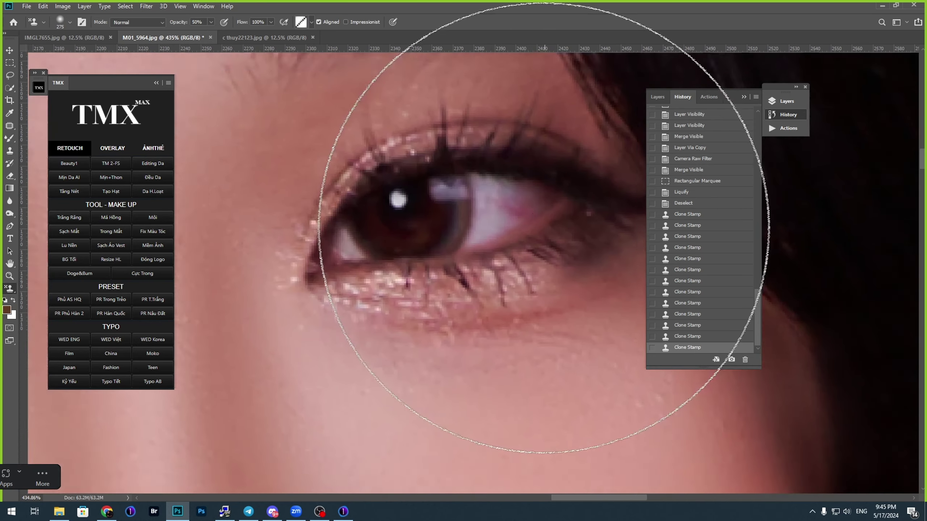
pyautogui.moveTo(544, 227)
pyautogui.mouseDown()
pyautogui.moveTo(453, 269)
pyautogui.moveTo(496, 275)
pyautogui.mouseUp()
pyautogui.rightClick(439, 253)
pyautogui.click(499, 277)
pyautogui.click(409, 261)
pyautogui.moveTo(408, 261); pyautogui.dragTo(411, 244)
pyautogui.hotkey('ctrl', 'z')
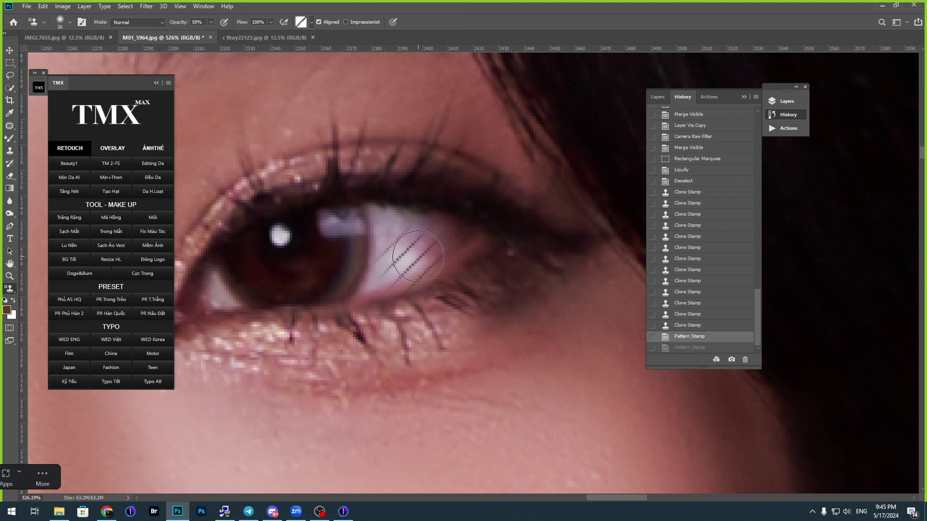
pyautogui.hotkey('ctrl', 'z')
# Step: Clone clean eye white over the red veins in the eye nearest the raised hand, using a 20 px Clone Stamp
pyautogui.hotkey('shift', 's')
pyautogui.rightClick(419, 256)
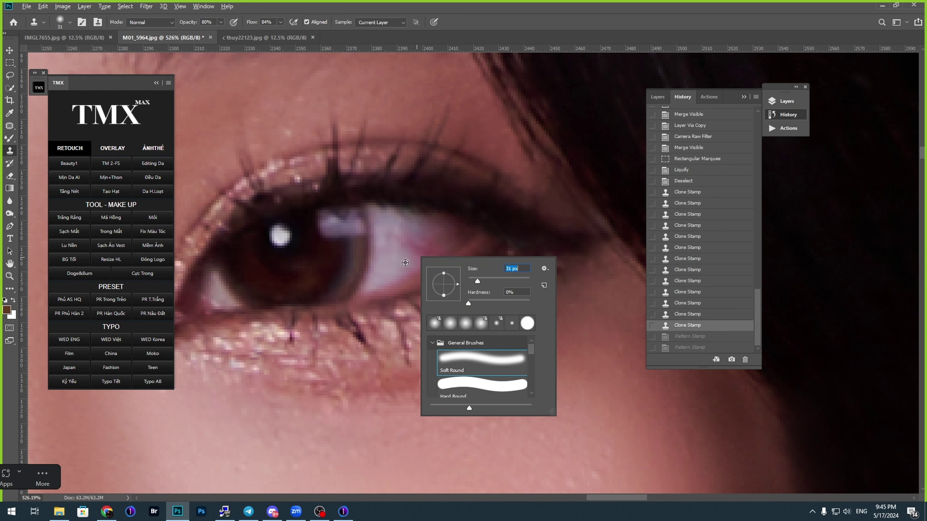
pyautogui.rightClick(412, 261)
pyautogui.keyDown('alt'); pyautogui.click(400, 258); pyautogui.keyUp('alt')
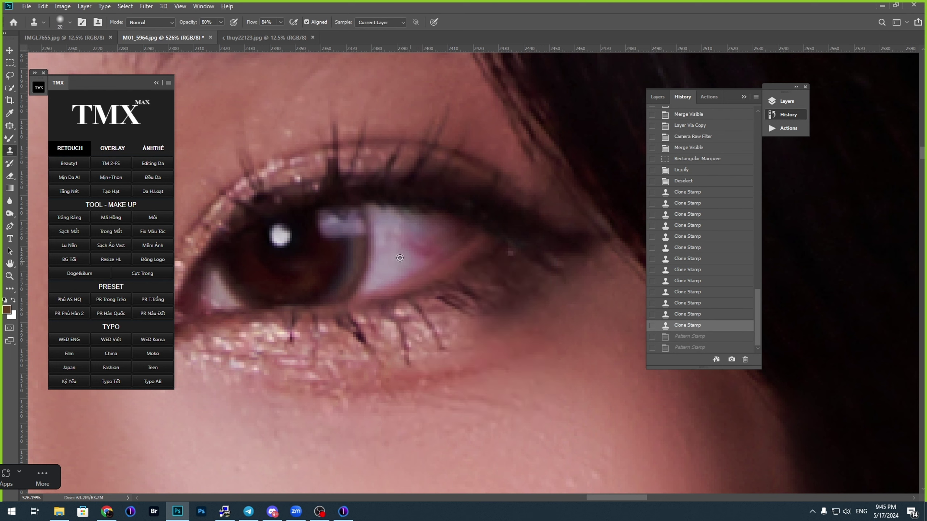
pyautogui.click(407, 252)
pyautogui.click(409, 247)
pyautogui.click(421, 242)
pyautogui.click(415, 245)
pyautogui.click(400, 240)
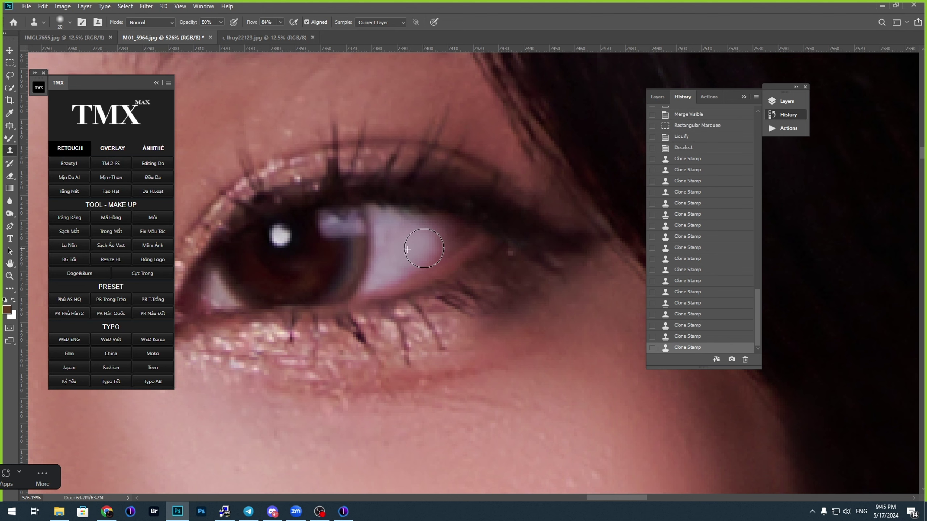
pyautogui.click(414, 247)
pyautogui.click(400, 243)
pyautogui.moveTo(299, 261); pyautogui.dragTo(506, 256)
pyautogui.hotkey('ctrl', 'z')
# Step: Clone out the redness in the white of the other eye near its inner corner and save the photo
pyautogui.moveTo(210, 281); pyautogui.dragTo(604, 261)
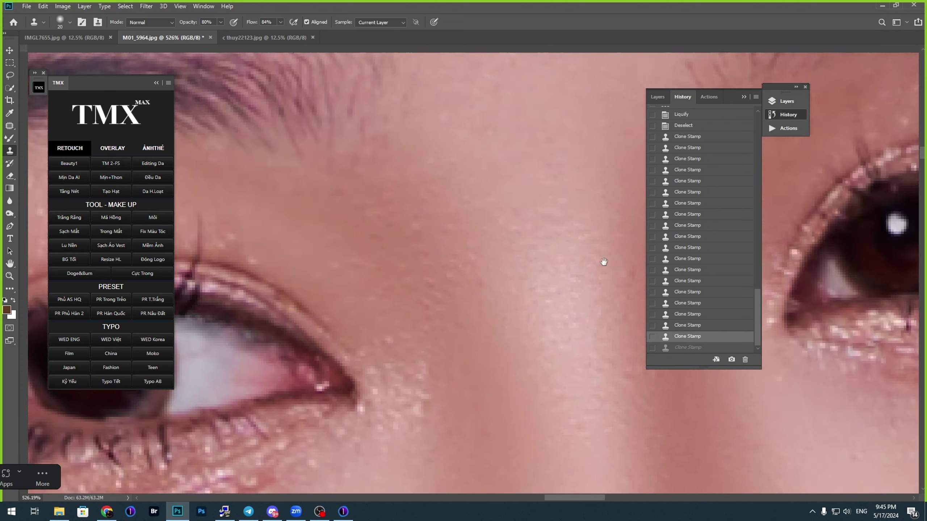
pyautogui.moveTo(199, 328); pyautogui.dragTo(506, 321)
pyautogui.keyDown('alt'); pyautogui.click(522, 349); pyautogui.keyUp('alt')
pyautogui.click(531, 351)
pyautogui.click(534, 345)
pyautogui.hotkey('ctrl', '0')
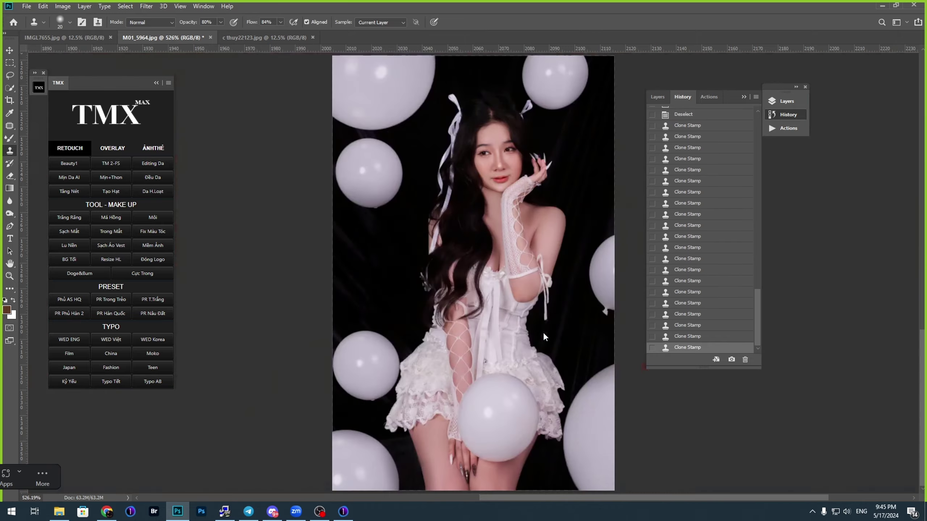
pyautogui.hotkey('ctrl', 's')
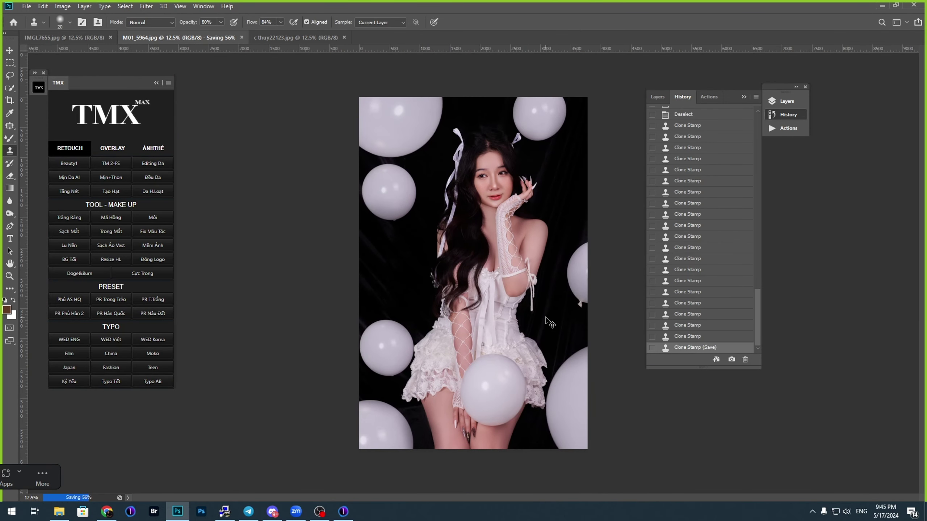
# Step: Add a Selective Color adjustment layer and set Black for the Yellows to -75%
pyautogui.click(657, 97)
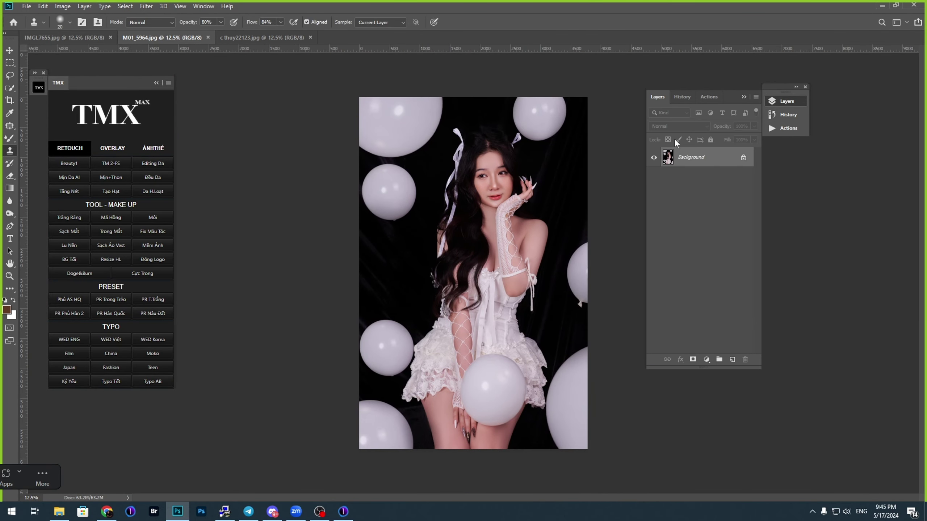
pyautogui.click(704, 360)
pyautogui.click(726, 409)
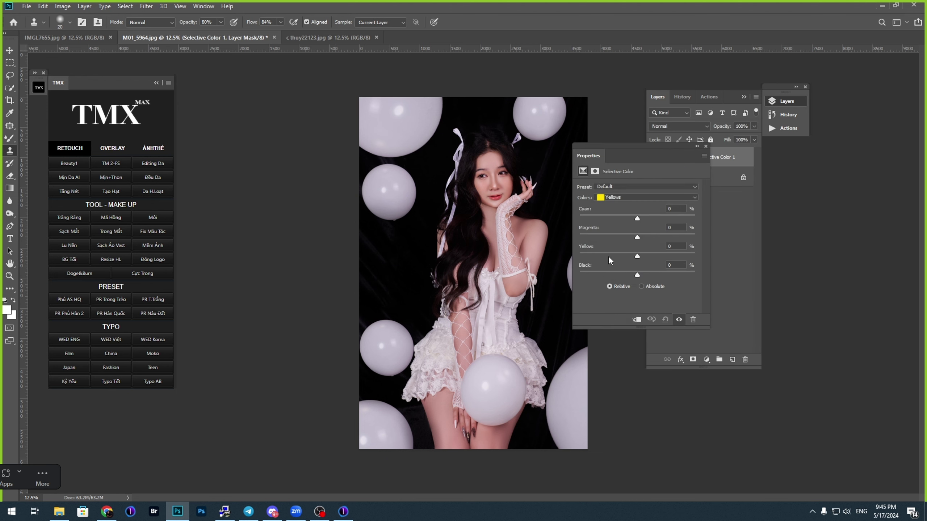
pyautogui.moveTo(649, 157); pyautogui.dragTo(702, 239)
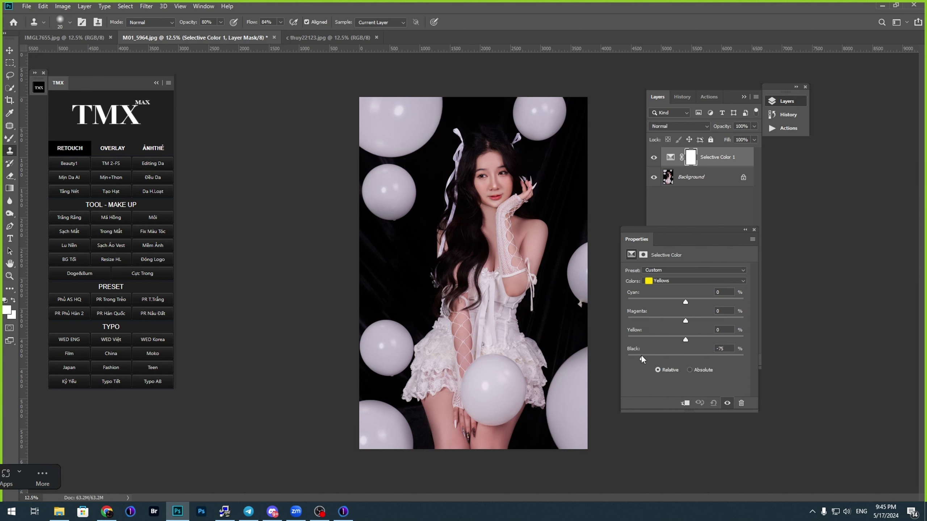
# Step: Set Black for the Reds to about -67% in the Selective Color adjustment and close its settings
pyautogui.click(663, 282)
pyautogui.click(660, 281)
pyautogui.click(643, 358)
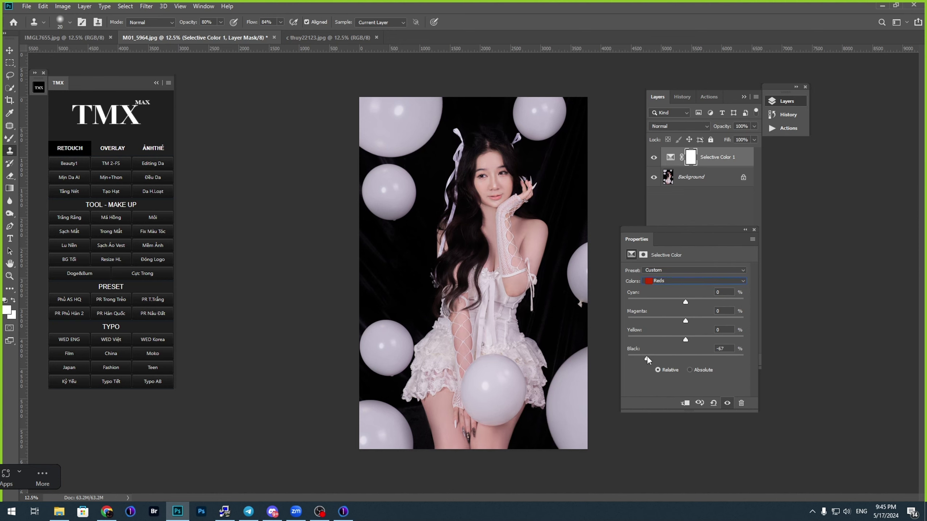
pyautogui.click(754, 230)
# Step: Compare the skin tone with the Selective Color layer hidden and shown, and inspect the face up close
pyautogui.click(658, 160)
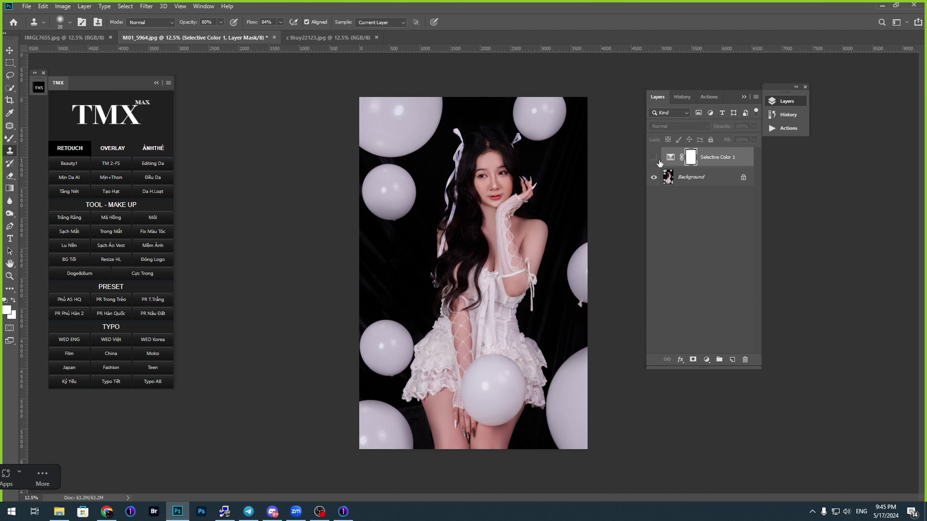
pyautogui.click(658, 161)
pyautogui.click(658, 160)
pyautogui.click(657, 160)
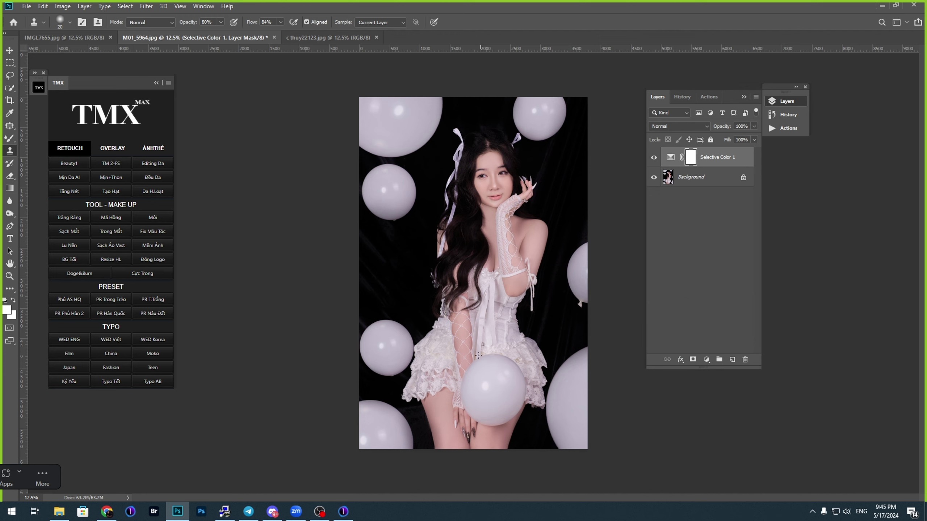
pyautogui.scroll(5, 511, 245)
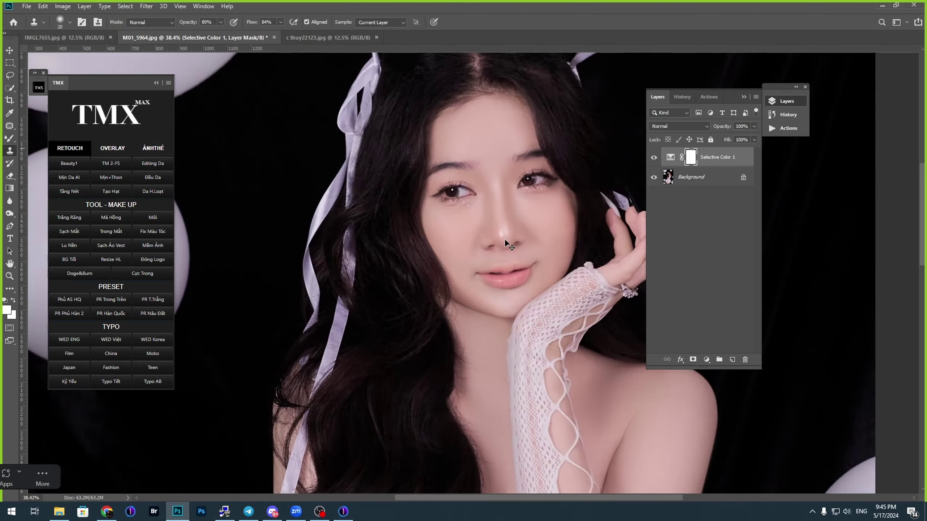
# Step: Set the Selective Color 1 adjustment layer's opacity to 70%
pyautogui.hotkey('ctrl', '-')
pyautogui.press('v')
pyautogui.press('8')
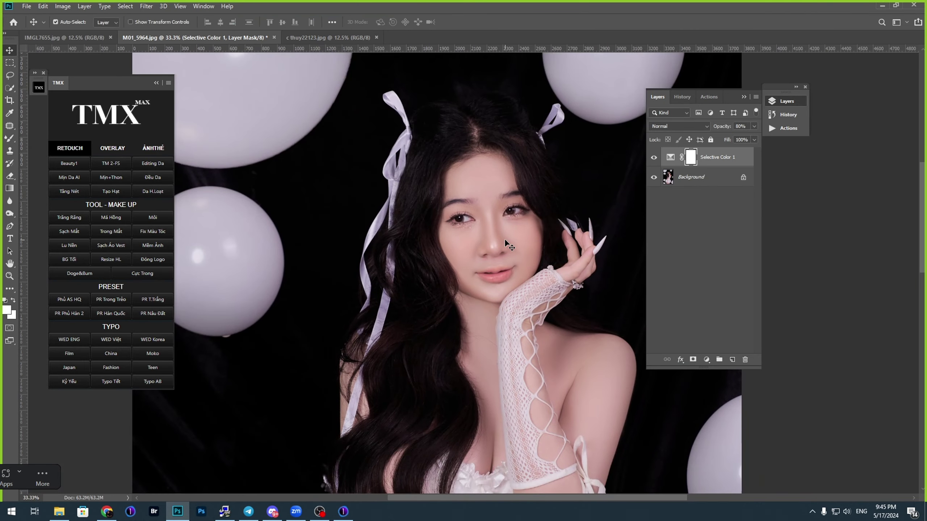
pyautogui.press('7')
# Step: Set up a black Soft Round brush of 432 px with 0% hardness for painting on the Selective Color 1 layer mask
pyautogui.click(8, 141)
pyautogui.click(48, 138)
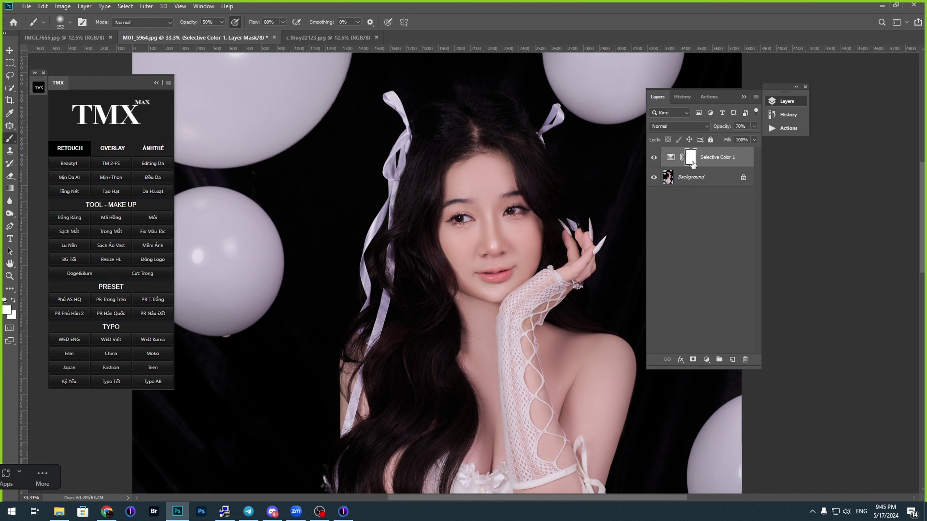
pyautogui.click(12, 307)
pyautogui.click(154, 204)
pyautogui.click(258, 77)
pyautogui.scroll(2, 504, 245)
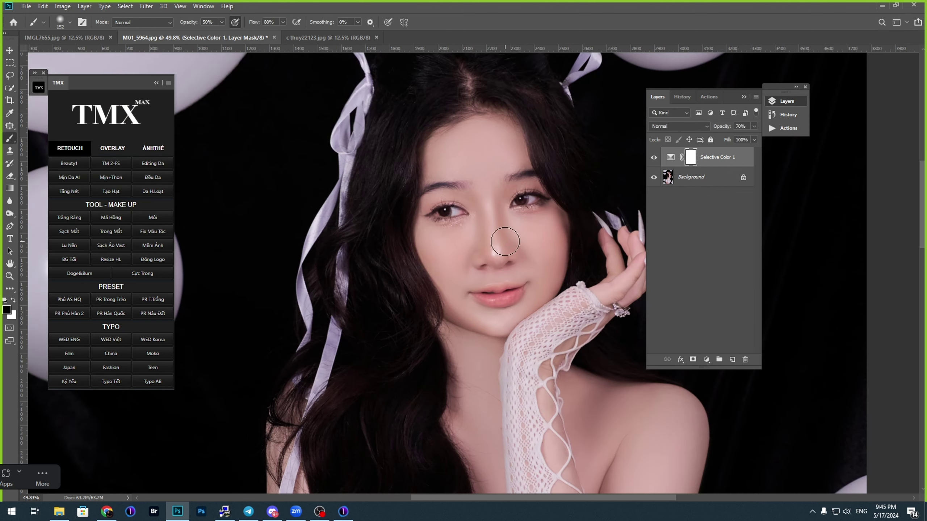
pyautogui.rightClick(518, 280)
pyautogui.moveTo(612, 303); pyautogui.dragTo(616, 303)
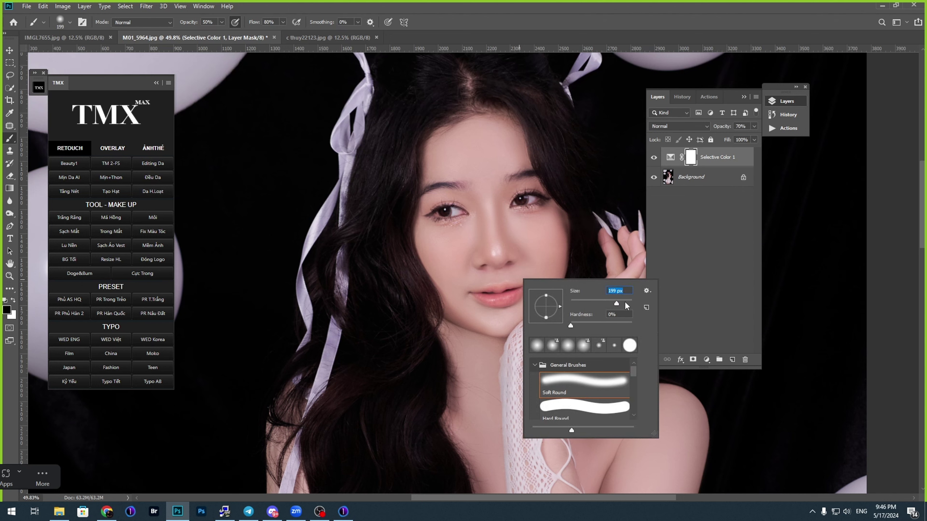
pyautogui.click(624, 302)
pyautogui.click(540, 234)
pyautogui.rightClick(540, 234)
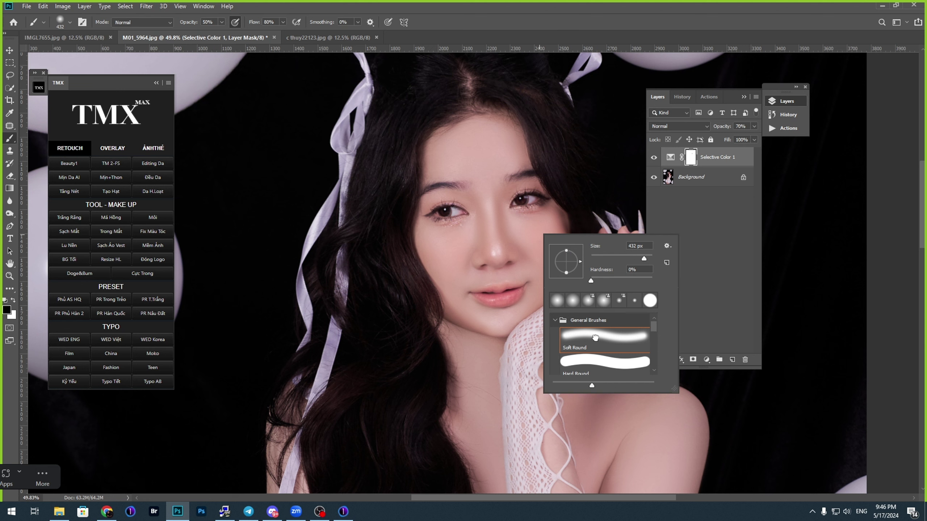
# Step: Set the Selective Color 1 layer's opacity to 80% and paint black over the face on its mask at 40% brush opacity
pyautogui.click(533, 234)
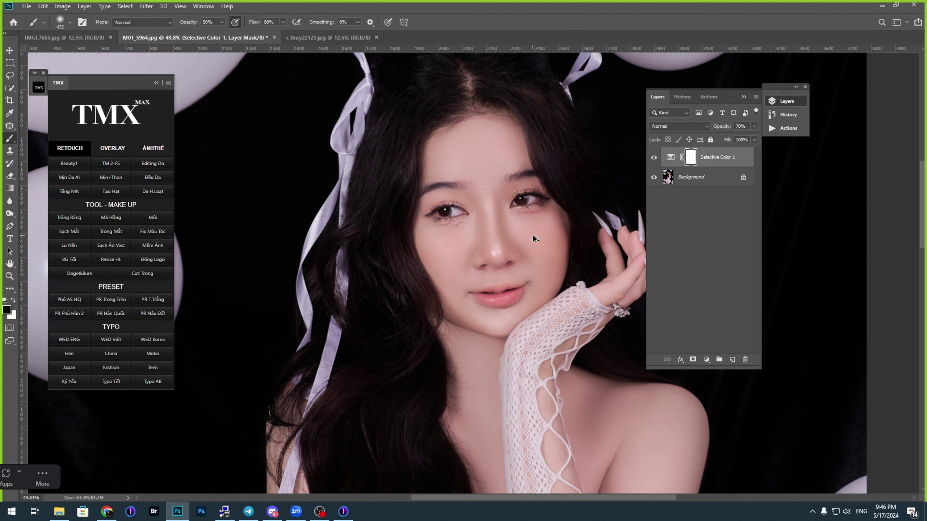
pyautogui.hotkey('ctrl', 'alt', '8')
pyautogui.moveTo(548, 245)
pyautogui.mouseDown()
pyautogui.moveTo(490, 228)
pyautogui.moveTo(424, 247)
pyautogui.moveTo(493, 209)
pyautogui.moveTo(416, 219)
pyautogui.mouseUp()
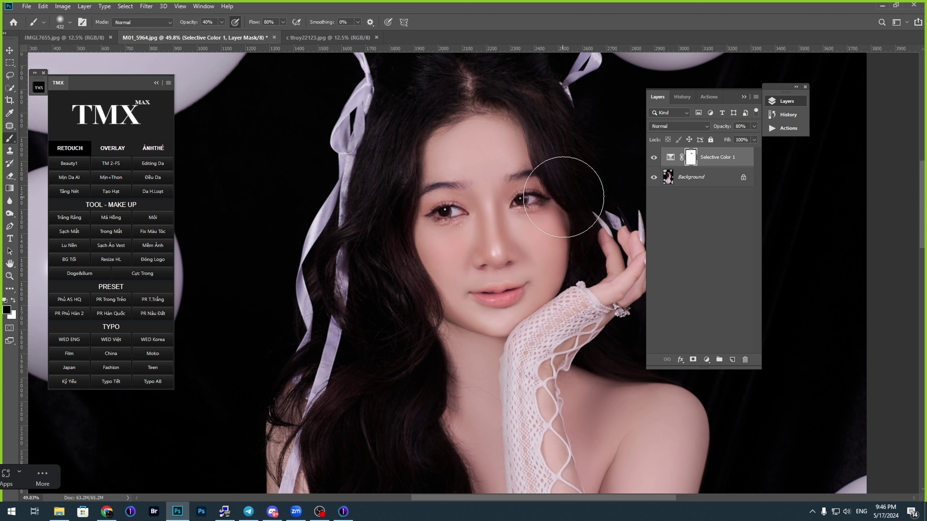
pyautogui.moveTo(565, 197)
pyautogui.mouseDown()
pyautogui.moveTo(503, 289)
pyautogui.moveTo(478, 292)
pyautogui.mouseUp()
# Step: Set the brush size to 183 px and paint the lips on the mask to bring back their original red
pyautogui.rightClick(521, 294)
pyautogui.doubleClick(617, 305)
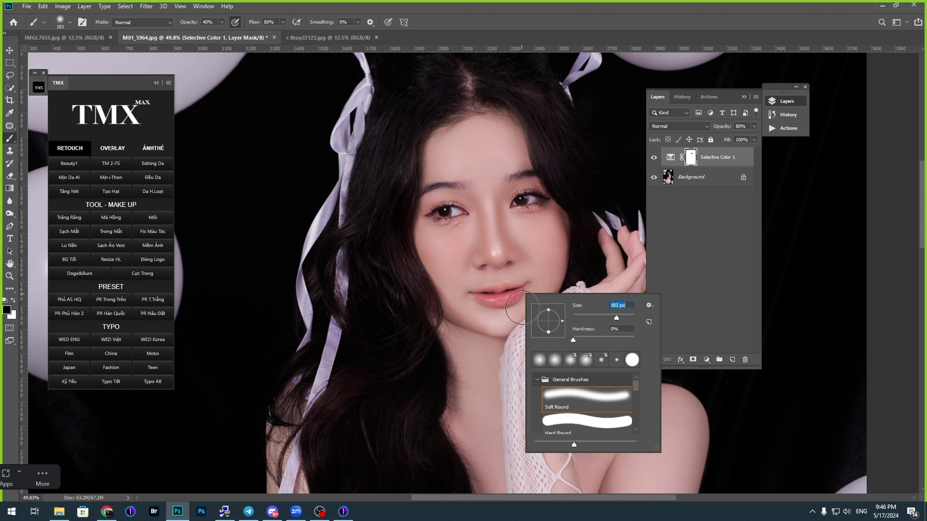
pyautogui.write('183')
pyautogui.press('Return')
pyautogui.scroll(-4, 482, 293)
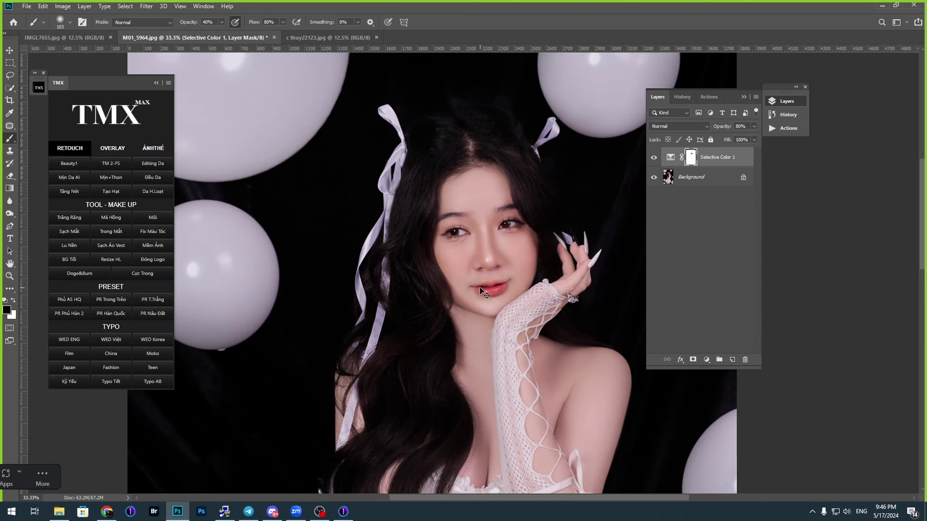
pyautogui.scroll(5, 501, 281)
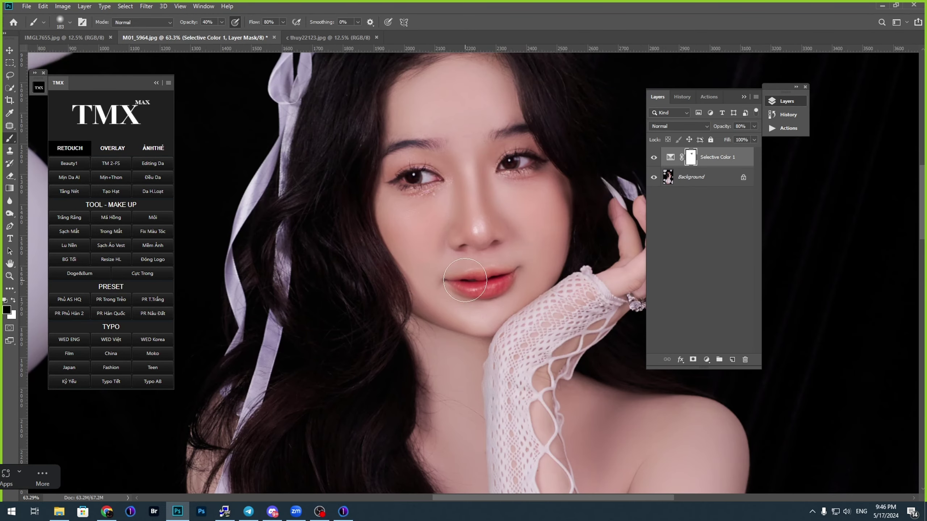
pyautogui.scroll(-4, 466, 271)
pyautogui.keyDown('ctrl'); pyautogui.click(457, 207); pyautogui.keyUp('ctrl')
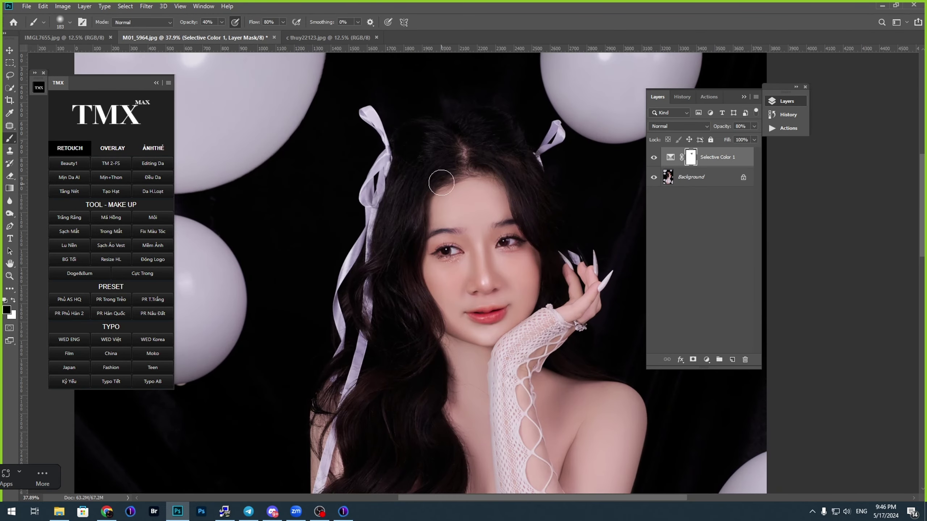
# Step: Merge the Selective Color 1 adjustment layer down into the Background
pyautogui.hotkey('ctrl', '-')
pyautogui.hotkey('ctrl', '-')
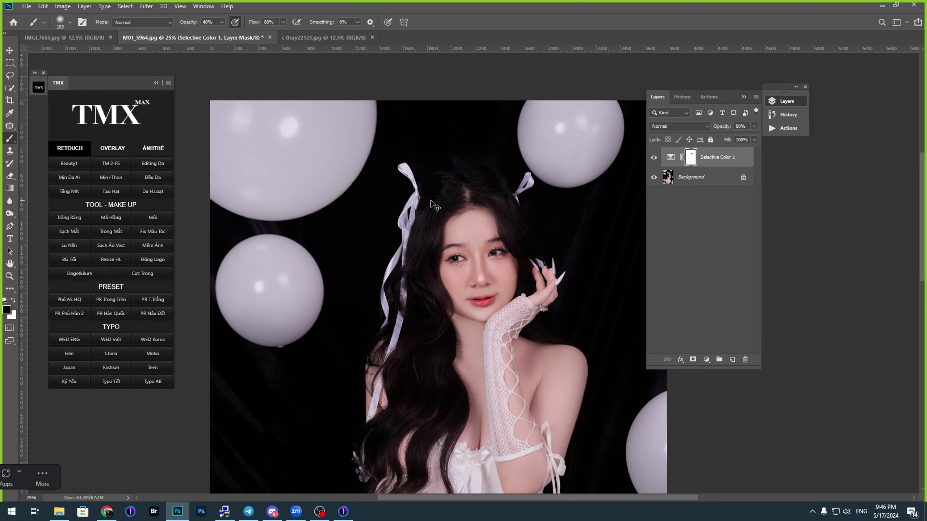
pyautogui.scroll(-2, 432, 204)
pyautogui.press('v')
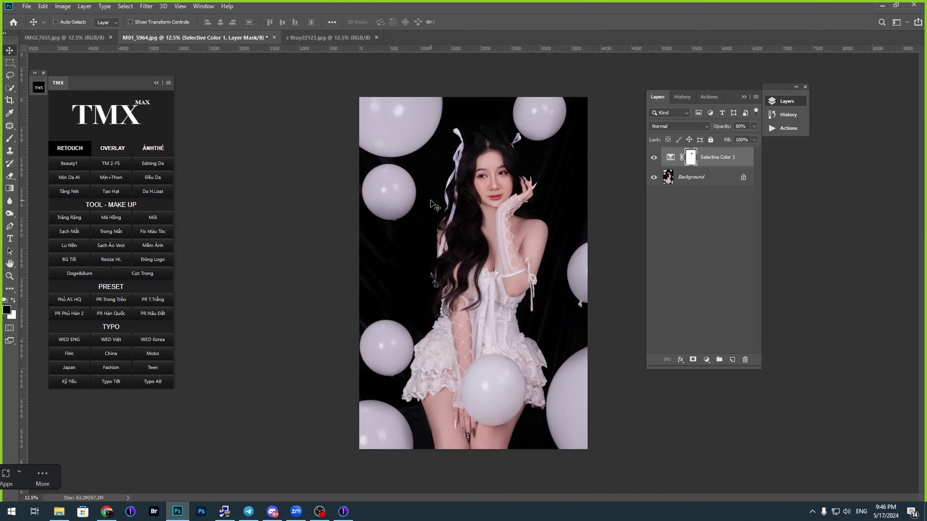
pyautogui.hotkey('ctrl', 'e')
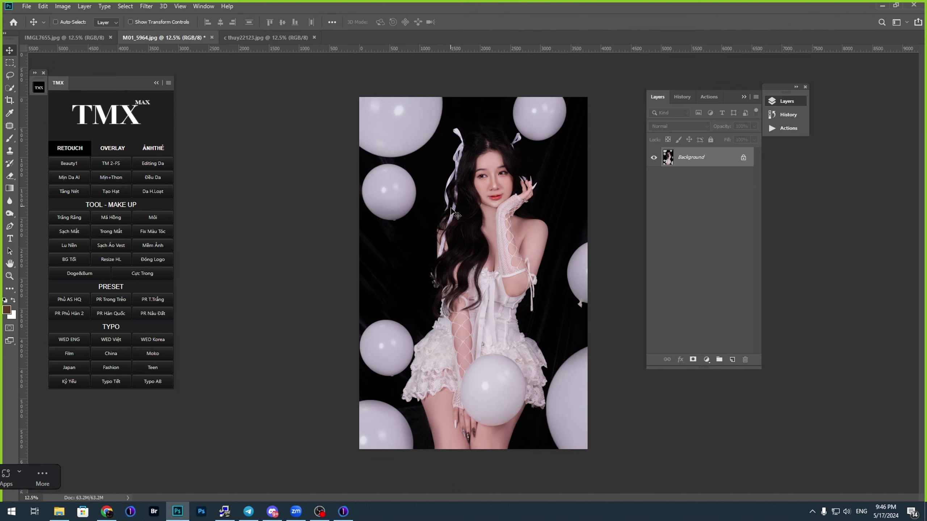
# Step: Duplicate the Background layer, and set the copy's white balance temperature to -3 with the Camera Raw filter
pyautogui.hotkey('ctrl', 'j')
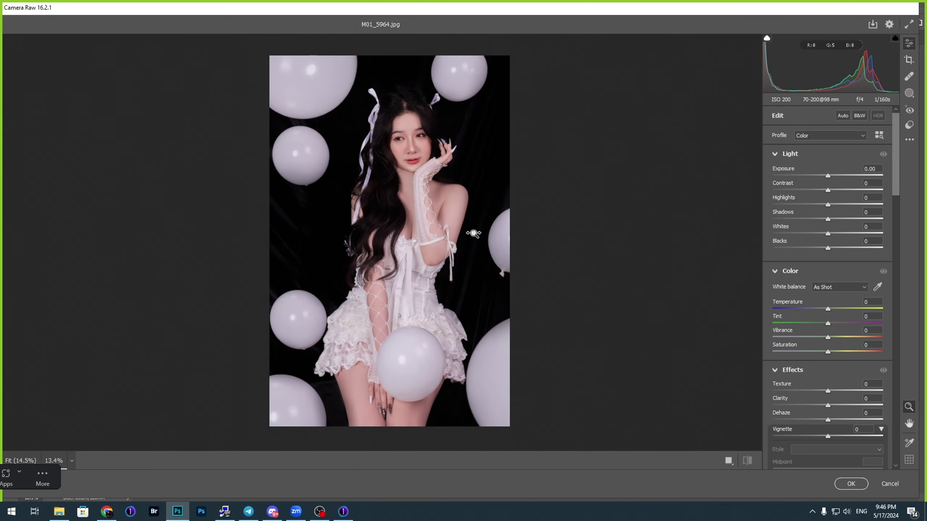
pyautogui.moveTo(817, 304); pyautogui.dragTo(822, 304)
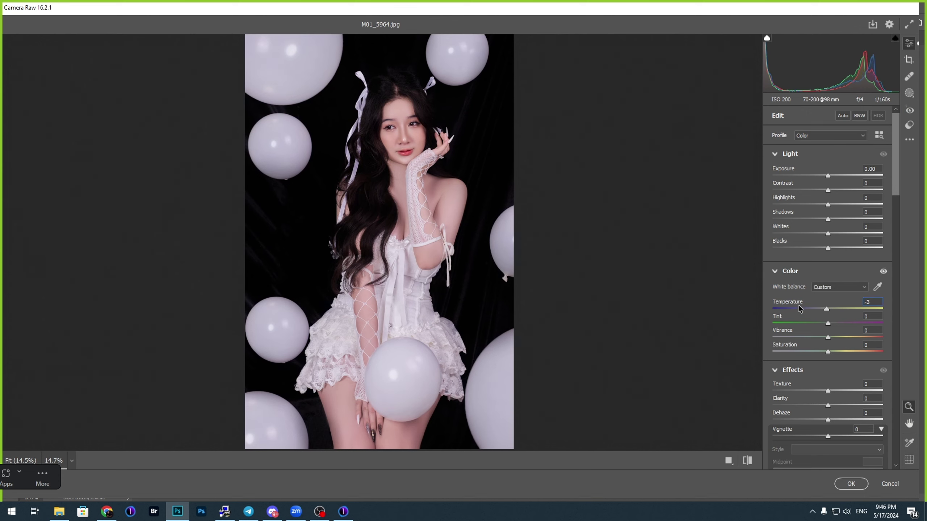
# Step: In the Color Mixer, set the oranges to luminance +21 and saturation -17, and the yellows to saturation -6
pyautogui.scroll(-10, 816, 405)
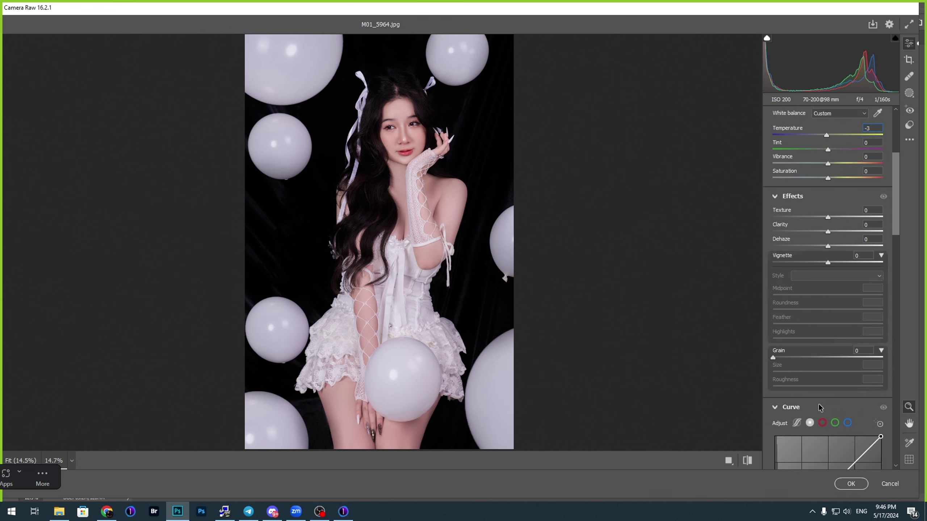
pyautogui.scroll(-3, 831, 273)
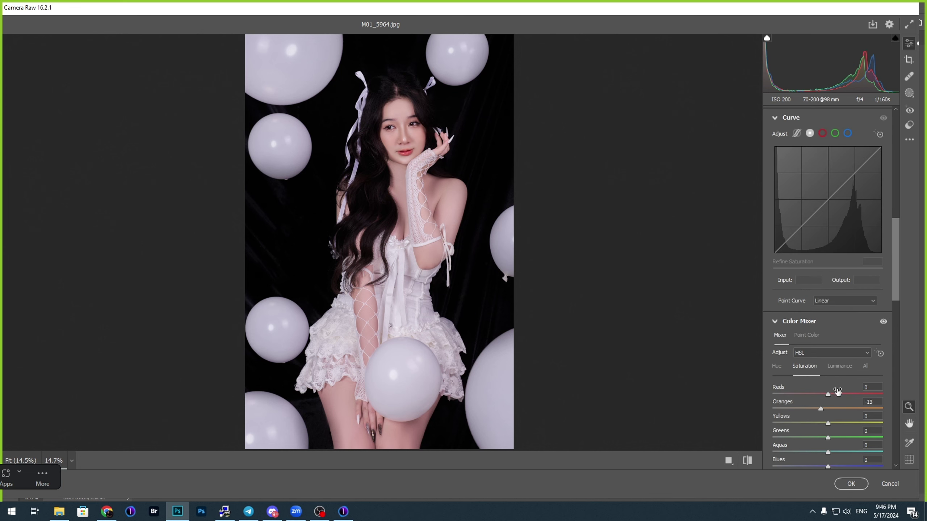
pyautogui.click(839, 366)
pyautogui.moveTo(840, 409); pyautogui.dragTo(838, 409)
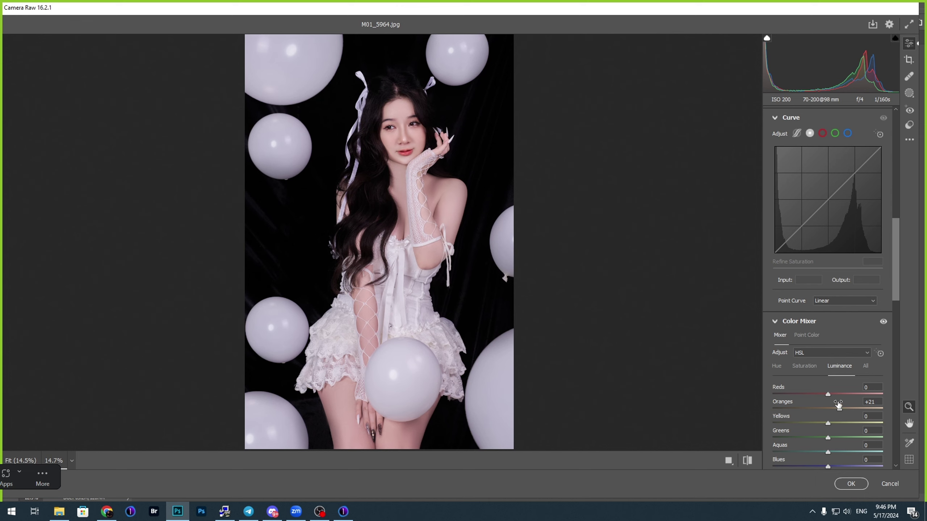
pyautogui.scroll(-2, 824, 380)
pyautogui.click(804, 308)
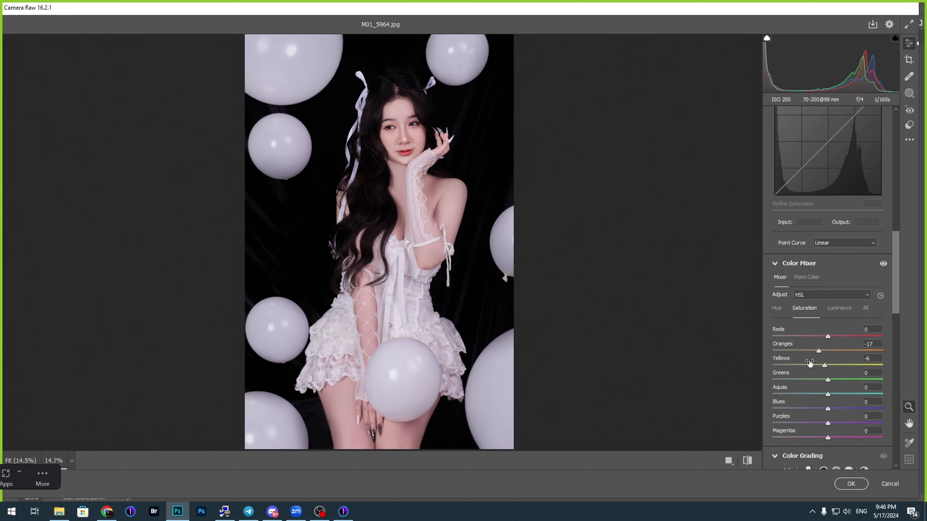
# Step: Grade the highlights with hue 230 and saturation 5, and set the color grading blending to 78
pyautogui.scroll(-8, 809, 362)
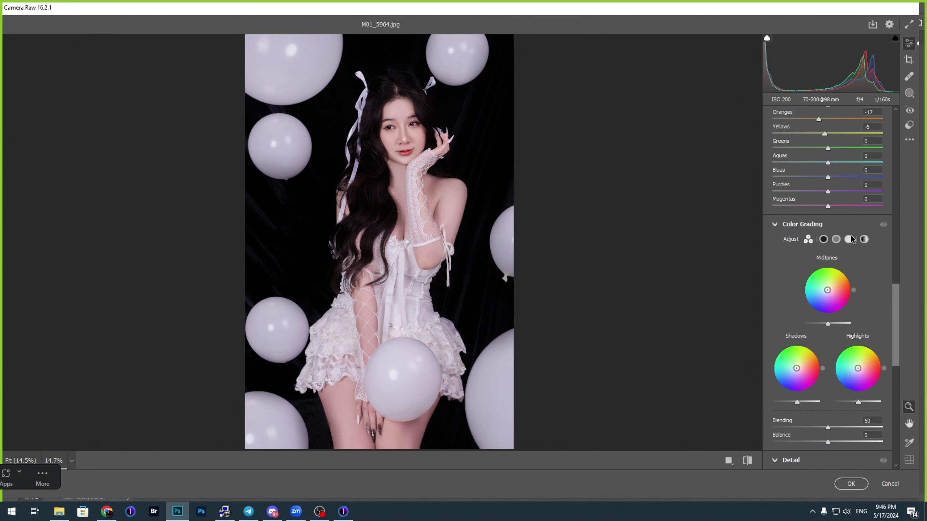
pyautogui.click(848, 240)
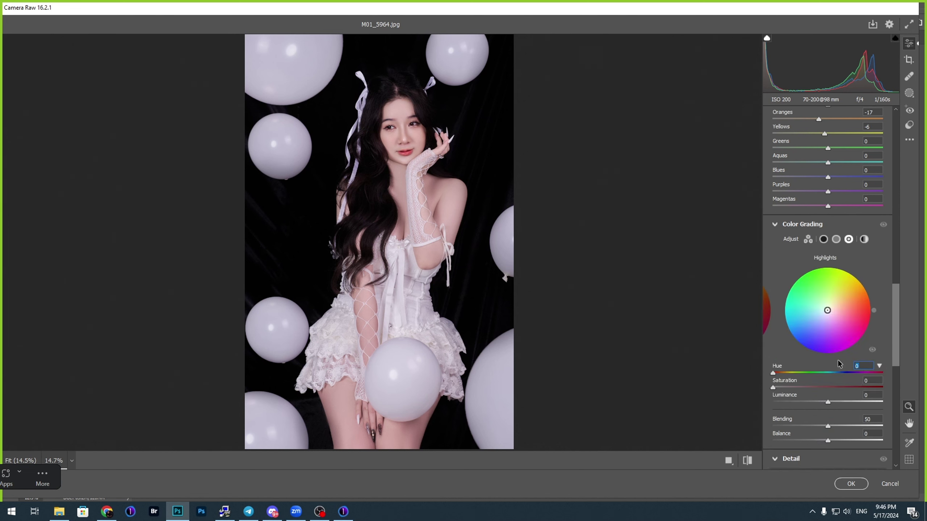
pyautogui.write('230')
pyautogui.click(876, 381)
pyautogui.write('5')
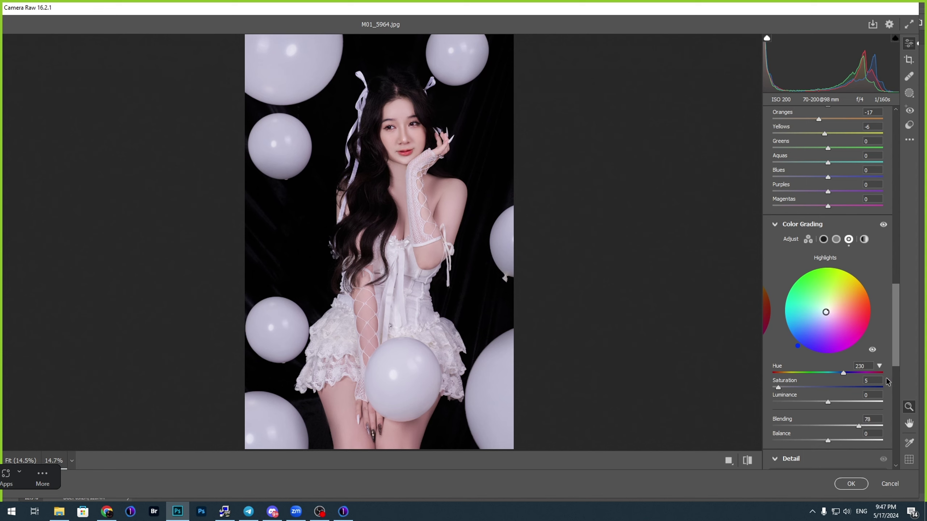
# Step: Set the light adjustments to Highlights +16, Shadows -2 and Blacks +2, and apply the Camera Raw filter
pyautogui.moveTo(895, 357); pyautogui.dragTo(899, 214)
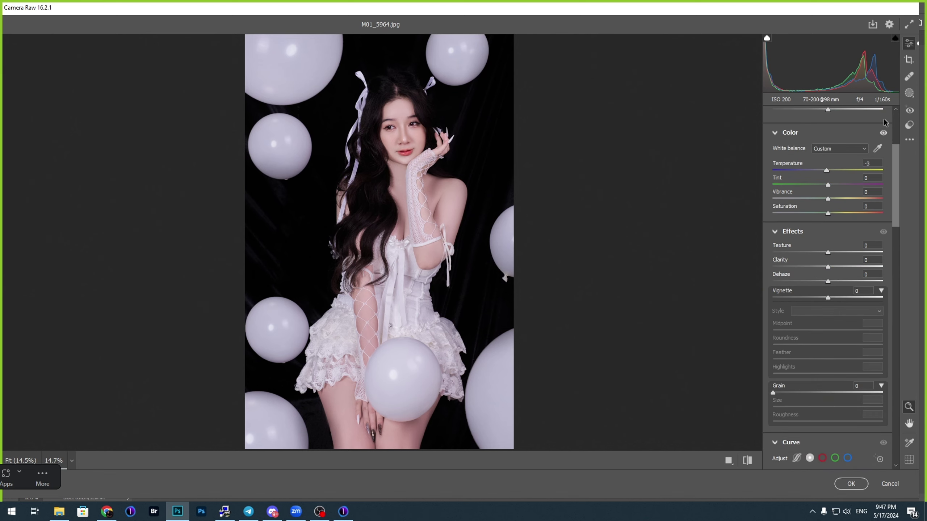
pyautogui.scroll(5, 824, 234)
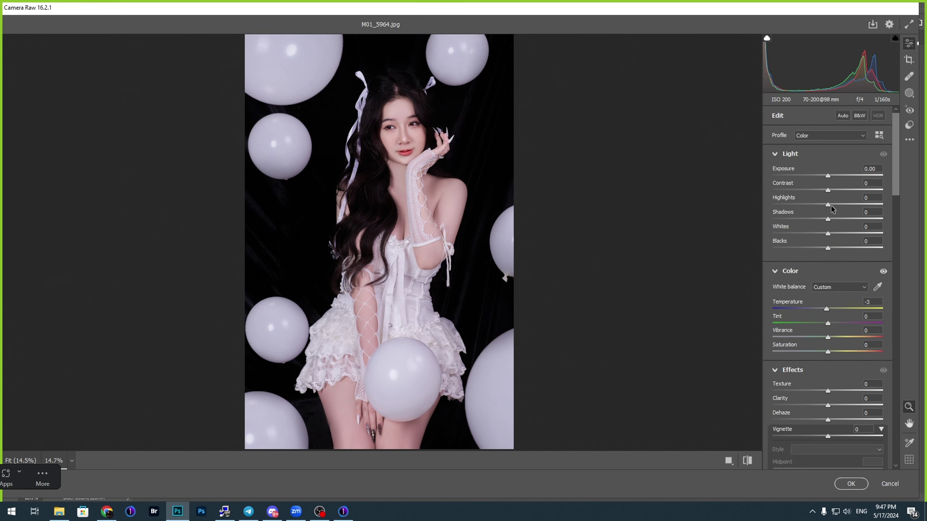
pyautogui.click(835, 204)
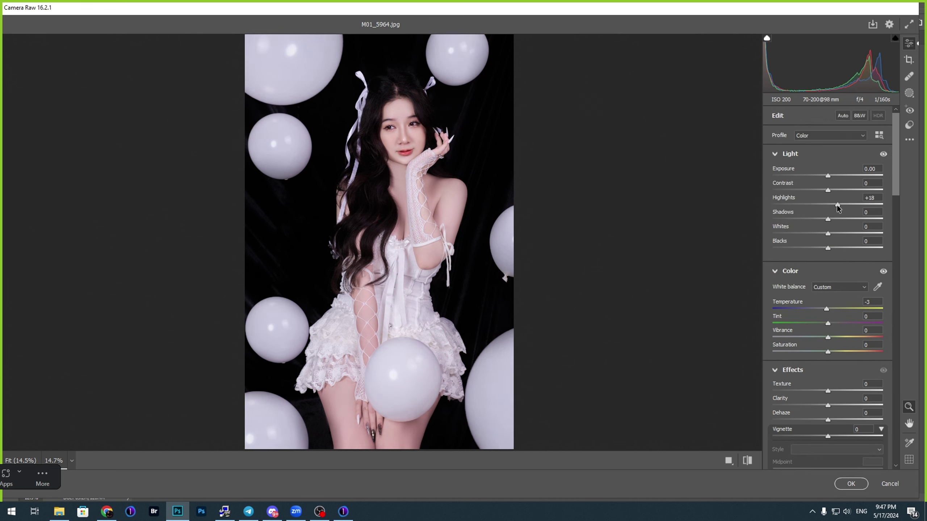
pyautogui.moveTo(836, 204); pyautogui.dragTo(826, 220)
pyautogui.press('Up')
pyautogui.press('Up')
pyautogui.moveTo(880, 199); pyautogui.dragTo(845, 199)
pyautogui.press('Down')
pyautogui.press('Down')
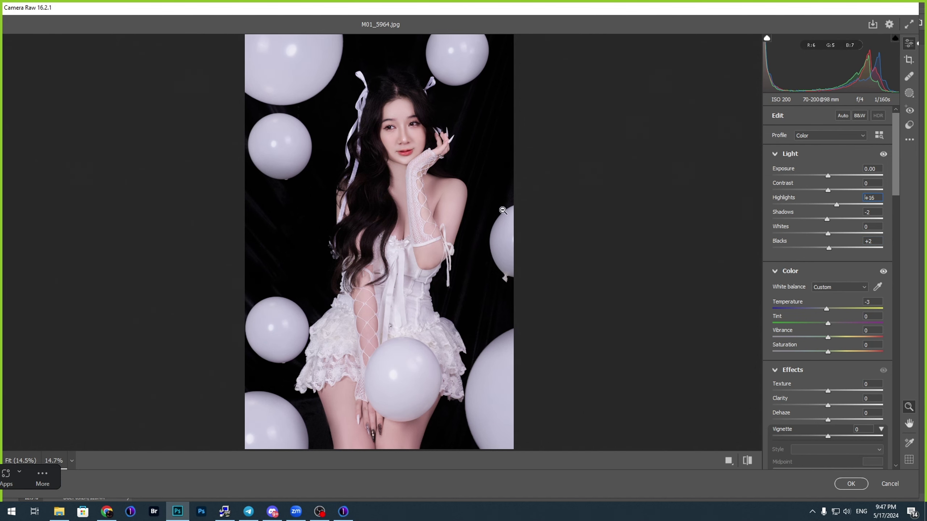
pyautogui.scroll(-1, 468, 214)
pyautogui.press('Return')
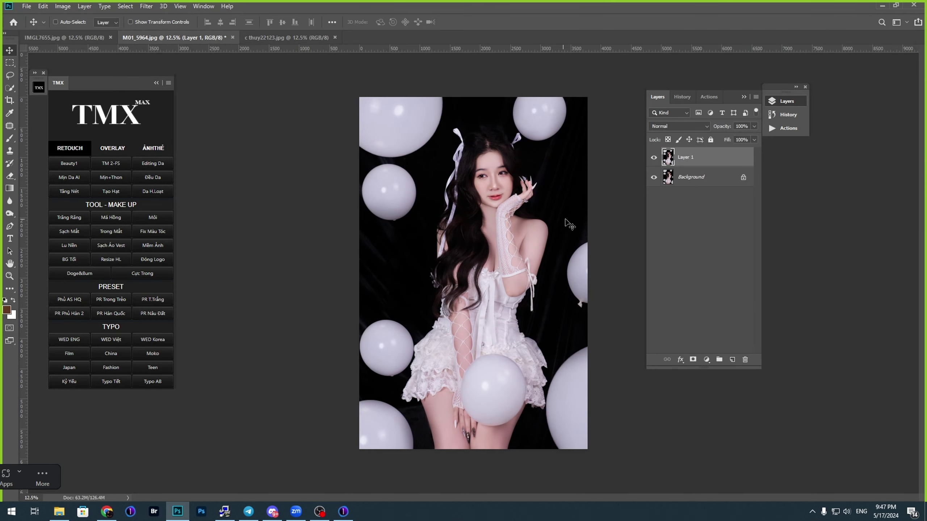
# Step: Toggle the visibility of Layer 1 repeatedly to compare the photo before and after the Camera Raw adjustments
pyautogui.click(653, 158)
pyautogui.click(653, 157)
pyautogui.click(653, 158)
pyautogui.click(654, 158)
pyautogui.click(653, 157)
pyautogui.click(653, 158)
pyautogui.click(654, 157)
pyautogui.click(654, 158)
pyautogui.click(654, 158)
pyautogui.click(654, 159)
# Step: Merge Layer 1 into the Background and save the photo
pyautogui.moveTo(474, 172); pyautogui.dragTo(395, 173)
pyautogui.hotkey('ctrl', 'e')
pyautogui.hotkey('ctrl', 's')
# Step: Run the Má Hồng blush action and continue past its message to get the masked blush layer
pyautogui.click(110, 221)
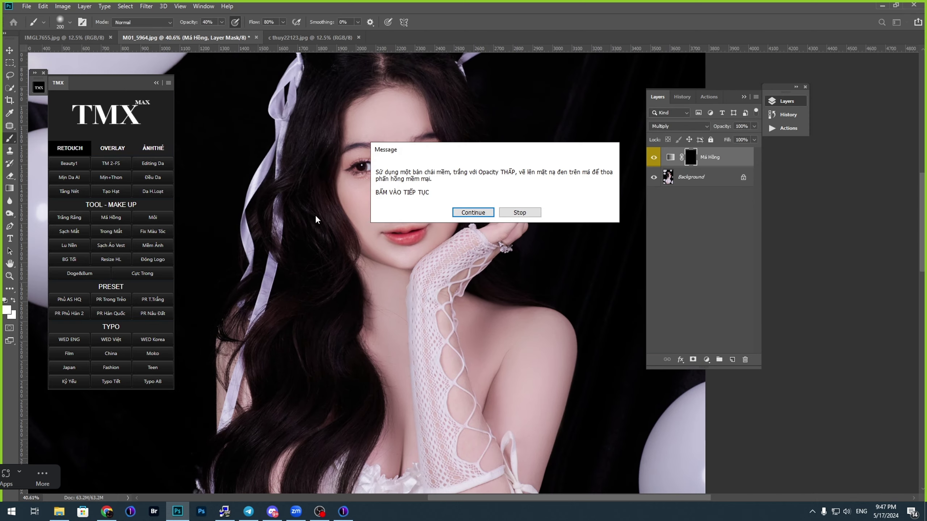
pyautogui.press('Return')
pyautogui.scroll(5, 435, 205)
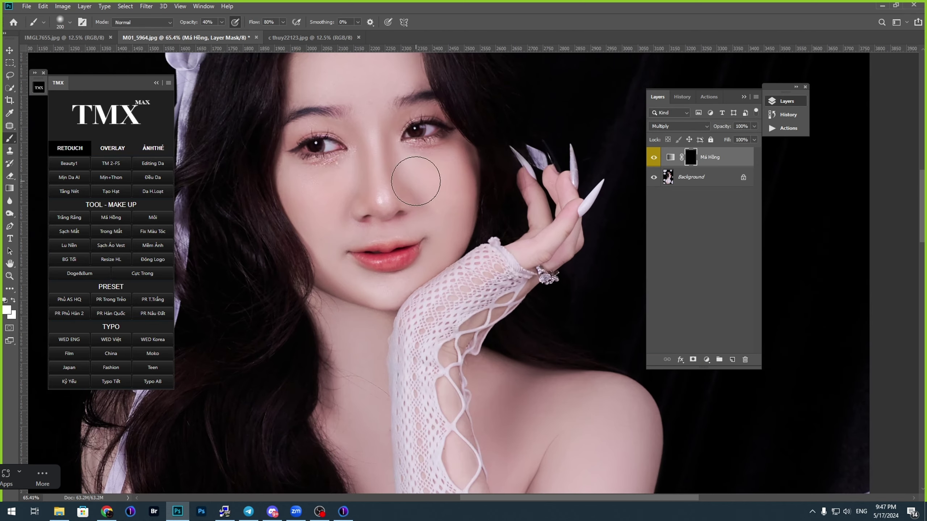
pyautogui.moveTo(417, 181)
pyautogui.mouseDown()
pyautogui.moveTo(463, 173)
pyautogui.moveTo(435, 183)
pyautogui.moveTo(449, 190)
pyautogui.moveTo(426, 177)
pyautogui.moveTo(459, 171)
pyautogui.mouseUp()
pyautogui.hotkey('ctrl', 'z')
pyautogui.hotkey('ctrl', 'z')
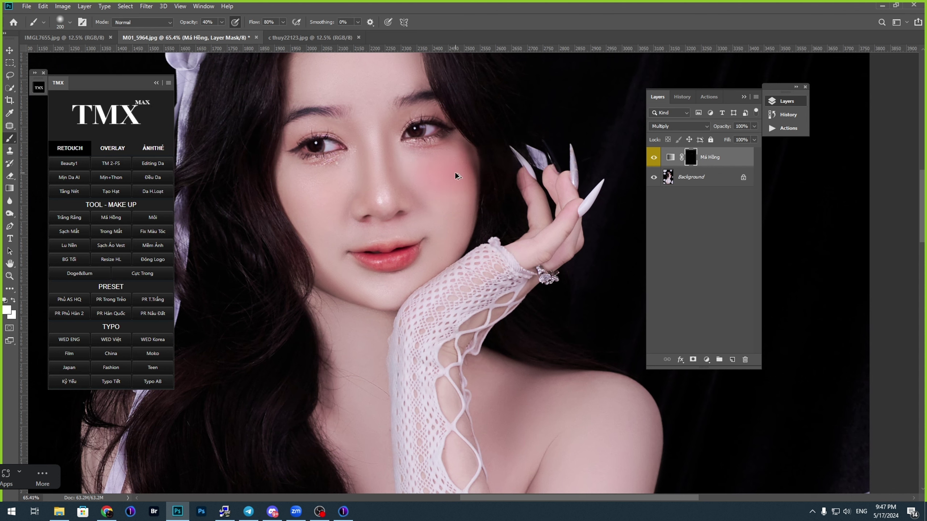
pyautogui.hotkey('ctrl', 'z')
# Step: Paint blush over both cheeks on the Má Hồng mask with a white 183 px soft brush at 100% opacity
pyautogui.rightClick(456, 173)
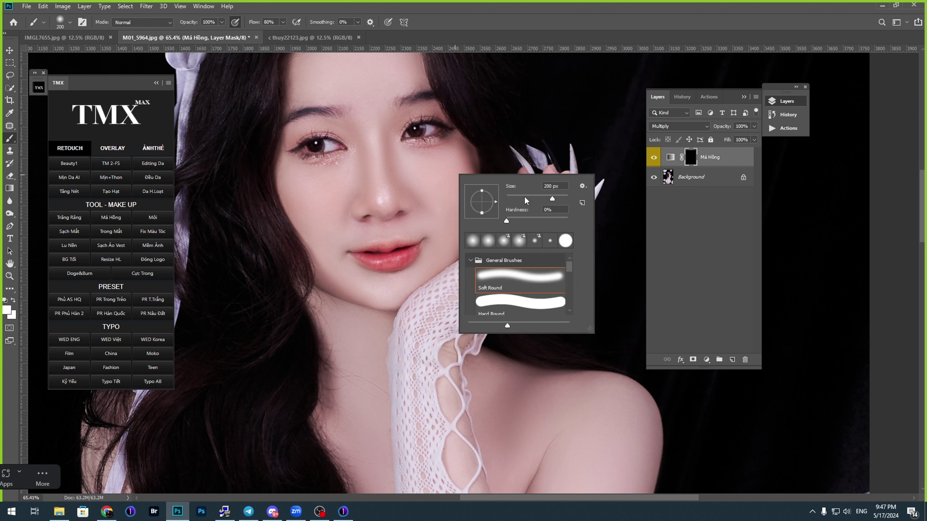
pyautogui.click(551, 199)
pyautogui.moveTo(425, 181)
pyautogui.mouseDown()
pyautogui.moveTo(465, 170)
pyautogui.moveTo(438, 171)
pyautogui.mouseUp()
pyautogui.moveTo(330, 186)
pyautogui.mouseDown()
pyautogui.moveTo(327, 176)
pyautogui.moveTo(300, 198)
pyautogui.moveTo(313, 190)
pyautogui.mouseUp()
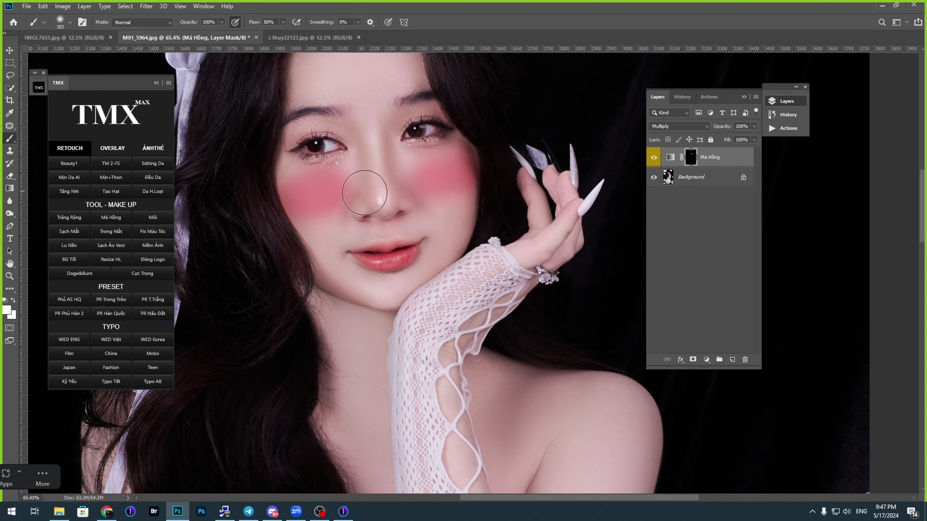
# Step: Reduce the brush size to 127 px and paint blush on the tip of the nose
pyautogui.rightClick(405, 200)
pyautogui.click(489, 222)
pyautogui.moveTo(385, 201); pyautogui.dragTo(384, 198)
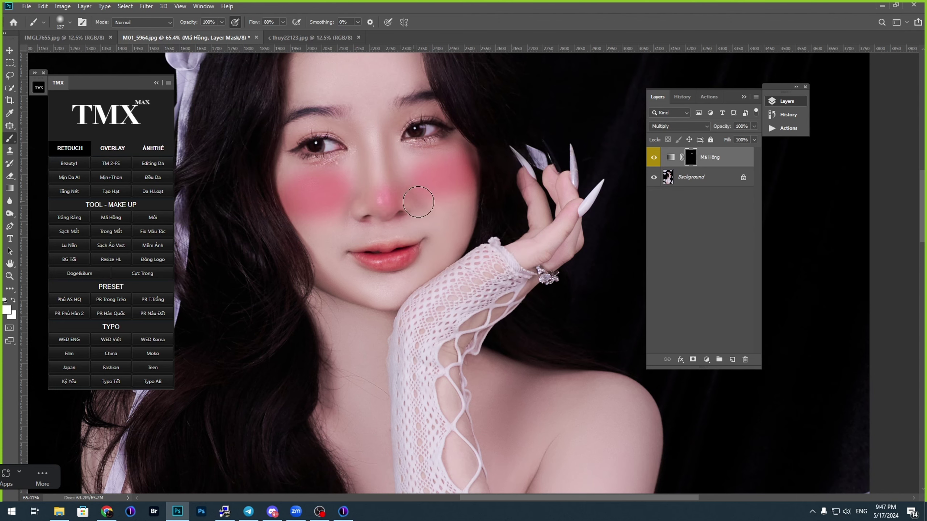
pyautogui.hotkey('ctrl', '-')
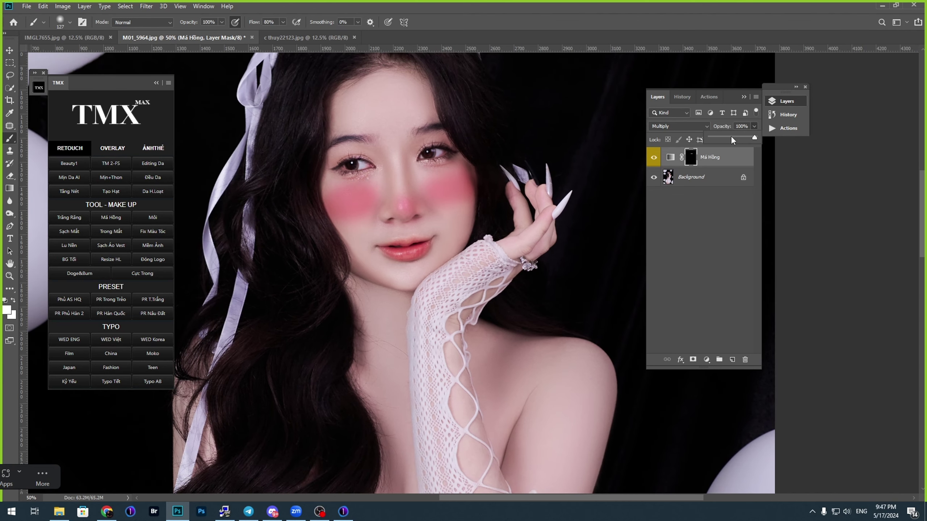
# Step: Lower the Má Hồng layer's opacity to 14% and merge it into the Background
pyautogui.moveTo(720, 137); pyautogui.dragTo(719, 138)
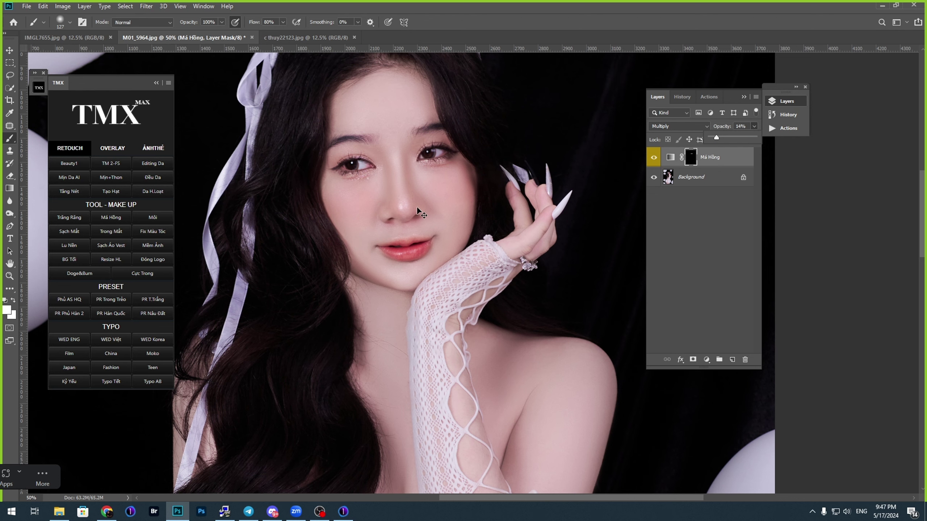
pyautogui.hotkey('ctrl', '-')
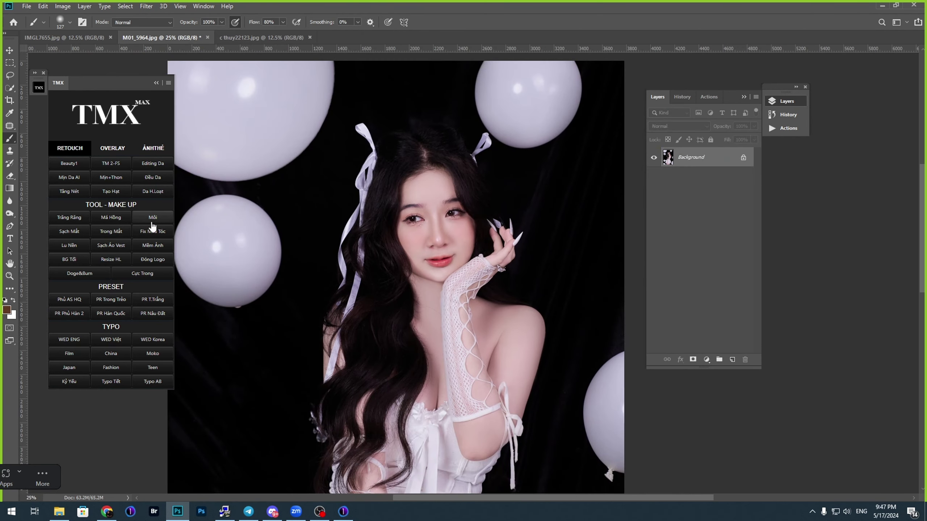
# Step: Run the Môi lip action and paint over the lips on the Đánh Bóng Son Môi mask with a 61 px soft brush
pyautogui.scroll(5, 446, 264)
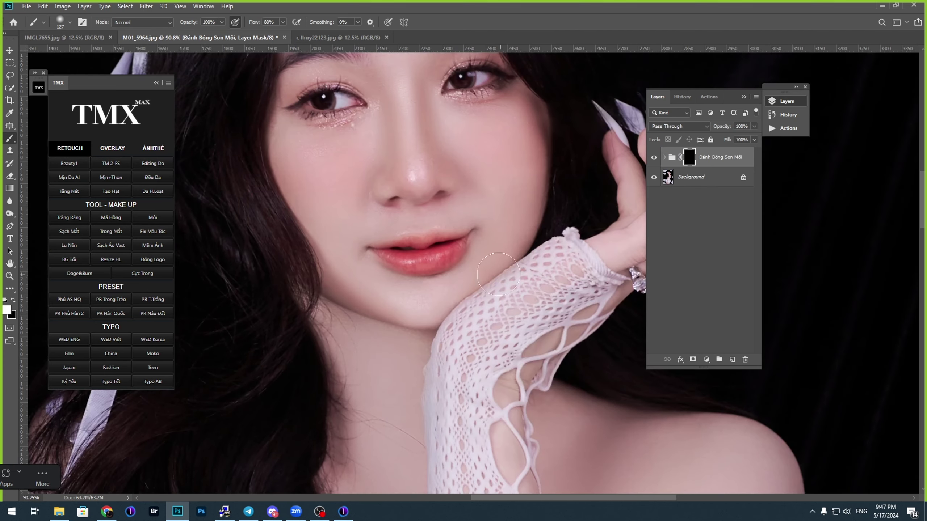
pyautogui.rightClick(432, 264)
pyautogui.moveTo(496, 288); pyautogui.dragTo(491, 288)
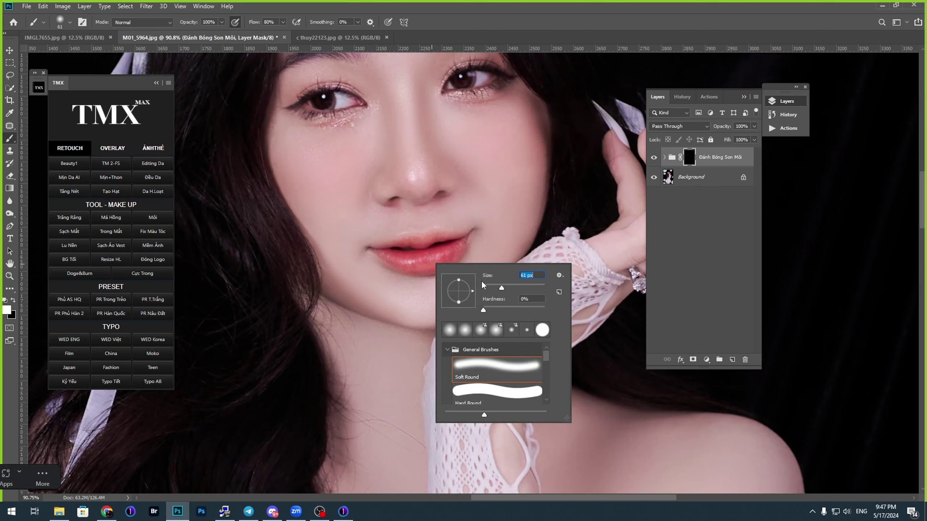
pyautogui.moveTo(402, 261)
pyautogui.mouseDown()
pyautogui.moveTo(453, 252)
pyautogui.moveTo(409, 256)
pyautogui.moveTo(441, 254)
pyautogui.moveTo(446, 246)
pyautogui.moveTo(412, 243)
pyautogui.mouseUp()
pyautogui.hotkey('ctrl', '-')
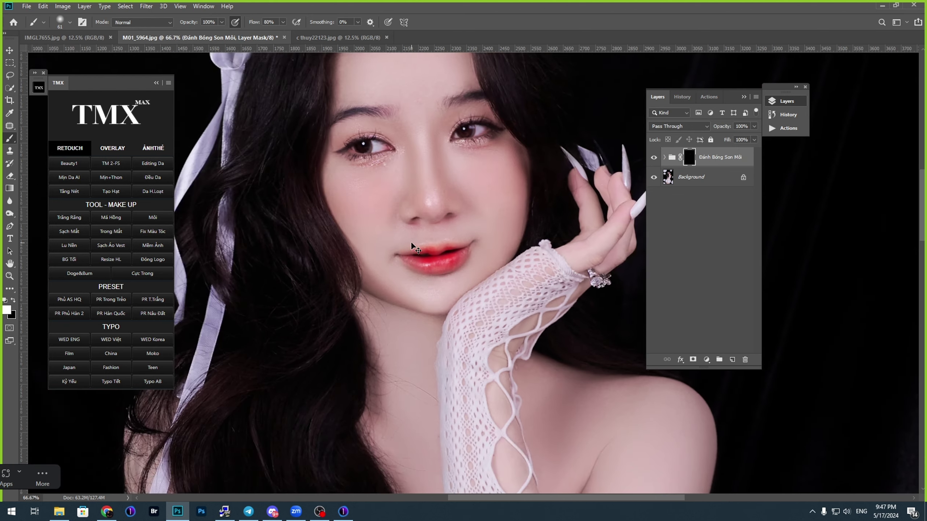
# Step: Set the opacity of the Đánh Bóng Son Môi group to 40%
pyautogui.hotkey('ctrl', '-')
pyautogui.hotkey('ctrl', '-')
pyautogui.press('v')
pyautogui.press('4')
pyautogui.hotkey('ctrl', '-')
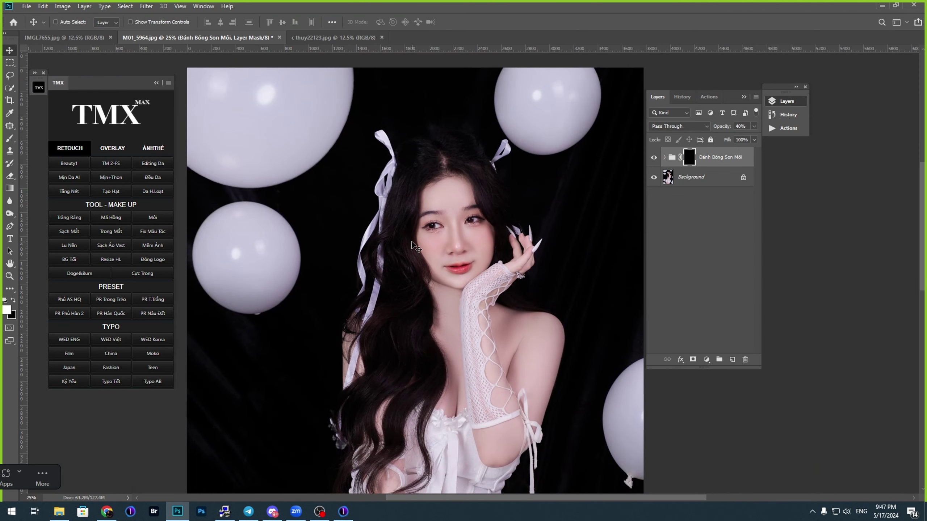
pyautogui.hotkey('ctrl', '-')
pyautogui.hotkey('ctrl', '-')
# Step: Merge the lip group into the Background and save the photo
pyautogui.hotkey('ctrl', 'shift', 'e')
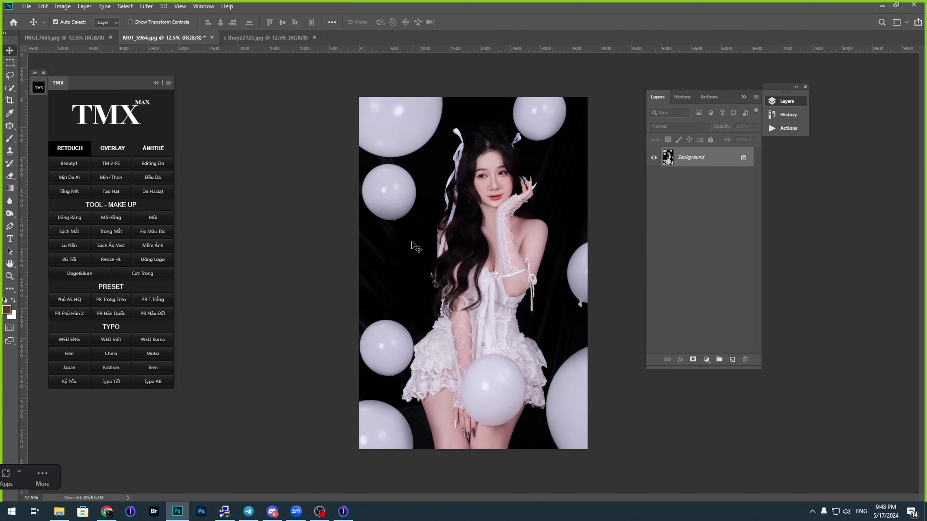
pyautogui.hotkey('ctrl', '-')
pyautogui.hotkey('ctrl', '0')
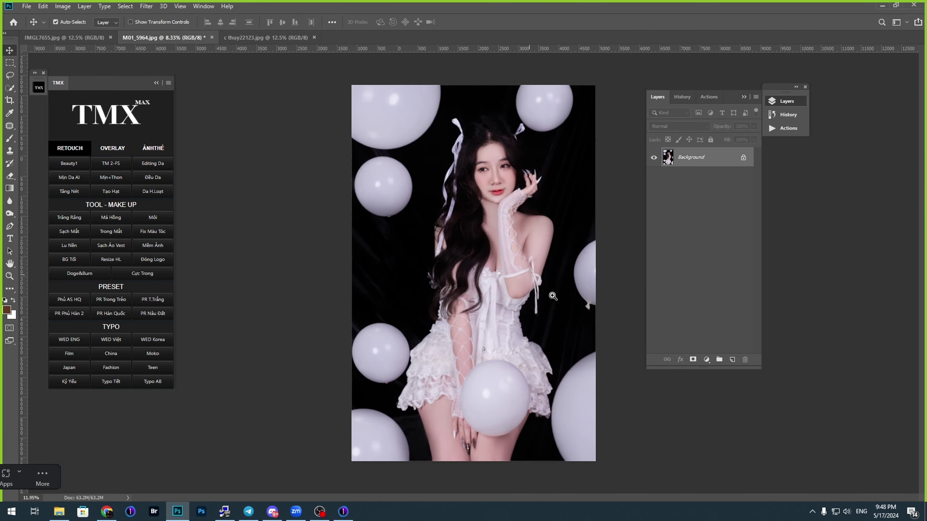
pyautogui.hotkey('ctrl', '-')
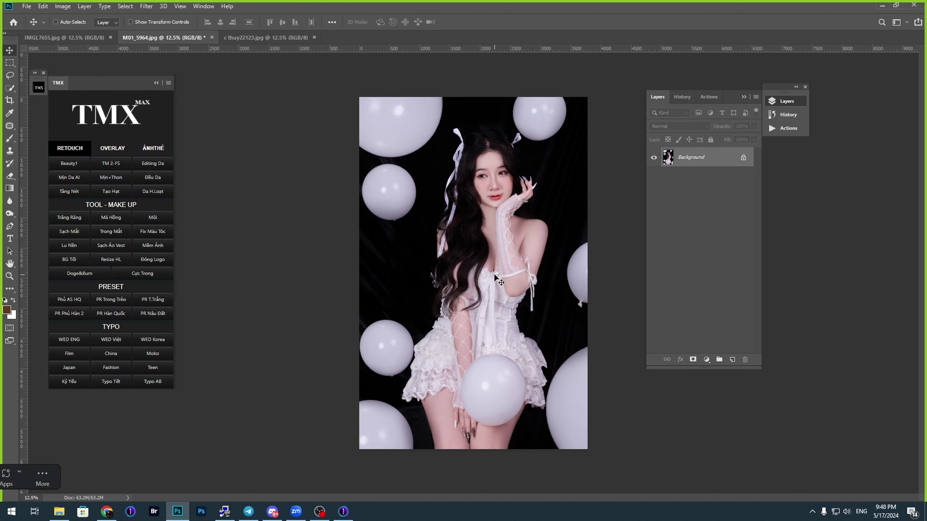
pyautogui.hotkey('ctrl', 's')
# Step: Compare the retouched photo with its originally opened M01_5964.jpg state in the history
pyautogui.hotkey('ctrl', '0')
pyautogui.hotkey('ctrl', '-')
pyautogui.click(682, 97)
pyautogui.scroll(15, 715, 165)
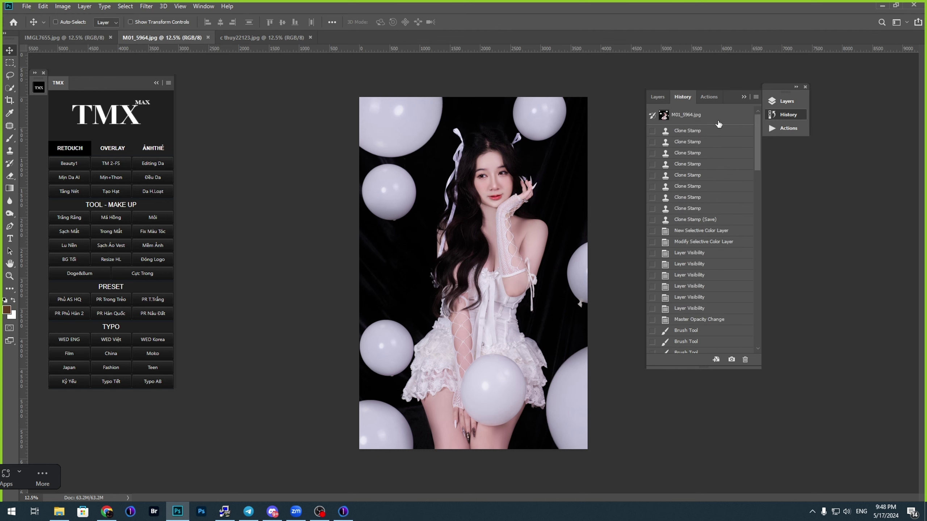
pyautogui.click(710, 122)
pyautogui.hotkey('ctrl', 'z')
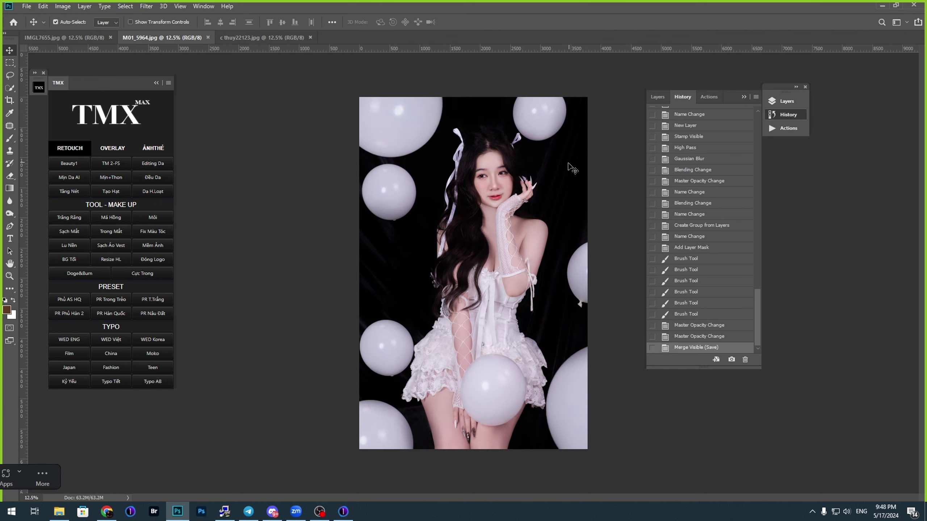
# Step: Copy the whole retouched image and revert the document to its original M01_5964.jpg snapshot
pyautogui.hotkey('ctrl', 'a')
pyautogui.hotkey('ctrl', 'd')
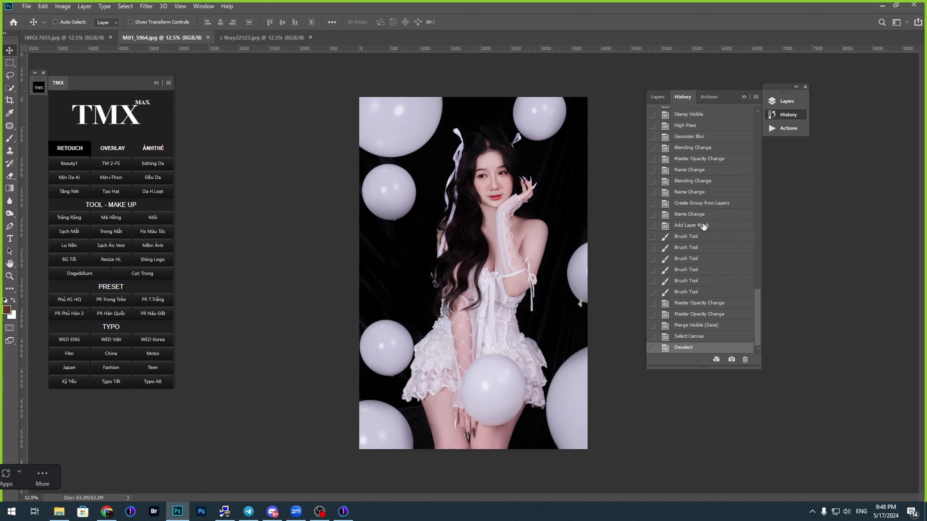
pyautogui.moveTo(757, 312); pyautogui.dragTo(759, 128)
pyautogui.click(686, 115)
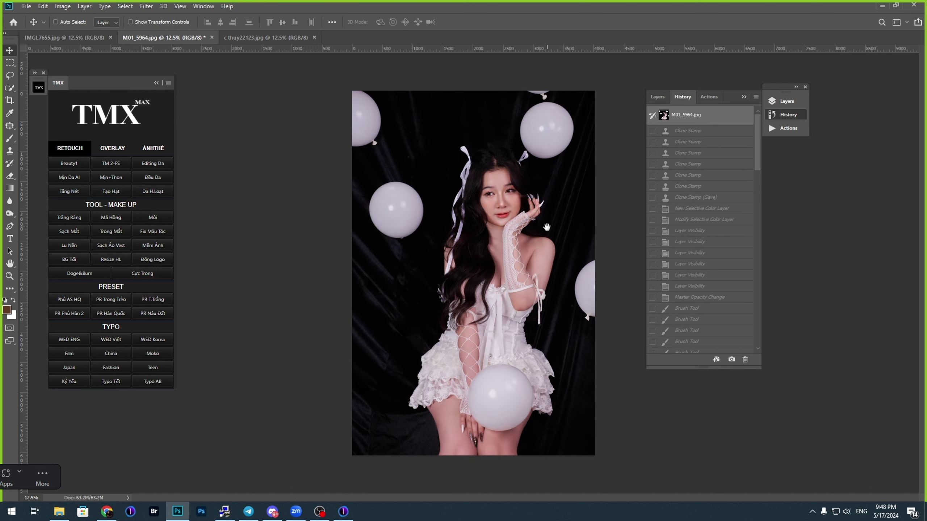
# Step: Extend the canvas to the right to about twice its width with the Crop tool
pyautogui.press('f')
pyautogui.moveTo(420, 238); pyautogui.dragTo(367, 241)
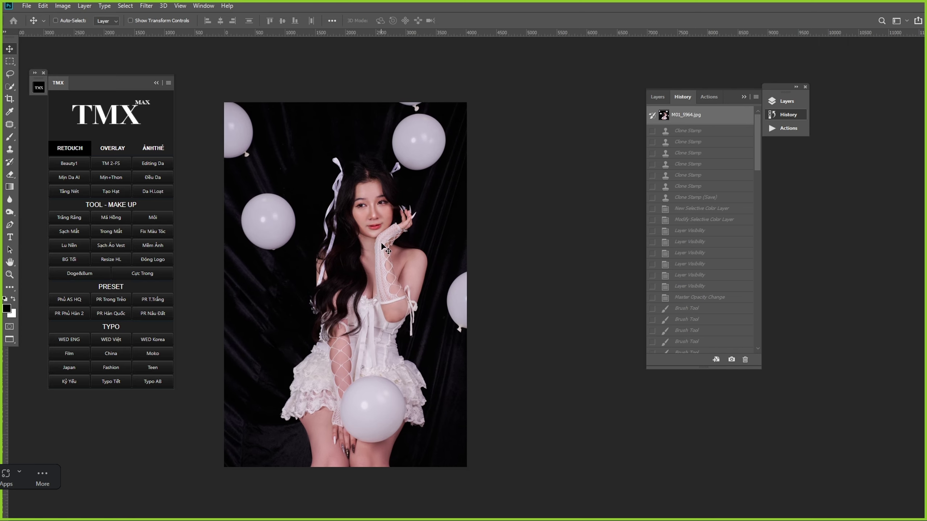
pyautogui.scroll(-1, 393, 249)
pyautogui.press('c')
pyautogui.moveTo(461, 280); pyautogui.dragTo(576, 280)
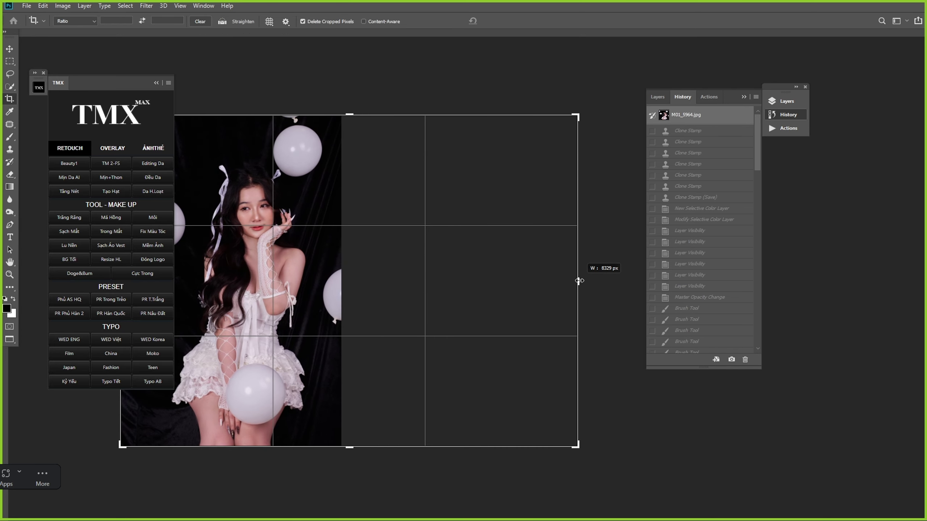
pyautogui.press('Return')
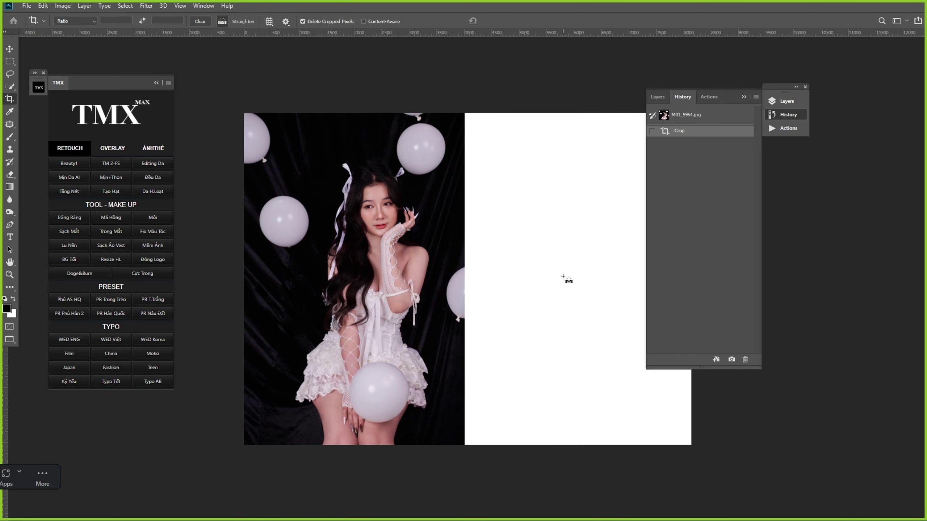
# Step: Paste the retouched copy into the widened canvas and use a full-screen view with a light gray surround
pyautogui.hotkey('ctrl', 'v')
pyautogui.press('f')
pyautogui.moveTo(538, 281); pyautogui.dragTo(460, 293)
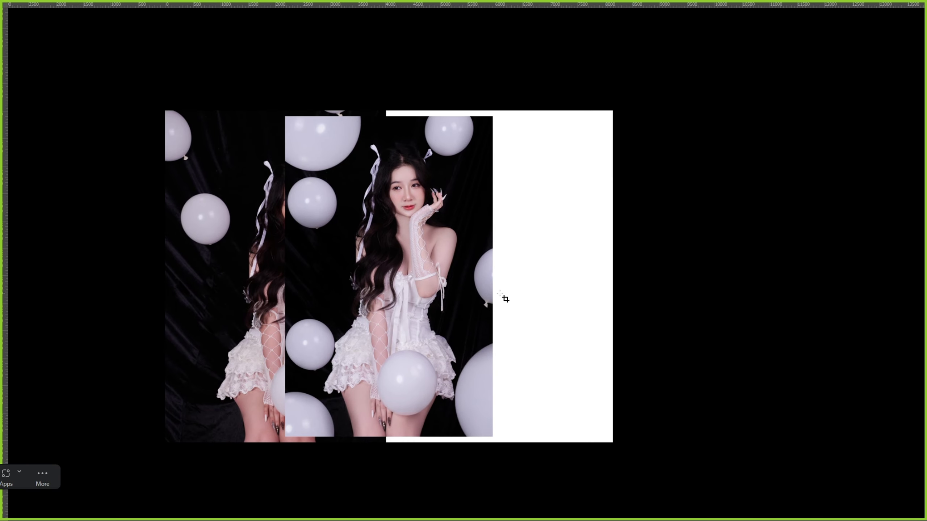
pyautogui.rightClick(652, 285)
pyautogui.click(686, 323)
pyautogui.press('v')
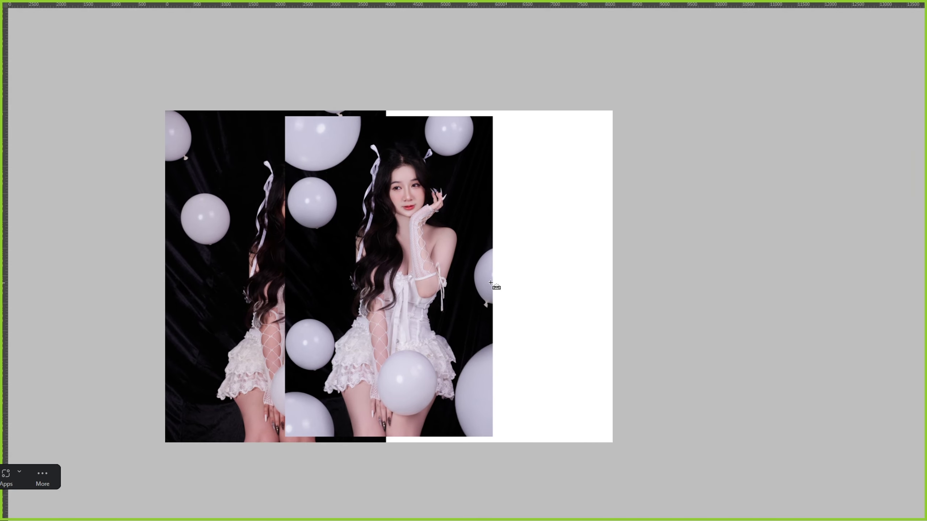
# Step: Move the retouched copy against the original's right edge and scale it up to the full canvas height
pyautogui.moveTo(412, 283); pyautogui.dragTo(511, 274)
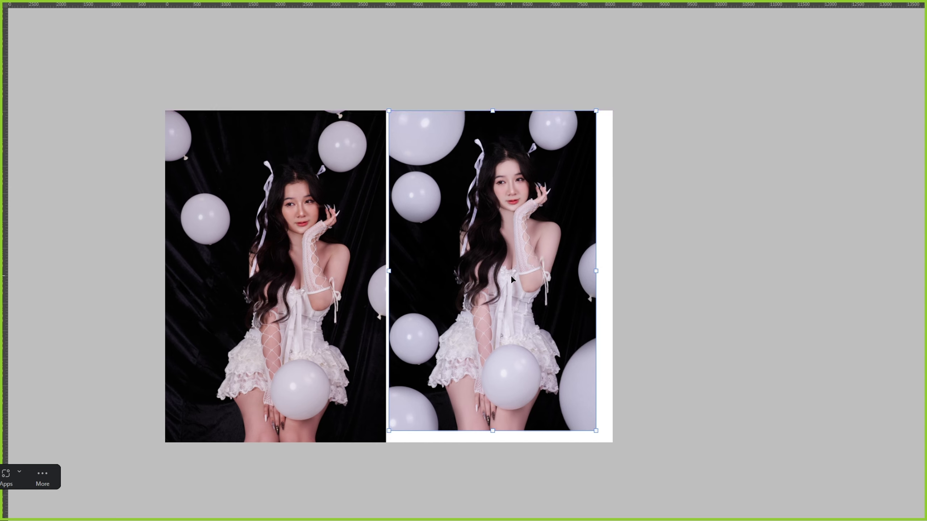
pyautogui.hotkey('shift', 'Left')
pyautogui.hotkey('shift', 'Left')
pyautogui.hotkey('shift', 'Left')
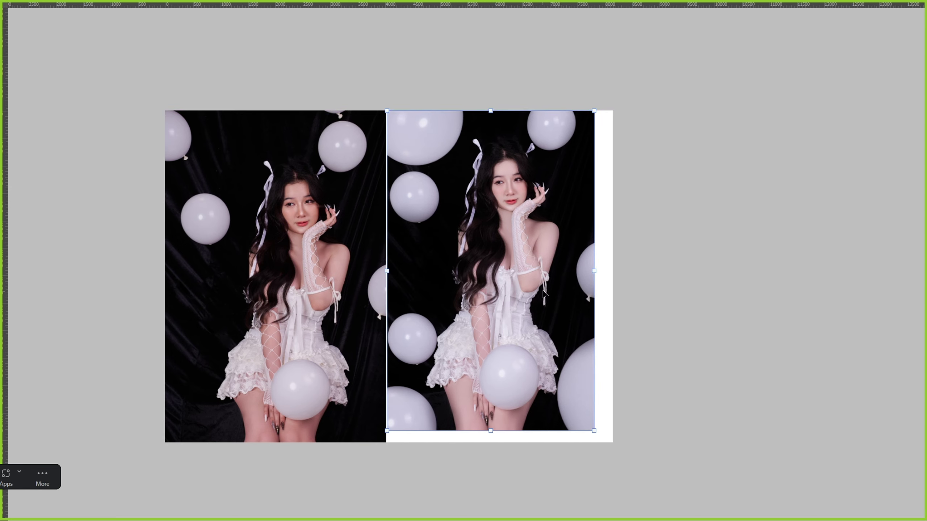
pyautogui.hotkey('shift', 'Left')
pyautogui.moveTo(594, 433); pyautogui.dragTo(599, 443)
# Step: Crop off the white strip at the canvas's right edge and set the surround to dark gray
pyautogui.press('c')
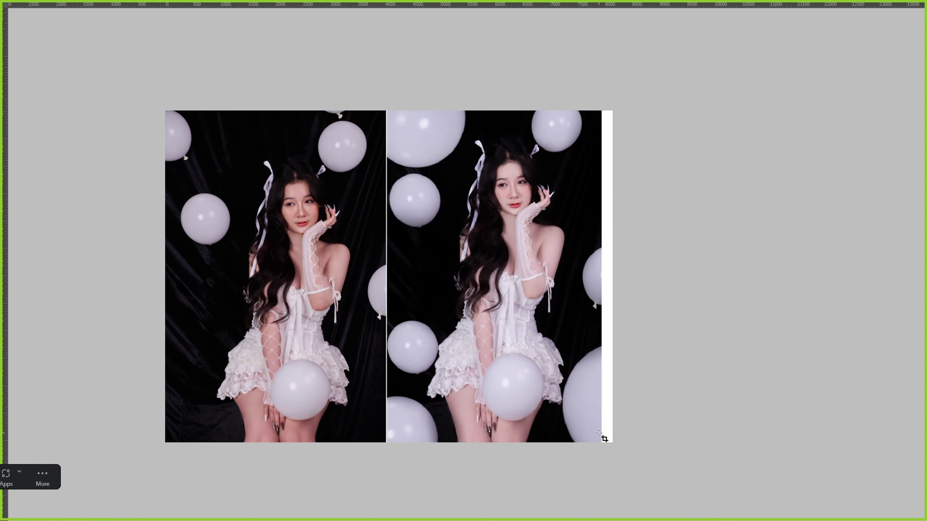
pyautogui.moveTo(614, 277); pyautogui.dragTo(610, 277)
pyautogui.press('Return')
pyautogui.rightClick(725, 279)
pyautogui.click(744, 300)
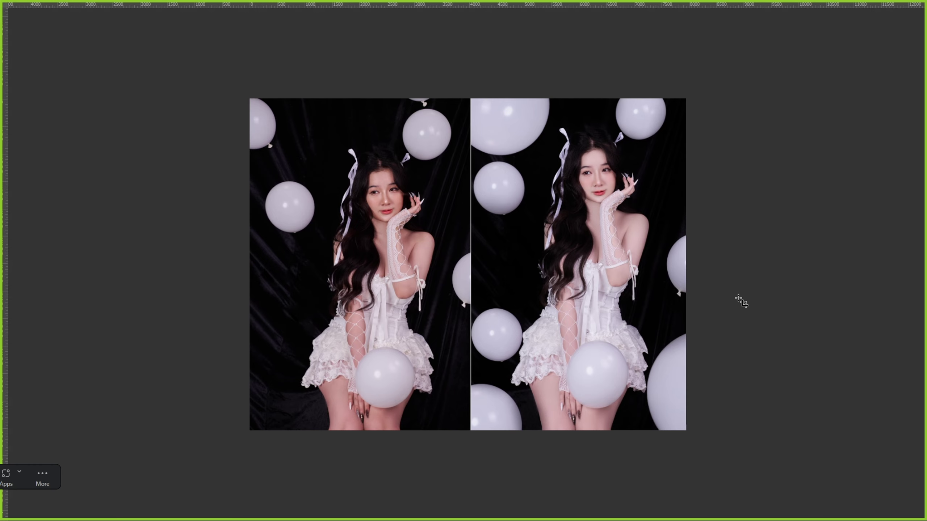
pyautogui.hotkey('ctrl', '+')
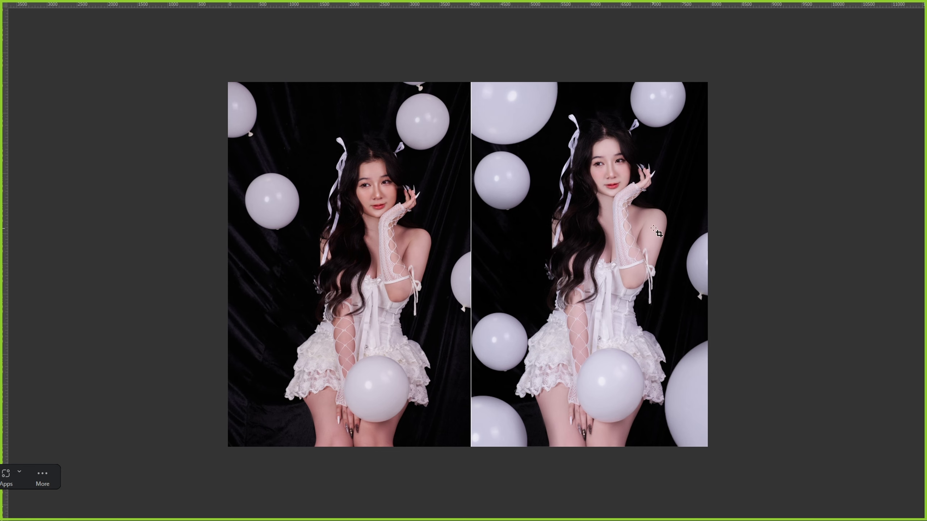
# Step: Select the retouched half of the comparison and apply Levels with the white input level at 250
pyautogui.press('z')
pyautogui.moveTo(470, 80); pyautogui.dragTo(924, 513)
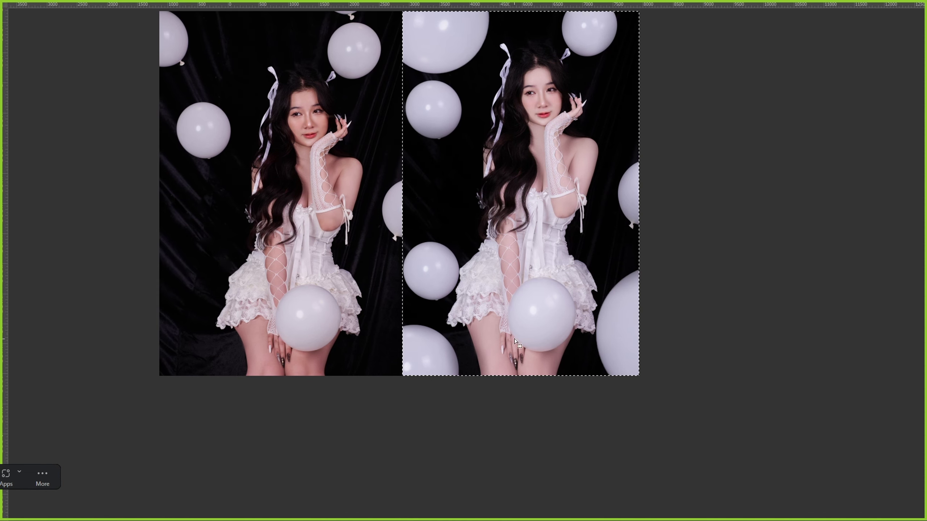
pyautogui.hotkey('ctrl', 'l')
pyautogui.moveTo(813, 354); pyautogui.dragTo(811, 354)
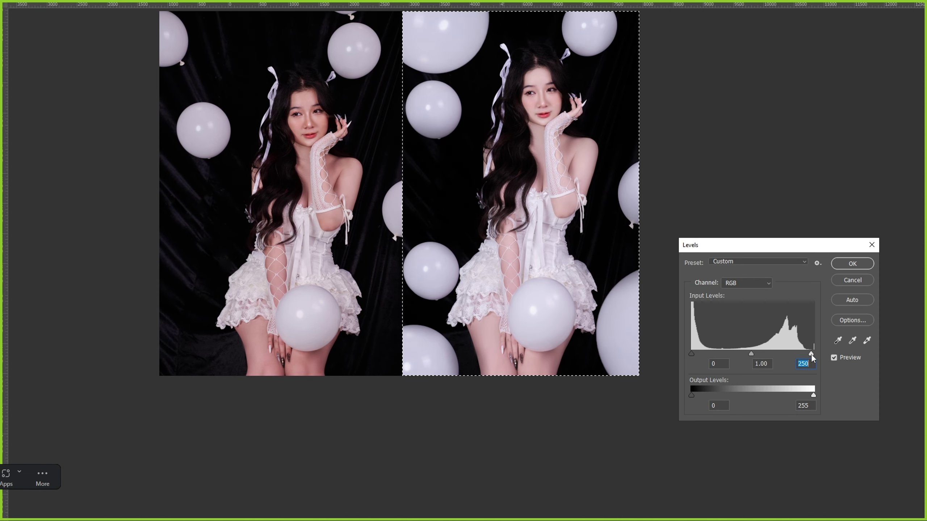
pyautogui.press('Return')
# Step: Fade the Levels adjustment to 50% opacity and save and close the side-by-side comparison
pyautogui.hotkey('ctrl', 'shift', 'f')
pyautogui.write('0')
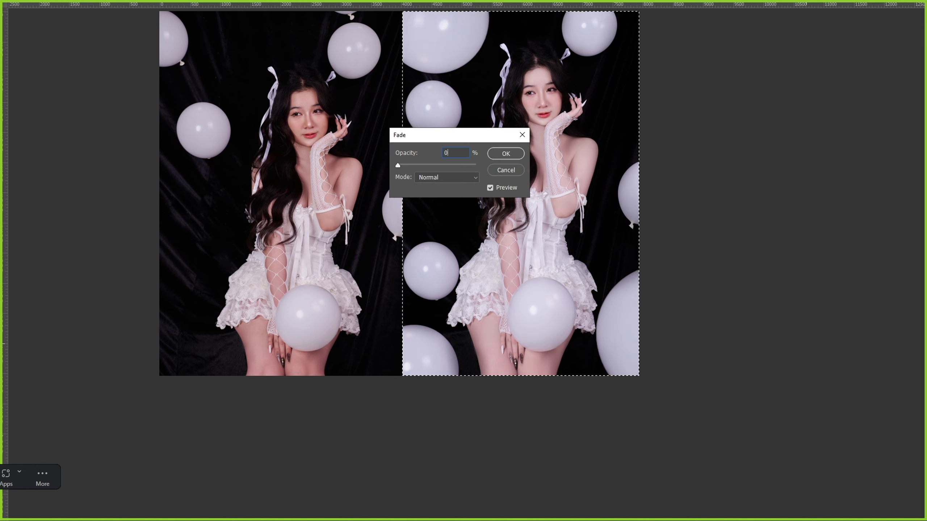
pyautogui.press('BackSpace')
pyautogui.write('50')
pyautogui.press('Return')
pyautogui.hotkey('ctrl', 'd')
pyautogui.hotkey('ctrl', '-')
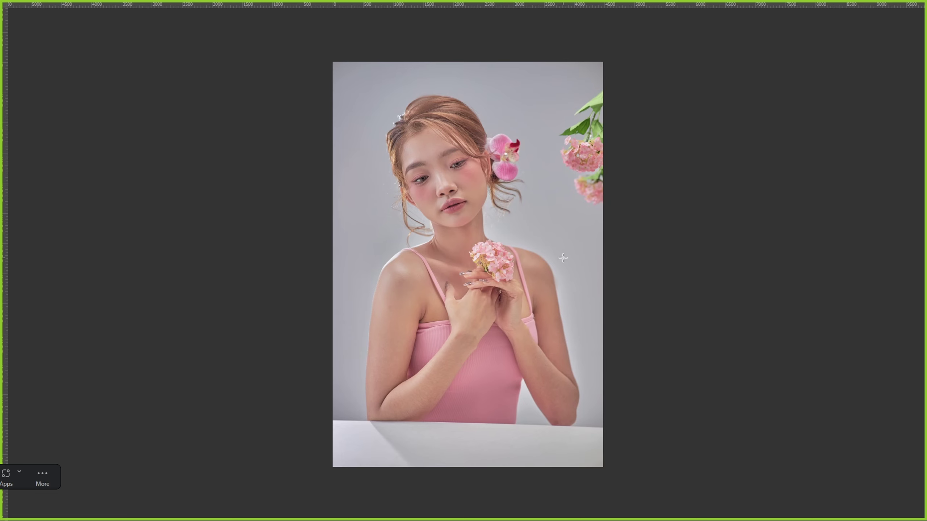
# Step: Bring up the saved M01_5964 file in the file-opening dialog for sharing
pyautogui.hotkey('ctrl', 'o')
pyautogui.moveTo(340, 99); pyautogui.dragTo(413, 176)
pyautogui.hotkey('alt', 'Tab')
pyautogui.press('Tab')
pyautogui.press('Tab')
pyautogui.hotkey('alt', 'Tab')
pyautogui.hotkey('alt', 'Tab')
pyautogui.hotkey('alt', 'Tab')
pyautogui.hotkey('alt', 'Tab')
pyautogui.hotkey('alt', 'Tab')
pyautogui.hotkey('alt', 'Tab')
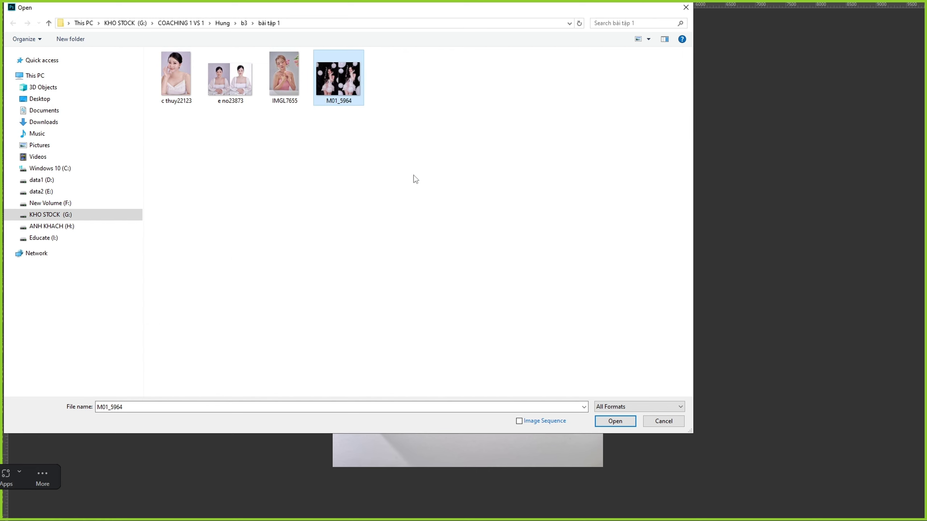
pyautogui.click(413, 175)
pyautogui.click(355, 104)
# Step: Switch to Chrome and get the student's Zalo chat ready for a new message
pyautogui.press('super')
pyautogui.click(107, 511)
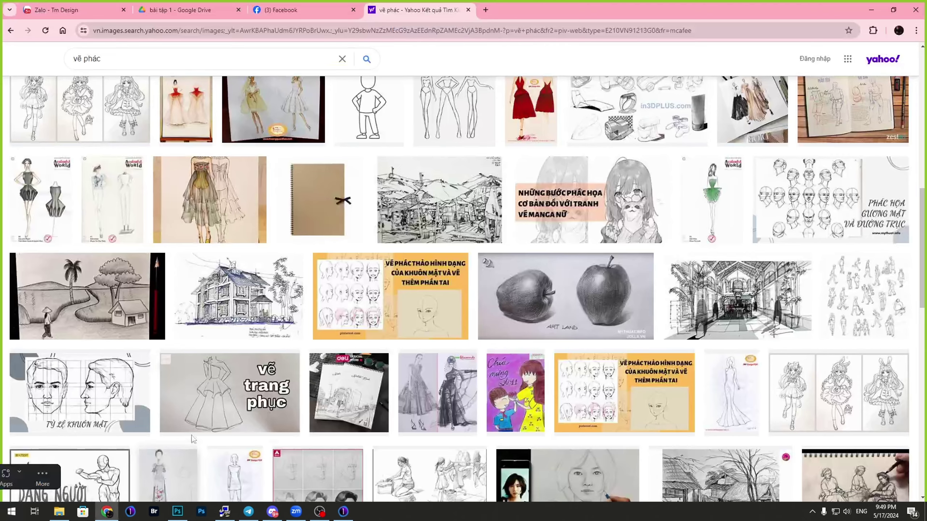
pyautogui.click(73, 10)
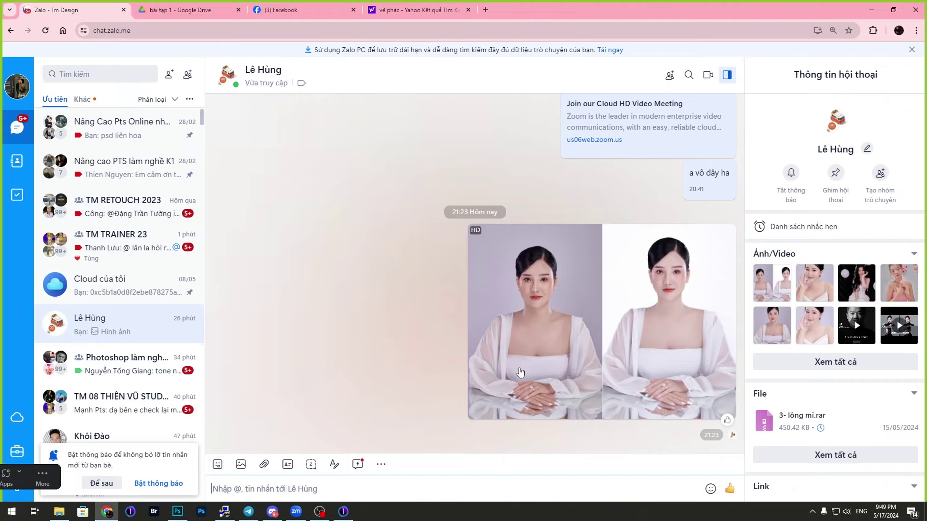
pyautogui.click(472, 494)
# Step: Attach the M01_5964 comparison image from the file dialog to the Zalo chat and send it
pyautogui.hotkey('alt', 'Tab')
pyautogui.hotkey('alt', 'Tab')
pyautogui.moveTo(355, 92); pyautogui.dragTo(395, 469)
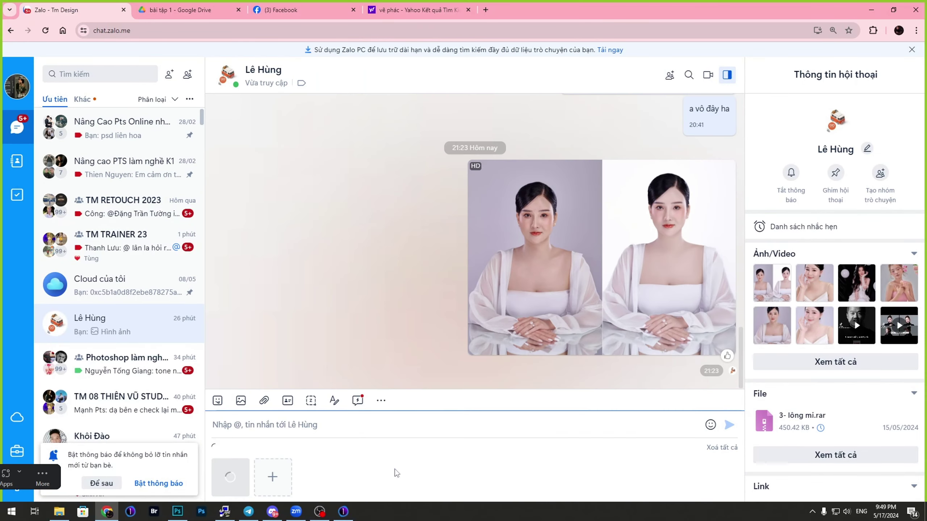
pyautogui.click(729, 426)
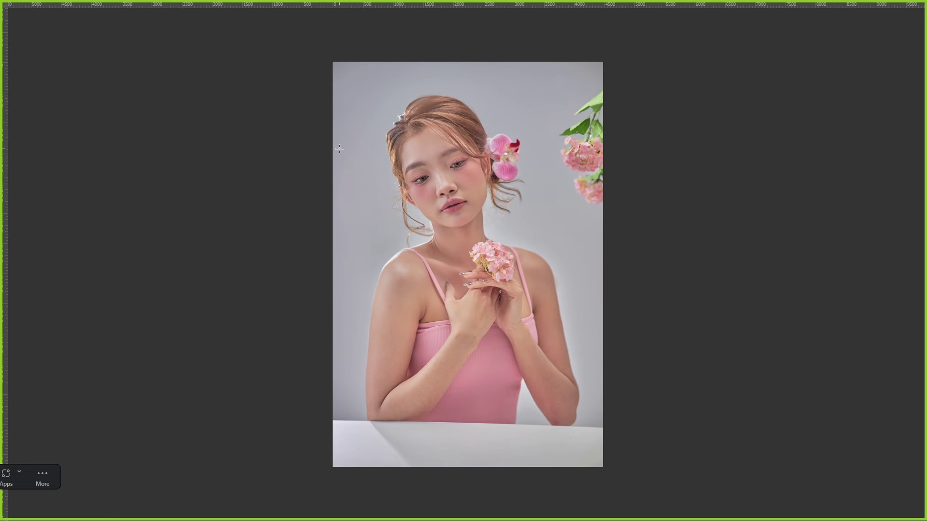
# Step: Switch back to Photoshop and reopen the M01_5964 comparison image from the bài tập 1 folder
pyautogui.hotkey('ctrl', 'o')
pyautogui.click(332, 82)
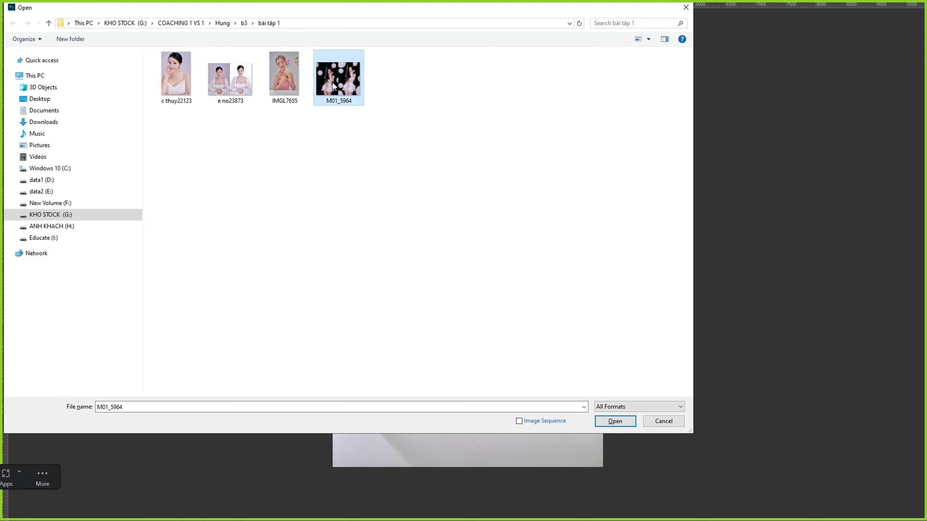
pyautogui.doubleClick(332, 82)
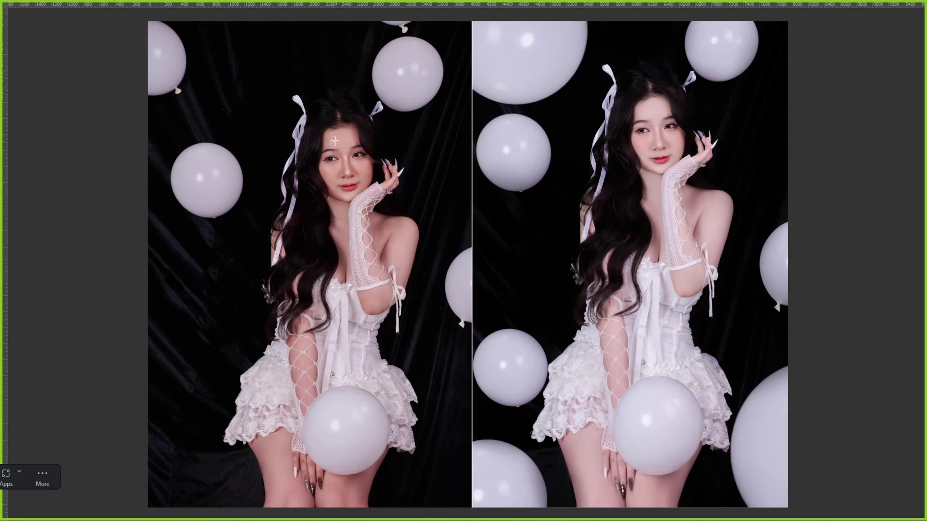
pyautogui.scroll(3, 301, 147)
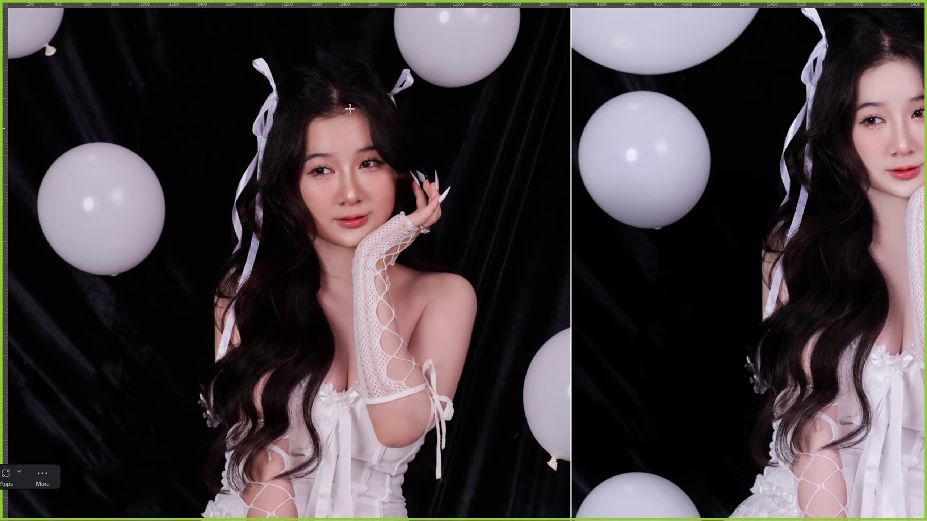
# Step: Compare the before and after halves of the M01_5964 image, examining the face, skin, body and background
pyautogui.scroll(-5, 363, 120)
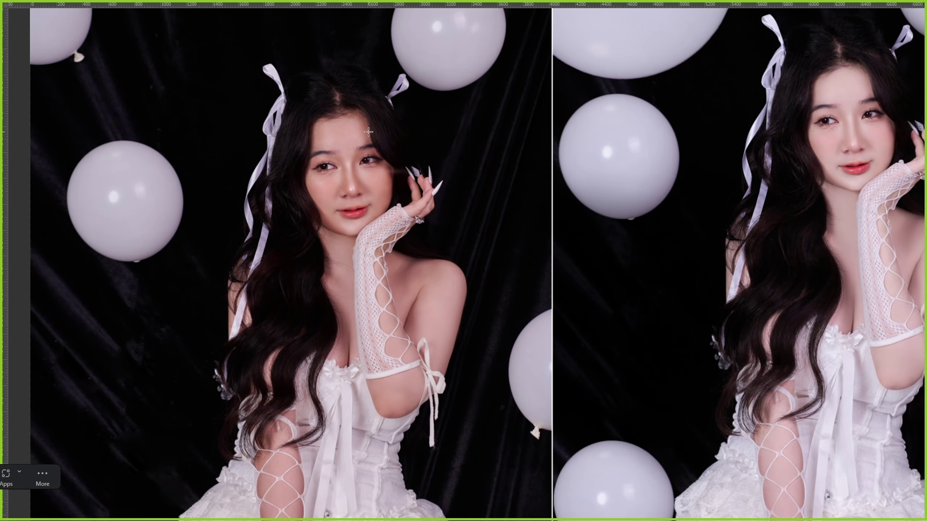
pyautogui.scroll(-2, 382, 151)
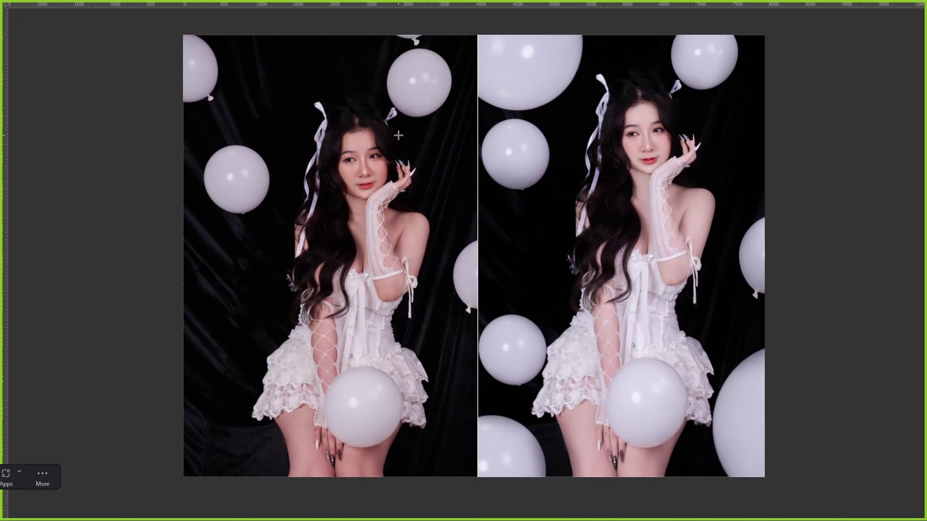
pyautogui.scroll(-2, 399, 135)
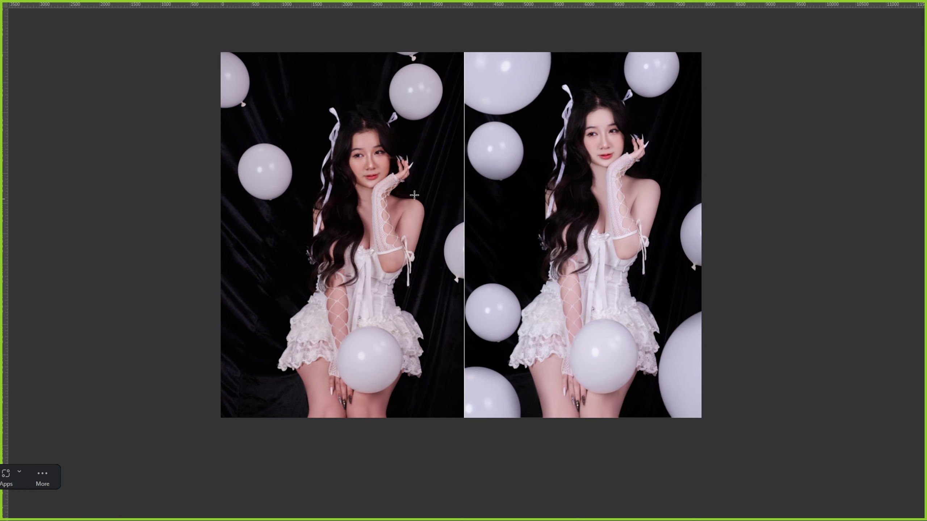
pyautogui.scroll(2, 380, 150)
pyautogui.scroll(2, 380, 150)
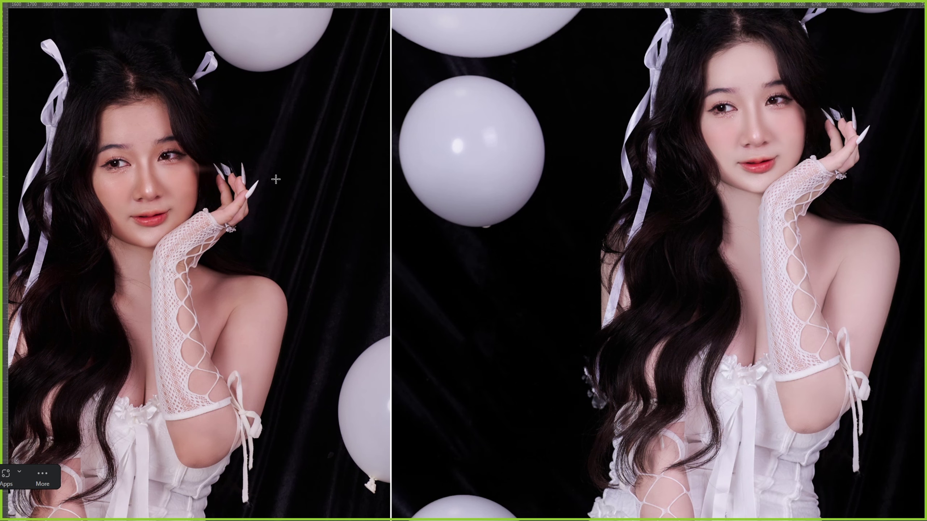
pyautogui.scroll(-1, 705, 168)
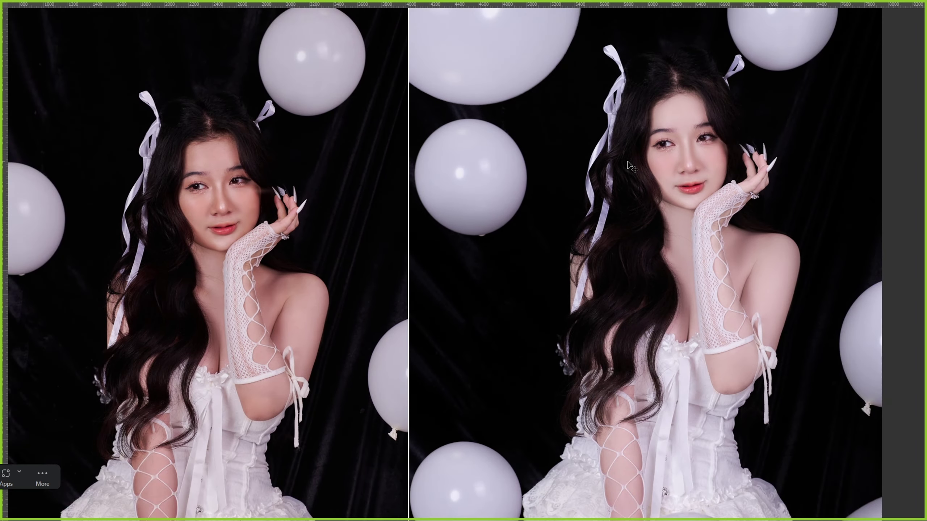
pyautogui.scroll(-2, 628, 163)
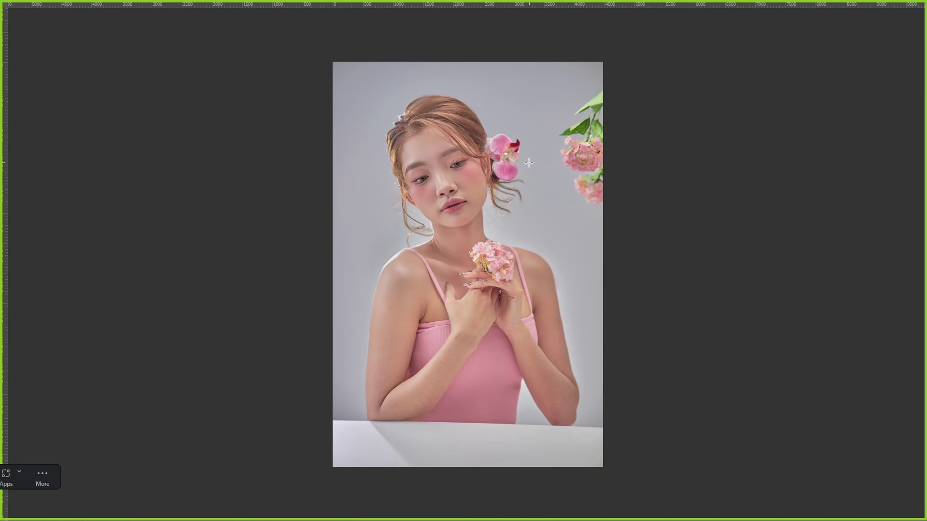
# Step: Leave full-screen mode and bring up the portrait c thuy22123.jpg
pyautogui.press('f')
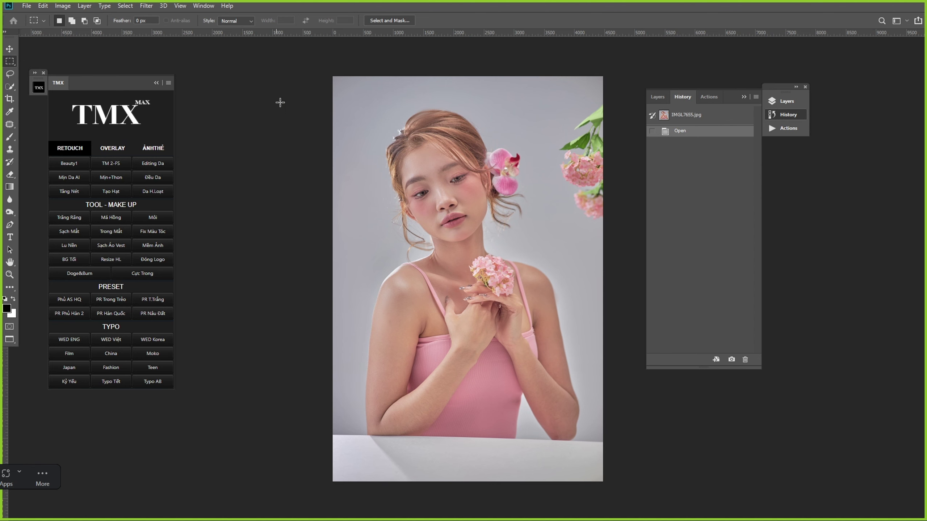
pyautogui.scroll(2, 474, 213)
pyautogui.scroll(-2, 490, 224)
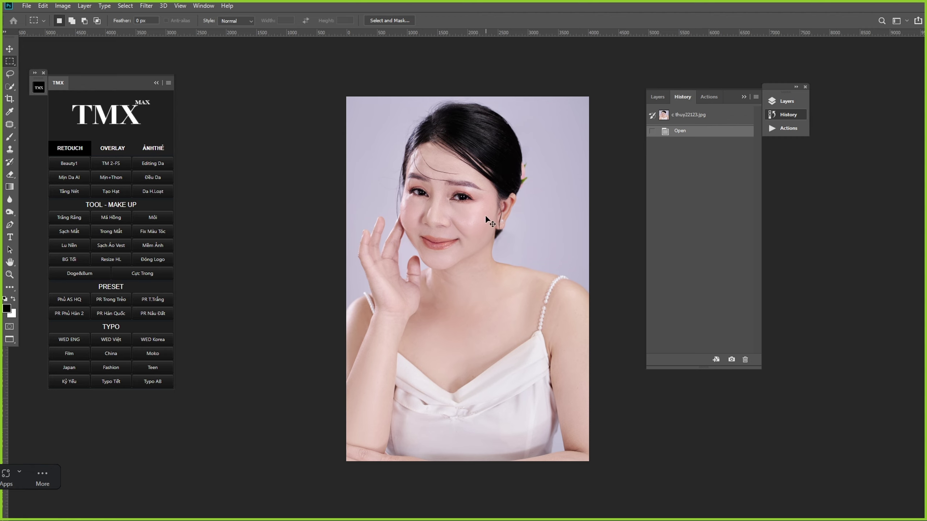
# Step: Draw a large elliptical selection over the woman's upper body, clear it, and return to the rectangular marquee
pyautogui.hotkey('shift', 'm')
pyautogui.moveTo(318, 79); pyautogui.dragTo(561, 387)
pyautogui.scroll(-2, 561, 387)
pyautogui.hotkey('ctrl', 'd')
pyautogui.hotkey('shift', 'm')
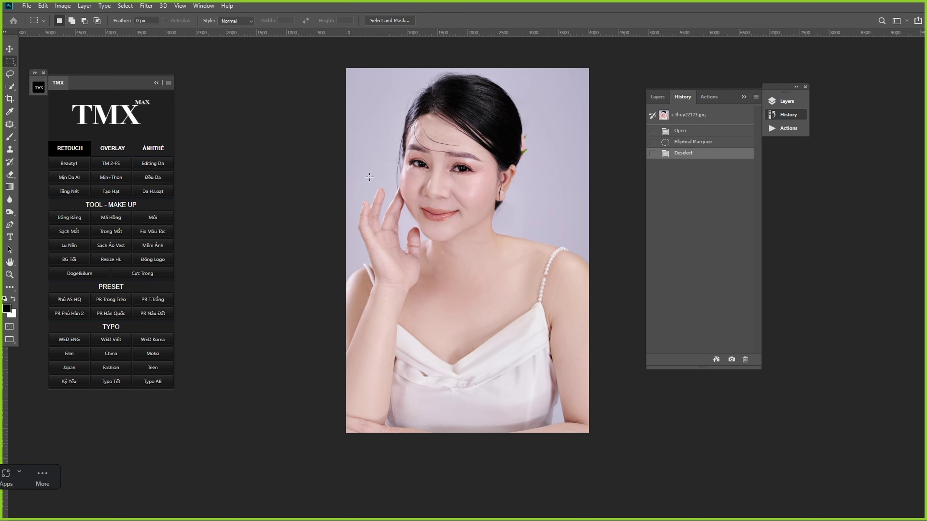
# Step: Select the whole portrait with the rectangular marquee and open it in the Liquify filter
pyautogui.moveTo(309, 64); pyautogui.dragTo(774, 518)
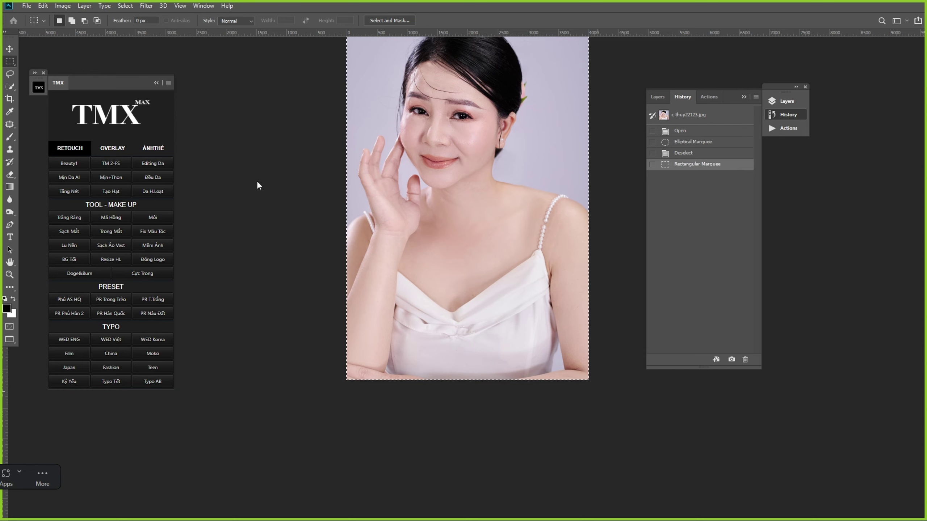
pyautogui.hotkey('ctrl', 'shift', 'x')
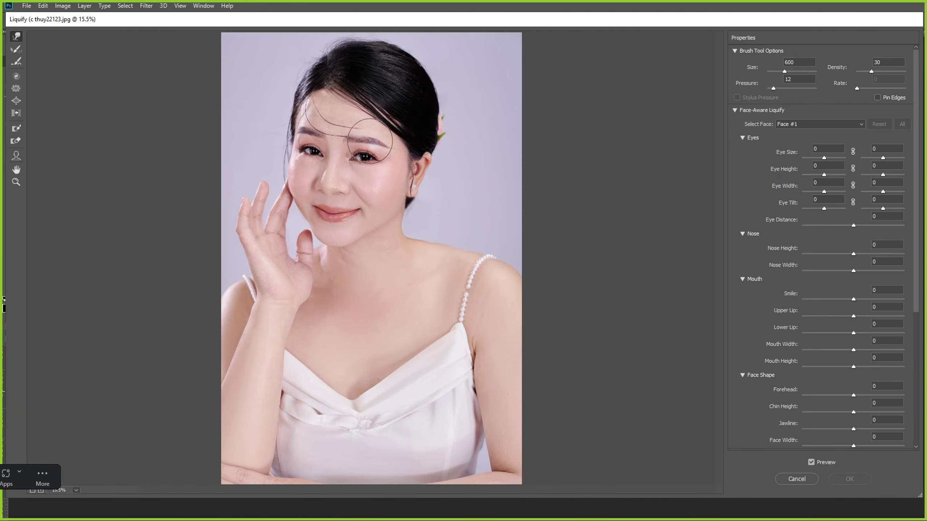
pyautogui.hotkey('ctrl', '-')
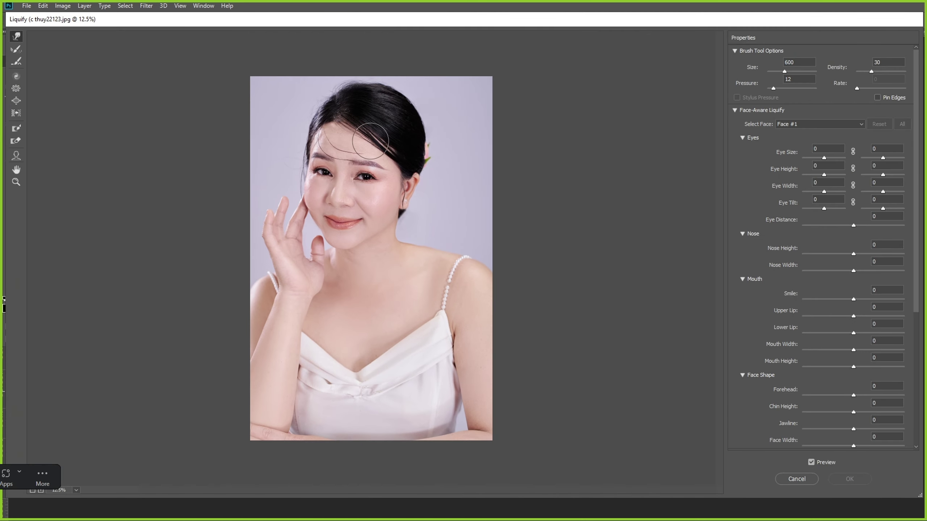
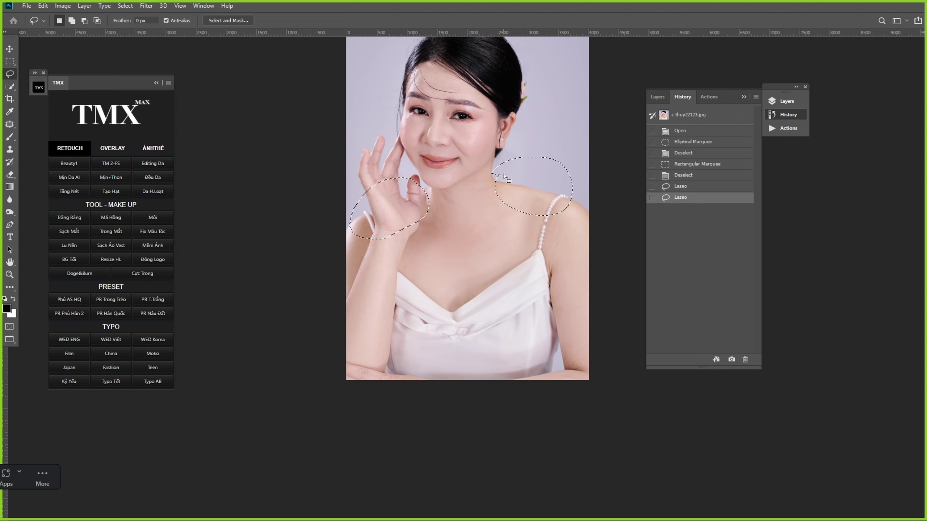
# Step: Outline the area beside the neck and shoulder and part of the hair with the Lasso, clearing each selection
pyautogui.moveTo(492, 156); pyautogui.dragTo(491, 155)
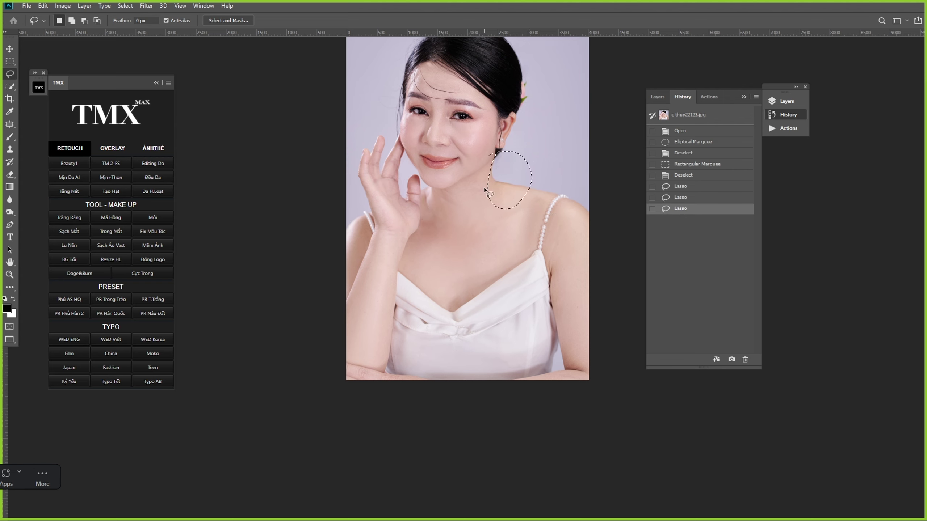
pyautogui.hotkey('ctrl', 'd')
pyautogui.scroll(7, 496, 94)
pyautogui.moveTo(501, 97); pyautogui.dragTo(508, 226)
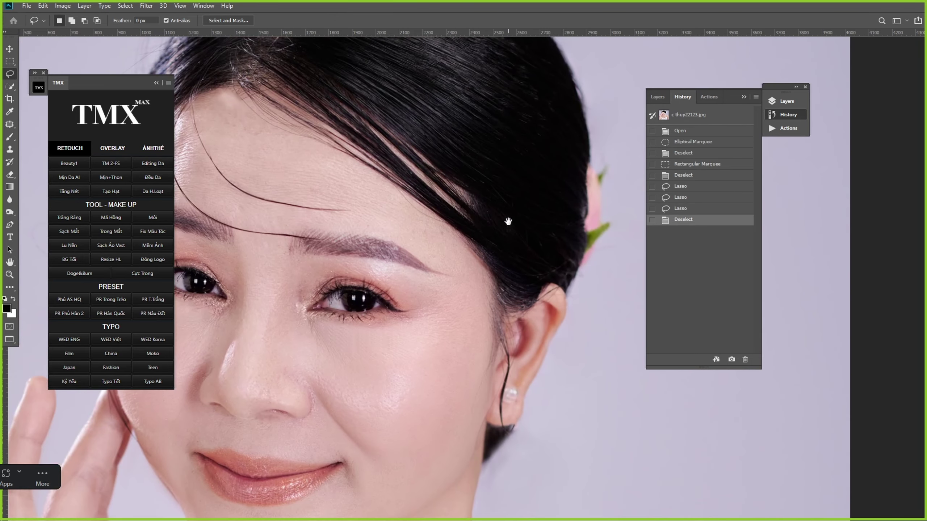
pyautogui.moveTo(497, 165); pyautogui.dragTo(491, 253)
pyautogui.moveTo(620, 322)
pyautogui.mouseDown()
pyautogui.moveTo(462, 190)
pyautogui.moveTo(476, 229)
pyautogui.mouseUp()
pyautogui.hotkey('ctrl', 'd')
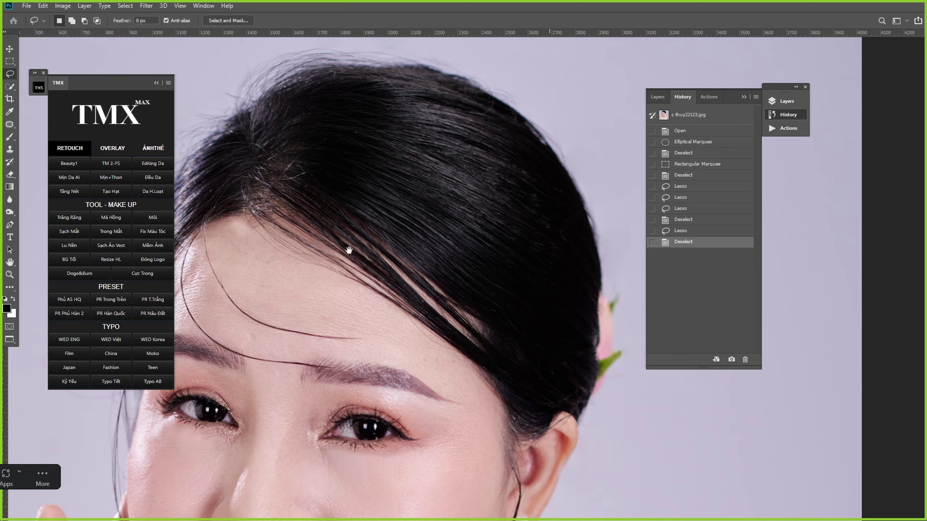
# Step: Outline the hairline and the bare patch at the top of the forehead with the Lasso, clearing each selection
pyautogui.moveTo(349, 250); pyautogui.dragTo(431, 246)
pyautogui.moveTo(368, 230); pyautogui.dragTo(361, 223)
pyautogui.hotkey('ctrl', 'd')
pyautogui.scroll(5, 326, 227)
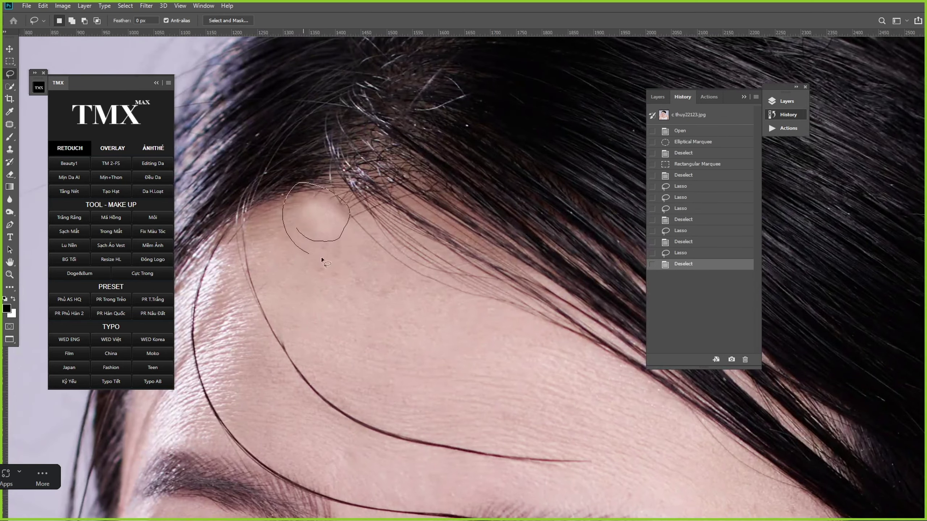
pyautogui.moveTo(321, 258); pyautogui.dragTo(345, 246)
pyautogui.hotkey('ctrl', '-')
pyautogui.hotkey('ctrl', '-')
pyautogui.hotkey('ctrl', '-')
pyautogui.hotkey('ctrl', 'd')
pyautogui.moveTo(402, 321); pyautogui.dragTo(376, 285)
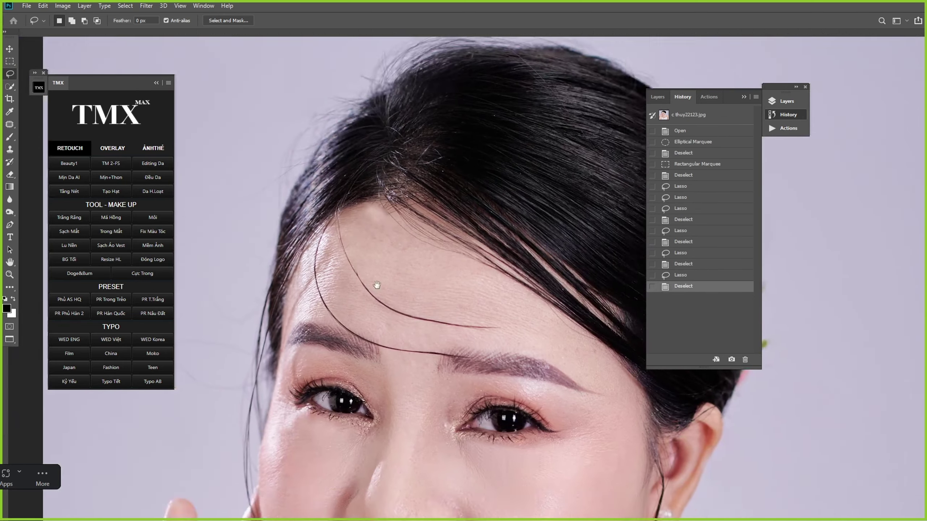
# Step: Draw a Lasso selection around each of the woman's eyes and clear it
pyautogui.scroll(-3, 342, 205)
pyautogui.scroll(5, 499, 329)
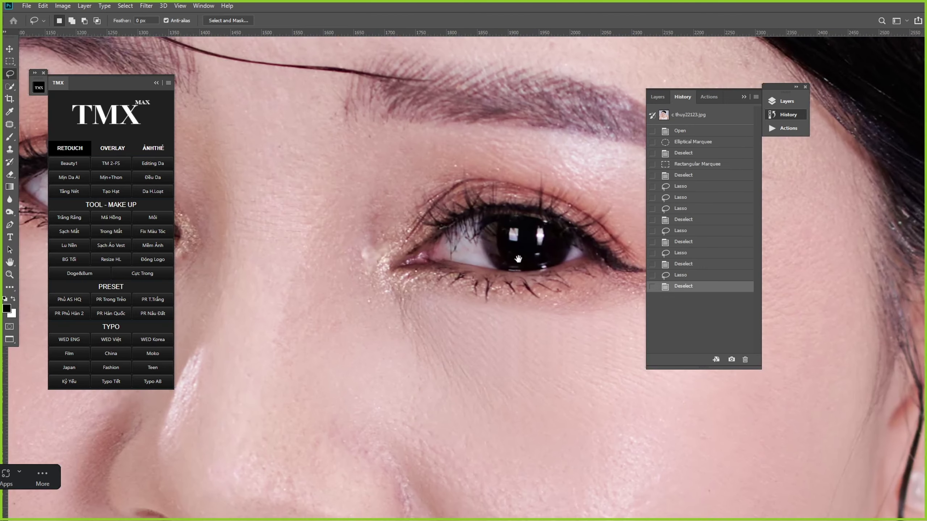
pyautogui.moveTo(518, 259); pyautogui.dragTo(495, 285)
pyautogui.hotkey('ctrl', '-')
pyautogui.moveTo(582, 260); pyautogui.dragTo(464, 287)
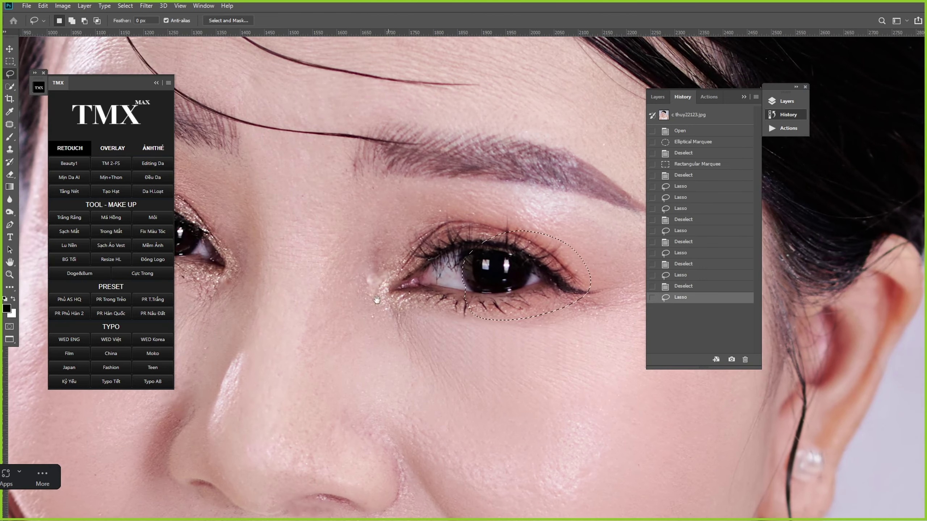
pyautogui.moveTo(376, 270); pyautogui.dragTo(456, 306)
pyautogui.moveTo(321, 269); pyautogui.dragTo(226, 257)
pyautogui.scroll(-3, 233, 256)
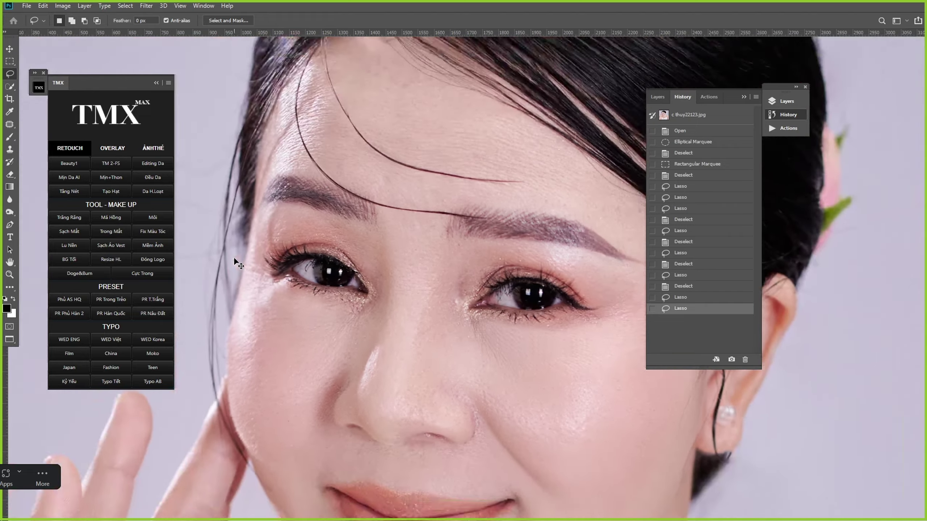
pyautogui.hotkey('ctrl', 'd')
# Step: Outline the narrow area along the upper iris of the eye nearer the visible ear with the Lasso, and deselect it
pyautogui.scroll(5, 529, 285)
pyautogui.moveTo(561, 302); pyautogui.dragTo(331, 279)
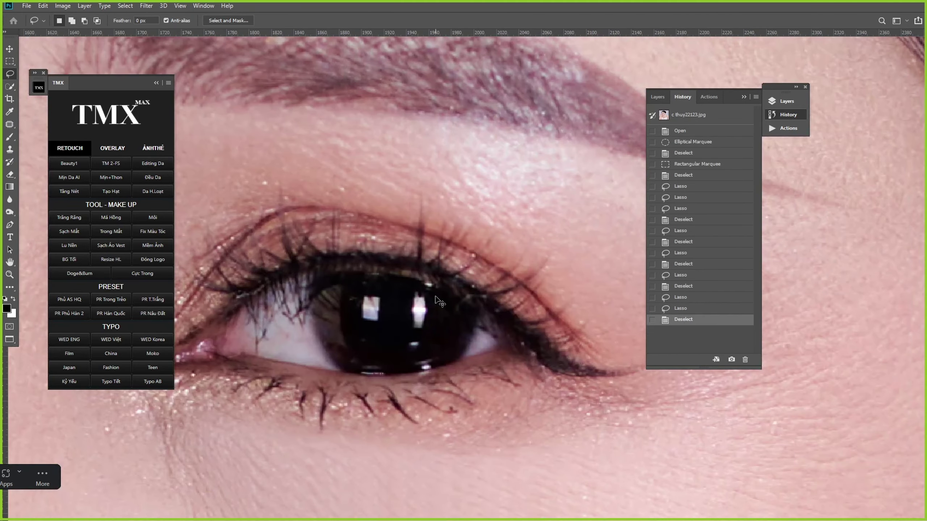
pyautogui.scroll(-3, 440, 303)
pyautogui.moveTo(404, 274); pyautogui.dragTo(410, 269)
pyautogui.moveTo(343, 299); pyautogui.dragTo(413, 293)
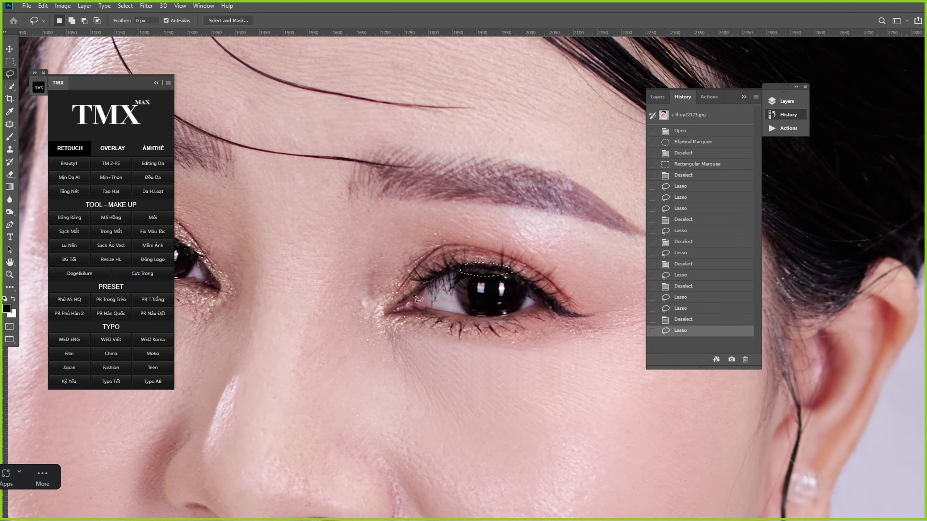
pyautogui.hotkey('ctrl', 'd')
# Step: Outline part of the eye nearer the raised hand with the Lasso, and deselect it
pyautogui.moveTo(247, 278); pyautogui.dragTo(420, 302)
pyautogui.scroll(1, 337, 254)
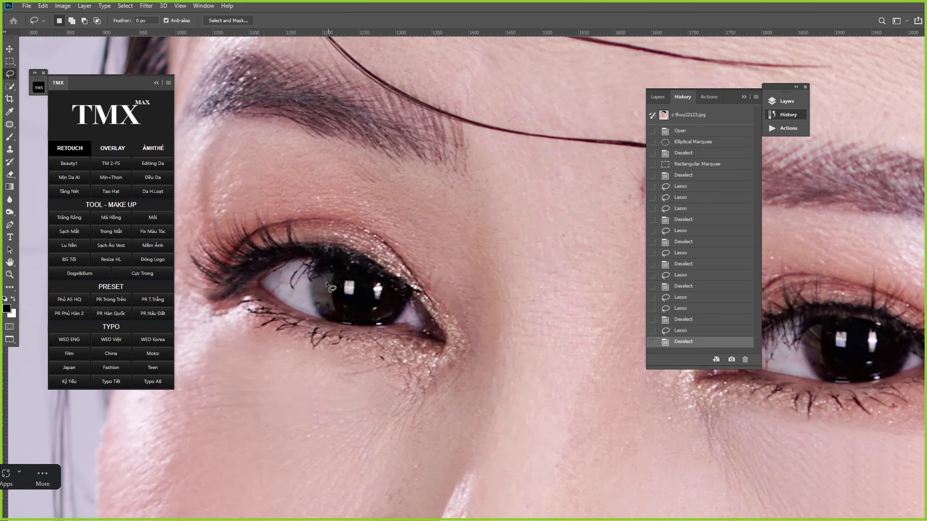
pyautogui.moveTo(299, 260)
pyautogui.mouseDown()
pyautogui.moveTo(305, 272)
pyautogui.moveTo(283, 281)
pyautogui.mouseUp()
pyautogui.hotkey('ctrl', 'd')
pyautogui.hotkey('ctrl', 'd')
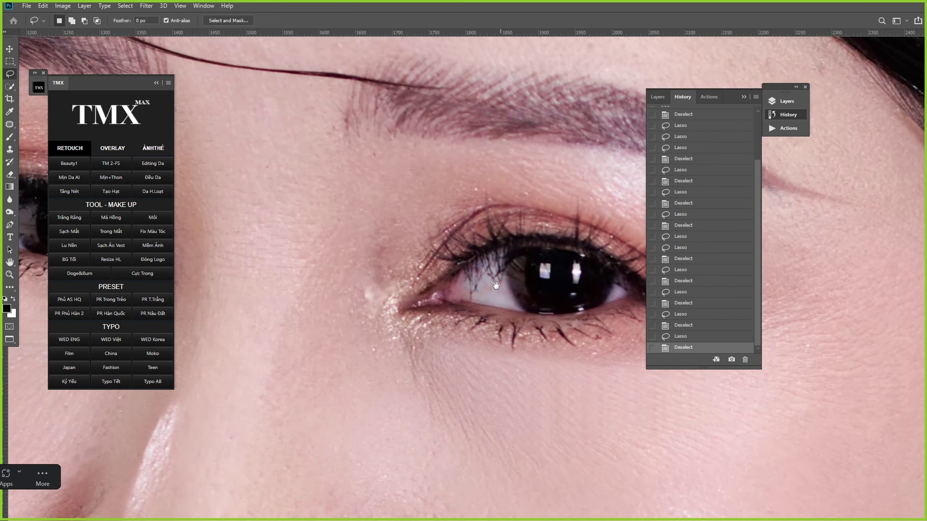
# Step: Outline small areas within both eyes, including near the inner corner, with the Lasso, and clear the selection
pyautogui.moveTo(299, 271); pyautogui.dragTo(484, 268)
pyautogui.moveTo(310, 213); pyautogui.dragTo(290, 211)
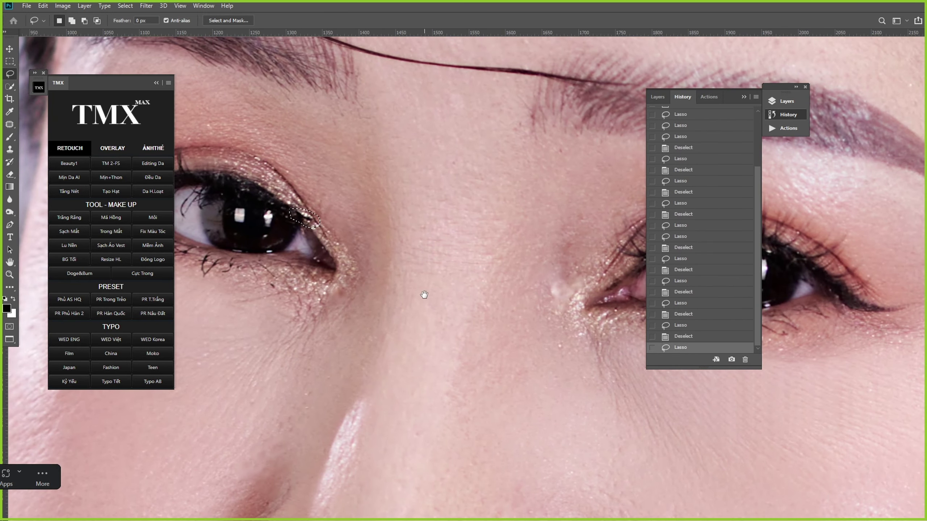
pyautogui.moveTo(516, 307); pyautogui.dragTo(322, 269)
pyautogui.moveTo(458, 215); pyautogui.dragTo(439, 231)
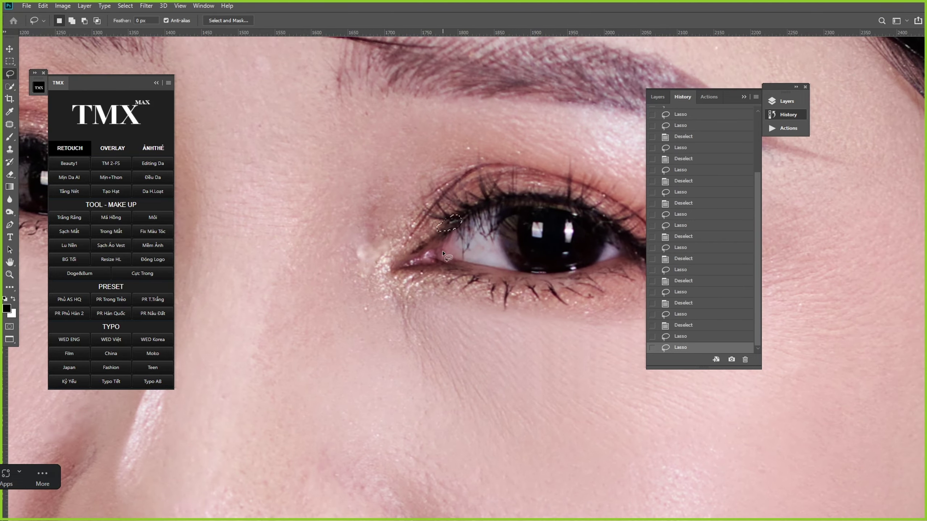
pyautogui.hotkey('ctrl', 'd')
# Step: Examine the nose, mouth, forehead and hairline of the portrait at different magnifications
pyautogui.scroll(-5, 444, 251)
pyautogui.moveTo(390, 329)
pyautogui.mouseDown()
pyautogui.moveTo(408, 288)
pyautogui.moveTo(410, 176)
pyautogui.mouseUp()
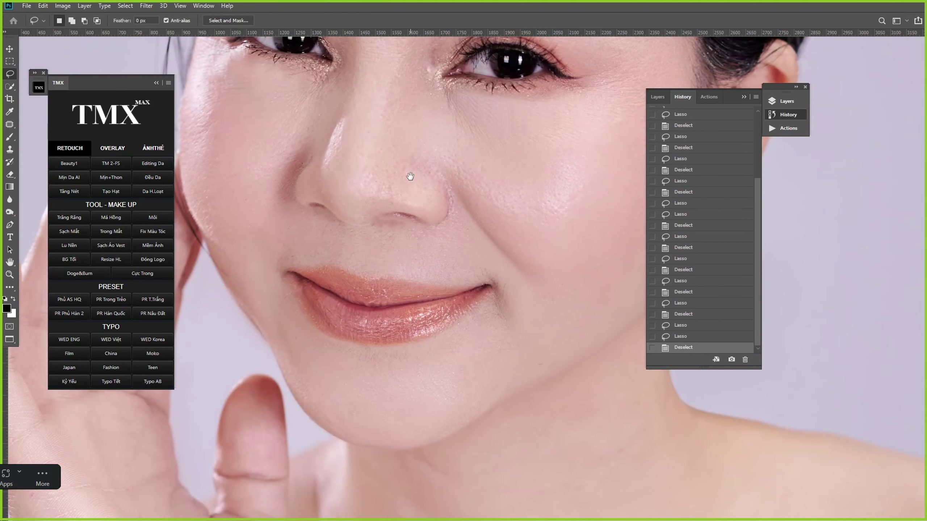
pyautogui.hotkey('ctrl', '-')
pyautogui.hotkey('ctrl', '-')
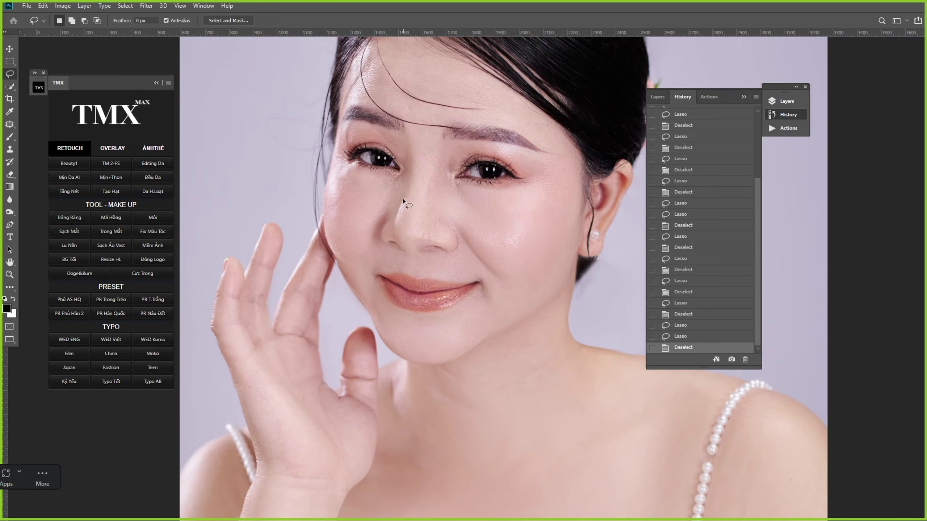
pyautogui.moveTo(415, 200); pyautogui.dragTo(405, 384)
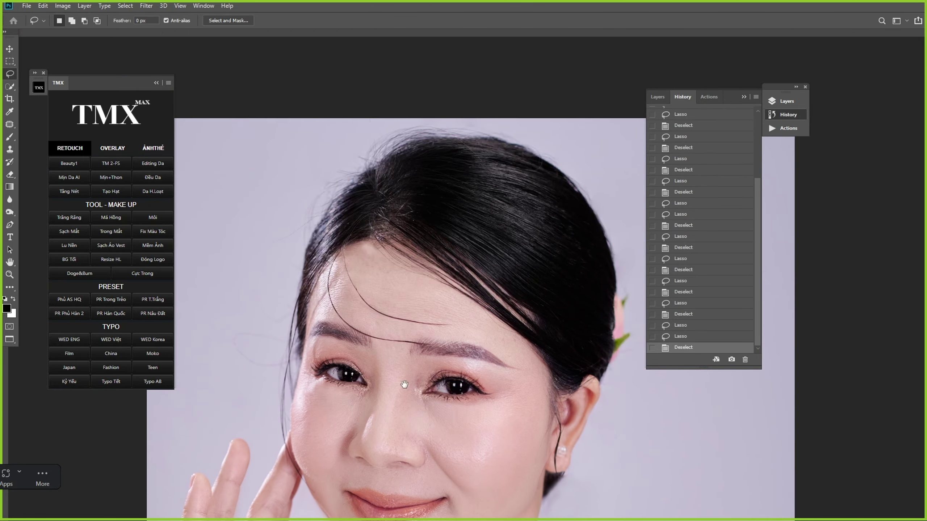
pyautogui.hotkey('ctrl', 'r')
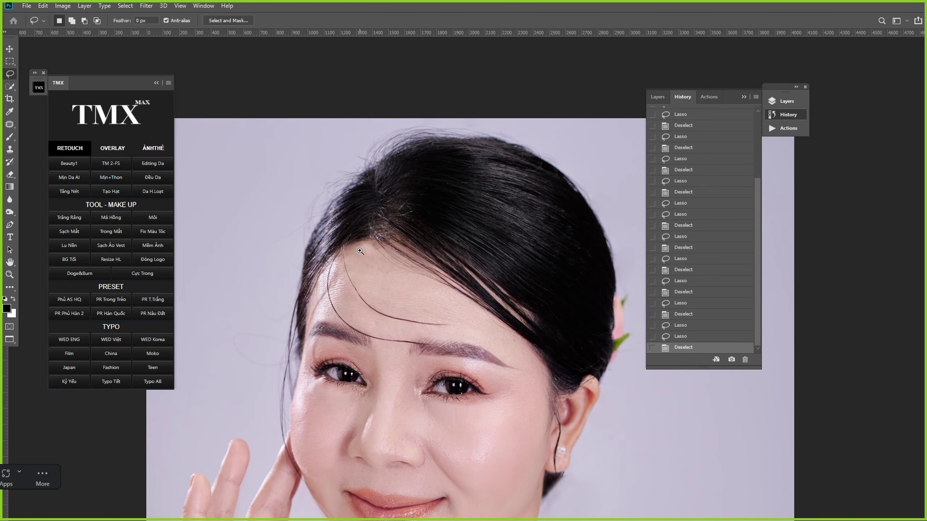
pyautogui.moveTo(358, 253)
pyautogui.mouseDown()
pyautogui.moveTo(417, 284)
pyautogui.moveTo(392, 270)
pyautogui.moveTo(418, 255)
pyautogui.mouseUp()
pyautogui.hotkey('ctrl', '-')
pyautogui.hotkey('ctrl', '-')
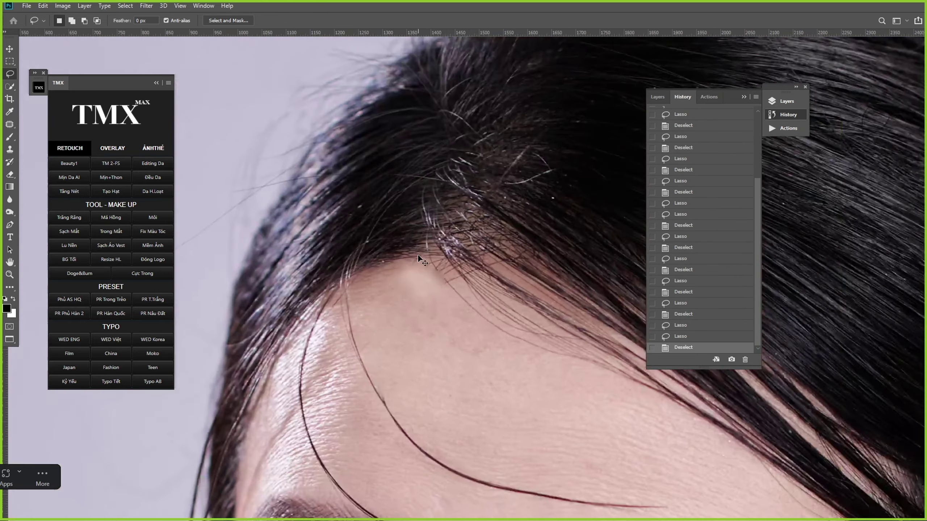
pyautogui.hotkey('ctrl', '+')
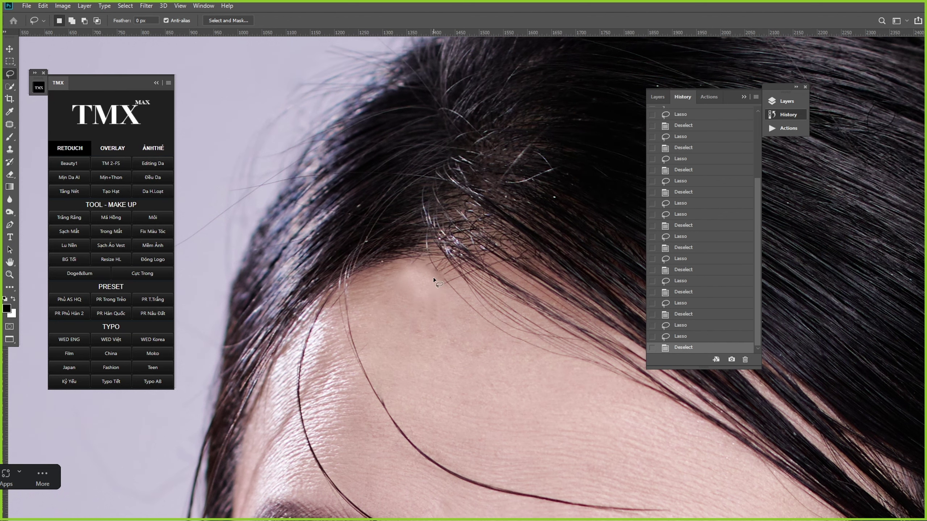
pyautogui.scroll(-3, 434, 283)
pyautogui.scroll(-5, 452, 305)
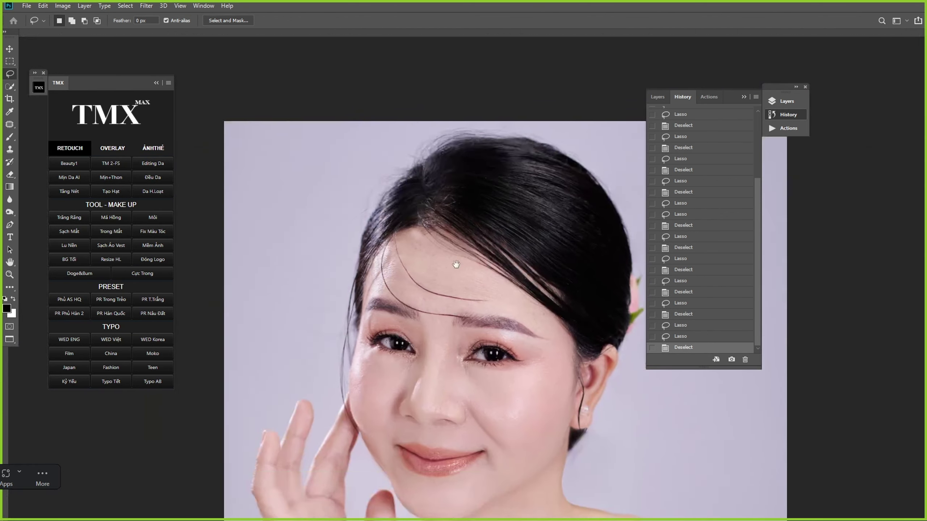
pyautogui.scroll(5, 442, 328)
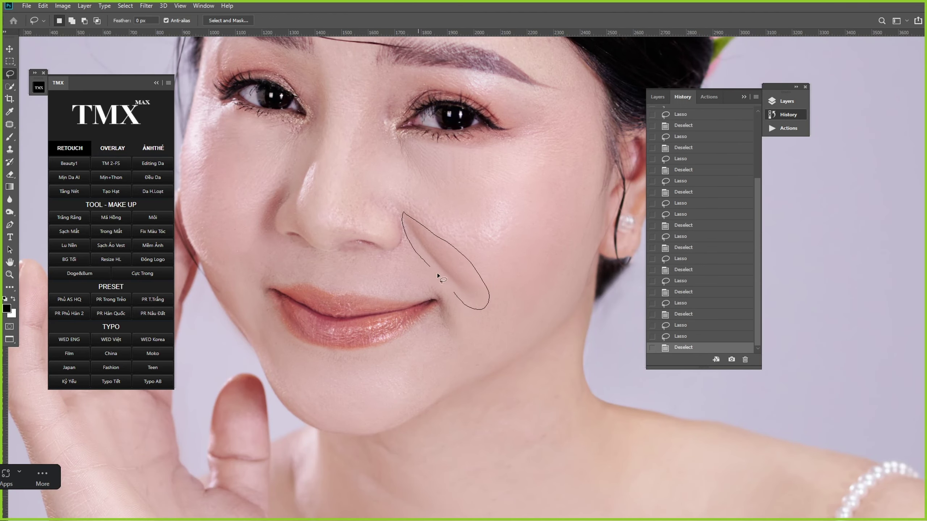
# Step: Outline the smile fold beside the nose and the small area by the mouth corner with the Lasso, clearing each selection
pyautogui.moveTo(438, 272); pyautogui.dragTo(439, 277)
pyautogui.hotkey('ctrl', 'd')
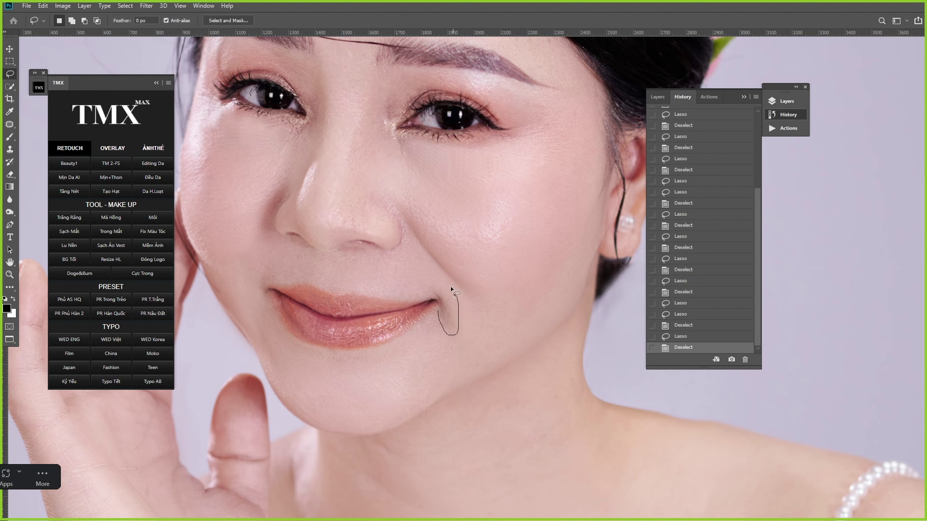
pyautogui.moveTo(443, 309); pyautogui.dragTo(441, 304)
pyautogui.hotkey('ctrl', 'd')
# Step: Outline several shaded patches across the neck below the jaw as one combined Lasso selection, and deselect it
pyautogui.scroll(-5, 396, 246)
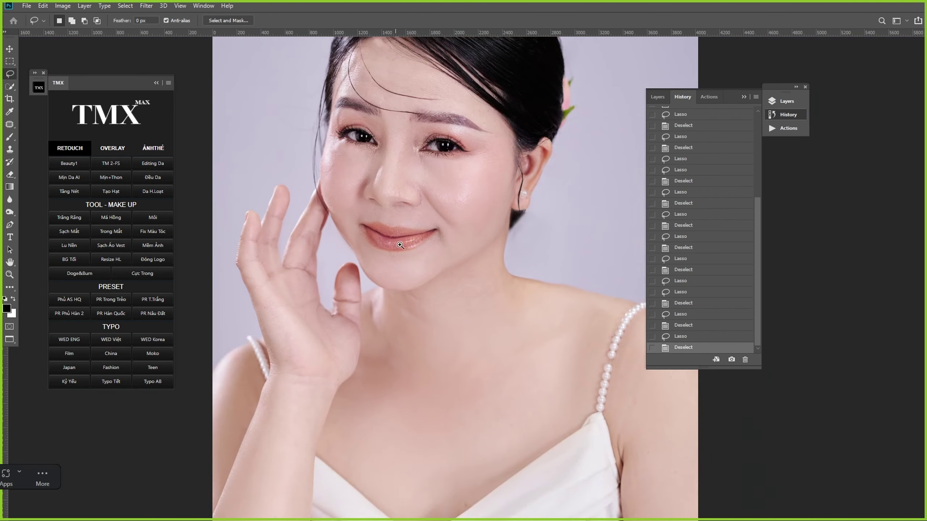
pyautogui.scroll(6, 485, 348)
pyautogui.scroll(-3, 486, 348)
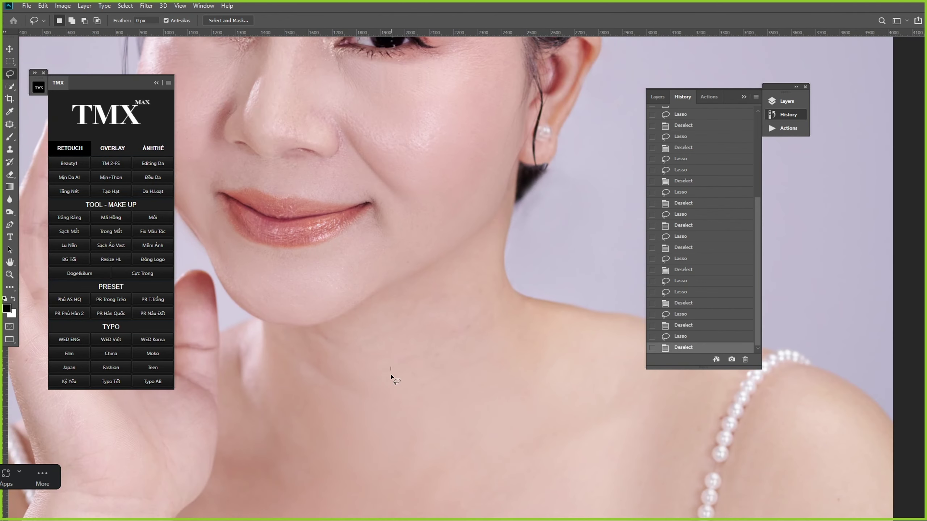
pyautogui.moveTo(493, 308); pyautogui.dragTo(391, 378)
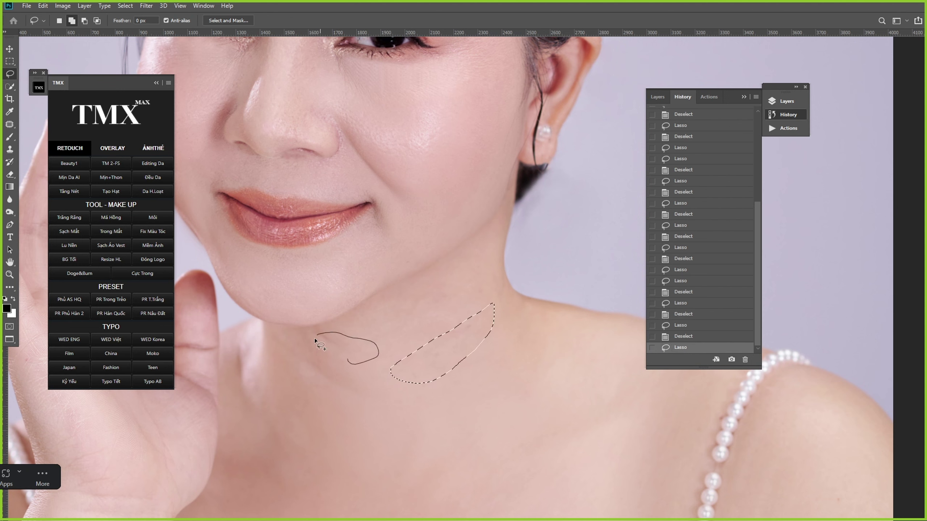
pyautogui.moveTo(315, 339); pyautogui.dragTo(316, 335)
pyautogui.moveTo(329, 400); pyautogui.dragTo(358, 409)
pyautogui.moveTo(264, 345); pyautogui.dragTo(265, 346)
pyautogui.hotkey('ctrl', 'd')
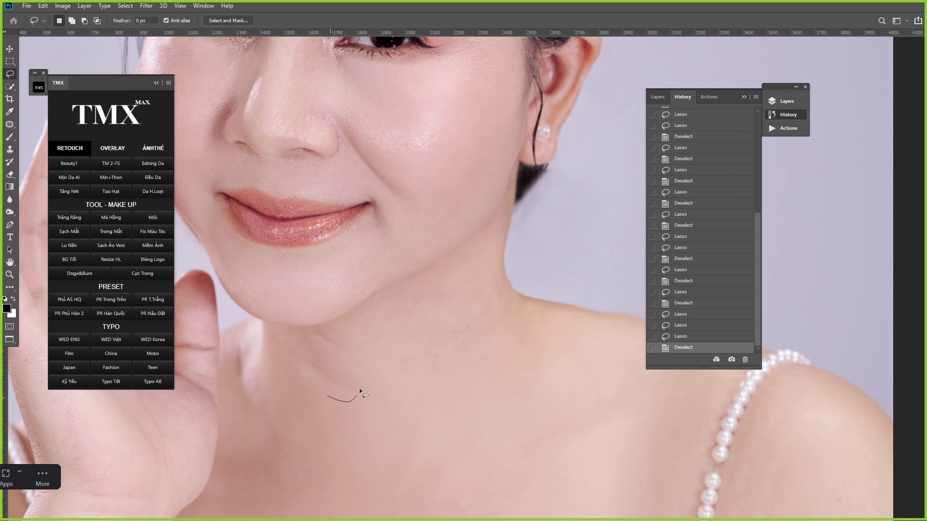
# Step: Outline the neck creases below the chin again with the Lasso, and clear the selection
pyautogui.moveTo(360, 390); pyautogui.dragTo(294, 355)
pyautogui.moveTo(350, 339)
pyautogui.mouseDown()
pyautogui.moveTo(460, 324)
pyautogui.moveTo(394, 373)
pyautogui.mouseUp()
pyautogui.hotkey('ctrl', '-')
pyautogui.hotkey('ctrl', '-')
pyautogui.hotkey('ctrl', 'd')
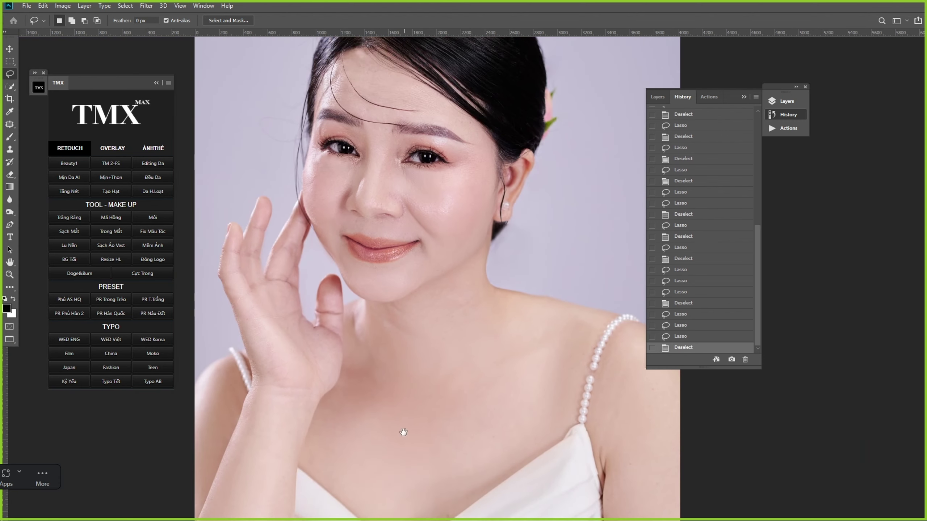
# Step: Outline the wrinkled fabric around the gathered knot of the white dress with the Lasso, and clear the selections
pyautogui.moveTo(392, 508)
pyautogui.mouseDown()
pyautogui.moveTo(381, 365)
pyautogui.moveTo(366, 306)
pyautogui.mouseUp()
pyautogui.moveTo(395, 363)
pyautogui.mouseDown()
pyautogui.moveTo(375, 390)
pyautogui.moveTo(407, 364)
pyautogui.moveTo(387, 349)
pyautogui.mouseUp()
pyautogui.moveTo(449, 375); pyautogui.dragTo(408, 397)
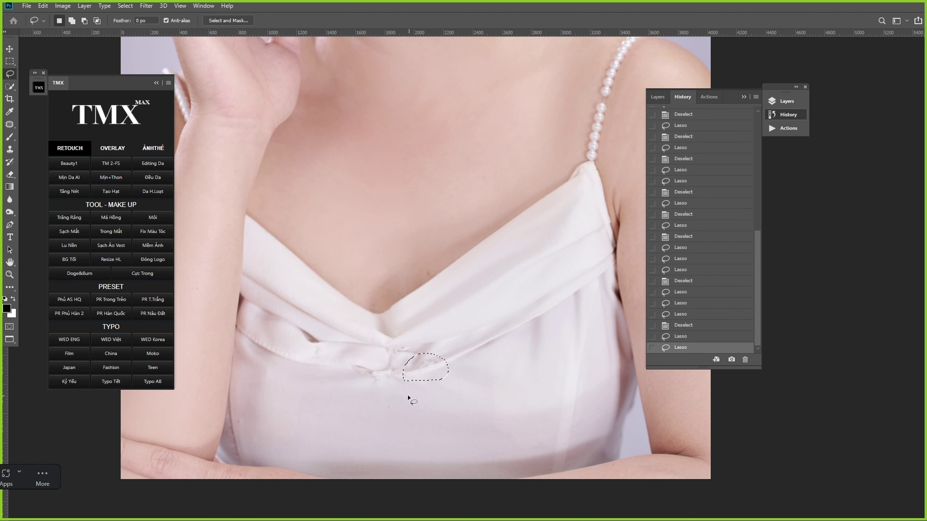
pyautogui.hotkey('ctrl', 'd')
pyautogui.click(365, 379)
pyautogui.moveTo(438, 349); pyautogui.dragTo(379, 362)
pyautogui.moveTo(336, 371)
pyautogui.mouseDown()
pyautogui.moveTo(354, 390)
pyautogui.moveTo(310, 342)
pyautogui.mouseUp()
pyautogui.moveTo(423, 331); pyautogui.dragTo(399, 304)
pyautogui.moveTo(517, 352)
pyautogui.mouseDown()
pyautogui.moveTo(429, 365)
pyautogui.moveTo(420, 336)
pyautogui.moveTo(425, 361)
pyautogui.mouseUp()
pyautogui.hotkey('ctrl', 'd')
# Step: Outline the dark fold beside the dress's gathered band with the Lasso, and deselect it
pyautogui.hscroll(-5, 425, 361)
pyautogui.hotkey('ctrl', 'd')
pyautogui.moveTo(281, 279); pyautogui.dragTo(284, 282)
pyautogui.hotkey('ctrl', 'd')
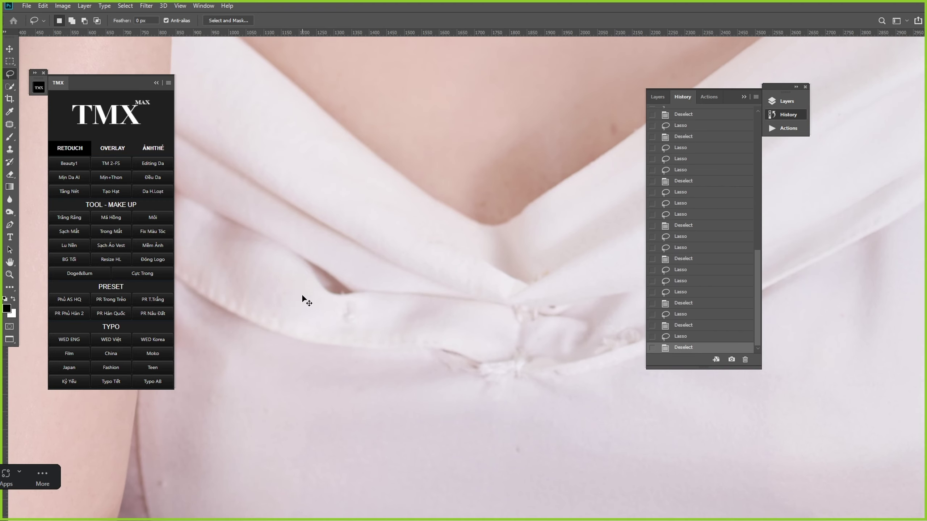
# Step: Outline the shaded chest skin along the dress neckline with the Lasso, and deselect it
pyautogui.scroll(-3, 301, 294)
pyautogui.scroll(2, 434, 256)
pyautogui.moveTo(469, 284); pyautogui.dragTo(468, 288)
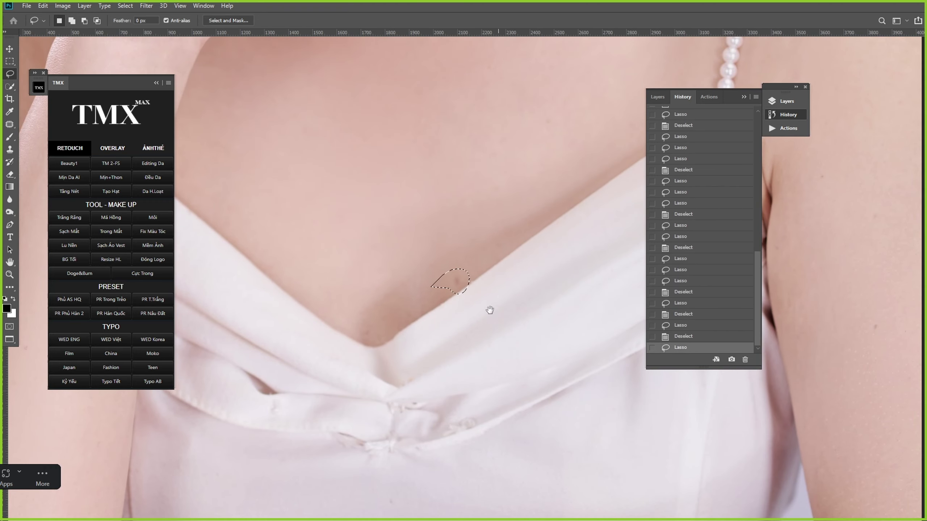
pyautogui.scroll(4, 378, 320)
pyautogui.hotkey('ctrl', 'd')
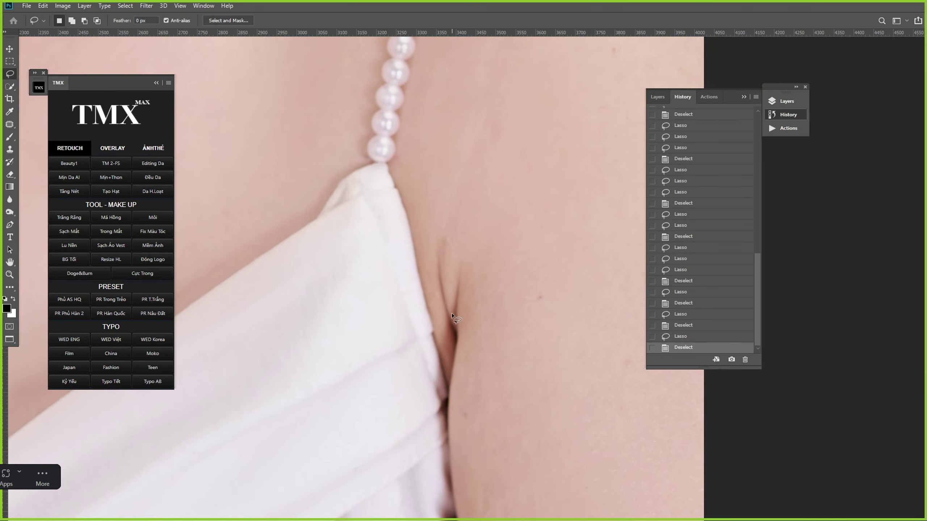
# Step: Outline the armpit creases and the area beside the dress edge with the Lasso, clearing each selection
pyautogui.moveTo(454, 202); pyautogui.dragTo(456, 200)
pyautogui.moveTo(513, 319); pyautogui.dragTo(503, 323)
pyautogui.hotkey('ctrl', 'd')
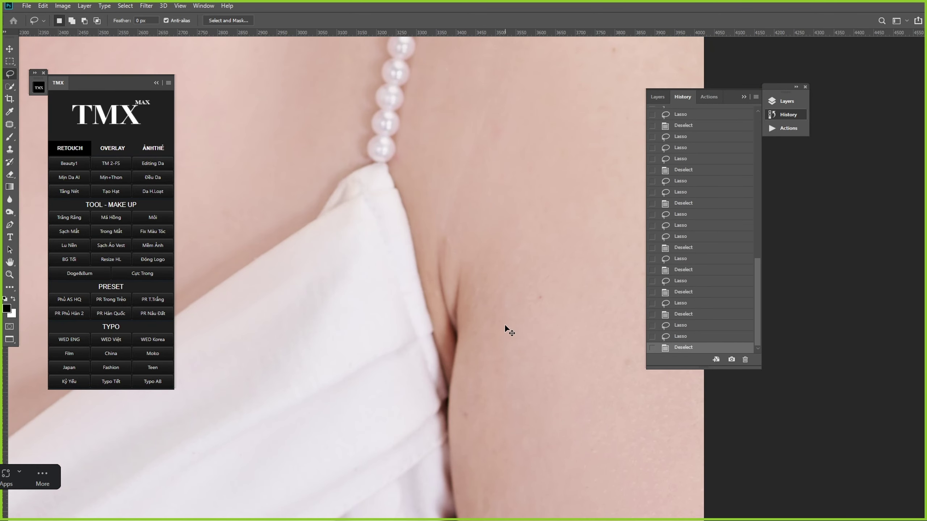
pyautogui.scroll(-4, 504, 324)
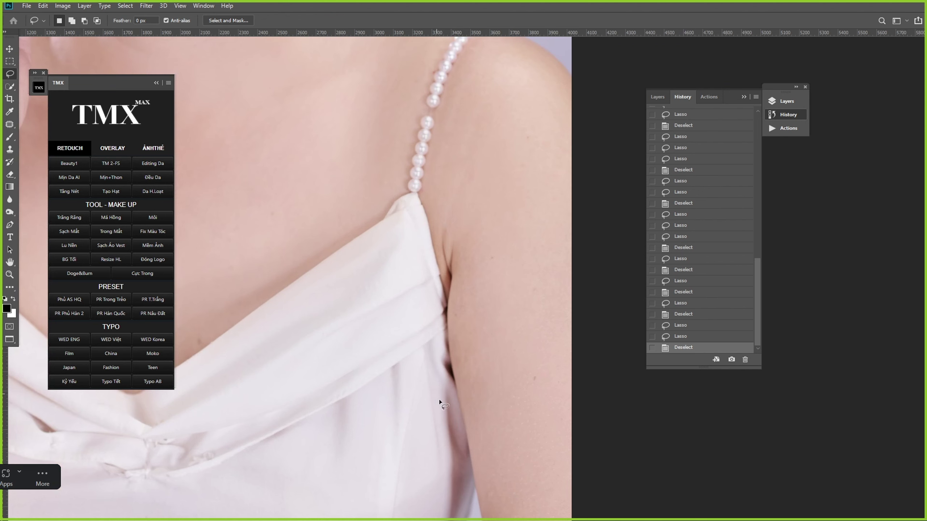
pyautogui.moveTo(481, 274)
pyautogui.mouseDown()
pyautogui.moveTo(447, 409)
pyautogui.moveTo(420, 335)
pyautogui.mouseUp()
pyautogui.hotkey('ctrl', 'd')
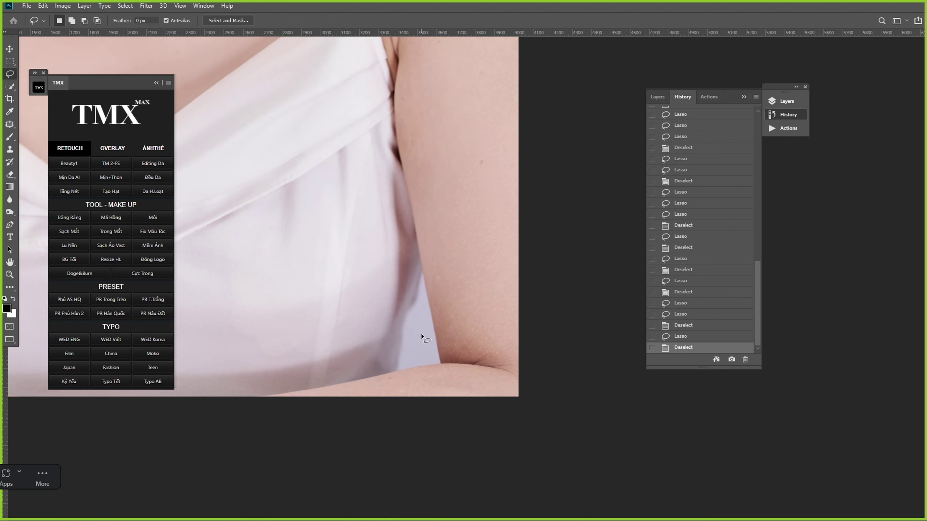
# Step: Outline the elbow crease and lower upper arm at the photo's edge with the Lasso, and deselect it
pyautogui.moveTo(444, 368); pyautogui.dragTo(470, 384)
pyautogui.scroll(2, 471, 383)
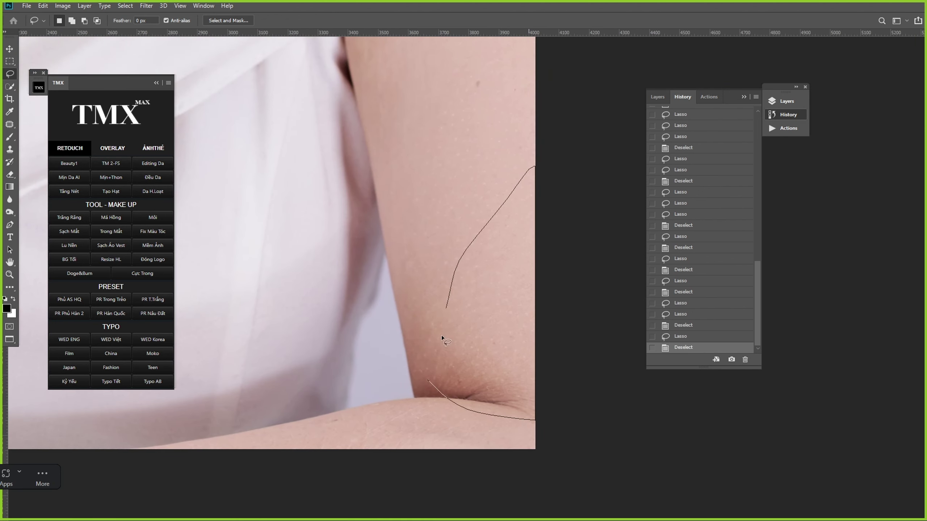
pyautogui.moveTo(442, 338); pyautogui.dragTo(429, 380)
pyautogui.hotkey('ctrl', 'd')
# Step: Examine the lower dress, raised wrist and hand, and face up close, and view the whole portrait
pyautogui.moveTo(338, 416)
pyautogui.mouseDown()
pyautogui.moveTo(447, 335)
pyautogui.moveTo(635, 321)
pyautogui.mouseUp()
pyautogui.moveTo(335, 360)
pyautogui.mouseDown()
pyautogui.moveTo(540, 356)
pyautogui.moveTo(637, 378)
pyautogui.mouseUp()
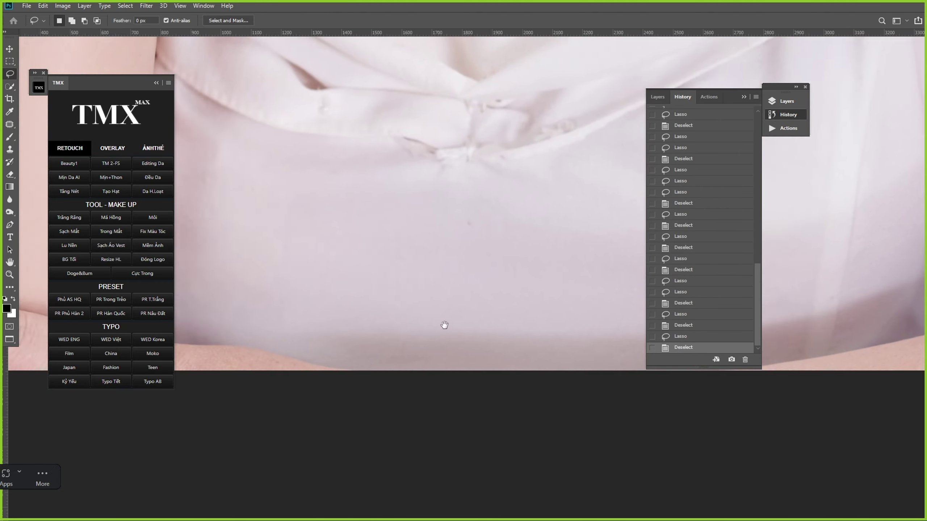
pyautogui.moveTo(444, 325); pyautogui.dragTo(377, 376)
pyautogui.moveTo(205, 337); pyautogui.dragTo(375, 331)
pyautogui.moveTo(386, 136); pyautogui.dragTo(428, 322)
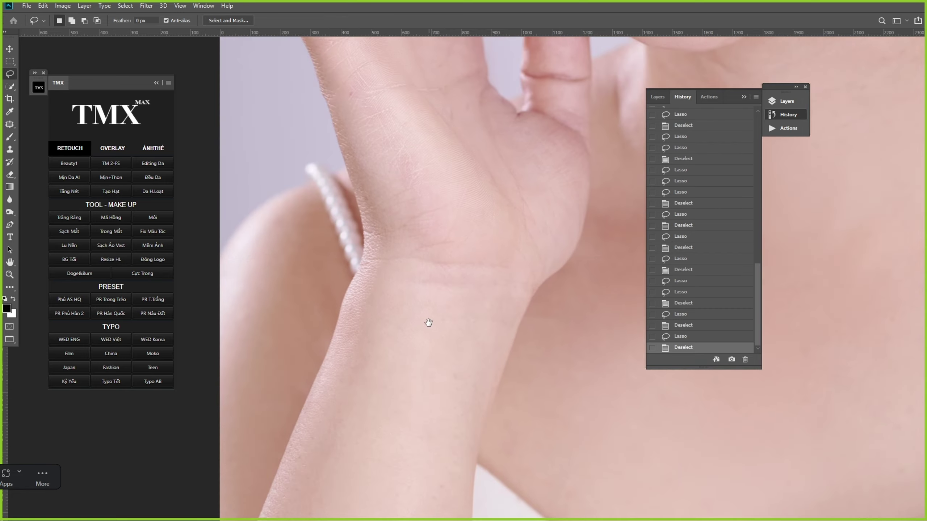
pyautogui.moveTo(441, 198); pyautogui.dragTo(404, 413)
pyautogui.moveTo(472, 237); pyautogui.dragTo(470, 387)
pyautogui.moveTo(635, 270)
pyautogui.mouseDown()
pyautogui.moveTo(467, 271)
pyautogui.moveTo(430, 330)
pyautogui.mouseUp()
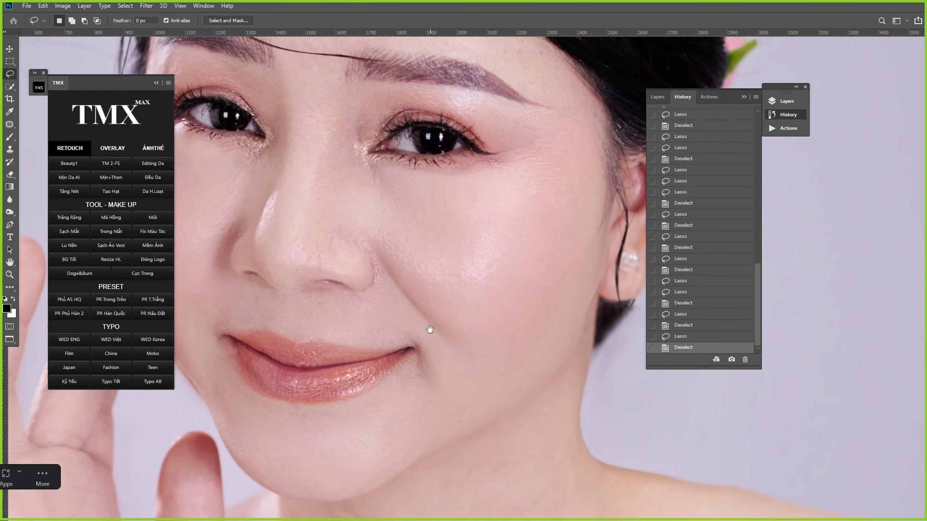
pyautogui.hotkey('ctrl', '0')
pyautogui.hotkey('ctrl', '-')
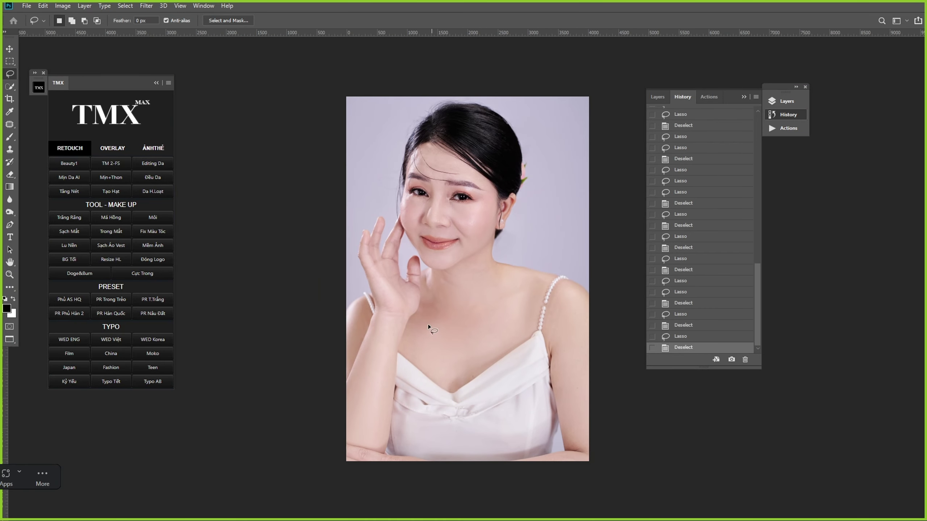
# Step: Select the whole portrait with the Rectangular Marquee and open it in the Liquify filter
pyautogui.press('m')
pyautogui.moveTo(317, 86)
pyautogui.mouseDown()
pyautogui.moveTo(686, 465)
pyautogui.moveTo(775, 507)
pyautogui.mouseUp()
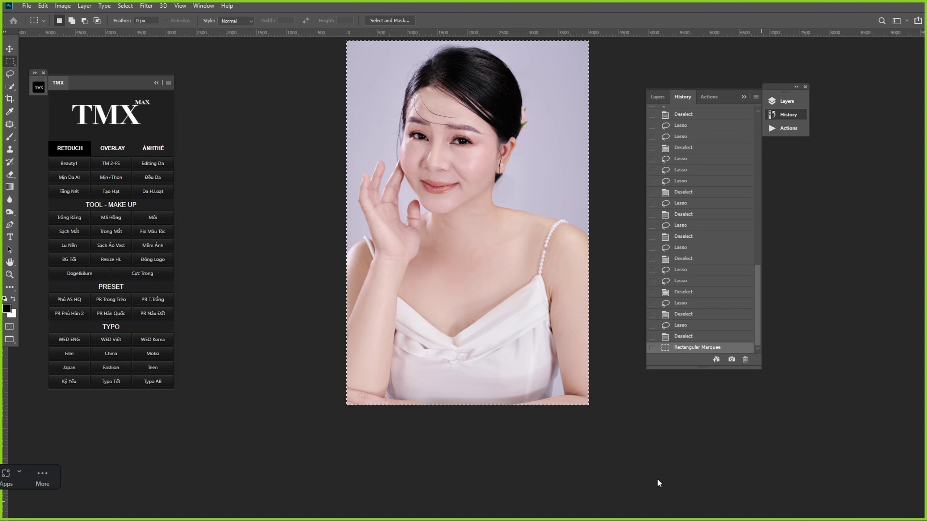
pyautogui.hotkey('ctrl', 'shift', 'x')
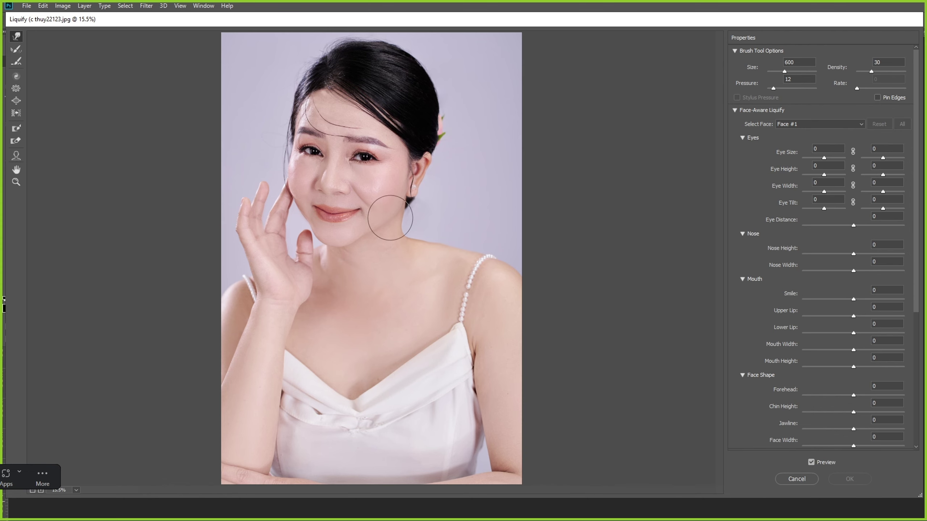
# Step: Reshape the neck contour below the visible ear with the Forward Warp tool, adjusting the brush size to 800
pyautogui.keyDown('ctrl'); pyautogui.click(340, 356); pyautogui.keyUp('ctrl')
pyautogui.moveTo(397, 294); pyautogui.dragTo(414, 317)
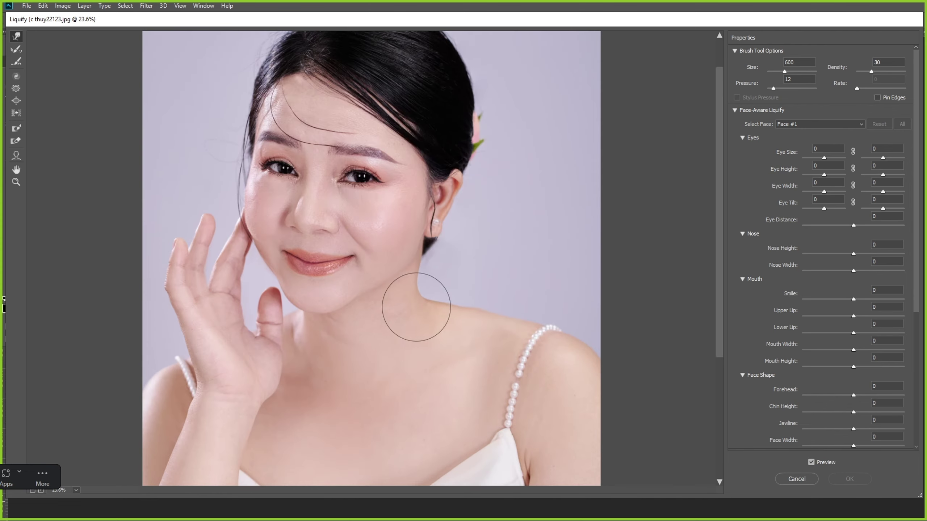
pyautogui.press(']')
pyautogui.press(']')
pyautogui.press(']')
pyautogui.press(']')
pyautogui.scroll(1, 452, 299)
pyautogui.press('[')
pyautogui.press('[')
pyautogui.press('[')
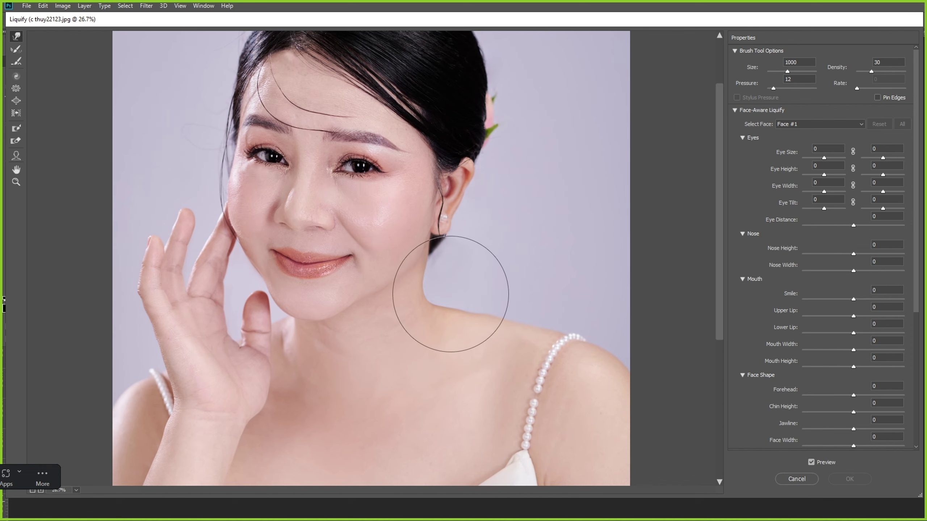
pyautogui.moveTo(441, 262); pyautogui.dragTo(459, 265)
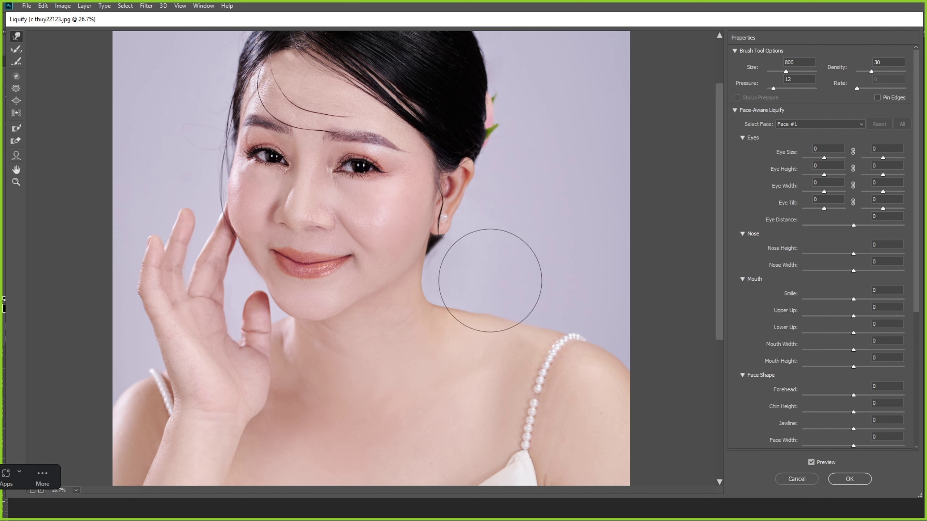
# Step: Enlarge the warp brush to 1000 and push down the shoulder slope between the neck and the pearl strap
pyautogui.press(']')
pyautogui.scroll(-1, 481, 282)
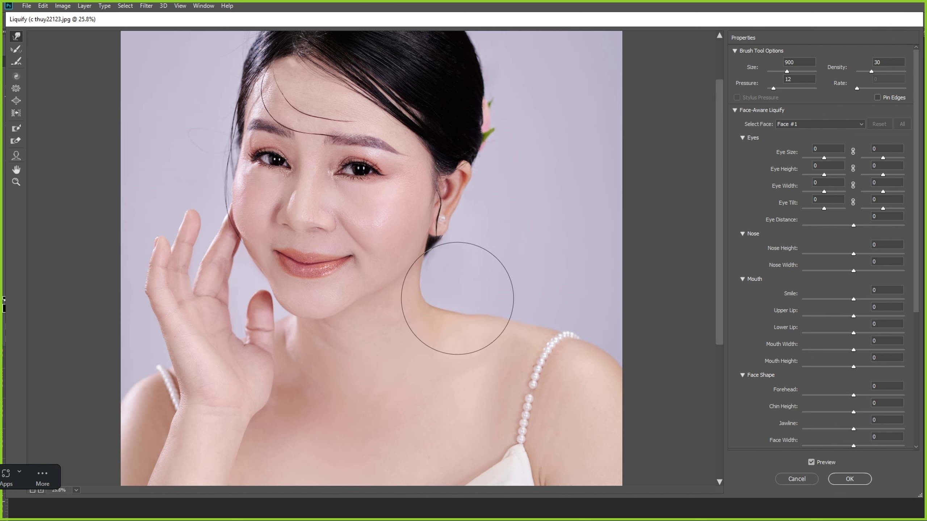
pyautogui.press(']')
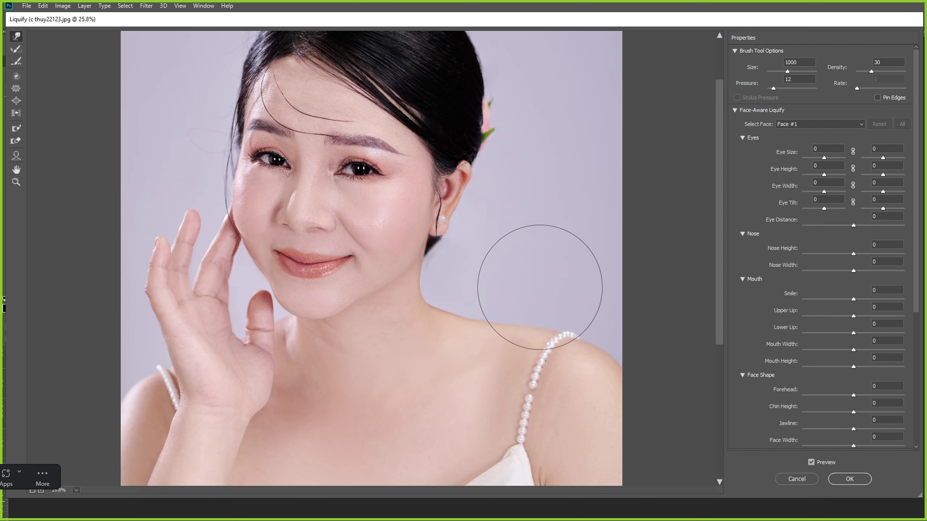
pyautogui.moveTo(556, 281)
pyautogui.mouseDown()
pyautogui.moveTo(560, 314)
pyautogui.moveTo(531, 306)
pyautogui.mouseUp()
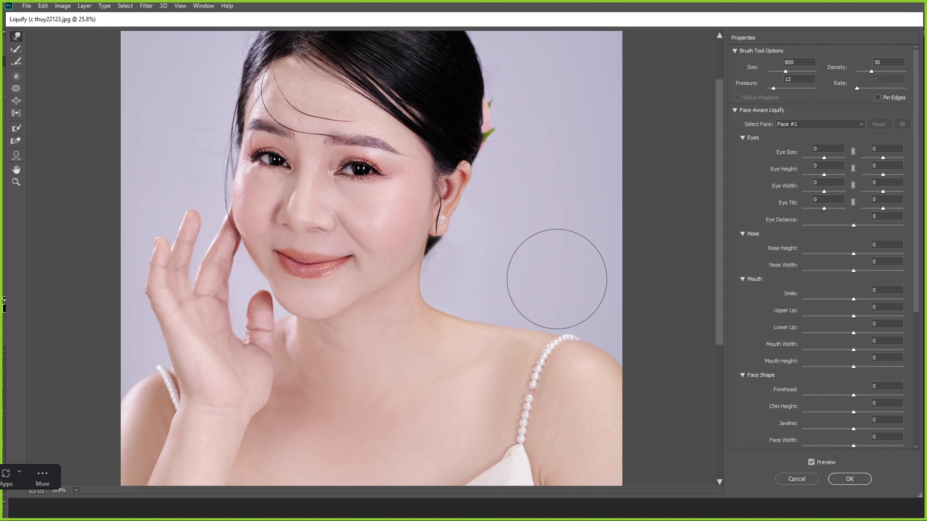
# Step: Lower and smooth the shoulder line around the pearl strap with warp brush sizes from 800 to 1000
pyautogui.scroll(-1, 516, 305)
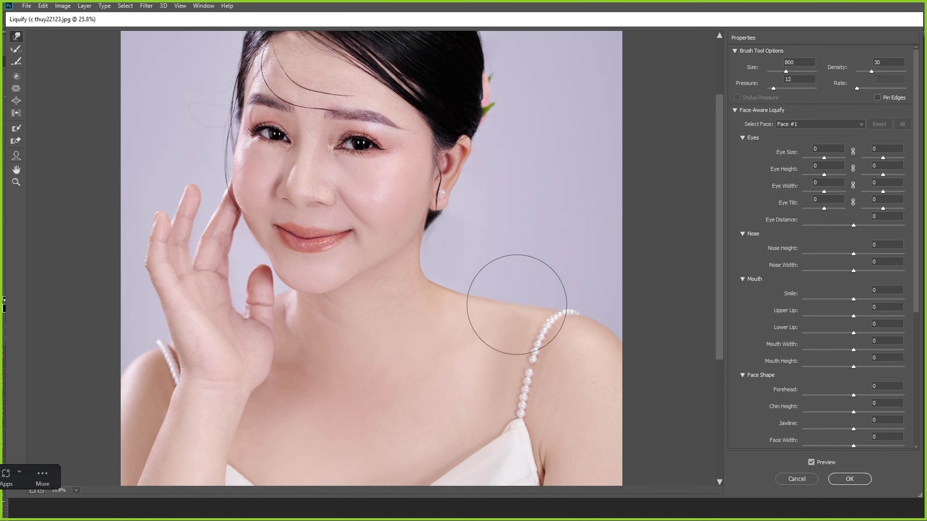
pyautogui.moveTo(588, 275); pyautogui.dragTo(588, 298)
pyautogui.moveTo(555, 269); pyautogui.dragTo(555, 294)
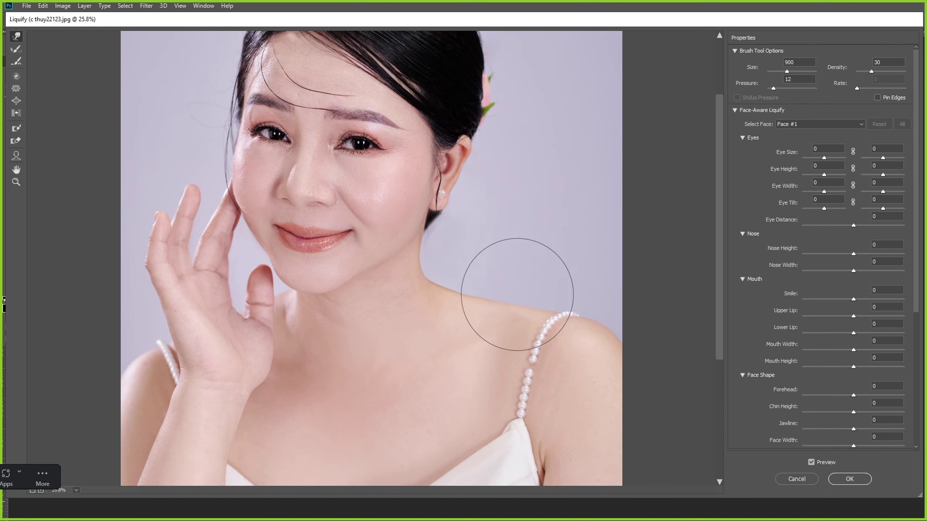
pyautogui.moveTo(507, 273); pyautogui.dragTo(502, 295)
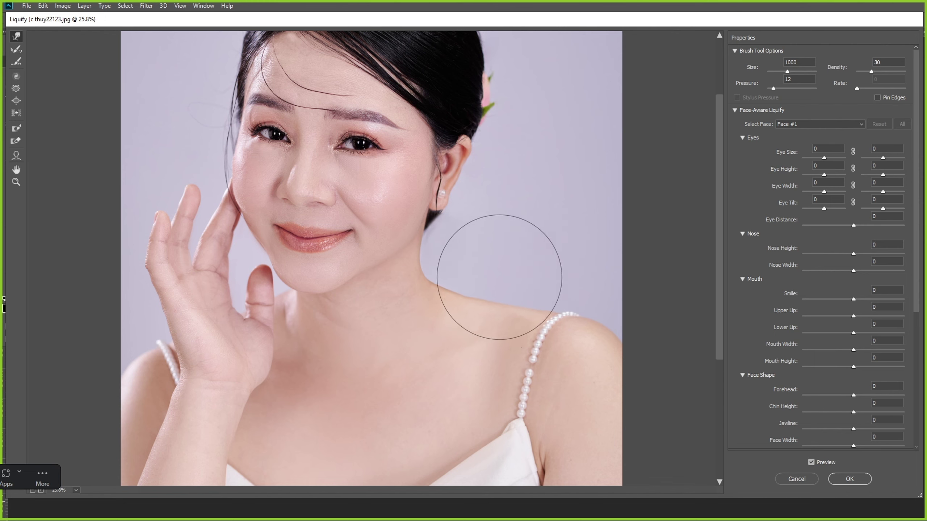
pyautogui.moveTo(475, 320); pyautogui.dragTo(475, 309)
# Step: Refine the curve from neck to shoulder with the warp brush at sizes from 700 to 900
pyautogui.press('[')
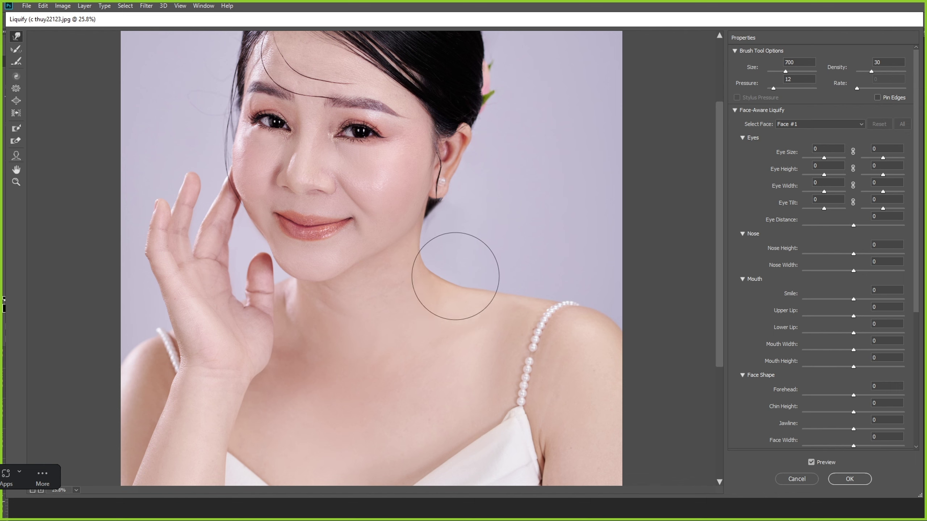
pyautogui.scroll(-5, 480, 285)
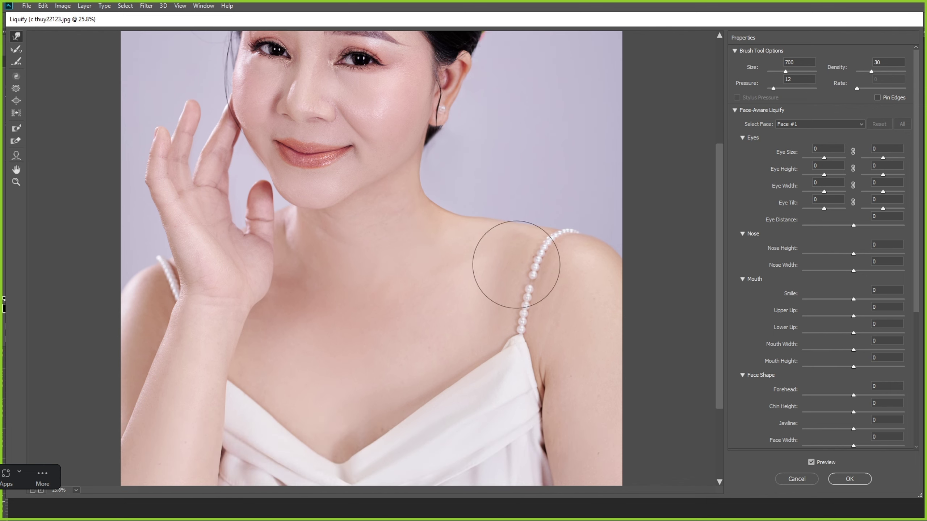
pyautogui.press(']')
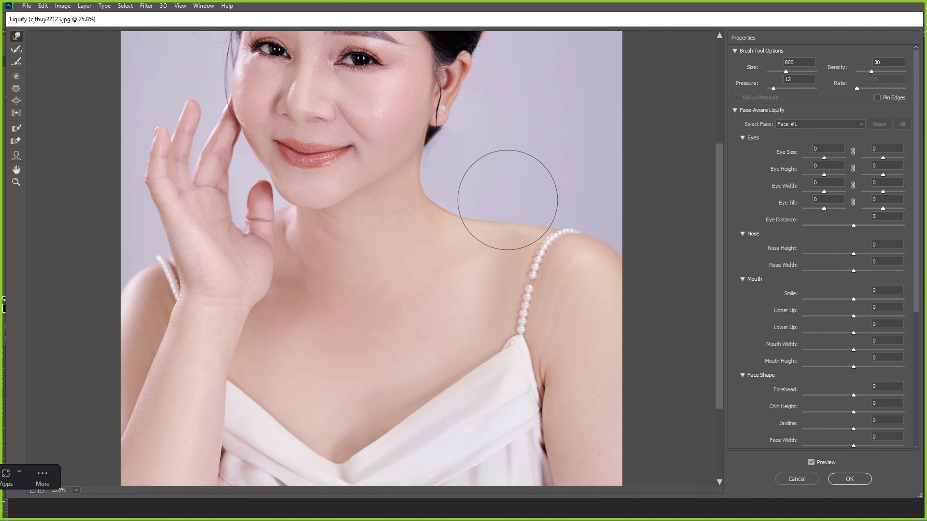
pyautogui.press(']')
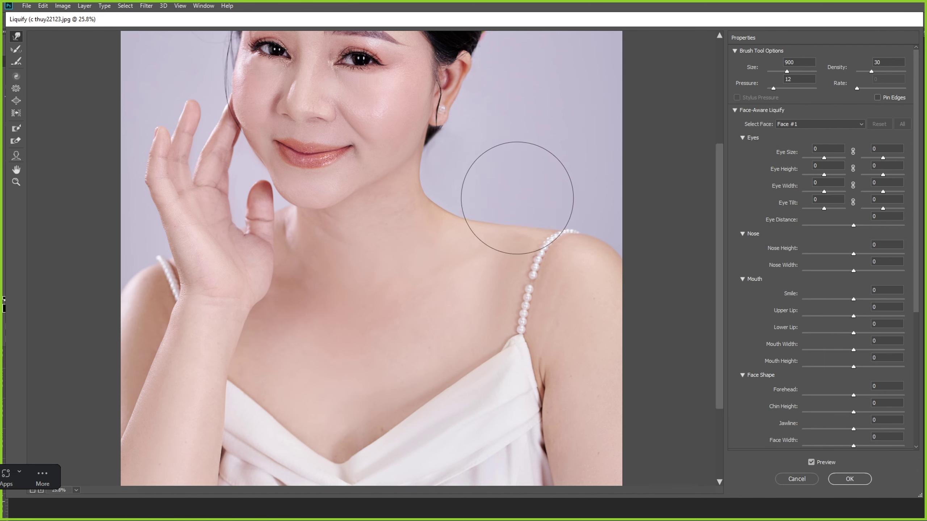
# Step: Enlarge the warp brush to 1300 for the outer upper arm on the visible ear's side
pyautogui.scroll(-3, 525, 210)
pyautogui.press(']')
pyautogui.press(']')
pyautogui.press(']')
pyautogui.press(']')
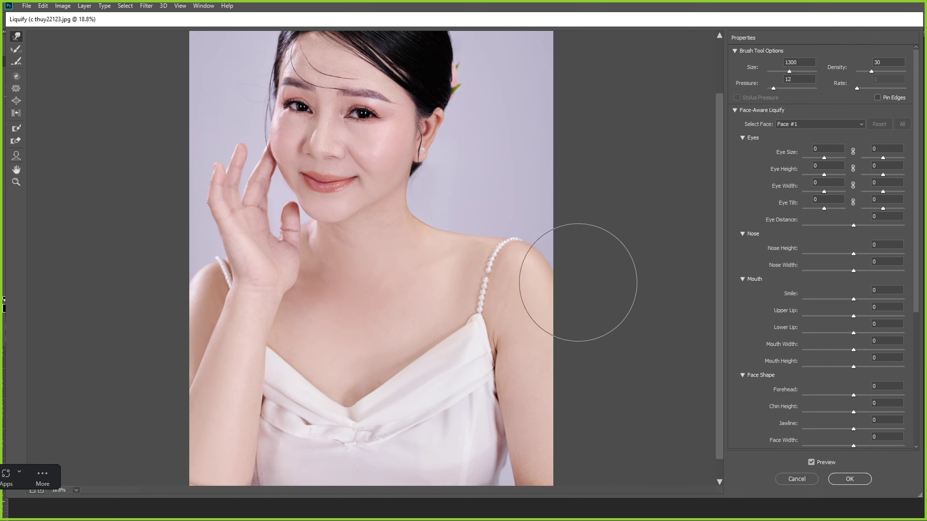
# Step: Reduce the warp brush to 1000 for the shoulder behind the raised hand
pyautogui.press('[')
pyautogui.press('[')
pyautogui.press('[')
pyautogui.press('[')
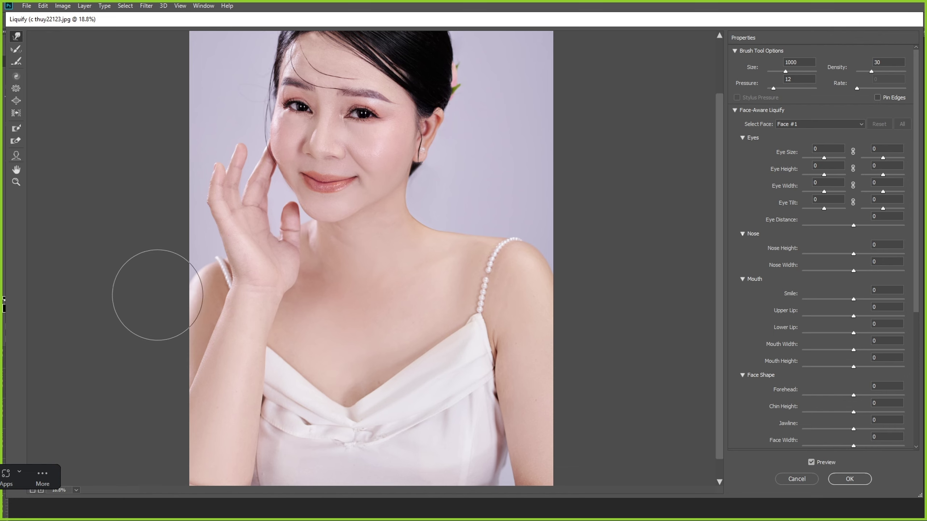
# Step: Shape the outer shoulder and upper arm behind the raised hand with warp brush sizes of 1200 and 1300
pyautogui.press(']')
pyautogui.press(']')
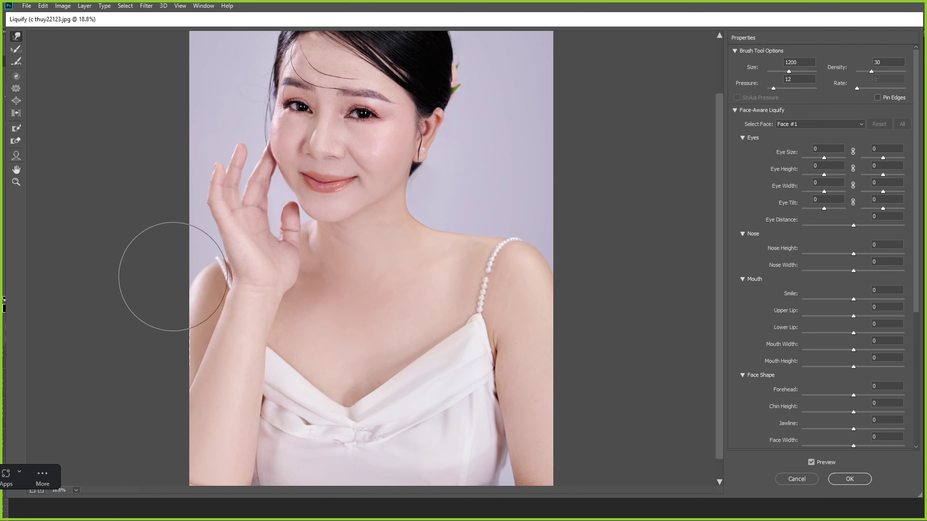
pyautogui.scroll(-1, 176, 290)
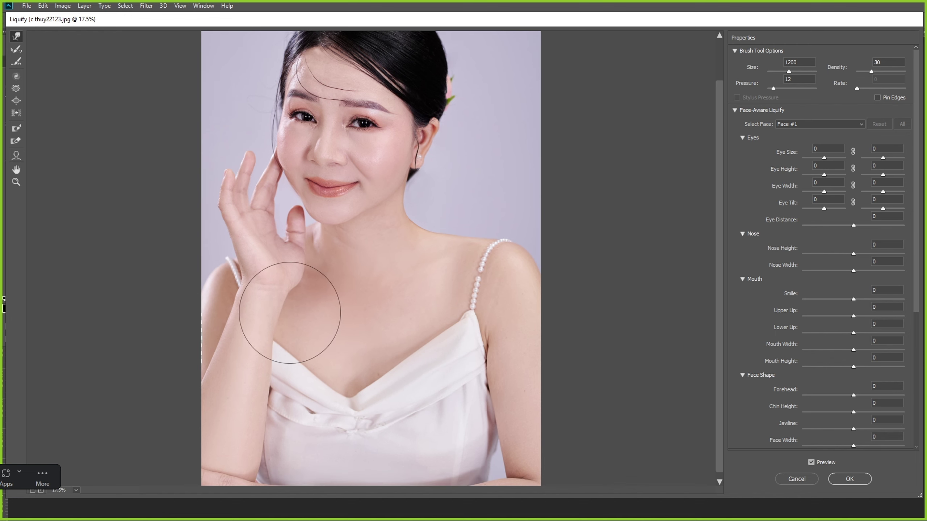
pyautogui.press(']')
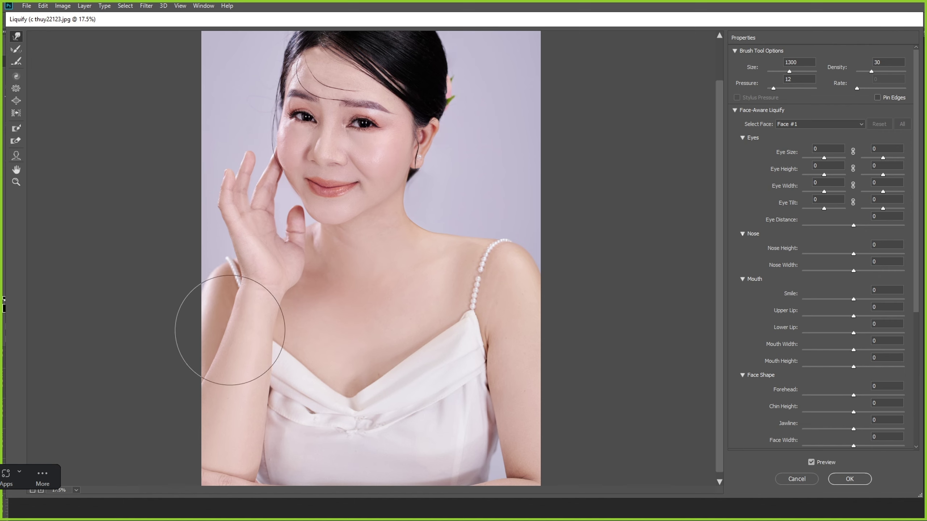
# Step: Refine the raised forearm and the neighbouring dress and chest area with warp brush sizes from 1400 to 1600
pyautogui.press(']')
pyautogui.press(']')
pyautogui.press(']')
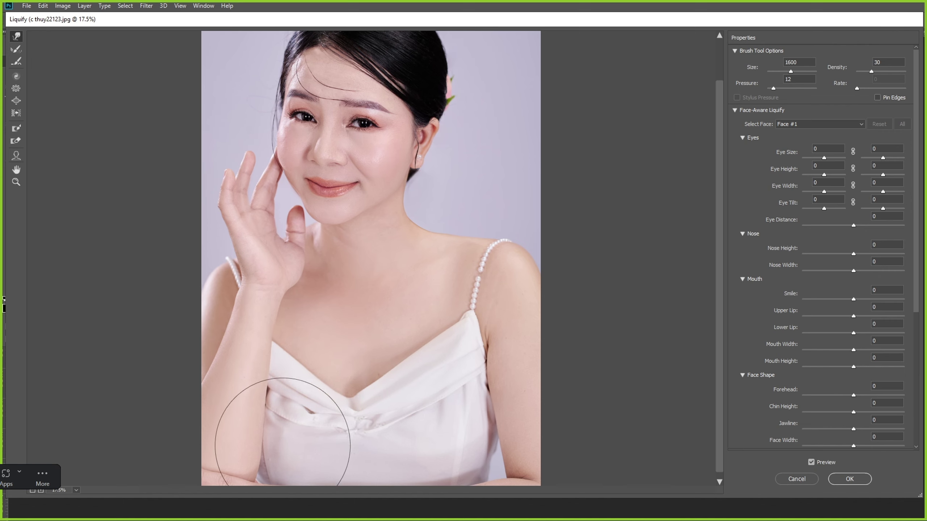
pyautogui.moveTo(282, 446); pyautogui.dragTo(260, 459)
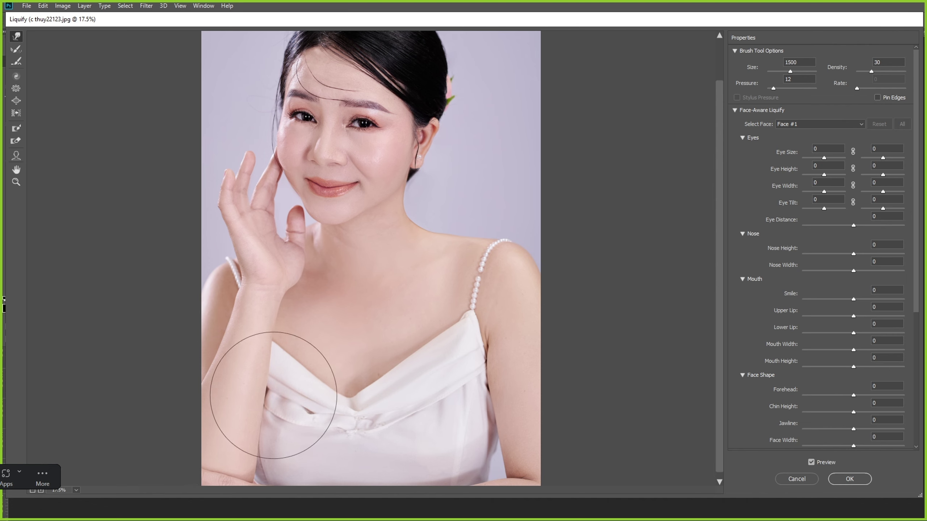
pyautogui.press('[')
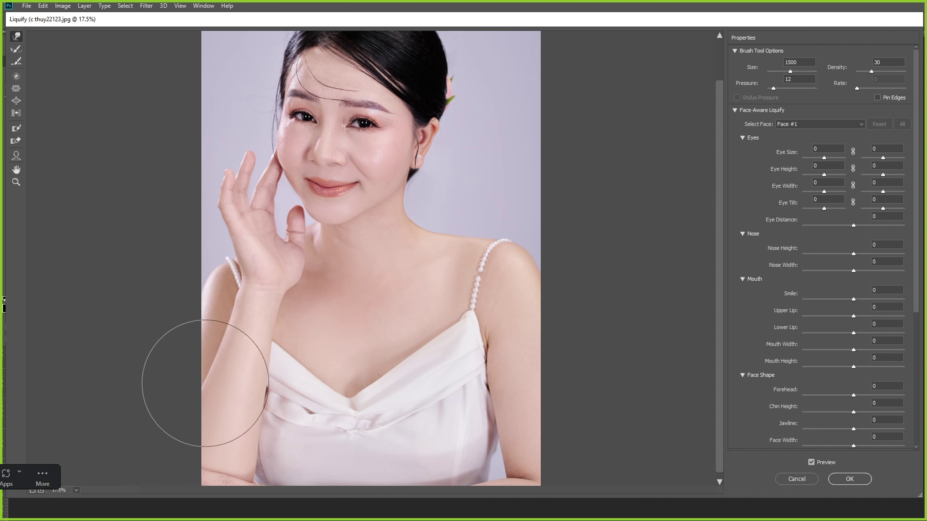
pyautogui.press('[')
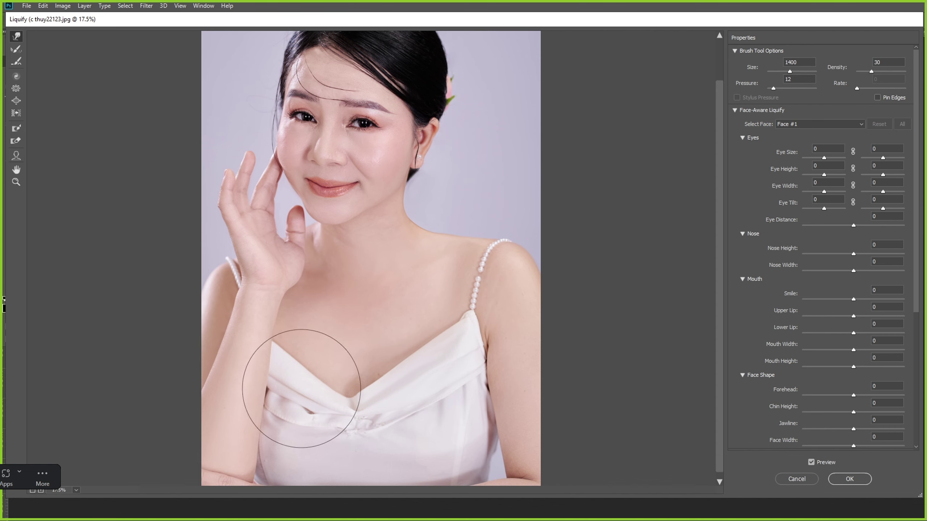
pyautogui.moveTo(368, 364); pyautogui.dragTo(371, 355)
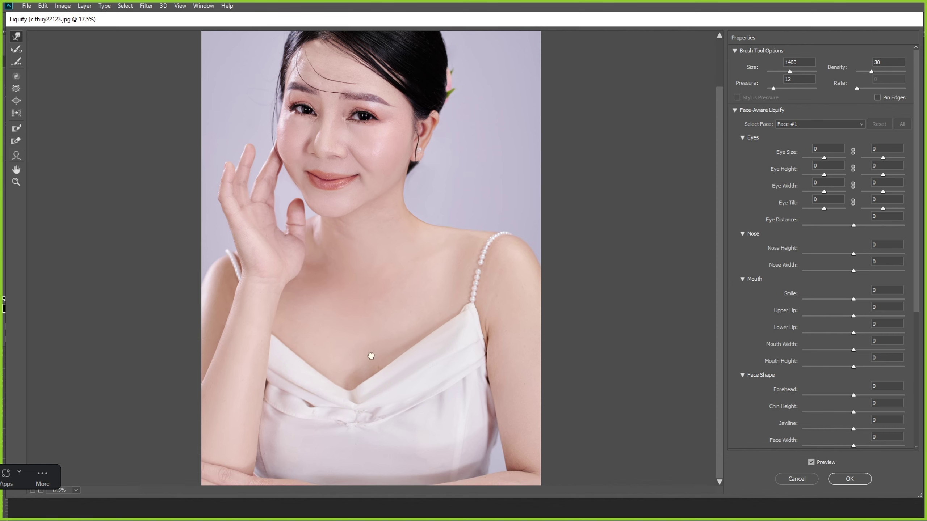
pyautogui.press(']')
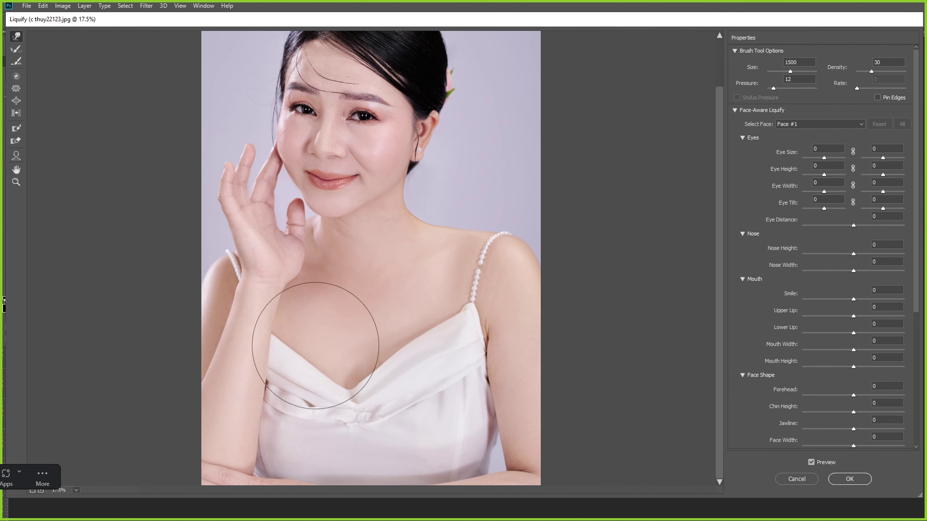
# Step: Slim the upper arm on the visible ear's side with the warp brush at sizes from 1200 down to 1000
pyautogui.hotkey('ctrl', '-')
pyautogui.press('[')
pyautogui.press('[')
pyautogui.press('[')
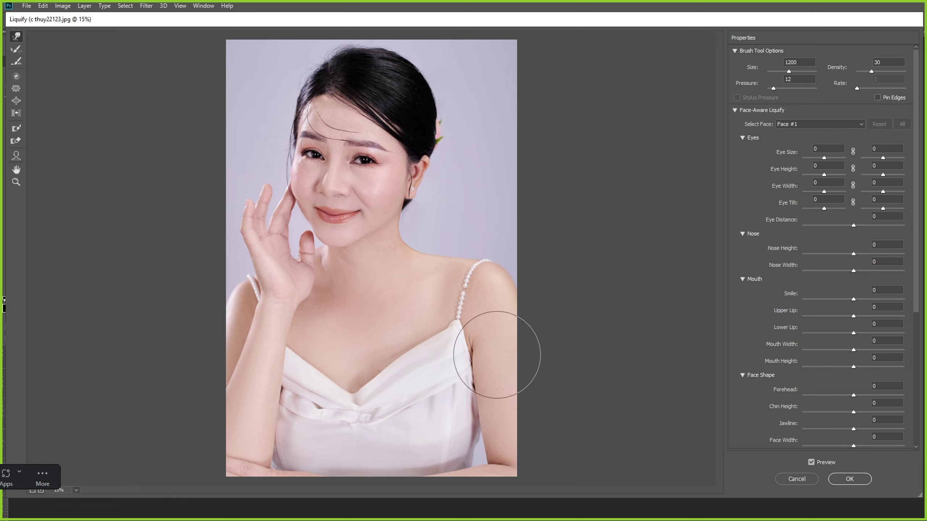
pyautogui.press('[')
pyautogui.press('[')
pyautogui.moveTo(491, 345); pyautogui.dragTo(466, 340)
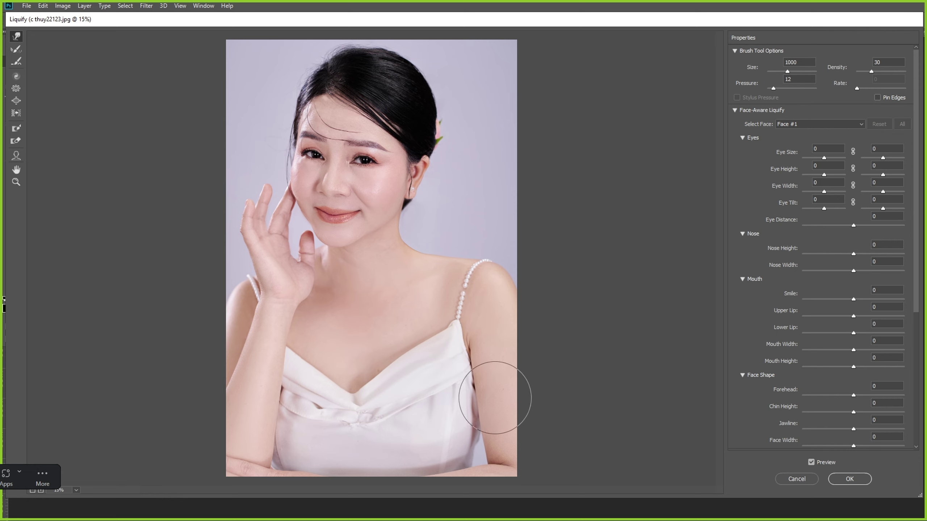
pyautogui.press(']')
pyautogui.moveTo(493, 398); pyautogui.dragTo(479, 383)
pyautogui.scroll(-1, 482, 447)
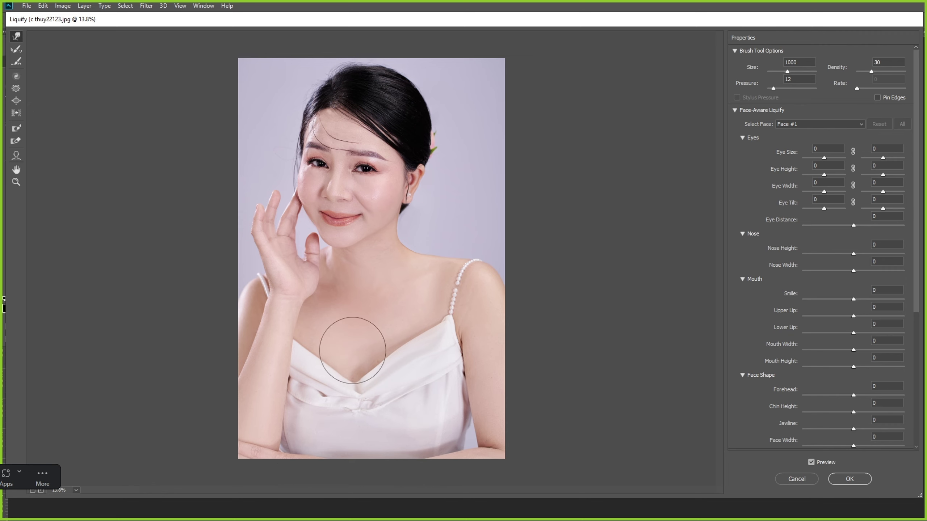
# Step: Reduce the warp brush to 500 for refining the cheeks and nose
pyautogui.scroll(1, 382, 285)
pyautogui.scroll(4, 409, 236)
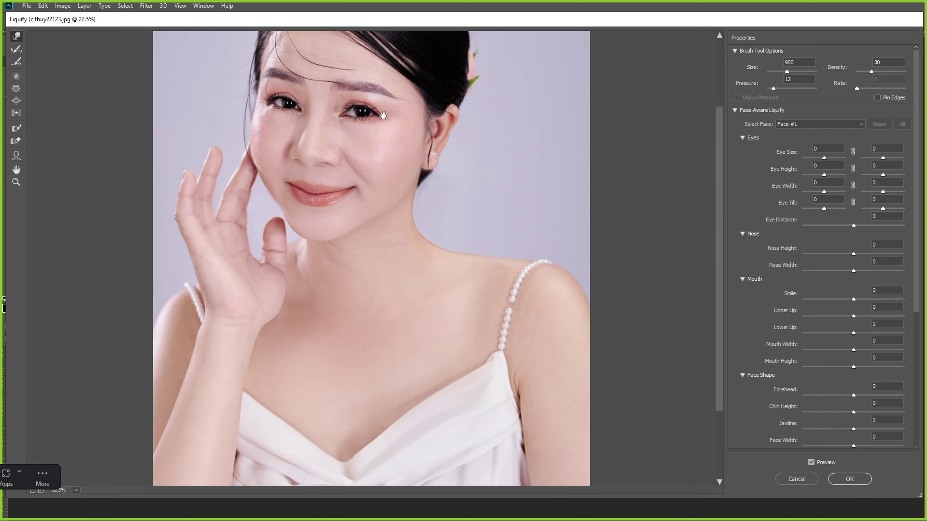
pyautogui.press('[')
pyautogui.press(']')
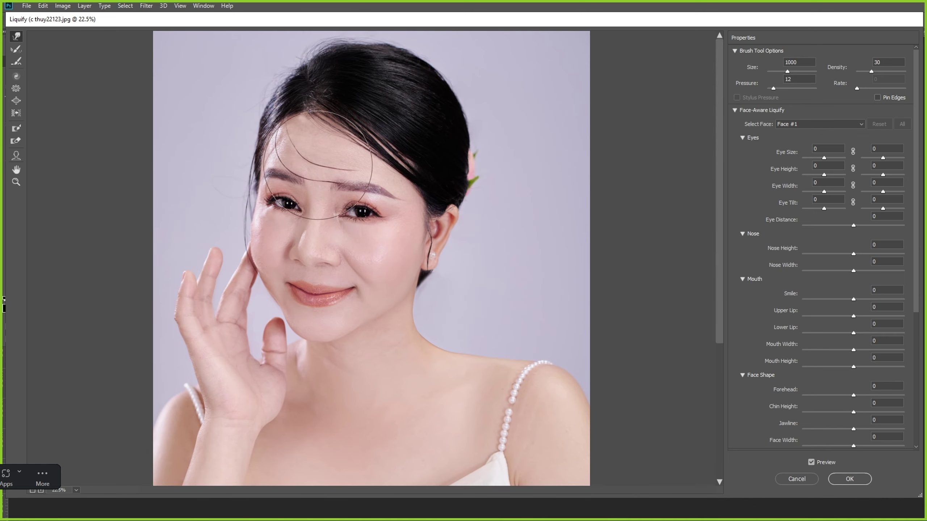
pyautogui.scroll(1, 369, 226)
pyautogui.scroll(5, 369, 227)
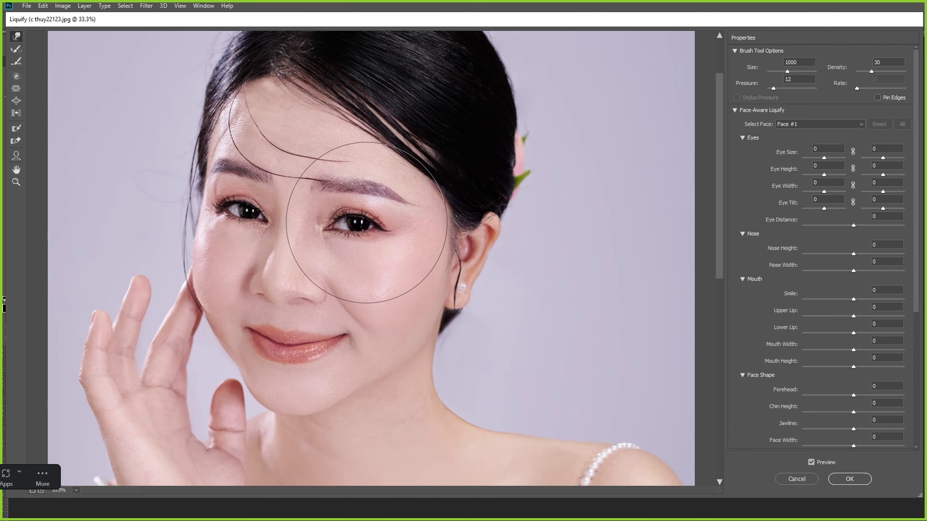
pyautogui.press('[')
pyautogui.press('[')
pyautogui.press('[')
pyautogui.press('[')
pyautogui.press('[')
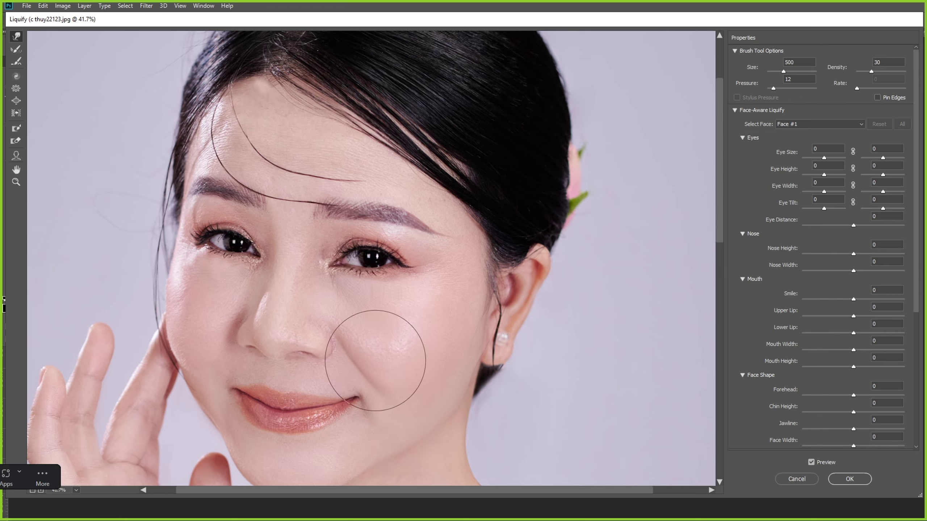
pyautogui.moveTo(275, 300); pyautogui.dragTo(279, 325)
pyautogui.press('[')
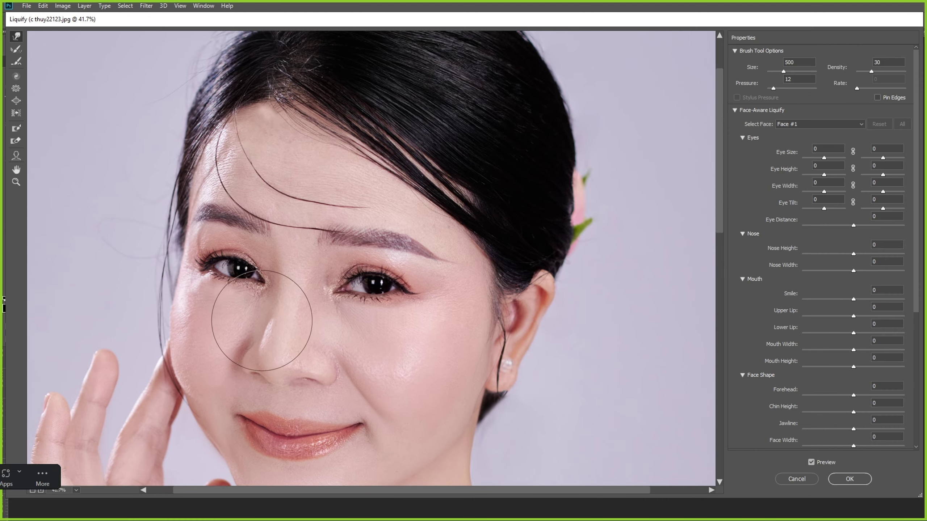
# Step: Adjust the upper eyelids of both eyes with small warp brush sizes of 250 and 300
pyautogui.press('[')
pyautogui.scroll(3, 247, 267)
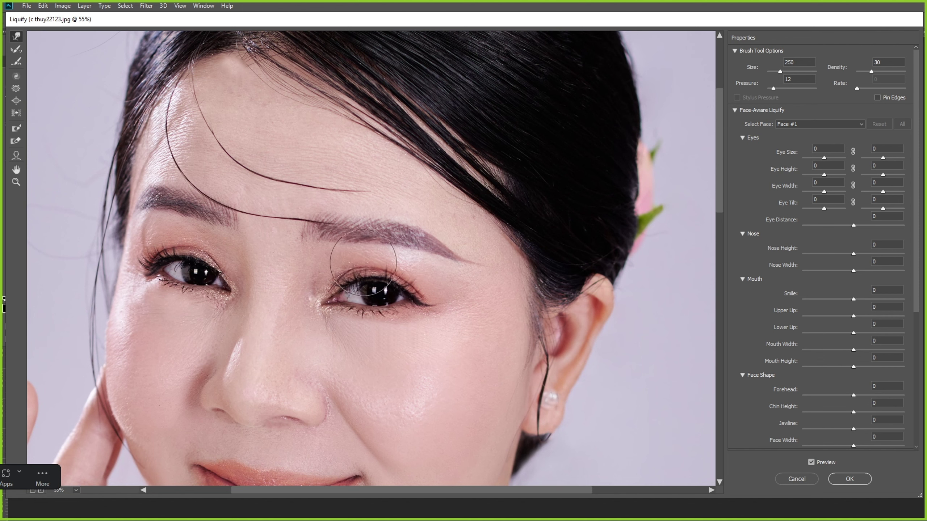
pyautogui.press('[')
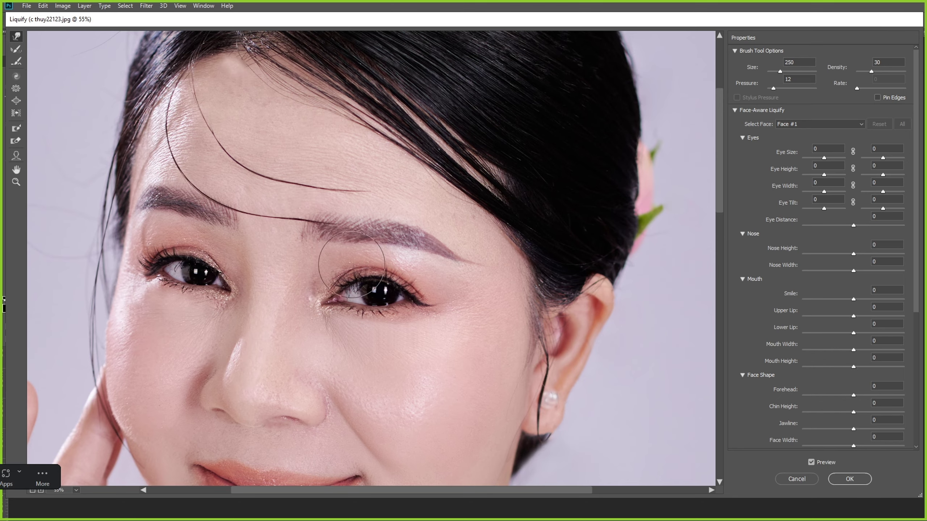
pyautogui.keyDown('space'); pyautogui.moveTo(181, 260); pyautogui.dragTo(239, 268); pyautogui.keyUp('space')
pyautogui.press(']')
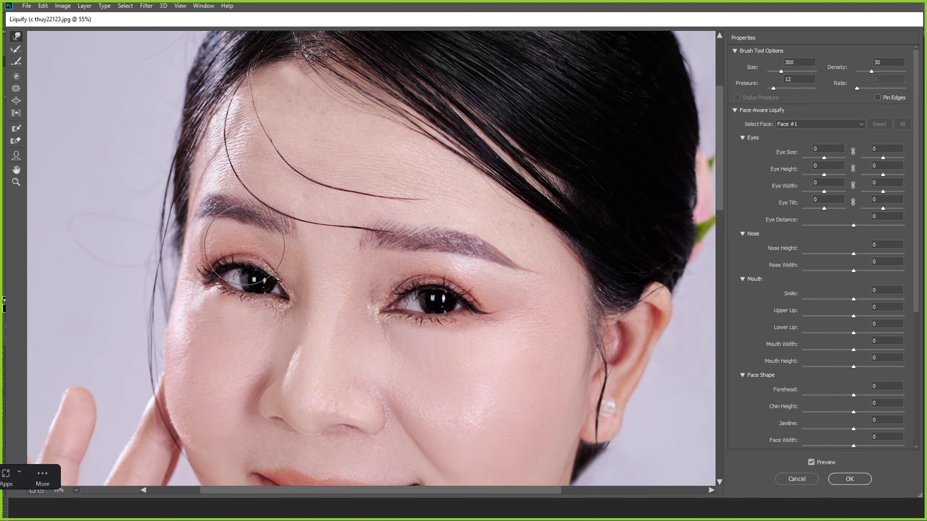
pyautogui.press('[')
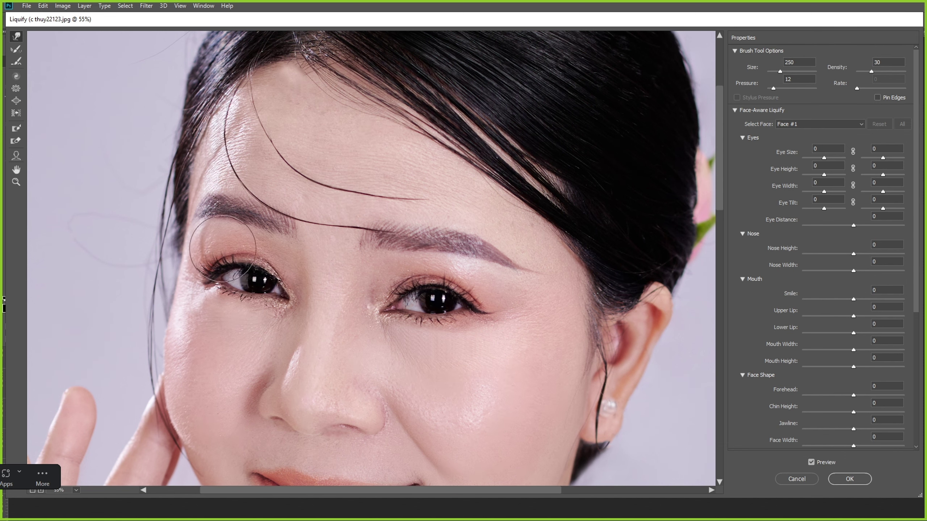
# Step: Enlarge the warp brush from 400 to 700 for the eyebrow and the hair above the temple
pyautogui.scroll(5, 250, 249)
pyautogui.press(']')
pyautogui.press(']')
pyautogui.press(']')
pyautogui.press(']')
pyautogui.press(']')
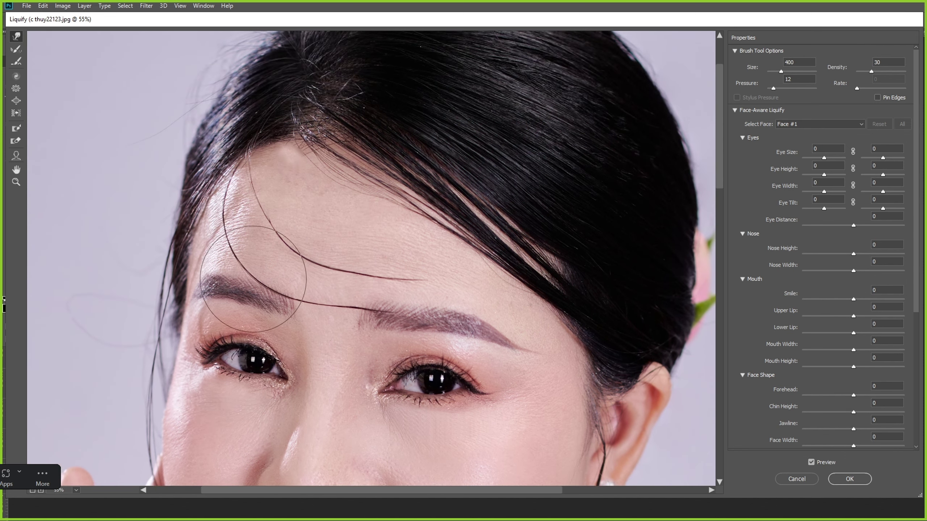
pyautogui.press(']')
pyautogui.press(']')
pyautogui.moveTo(346, 220)
pyautogui.mouseDown()
pyautogui.moveTo(335, 304)
pyautogui.moveTo(321, 310)
pyautogui.mouseUp()
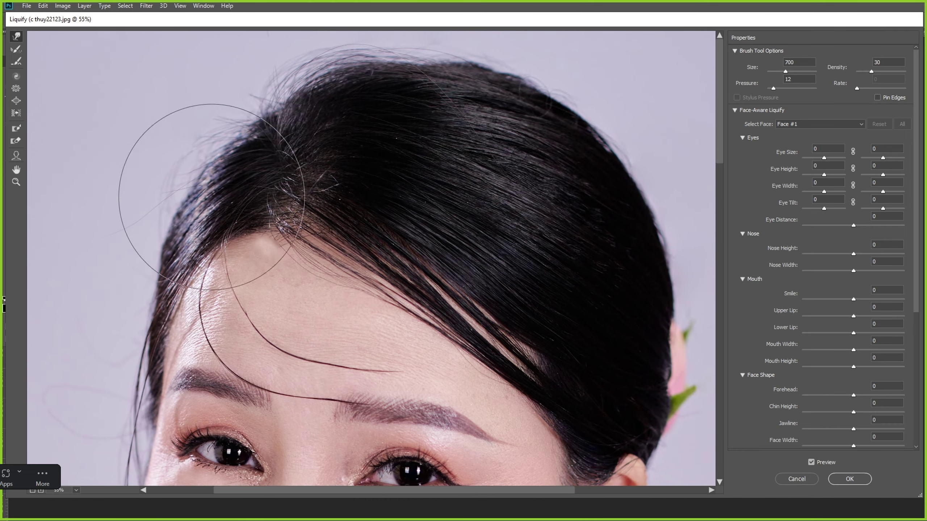
# Step: Round out the hair at the crown and back of the head with warp brush sizes of 800 and 900
pyautogui.hscroll(1, 352, 173)
pyautogui.press(']')
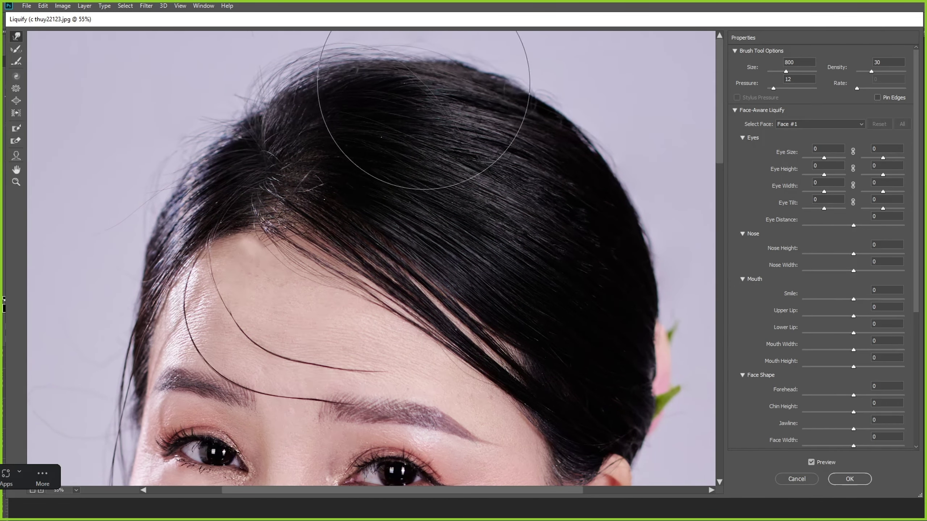
pyautogui.moveTo(548, 162); pyautogui.dragTo(547, 145)
pyautogui.press(']')
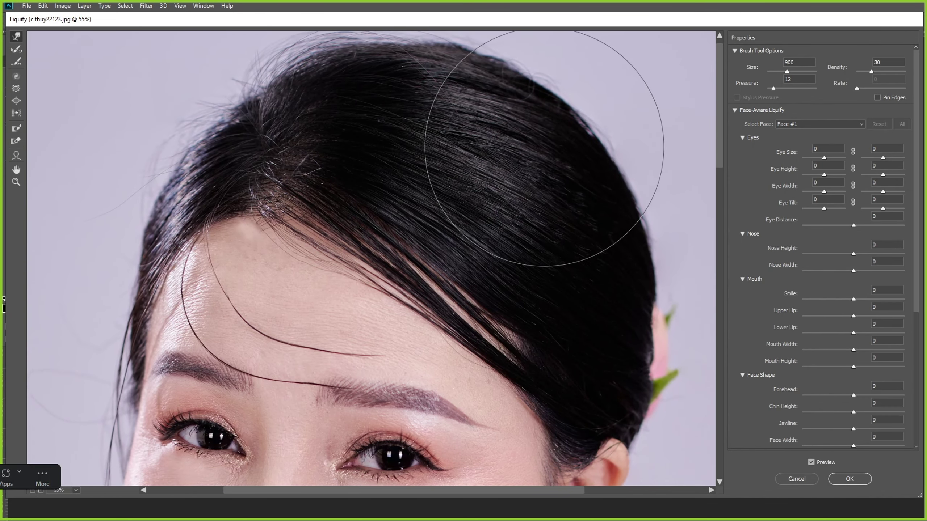
pyautogui.scroll(-2, 585, 216)
pyautogui.scroll(-1, 540, 223)
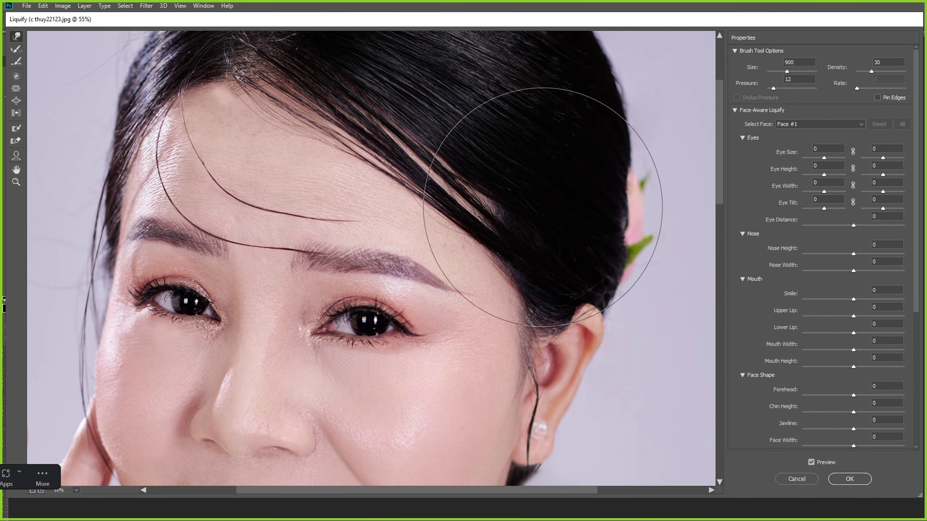
# Step: Refine the hair edge beside the flower and above the ear with warp brush sizes of 400 and 500
pyautogui.press('[')
pyautogui.press('[')
pyautogui.press('[')
pyautogui.press('[')
pyautogui.press('[')
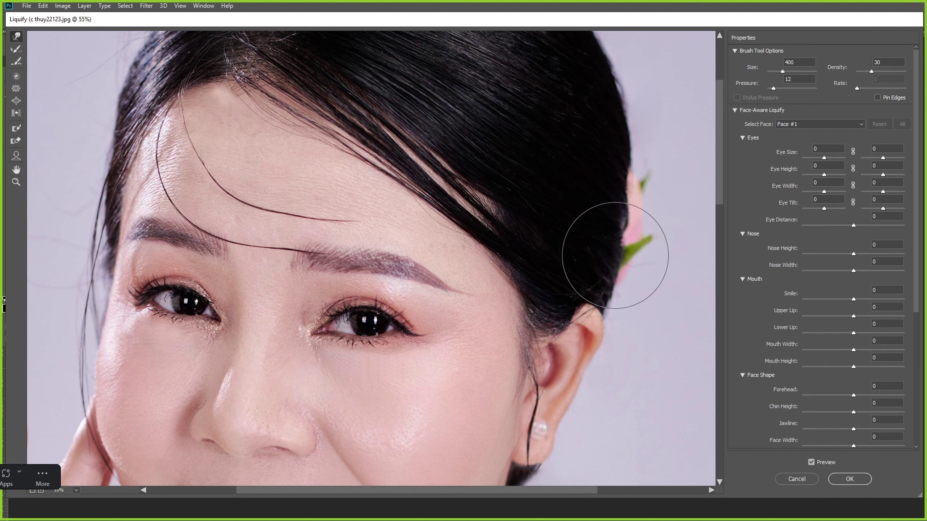
pyautogui.press(']')
pyautogui.moveTo(632, 284); pyautogui.dragTo(611, 230)
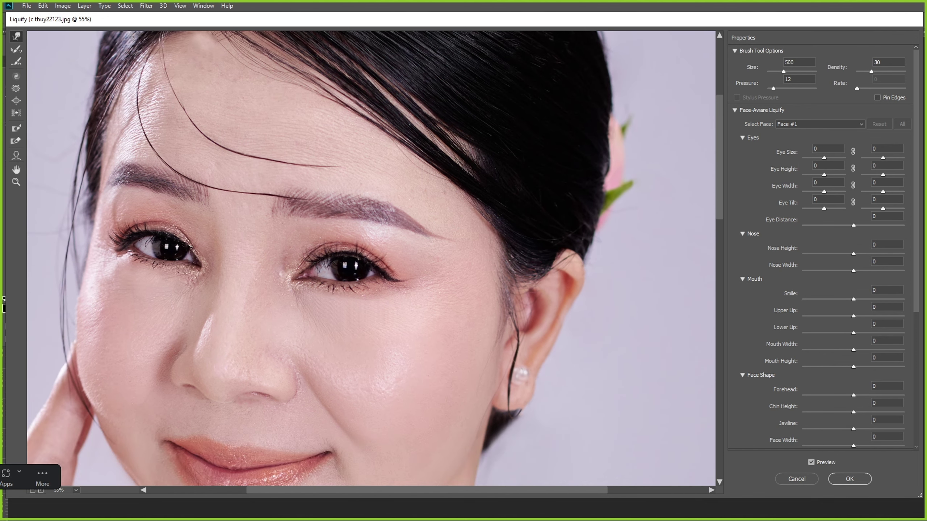
# Step: Set the warp brush to 600 at the cheek and apply the Liquify changes to the photo
pyautogui.moveTo(523, 326); pyautogui.dragTo(490, 183)
pyautogui.press(']')
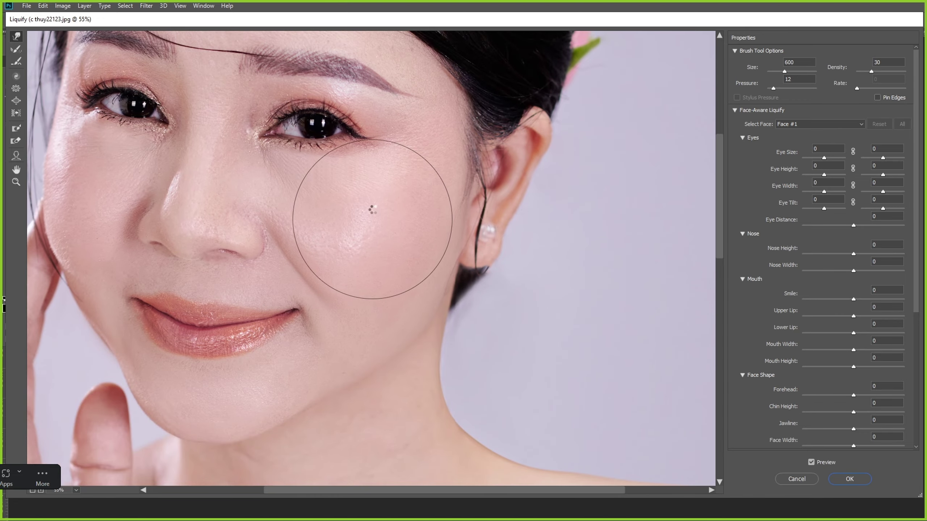
pyautogui.press('Return')
# Step: Compare the portrait before and after Liquify by repeatedly undoing and redoing it, leaving the Liquify result applied
pyautogui.hotkey('ctrl', 'z')
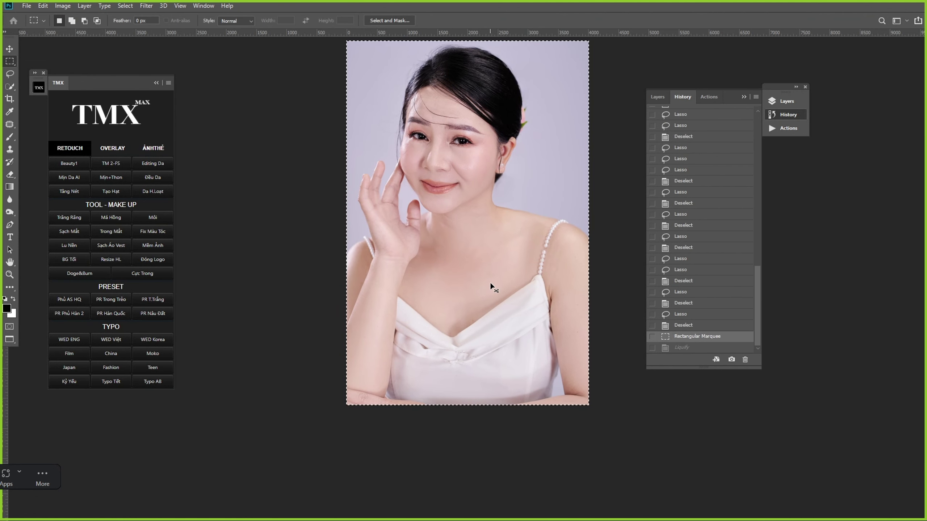
pyautogui.hotkey('ctrl', 'shift', 'z')
pyautogui.hotkey('ctrl', 'z')
pyautogui.hotkey('ctrl', 'shift', 'z')
pyautogui.hotkey('ctrl', 'z')
pyautogui.hotkey('ctrl', 'shift', 'z')
pyautogui.hotkey('ctrl', 'z')
pyautogui.hotkey('ctrl', 'shift', 'z')
pyautogui.hotkey('ctrl', 'z')
pyautogui.hotkey('ctrl', 'shift', 'z')
pyautogui.hotkey('ctrl', 'z')
pyautogui.hotkey('ctrl', 'shift', 'z')
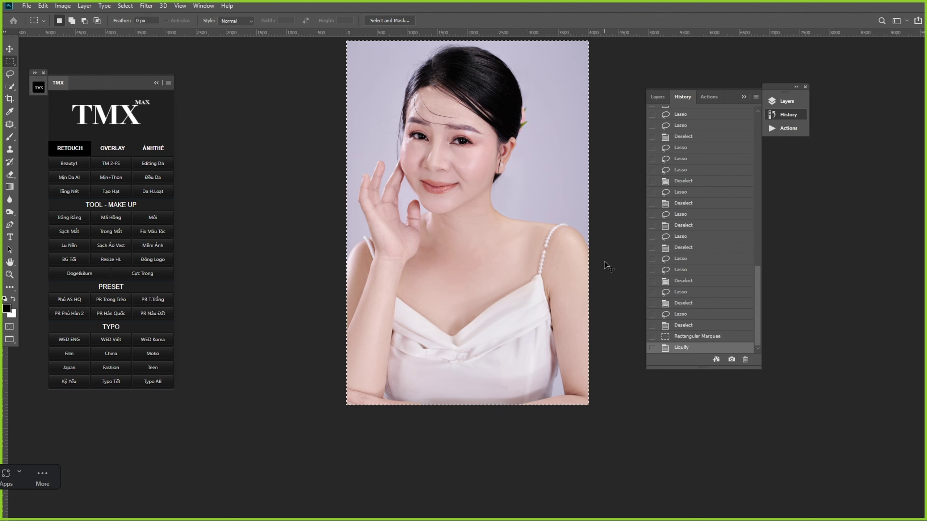
pyautogui.hotkey('ctrl', 'z')
pyautogui.hotkey('ctrl', 'shift', 'z')
pyautogui.hotkey('ctrl', 'z')
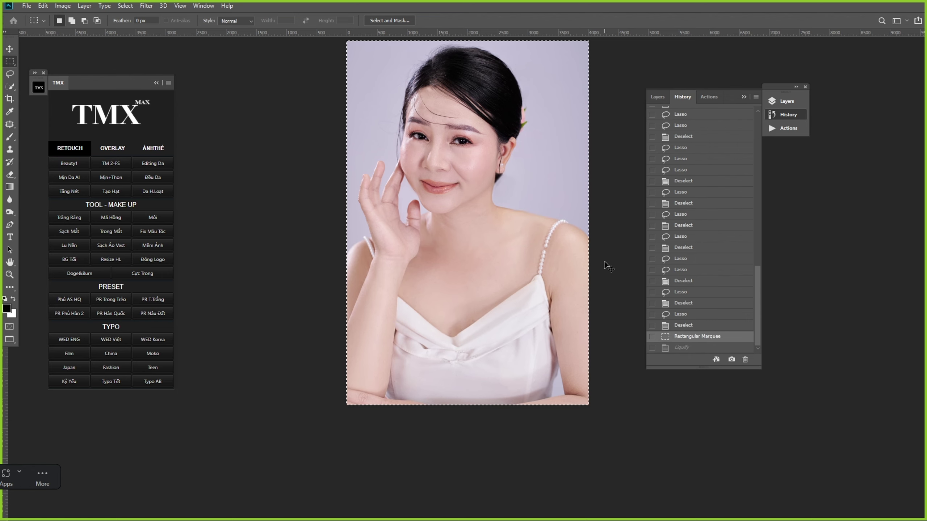
pyautogui.hotkey('ctrl', 'shift', 'z')
pyautogui.hotkey('ctrl', 'z')
pyautogui.hotkey('ctrl', 'shift', 'z')
pyautogui.hotkey('ctrl', 'z')
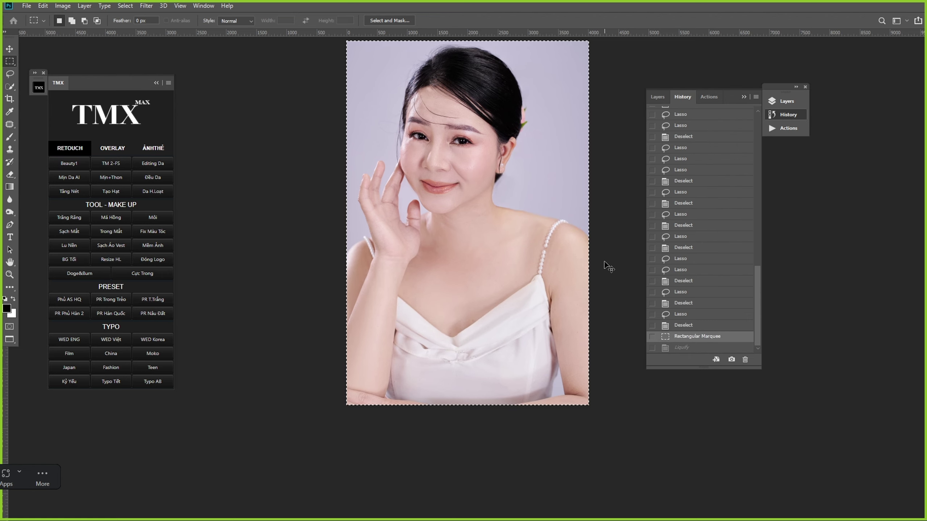
pyautogui.hotkey('ctrl', 'shift', 'z')
pyautogui.hotkey('ctrl', 'z')
pyautogui.hotkey('ctrl', 'shift', 'z')
pyautogui.hotkey('ctrl', 'z')
pyautogui.hotkey('ctrl', 'shift', 'z')
pyautogui.hotkey('ctrl', 'z')
pyautogui.hotkey('ctrl', 'shift', 'z')
pyautogui.hotkey('ctrl', 'z')
pyautogui.hotkey('ctrl', 'shift', 'z')
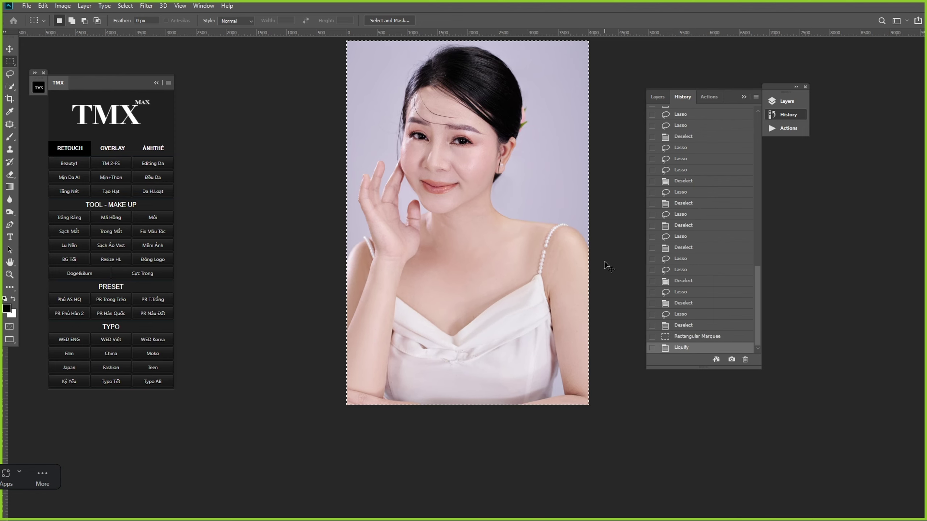
pyautogui.hotkey('ctrl', 'z')
pyautogui.hotkey('ctrl', 'shift', 'z')
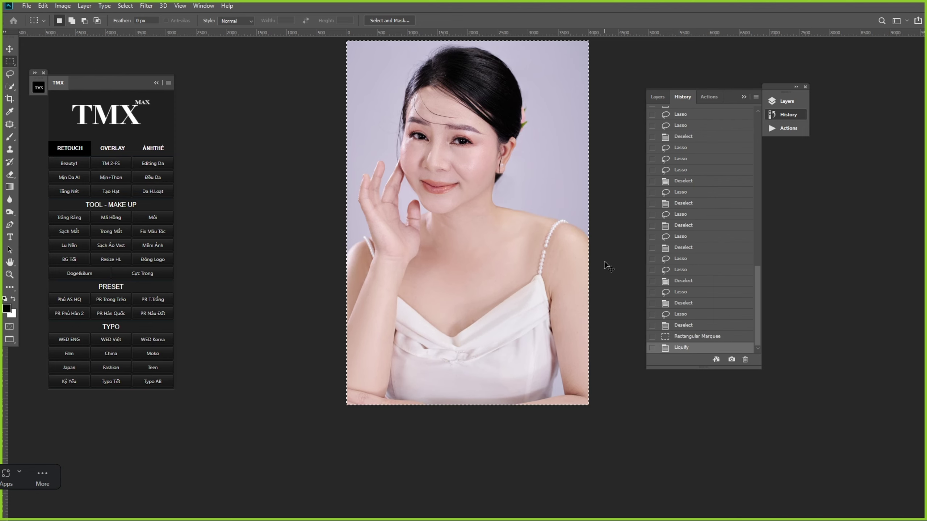
# Step: Check the Liquify reshaping against the earlier state once more, keep it applied, and clear the rectangular selection
pyautogui.hotkey('ctrl', 'z')
pyautogui.hotkey('ctrl', 'shift', 'z')
pyautogui.hotkey('ctrl', 'z')
pyautogui.hotkey('ctrl', 'shift', 'z')
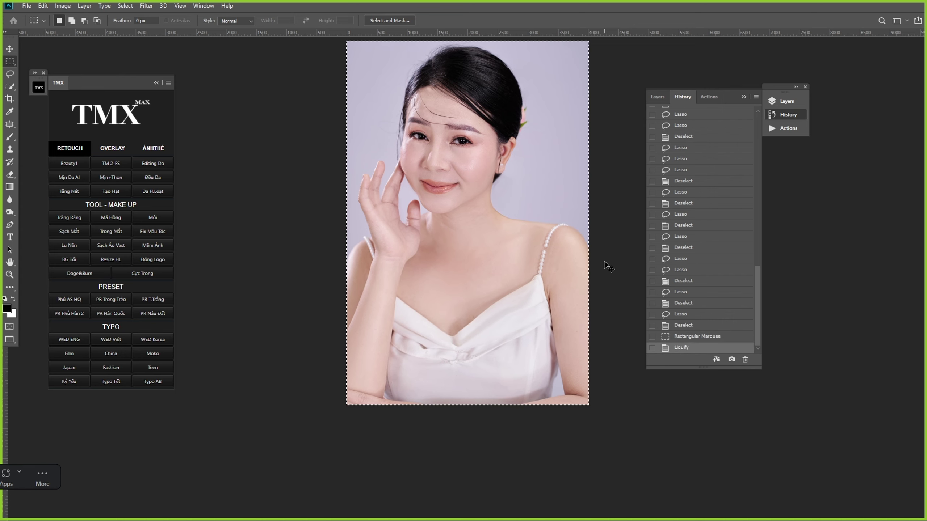
pyautogui.hotkey('ctrl', 'z')
pyautogui.hotkey('ctrl', 'shift', 'z')
pyautogui.hotkey('ctrl', 'd')
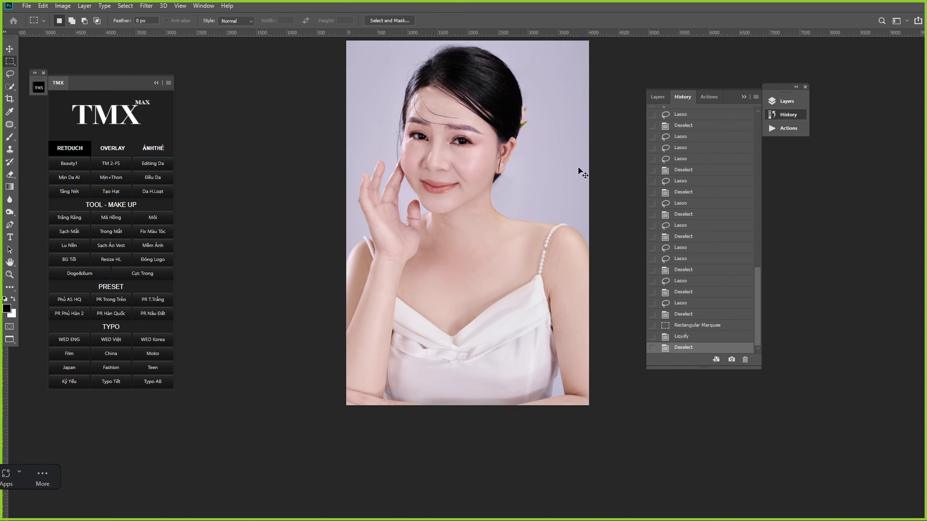
# Step: Run the skin retouch action that builds the texture and blending layers, with a Gaussian Blur radius of 2.8 pixels
pyautogui.click(126, 172)
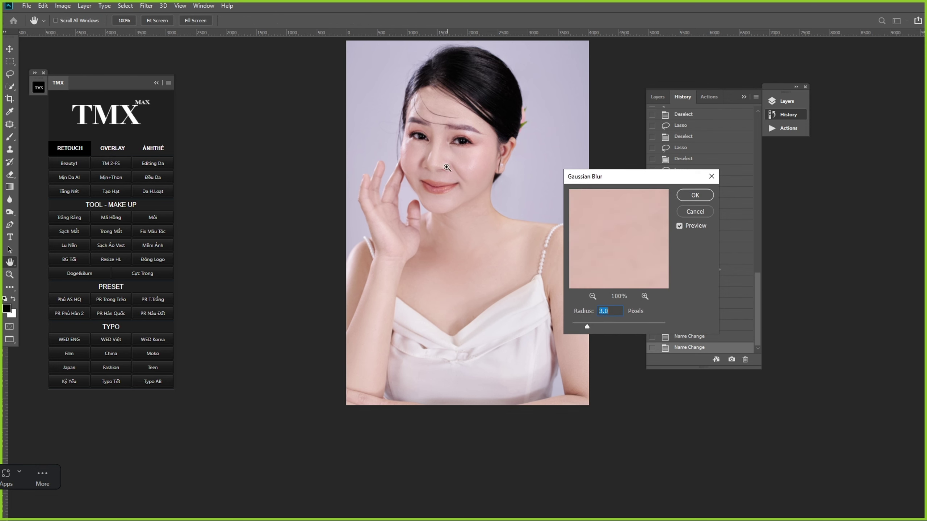
pyautogui.moveTo(461, 124); pyautogui.dragTo(499, 184)
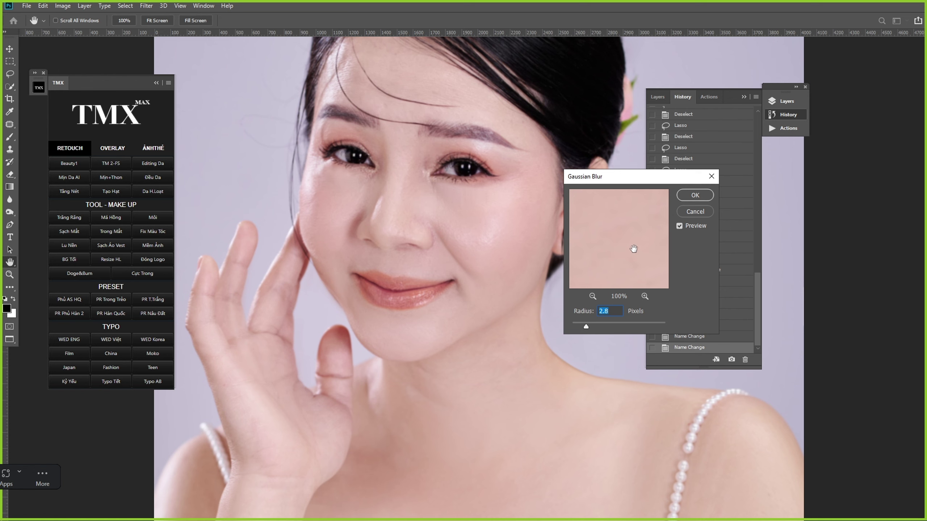
pyautogui.press('Return')
# Step: Smooth the skin across the central forehead around the loose hair strands with the Mixer Brush at 190 px
pyautogui.moveTo(411, 97)
pyautogui.mouseDown()
pyautogui.moveTo(408, 213)
pyautogui.moveTo(445, 199)
pyautogui.moveTo(403, 294)
pyautogui.mouseUp()
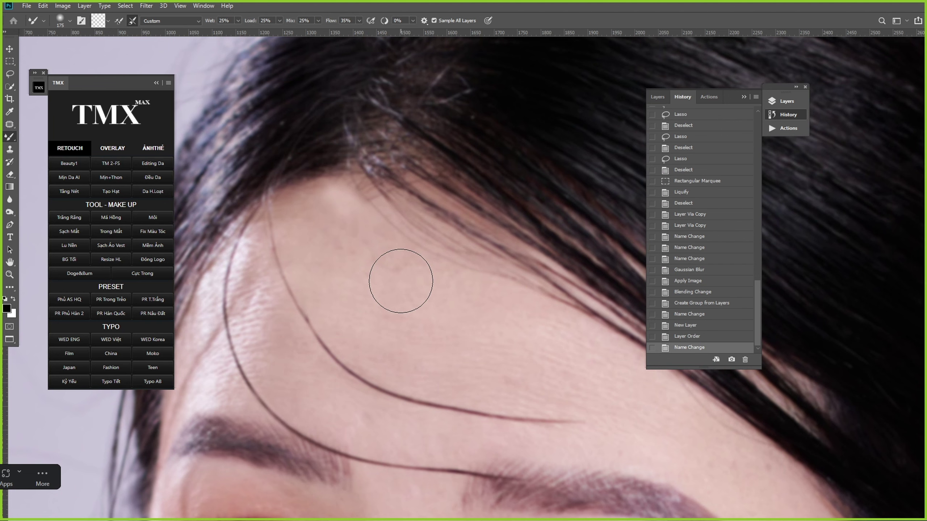
pyautogui.scroll(-1, 393, 284)
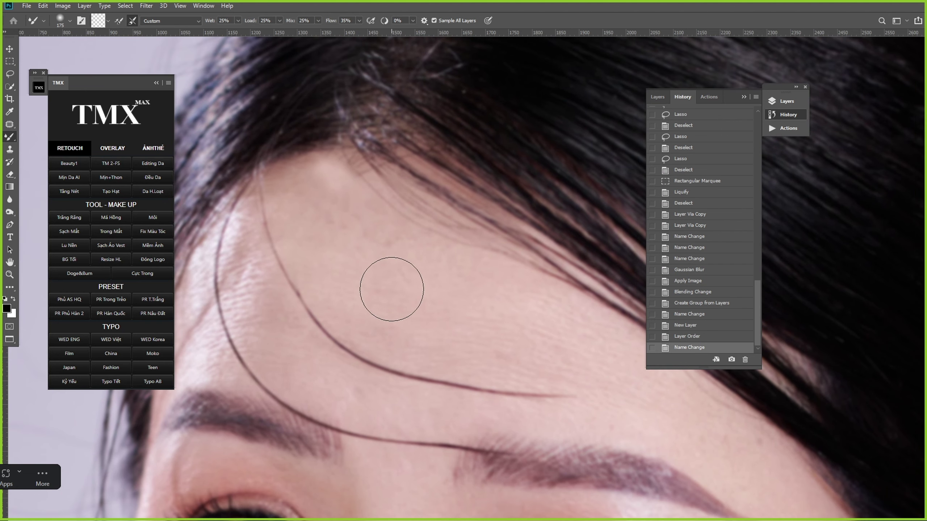
pyautogui.rightClick(395, 287)
pyautogui.moveTo(349, 249)
pyautogui.mouseDown()
pyautogui.moveTo(390, 299)
pyautogui.moveTo(388, 287)
pyautogui.mouseUp()
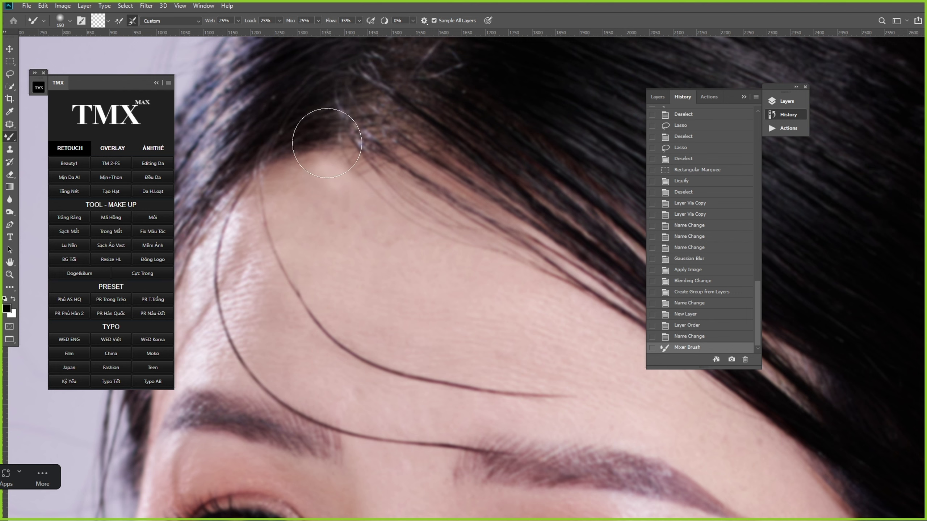
pyautogui.moveTo(348, 275)
pyautogui.mouseDown()
pyautogui.moveTo(310, 253)
pyautogui.moveTo(343, 290)
pyautogui.moveTo(398, 297)
pyautogui.mouseUp()
pyautogui.moveTo(423, 283); pyautogui.dragTo(502, 311)
pyautogui.moveTo(439, 309)
pyautogui.mouseDown()
pyautogui.moveTo(404, 311)
pyautogui.moveTo(504, 323)
pyautogui.mouseUp()
pyautogui.moveTo(409, 263); pyautogui.dragTo(458, 296)
pyautogui.moveTo(458, 297)
pyautogui.mouseDown()
pyautogui.moveTo(435, 273)
pyautogui.moveTo(514, 311)
pyautogui.moveTo(584, 364)
pyautogui.moveTo(504, 339)
pyautogui.mouseUp()
pyautogui.moveTo(460, 315); pyautogui.dragTo(478, 329)
pyautogui.moveTo(364, 296); pyautogui.dragTo(407, 321)
pyautogui.moveTo(395, 310); pyautogui.dragTo(422, 333)
pyautogui.moveTo(332, 303); pyautogui.dragTo(380, 338)
pyautogui.moveTo(331, 299); pyautogui.dragTo(364, 311)
pyautogui.moveTo(372, 270); pyautogui.dragTo(380, 291)
pyautogui.moveTo(349, 277)
pyautogui.mouseDown()
pyautogui.moveTo(362, 298)
pyautogui.moveTo(311, 237)
pyautogui.moveTo(324, 206)
pyautogui.mouseUp()
pyautogui.moveTo(324, 206)
pyautogui.mouseDown()
pyautogui.moveTo(295, 194)
pyautogui.moveTo(295, 238)
pyautogui.mouseUp()
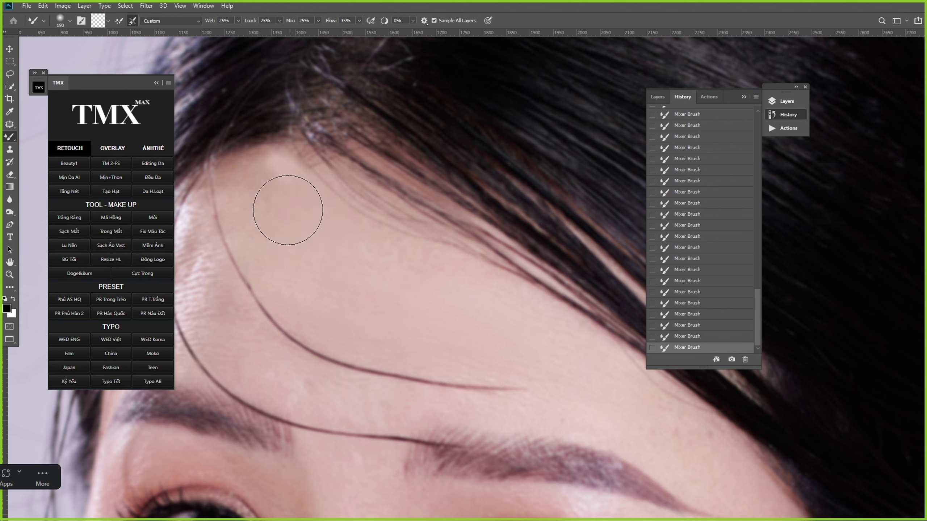
# Step: Blend the upper forehead skin near the hairline with the Mixer Brush at 139 px
pyautogui.rightClick(290, 228)
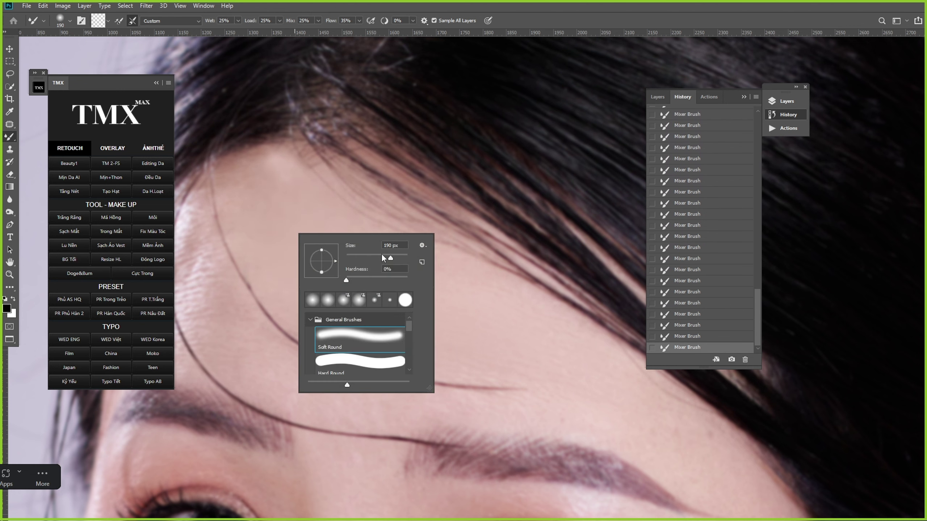
pyautogui.press('Return')
pyautogui.rightClick(291, 231)
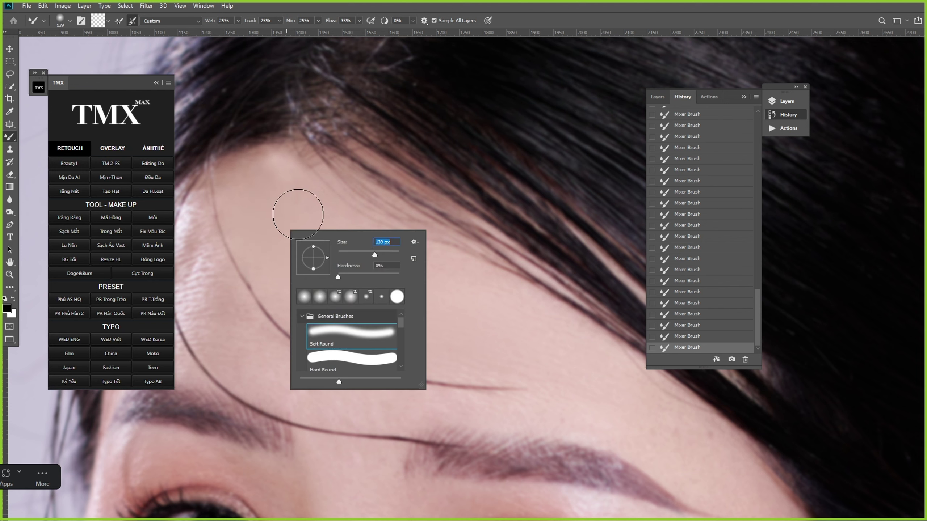
pyautogui.press('Return')
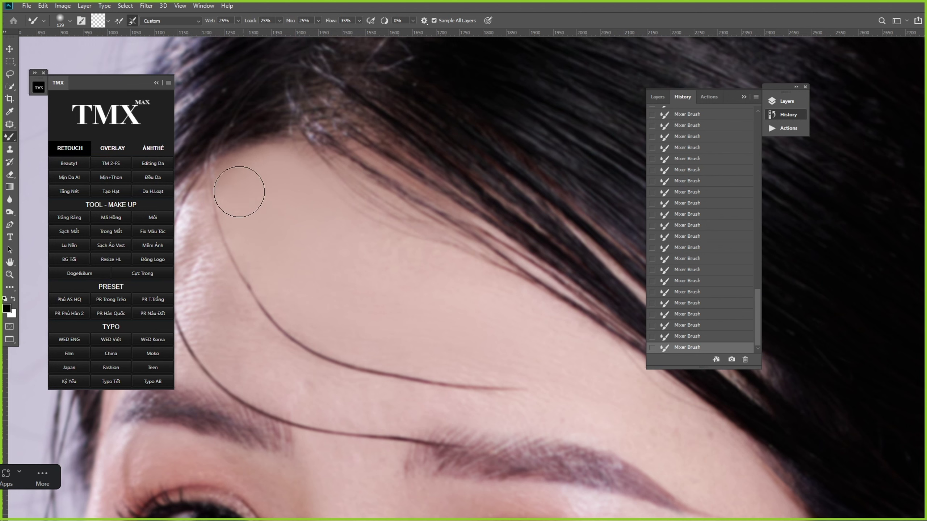
# Step: Enlarge the Mixer Brush and smooth the forehead between the swept hair and the ear-side eyebrow
pyautogui.moveTo(499, 297); pyautogui.dragTo(471, 274)
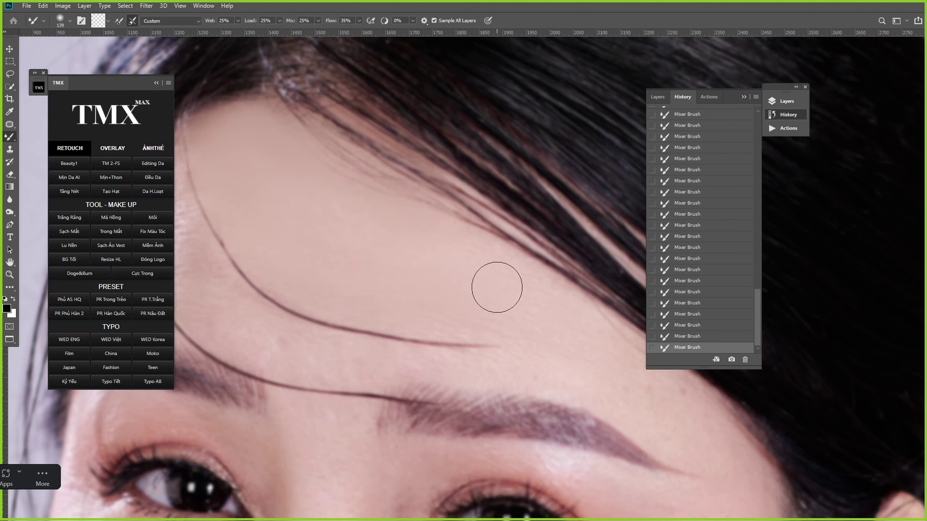
pyautogui.rightClick(497, 286)
pyautogui.press('Return')
pyautogui.moveTo(550, 329); pyautogui.dragTo(371, 215)
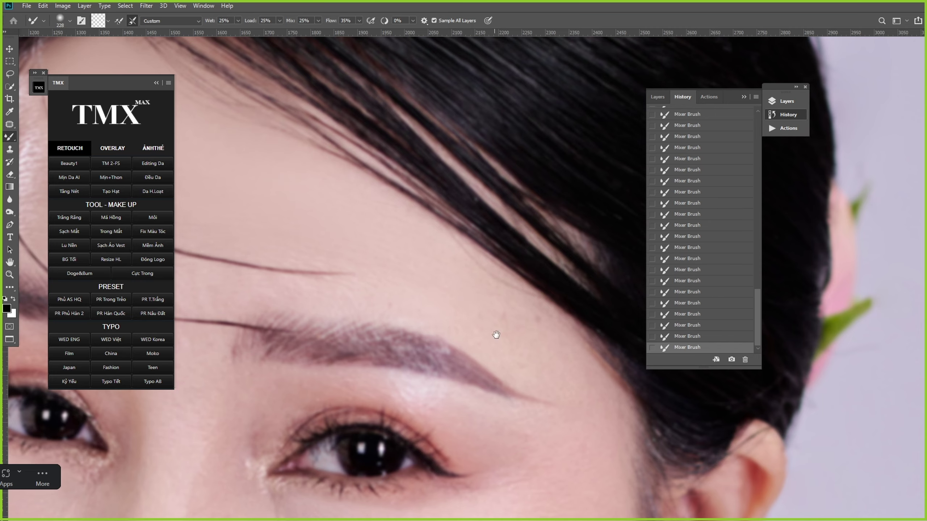
# Step: Blend away the spots between the eyebrow's outer end and the hairline with the Mixer Brush at 168 px
pyautogui.rightClick(493, 331)
pyautogui.click(564, 321)
pyautogui.click(421, 254)
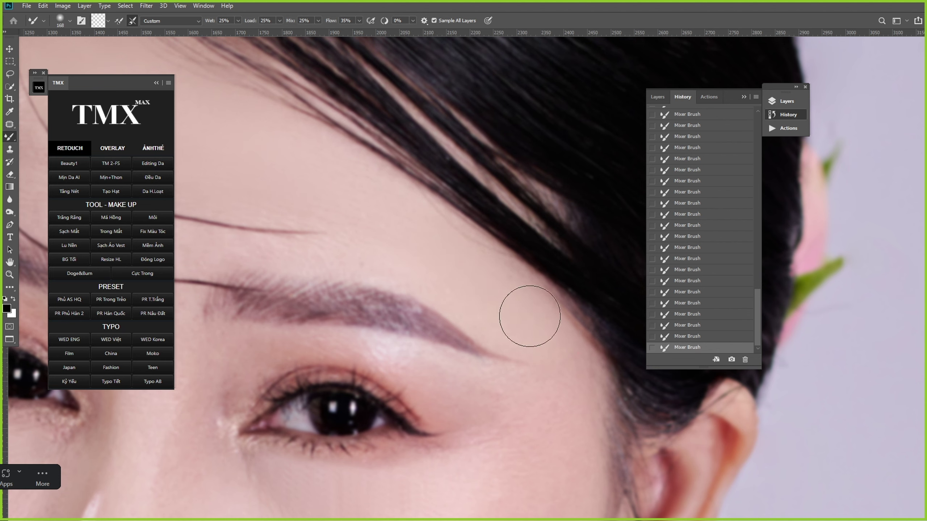
pyautogui.moveTo(523, 331); pyautogui.dragTo(513, 294)
pyautogui.moveTo(365, 191); pyautogui.dragTo(404, 222)
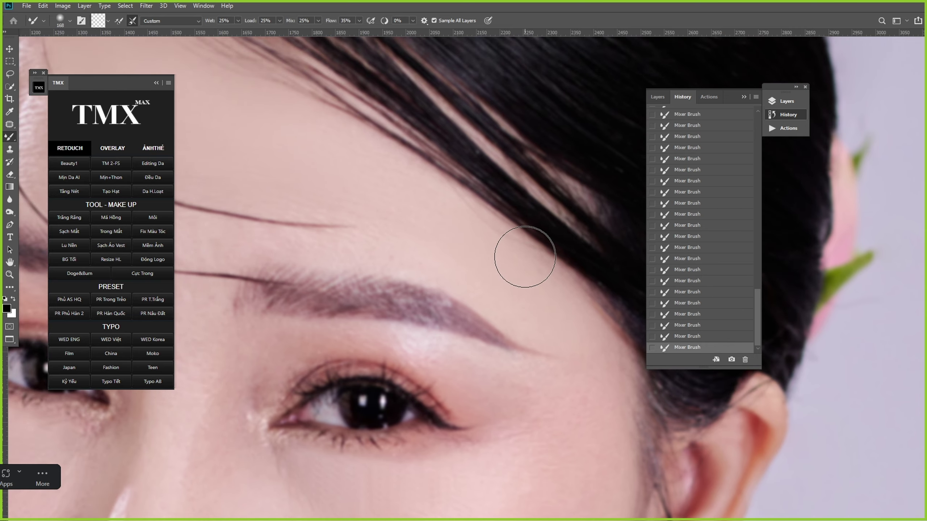
# Step: Smooth the skin between the brow tail and the outer corner of the ear-side eye with the Mixer Brush at 177 px
pyautogui.moveTo(559, 336); pyautogui.dragTo(443, 164)
pyautogui.rightClick(452, 262)
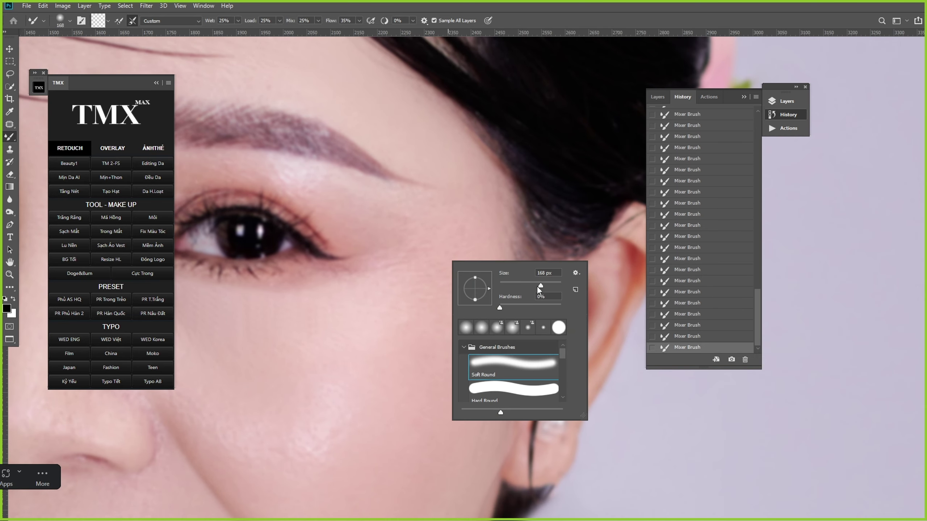
pyautogui.moveTo(402, 203); pyautogui.dragTo(410, 213)
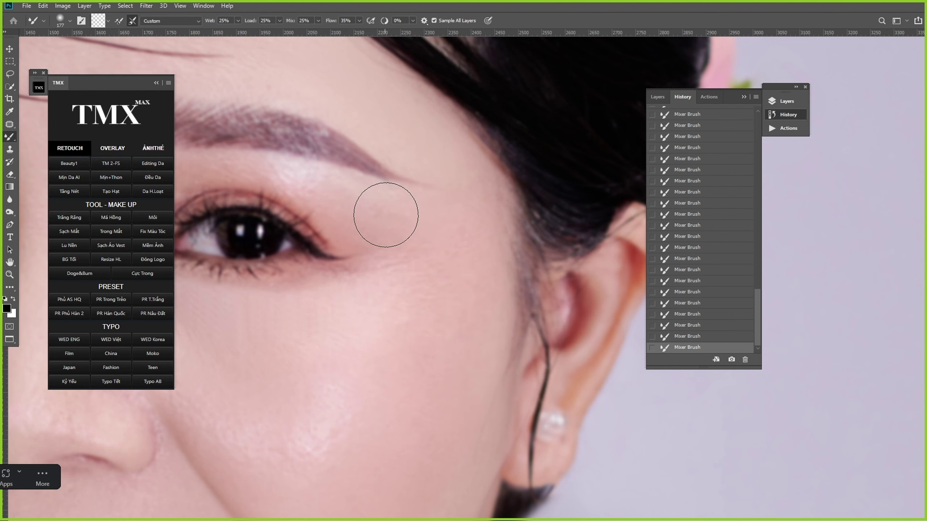
# Step: Set the Mixer Brush to 259 px and smooth the temple and upper cheek in front of the ear
pyautogui.moveTo(455, 288); pyautogui.dragTo(474, 200)
pyautogui.rightClick(454, 261)
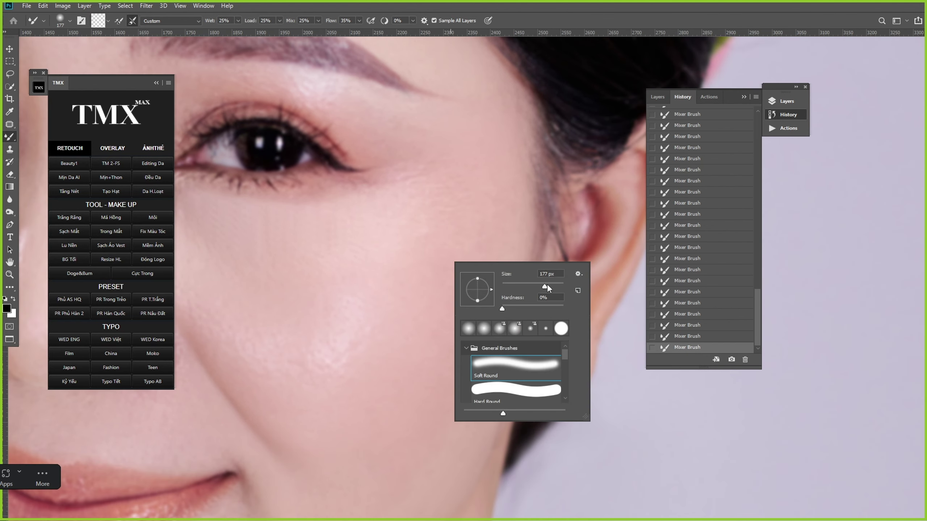
pyautogui.moveTo(546, 285); pyautogui.dragTo(548, 285)
pyautogui.press('Return')
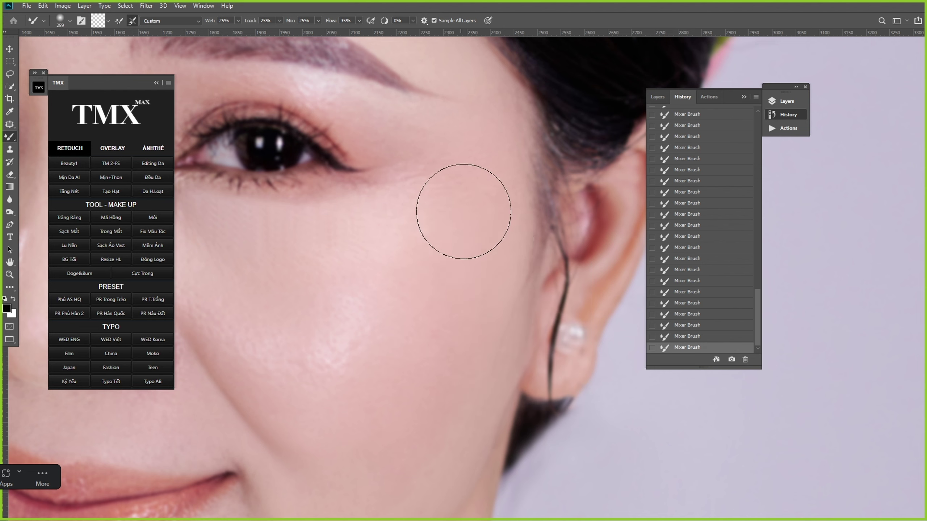
pyautogui.moveTo(461, 213); pyautogui.dragTo(493, 187)
pyautogui.moveTo(412, 248); pyautogui.dragTo(421, 226)
# Step: Even out the middle and lower cheek beside the nose and mouth with the 259 px Mixer Brush
pyautogui.scroll(-2, 366, 192)
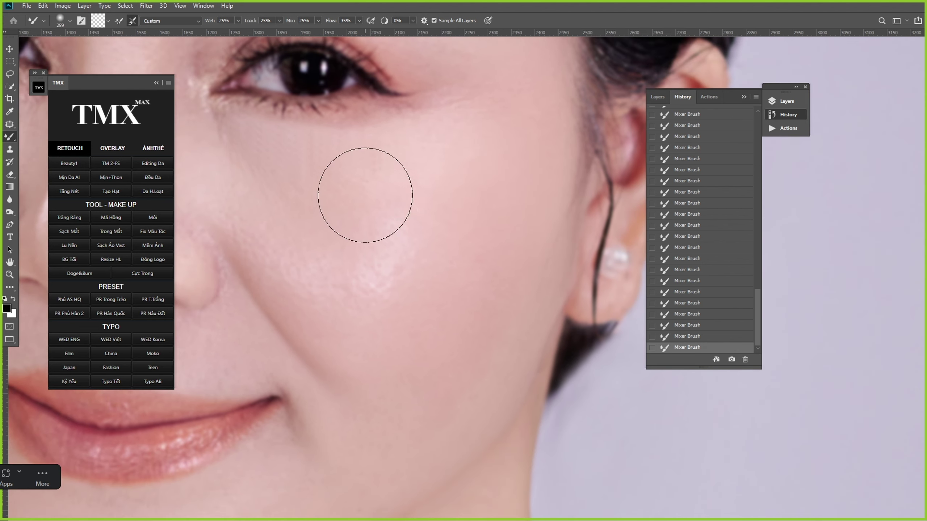
pyautogui.scroll(-2, 434, 197)
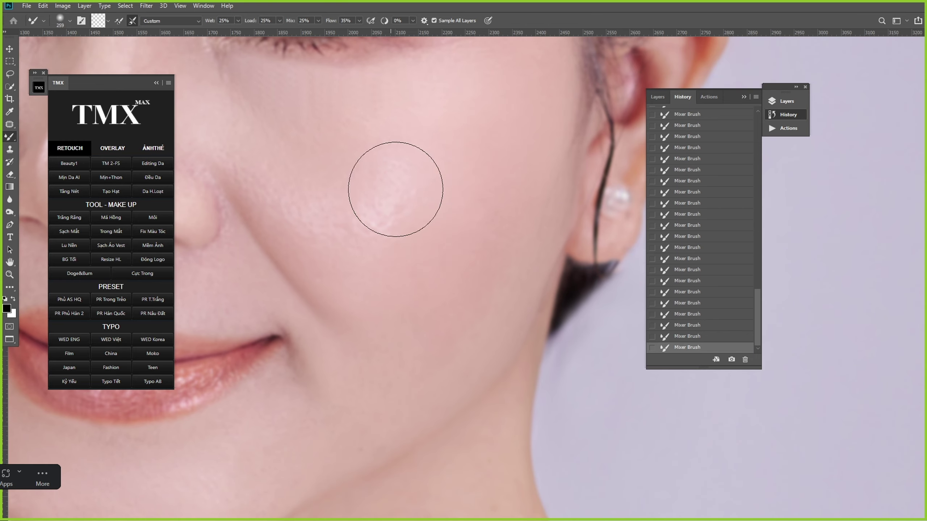
pyautogui.moveTo(432, 208); pyautogui.dragTo(456, 247)
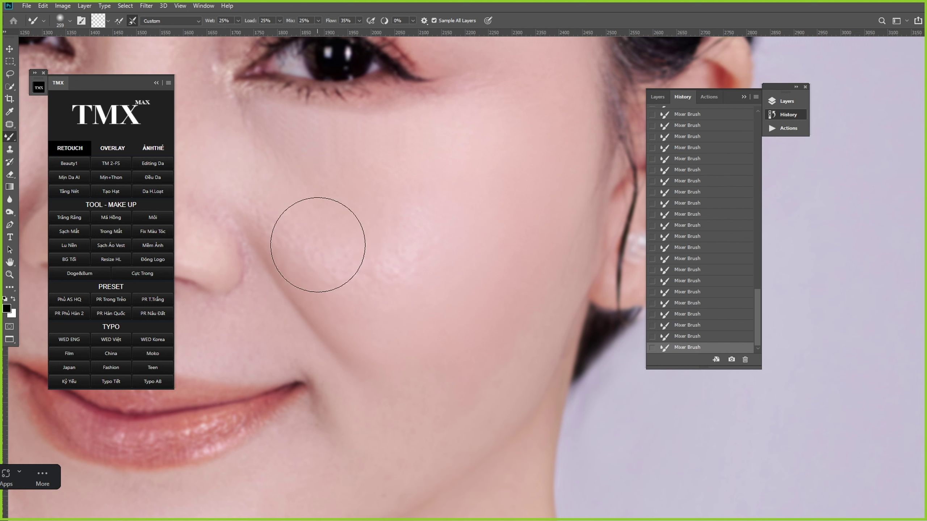
pyautogui.scroll(2, 385, 240)
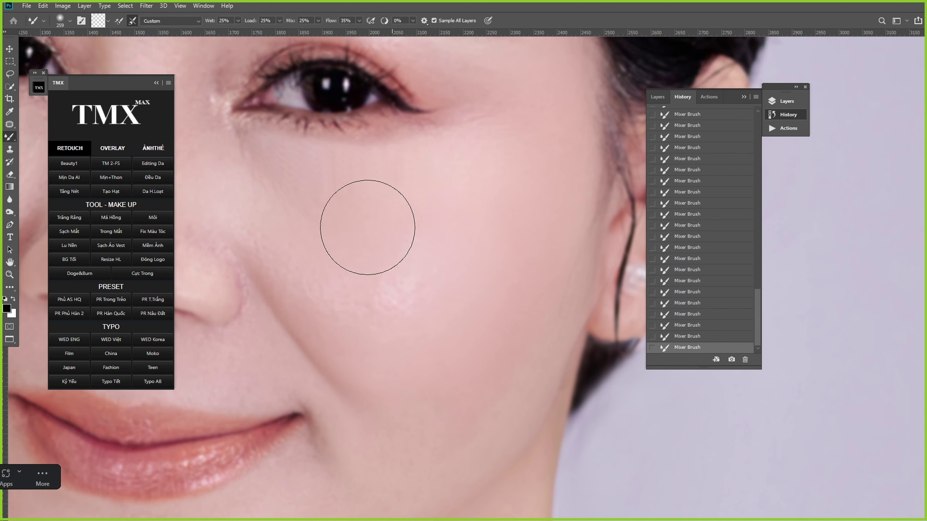
# Step: Reduce the Mixer Brush to 177 px and smooth the cheek skin below the ear-side eye
pyautogui.moveTo(348, 218); pyautogui.dragTo(390, 255)
pyautogui.rightClick(426, 259)
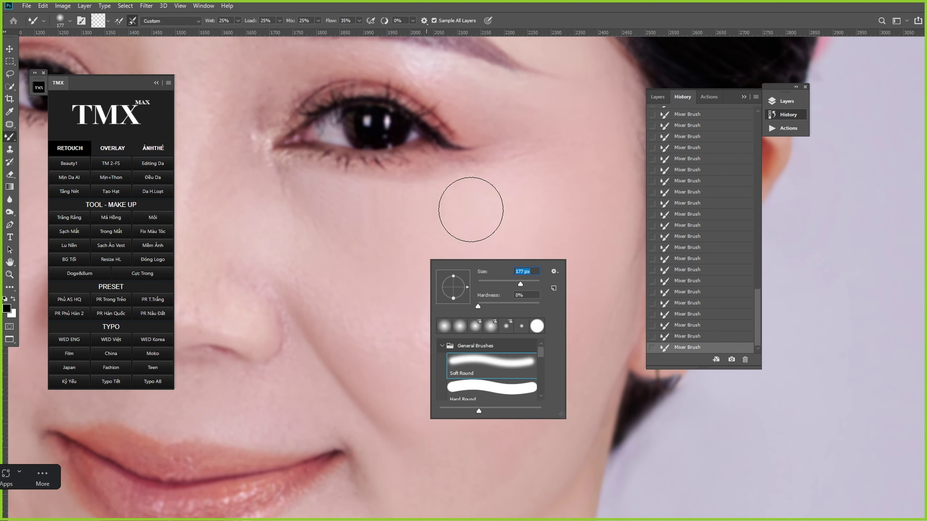
pyautogui.click(419, 206)
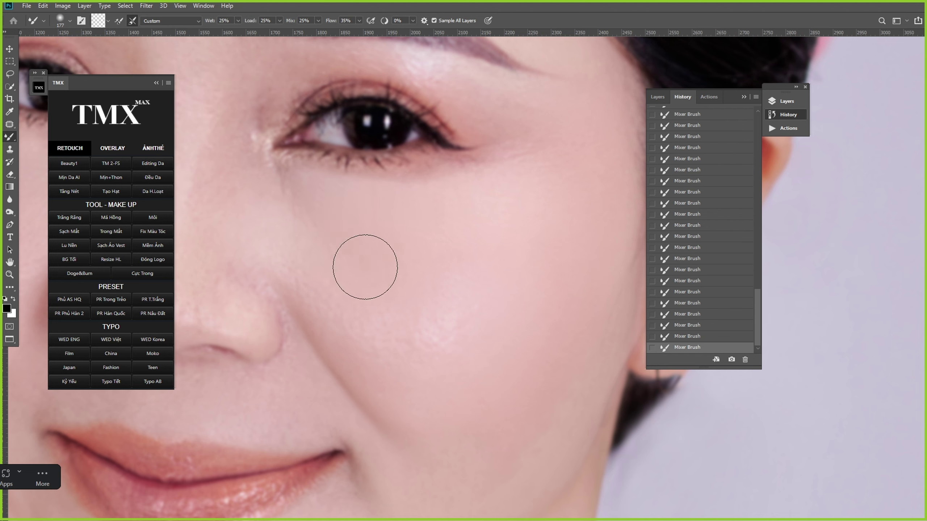
# Step: Set the Mixer Brush to 133 px and blend the skin under the inner eye corner and along the nose
pyautogui.scroll(1, 365, 238)
pyautogui.hscroll(-2, 365, 237)
pyautogui.rightClick(414, 262)
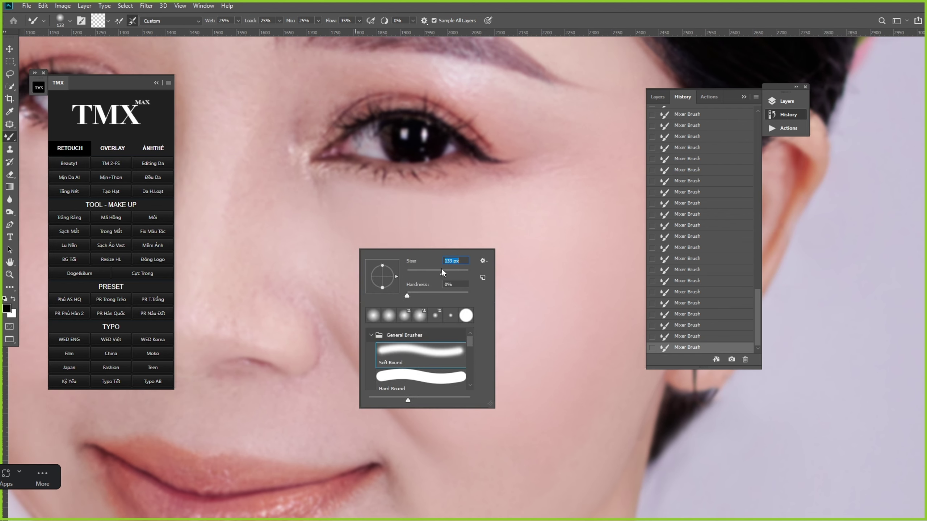
pyautogui.press('Return')
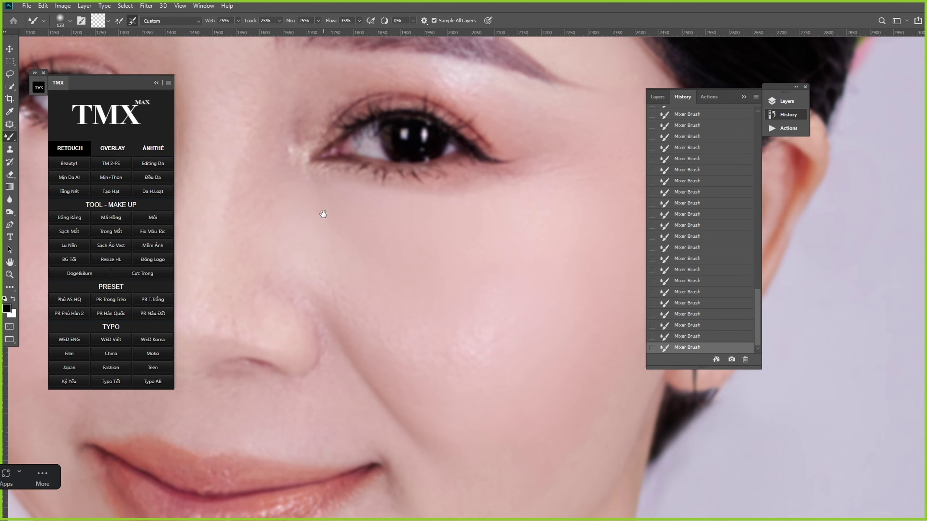
pyautogui.moveTo(324, 214); pyautogui.dragTo(307, 169)
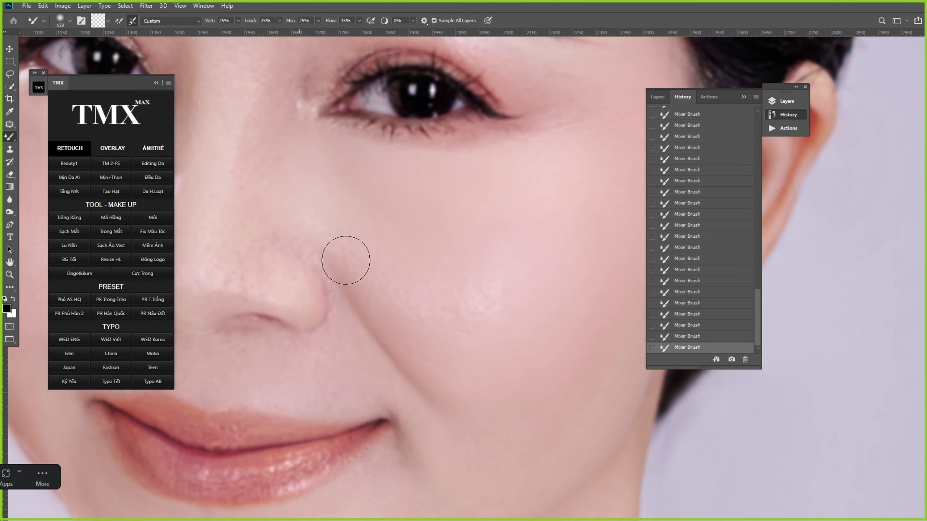
pyautogui.moveTo(290, 132); pyautogui.dragTo(305, 184)
pyautogui.moveTo(352, 163)
pyautogui.mouseDown()
pyautogui.moveTo(310, 230)
pyautogui.moveTo(293, 239)
pyautogui.mouseUp()
pyautogui.moveTo(456, 183); pyautogui.dragTo(474, 192)
# Step: Smooth the upper eyelid and the skin around the inner corner of the ear-side eye with the Mixer Brush at 105 px
pyautogui.rightClick(474, 199)
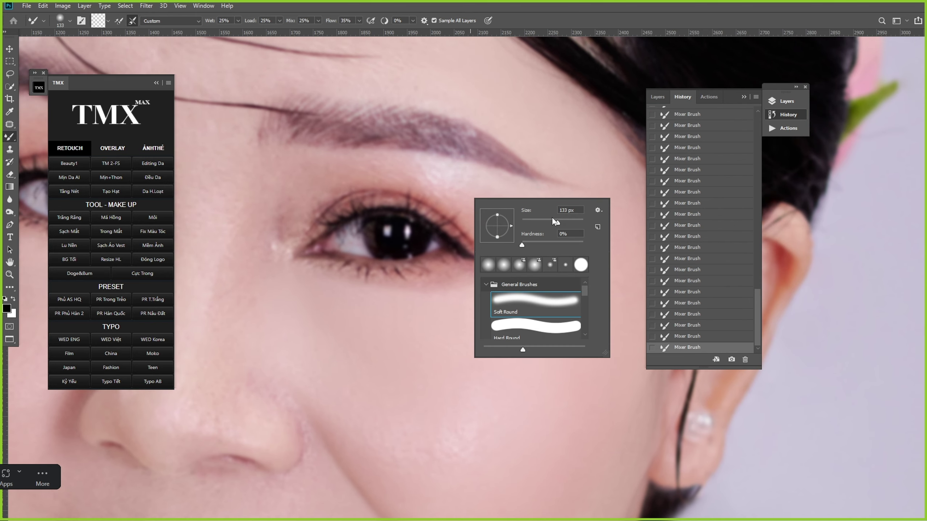
pyautogui.press('Return')
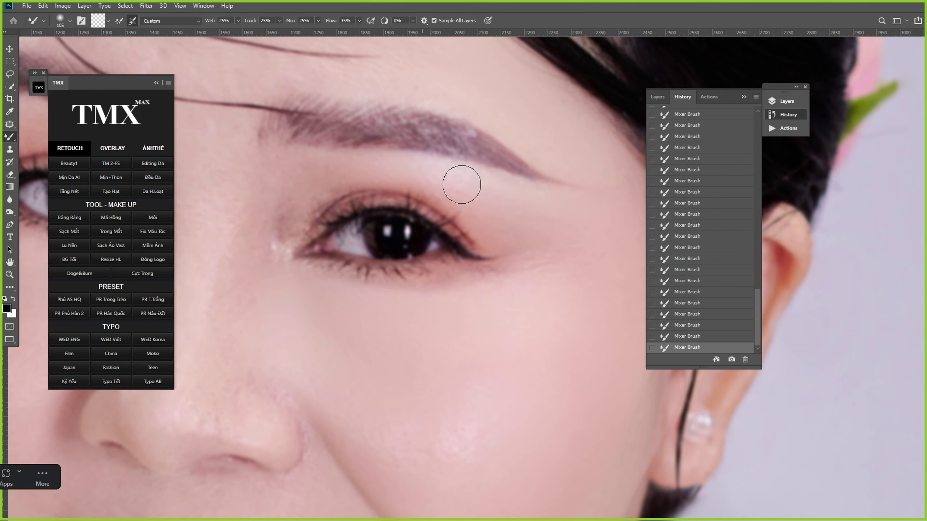
pyautogui.moveTo(270, 253); pyautogui.dragTo(287, 224)
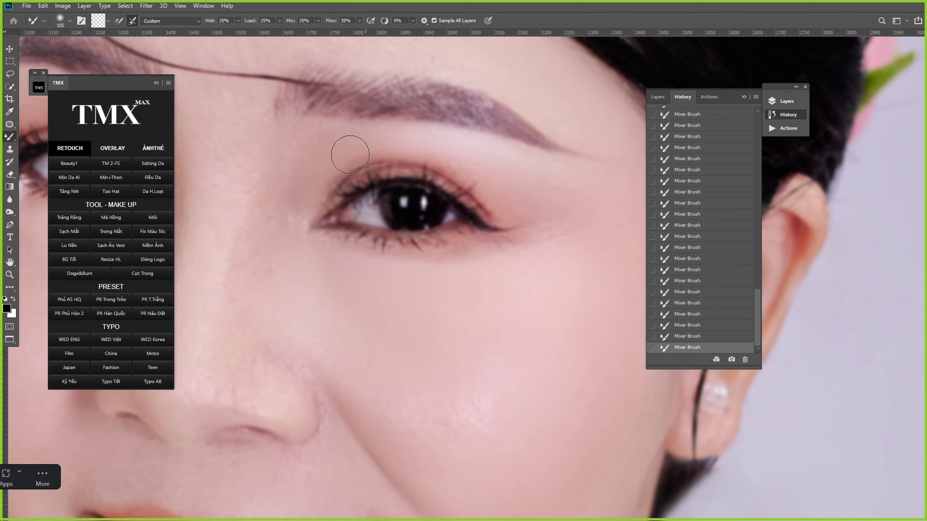
pyautogui.moveTo(310, 224); pyautogui.dragTo(310, 176)
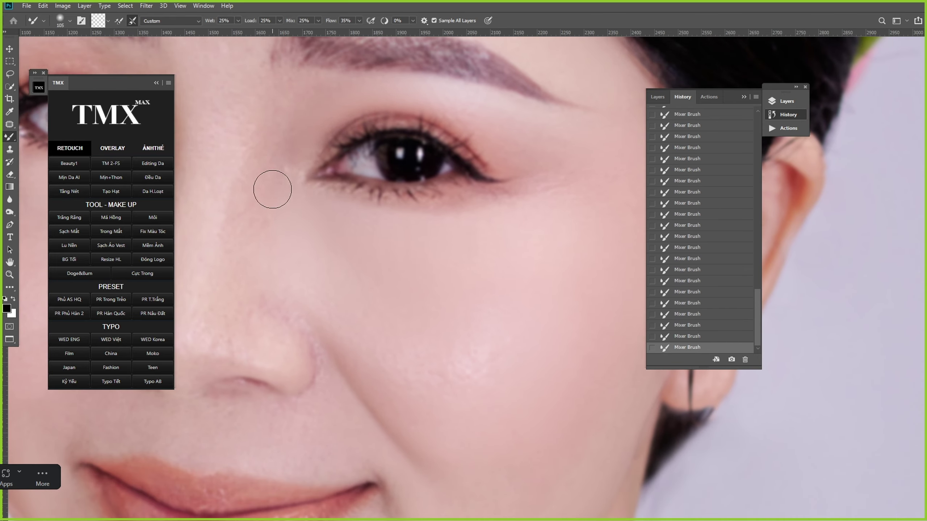
pyautogui.moveTo(277, 142); pyautogui.dragTo(317, 176)
# Step: Set the Mixer Brush to 139 px and smooth the skin along the nose bridge
pyautogui.rightClick(318, 177)
pyautogui.click(328, 155)
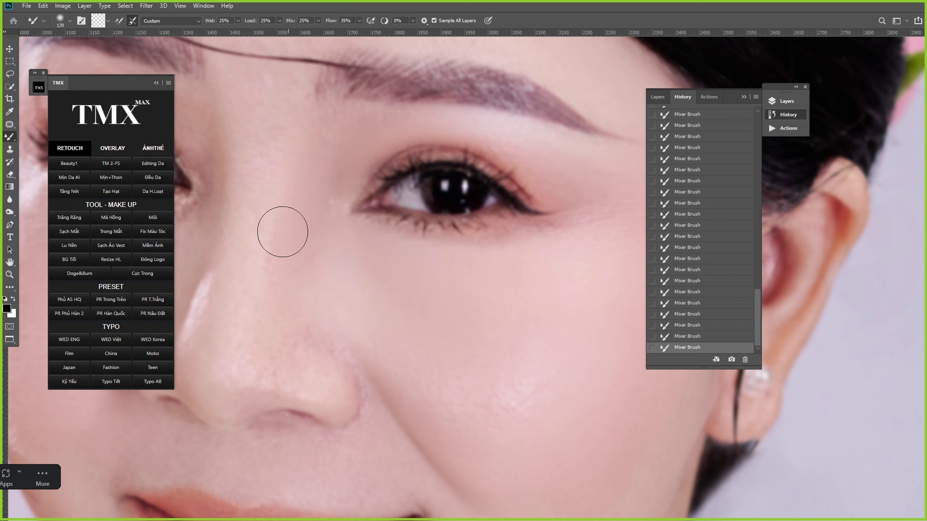
pyautogui.moveTo(275, 95); pyautogui.dragTo(386, 48)
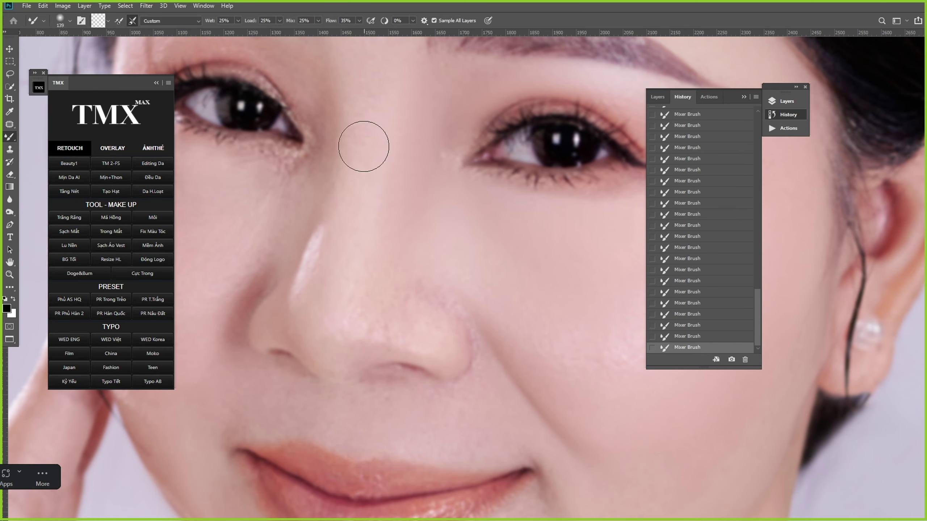
# Step: Reduce the Mixer Brush to 127 px and blend the skin beneath the hand-side eye and beside the nose
pyautogui.rightClick(311, 207)
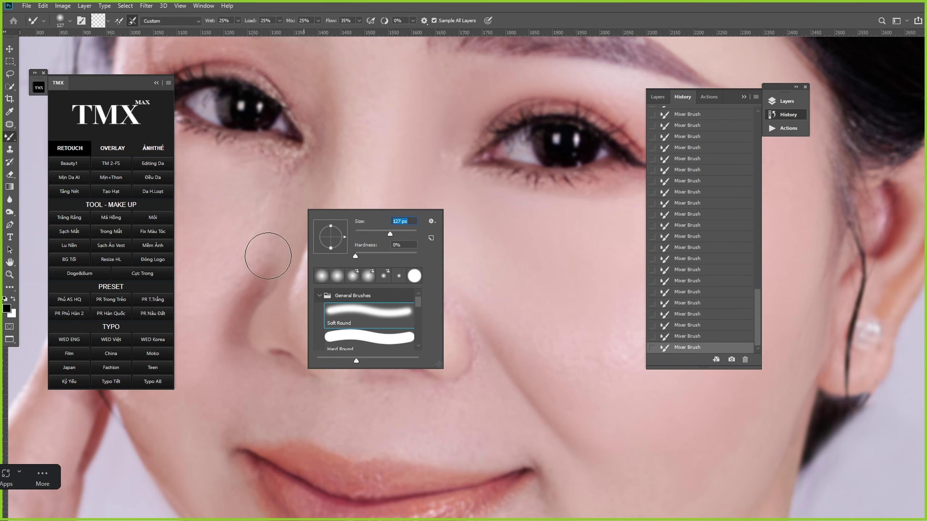
pyautogui.press('Return')
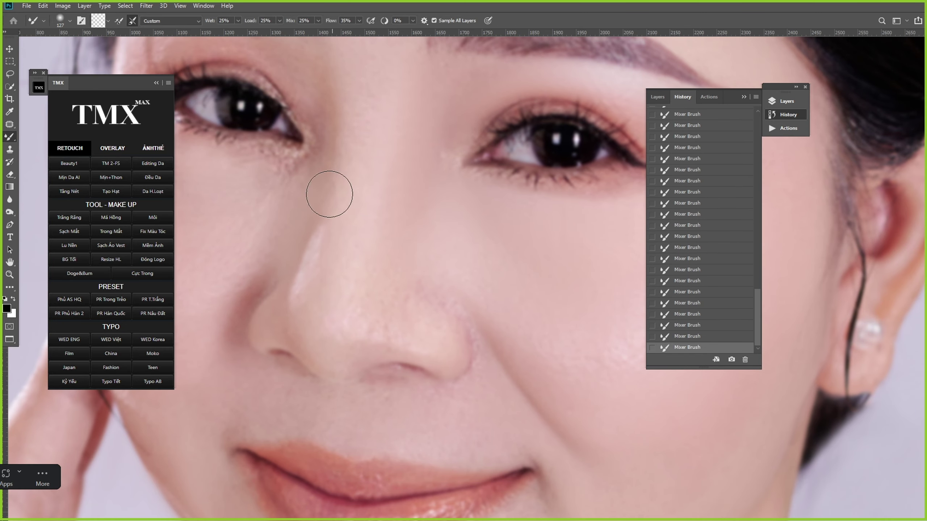
pyautogui.moveTo(279, 192); pyautogui.dragTo(317, 181)
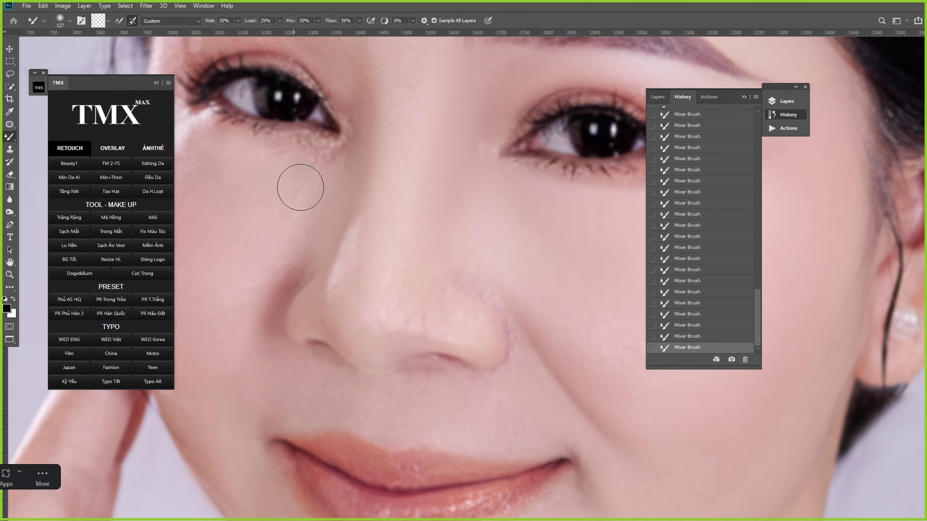
pyautogui.moveTo(361, 134); pyautogui.dragTo(354, 181)
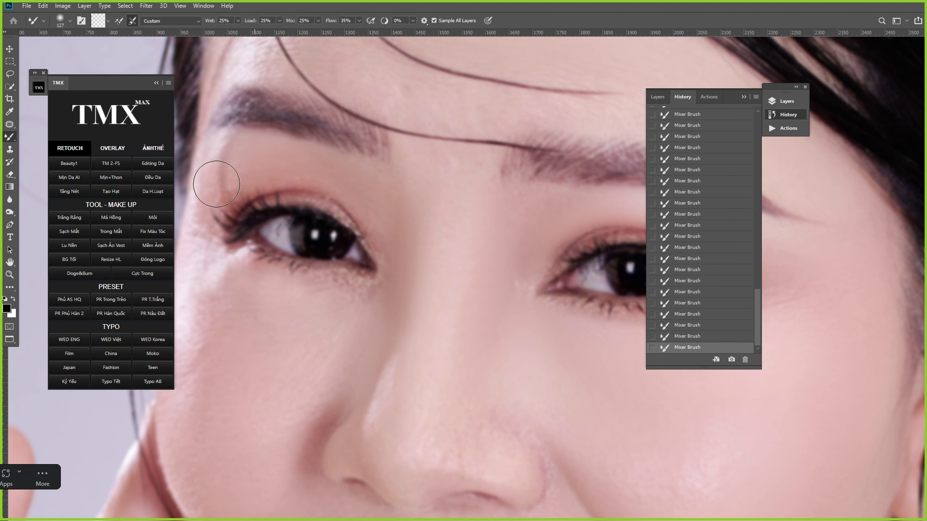
# Step: Enlarge the Mixer Brush to 165 px and smooth the upper hand-side cheek below the eye
pyautogui.moveTo(212, 329)
pyautogui.mouseDown()
pyautogui.moveTo(261, 274)
pyautogui.moveTo(297, 200)
pyautogui.mouseUp()
pyautogui.rightClick(321, 219)
pyautogui.moveTo(413, 246); pyautogui.dragTo(414, 247)
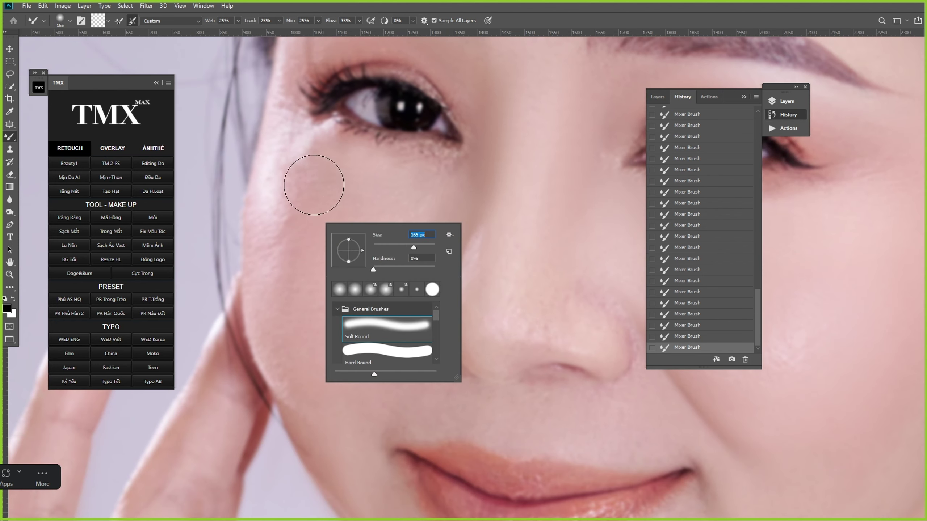
pyautogui.click(315, 193)
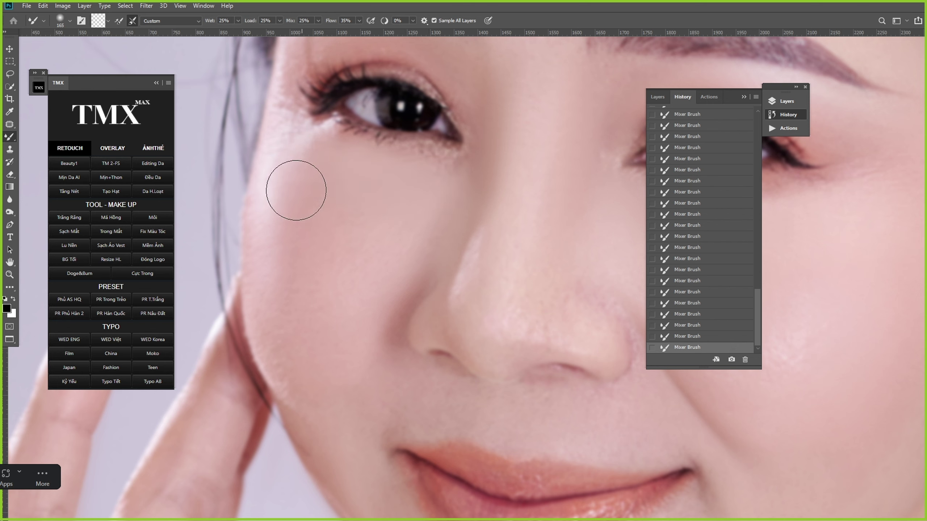
# Step: Set the Mixer Brush to 102 px and soften the hand-side fold between the nostril and mouth corner
pyautogui.scroll(-2, 365, 199)
pyautogui.rightClick(405, 236)
pyautogui.press('Return')
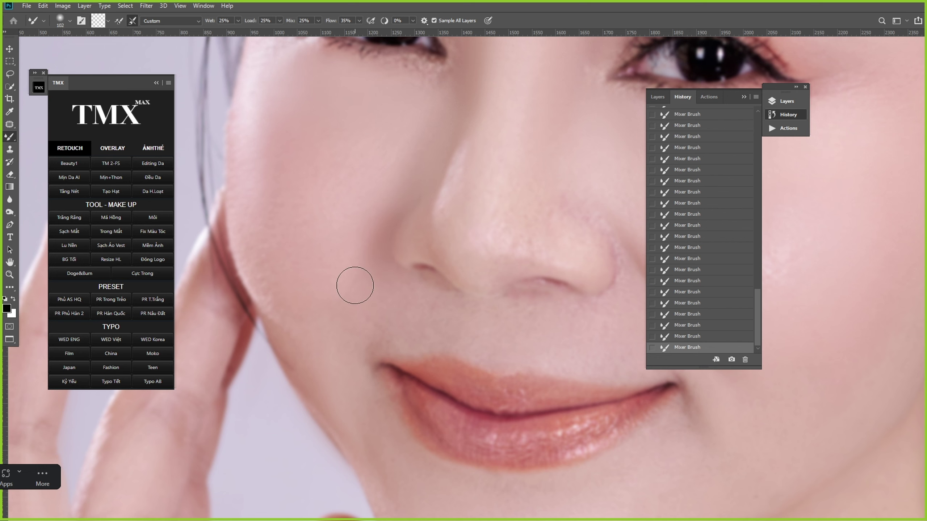
# Step: Enlarge the Mixer Brush to 174 px and smooth the skin between the nose and upper lip
pyautogui.scroll(-3, 375, 253)
pyautogui.rightClick(408, 262)
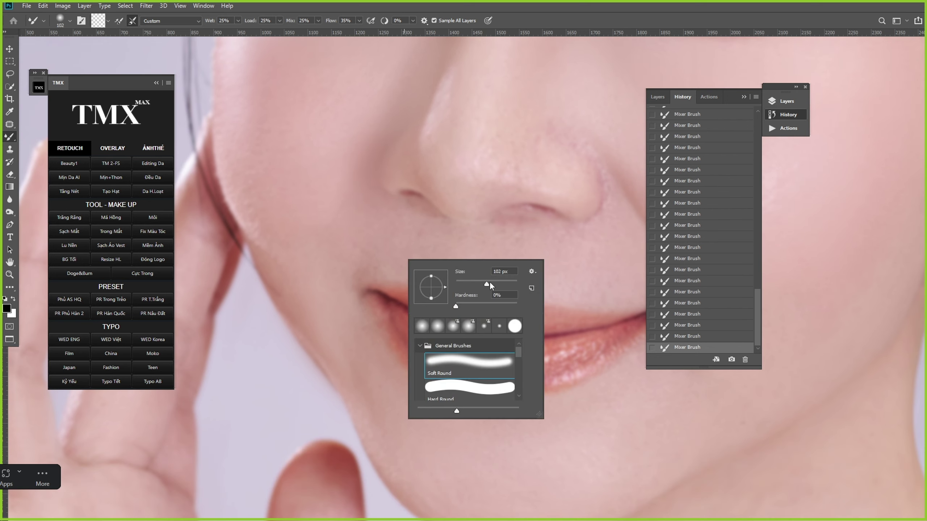
pyautogui.press('Return')
pyautogui.hscroll(3, 509, 245)
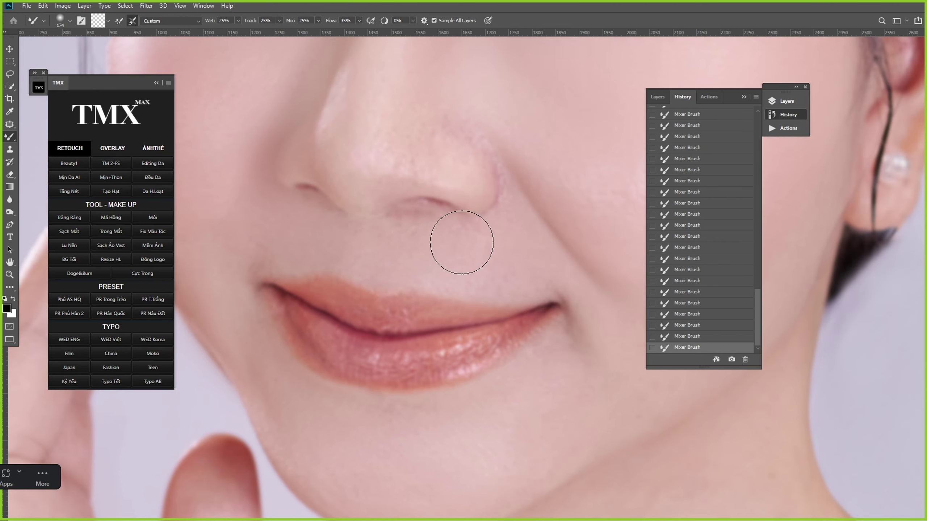
# Step: Soften the ear-side smile fold from the nostril to the mouth corner with the Mixer Brush at 95 px and 152 px
pyautogui.scroll(-2, 484, 261)
pyautogui.hscroll(3, 484, 261)
pyautogui.rightClick(471, 237)
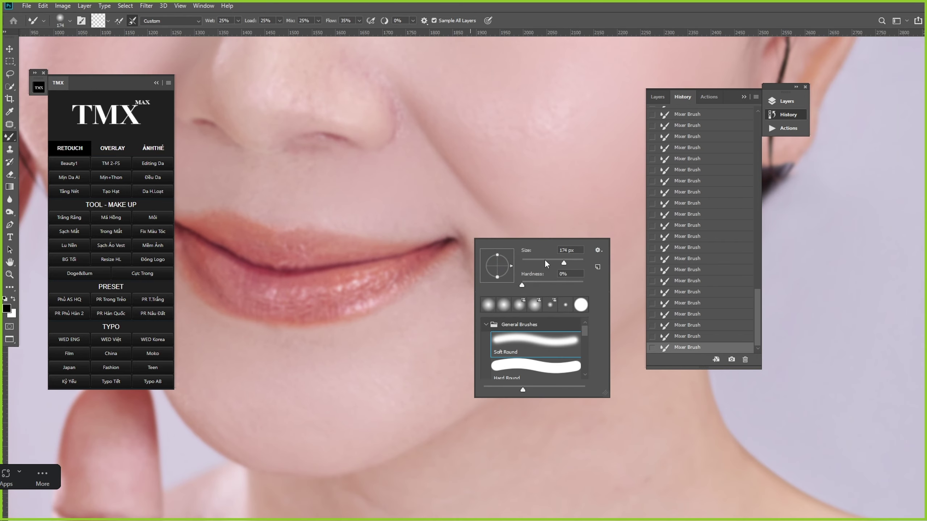
pyautogui.press('Return')
pyautogui.rightClick(535, 254)
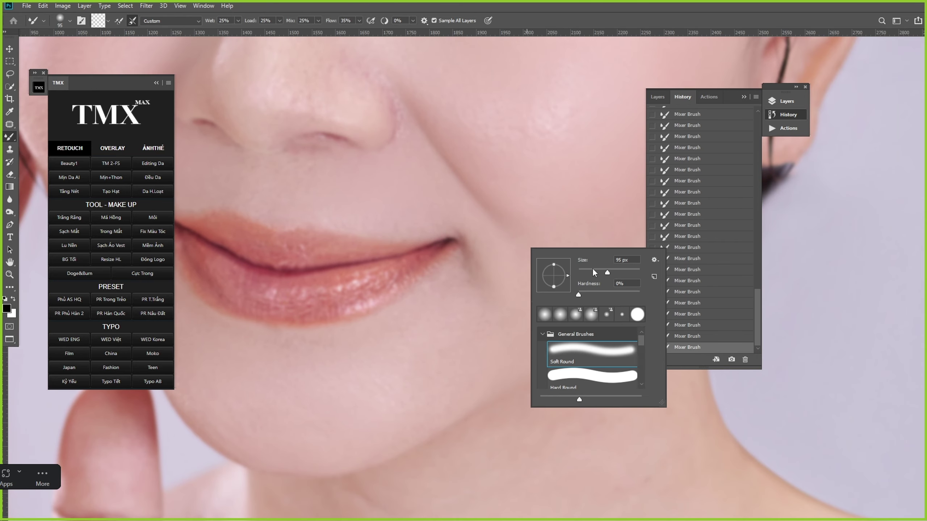
pyautogui.press('Return')
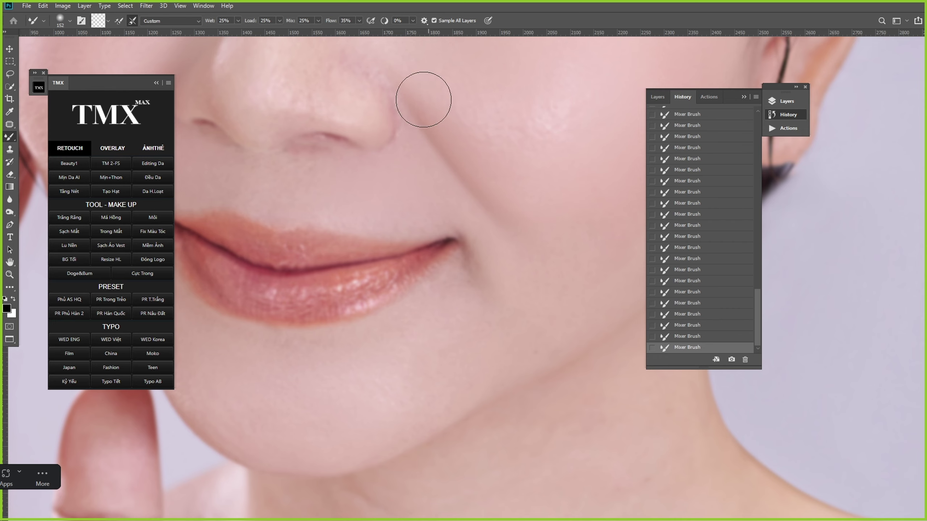
pyautogui.moveTo(412, 119); pyautogui.dragTo(486, 252)
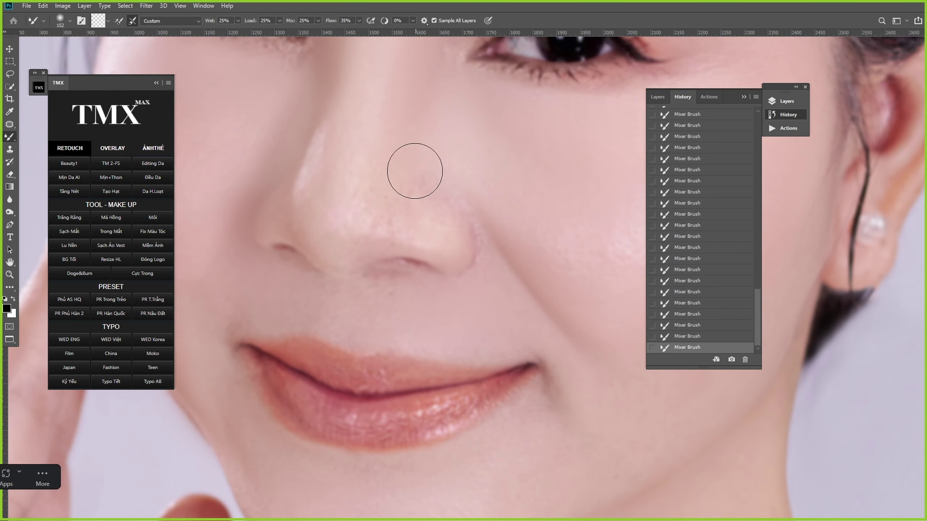
# Step: Blend the shadow around the ear-side mouth corner with the Mixer Brush at 111 px and 97 px
pyautogui.scroll(-5, 472, 207)
pyautogui.hscroll(2, 511, 255)
pyautogui.rightClick(567, 279)
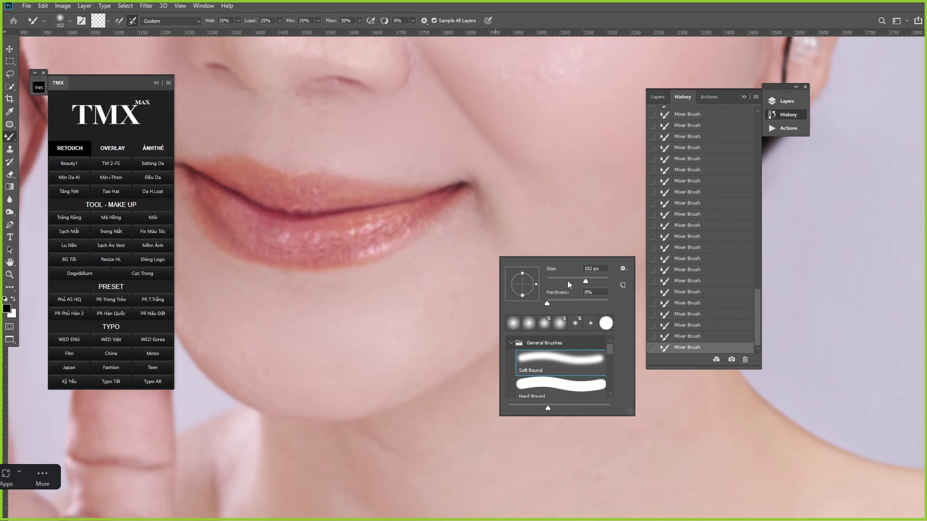
pyautogui.click(478, 248)
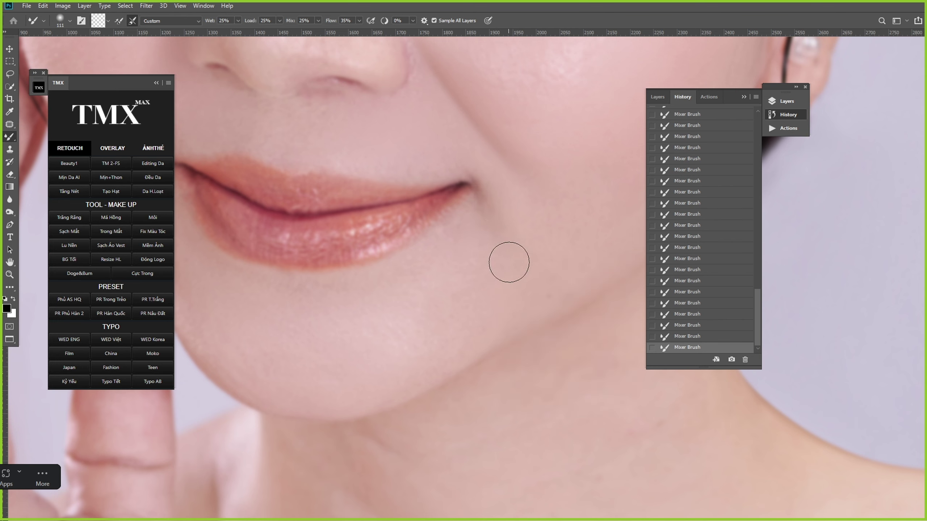
pyautogui.rightClick(496, 249)
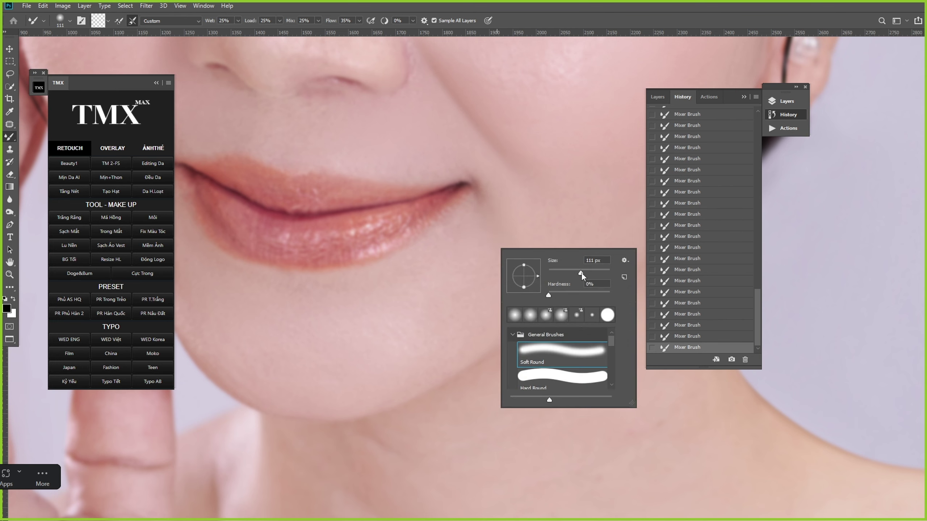
pyautogui.click(484, 223)
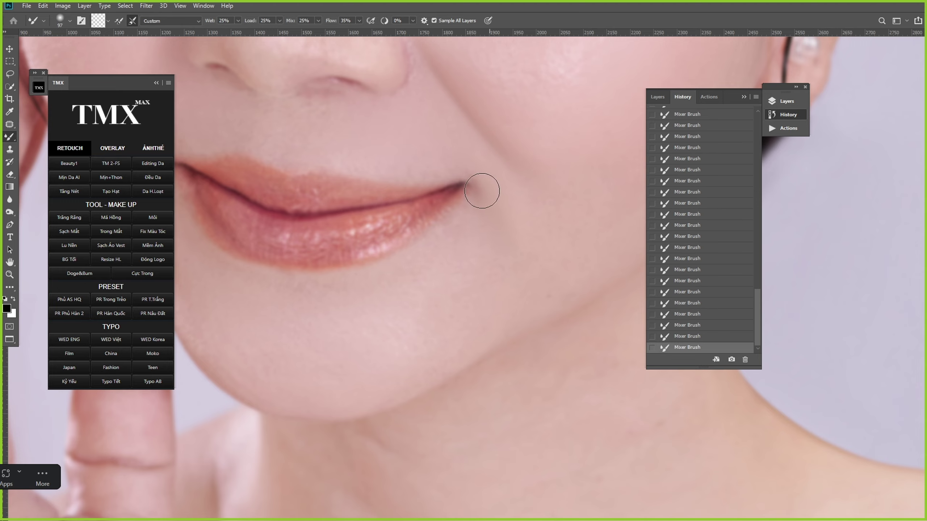
# Step: Enlarge the Mixer Brush to 177 px and smooth the chin below the lips
pyautogui.moveTo(434, 326); pyautogui.dragTo(467, 222)
pyautogui.rightClick(459, 226)
pyautogui.moveTo(543, 250); pyautogui.dragTo(552, 250)
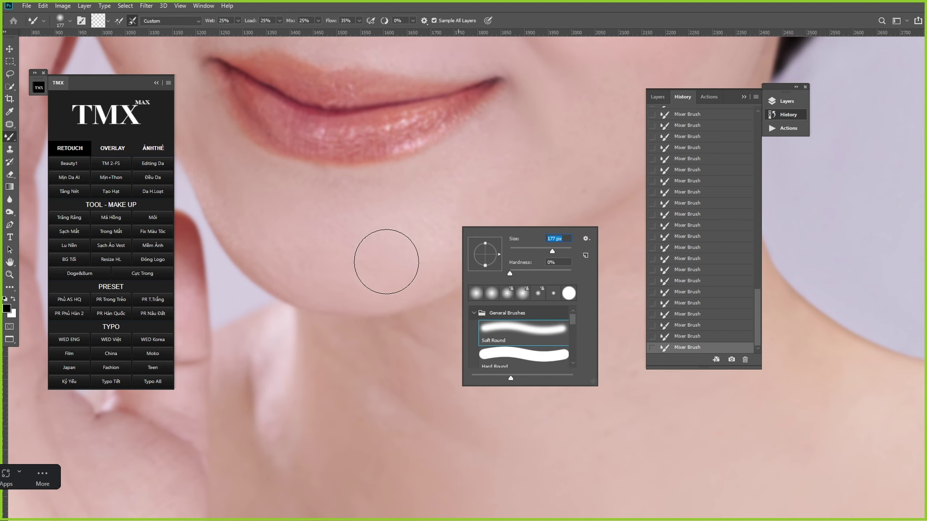
pyautogui.click(308, 259)
pyautogui.moveTo(264, 226)
pyautogui.mouseDown()
pyautogui.moveTo(337, 255)
pyautogui.moveTo(321, 227)
pyautogui.mouseUp()
pyautogui.moveTo(438, 251); pyautogui.dragTo(367, 243)
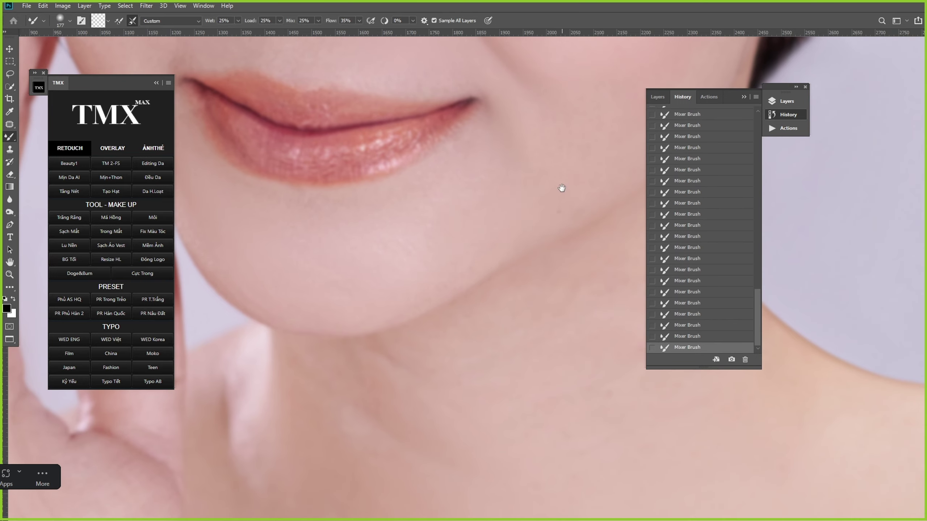
# Step: Even out the ear-side jawline and the lower edge of the chin with the 177 px Mixer Brush
pyautogui.moveTo(562, 188); pyautogui.dragTo(467, 250)
pyautogui.moveTo(559, 141)
pyautogui.mouseDown()
pyautogui.moveTo(509, 213)
pyautogui.moveTo(511, 240)
pyautogui.moveTo(492, 288)
pyautogui.moveTo(474, 284)
pyautogui.moveTo(501, 231)
pyautogui.mouseUp()
pyautogui.moveTo(354, 356); pyautogui.dragTo(410, 318)
pyautogui.moveTo(303, 348); pyautogui.dragTo(446, 318)
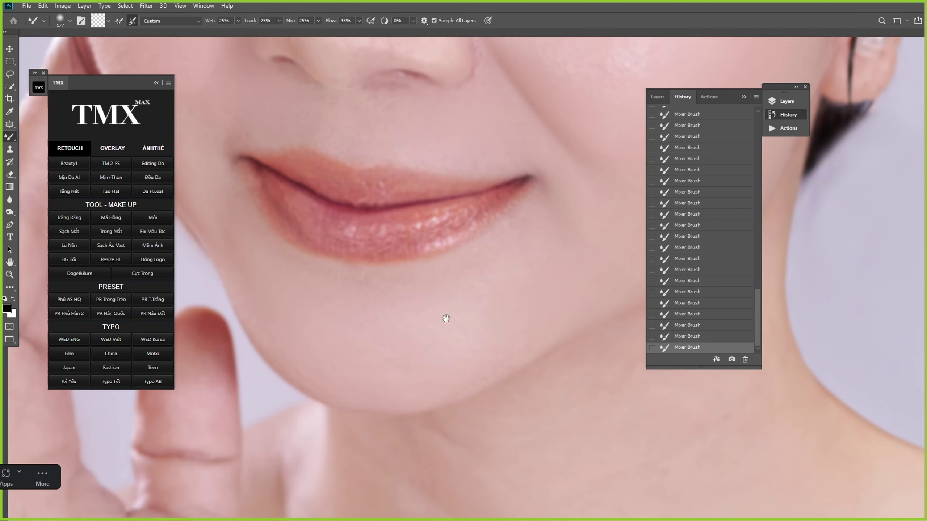
pyautogui.moveTo(364, 336); pyautogui.dragTo(418, 354)
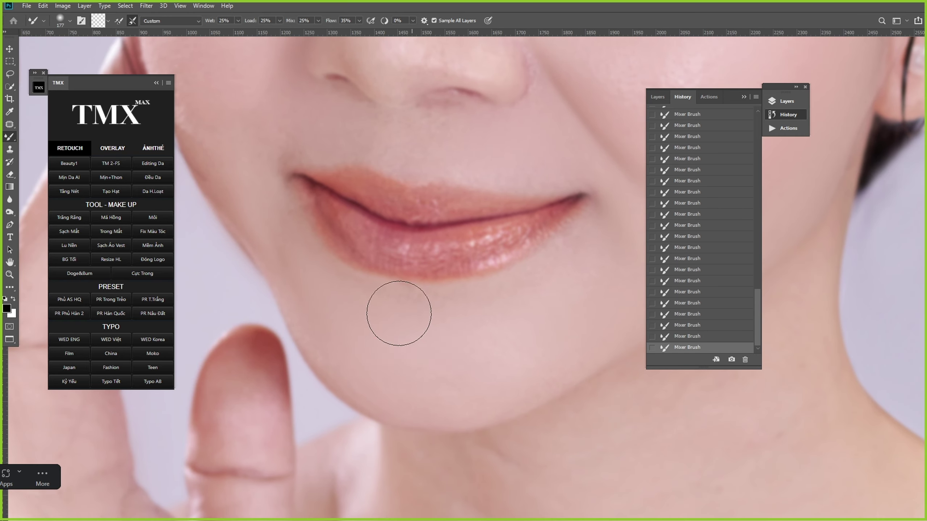
# Step: Set the Mixer Brush to 133 px and smooth the hand-side lower cheek, jaw edge and skin beside the mouth
pyautogui.moveTo(253, 174)
pyautogui.mouseDown()
pyautogui.moveTo(362, 279)
pyautogui.moveTo(364, 297)
pyautogui.mouseUp()
pyautogui.rightClick(343, 264)
pyautogui.click(419, 280)
pyautogui.click(329, 213)
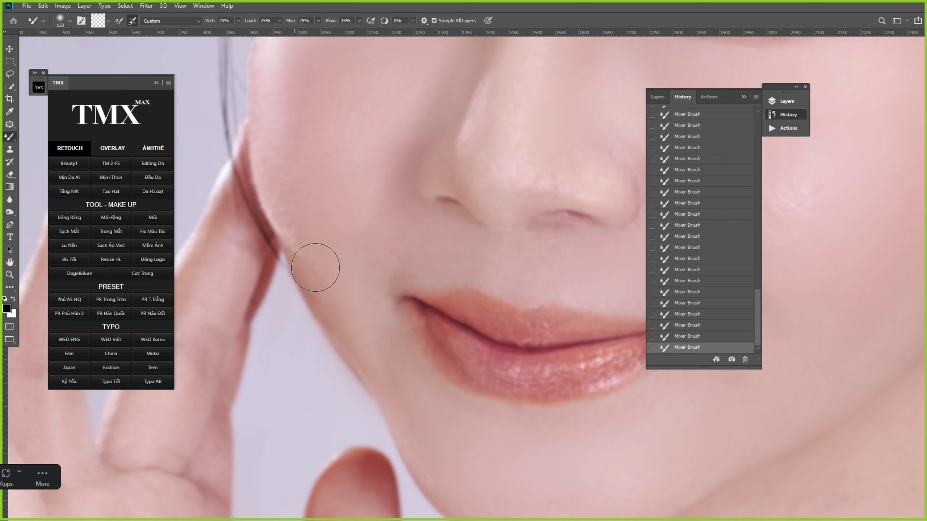
pyautogui.moveTo(400, 249); pyautogui.dragTo(390, 281)
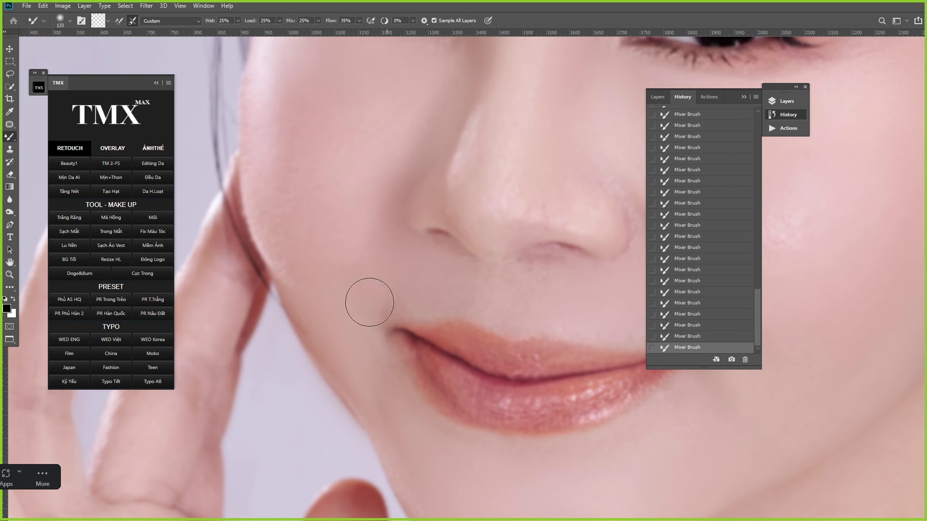
pyautogui.moveTo(364, 218); pyautogui.dragTo(382, 266)
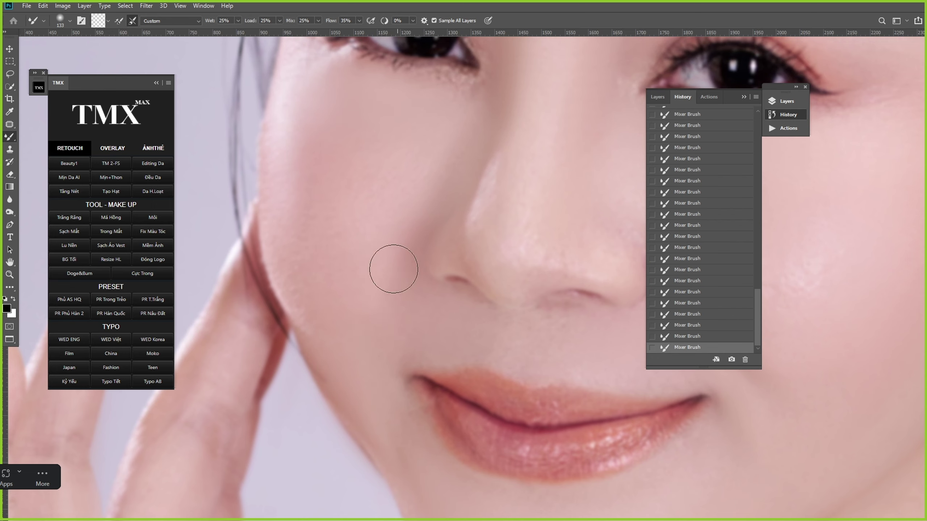
pyautogui.moveTo(299, 219); pyautogui.dragTo(303, 232)
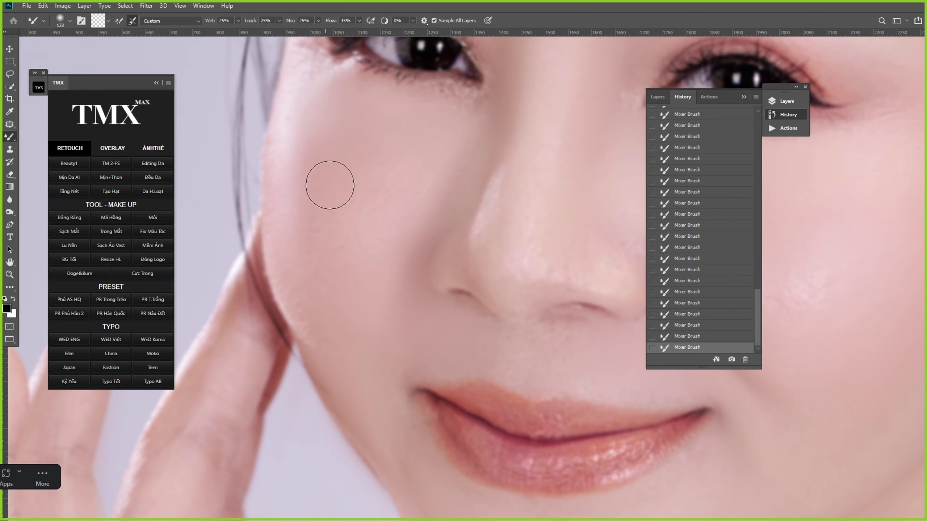
# Step: Undo the last two cheek strokes and smooth the hand-side cheek again with the Mixer Brush at 174 px
pyautogui.hotkey('ctrl', 'z')
pyautogui.hotkey('ctrl', 'z')
pyautogui.rightClick(325, 240)
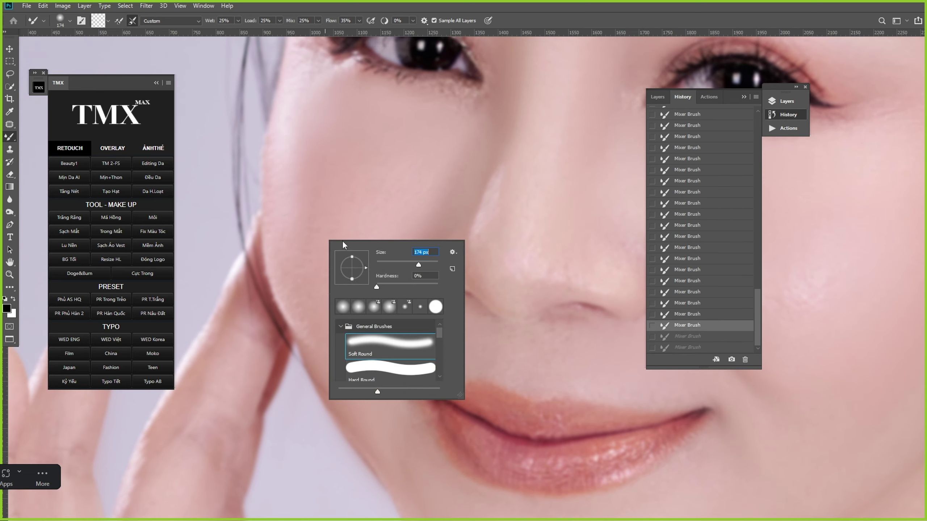
pyautogui.moveTo(318, 232)
pyautogui.mouseDown()
pyautogui.moveTo(303, 203)
pyautogui.moveTo(300, 237)
pyautogui.mouseUp()
# Step: Show the TM TEXTURE layer and toggle the Retocuh Da group's visibility to compare the whole face before and after retouching
pyautogui.scroll(-6, 430, 260)
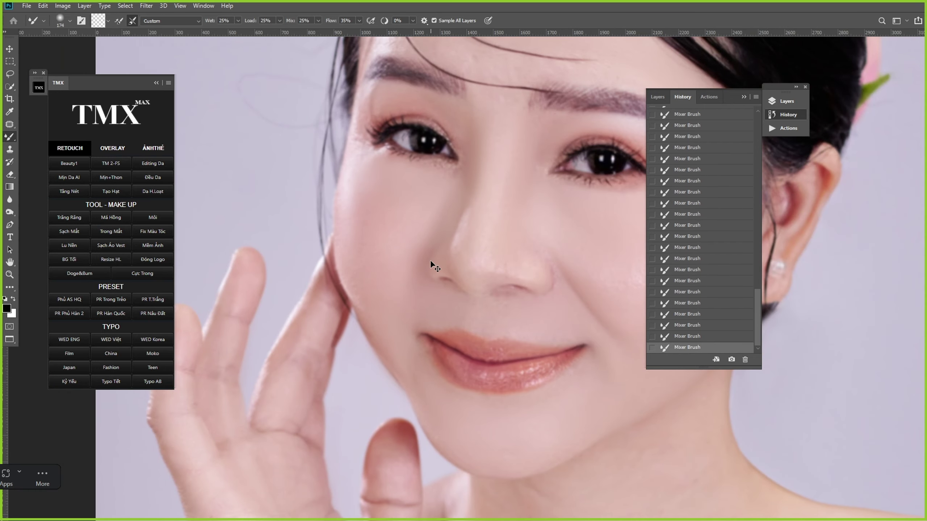
pyautogui.hotkey('ctrl', '-')
pyautogui.moveTo(504, 289); pyautogui.dragTo(414, 279)
pyautogui.hotkey('ctrl', '+')
pyautogui.moveTo(443, 249); pyautogui.dragTo(456, 319)
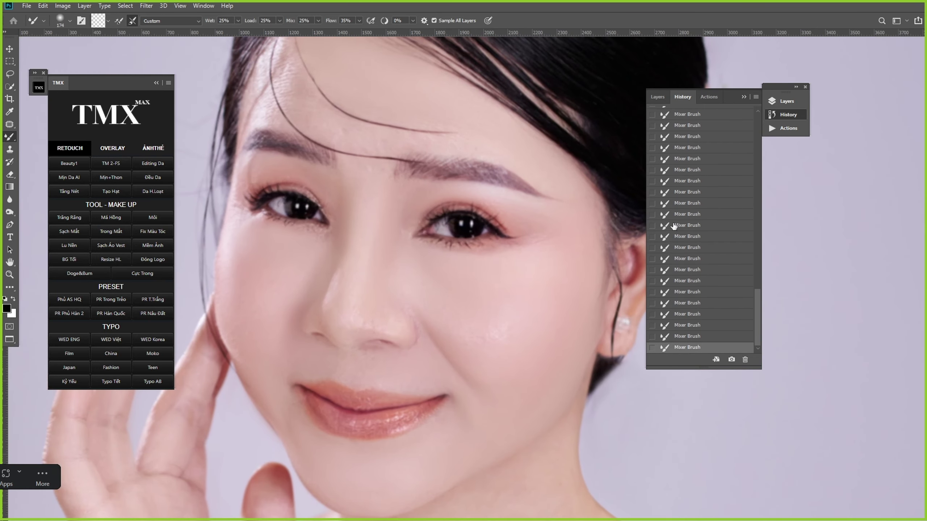
pyautogui.press('F7')
pyautogui.click(653, 169)
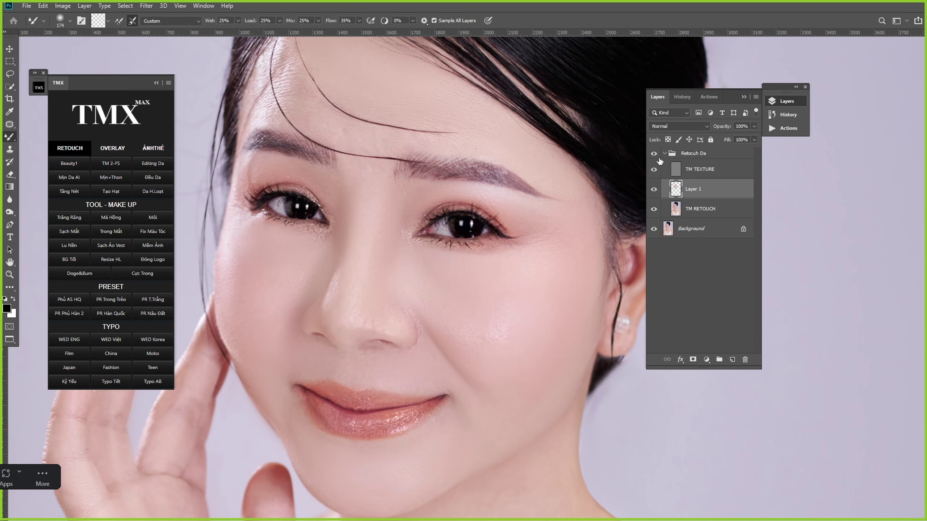
pyautogui.click(654, 154)
pyautogui.click(654, 154)
pyautogui.click(654, 154)
pyautogui.moveTo(538, 309); pyautogui.dragTo(533, 244)
pyautogui.moveTo(377, 233); pyautogui.dragTo(394, 225)
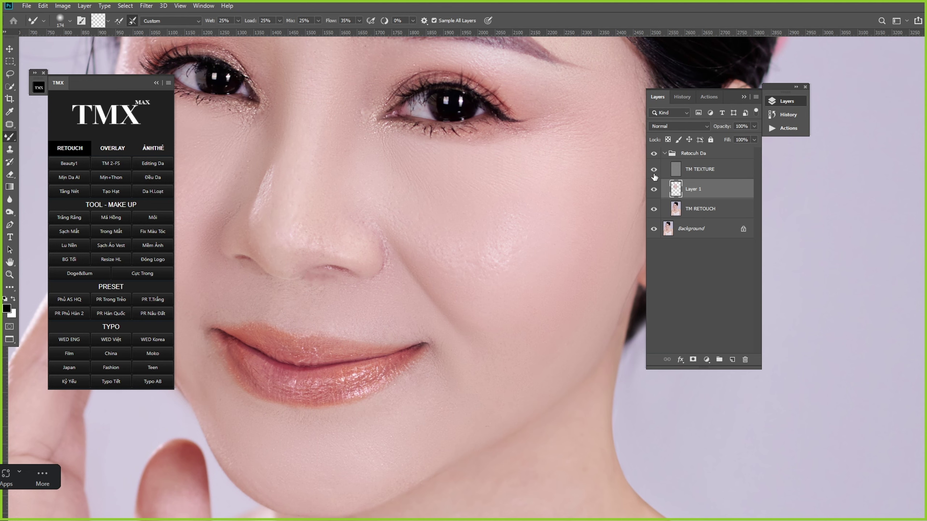
# Step: Hide the TM TEXTURE layer and smooth the shiny spots on the ear-side cheek with the Mixer Brush at 196 px
pyautogui.scroll(1, 548, 288)
pyautogui.rightClick(563, 297)
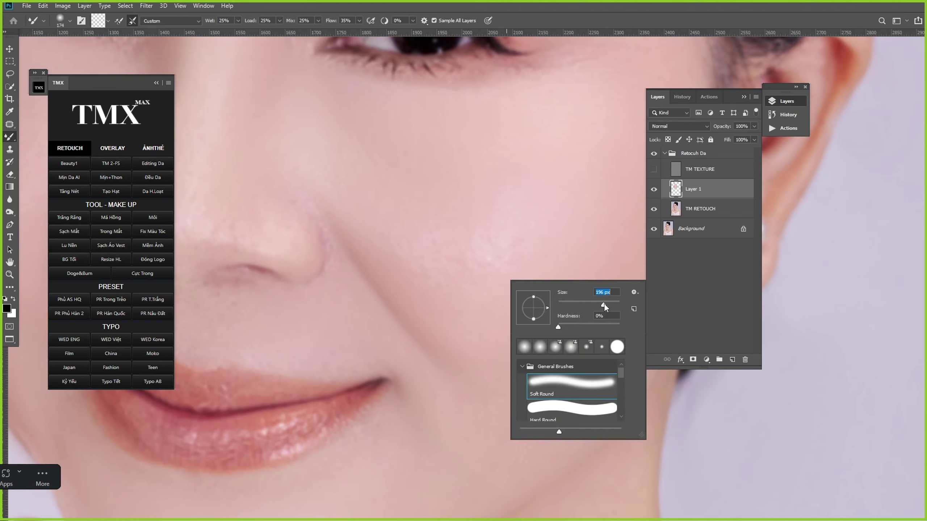
pyautogui.click(436, 273)
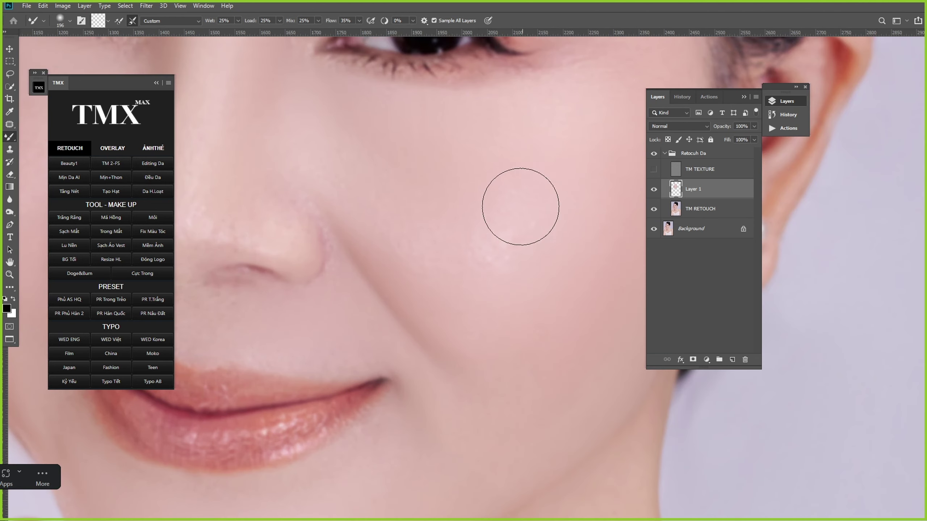
pyautogui.moveTo(520, 207)
pyautogui.mouseDown()
pyautogui.moveTo(548, 191)
pyautogui.moveTo(511, 271)
pyautogui.moveTo(496, 267)
pyautogui.mouseUp()
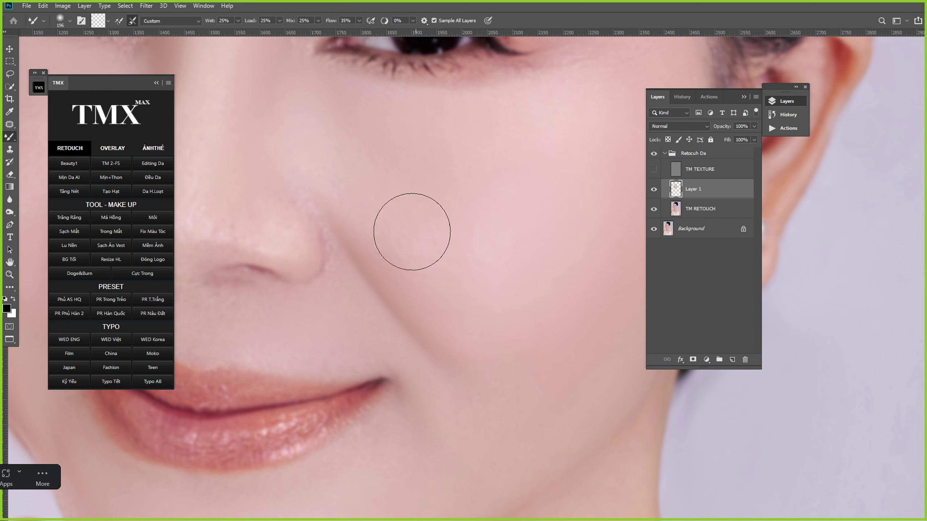
# Step: Show the TM TEXTURE layer and toggle the Retocuh Da group's visibility to compare the whole portrait before and after retouching
pyautogui.hotkey('ctrl', '-')
pyautogui.hotkey('ctrl', '-')
pyautogui.hotkey('ctrl', '-')
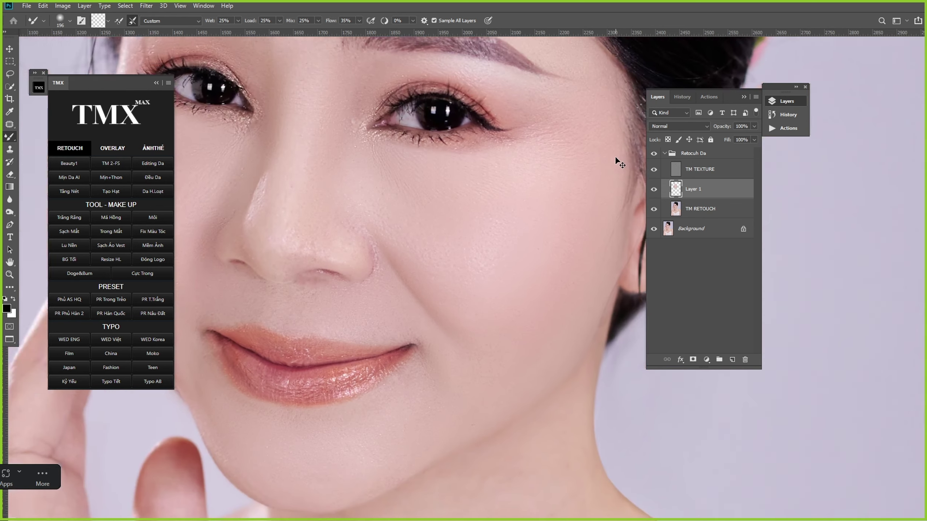
pyautogui.hotkey('ctrl', '-')
pyautogui.hotkey('ctrl', '-')
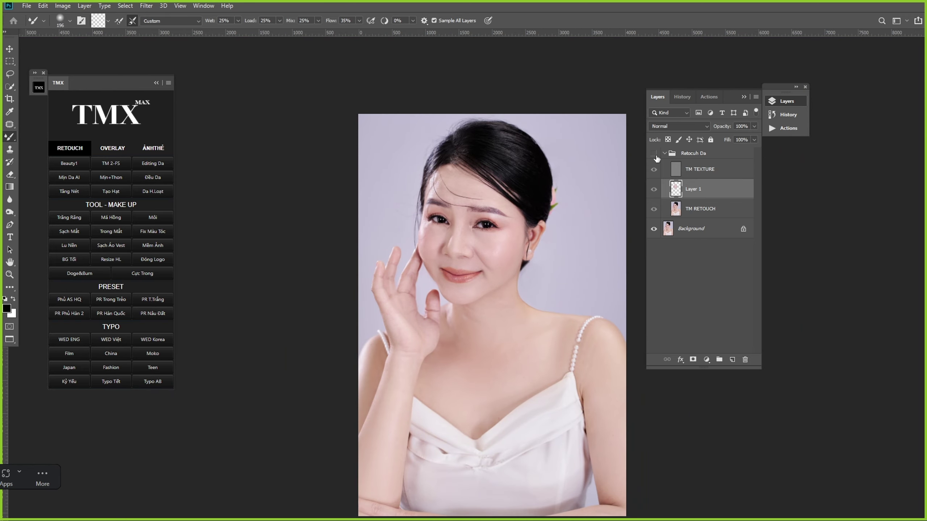
pyautogui.moveTo(539, 204); pyautogui.dragTo(574, 250)
pyautogui.moveTo(491, 288); pyautogui.dragTo(517, 220)
pyautogui.moveTo(419, 226); pyautogui.dragTo(470, 257)
# Step: Lower the opacity of Layer 1 to 88%
pyautogui.click(754, 140)
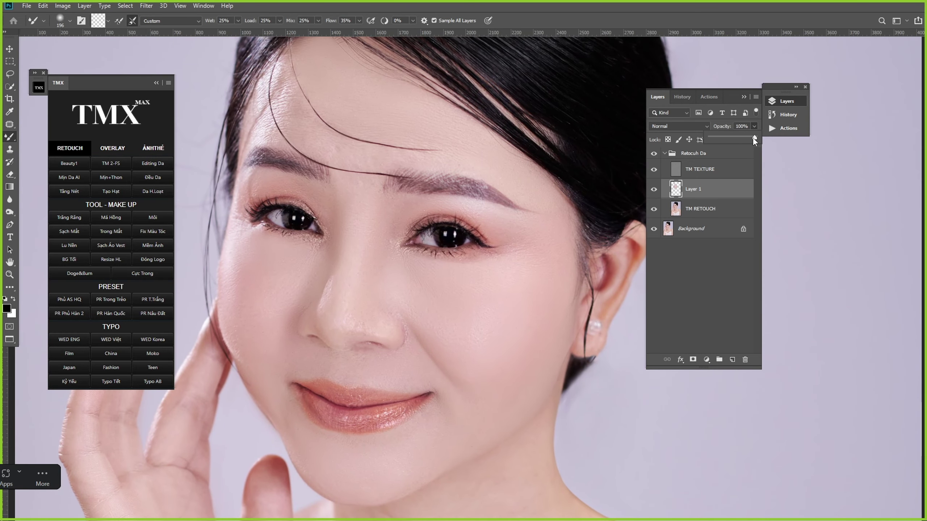
pyautogui.moveTo(723, 144); pyautogui.dragTo(717, 147)
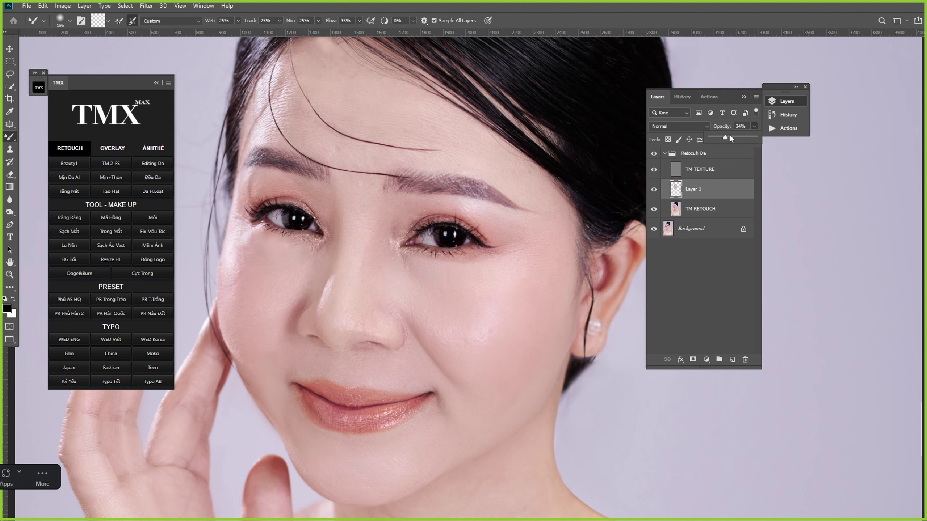
pyautogui.moveTo(729, 135); pyautogui.dragTo(808, 139)
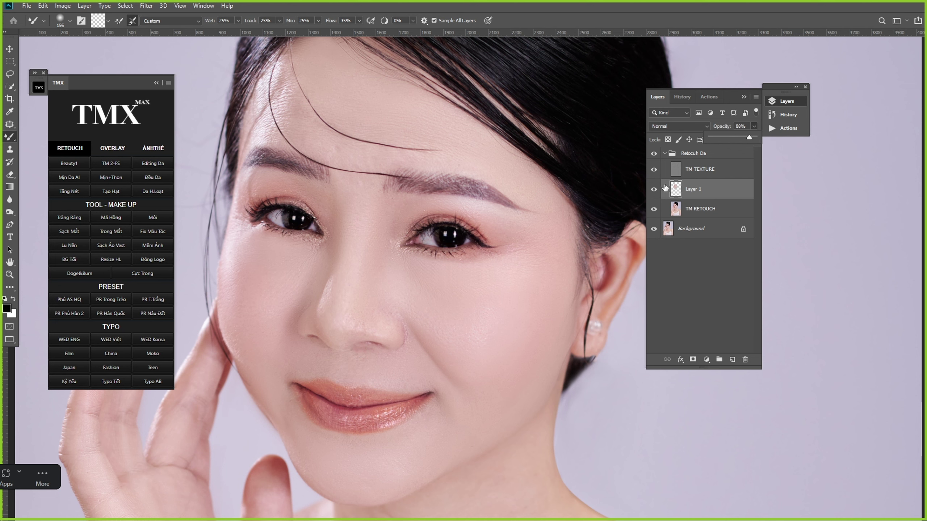
# Step: Toggle the Retocuh Da group's visibility repeatedly to check the reduced-opacity smoothing against the original face
pyautogui.click(655, 156)
pyautogui.click(656, 156)
pyautogui.click(656, 156)
pyautogui.click(656, 156)
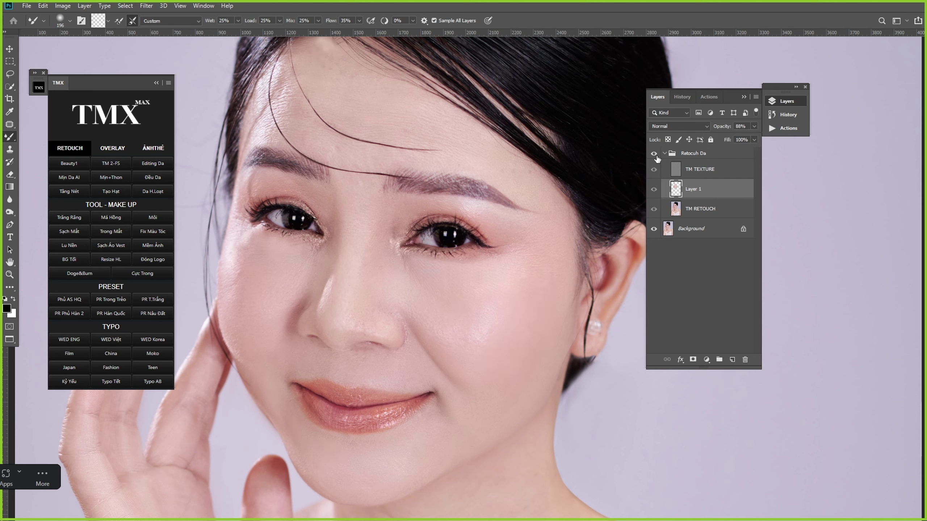
pyautogui.click(656, 156)
pyautogui.click(654, 154)
pyautogui.hotkey('ctrl', '0')
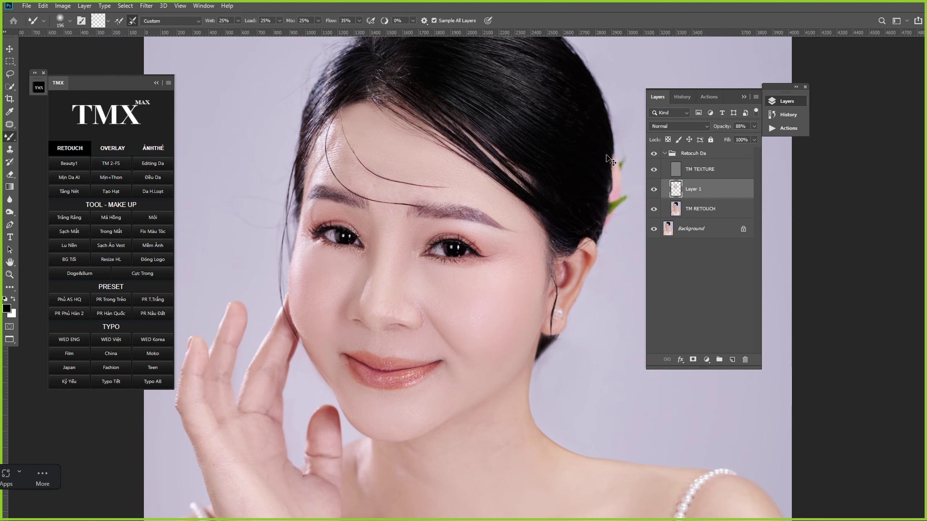
pyautogui.hotkey('ctrl', '-')
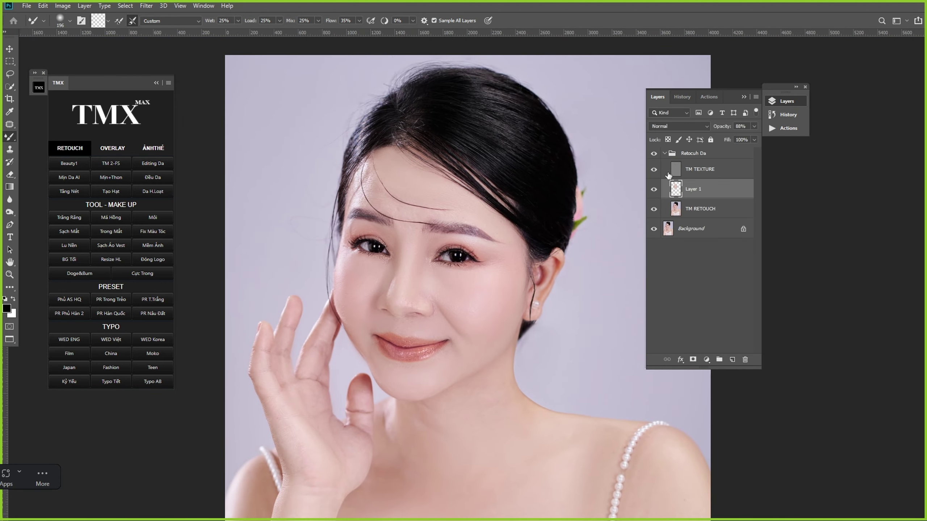
# Step: Hide the TM TEXTURE layer, set the Mixer Brush to 120 px and smooth the forehead between the two loose hair strands
pyautogui.scroll(6, 425, 192)
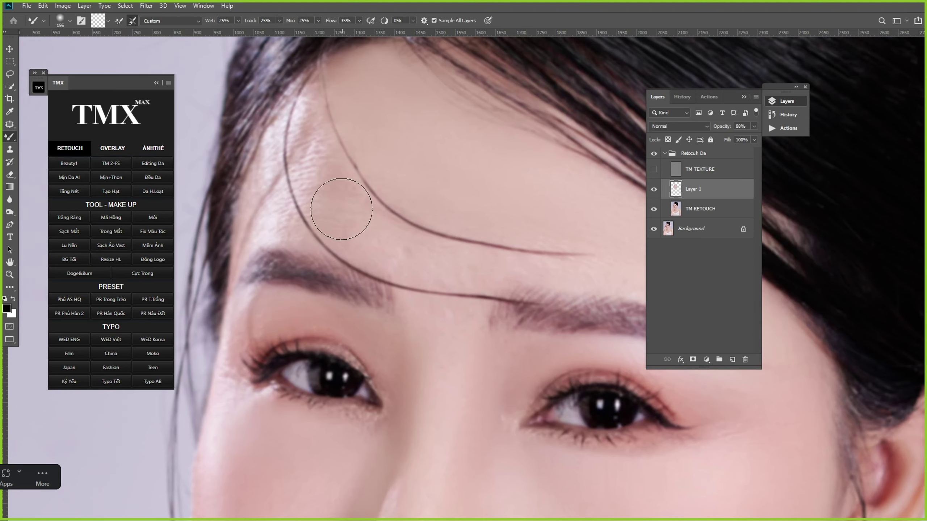
pyautogui.hotkey('shift', 'b')
pyautogui.hotkey('shift', 'b')
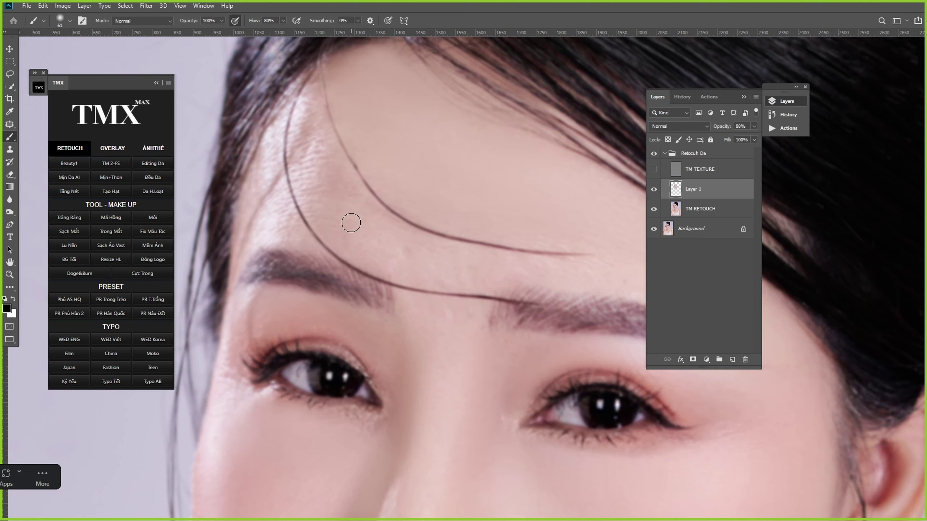
pyautogui.rightClick(351, 223)
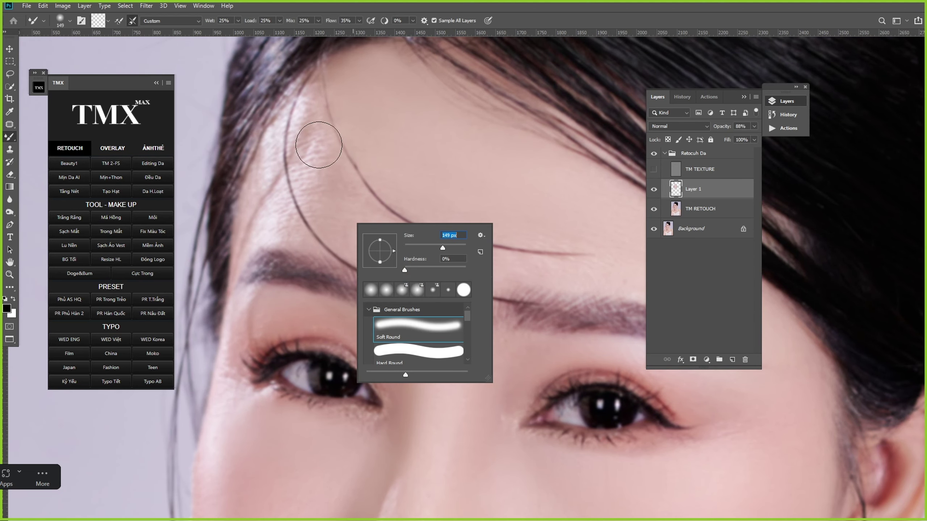
pyautogui.moveTo(443, 248); pyautogui.dragTo(439, 248)
pyautogui.click(320, 161)
pyautogui.scroll(3, 353, 210)
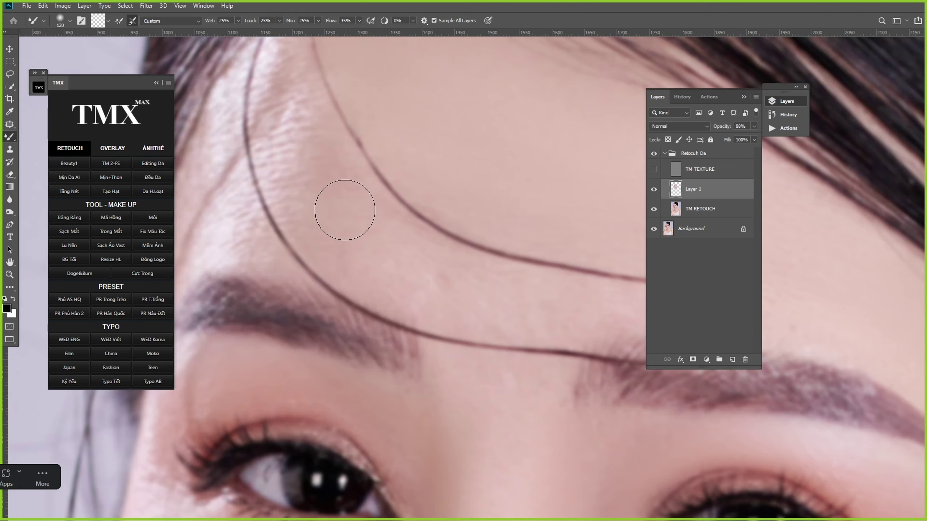
pyautogui.moveTo(609, 316); pyautogui.dragTo(460, 283)
pyautogui.moveTo(358, 277); pyautogui.dragTo(461, 307)
pyautogui.moveTo(361, 267)
pyautogui.mouseDown()
pyautogui.moveTo(392, 284)
pyautogui.moveTo(319, 210)
pyautogui.moveTo(274, 137)
pyautogui.mouseUp()
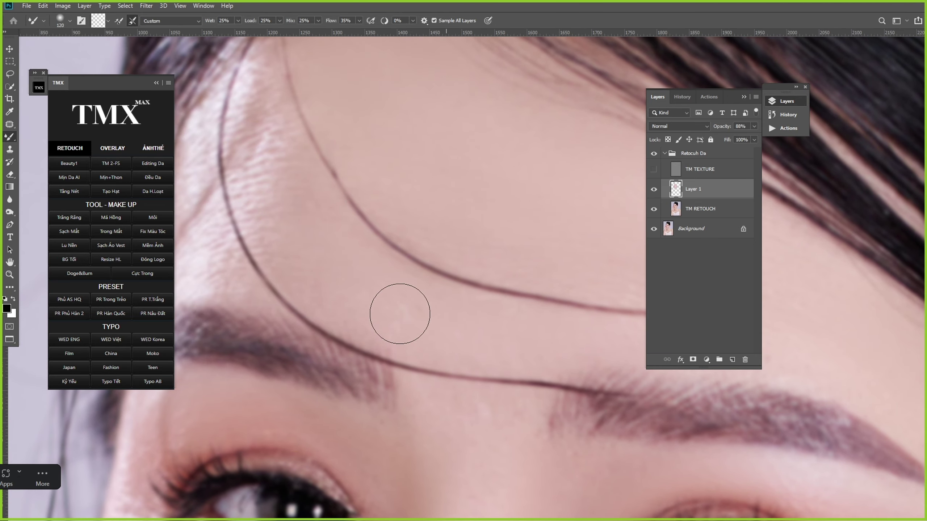
# Step: Smooth the shiny, textured forehead skin along the outer hair strand above the hand-side brow with the Mixer Brush
pyautogui.moveTo(400, 314)
pyautogui.mouseDown()
pyautogui.moveTo(315, 267)
pyautogui.moveTo(240, 152)
pyautogui.mouseUp()
pyautogui.moveTo(290, 212); pyautogui.dragTo(303, 268)
pyautogui.moveTo(321, 302); pyautogui.dragTo(283, 175)
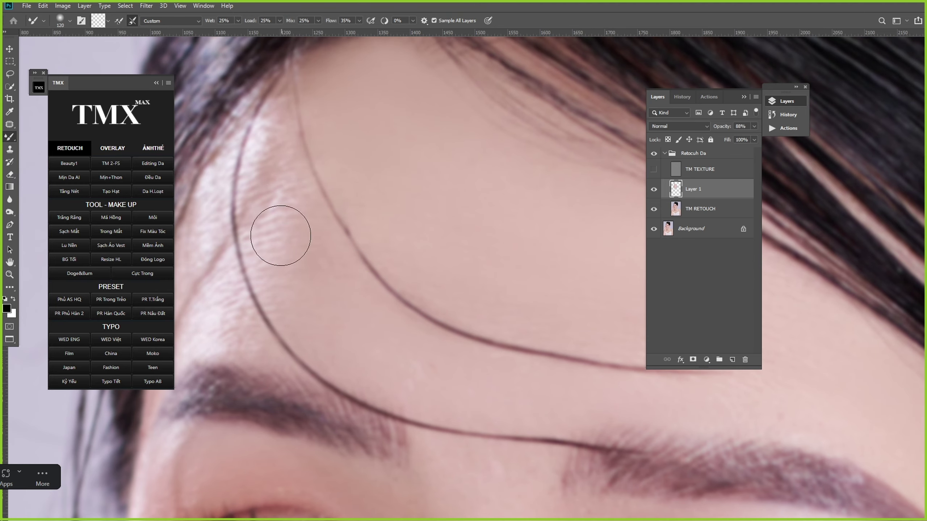
pyautogui.moveTo(309, 270)
pyautogui.mouseDown()
pyautogui.moveTo(286, 176)
pyautogui.moveTo(325, 233)
pyautogui.moveTo(271, 115)
pyautogui.moveTo(271, 192)
pyautogui.moveTo(307, 282)
pyautogui.moveTo(279, 151)
pyautogui.moveTo(263, 220)
pyautogui.moveTo(275, 125)
pyautogui.moveTo(264, 211)
pyautogui.moveTo(279, 235)
pyautogui.moveTo(279, 140)
pyautogui.moveTo(305, 237)
pyautogui.mouseUp()
pyautogui.moveTo(354, 282)
pyautogui.mouseDown()
pyautogui.moveTo(277, 169)
pyautogui.moveTo(270, 125)
pyautogui.moveTo(268, 150)
pyautogui.mouseUp()
pyautogui.scroll(-2, 270, 150)
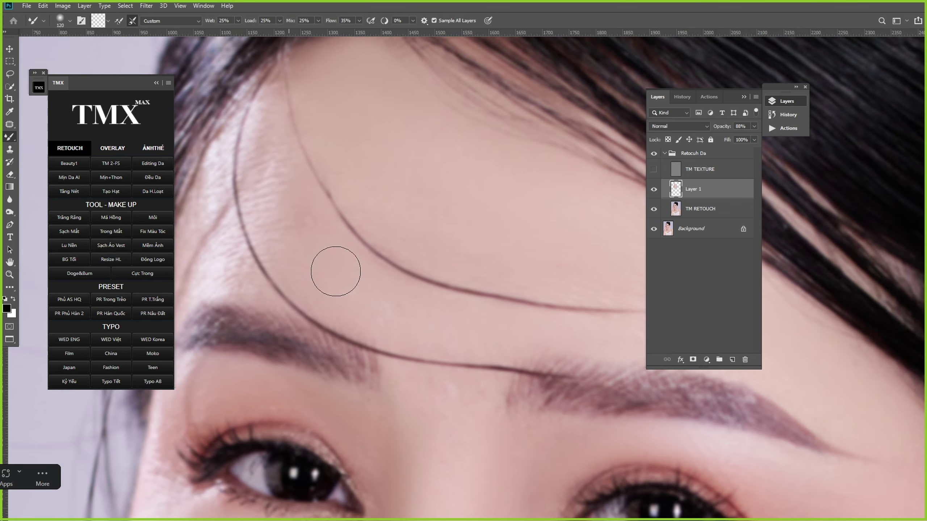
# Step: Set the Mixer Brush to 94 px and smooth the forehead near the hairline and the hand-side temple
pyautogui.moveTo(283, 148); pyautogui.dragTo(286, 206)
pyautogui.rightClick(286, 206)
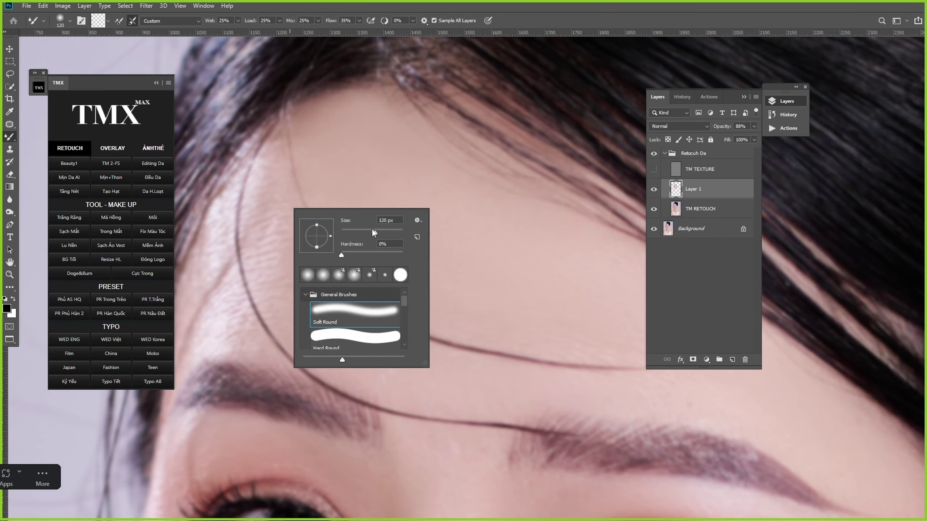
pyautogui.moveTo(373, 232); pyautogui.dragTo(369, 233)
pyautogui.click(271, 220)
pyautogui.scroll(-1, 299, 263)
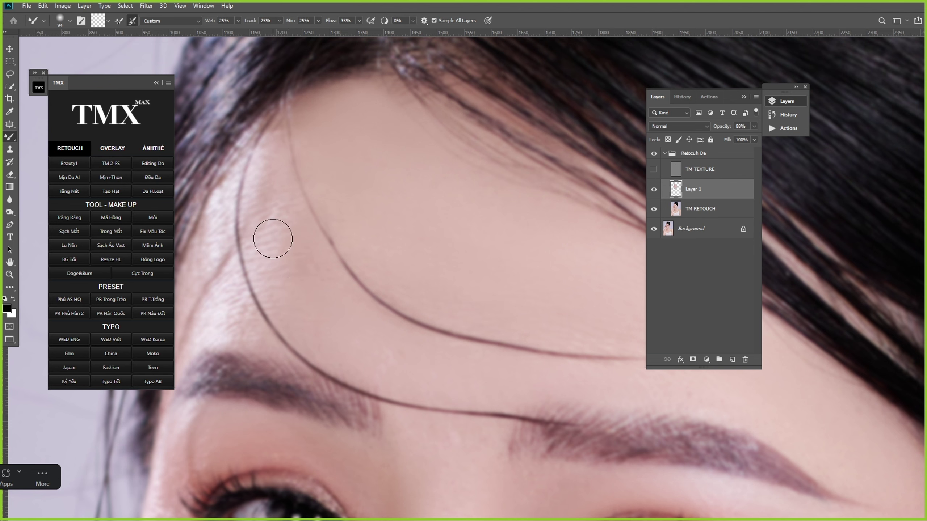
pyautogui.scroll(-3, 293, 248)
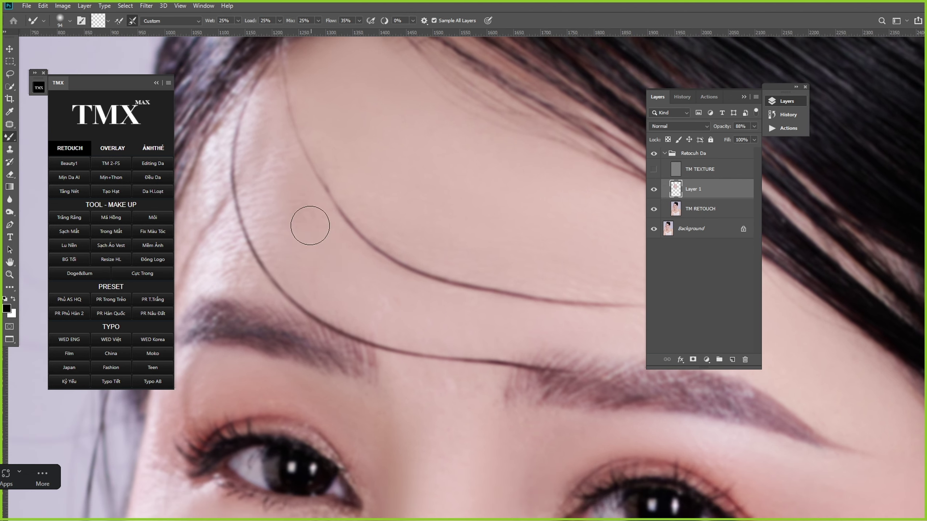
pyautogui.scroll(-2, 345, 273)
pyautogui.hscroll(-3, 398, 292)
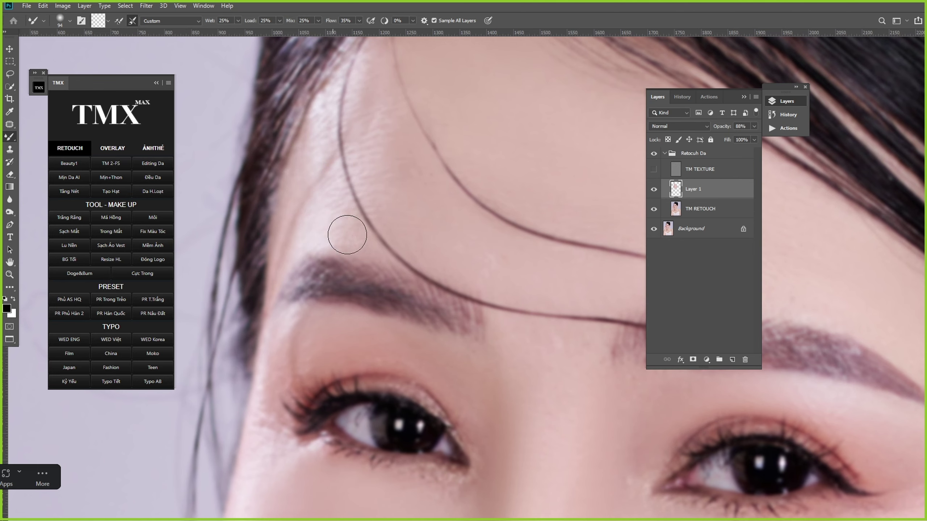
pyautogui.scroll(-3, 362, 223)
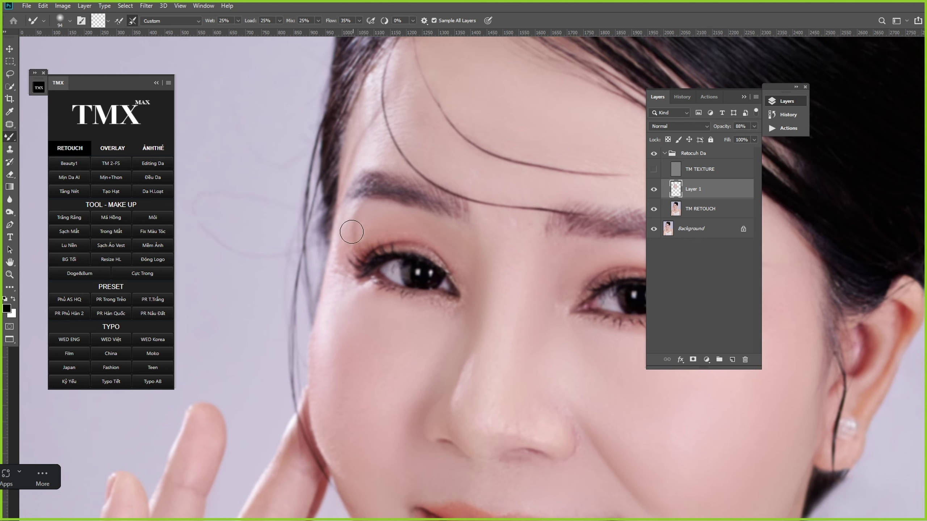
pyautogui.moveTo(536, 282); pyautogui.dragTo(429, 226)
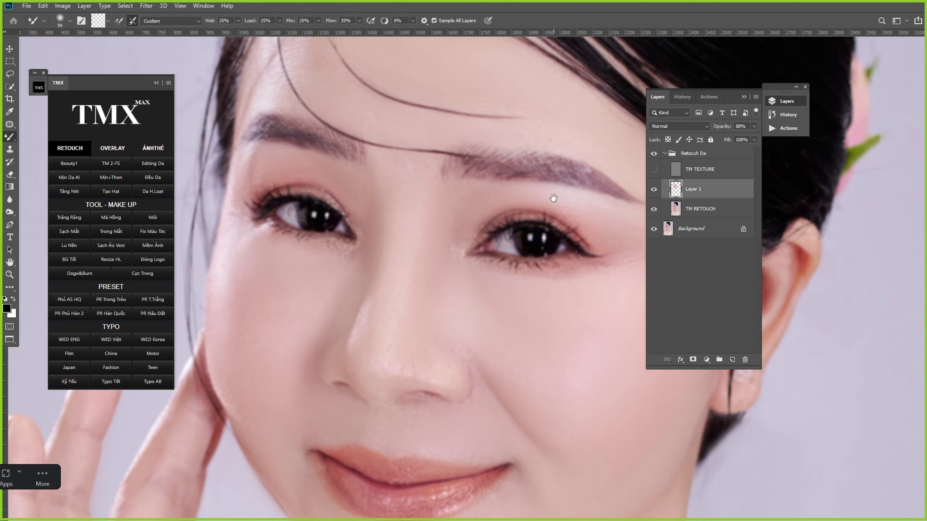
pyautogui.moveTo(553, 199); pyautogui.dragTo(483, 243)
# Step: Show the TM TEXTURE layer to review the whole portrait, and revert the image to its saved state
pyautogui.click(653, 170)
pyautogui.hotkey('ctrl', '0')
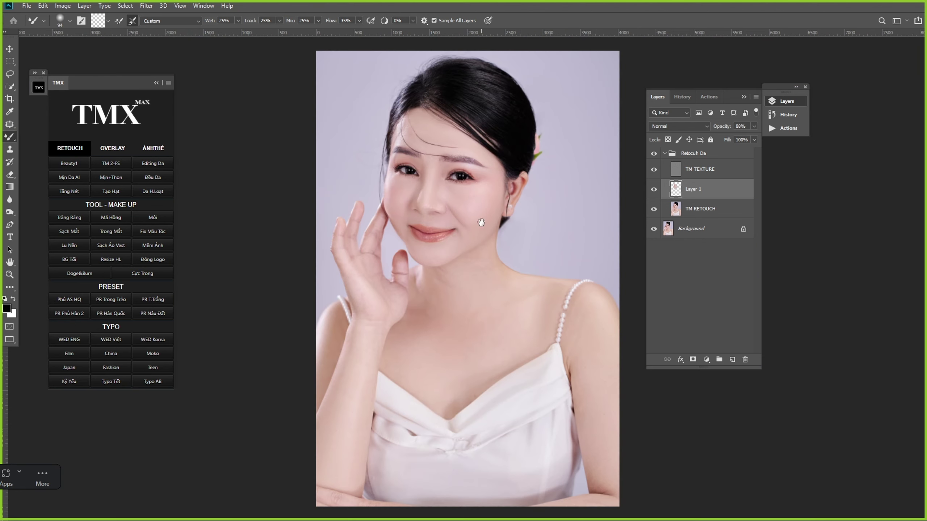
pyautogui.moveTo(441, 146); pyautogui.dragTo(471, 160)
pyautogui.press('F12')
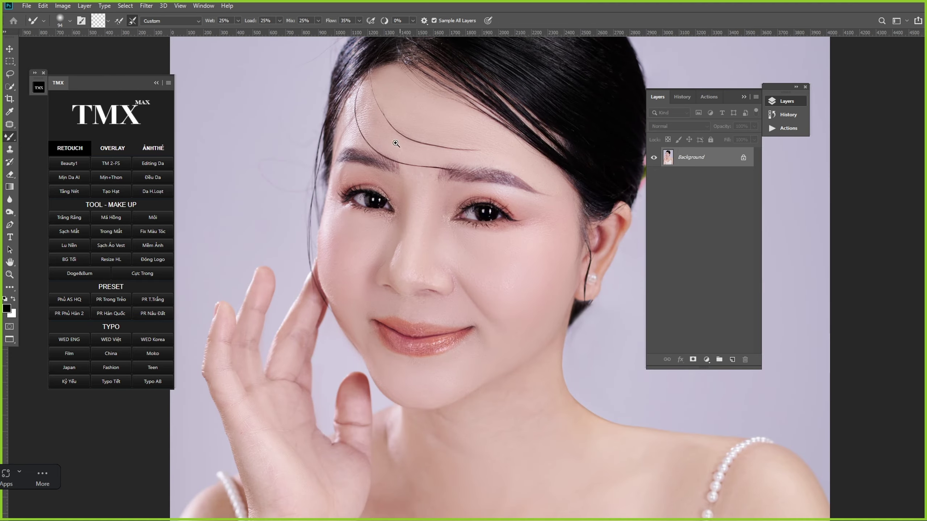
# Step: Soften the shiny forehead texture above the hand-side brow with the Clone Stamp at 133 px and 25% opacity
pyautogui.moveTo(396, 144); pyautogui.dragTo(406, 180)
pyautogui.click(405, 178)
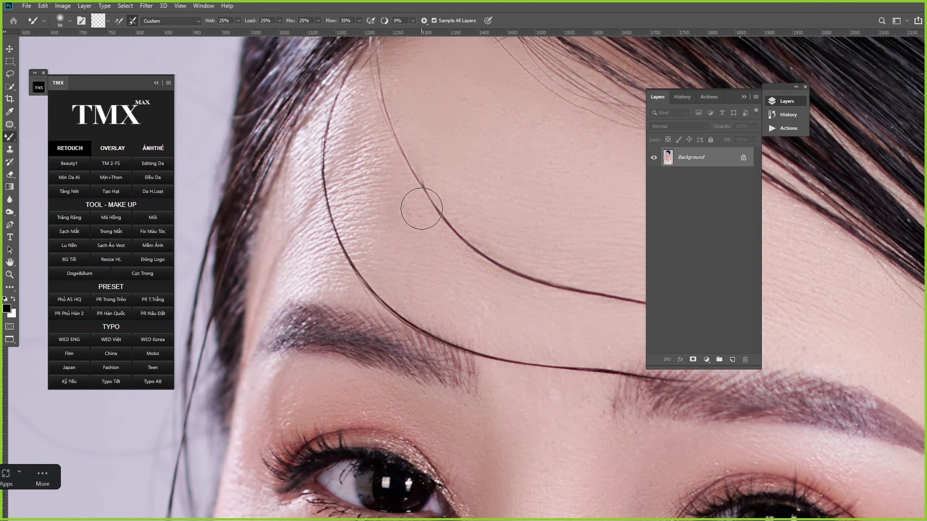
pyautogui.press('s')
pyautogui.rightClick(438, 215)
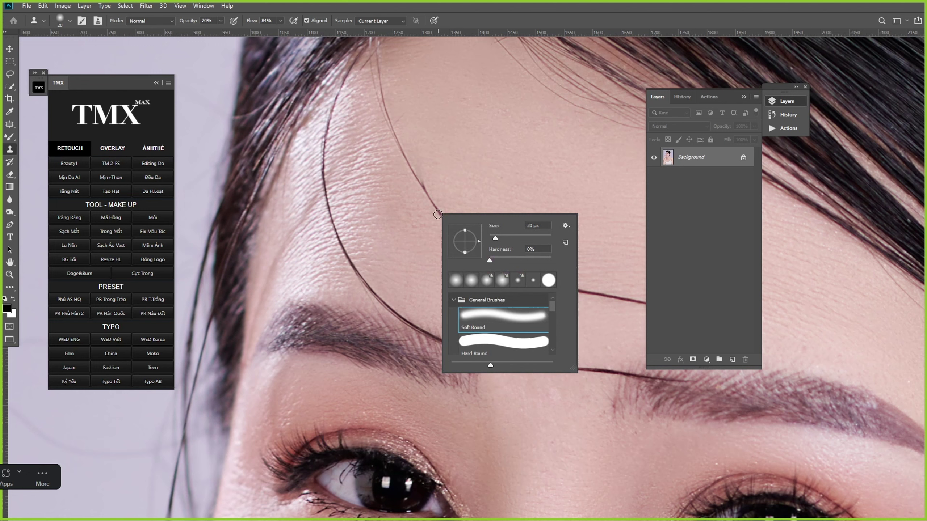
pyautogui.click(514, 234)
pyautogui.click(379, 216)
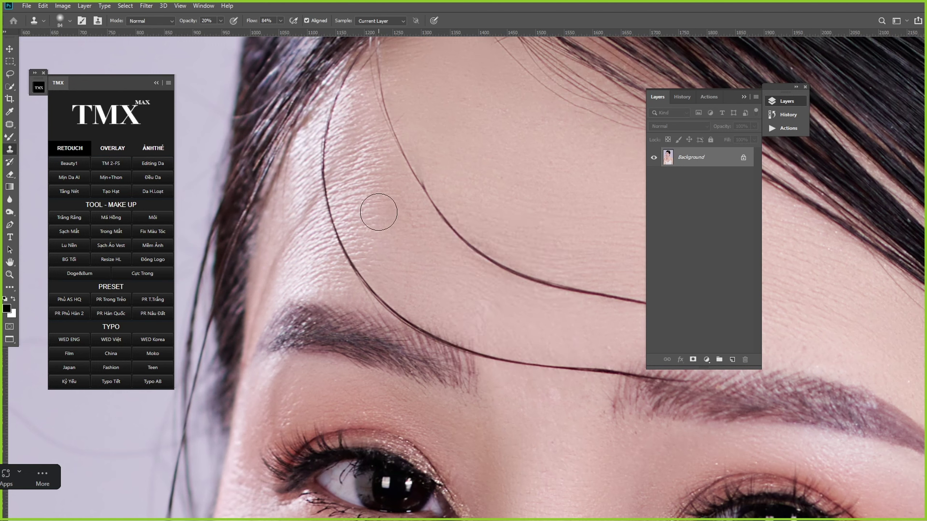
pyautogui.rightClick(398, 217)
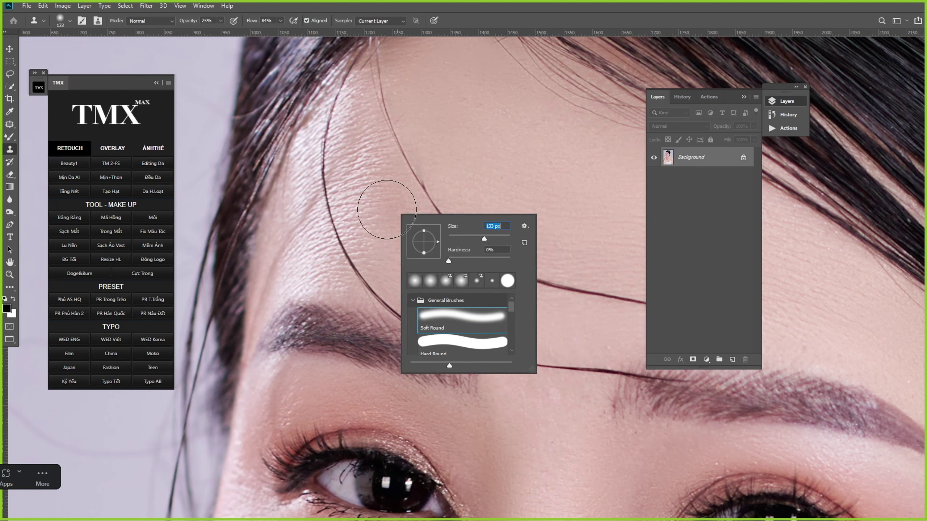
pyautogui.press('Return')
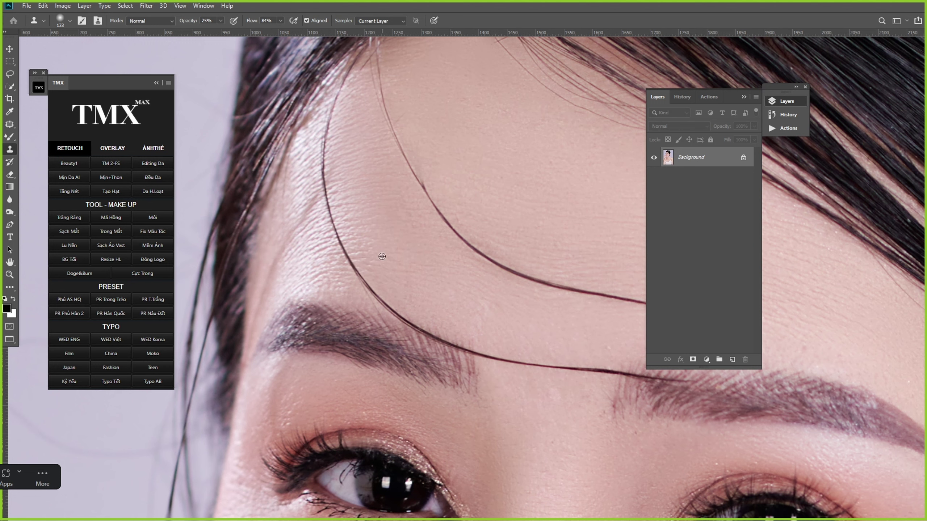
pyautogui.moveTo(313, 254); pyautogui.dragTo(329, 216)
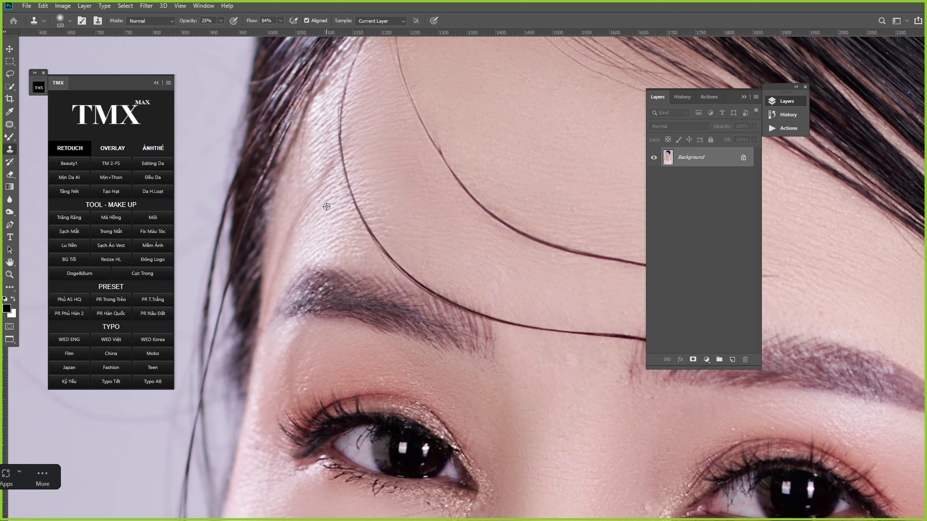
# Step: Set the Clone Stamp to 187 px and clone nearby clean skin over the fine lines in the middle of the forehead
pyautogui.moveTo(483, 163); pyautogui.dragTo(259, 212)
pyautogui.rightClick(388, 228)
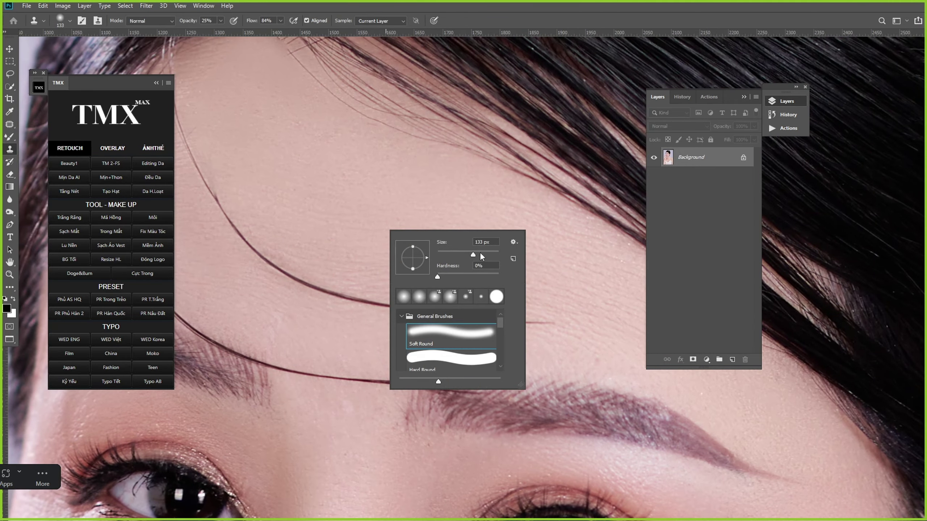
pyautogui.click(481, 253)
pyautogui.keyDown('alt'); pyautogui.click(353, 237); pyautogui.keyUp('alt')
pyautogui.moveTo(373, 267); pyautogui.dragTo(395, 263)
pyautogui.keyDown('alt'); pyautogui.click(347, 240); pyautogui.keyUp('alt')
pyautogui.moveTo(333, 224); pyautogui.dragTo(324, 216)
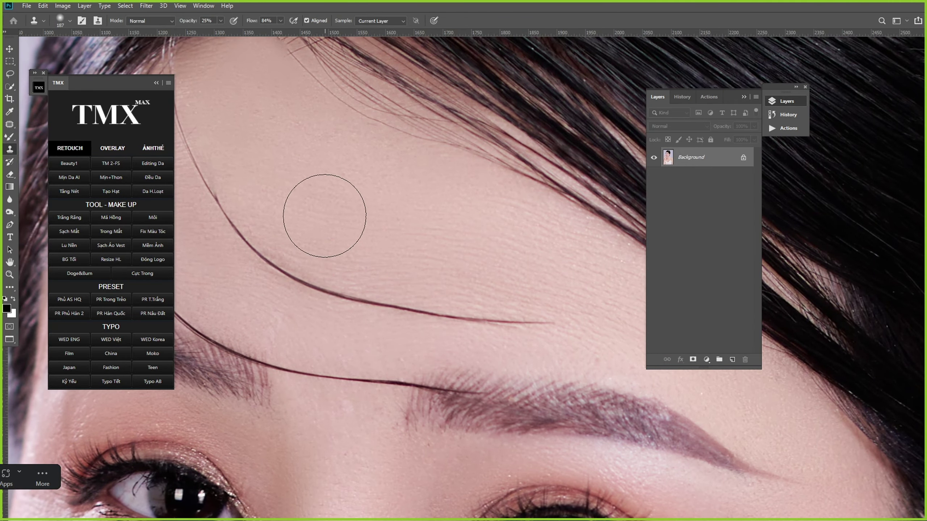
# Step: Even out the fine forehead lines above the ear-side brow and toward the temple with the Clone Stamp at 187 px
pyautogui.moveTo(352, 183)
pyautogui.mouseDown()
pyautogui.moveTo(370, 234)
pyautogui.moveTo(428, 234)
pyautogui.mouseUp()
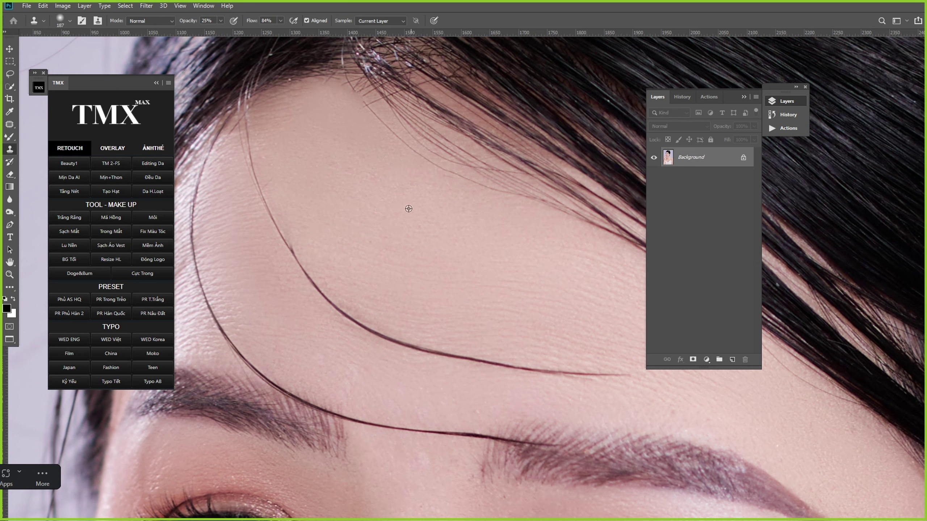
pyautogui.moveTo(547, 281); pyautogui.dragTo(371, 240)
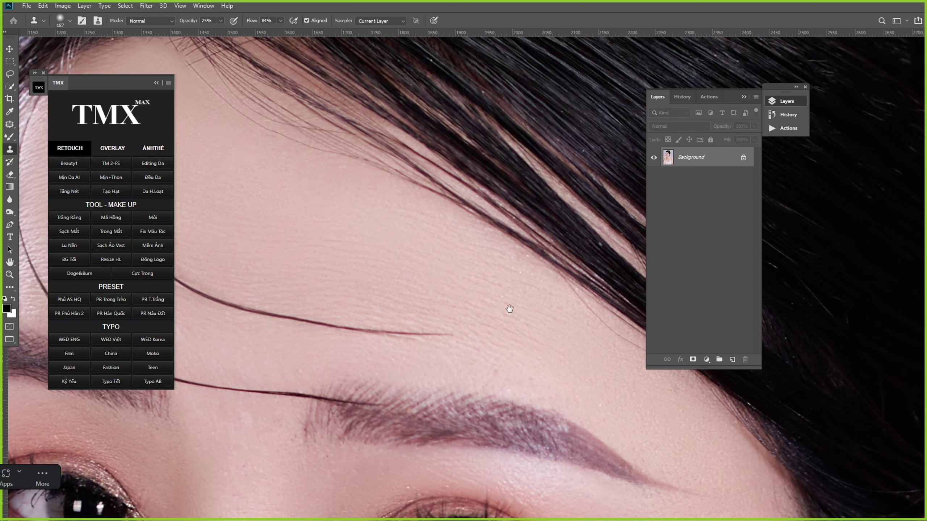
pyautogui.moveTo(507, 306); pyautogui.dragTo(431, 249)
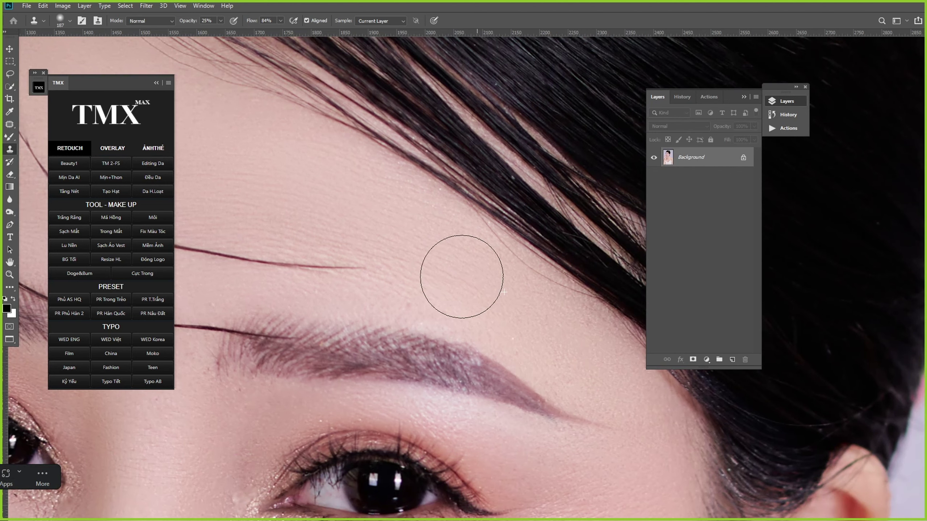
pyautogui.moveTo(369, 232); pyautogui.dragTo(413, 240)
pyautogui.rightClick(414, 259)
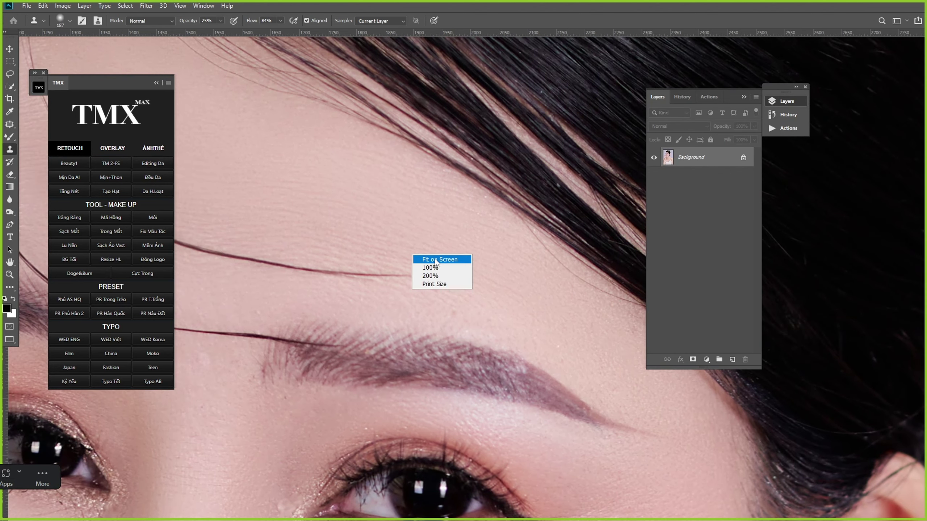
pyautogui.click(438, 262)
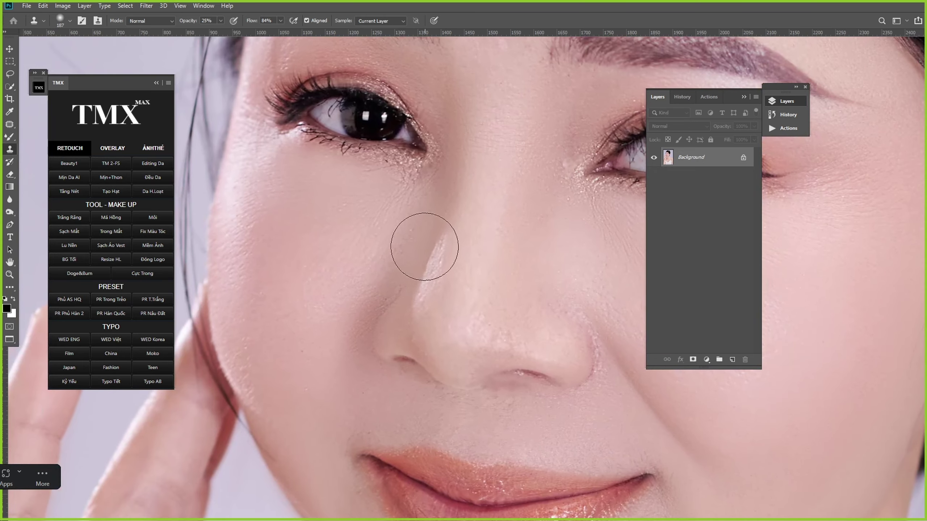
# Step: Clone clean skin under the hand-side eye at 97 px and over the ear-side under-eye and cheek texture at 143 px
pyautogui.rightClick(426, 245)
pyautogui.keyDown('alt'); pyautogui.click(384, 205); pyautogui.keyUp('alt')
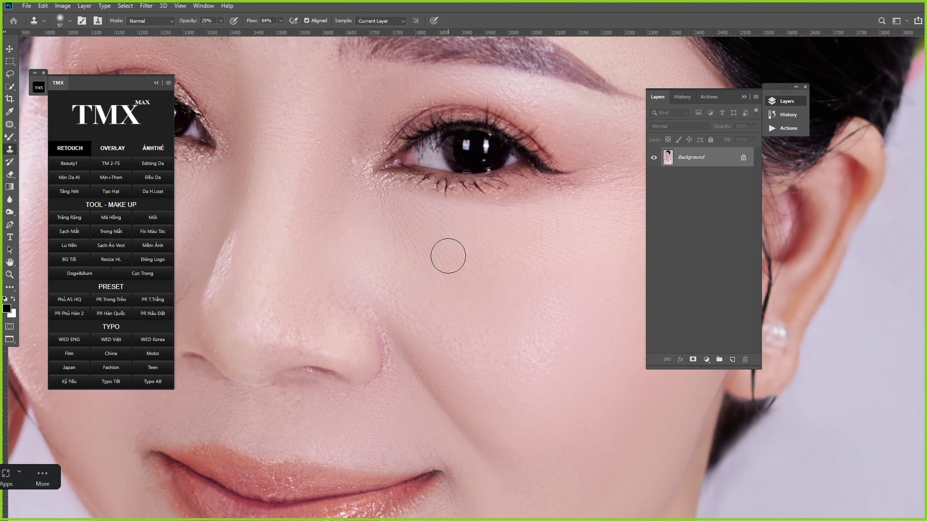
pyautogui.rightClick(449, 254)
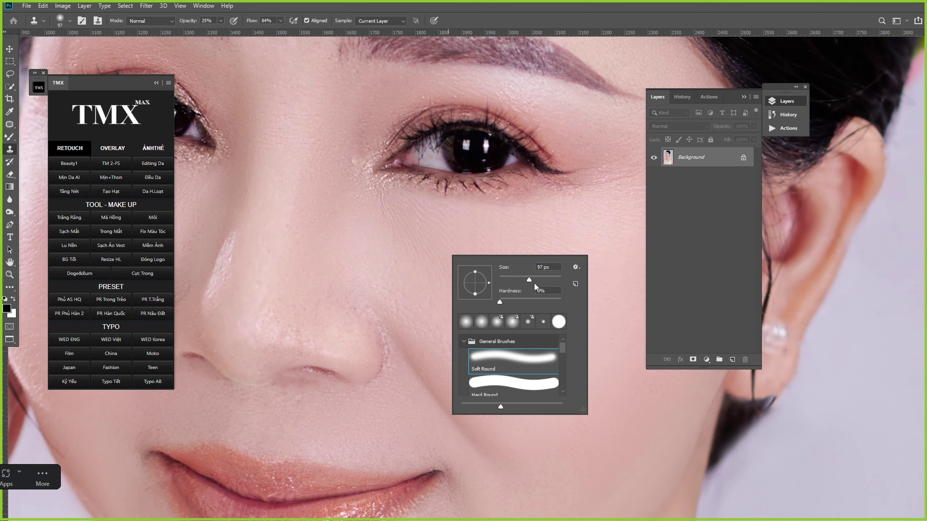
pyautogui.press('Return')
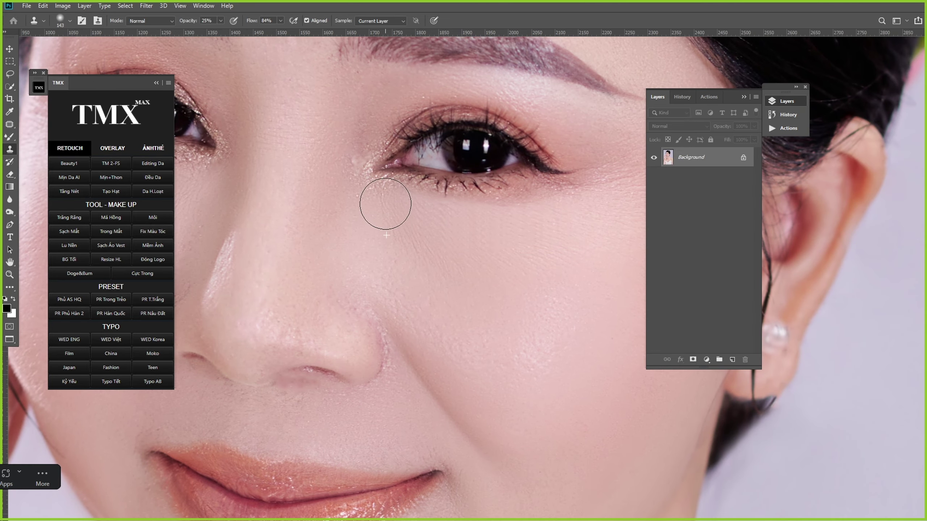
pyautogui.hscroll(5, 479, 237)
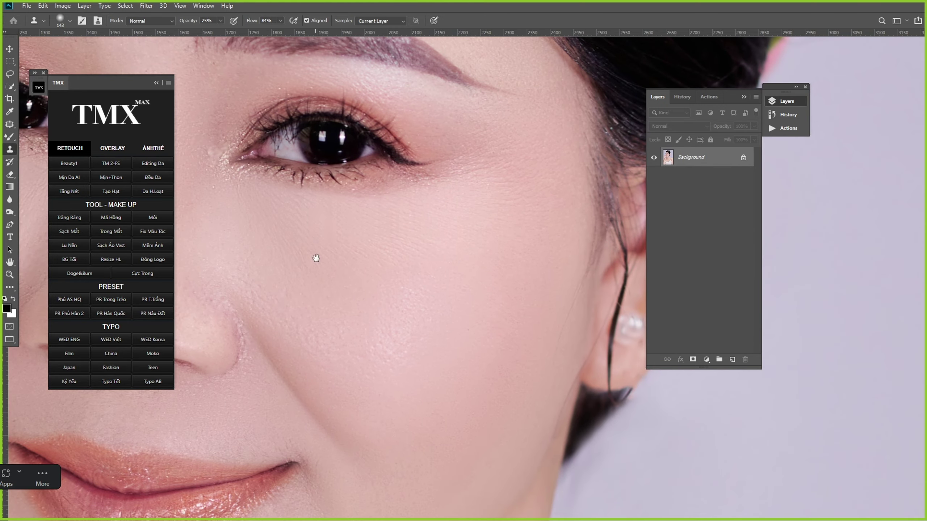
pyautogui.moveTo(316, 258); pyautogui.dragTo(376, 214)
pyautogui.moveTo(259, 272)
pyautogui.mouseDown()
pyautogui.moveTo(409, 244)
pyautogui.moveTo(421, 228)
pyautogui.mouseUp()
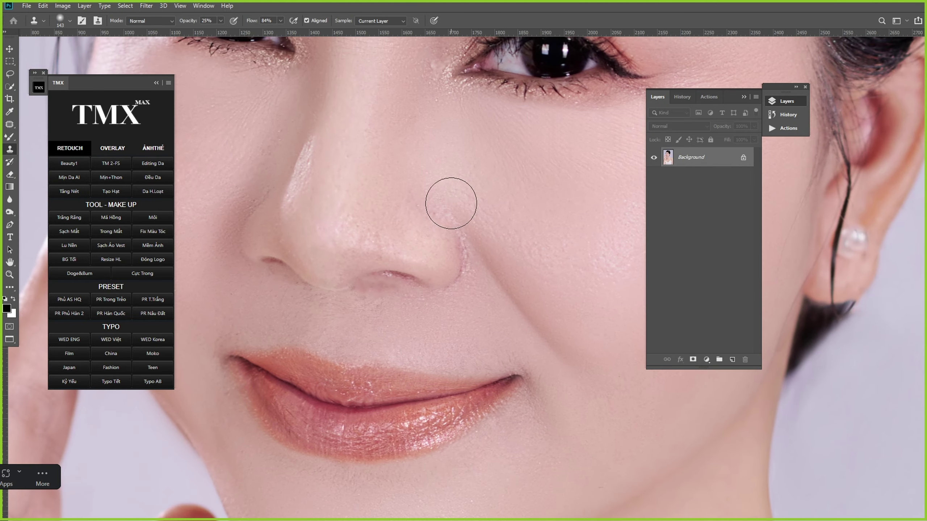
# Step: Set the Clone Stamp to 69 px and even out the skin around the ear-side nostril crease
pyautogui.rightClick(472, 284)
pyautogui.press('Return')
pyautogui.scroll(2, 442, 261)
pyautogui.hscroll(-3, 442, 261)
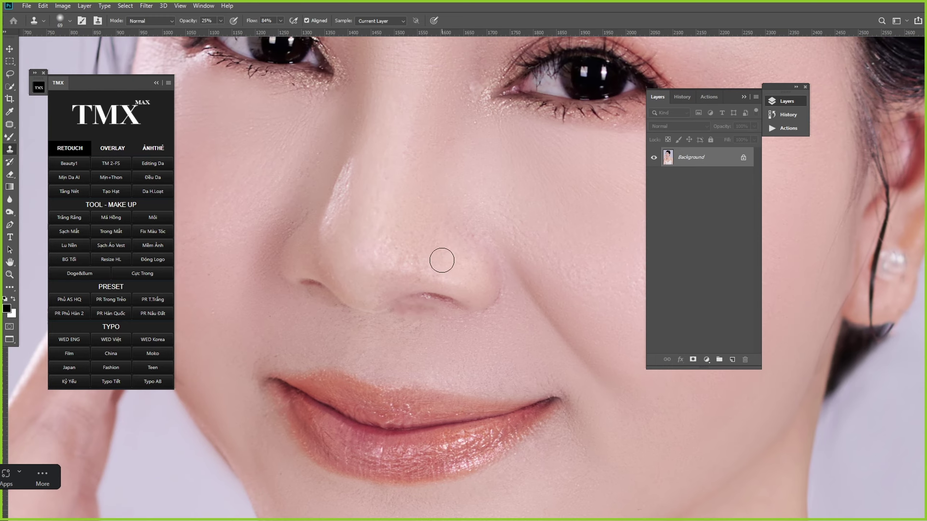
# Step: Set the Clone Stamp to 91 px and soften the shine and texture on the nose tip and above the upper lip
pyautogui.rightClick(402, 261)
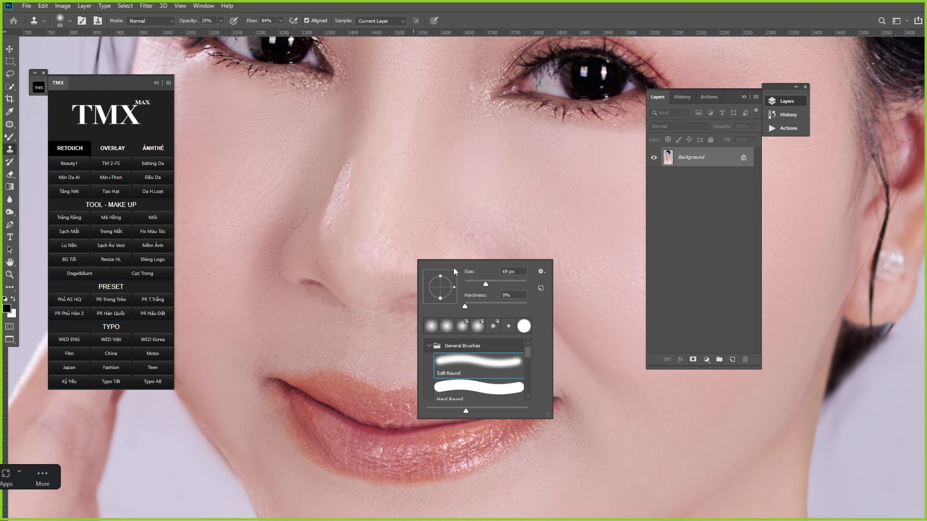
pyautogui.click(495, 281)
pyautogui.press('Return')
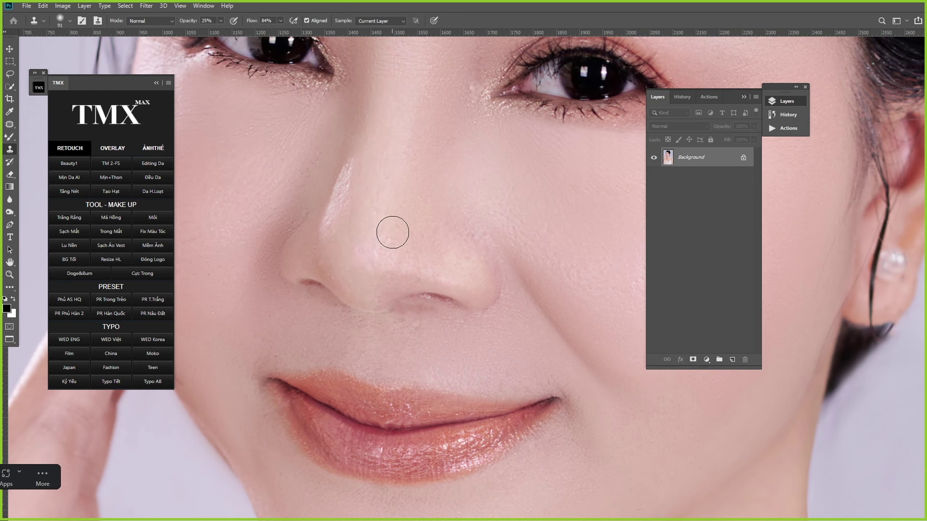
pyautogui.scroll(-3, 377, 266)
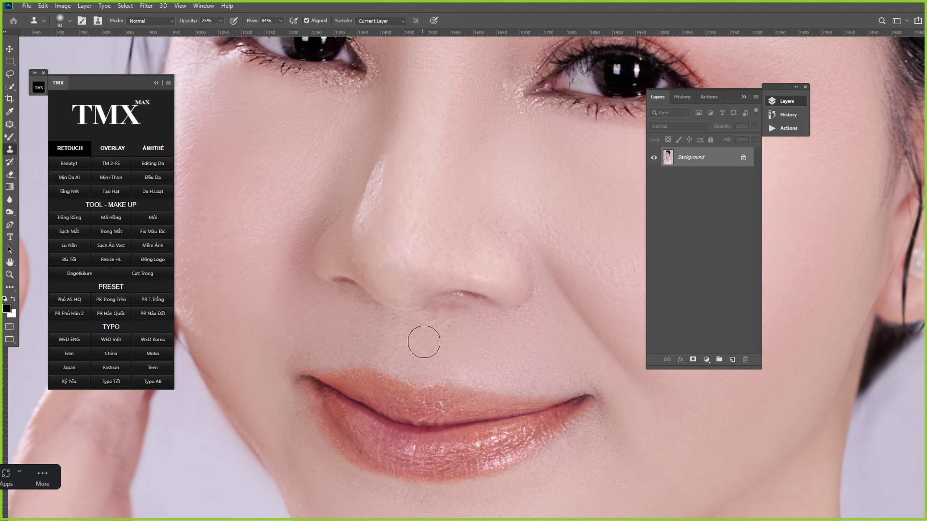
# Step: Fit the whole portrait on screen and compare the original c thuy22123.jpg history state repeatedly with the latest Clone Stamp state
pyautogui.rightClick(423, 324)
pyautogui.click(449, 328)
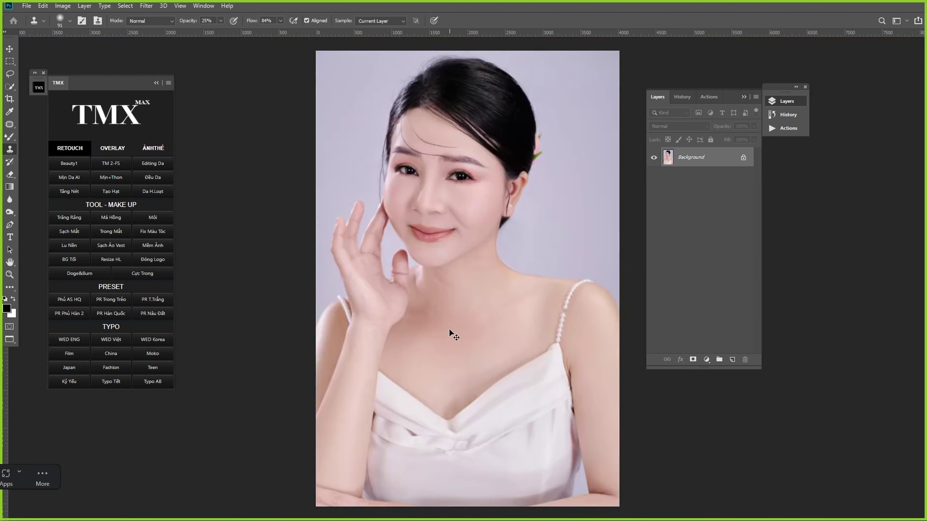
pyautogui.keyDown('ctrl'); pyautogui.click(465, 277); pyautogui.keyUp('ctrl')
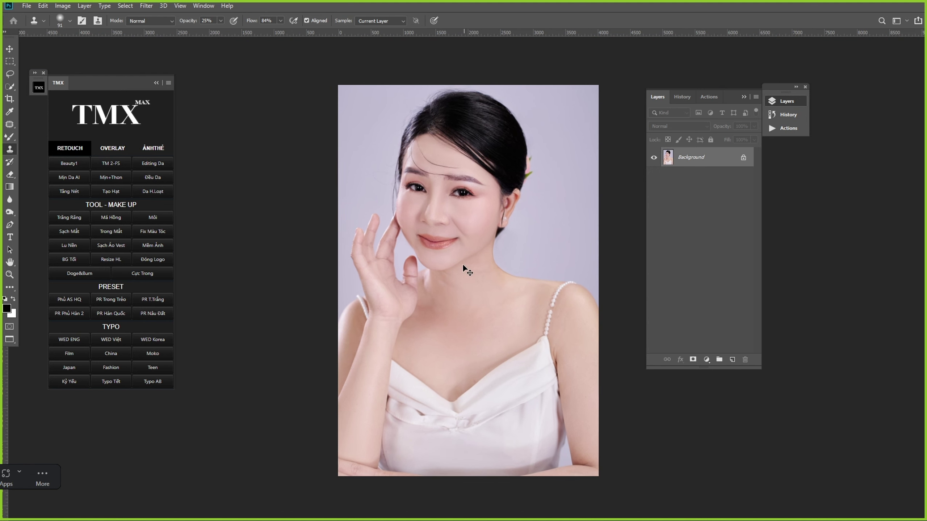
pyautogui.click(688, 100)
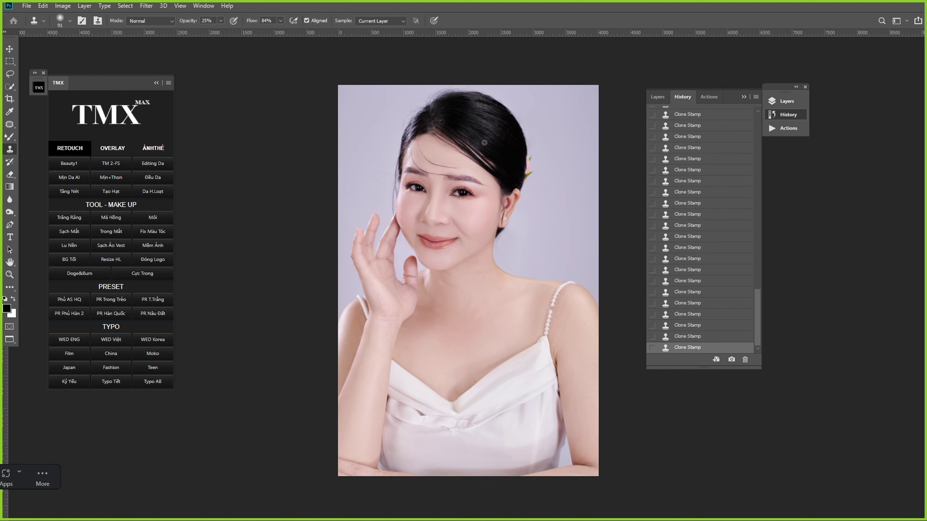
pyautogui.moveTo(757, 315); pyautogui.dragTo(753, 124)
pyautogui.click(716, 117)
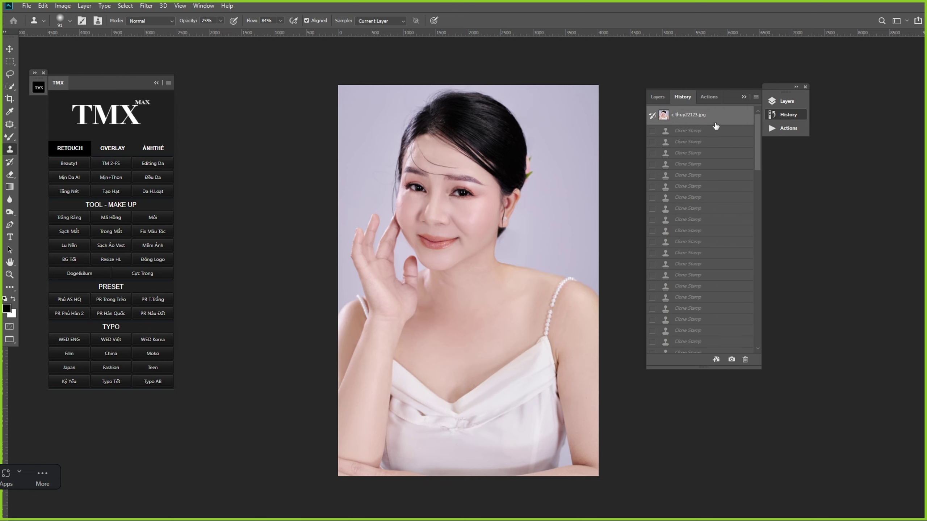
pyautogui.hotkey('ctrl', 'z')
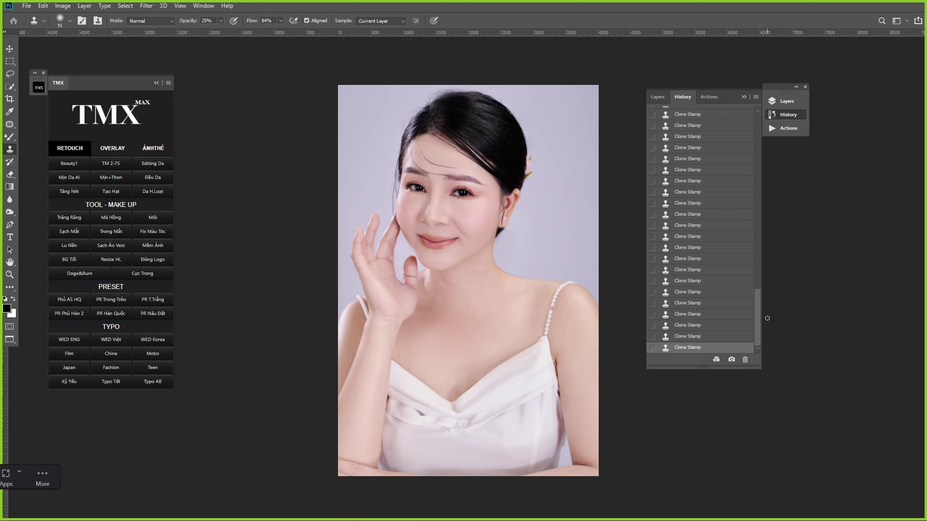
pyautogui.moveTo(755, 321); pyautogui.dragTo(744, 138)
pyautogui.click(717, 123)
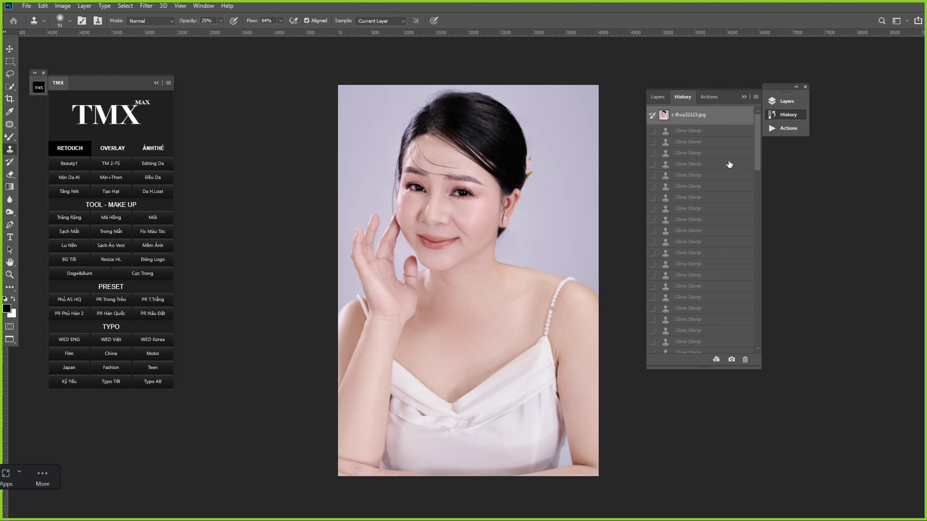
pyautogui.hotkey('ctrl', 'z')
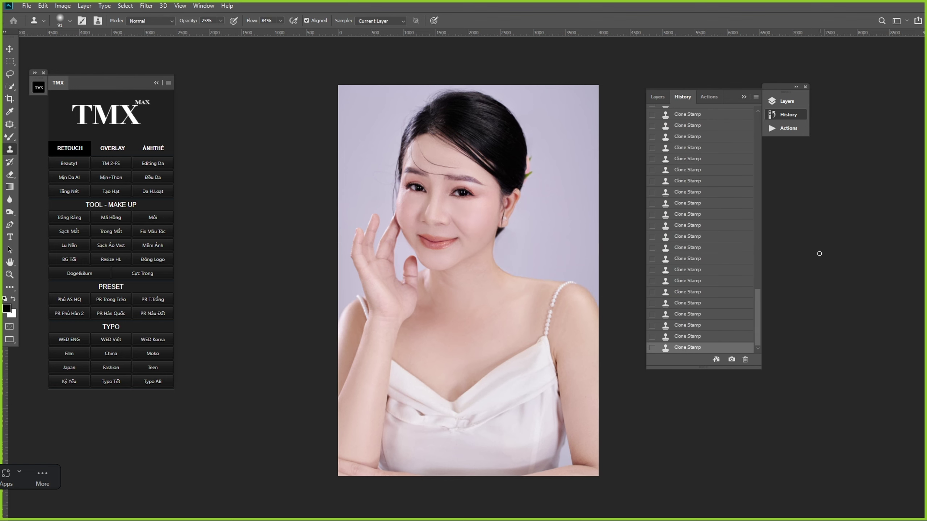
pyautogui.moveTo(758, 317); pyautogui.dragTo(760, 153)
pyautogui.click(704, 116)
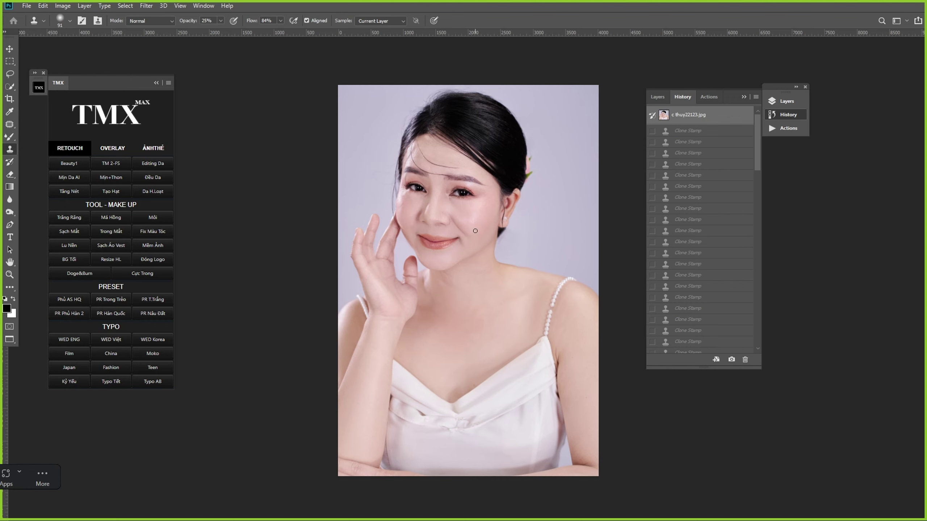
pyautogui.hotkey('ctrl', 'z')
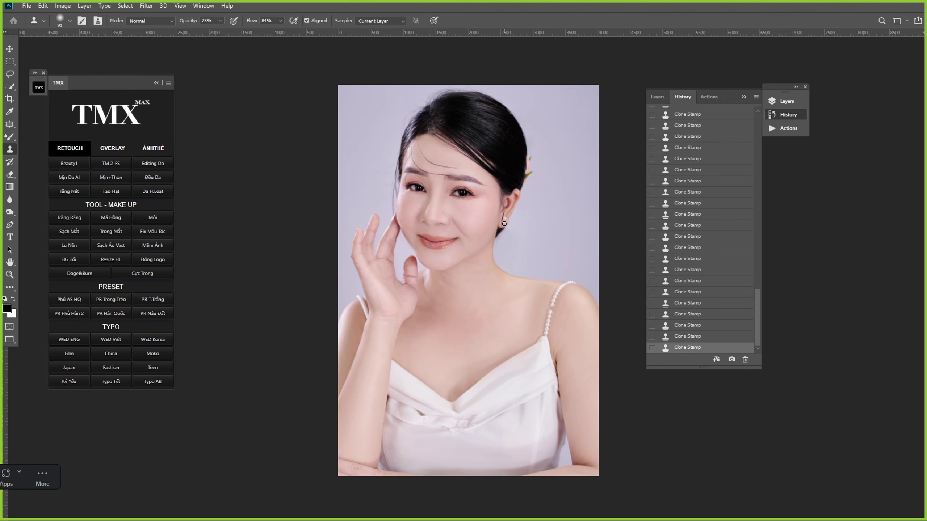
# Step: Compare the face close up between the original snapshot and the latest Clone Stamp state
pyautogui.click(470, 218)
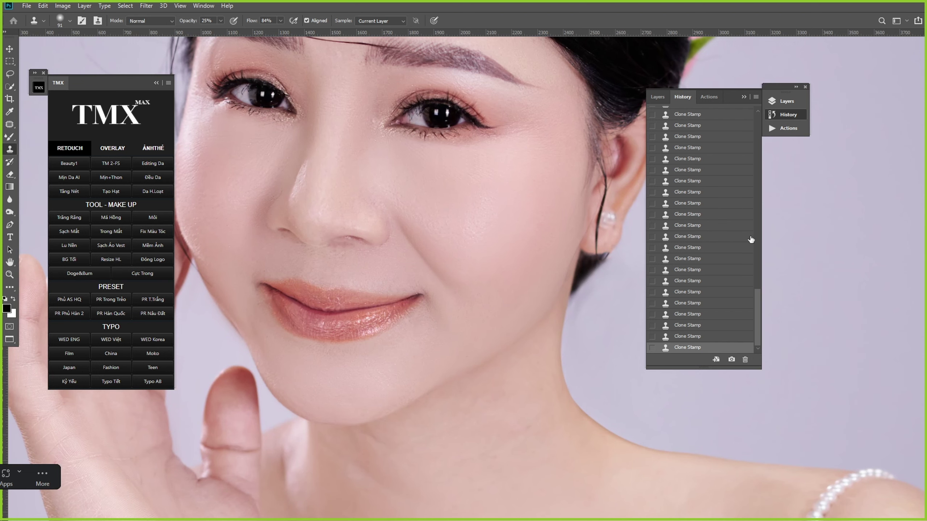
pyautogui.moveTo(758, 311); pyautogui.dragTo(760, 135)
pyautogui.click(694, 119)
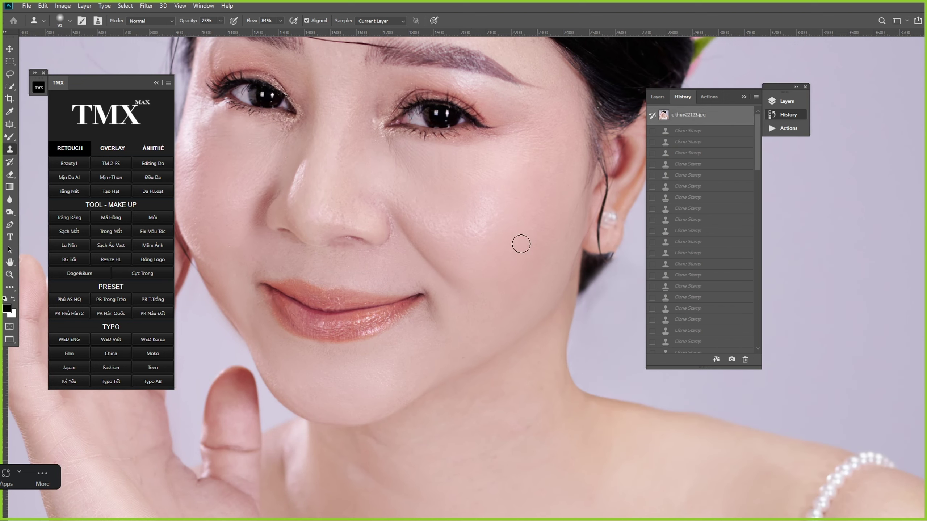
pyautogui.hotkey('ctrl', 'z')
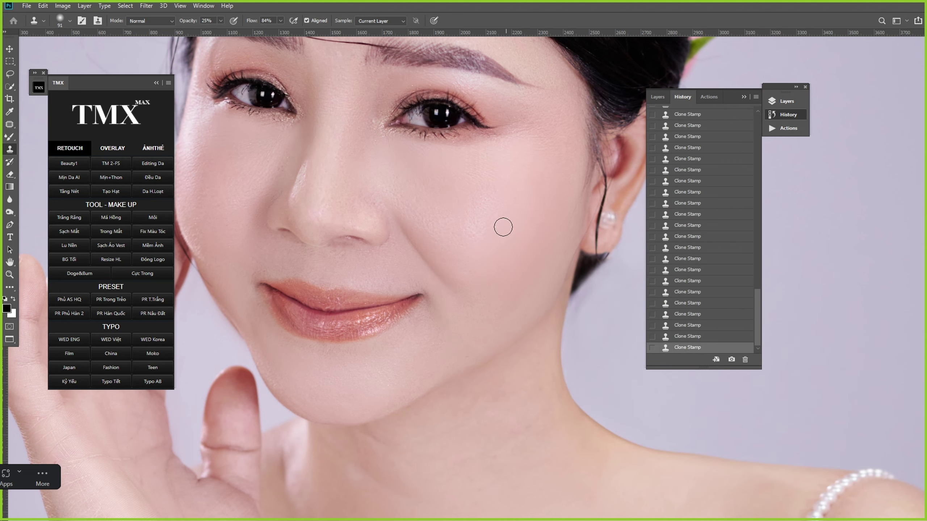
# Step: Run the TMX skin retouch action with a 2-pixel Gaussian Blur radius to create the Mixer Brush retouch layers
pyautogui.scroll(-5, 503, 227)
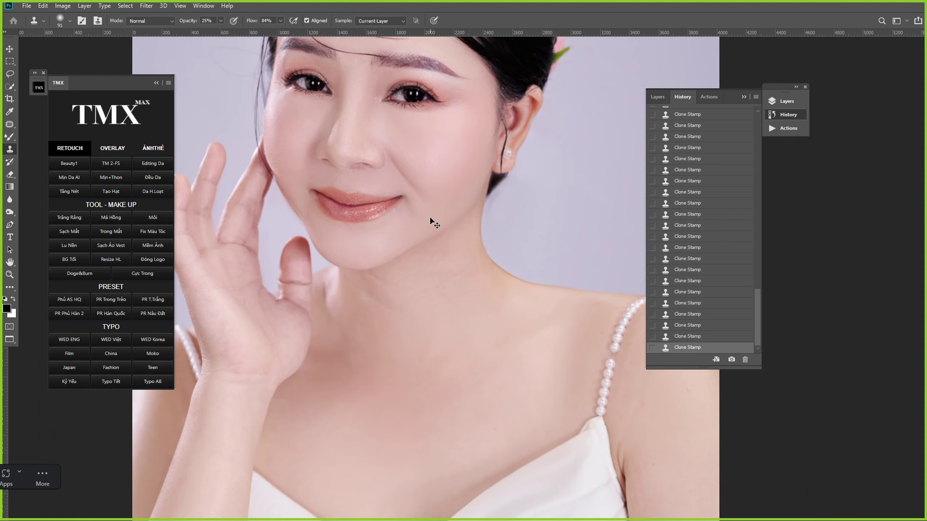
pyautogui.scroll(-1, 430, 218)
pyautogui.click(145, 216)
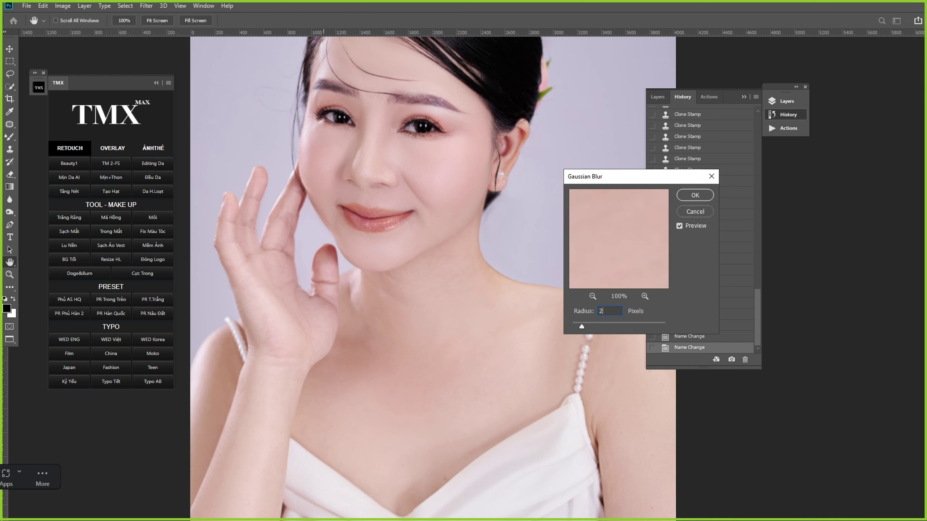
pyautogui.press('Return')
# Step: Set the Mixer Brush to 171 px and start smoothing the uneven skin on the ear side of the neck
pyautogui.scroll(5, 456, 279)
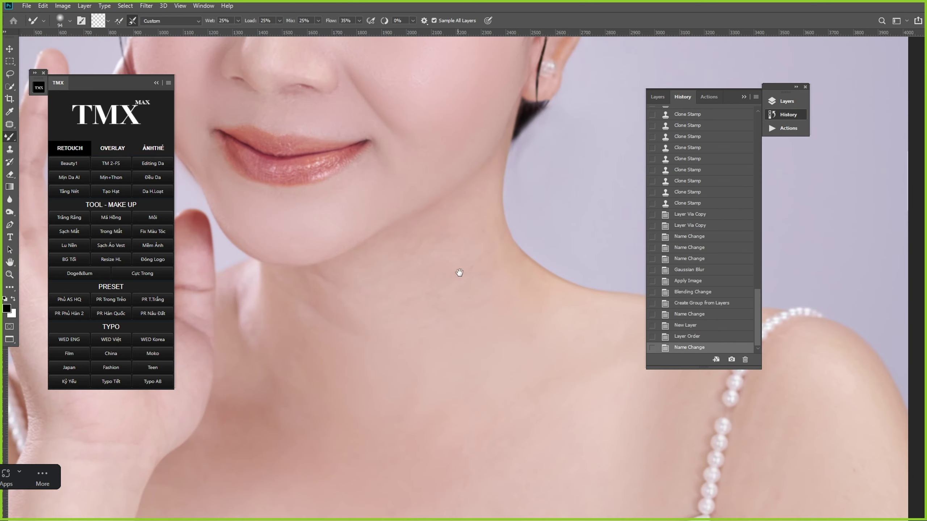
pyautogui.scroll(4, 460, 272)
pyautogui.rightClick(457, 292)
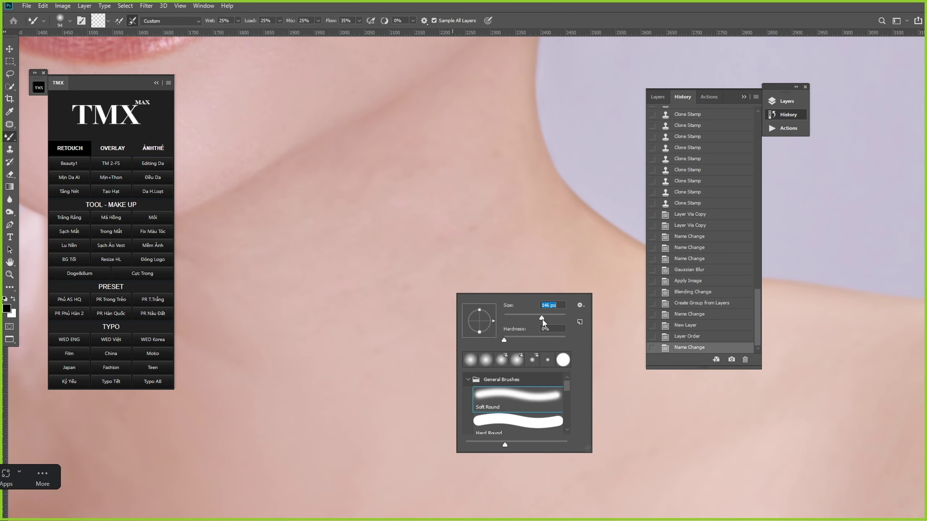
pyautogui.moveTo(542, 319); pyautogui.dragTo(546, 320)
pyautogui.moveTo(485, 163)
pyautogui.mouseDown()
pyautogui.moveTo(489, 271)
pyautogui.moveTo(474, 241)
pyautogui.moveTo(473, 277)
pyautogui.mouseUp()
pyautogui.scroll(1, 476, 281)
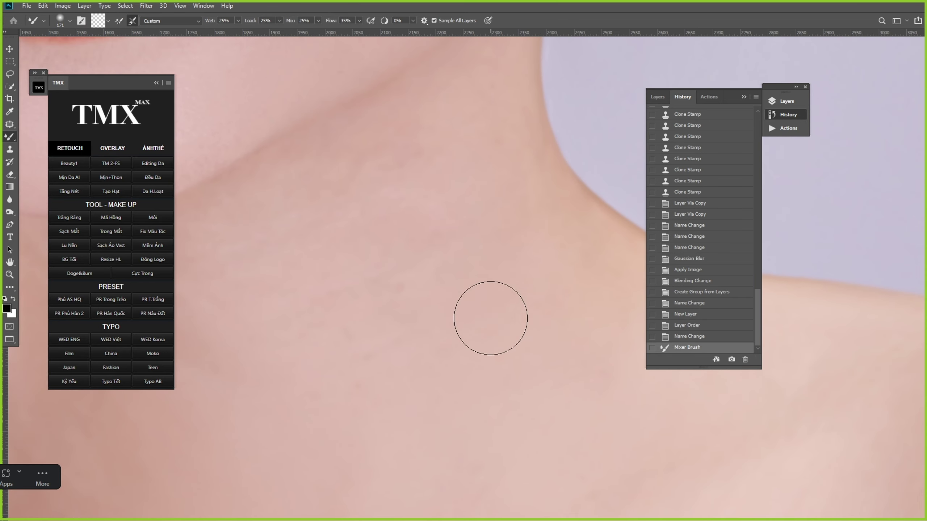
# Step: Enlarge the Mixer Brush to 291 px and blend the skin tones down the neck toward the collarbone
pyautogui.rightClick(491, 317)
pyautogui.scroll(-3, 509, 294)
pyautogui.moveTo(480, 181)
pyautogui.mouseDown()
pyautogui.moveTo(492, 294)
pyautogui.moveTo(442, 281)
pyautogui.mouseUp()
pyautogui.moveTo(411, 239)
pyautogui.mouseDown()
pyautogui.moveTo(387, 228)
pyautogui.moveTo(372, 262)
pyautogui.moveTo(377, 252)
pyautogui.mouseUp()
pyautogui.moveTo(461, 136); pyautogui.dragTo(457, 210)
pyautogui.moveTo(440, 246); pyautogui.dragTo(372, 290)
pyautogui.moveTo(481, 301)
pyautogui.mouseDown()
pyautogui.moveTo(444, 233)
pyautogui.moveTo(485, 294)
pyautogui.moveTo(437, 271)
pyautogui.moveTo(435, 279)
pyautogui.moveTo(449, 272)
pyautogui.mouseUp()
pyautogui.scroll(1, 445, 282)
pyautogui.moveTo(405, 247); pyautogui.dragTo(403, 253)
# Step: Set the Mixer Brush to 190 px and smooth the neck creases and shadow transitions below the jaw
pyautogui.rightClick(402, 253)
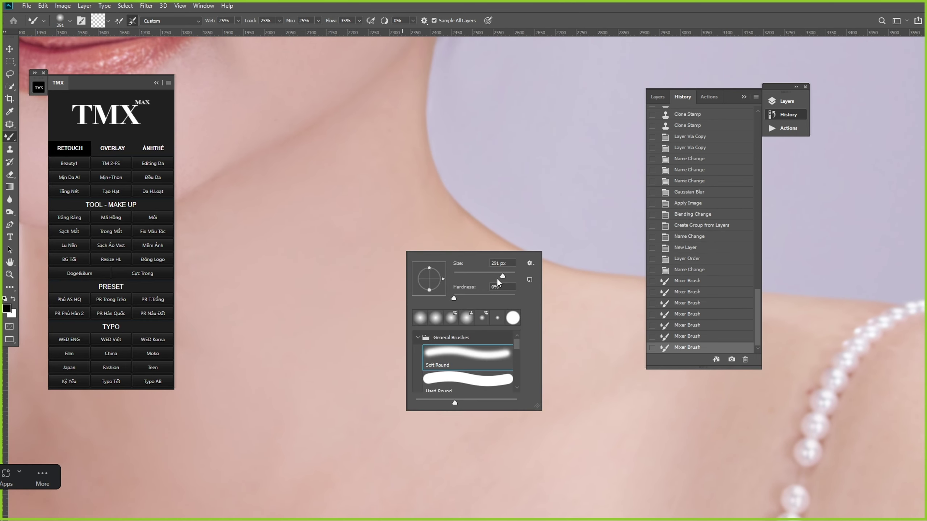
pyautogui.moveTo(498, 277); pyautogui.dragTo(491, 270)
pyautogui.moveTo(412, 233); pyautogui.dragTo(432, 272)
pyautogui.moveTo(383, 108)
pyautogui.mouseDown()
pyautogui.moveTo(390, 178)
pyautogui.moveTo(344, 270)
pyautogui.mouseUp()
pyautogui.moveTo(342, 269)
pyautogui.mouseDown()
pyautogui.moveTo(405, 192)
pyautogui.moveTo(404, 265)
pyautogui.mouseUp()
pyautogui.moveTo(405, 268); pyautogui.dragTo(435, 240)
# Step: Enlarge the Mixer Brush to 385 px and blend the lower neck and upper chest skin
pyautogui.rightClick(435, 239)
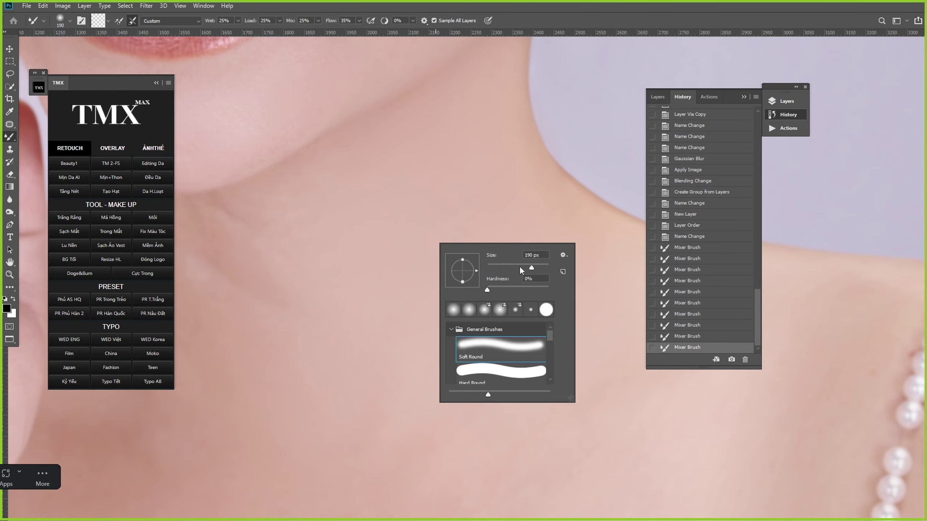
pyautogui.moveTo(531, 268); pyautogui.dragTo(538, 268)
pyautogui.moveTo(300, 288)
pyautogui.mouseDown()
pyautogui.moveTo(434, 310)
pyautogui.moveTo(309, 308)
pyautogui.mouseUp()
pyautogui.moveTo(399, 303)
pyautogui.mouseDown()
pyautogui.moveTo(299, 356)
pyautogui.moveTo(401, 353)
pyautogui.moveTo(467, 331)
pyautogui.mouseUp()
pyautogui.scroll(-3, 431, 362)
pyautogui.moveTo(373, 354); pyautogui.dragTo(409, 310)
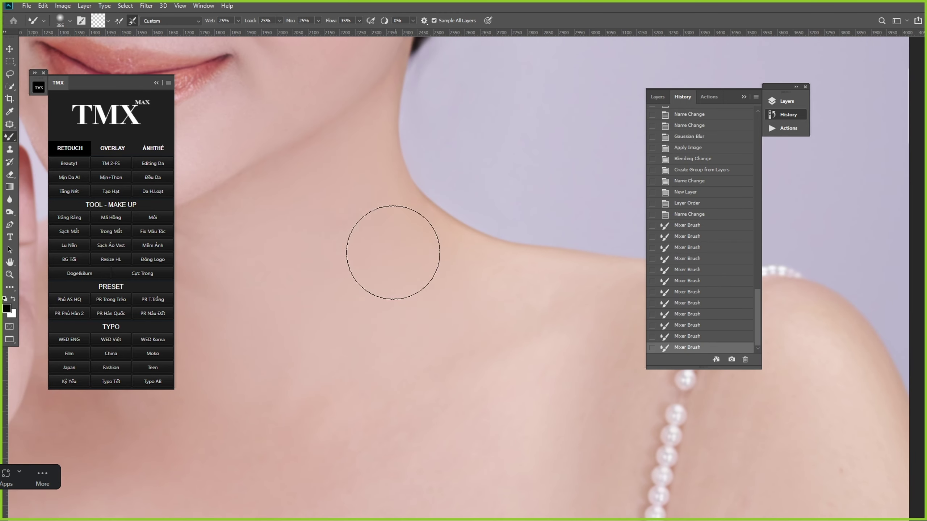
# Step: Set the Mixer Brush to 259 px and blend the skin at the base of the neck toward the collarbone
pyautogui.moveTo(392, 252); pyautogui.dragTo(451, 294)
pyautogui.scroll(1, 382, 306)
pyautogui.rightClick(385, 307)
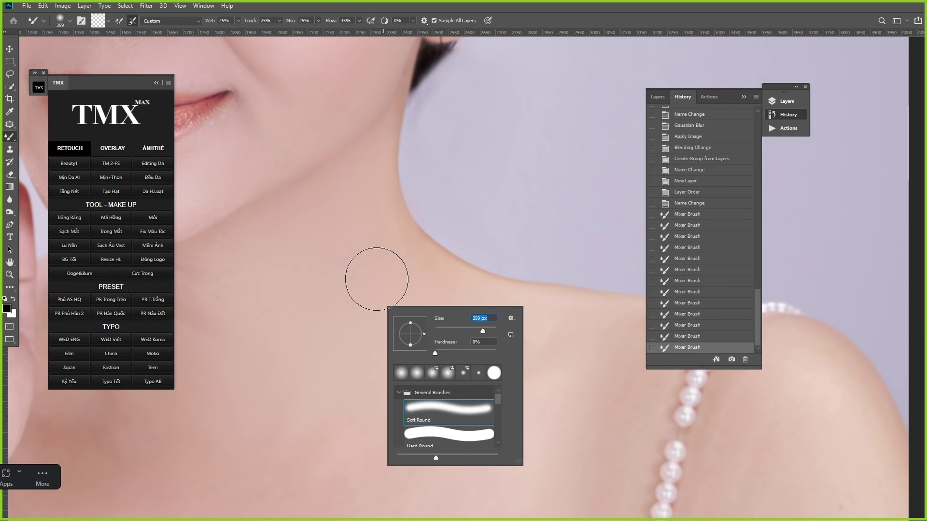
pyautogui.moveTo(368, 225)
pyautogui.mouseDown()
pyautogui.moveTo(377, 270)
pyautogui.moveTo(350, 252)
pyautogui.moveTo(436, 235)
pyautogui.mouseUp()
pyautogui.moveTo(386, 252)
pyautogui.mouseDown()
pyautogui.moveTo(359, 284)
pyautogui.moveTo(308, 311)
pyautogui.mouseUp()
pyautogui.moveTo(306, 310)
pyautogui.mouseDown()
pyautogui.moveTo(333, 289)
pyautogui.moveTo(302, 303)
pyautogui.mouseUp()
# Step: Smooth the highlight and shadow transitions on the neck beside the raised hand and under the chin with the Mixer Brush
pyautogui.scroll(1, 300, 304)
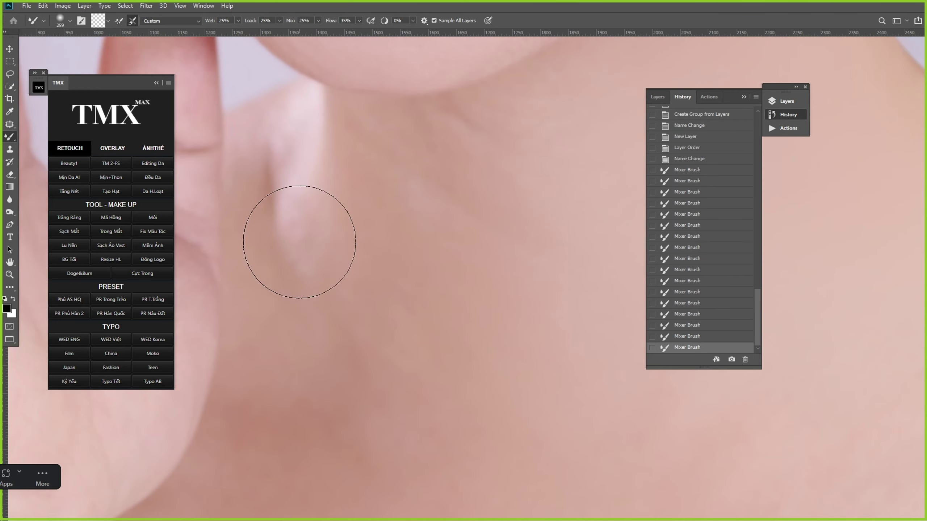
pyautogui.moveTo(299, 243)
pyautogui.mouseDown()
pyautogui.moveTo(306, 252)
pyautogui.moveTo(308, 215)
pyautogui.mouseUp()
pyautogui.moveTo(333, 159)
pyautogui.mouseDown()
pyautogui.moveTo(351, 165)
pyautogui.moveTo(338, 361)
pyautogui.mouseUp()
pyautogui.moveTo(330, 320)
pyautogui.mouseDown()
pyautogui.moveTo(306, 230)
pyautogui.moveTo(320, 336)
pyautogui.mouseUp()
pyautogui.moveTo(455, 211)
pyautogui.mouseDown()
pyautogui.moveTo(430, 314)
pyautogui.moveTo(369, 281)
pyautogui.moveTo(426, 196)
pyautogui.mouseUp()
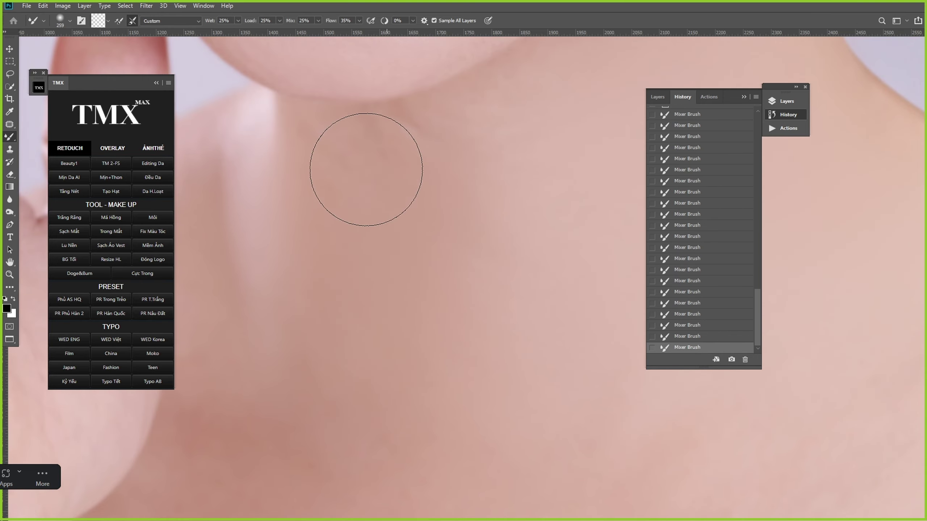
pyautogui.moveTo(323, 191); pyautogui.dragTo(348, 216)
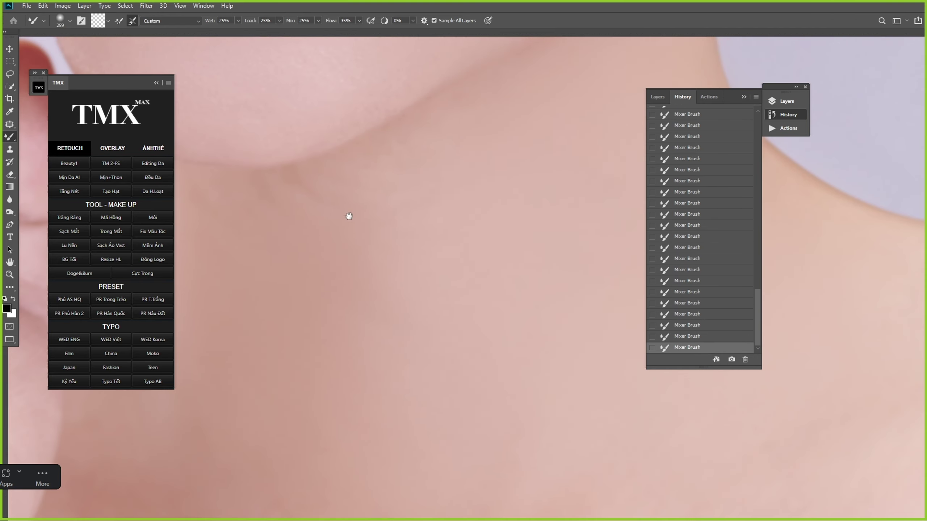
# Step: Enlarge the Mixer Brush to 354 px and blend the skin across the middle of the neck below the jaw
pyautogui.hotkey('ctrl', '-')
pyautogui.hotkey('ctrl', '-')
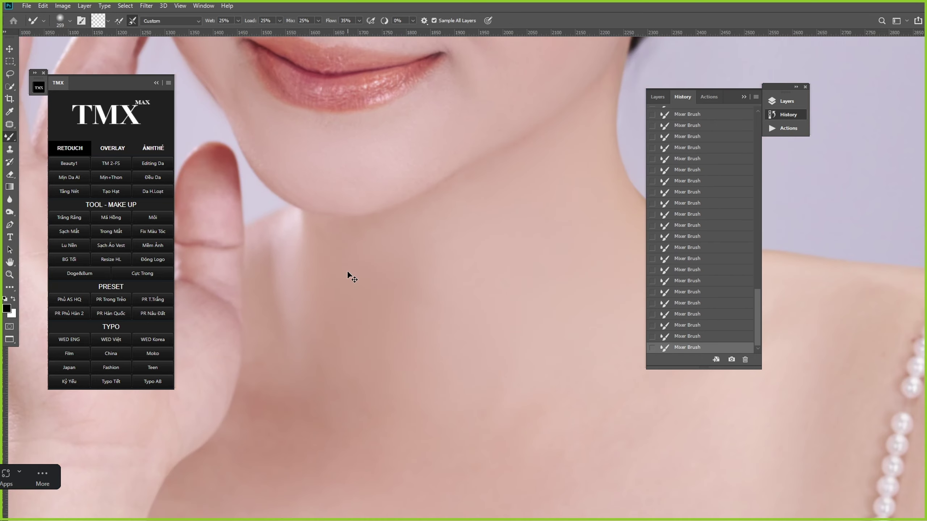
pyautogui.rightClick(409, 290)
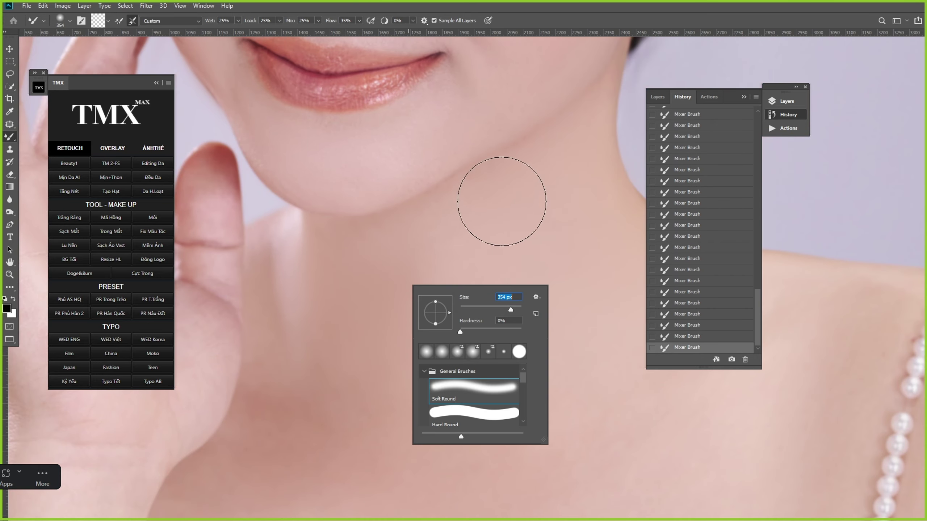
pyautogui.click(501, 201)
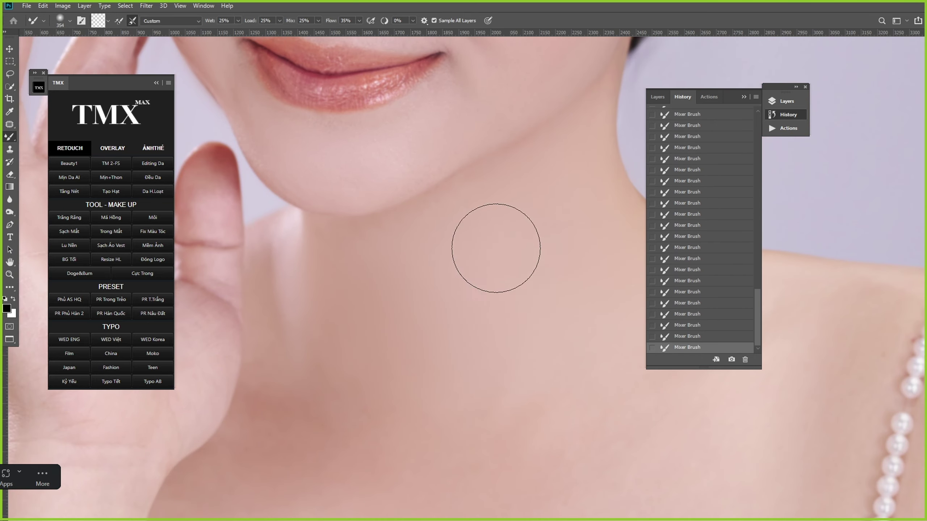
pyautogui.moveTo(478, 218); pyautogui.dragTo(459, 242)
# Step: Blend the shaded neck skin beside the hand with a smaller Mixer Brush, and undo the last stroke on the chest
pyautogui.rightClick(445, 251)
pyautogui.press('Return')
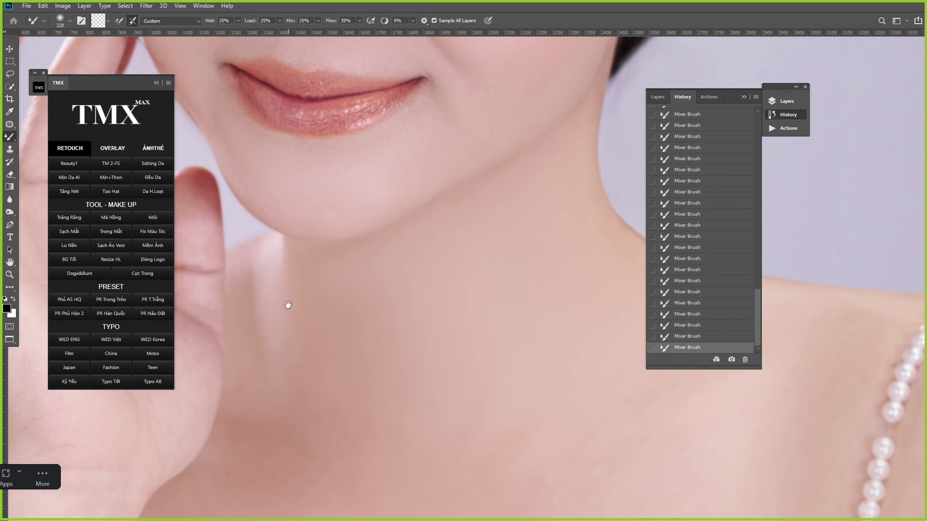
pyautogui.moveTo(288, 305); pyautogui.dragTo(299, 291)
pyautogui.moveTo(289, 399); pyautogui.dragTo(350, 247)
pyautogui.scroll(-3, 409, 331)
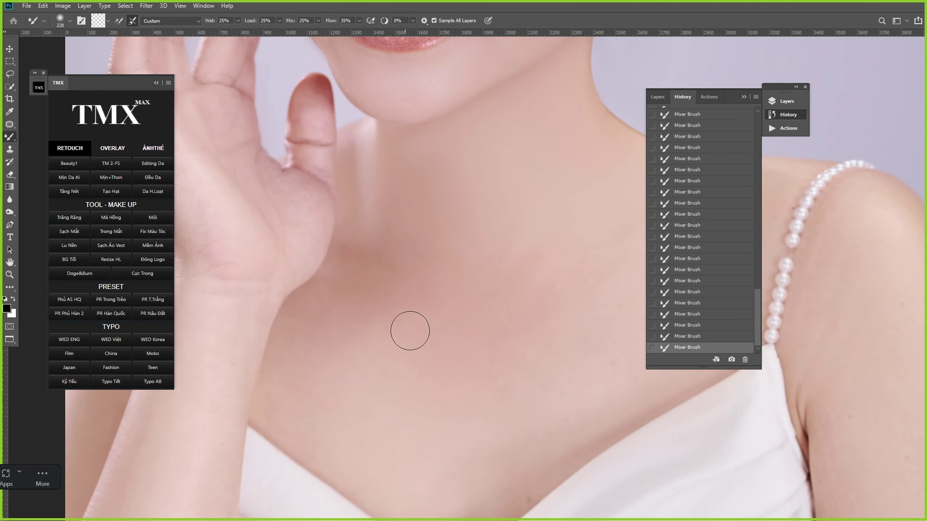
pyautogui.moveTo(445, 329)
pyautogui.mouseDown()
pyautogui.moveTo(385, 355)
pyautogui.moveTo(376, 310)
pyautogui.mouseUp()
pyautogui.hotkey('ctrl', 'z')
# Step: Enlarge the Mixer Brush to 369 px and blend the chest skin from beside the hand across to the pearl strap
pyautogui.rightClick(373, 339)
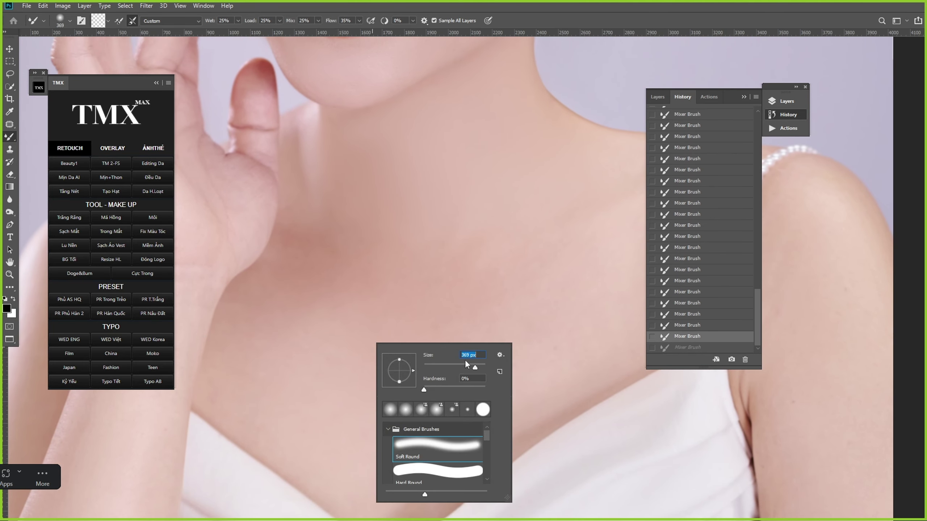
pyautogui.moveTo(312, 312)
pyautogui.mouseDown()
pyautogui.moveTo(277, 303)
pyautogui.moveTo(277, 318)
pyautogui.mouseUp()
pyautogui.moveTo(364, 340); pyautogui.dragTo(288, 339)
pyautogui.moveTo(380, 296)
pyautogui.mouseDown()
pyautogui.moveTo(487, 280)
pyautogui.moveTo(456, 316)
pyautogui.mouseUp()
pyautogui.moveTo(455, 388); pyautogui.dragTo(449, 360)
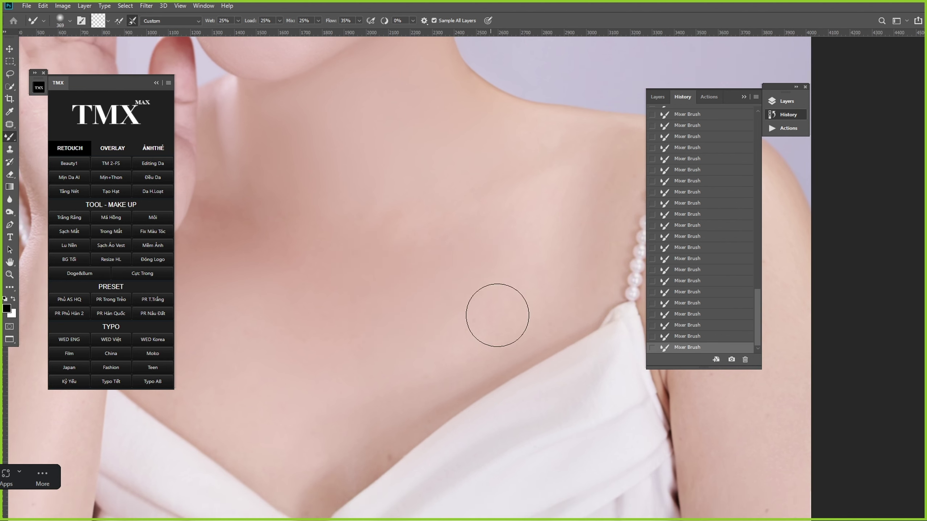
pyautogui.moveTo(497, 315); pyautogui.dragTo(511, 304)
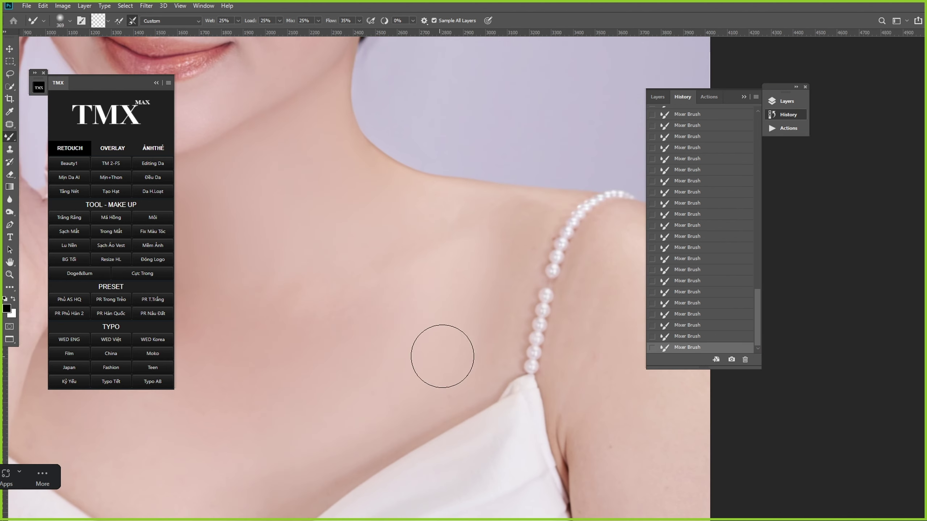
pyautogui.moveTo(441, 356); pyautogui.dragTo(456, 338)
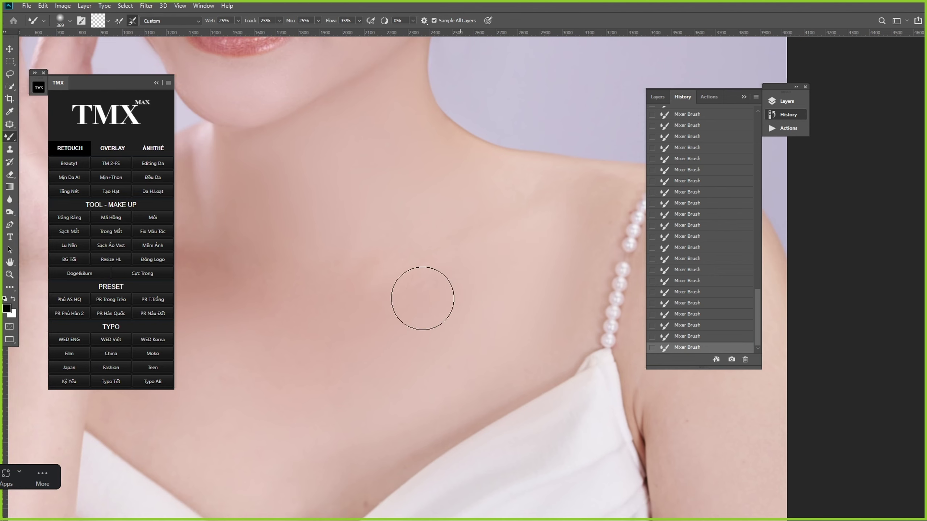
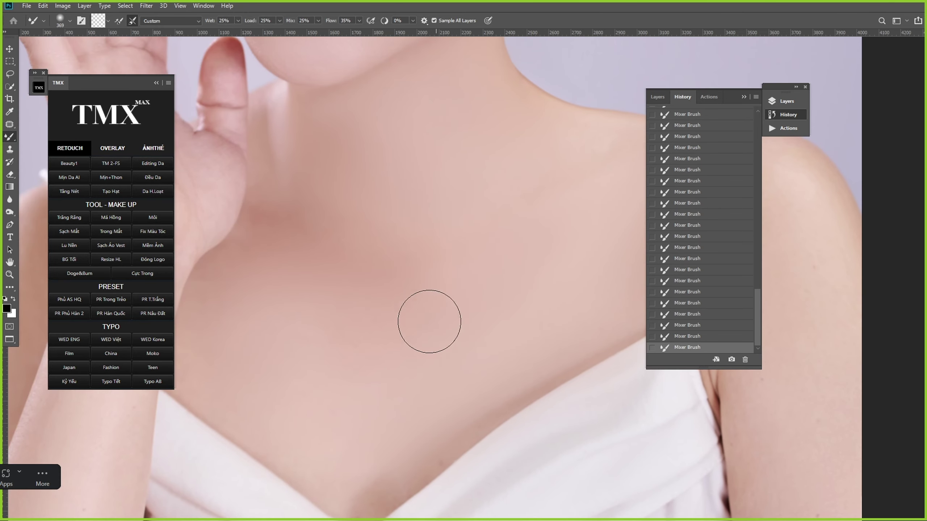
# Step: Enlarge the Mixer Brush to 440 px and soften the reddish shadow from the neck base down over the chest
pyautogui.rightClick(416, 342)
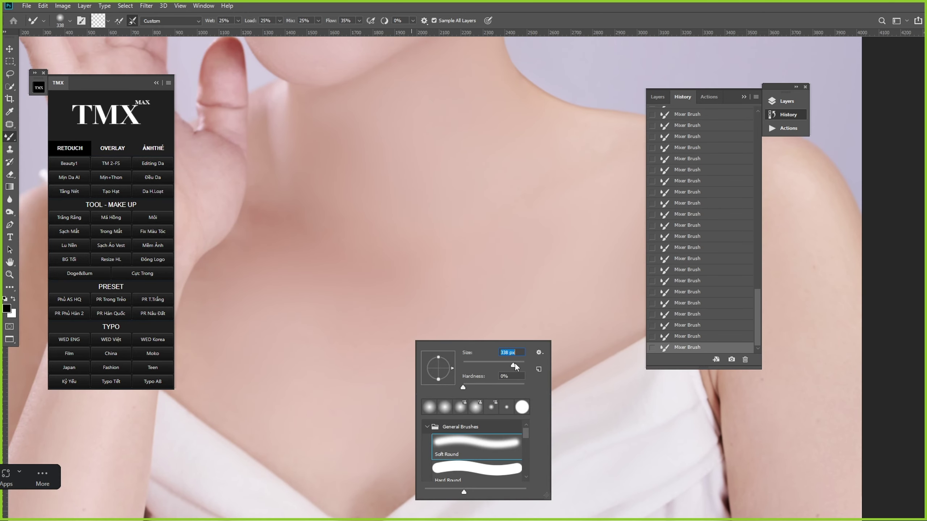
pyautogui.moveTo(515, 364); pyautogui.dragTo(517, 364)
pyautogui.click(448, 306)
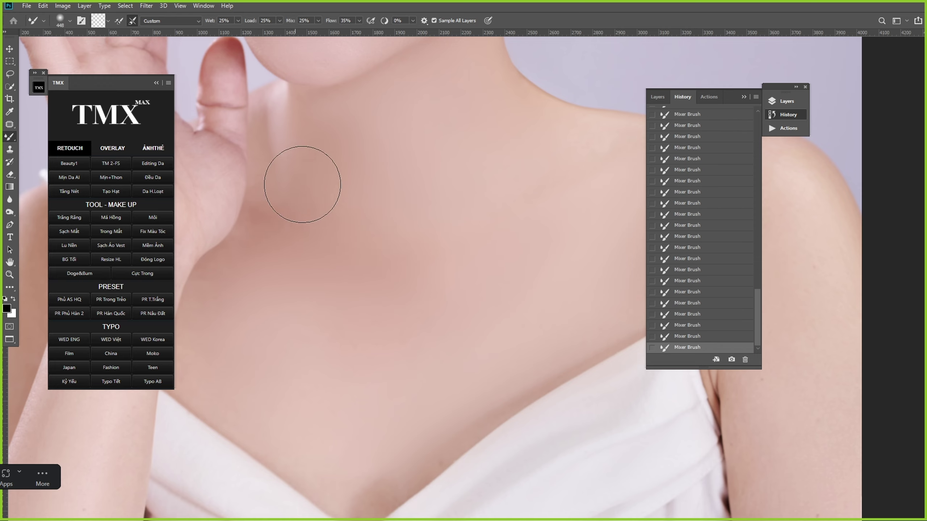
pyautogui.moveTo(303, 184); pyautogui.dragTo(260, 257)
pyautogui.scroll(-5, 366, 326)
pyautogui.moveTo(366, 326); pyautogui.dragTo(385, 309)
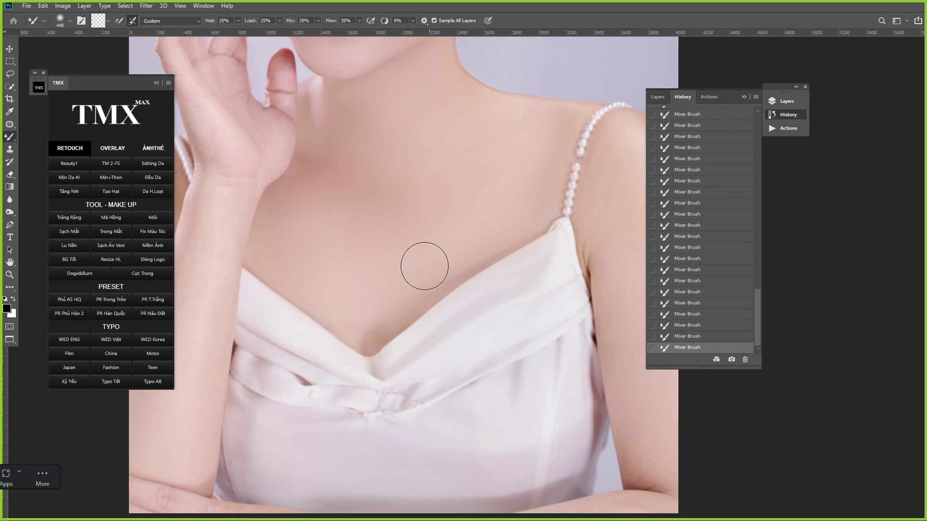
# Step: Reduce the Mixer Brush to 152 px and smooth the chest skin along the V-shaped edge of the dress neckline
pyautogui.hotkey('ctrl', '+')
pyautogui.rightClick(419, 325)
pyautogui.click(407, 304)
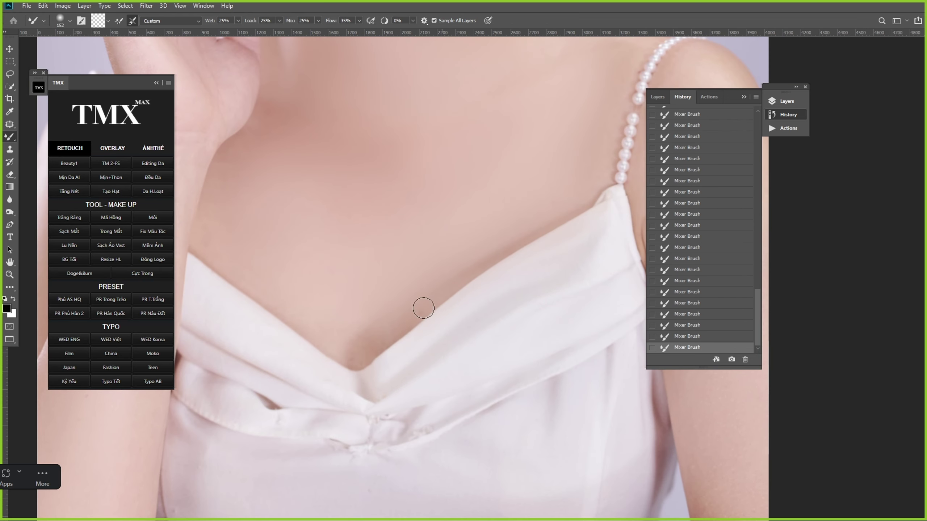
pyautogui.moveTo(456, 358); pyautogui.dragTo(446, 313)
# Step: Enlarge the Mixer Brush to 354 px and smooth the folds in the white fabric band along the dress neckline
pyautogui.rightClick(430, 328)
pyautogui.moveTo(524, 351); pyautogui.dragTo(526, 352)
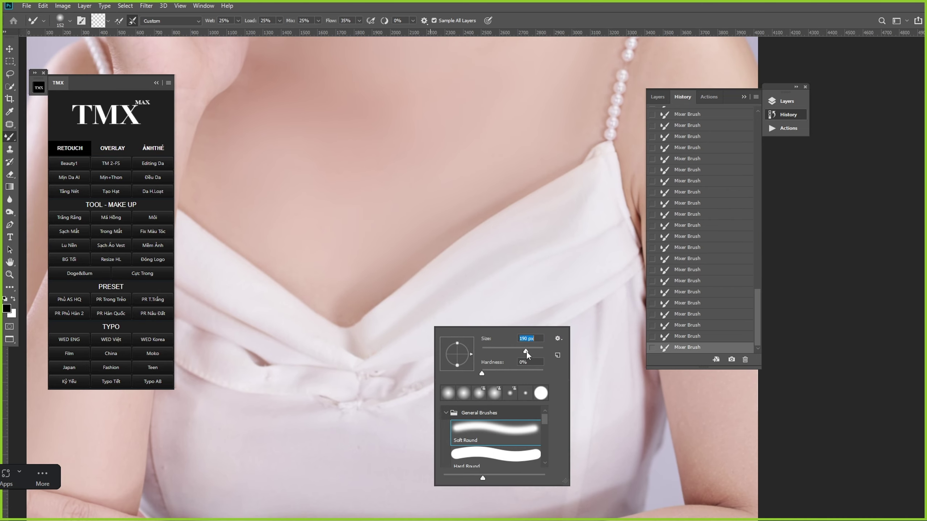
pyautogui.click(545, 219)
pyautogui.moveTo(489, 320); pyautogui.dragTo(475, 316)
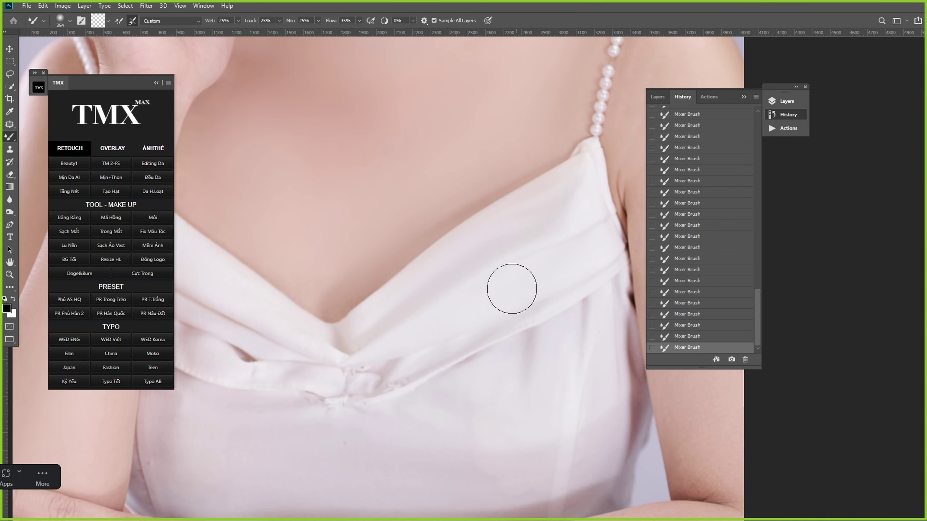
# Step: Set the Mixer Brush to 152 px and smooth away the wrinkled, gathered fabric at the center of the dress bodice
pyautogui.scroll(1, 382, 373)
pyautogui.rightClick(432, 326)
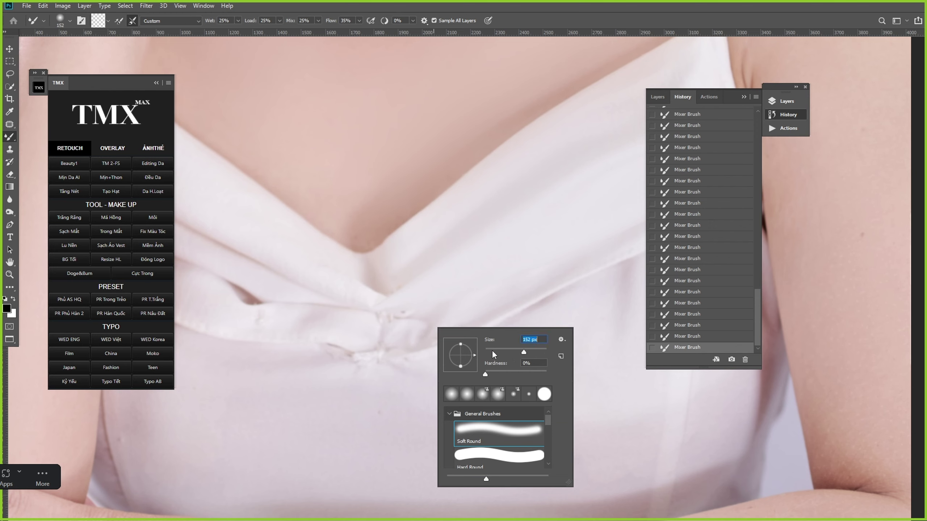
pyautogui.press('Return')
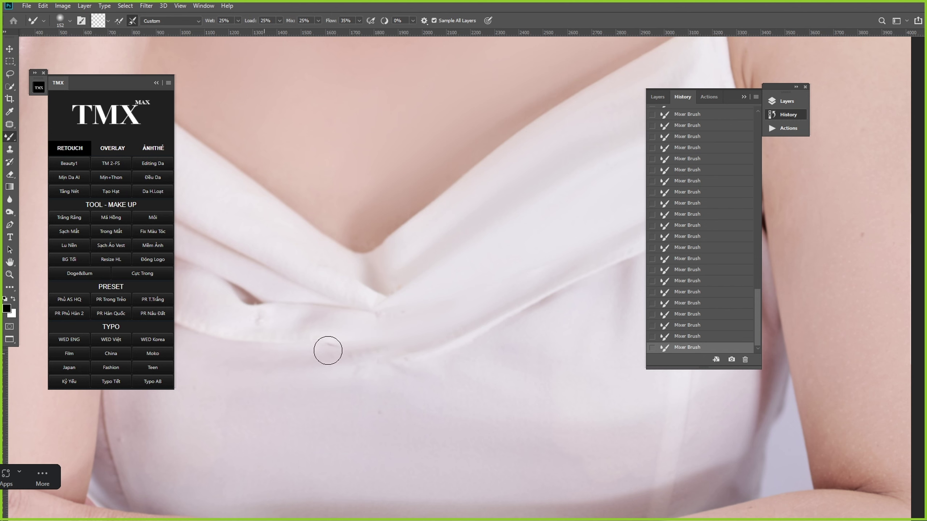
pyautogui.moveTo(322, 376); pyautogui.dragTo(396, 351)
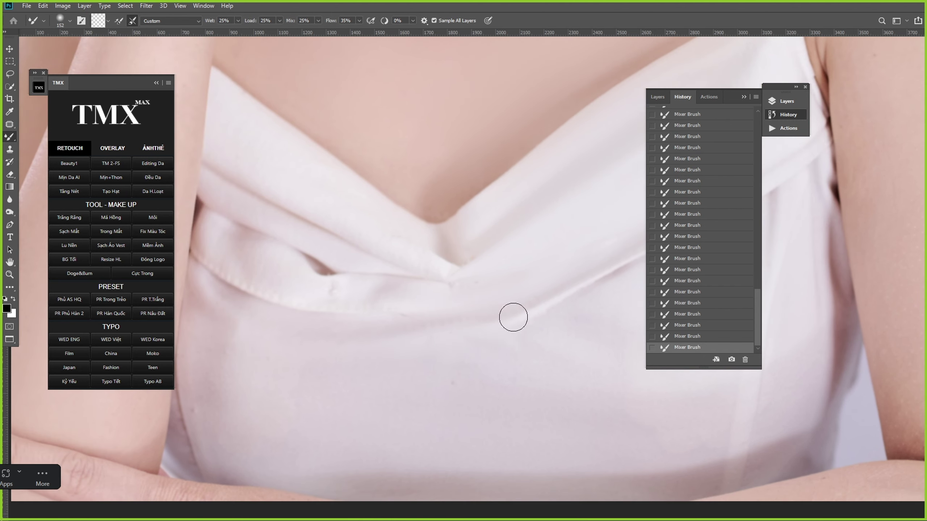
pyautogui.scroll(1, 484, 313)
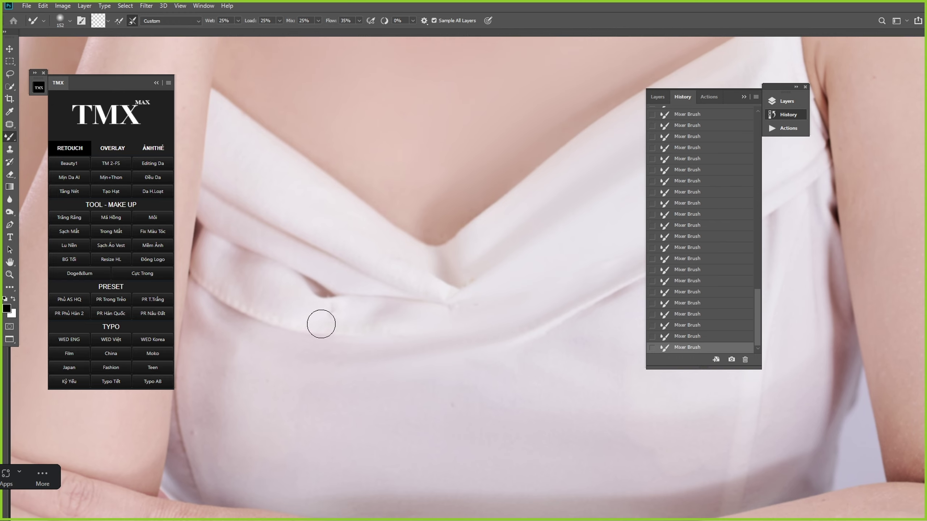
# Step: Set the Mixer Brush size to 168 px and smooth the folds at the centre of the white neckline
pyautogui.rightClick(329, 327)
pyautogui.press('Return')
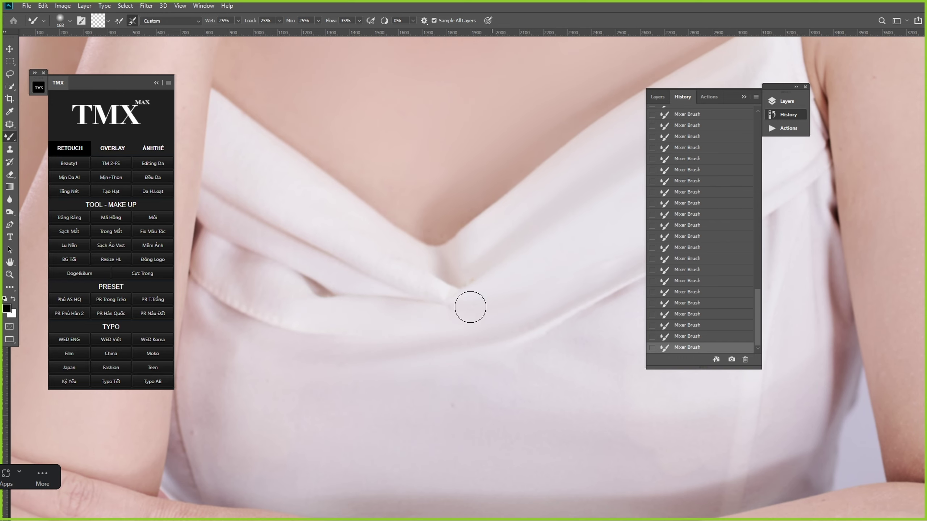
pyautogui.scroll(1, 479, 293)
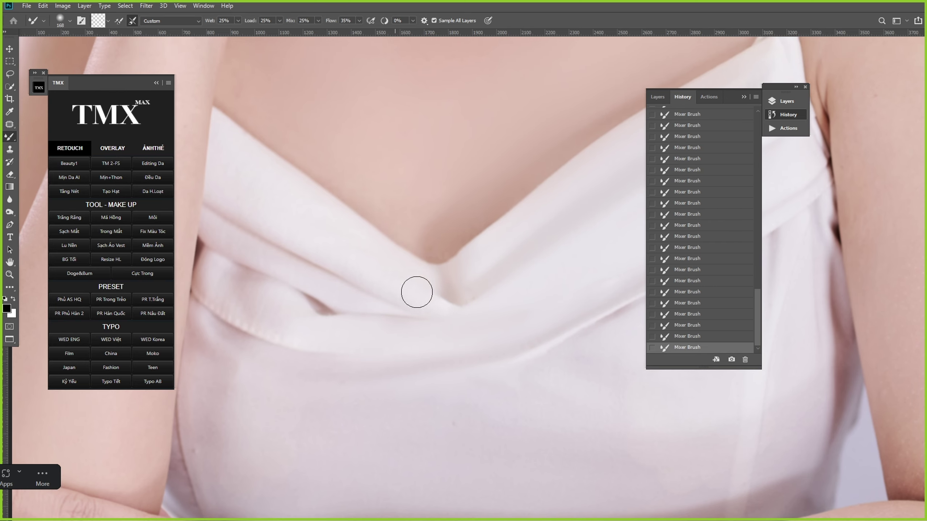
pyautogui.moveTo(416, 292); pyautogui.dragTo(451, 302)
pyautogui.moveTo(569, 210); pyautogui.dragTo(483, 249)
# Step: Enlarge the Mixer Brush to 259 px and smooth the draped neckline fabric beside the raised arm
pyautogui.hscroll(-5, 331, 321)
pyautogui.scroll(1, 331, 321)
pyautogui.rightClick(355, 319)
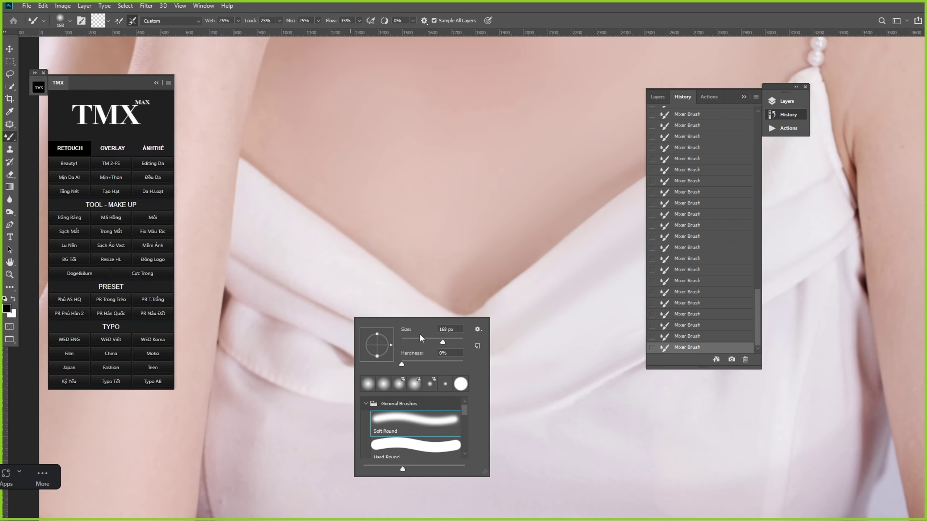
pyautogui.click(449, 340)
pyautogui.moveTo(296, 241); pyautogui.dragTo(358, 289)
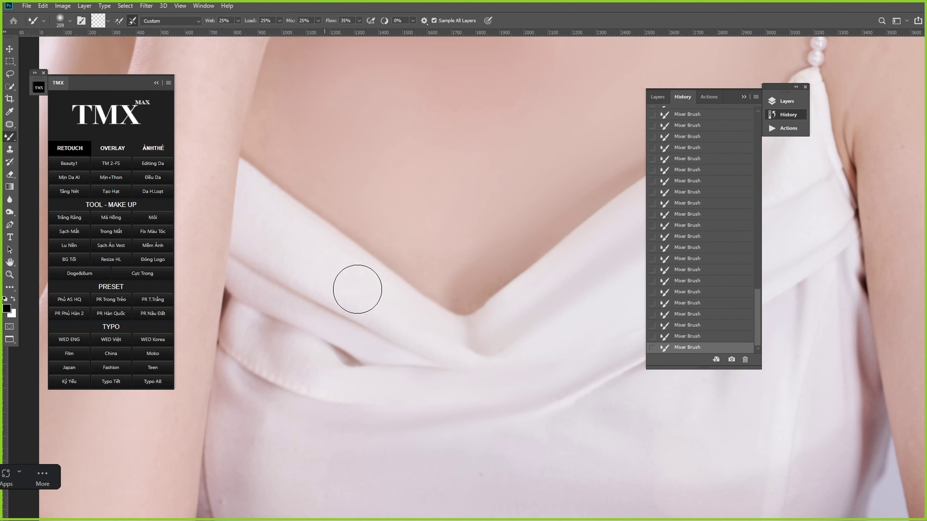
pyautogui.moveTo(384, 361); pyautogui.dragTo(396, 299)
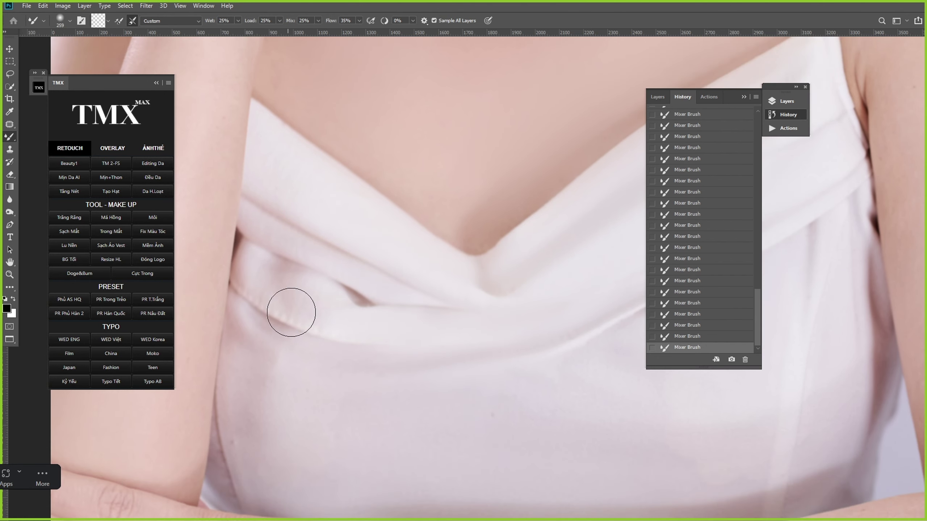
# Step: Set the Mixer Brush size to 322 px and smooth the satin fabric across the lower bodice
pyautogui.scroll(-3, 311, 304)
pyautogui.rightClick(369, 350)
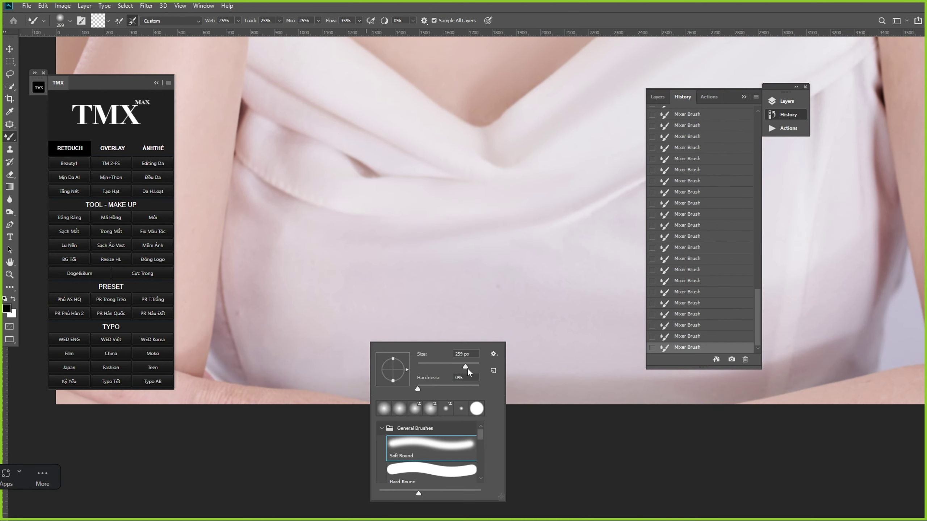
pyautogui.click(260, 256)
pyautogui.moveTo(400, 322)
pyautogui.mouseDown()
pyautogui.moveTo(335, 323)
pyautogui.moveTo(296, 336)
pyautogui.mouseUp()
pyautogui.moveTo(398, 292); pyautogui.dragTo(352, 278)
pyautogui.moveTo(492, 318); pyautogui.dragTo(430, 323)
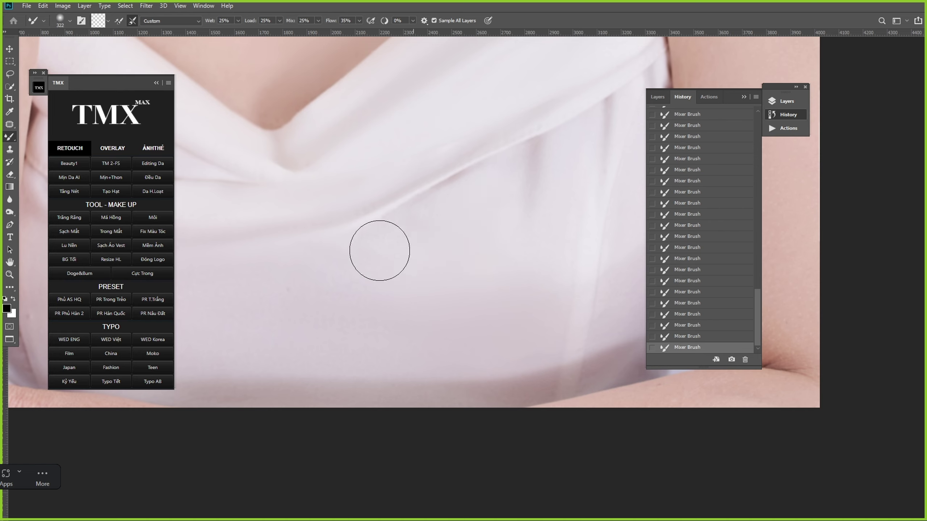
# Step: Smooth the vertical creases on the side of the dress beneath the pearl strap
pyautogui.moveTo(492, 217); pyautogui.dragTo(451, 264)
pyautogui.moveTo(513, 212)
pyautogui.mouseDown()
pyautogui.moveTo(503, 243)
pyautogui.moveTo(507, 362)
pyautogui.mouseUp()
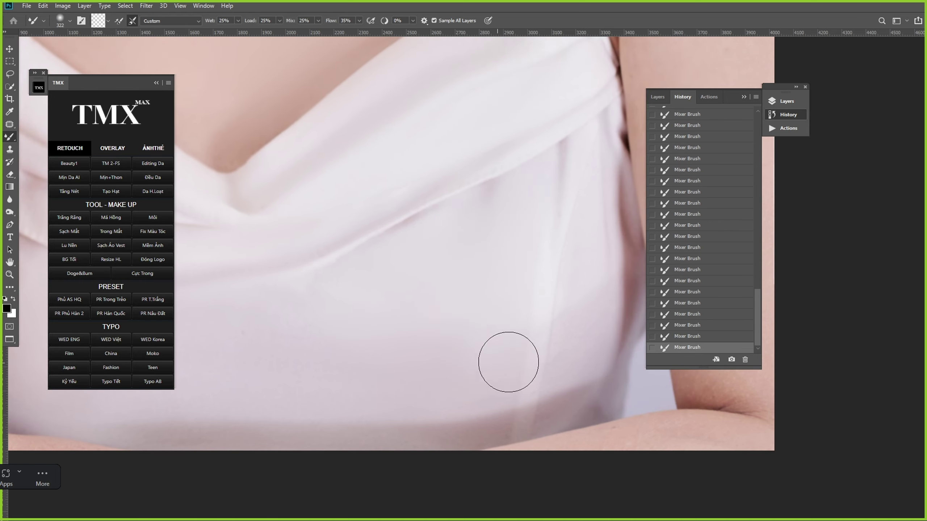
pyautogui.moveTo(590, 326); pyautogui.dragTo(528, 307)
# Step: Blend the uneven skin on the upper arm beside the dress down to the elbow crease
pyautogui.moveTo(488, 263); pyautogui.dragTo(329, 341)
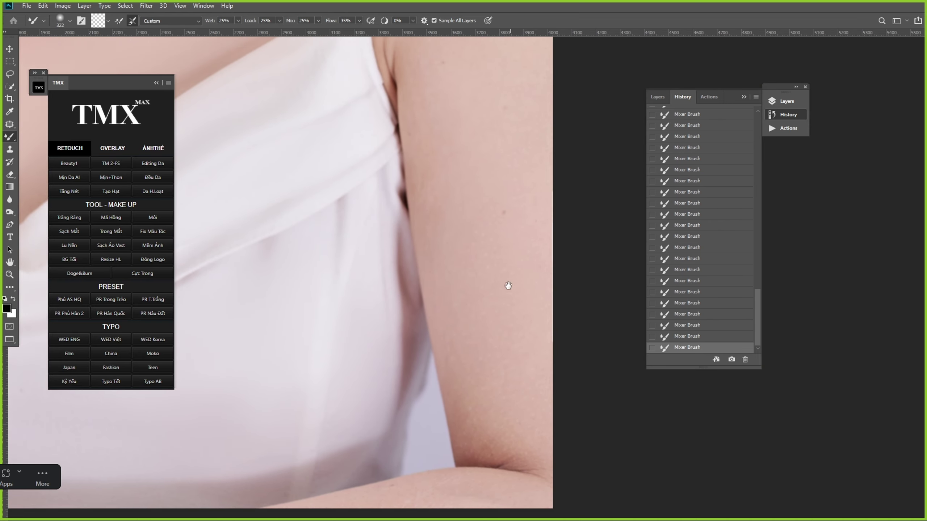
pyautogui.moveTo(505, 381); pyautogui.dragTo(497, 311)
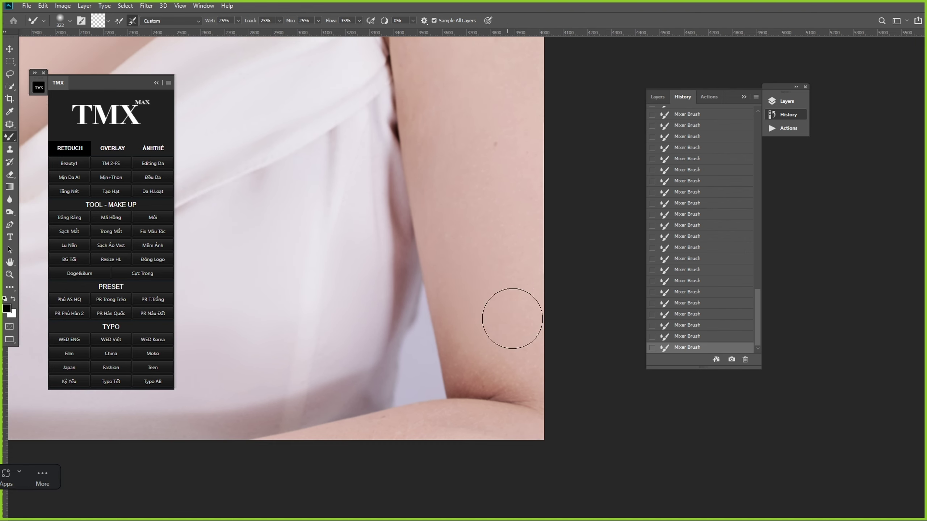
pyautogui.moveTo(460, 439)
pyautogui.mouseDown()
pyautogui.moveTo(510, 354)
pyautogui.moveTo(441, 348)
pyautogui.moveTo(557, 349)
pyautogui.mouseUp()
pyautogui.moveTo(538, 278); pyautogui.dragTo(491, 352)
# Step: Reduce the Mixer Brush to 199 px and smooth the arm's inner edge and the skin at the elbow crease
pyautogui.rightClick(460, 314)
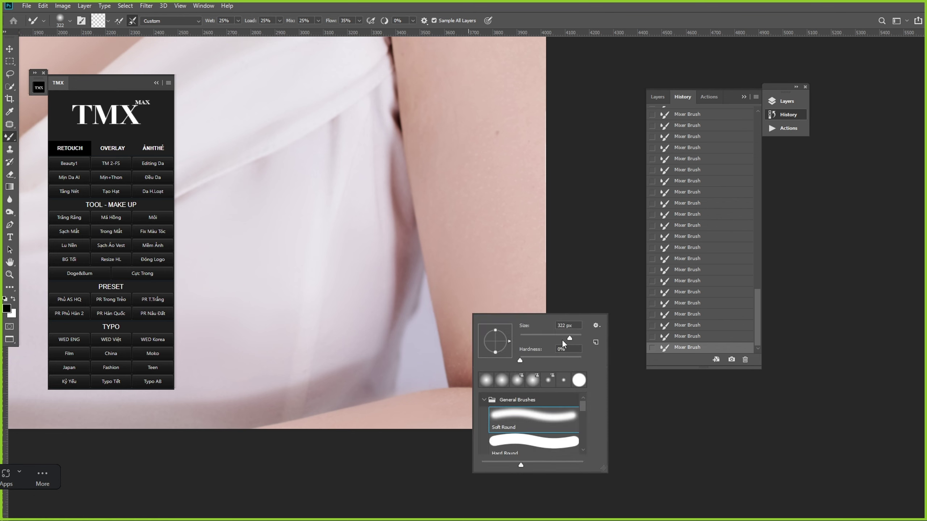
pyautogui.click(565, 339)
pyautogui.moveTo(448, 276); pyautogui.dragTo(461, 360)
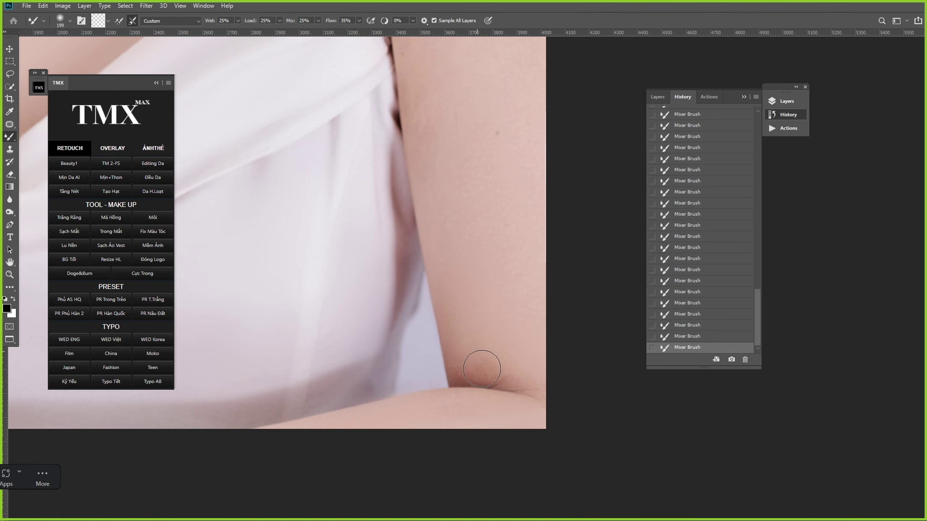
pyautogui.moveTo(538, 370); pyautogui.dragTo(520, 446)
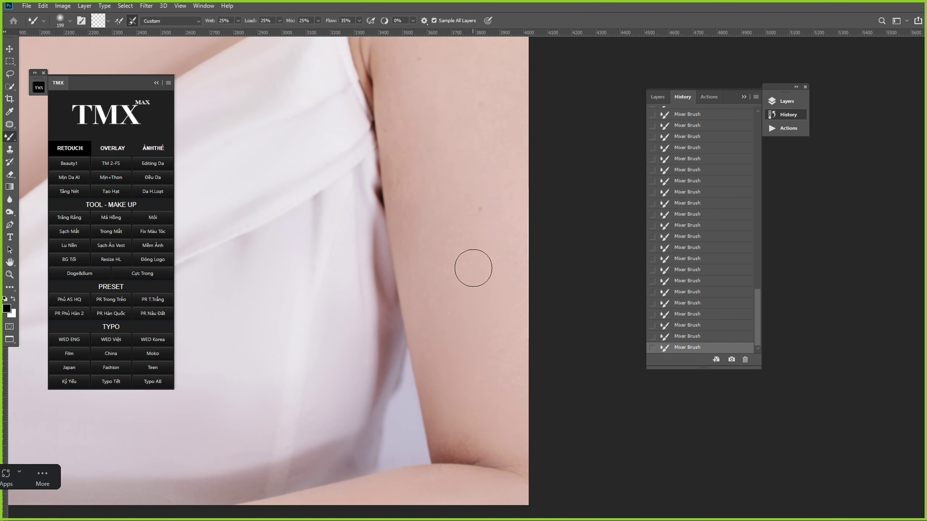
# Step: Enlarge the Mixer Brush to 369 px and smooth the skin of the upper arm and shoulder beside the pearl strap
pyautogui.scroll(3, 447, 327)
pyautogui.hscroll(1, 447, 327)
pyautogui.rightClick(457, 287)
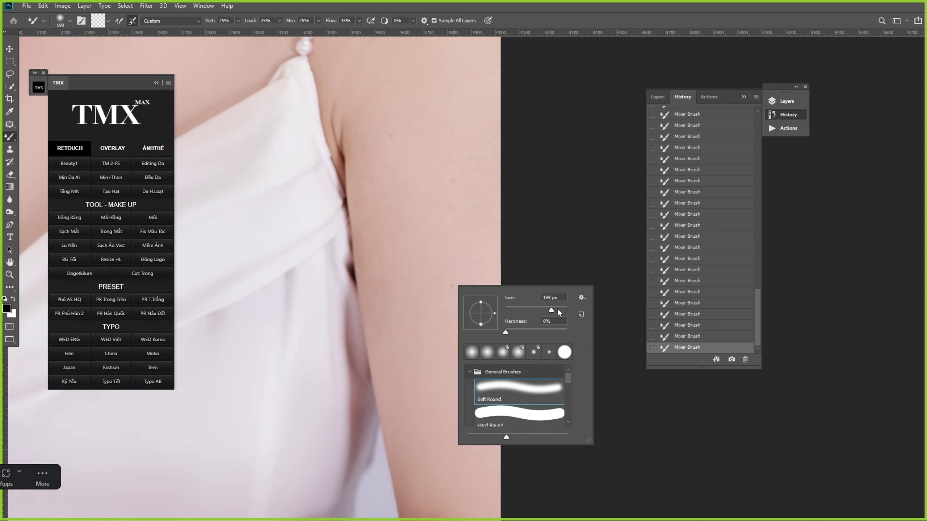
pyautogui.click(557, 310)
pyautogui.press('Return')
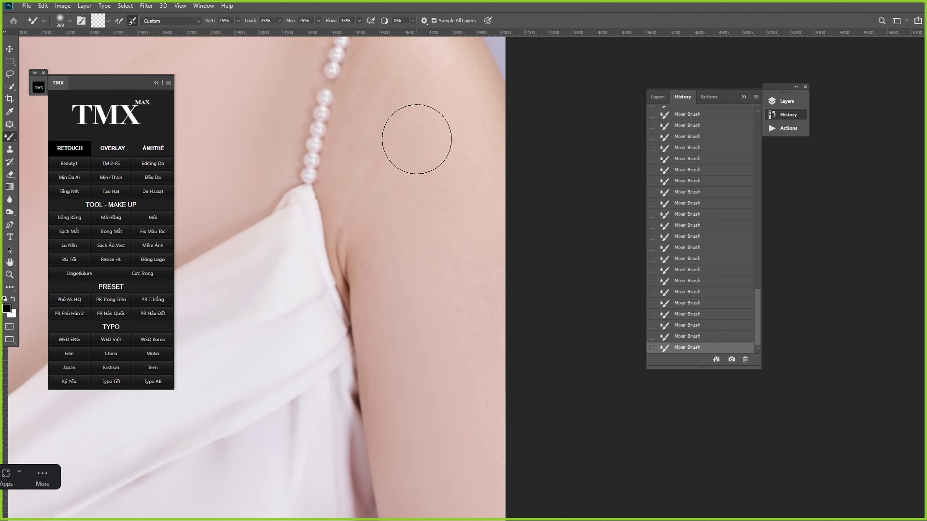
pyautogui.scroll(4, 442, 256)
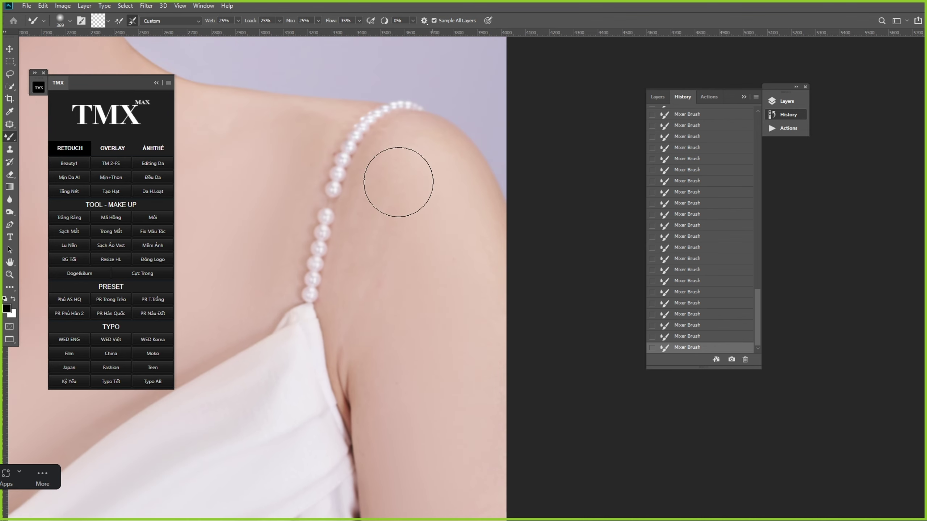
pyautogui.scroll(-2, 372, 305)
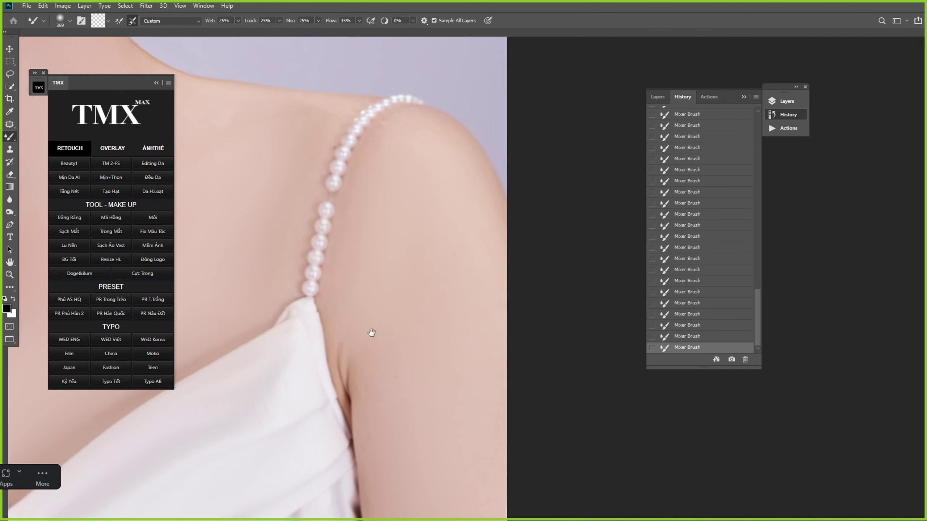
# Step: Reduce the Mixer Brush to 180 px and blend the skin between the pearl strap and the underarm crease
pyautogui.rightClick(437, 300)
pyautogui.click(463, 309)
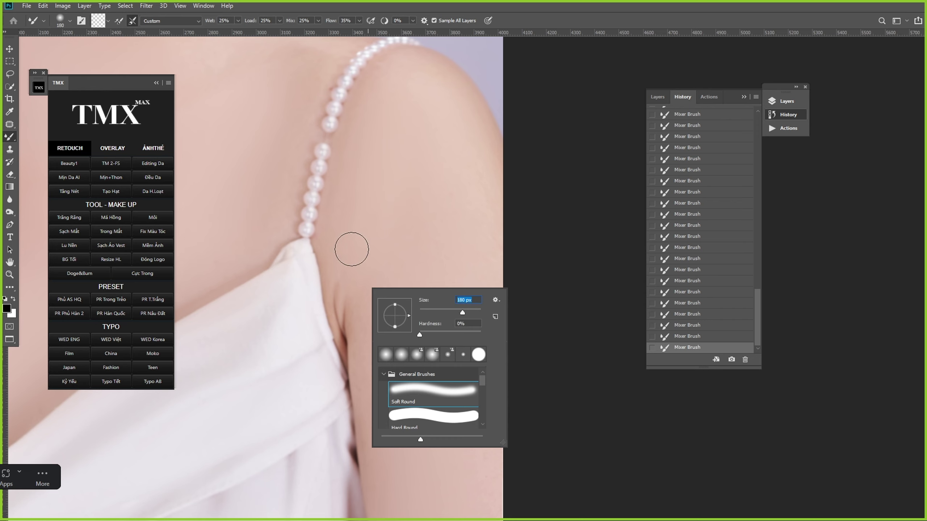
pyautogui.click(352, 252)
pyautogui.scroll(-1, 335, 307)
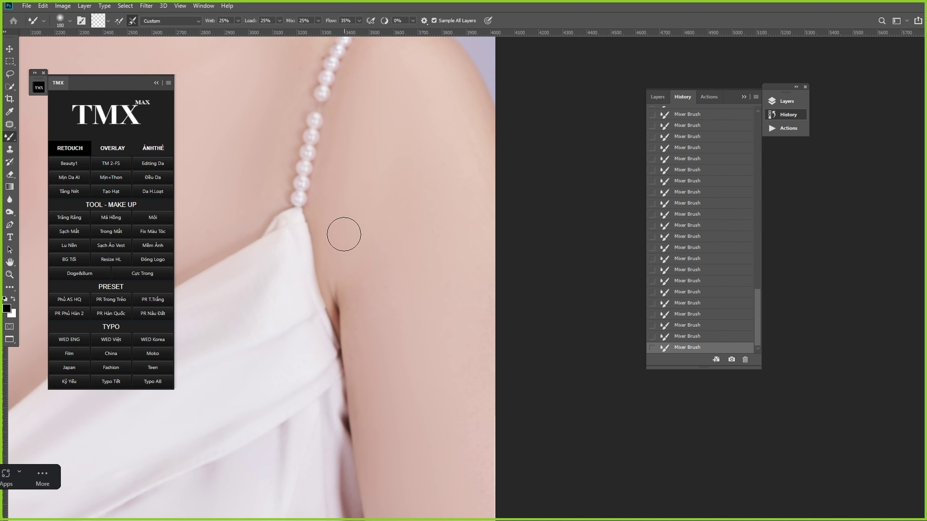
pyautogui.scroll(-5, 424, 242)
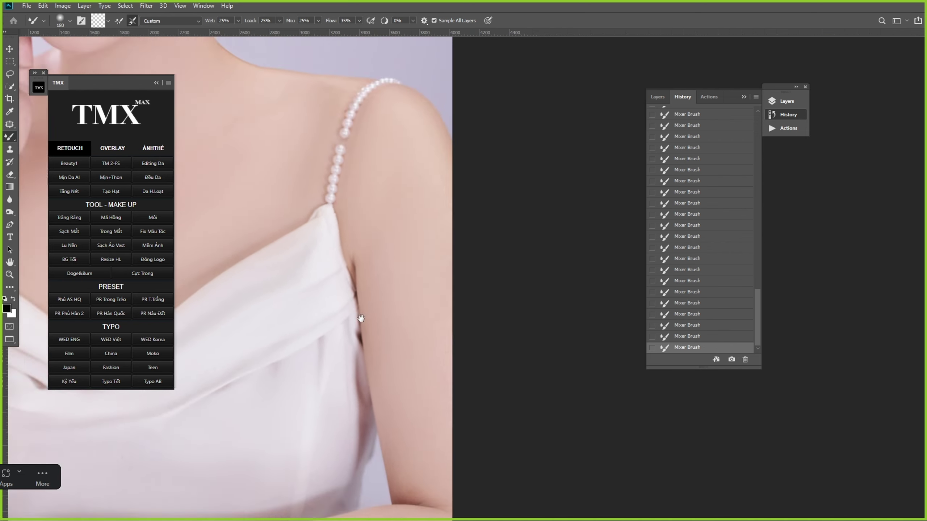
# Step: Set the Mixer Brush size to 190 px and refine the neckline edge and drape folds of the dress
pyautogui.rightClick(501, 322)
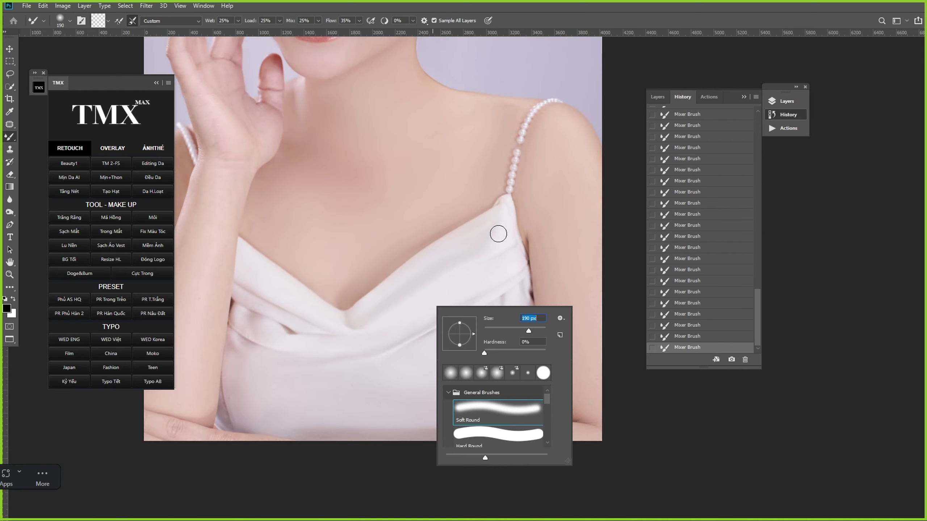
pyautogui.click(498, 234)
pyautogui.moveTo(372, 321); pyautogui.dragTo(400, 297)
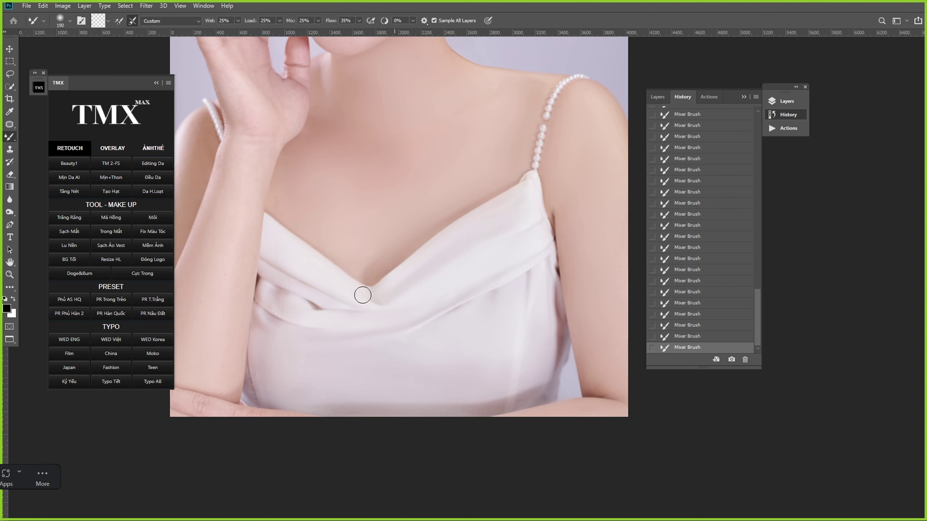
pyautogui.moveTo(275, 315)
pyautogui.mouseDown()
pyautogui.moveTo(341, 317)
pyautogui.moveTo(374, 274)
pyautogui.mouseUp()
# Step: Enlarge the Mixer Brush to 432 px and smooth the skin along the raised forearm from the wrist down
pyautogui.rightClick(322, 295)
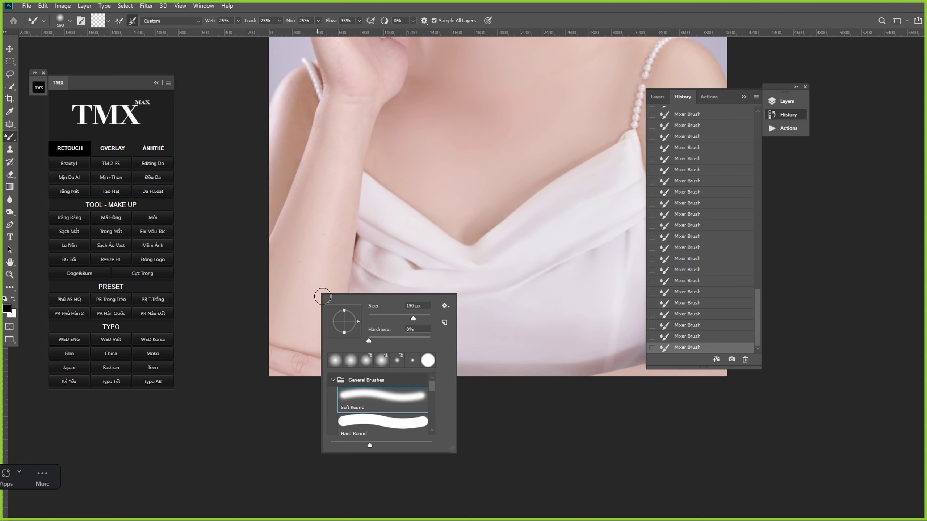
pyautogui.click(315, 280)
pyautogui.moveTo(315, 221)
pyautogui.mouseDown()
pyautogui.moveTo(300, 263)
pyautogui.moveTo(287, 254)
pyautogui.moveTo(286, 291)
pyautogui.mouseUp()
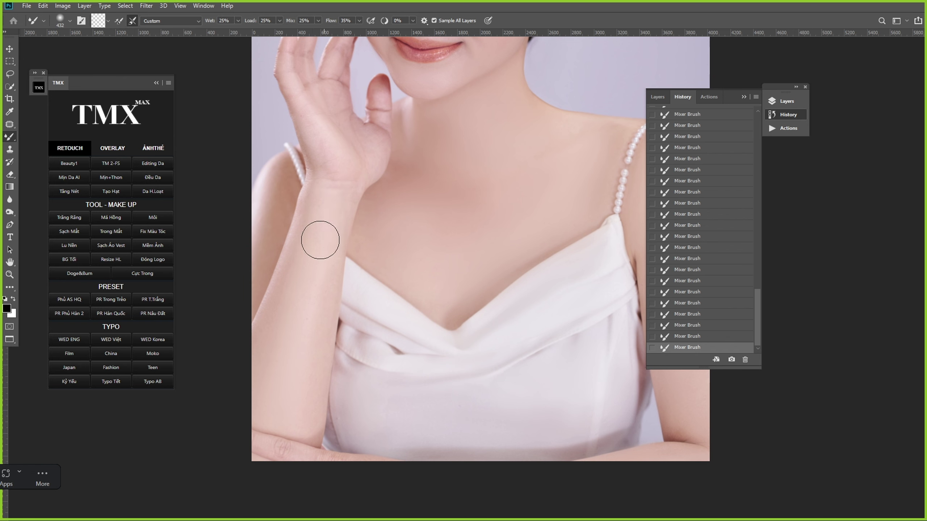
pyautogui.moveTo(343, 187); pyautogui.dragTo(293, 353)
pyautogui.scroll(4, 298, 292)
# Step: Reduce the Mixer Brush to 275 px and smooth the outer edge of the raised palm
pyautogui.rightClick(308, 317)
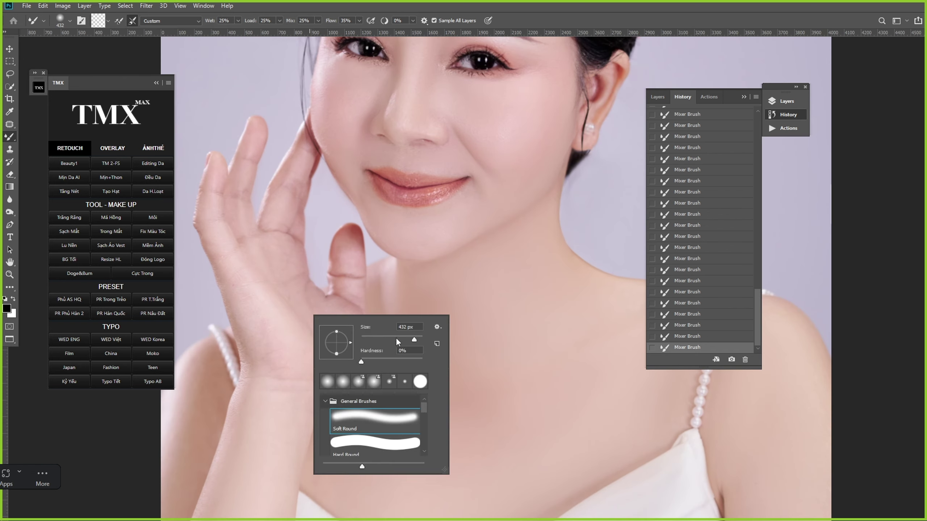
pyautogui.click(261, 307)
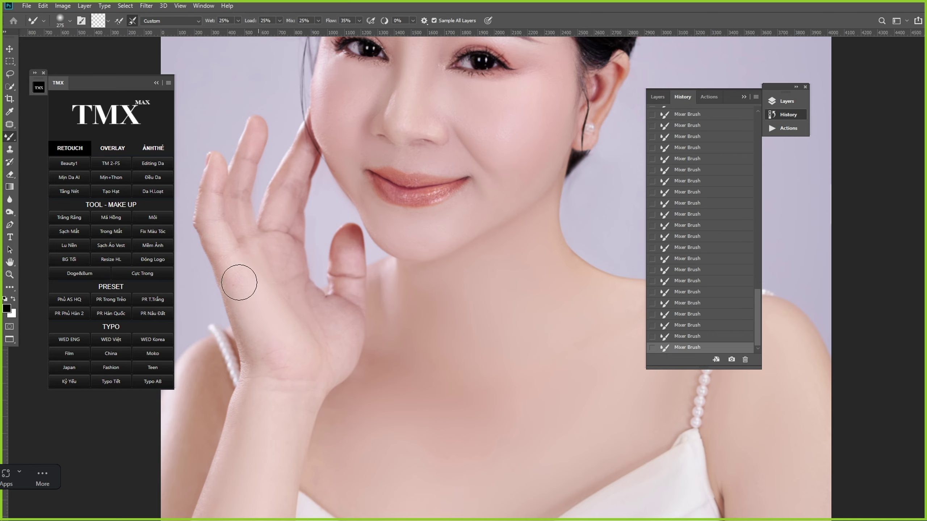
pyautogui.moveTo(235, 251); pyautogui.dragTo(239, 322)
# Step: Toggle the Retocuh Da group's visibility repeatedly to compare the portrait before and after the skin and dress retouching
pyautogui.scroll(-3, 268, 321)
pyautogui.rightClick(370, 326)
pyautogui.click(391, 330)
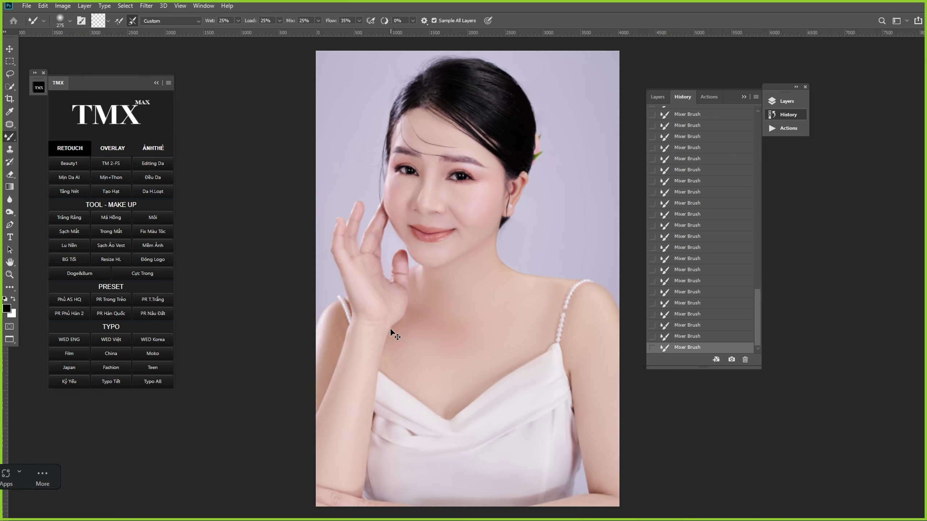
pyautogui.hotkey('ctrl', '-')
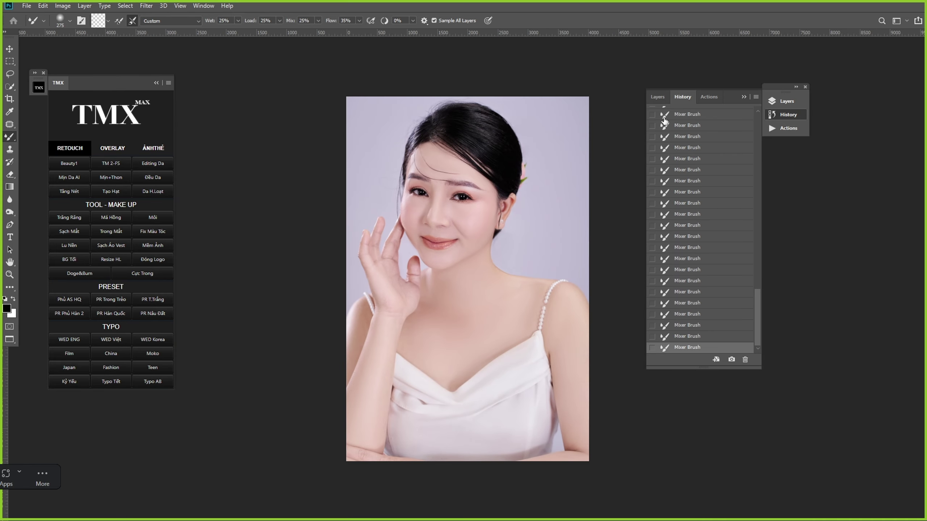
pyautogui.click(657, 97)
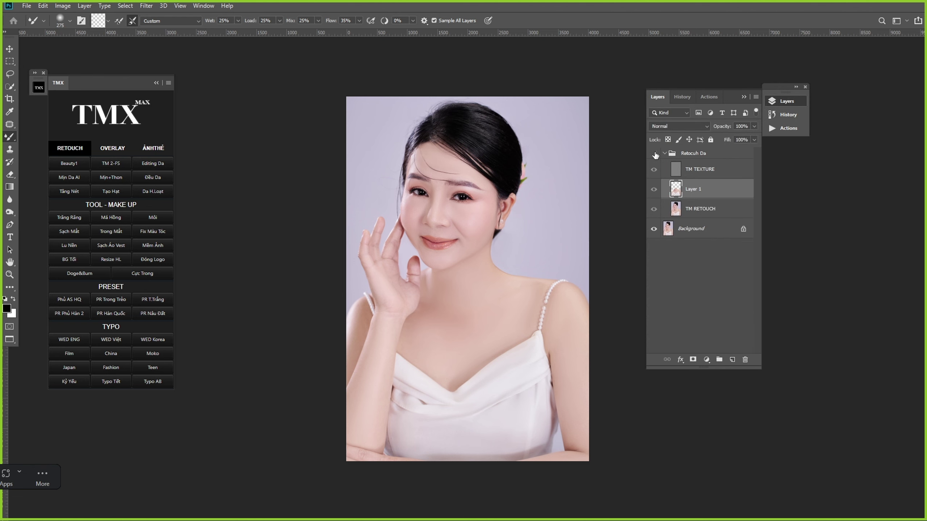
pyautogui.click(655, 155)
pyautogui.click(655, 156)
pyautogui.click(655, 155)
pyautogui.click(655, 155)
pyautogui.click(655, 155)
pyautogui.click(655, 154)
pyautogui.scroll(2, 480, 440)
pyautogui.scroll(1, 581, 321)
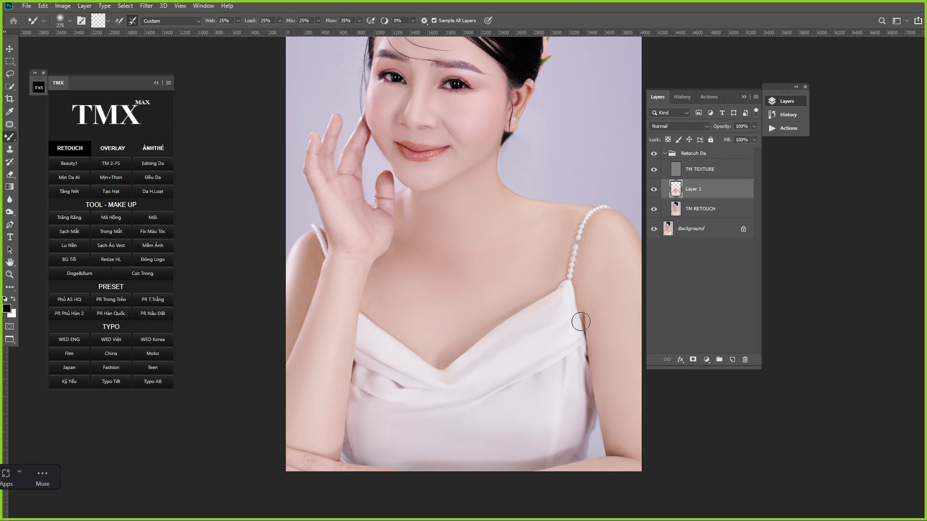
pyautogui.click(653, 156)
pyautogui.click(654, 155)
pyautogui.click(654, 155)
pyautogui.click(654, 154)
pyautogui.click(655, 155)
# Step: Merge all the retouching layers into the Background layer
pyautogui.hotkey('ctrl', '-')
pyautogui.hotkey('ctrl', '-')
pyautogui.hotkey('ctrl', '-')
pyautogui.hotkey('ctrl', 'shift', 'e')
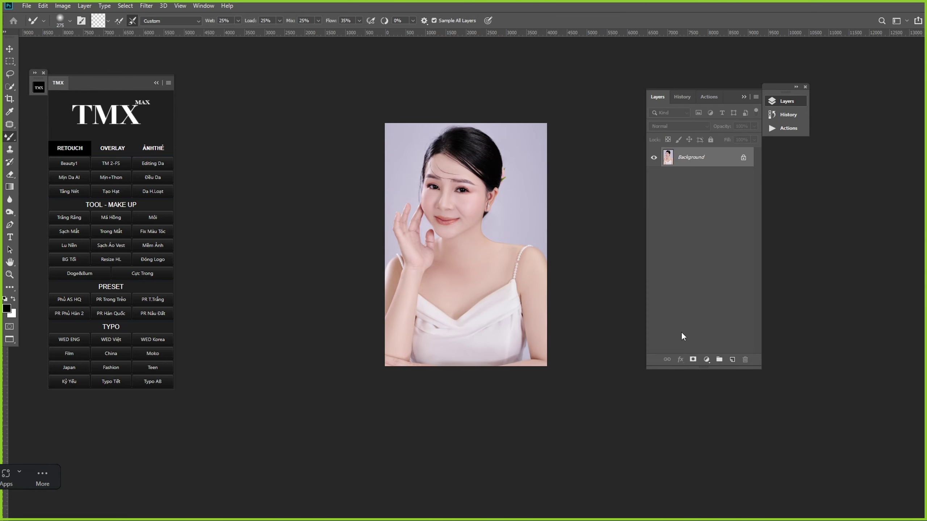
# Step: Add a Selective Color adjustment layer with Black at -59% for the Reds, and pick another color range
pyautogui.click(707, 359)
pyautogui.click(717, 362)
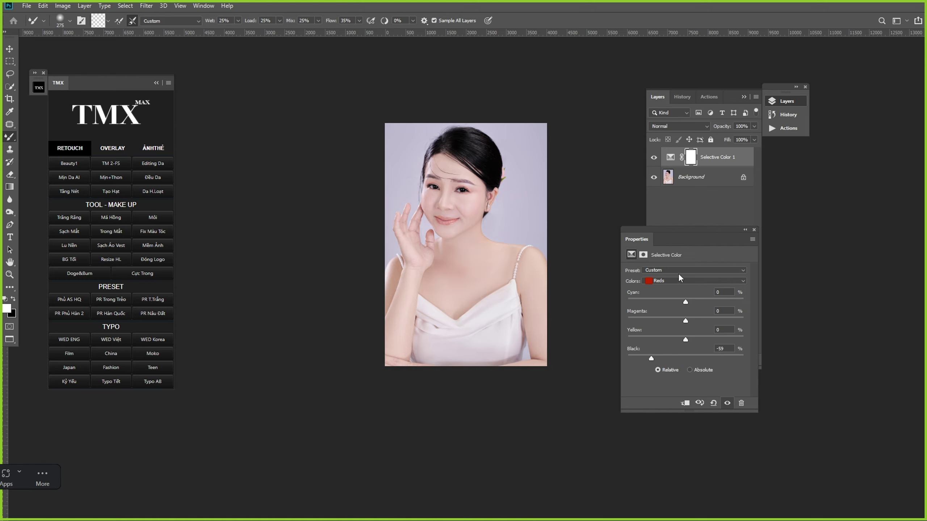
pyautogui.click(664, 280)
pyautogui.click(664, 302)
pyautogui.click(754, 230)
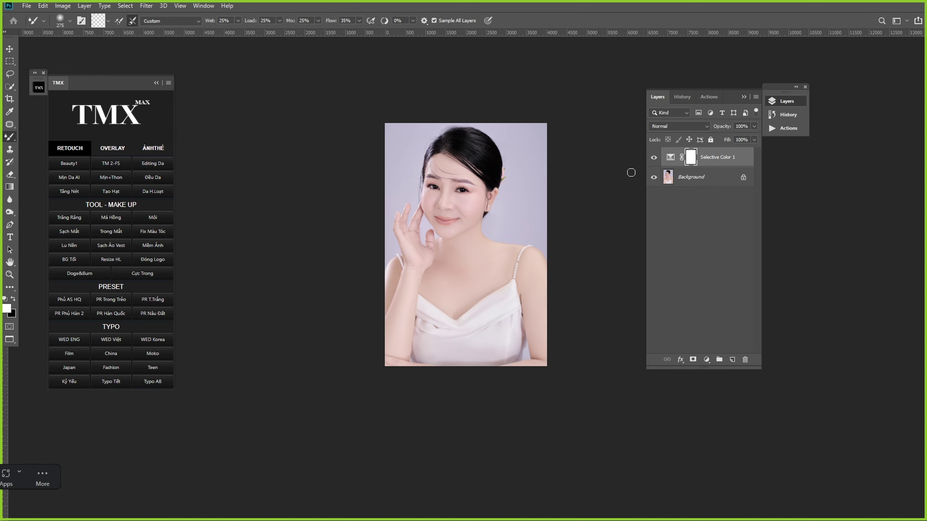
# Step: Compare the image with and without the Selective Color layer, and set that layer's opacity to 53%
pyautogui.click(654, 157)
pyautogui.click(653, 157)
pyautogui.click(754, 126)
# Step: Switch to the standard Brush tool with black as the foreground color for painting on the Selective Color mask
pyautogui.scroll(3, 485, 228)
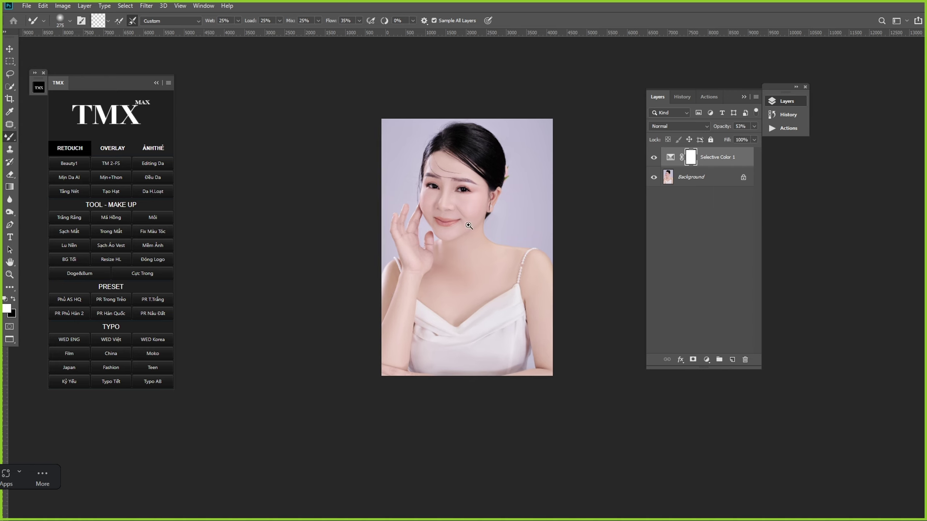
pyautogui.scroll(-1, 485, 229)
pyautogui.scroll(1, 485, 229)
pyautogui.scroll(-1, 485, 229)
pyautogui.press('b')
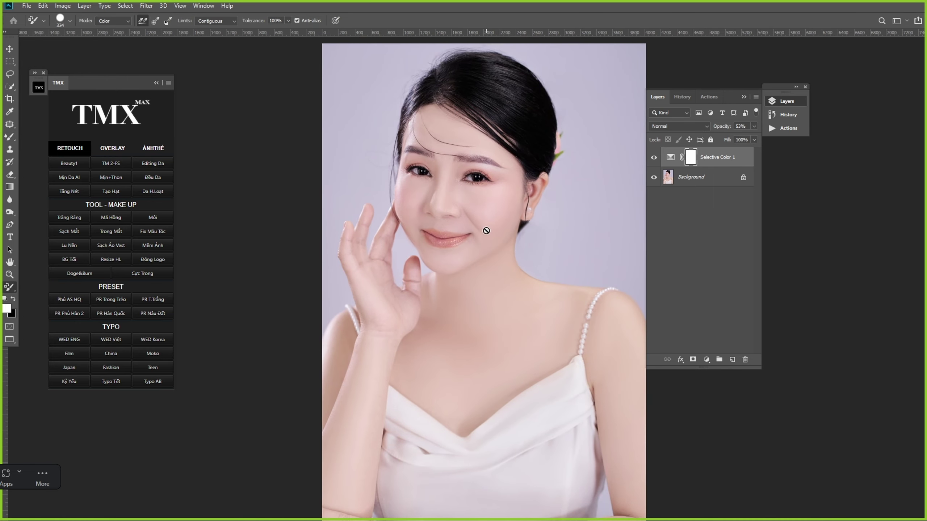
pyautogui.click(13, 300)
pyautogui.rightClick(464, 214)
pyautogui.press('Escape')
pyautogui.click(11, 136)
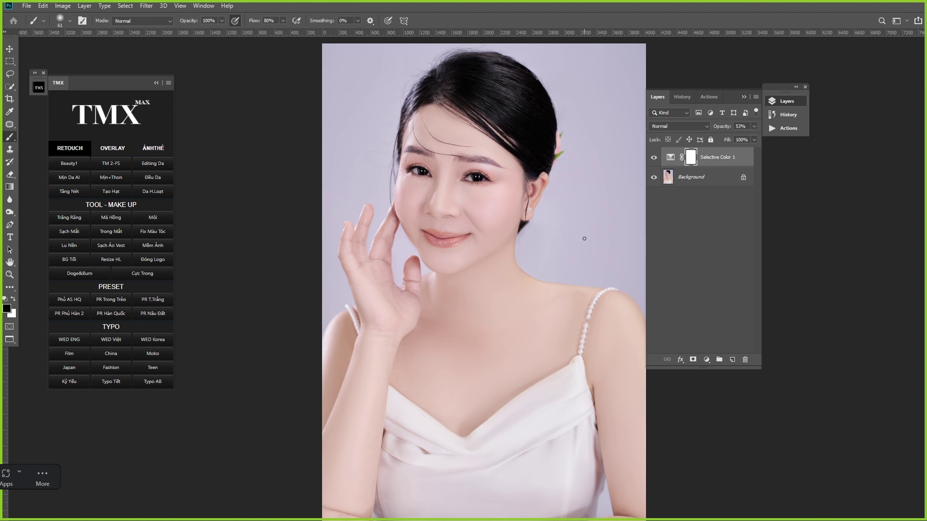
# Step: Paint black over the face on the Selective Color mask with a much larger soft round brush at 40% opacity
pyautogui.scroll(2, 502, 230)
pyautogui.rightClick(517, 233)
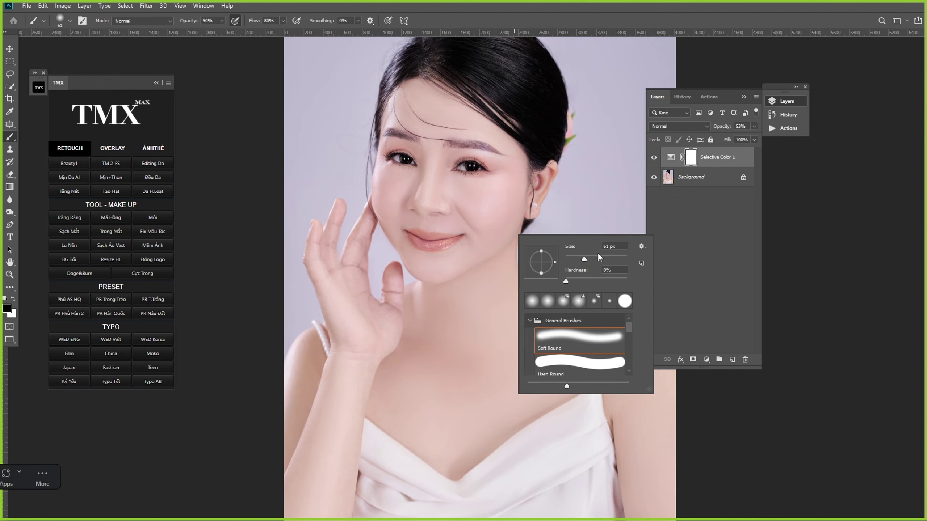
pyautogui.click(617, 256)
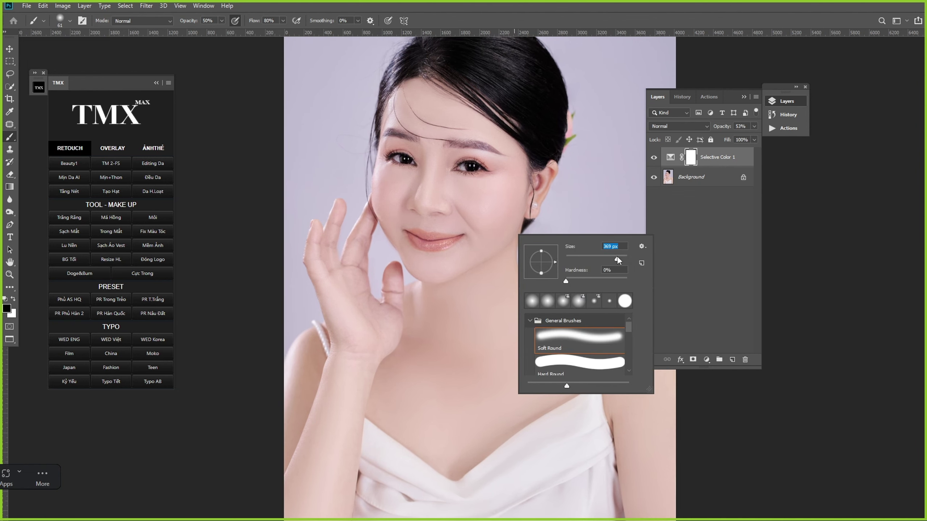
pyautogui.click(621, 205)
pyautogui.press('4')
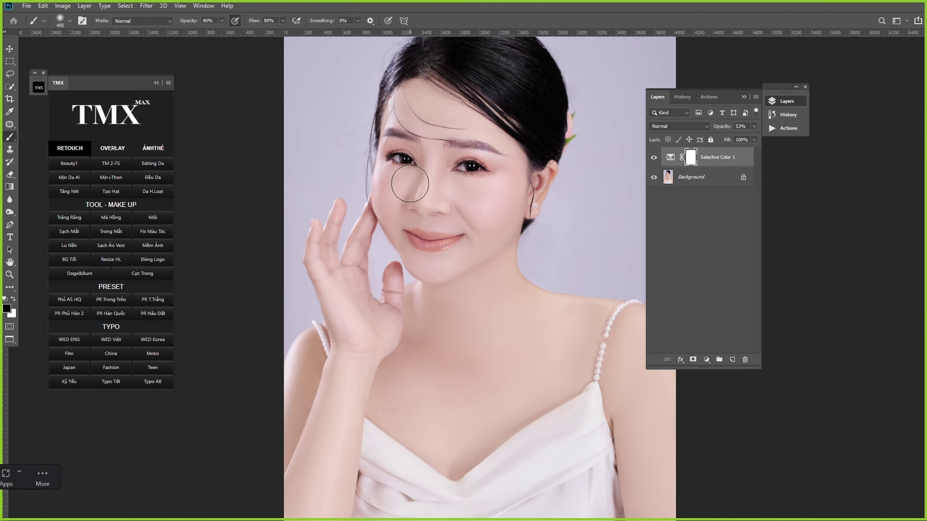
pyautogui.rightClick(437, 211)
pyautogui.moveTo(537, 230); pyautogui.dragTo(543, 234)
pyautogui.moveTo(410, 170); pyautogui.dragTo(406, 214)
pyautogui.moveTo(426, 221); pyautogui.dragTo(441, 226)
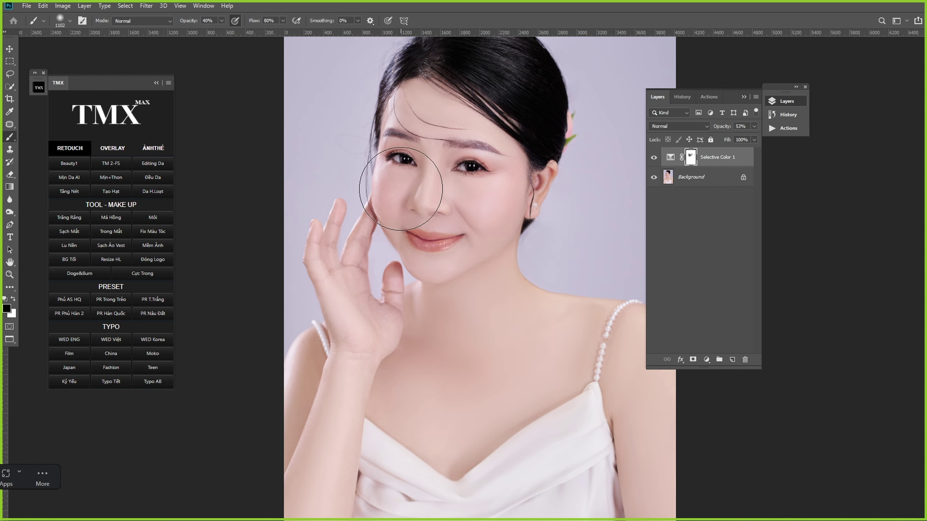
pyautogui.hotkey('ctrl', '-')
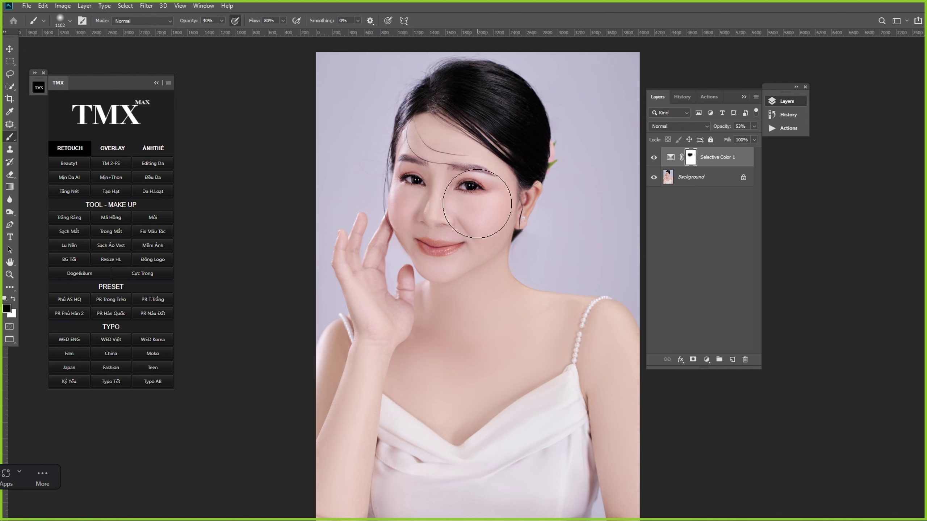
# Step: Merge the Selective Color layer into the Background layer
pyautogui.hotkey('ctrl', '-')
pyautogui.hotkey('ctrl', '-')
pyautogui.hotkey('ctrl', '-')
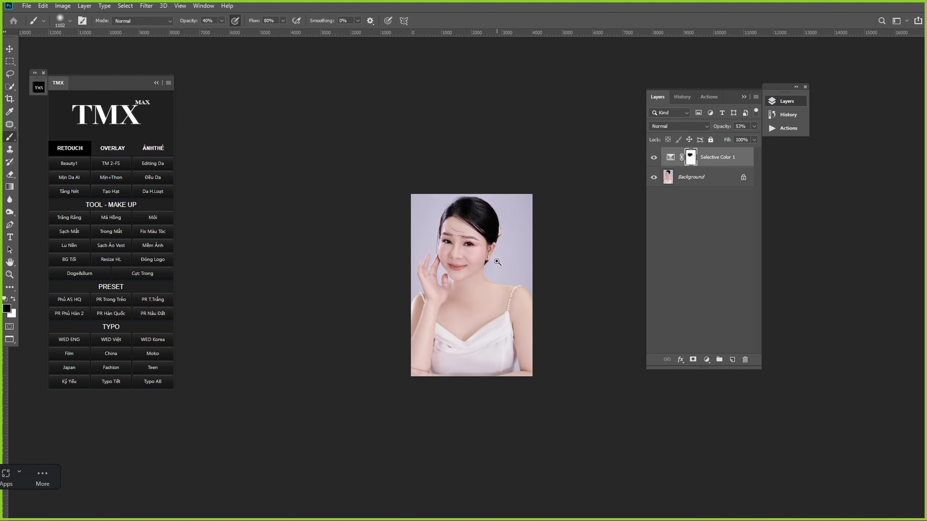
pyautogui.moveTo(466, 244); pyautogui.dragTo(483, 258)
pyautogui.moveTo(460, 229); pyautogui.dragTo(449, 319)
pyautogui.hotkey('ctrl', 'e')
pyautogui.moveTo(400, 345); pyautogui.dragTo(429, 233)
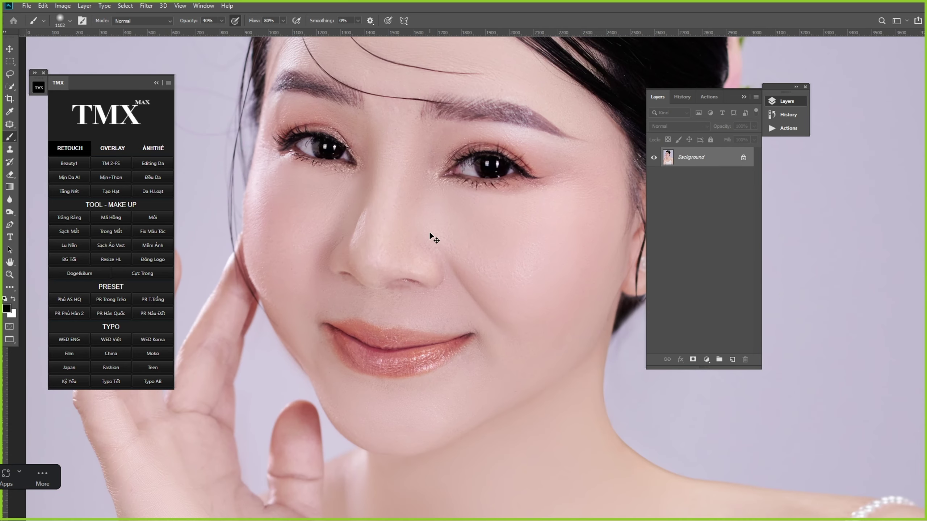
# Step: Select the wrist and upper forearm of the raised arm by painting them in Quick Mask at 100% brush opacity
pyautogui.hotkey('ctrl', '-')
pyautogui.hotkey('ctrl', '-')
pyautogui.hotkey('ctrl', '-')
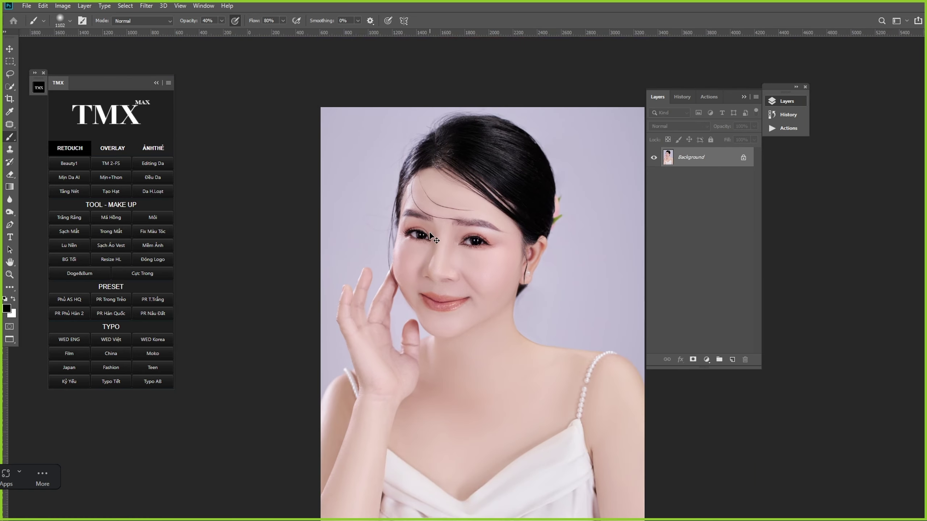
pyautogui.moveTo(443, 339); pyautogui.dragTo(446, 226)
pyautogui.press('q')
pyautogui.moveTo(350, 297)
pyautogui.mouseDown()
pyautogui.moveTo(354, 273)
pyautogui.moveTo(330, 332)
pyautogui.moveTo(327, 311)
pyautogui.moveTo(376, 303)
pyautogui.mouseUp()
pyautogui.press('0')
pyautogui.press('q')
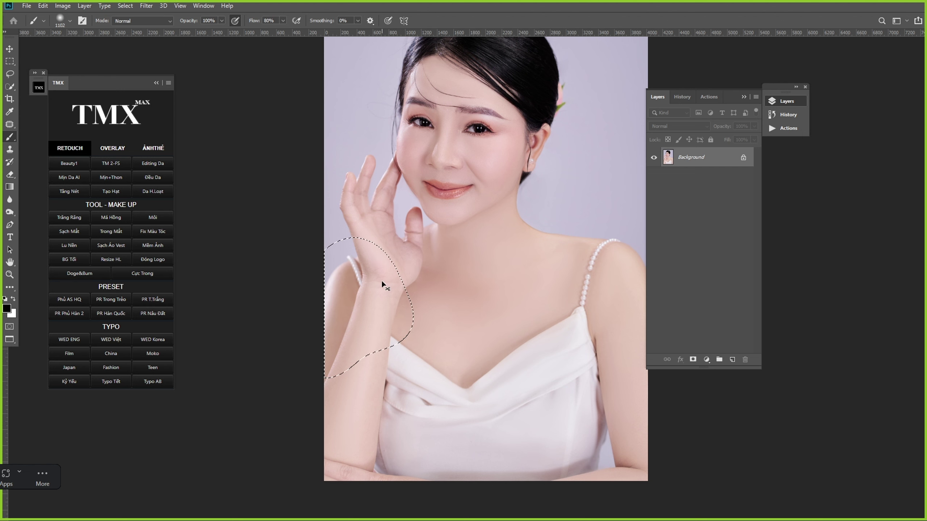
# Step: Adjust the sampled Reds in the arm selection with Hue/Saturation, using Lightness +5 and lower saturation, and deselect
pyautogui.hotkey('ctrl', 'u')
pyautogui.click(666, 362)
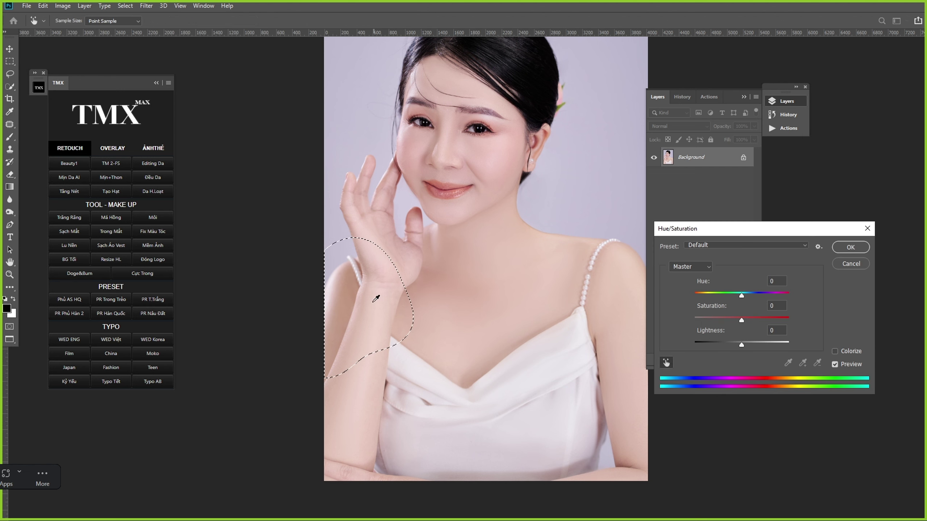
pyautogui.click(351, 284)
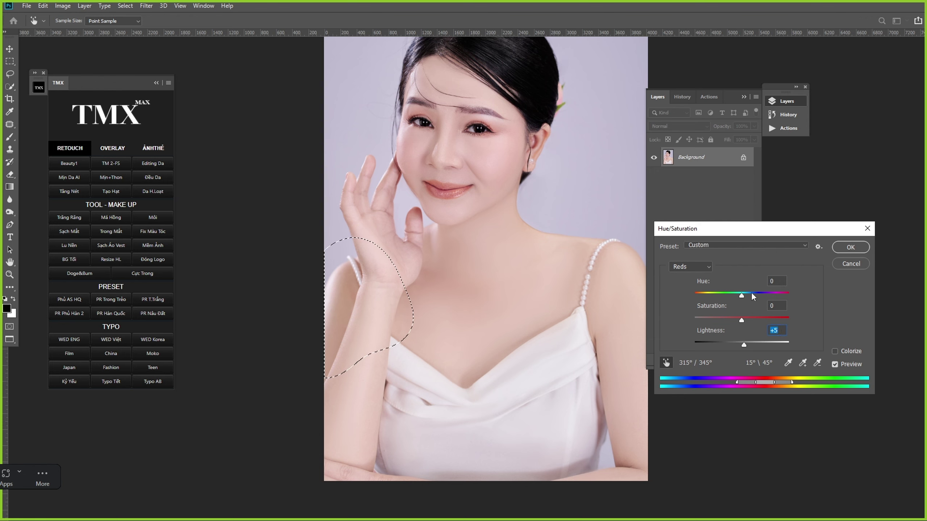
pyautogui.moveTo(741, 295); pyautogui.dragTo(786, 283)
pyautogui.write('0')
pyautogui.click(783, 307)
pyautogui.scroll(-5, 784, 307)
pyautogui.press('Return')
pyautogui.scroll(3, 376, 304)
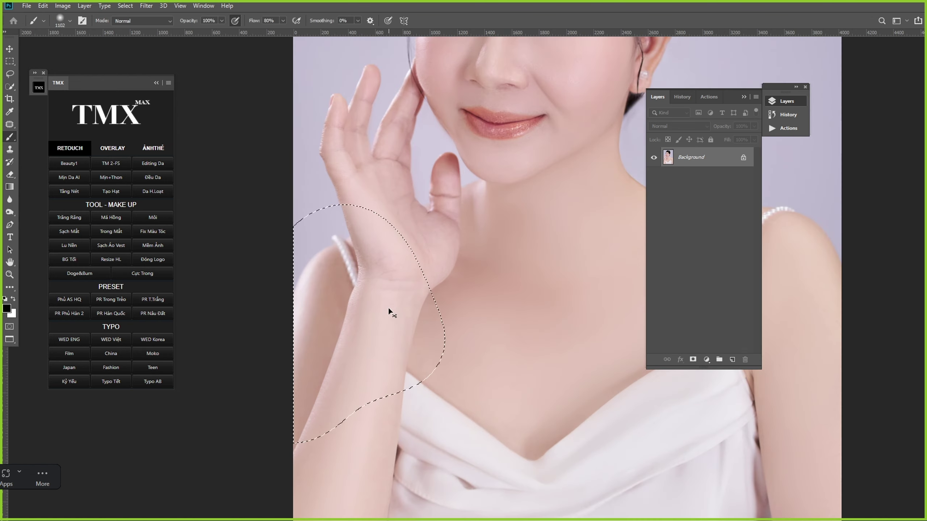
pyautogui.hotkey('ctrl', 'd')
# Step: Clone dark hair over the upper end of the light gap above the forehead with a 12 px Clone Stamp
pyautogui.scroll(-4, 407, 302)
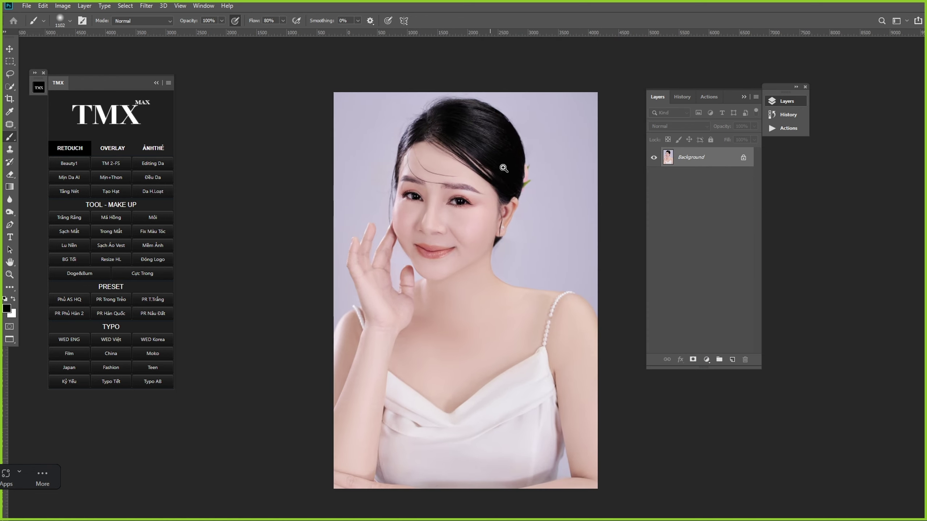
pyautogui.scroll(4, 511, 178)
pyautogui.press('s')
pyautogui.scroll(1, 482, 237)
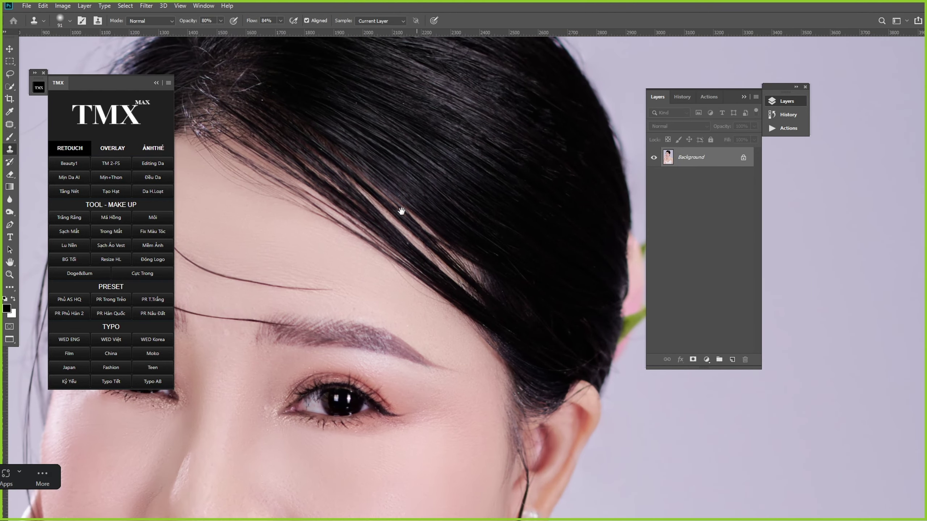
pyautogui.moveTo(401, 211); pyautogui.dragTo(421, 257)
pyautogui.rightClick(429, 240)
pyautogui.click(357, 187)
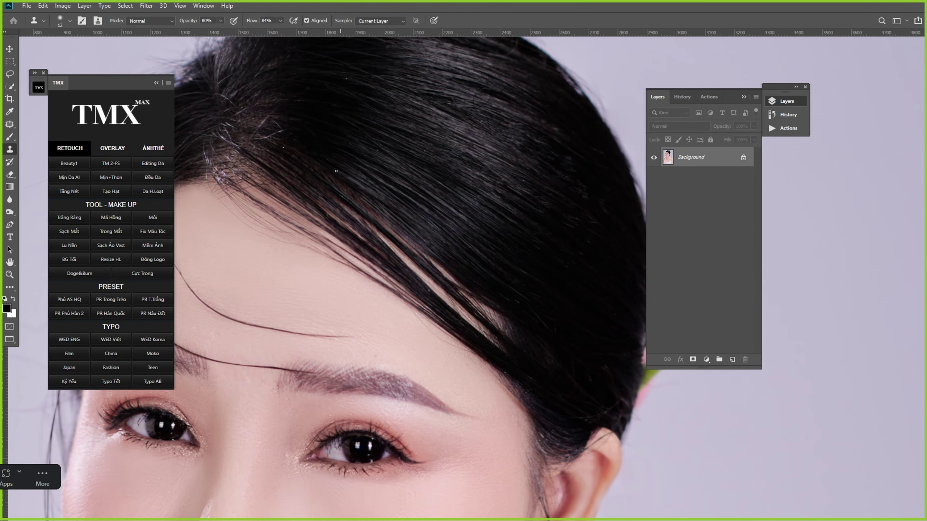
pyautogui.moveTo(366, 221); pyautogui.dragTo(406, 267)
# Step: Enlarge the Clone Stamp to 26 px and clone hair strands along the light gaps in the swept hair above the forehead
pyautogui.rightClick(430, 238)
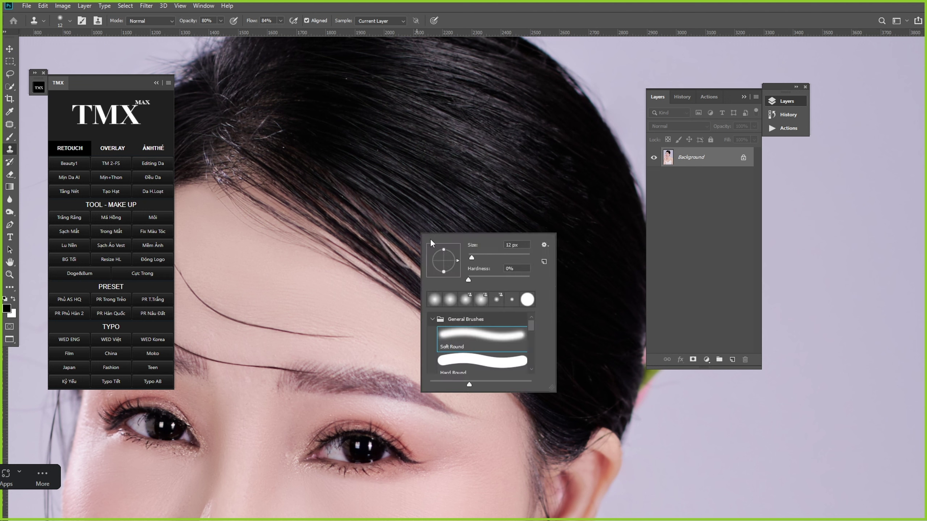
pyautogui.click(476, 256)
pyautogui.click(335, 171)
pyautogui.moveTo(334, 170)
pyautogui.mouseDown()
pyautogui.moveTo(430, 265)
pyautogui.moveTo(534, 343)
pyautogui.mouseUp()
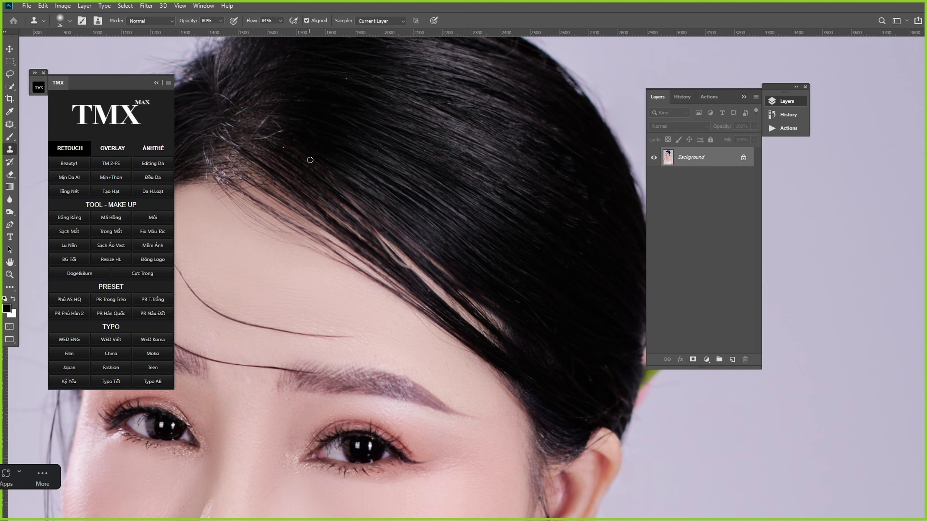
pyautogui.moveTo(310, 160)
pyautogui.mouseDown()
pyautogui.moveTo(392, 241)
pyautogui.moveTo(493, 310)
pyautogui.mouseUp()
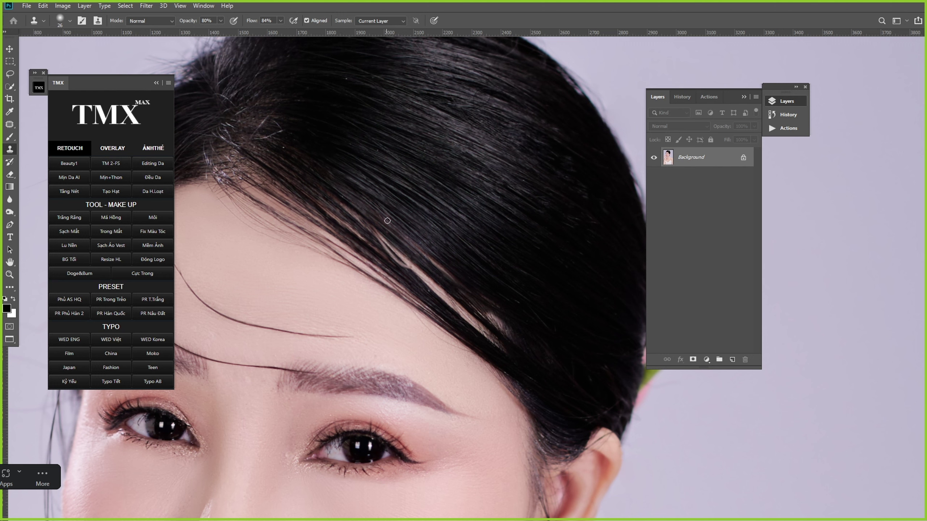
pyautogui.moveTo(387, 220); pyautogui.dragTo(461, 285)
pyautogui.moveTo(336, 190); pyautogui.dragTo(501, 344)
pyautogui.moveTo(324, 179)
pyautogui.mouseDown()
pyautogui.moveTo(367, 228)
pyautogui.moveTo(343, 219)
pyautogui.moveTo(395, 271)
pyautogui.moveTo(347, 229)
pyautogui.moveTo(397, 274)
pyautogui.mouseUp()
pyautogui.moveTo(364, 222); pyautogui.dragTo(430, 289)
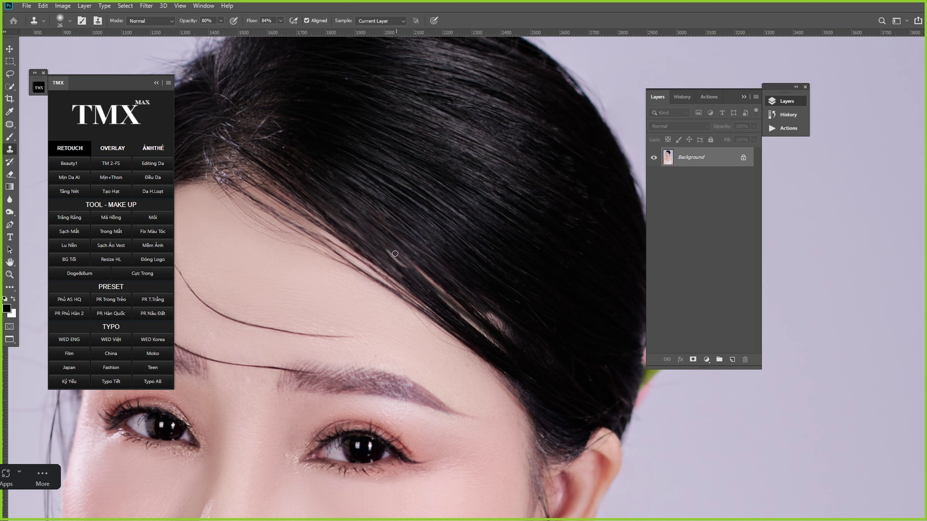
# Step: Sample nearby dark hair and clone it over the remaining light gaps in the swept hair down toward the ear
pyautogui.keyDown('alt'); pyautogui.click(405, 203); pyautogui.keyUp('alt')
pyautogui.moveTo(363, 212)
pyautogui.mouseDown()
pyautogui.moveTo(423, 277)
pyautogui.moveTo(527, 360)
pyautogui.mouseUp()
pyautogui.moveTo(405, 254); pyautogui.dragTo(469, 327)
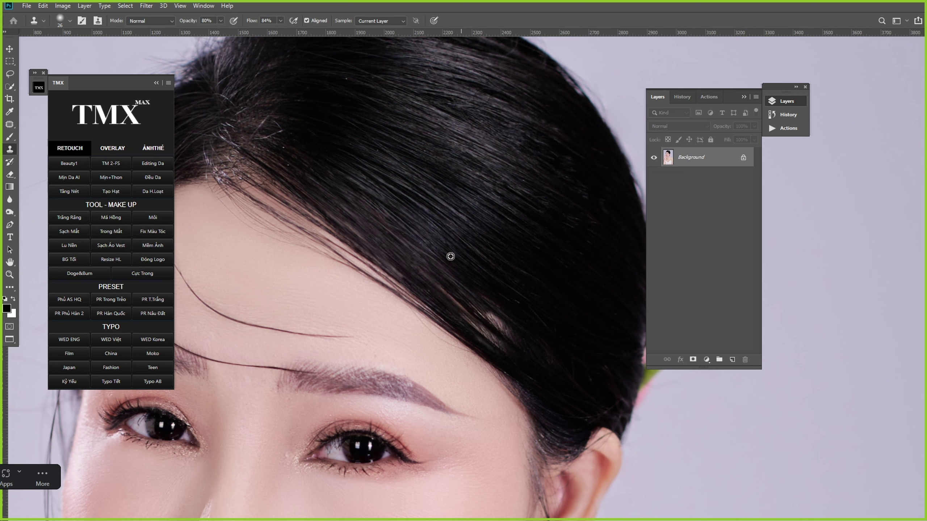
pyautogui.moveTo(424, 270)
pyautogui.mouseDown()
pyautogui.moveTo(462, 317)
pyautogui.moveTo(515, 359)
pyautogui.mouseUp()
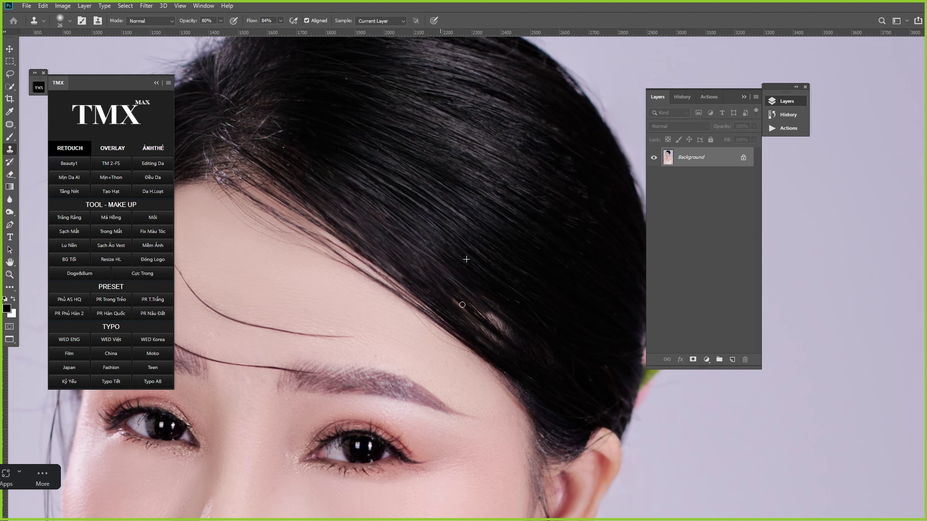
pyautogui.moveTo(483, 331); pyautogui.dragTo(528, 358)
pyautogui.keyDown('alt'); pyautogui.click(500, 286); pyautogui.keyUp('alt')
pyautogui.moveTo(481, 289)
pyautogui.mouseDown()
pyautogui.moveTo(527, 340)
pyautogui.moveTo(492, 314)
pyautogui.moveTo(507, 328)
pyautogui.mouseUp()
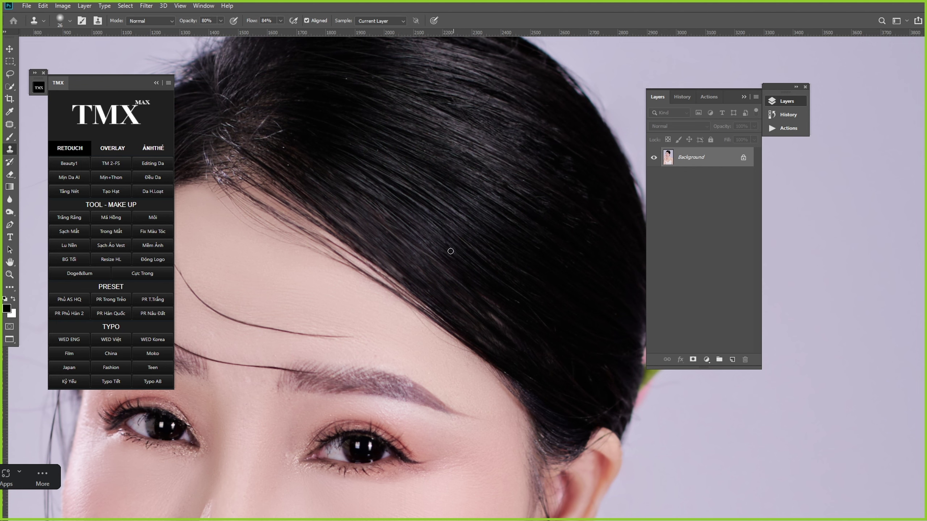
pyautogui.keyDown('alt'); pyautogui.click(471, 257); pyautogui.keyUp('alt')
pyautogui.moveTo(431, 261); pyautogui.dragTo(537, 356)
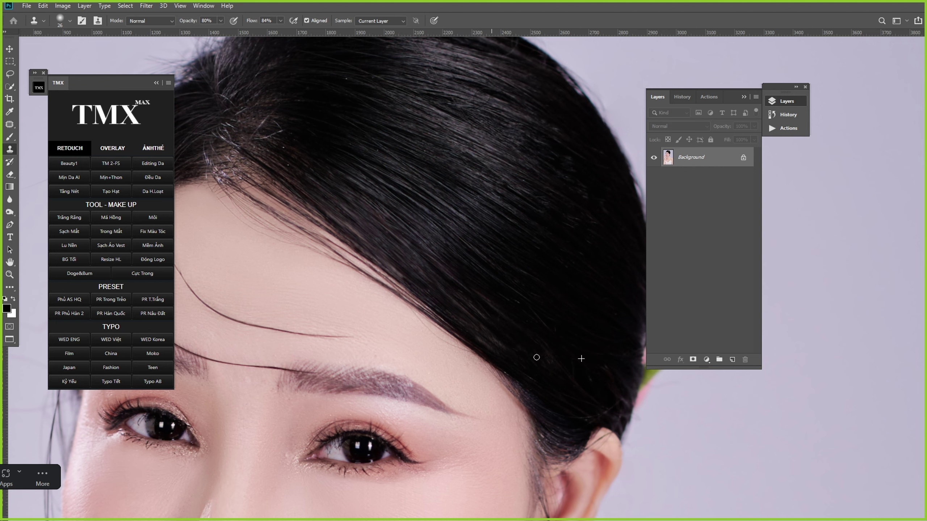
pyautogui.scroll(-2, 489, 285)
pyautogui.hotkey('shift', 's')
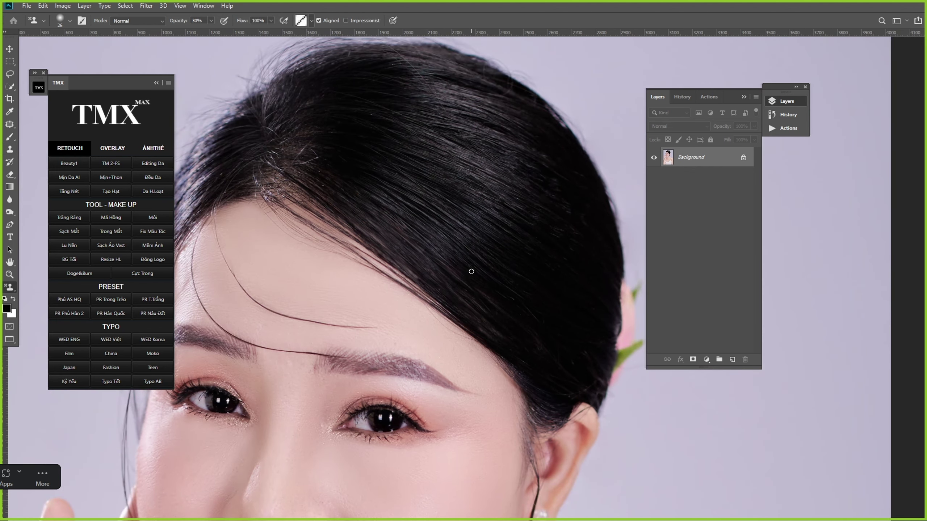
pyautogui.rightClick(471, 271)
pyautogui.moveTo(558, 293); pyautogui.dragTo(559, 294)
pyautogui.rightClick(417, 232)
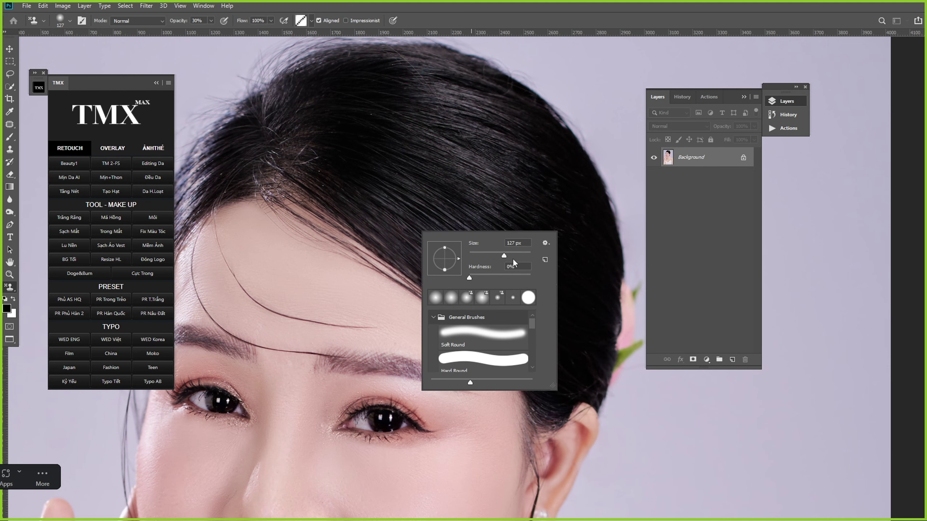
pyautogui.click(400, 195)
pyautogui.hotkey('ctrl', 'z')
pyautogui.hotkey('shift', 's')
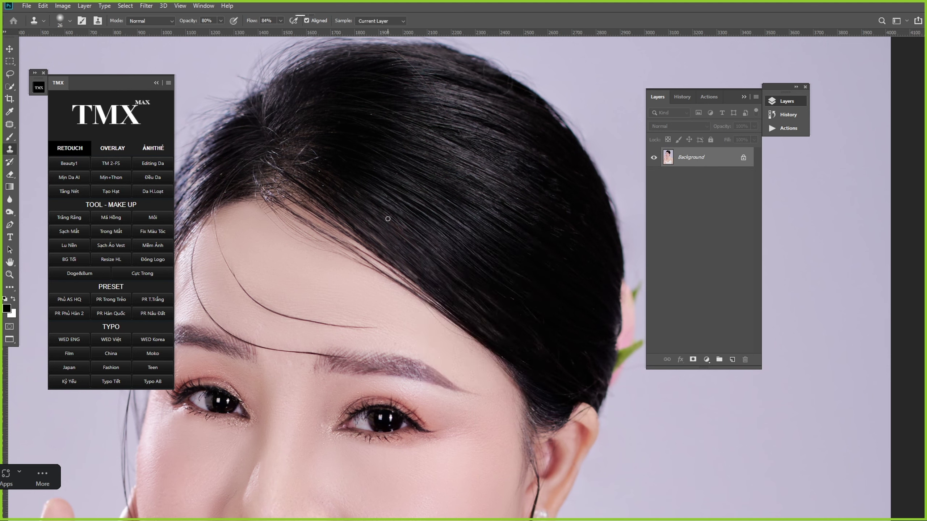
# Step: Set the Clone Stamp to 30% opacity and a 354 px soft brush, and blend the swept hair above the ear
pyautogui.rightClick(390, 208)
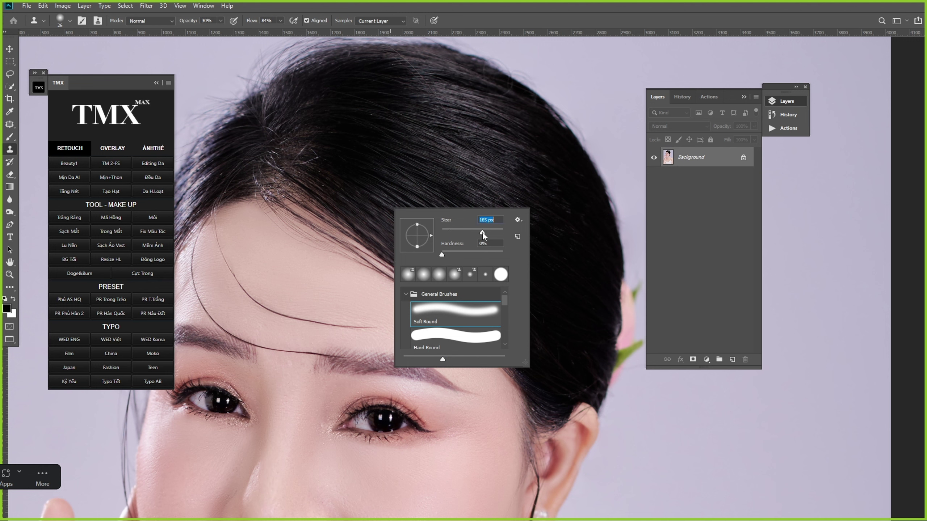
pyautogui.press('Return')
pyautogui.rightClick(399, 206)
pyautogui.press('Return')
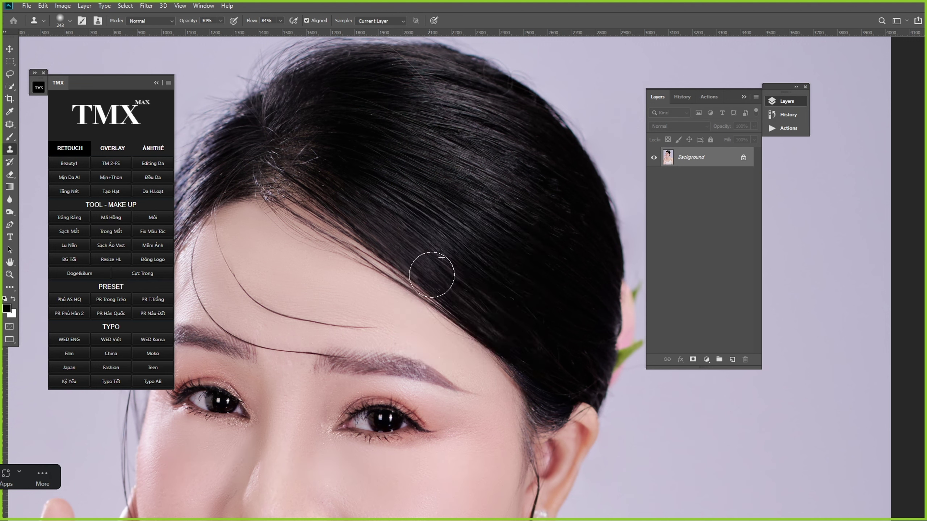
pyautogui.rightClick(462, 274)
pyautogui.press('Return')
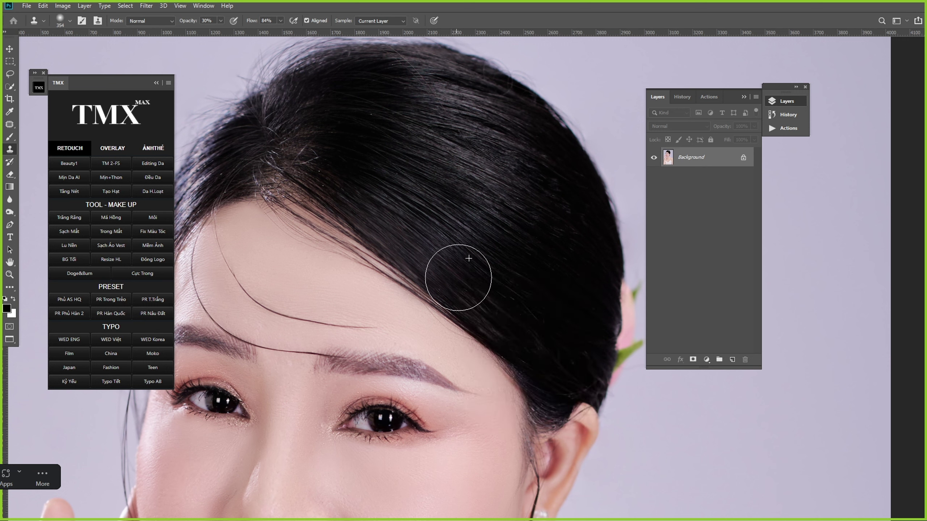
pyautogui.moveTo(494, 311); pyautogui.dragTo(568, 359)
# Step: Resample clean hair repeatedly and softly clone it over uneven areas from the side of the head to the front hairline
pyautogui.keyDown('alt'); pyautogui.click(561, 322); pyautogui.keyUp('alt')
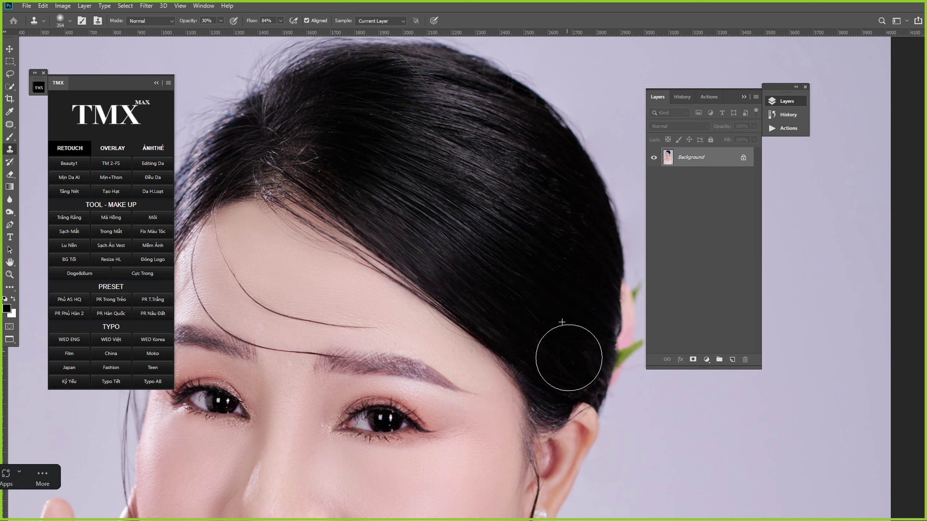
pyautogui.keyDown('alt'); pyautogui.click(465, 184); pyautogui.keyUp('alt')
pyautogui.moveTo(459, 215); pyautogui.dragTo(484, 243)
pyautogui.keyDown('alt'); pyautogui.click(386, 157); pyautogui.keyUp('alt')
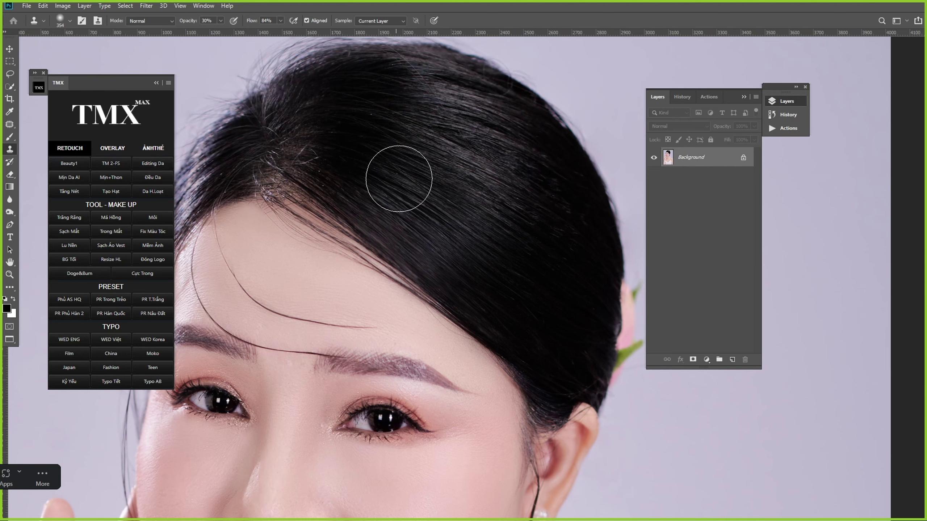
pyautogui.moveTo(400, 180); pyautogui.dragTo(433, 217)
pyautogui.keyDown('alt'); pyautogui.click(358, 163); pyautogui.keyUp('alt')
pyautogui.moveTo(336, 171); pyautogui.dragTo(331, 168)
pyautogui.keyDown('alt'); pyautogui.click(311, 159); pyautogui.keyUp('alt')
pyautogui.moveTo(281, 151); pyautogui.dragTo(290, 137)
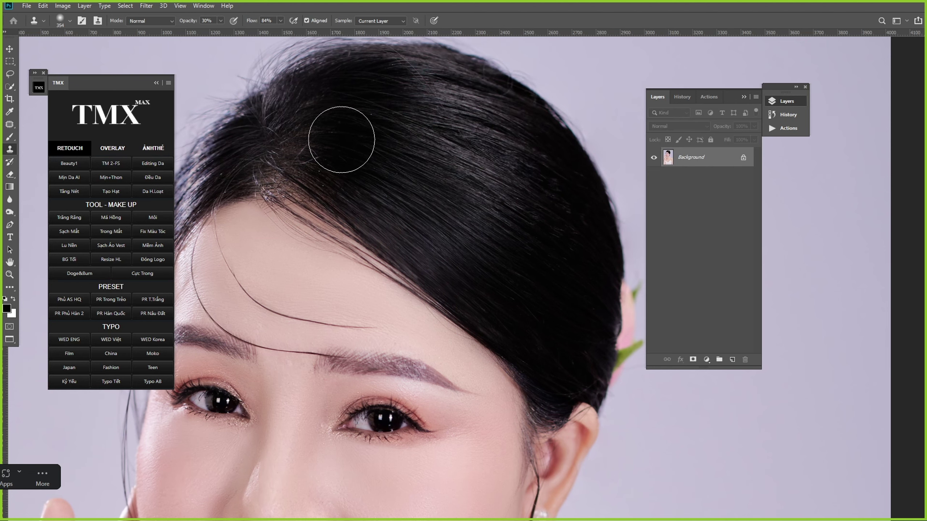
# Step: Sample dark hair near the crown and softly clone it over the adjacent uneven hair
pyautogui.keyDown('alt'); pyautogui.click(424, 145); pyautogui.keyUp('alt')
pyautogui.moveTo(455, 145); pyautogui.dragTo(465, 146)
pyautogui.scroll(-6, 486, 233)
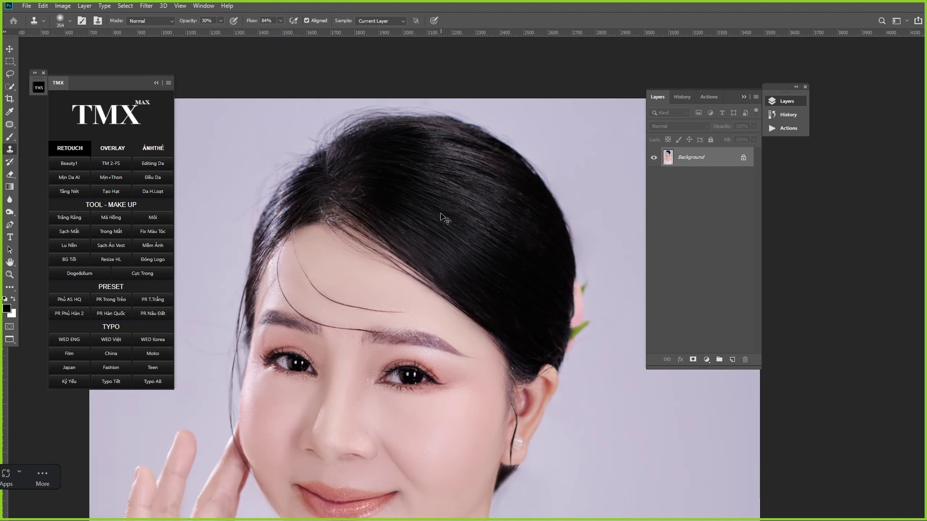
pyautogui.scroll(-3, 475, 340)
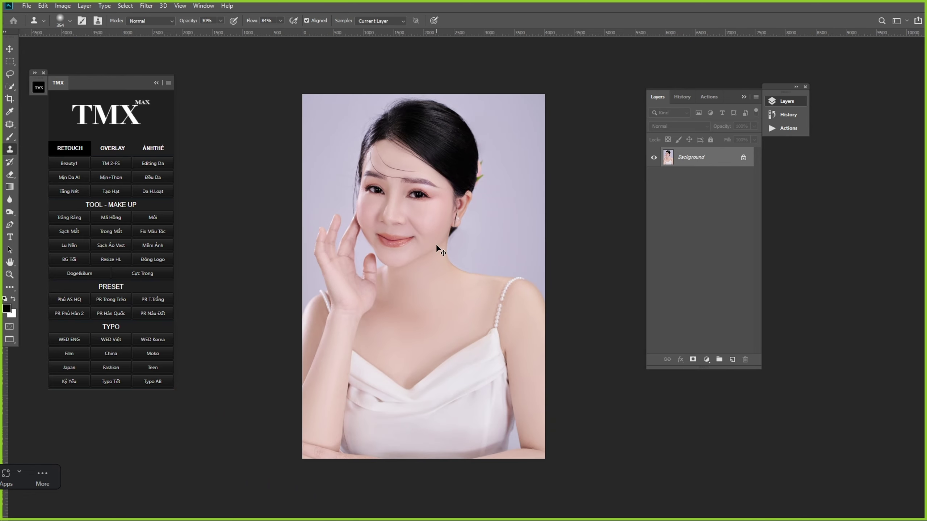
# Step: Set the Clone Stamp to 40% opacity and 64 px, and soften the shadow on the skin just below the nostril
pyautogui.scroll(5, 455, 311)
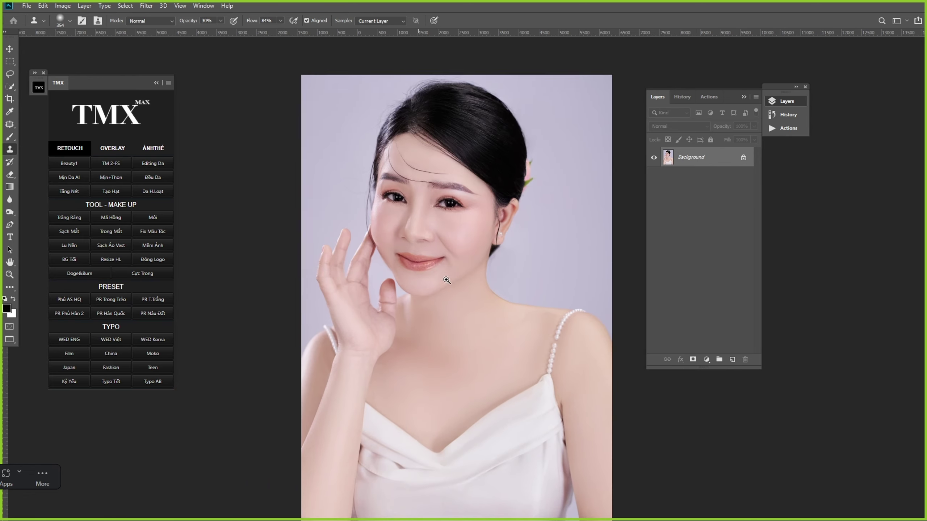
pyautogui.scroll(2, 446, 262)
pyautogui.scroll(2, 461, 246)
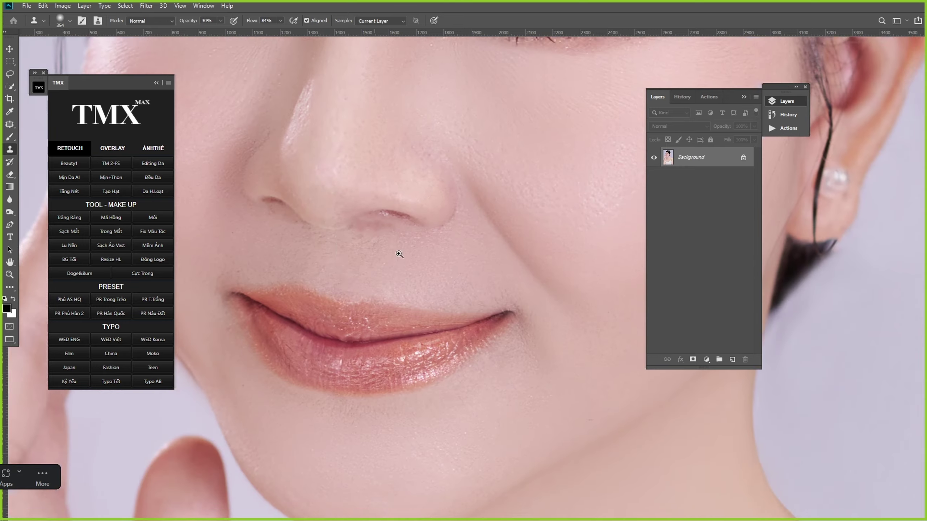
pyautogui.hotkey('shift', 's')
pyautogui.scroll(1, 402, 250)
pyautogui.rightClick(415, 260)
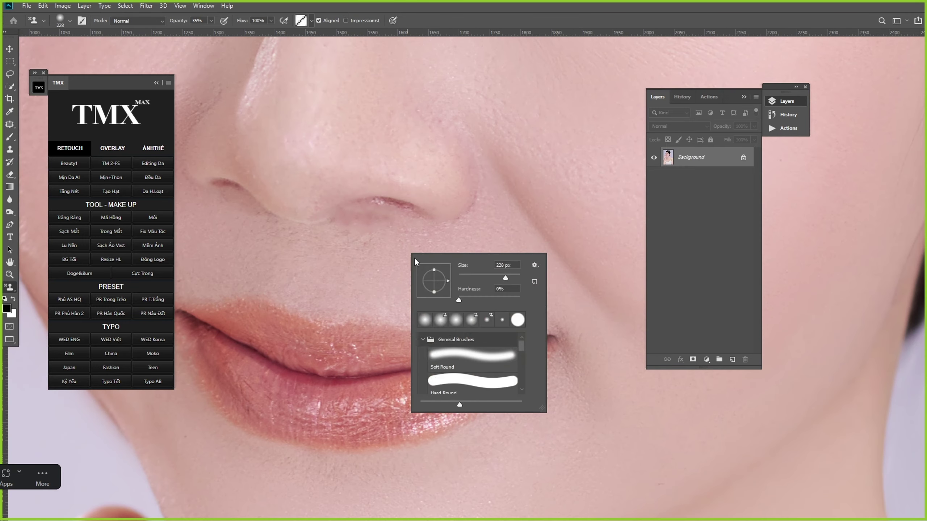
pyautogui.press('Escape')
pyautogui.hotkey('shift', 's')
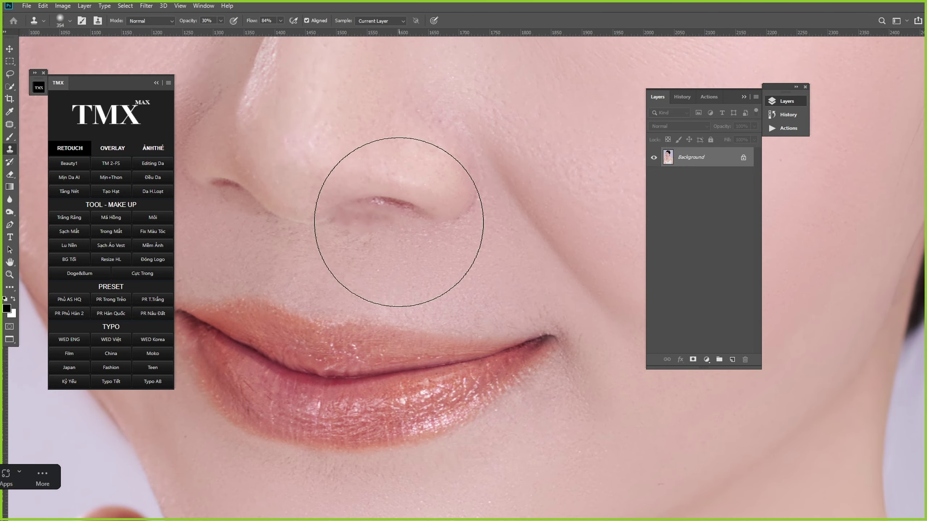
pyautogui.press('4')
pyautogui.rightClick(509, 267)
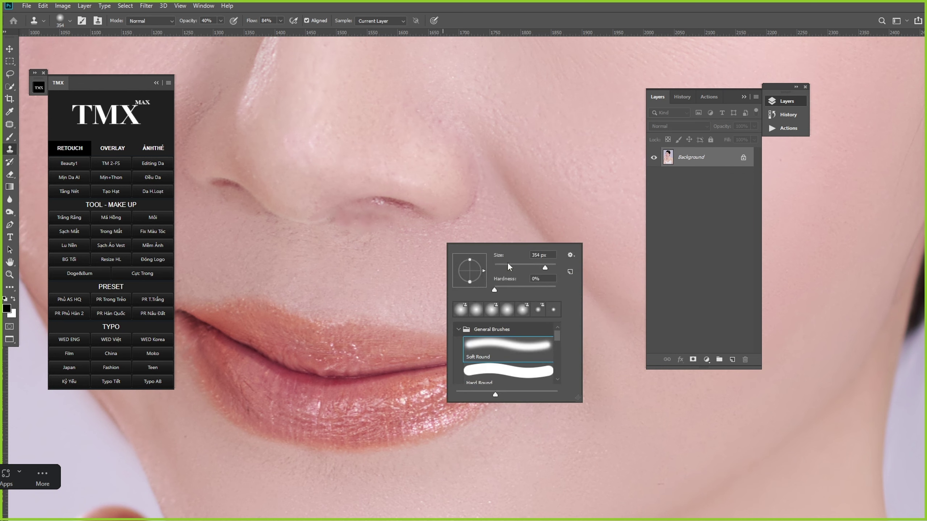
pyautogui.press('Return')
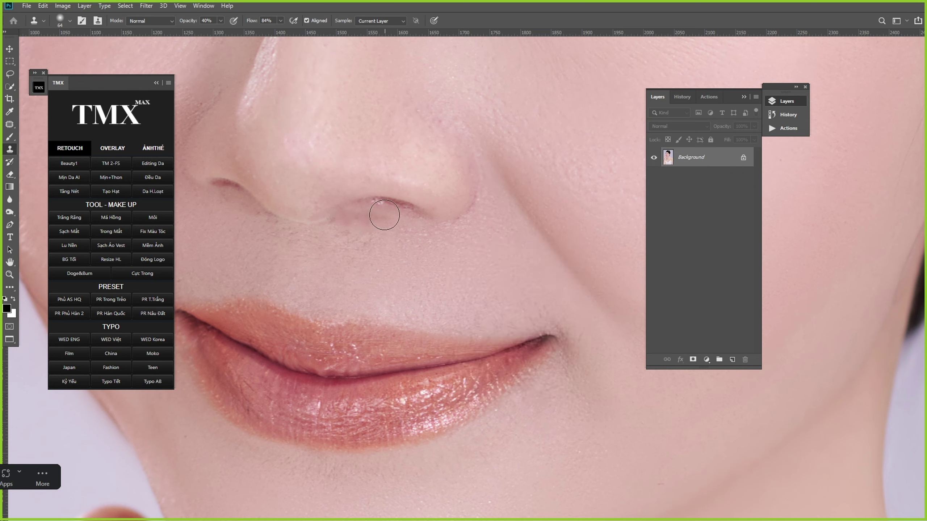
pyautogui.moveTo(341, 222); pyautogui.dragTo(364, 219)
# Step: Enlarge the Clone Stamp to 72 px and clone clean forehead skin over the fine stray hairs at the hairline
pyautogui.scroll(10, 402, 228)
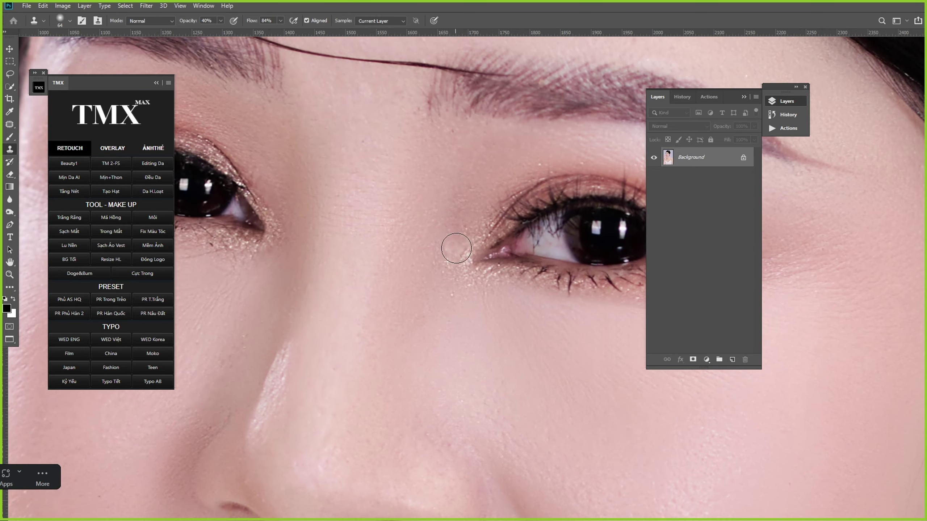
pyautogui.scroll(10, 427, 252)
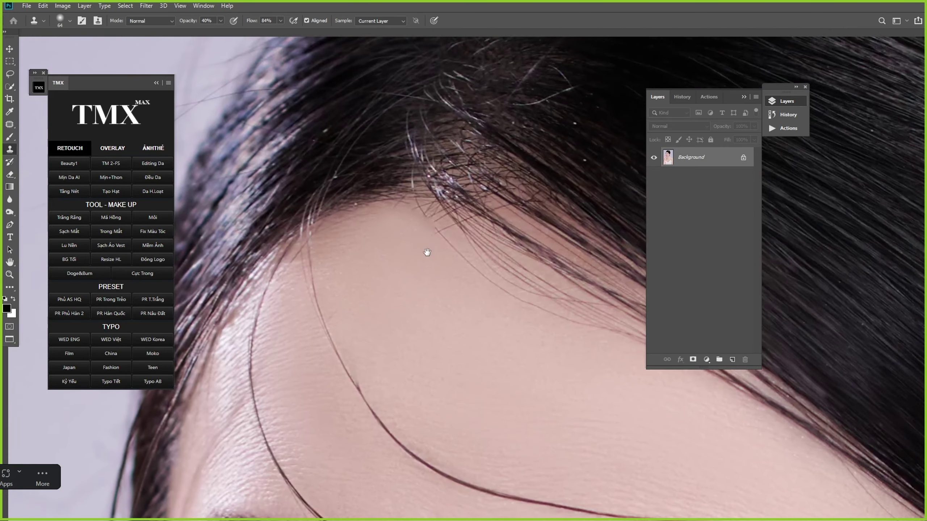
pyautogui.rightClick(428, 253)
pyautogui.moveTo(498, 279); pyautogui.dragTo(500, 279)
pyautogui.keyDown('alt'); pyautogui.click(446, 244); pyautogui.keyUp('alt')
pyautogui.moveTo(439, 235); pyautogui.dragTo(436, 230)
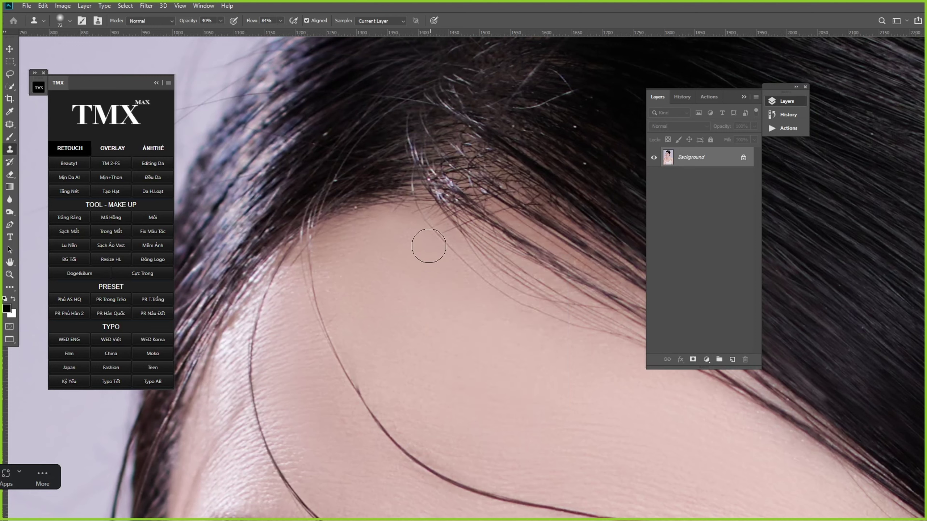
pyautogui.click(459, 279)
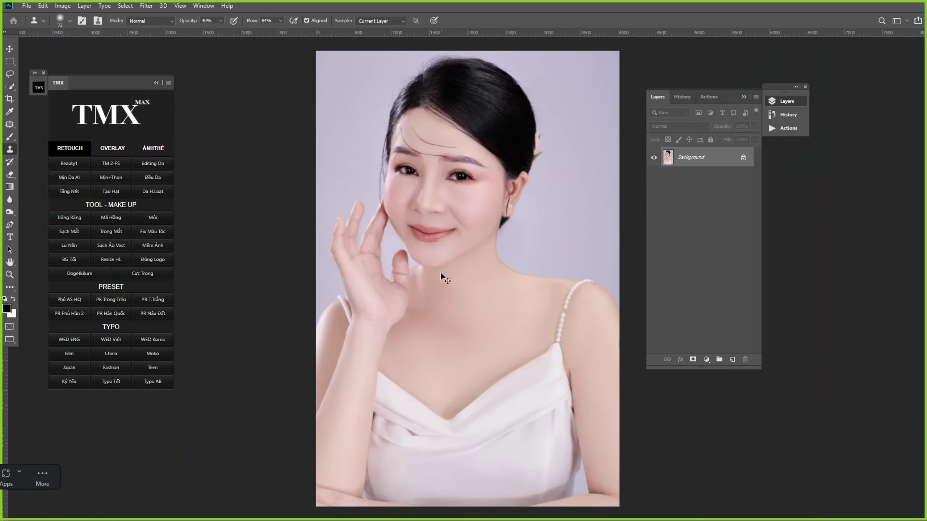
# Step: Add the Má Hồng blush layer and paint blush on both cheeks with a soft 369 px brush
pyautogui.hotkey('ctrl', '+')
pyautogui.hotkey('ctrl', '-')
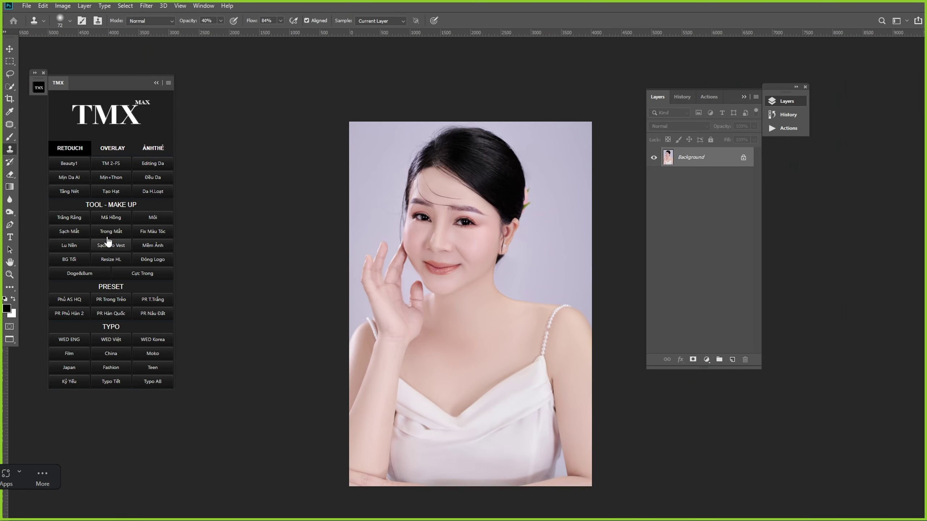
pyautogui.click(114, 218)
pyautogui.press('Return')
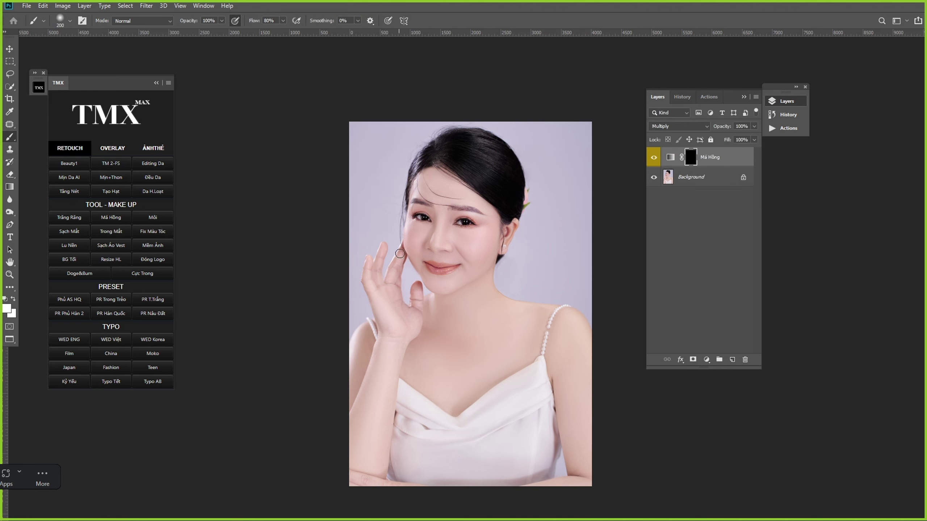
pyautogui.moveTo(478, 250); pyautogui.dragTo(525, 265)
pyautogui.rightClick(456, 248)
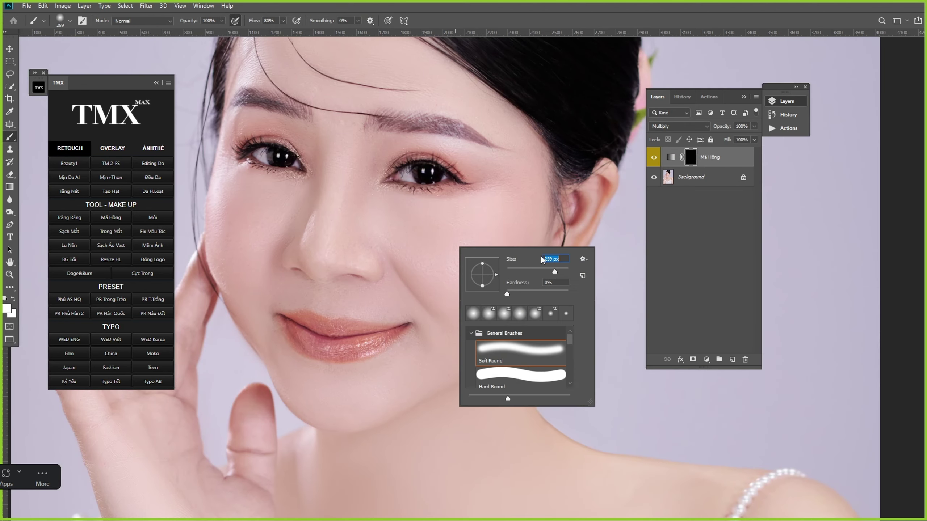
pyautogui.click(559, 271)
pyautogui.moveTo(488, 226)
pyautogui.mouseDown()
pyautogui.moveTo(523, 210)
pyautogui.moveTo(442, 234)
pyautogui.mouseUp()
pyautogui.moveTo(233, 200)
pyautogui.mouseDown()
pyautogui.moveTo(243, 213)
pyautogui.moveTo(251, 205)
pyautogui.mouseUp()
# Step: Reduce the Má Hồng blush layer to 20% opacity, merge it into the background, and restore the default colours
pyautogui.press('v')
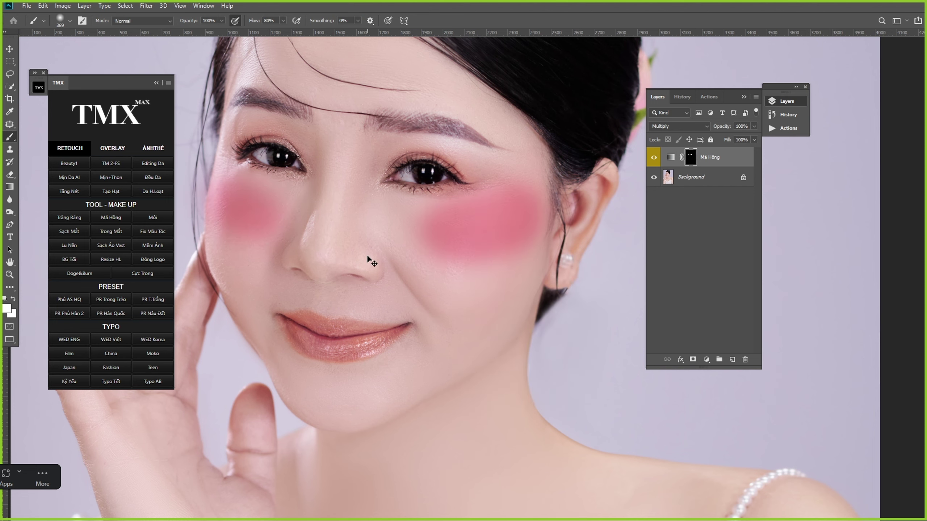
pyautogui.hotkey('ctrl', '-')
pyautogui.press('2')
pyautogui.press('1')
pyautogui.press('5')
pyautogui.hotkey('ctrl', '-')
pyautogui.hotkey('ctrl', '-')
pyautogui.hotkey('ctrl', '+')
pyautogui.hotkey('ctrl', '+')
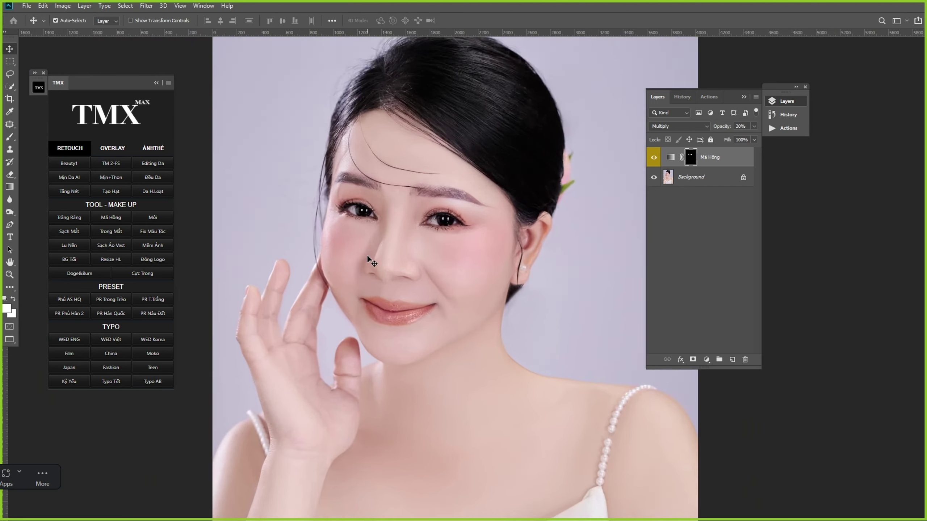
pyautogui.hotkey('ctrl', '-')
pyautogui.hotkey('ctrl', '-')
pyautogui.hotkey('ctrl', '+')
pyautogui.hotkey('ctrl', '-')
pyautogui.hotkey('ctrl', 'e')
pyautogui.press('d')
pyautogui.hotkey('ctrl', '-')
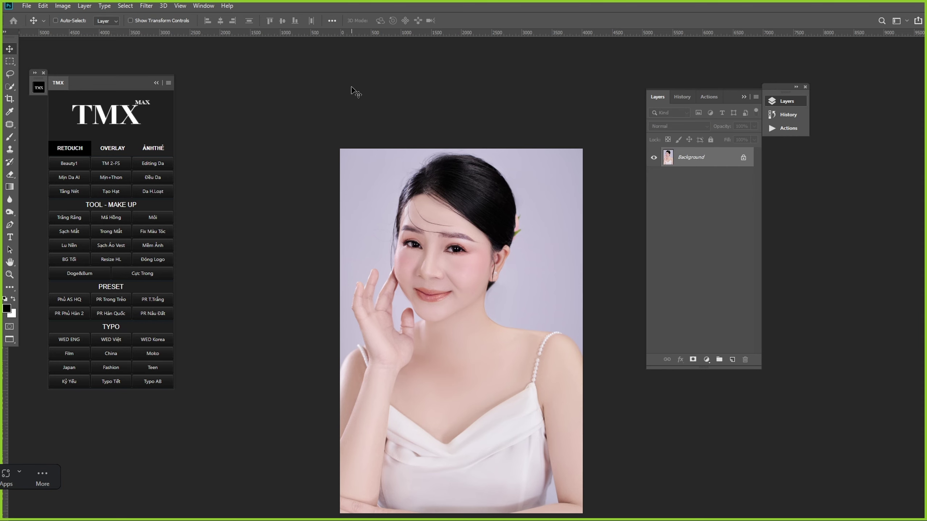
# Step: Set the Clone Stamp to 80% opacity and 25 px, and clone clean eye white over the lashes crossing her right eye
pyautogui.moveTo(433, 233); pyautogui.dragTo(518, 244)
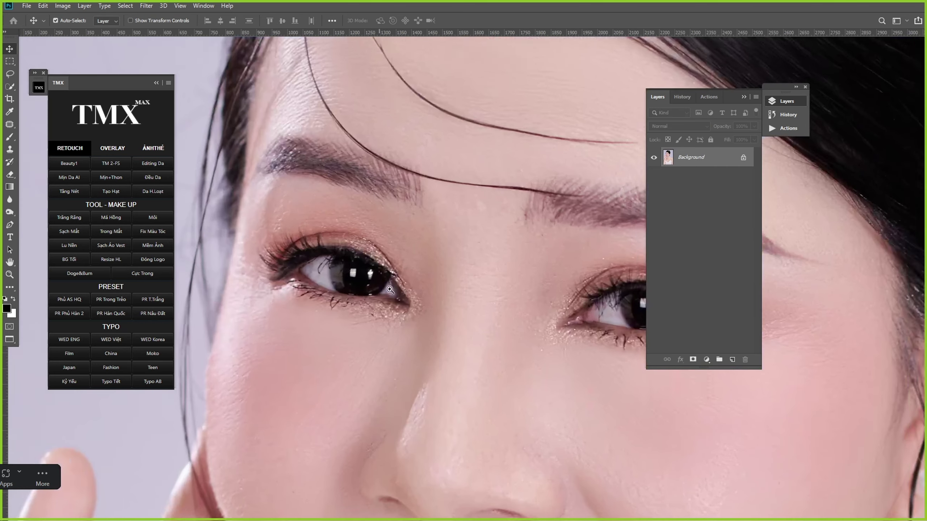
pyautogui.moveTo(374, 271); pyautogui.dragTo(398, 272)
pyautogui.moveTo(299, 268); pyautogui.dragTo(359, 275)
pyautogui.scroll(1, 361, 277)
pyautogui.press('s')
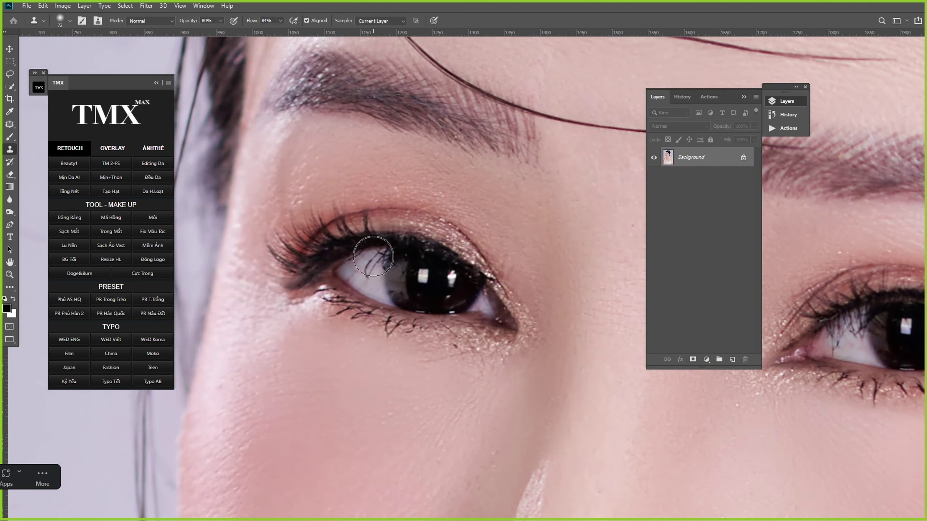
pyautogui.scroll(2, 373, 256)
pyautogui.rightClick(370, 304)
pyautogui.click(450, 295)
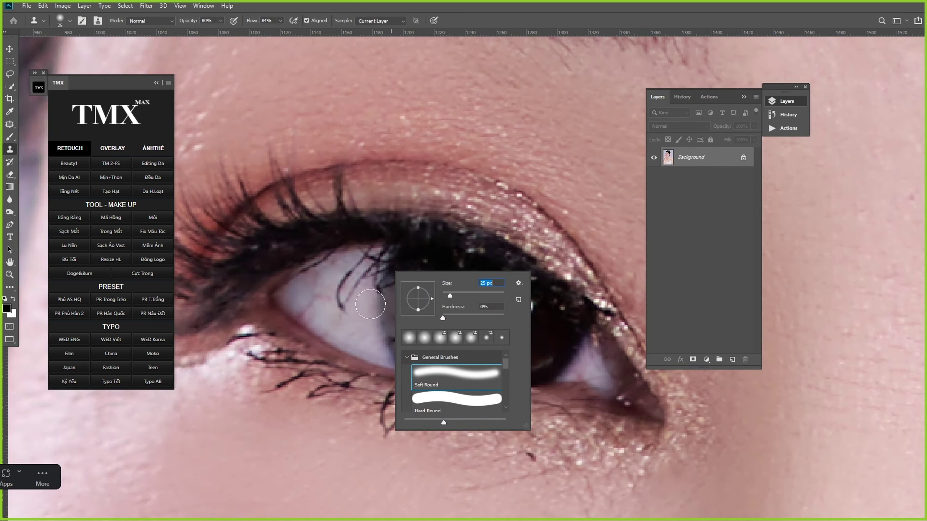
pyautogui.keyDown('alt'); pyautogui.click(333, 325); pyautogui.keyUp('alt')
pyautogui.moveTo(342, 309)
pyautogui.mouseDown()
pyautogui.moveTo(341, 293)
pyautogui.moveTo(367, 274)
pyautogui.moveTo(362, 284)
pyautogui.moveTo(353, 266)
pyautogui.mouseUp()
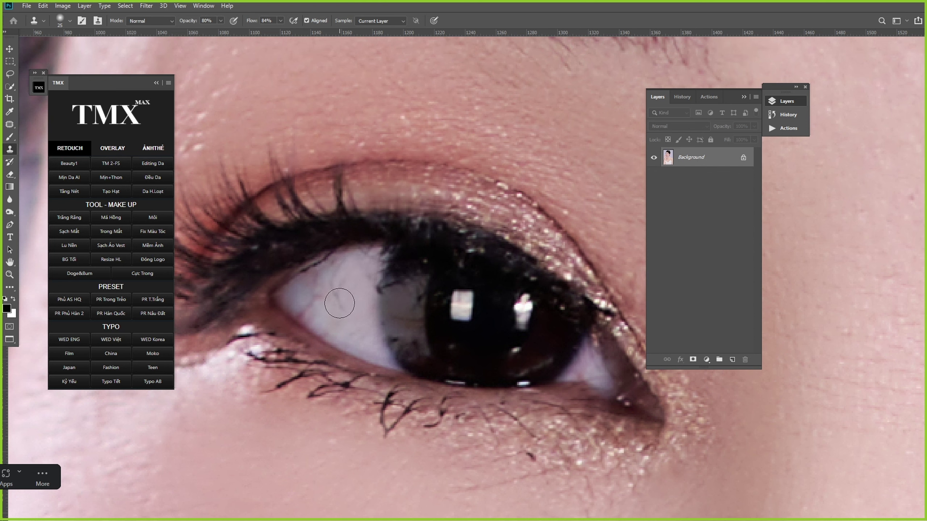
# Step: Resample the white of her right eye and even out the remaining veins and lash traces toward the upper lid
pyautogui.moveTo(339, 303)
pyautogui.mouseDown()
pyautogui.moveTo(336, 284)
pyautogui.moveTo(312, 301)
pyautogui.moveTo(328, 319)
pyautogui.moveTo(308, 305)
pyautogui.moveTo(328, 283)
pyautogui.moveTo(307, 294)
pyautogui.moveTo(340, 269)
pyautogui.moveTo(365, 277)
pyautogui.moveTo(355, 284)
pyautogui.moveTo(366, 269)
pyautogui.moveTo(351, 304)
pyautogui.moveTo(366, 341)
pyautogui.mouseUp()
pyautogui.keyDown('alt'); pyautogui.click(313, 294); pyautogui.keyUp('alt')
pyautogui.keyDown('alt'); pyautogui.click(348, 277); pyautogui.keyUp('alt')
pyautogui.keyDown('alt'); pyautogui.click(360, 276); pyautogui.keyUp('alt')
# Step: Sample and clone clean white over the marks near the inner corner of her right eye
pyautogui.press('space')
pyautogui.moveTo(573, 334)
pyautogui.mouseDown()
pyautogui.moveTo(220, 295)
pyautogui.moveTo(319, 287)
pyautogui.mouseUp()
pyautogui.keyDown('alt'); pyautogui.click(342, 322); pyautogui.keyUp('alt')
pyautogui.moveTo(348, 318)
pyautogui.mouseDown()
pyautogui.moveTo(355, 328)
pyautogui.moveTo(338, 322)
pyautogui.mouseUp()
pyautogui.keyDown('alt'); pyautogui.click(346, 322); pyautogui.keyUp('alt')
pyautogui.press('space')
# Step: Clone clean eye white over the lashes and reflections on the inner side of her left eye
pyautogui.moveTo(804, 276); pyautogui.dragTo(130, 294)
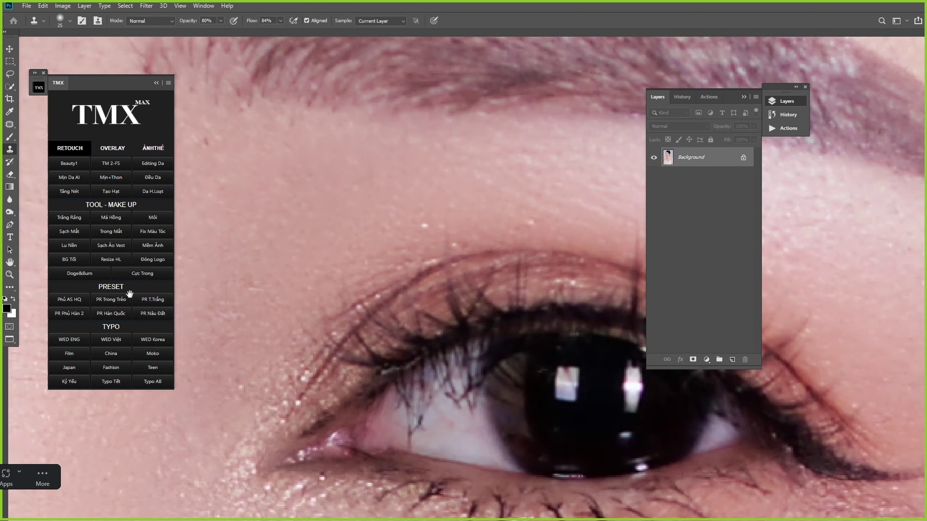
pyautogui.moveTo(417, 344)
pyautogui.mouseDown()
pyautogui.moveTo(362, 294)
pyautogui.moveTo(357, 223)
pyautogui.mouseUp()
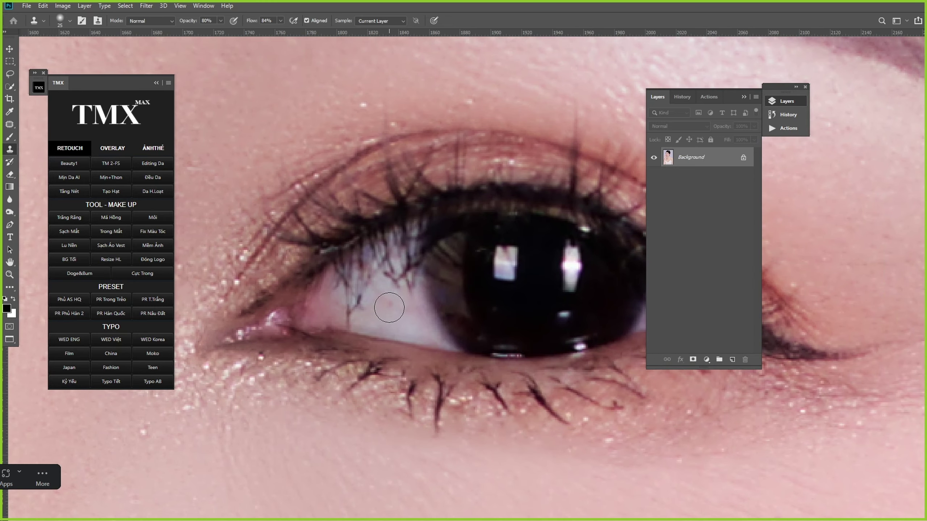
pyautogui.click(389, 307)
pyautogui.moveTo(399, 292)
pyautogui.mouseDown()
pyautogui.moveTo(378, 273)
pyautogui.moveTo(404, 262)
pyautogui.moveTo(406, 248)
pyautogui.moveTo(382, 262)
pyautogui.moveTo(390, 271)
pyautogui.moveTo(372, 265)
pyautogui.moveTo(374, 274)
pyautogui.moveTo(360, 275)
pyautogui.moveTo(377, 298)
pyautogui.moveTo(351, 294)
pyautogui.moveTo(351, 305)
pyautogui.moveTo(364, 302)
pyautogui.moveTo(343, 301)
pyautogui.moveTo(349, 314)
pyautogui.moveTo(365, 303)
pyautogui.moveTo(350, 293)
pyautogui.moveTo(352, 277)
pyautogui.moveTo(345, 282)
pyautogui.moveTo(369, 265)
pyautogui.mouseUp()
pyautogui.click(408, 282)
pyautogui.keyDown('alt'); pyautogui.click(387, 267); pyautogui.keyUp('alt')
pyautogui.keyDown('alt'); pyautogui.click(369, 309); pyautogui.keyUp('alt')
pyautogui.keyDown('alt'); pyautogui.click(362, 303); pyautogui.keyUp('alt')
pyautogui.keyDown('alt'); pyautogui.click(365, 274); pyautogui.keyUp('alt')
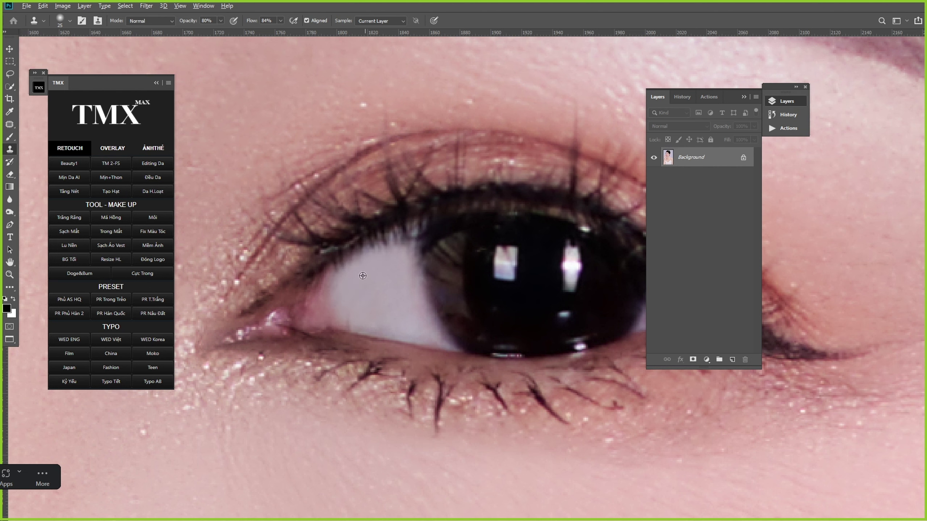
# Step: Touch up the edges of the inner eye white in her left eye, from the tear duct to the iris
pyautogui.moveTo(331, 298)
pyautogui.mouseDown()
pyautogui.moveTo(382, 306)
pyautogui.moveTo(352, 311)
pyautogui.mouseUp()
pyautogui.moveTo(398, 259); pyautogui.dragTo(415, 251)
pyautogui.scroll(-3, 415, 251)
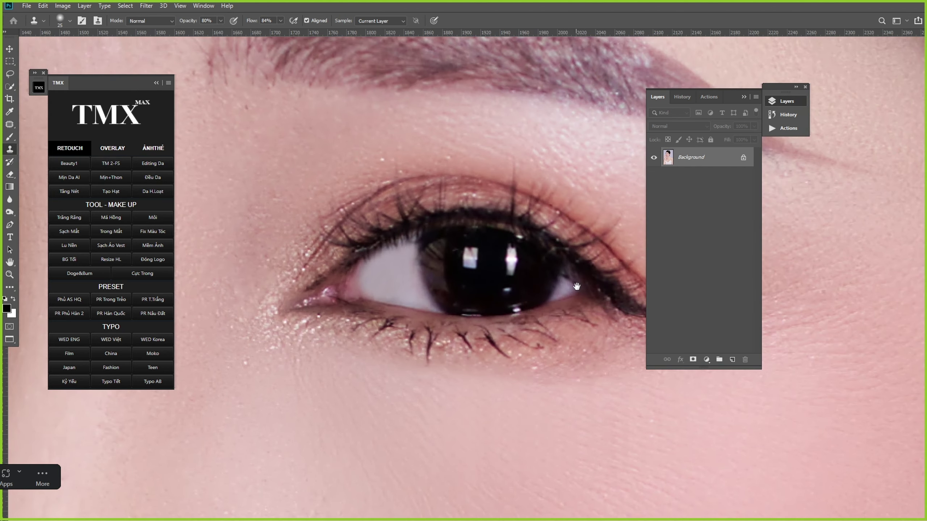
# Step: Reduce the Clone Stamp to 21 px and clean the small white area at the outer corner of her left eye
pyautogui.moveTo(577, 286); pyautogui.dragTo(443, 286)
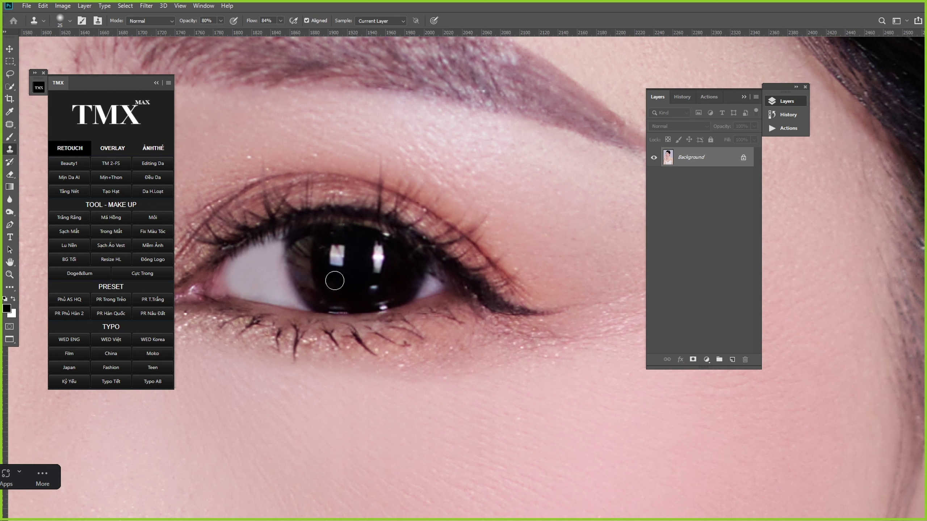
pyautogui.rightClick(417, 280)
pyautogui.moveTo(489, 306); pyautogui.dragTo(487, 305)
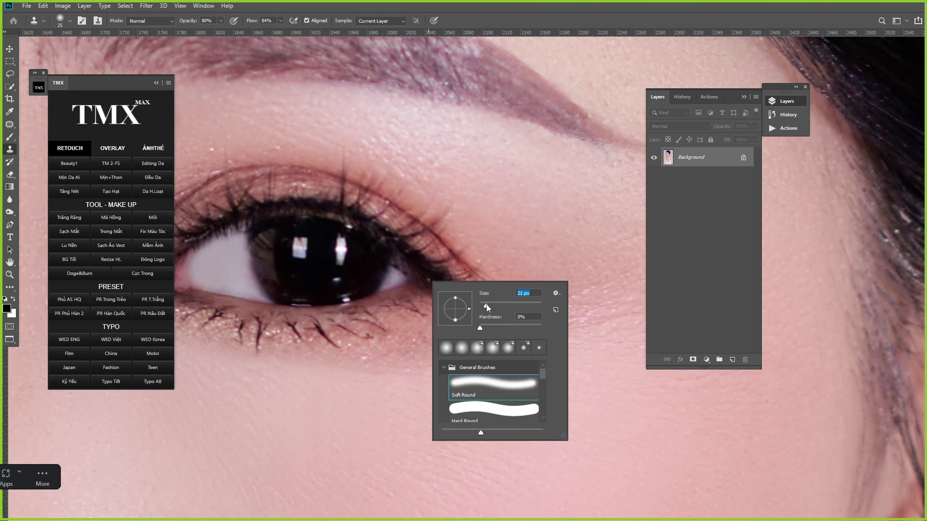
pyautogui.keyDown('alt'); pyautogui.click(398, 277); pyautogui.keyUp('alt')
pyautogui.moveTo(402, 274); pyautogui.dragTo(491, 289)
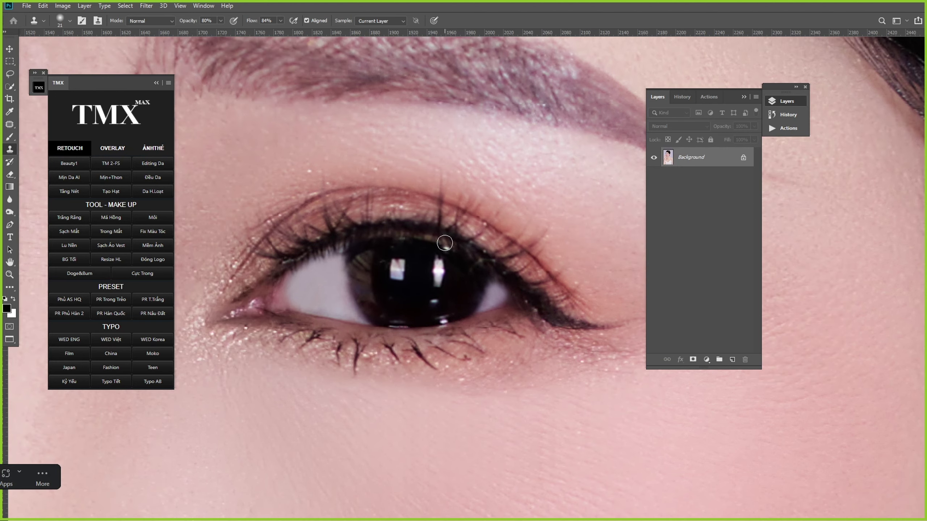
# Step: Return to her right eye and touch up its white with the Clone Stamp resized to 36 px and 25 px
pyautogui.rightClick(447, 244)
pyautogui.press('Return')
pyautogui.moveTo(286, 265)
pyautogui.mouseDown()
pyautogui.moveTo(489, 237)
pyautogui.moveTo(519, 223)
pyautogui.mouseUp()
pyautogui.moveTo(341, 279); pyautogui.dragTo(581, 227)
pyautogui.moveTo(299, 147)
pyautogui.mouseDown()
pyautogui.moveTo(472, 204)
pyautogui.moveTo(459, 248)
pyautogui.mouseUp()
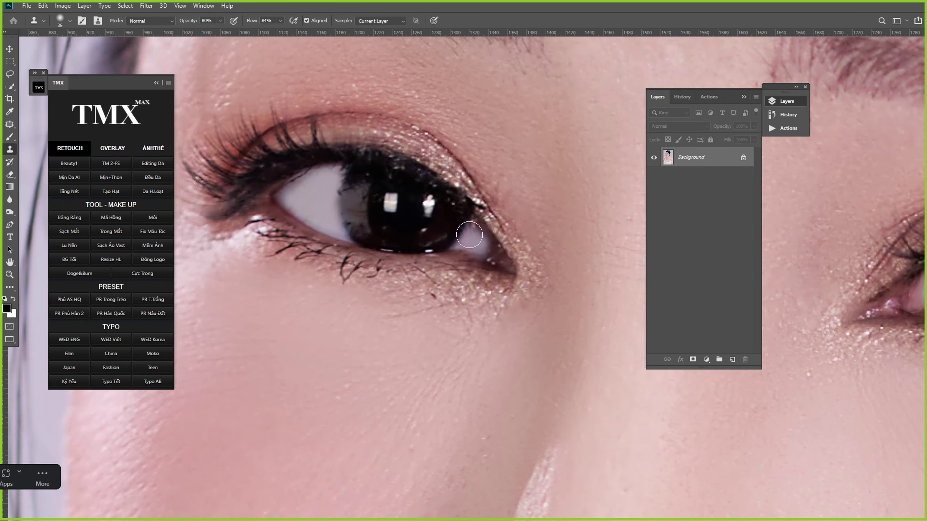
pyautogui.rightClick(474, 241)
pyautogui.press('Return')
pyautogui.moveTo(455, 217); pyautogui.dragTo(463, 258)
pyautogui.keyDown('alt'); pyautogui.click(334, 218); pyautogui.keyUp('alt')
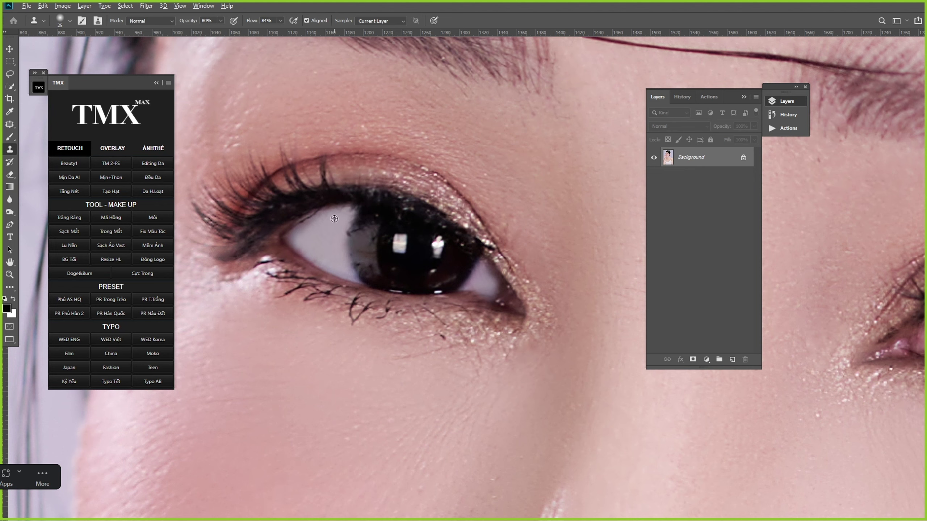
# Step: Outline the smile line between her nose and left mouth corner with the Patch tool and replace it with smooth cheek skin
pyautogui.hotkey('ctrl', '-')
pyautogui.hotkey('ctrl', '-')
pyautogui.hotkey('ctrl', '-')
pyautogui.hotkey('ctrl', '-')
pyautogui.hotkey('ctrl', '-')
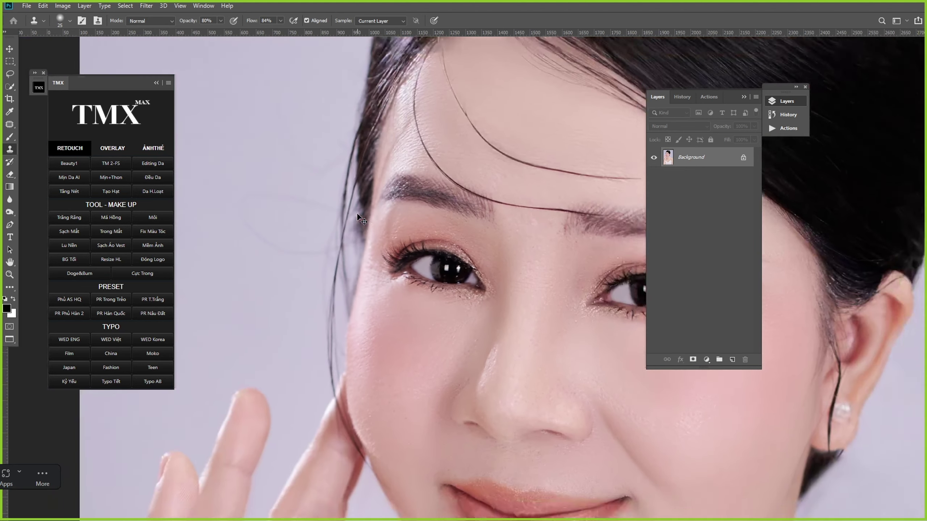
pyautogui.hotkey('ctrl', '-')
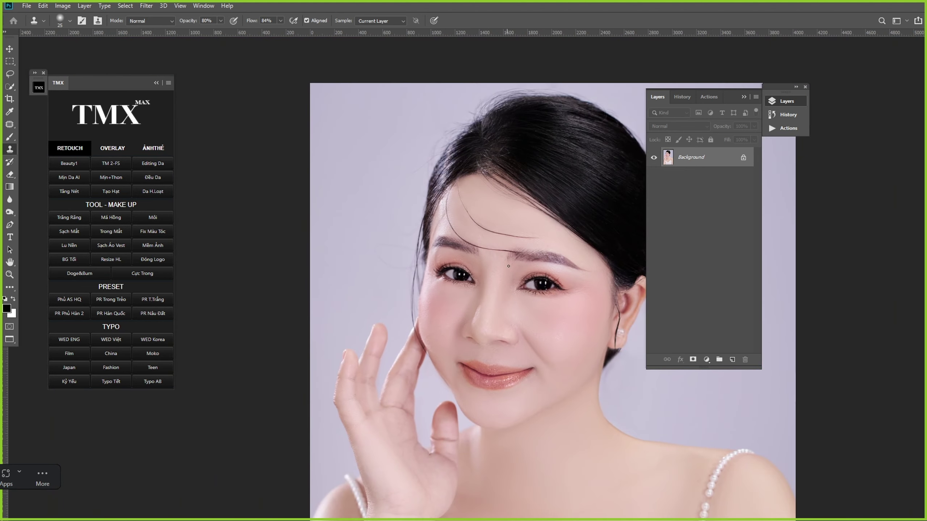
pyautogui.moveTo(525, 301); pyautogui.dragTo(557, 205)
pyautogui.moveTo(525, 172); pyautogui.dragTo(489, 269)
pyautogui.press('j')
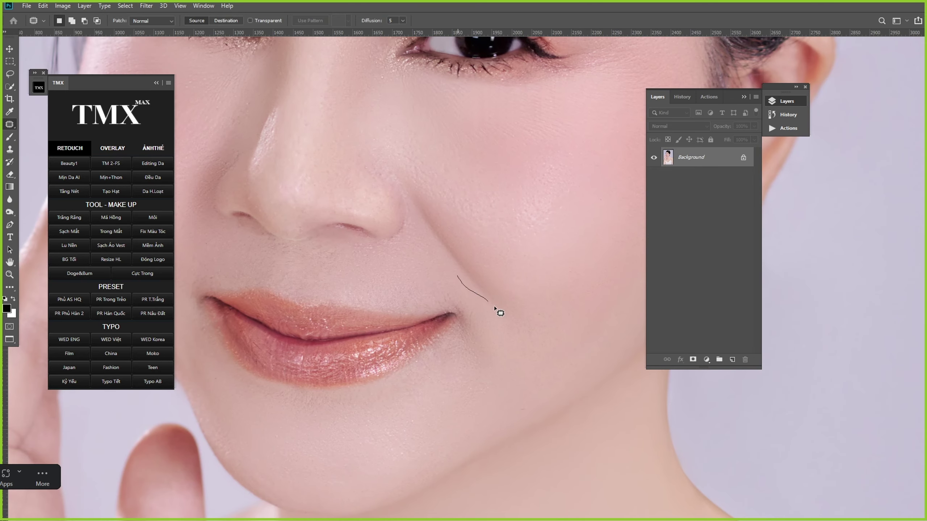
pyautogui.moveTo(427, 229); pyautogui.dragTo(457, 276)
pyautogui.moveTo(454, 256); pyautogui.dragTo(491, 208)
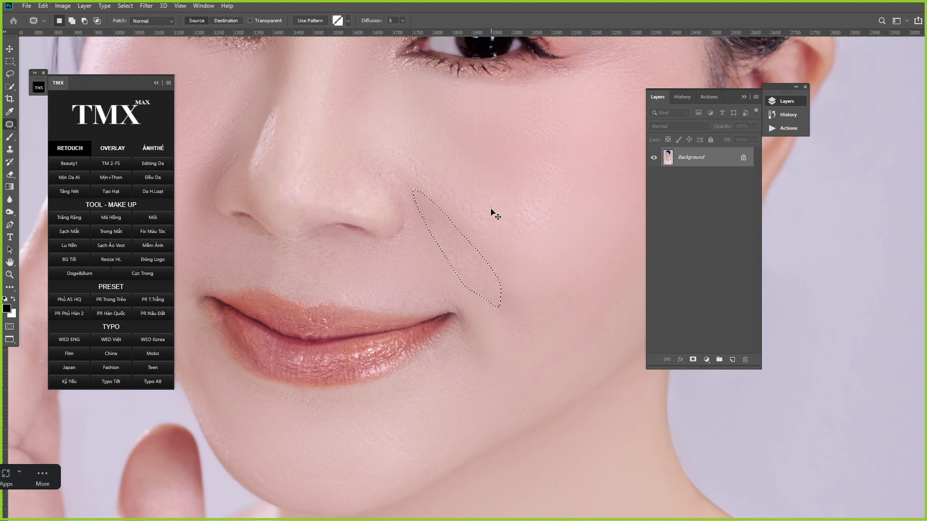
# Step: Fade the smile-line patch at 50%, fade it again at 40%, and clear the selection
pyautogui.hotkey('ctrl', 'shift', 'f')
pyautogui.write('50')
pyautogui.press('Return')
pyautogui.hotkey('ctrl', 'shift', 'f')
pyautogui.write('40')
pyautogui.press('Return')
pyautogui.hotkey('ctrl', 'd')
pyautogui.hotkey('ctrl', '-')
pyautogui.hotkey('ctrl', '-')
pyautogui.hotkey('ctrl', '-')
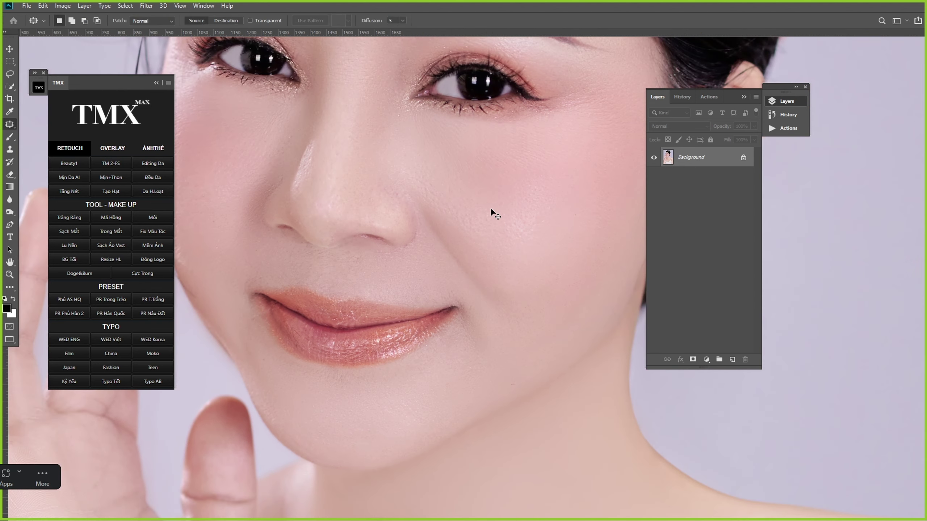
pyautogui.hotkey('ctrl', '-')
pyautogui.hotkey('ctrl', '-')
pyautogui.hotkey('ctrl', '-')
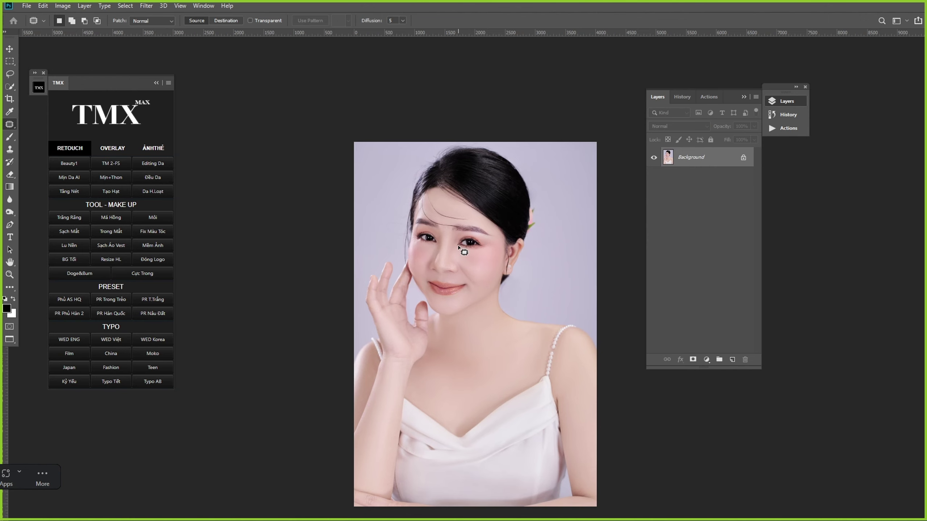
# Step: Open the eyelash file 1 (4) from the 3- lông mi stock folder, copy its entire content and close the file
pyautogui.hotkey('ctrl', 'o')
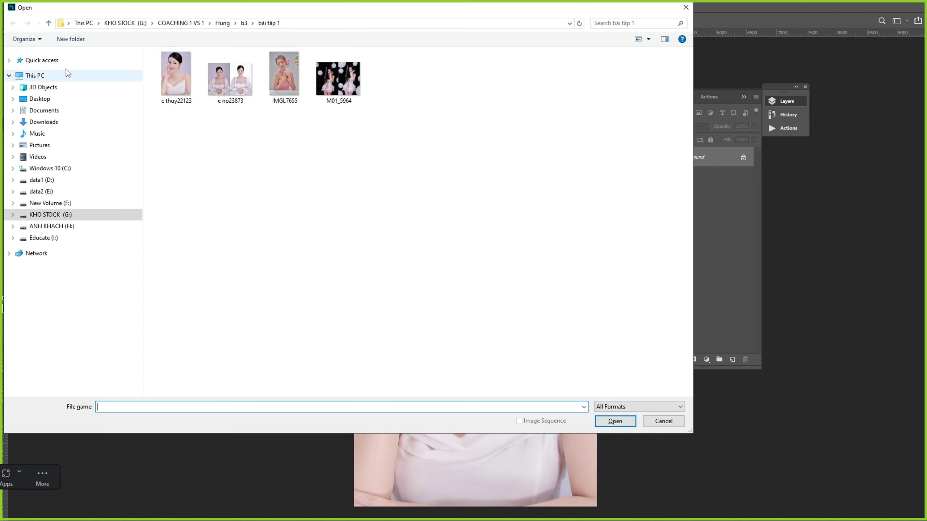
pyautogui.click(55, 61)
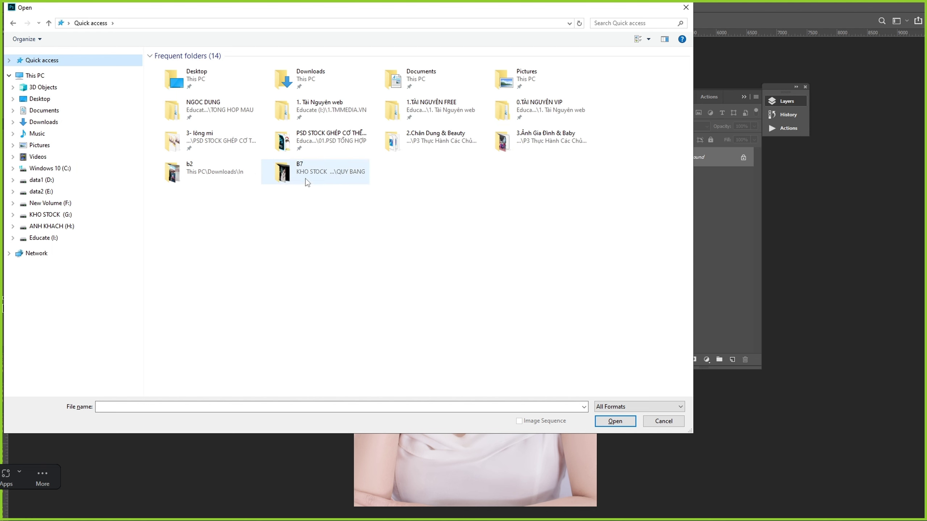
pyautogui.doubleClick(321, 141)
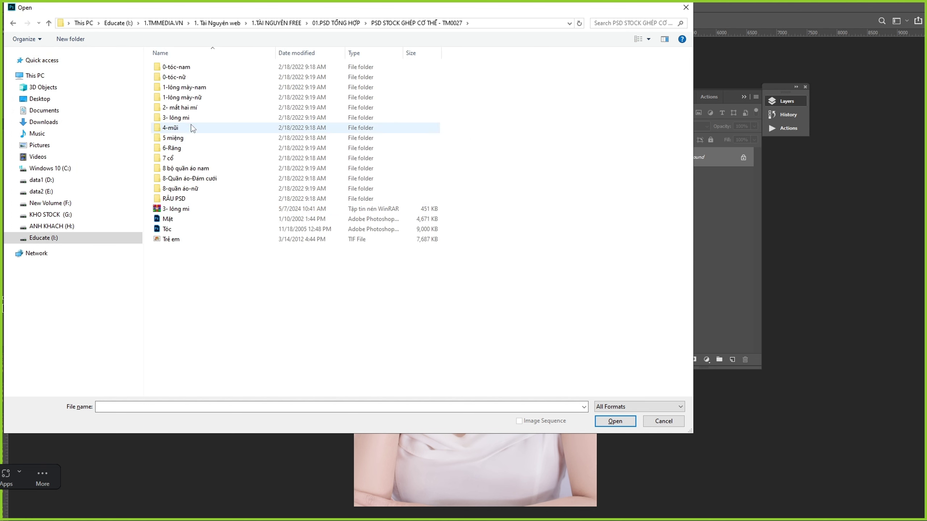
pyautogui.doubleClick(188, 118)
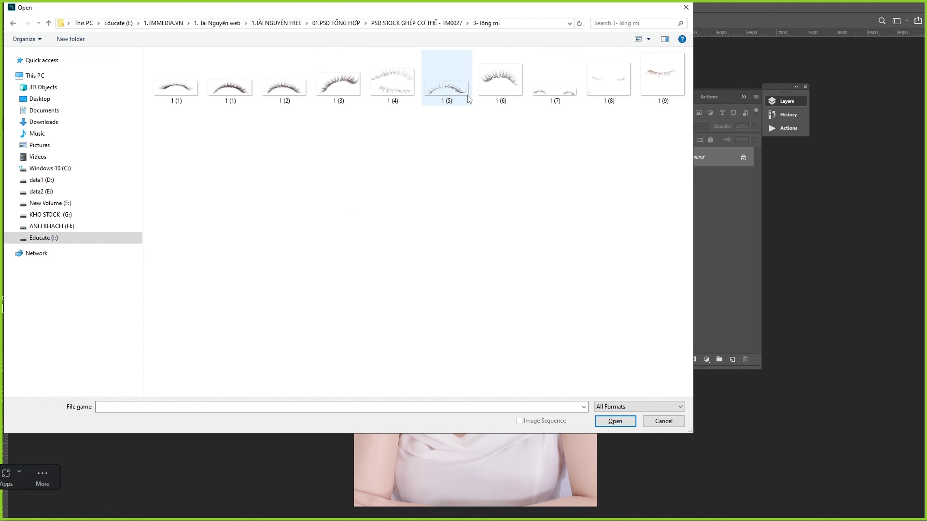
pyautogui.doubleClick(388, 88)
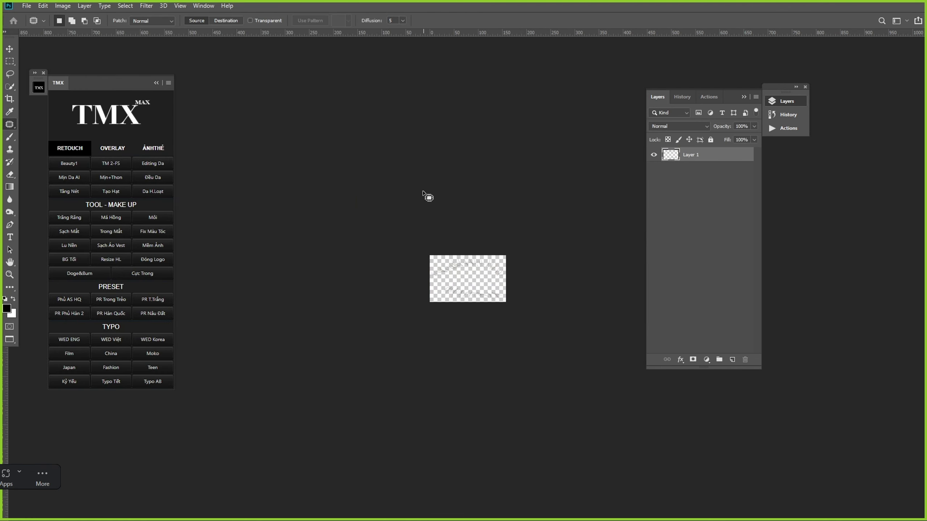
pyautogui.hotkey('ctrl', 'a')
pyautogui.hotkey('ctrl', 'c')
pyautogui.hotkey('ctrl', 'w')
# Step: Paste the eyelashes onto the portrait, scale them to about 202%, rotate them about 24° and fit them over her right eye
pyautogui.scroll(6, 430, 215)
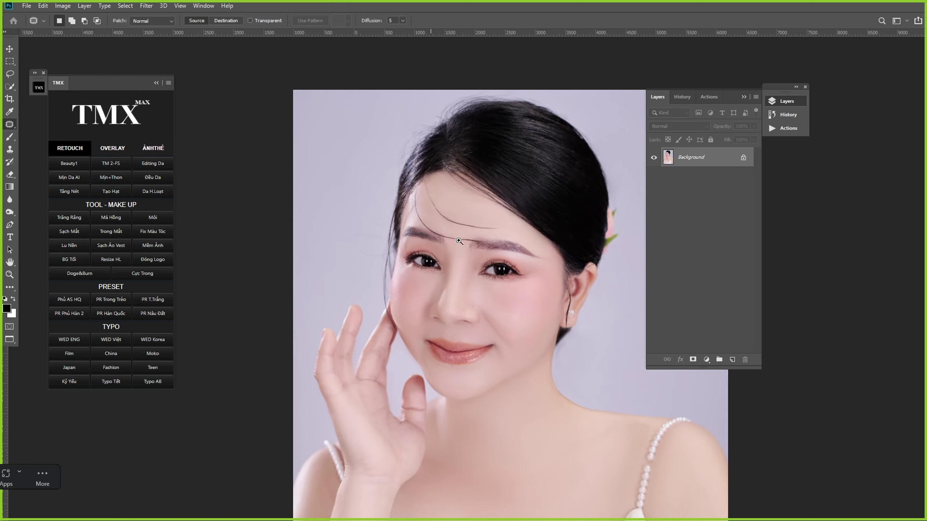
pyautogui.hotkey('ctrl', 'v')
pyautogui.scroll(1, 496, 242)
pyautogui.hotkey('ctrl', 't')
pyautogui.scroll(6, 523, 277)
pyautogui.moveTo(554, 341); pyautogui.dragTo(378, 222)
pyautogui.moveTo(448, 246); pyautogui.dragTo(443, 279)
pyautogui.moveTo(396, 259); pyautogui.dragTo(397, 270)
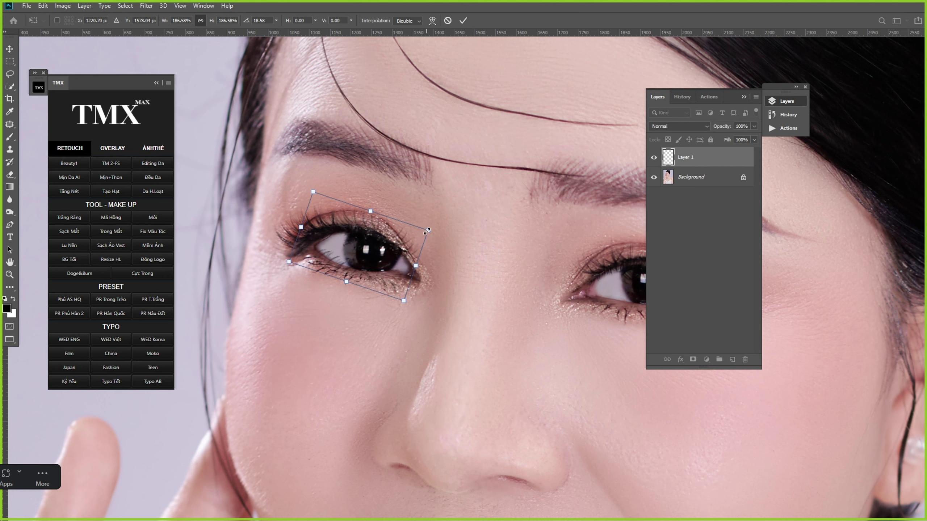
pyautogui.moveTo(427, 231); pyautogui.dragTo(456, 253)
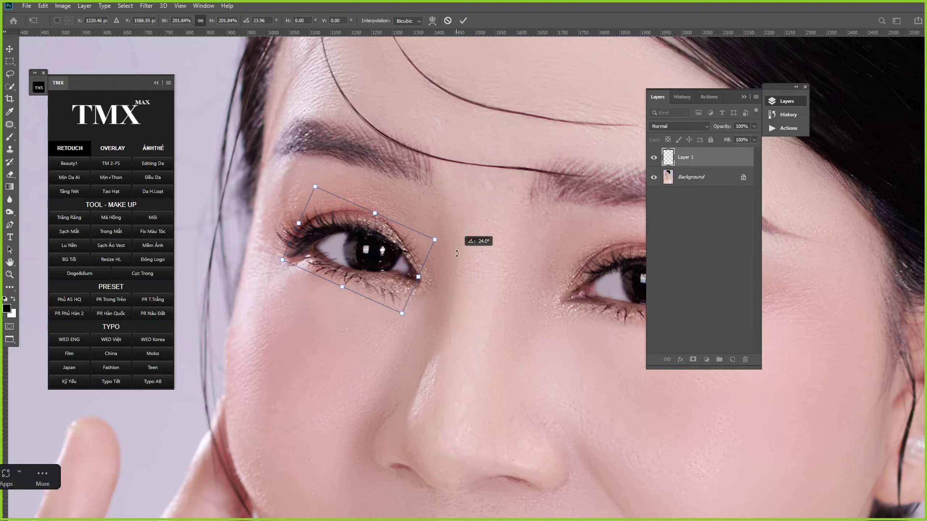
pyautogui.moveTo(391, 254); pyautogui.dragTo(390, 253)
pyautogui.press('Return')
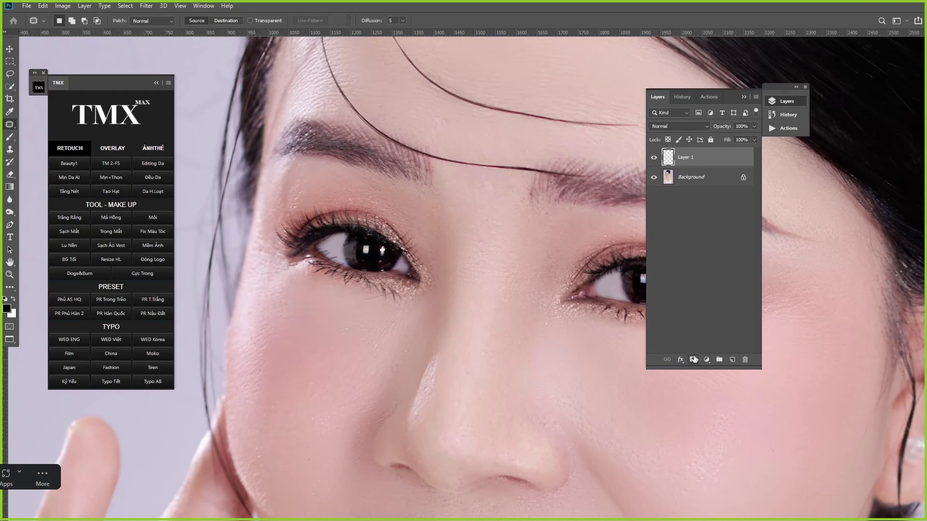
# Step: Erase the excess pasted lash strands below her right eye with the Eraser at 100% opacity
pyautogui.press('e')
pyautogui.rightClick(397, 306)
pyautogui.click(488, 330)
pyautogui.click(408, 298)
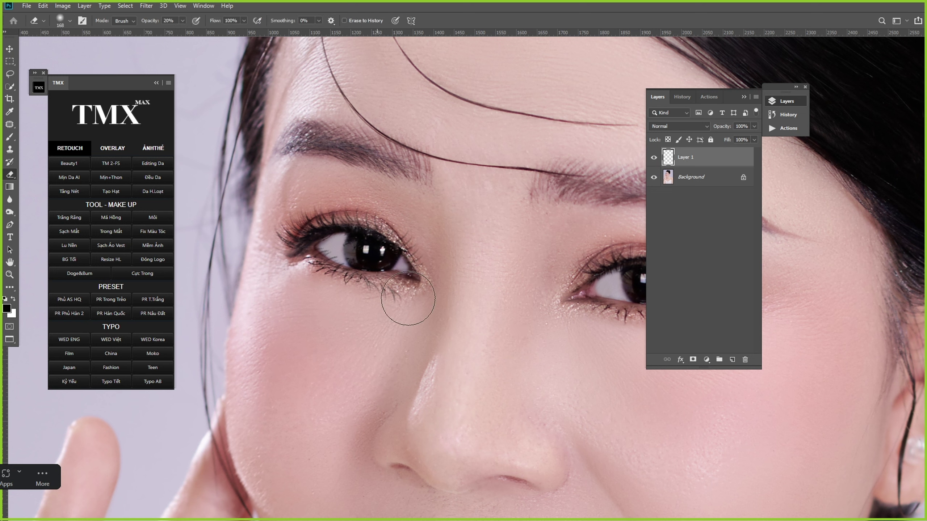
pyautogui.press('0')
pyautogui.click(323, 272)
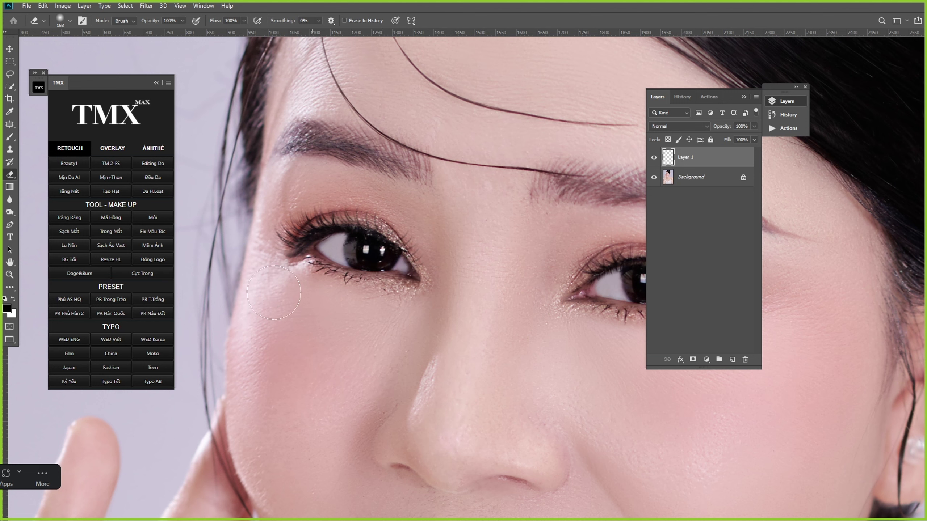
pyautogui.rightClick(422, 284)
pyautogui.press('Return')
pyautogui.scroll(-1, 295, 270)
# Step: Duplicate the lash layer and move the copy across toward her left eye
pyautogui.press('v')
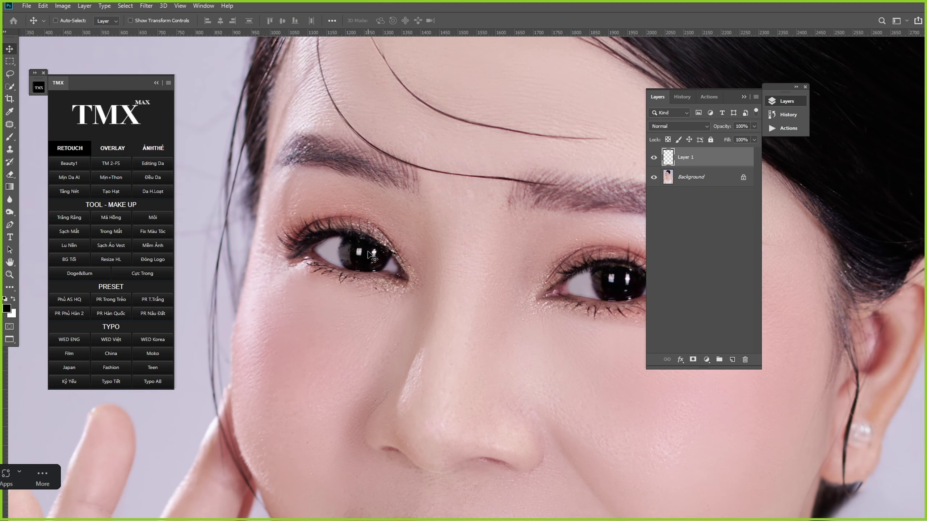
pyautogui.moveTo(367, 252)
pyautogui.mouseDown()
pyautogui.moveTo(463, 253)
pyautogui.moveTo(382, 266)
pyautogui.moveTo(479, 240)
pyautogui.mouseUp()
pyautogui.hotkey('ctrl', 'z')
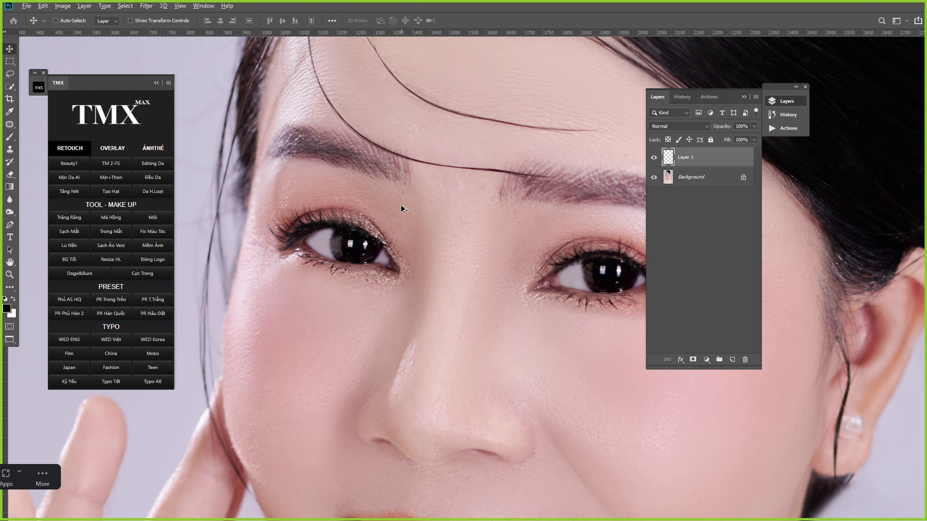
pyautogui.moveTo(349, 226); pyautogui.dragTo(510, 219)
pyautogui.hscroll(5, 418, 239)
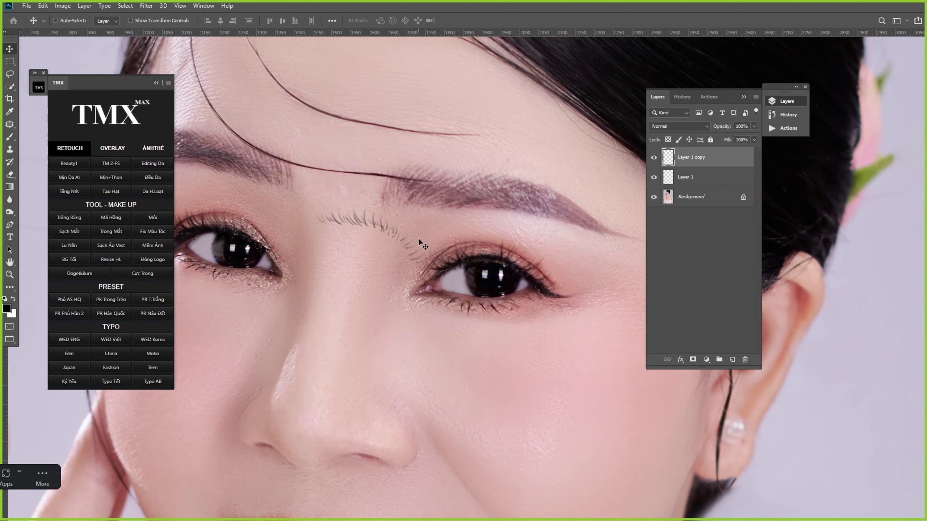
# Step: Flip the copied lashes horizontally, rotate them about 24° and fit them along the upper lid of her left eye
pyautogui.hotkey('ctrl', 't')
pyautogui.rightClick(407, 241)
pyautogui.click(449, 354)
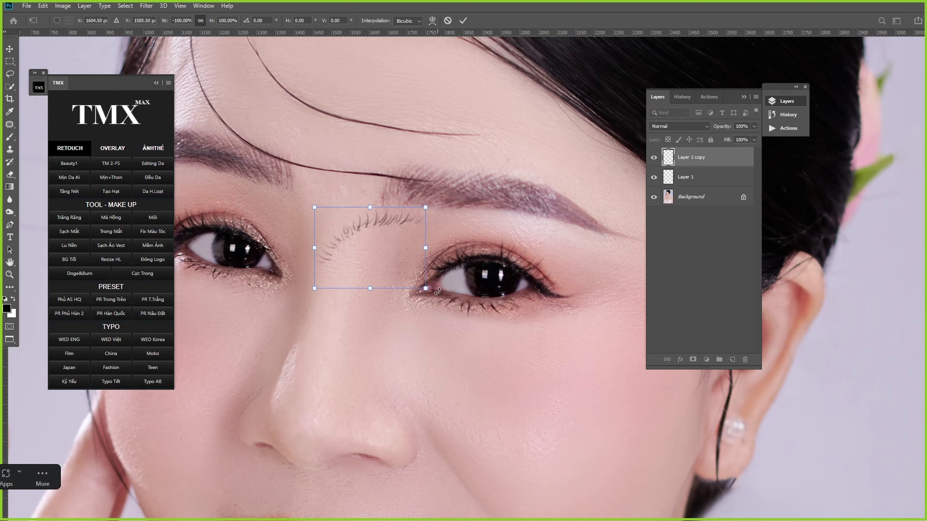
pyautogui.moveTo(392, 251); pyautogui.dragTo(503, 251)
pyautogui.moveTo(567, 257); pyautogui.dragTo(565, 297)
pyautogui.moveTo(498, 263); pyautogui.dragTo(498, 289)
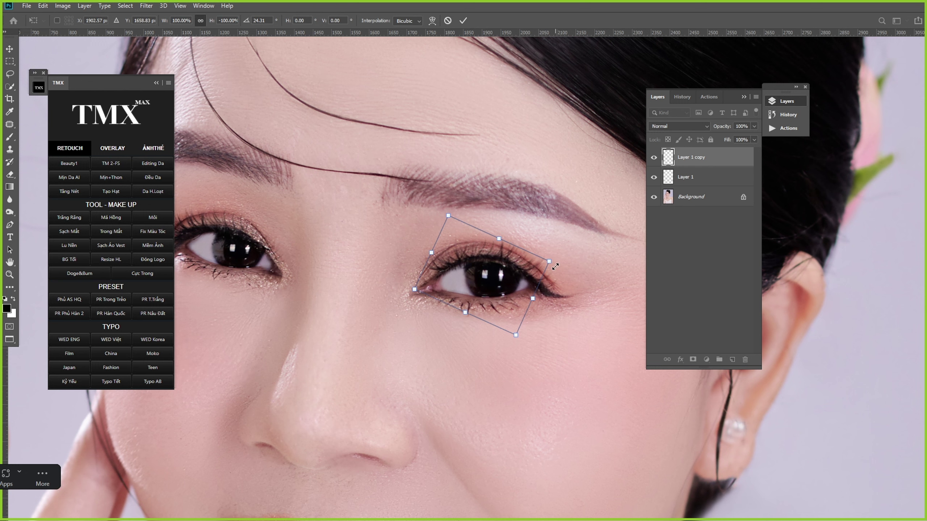
pyautogui.press('Return')
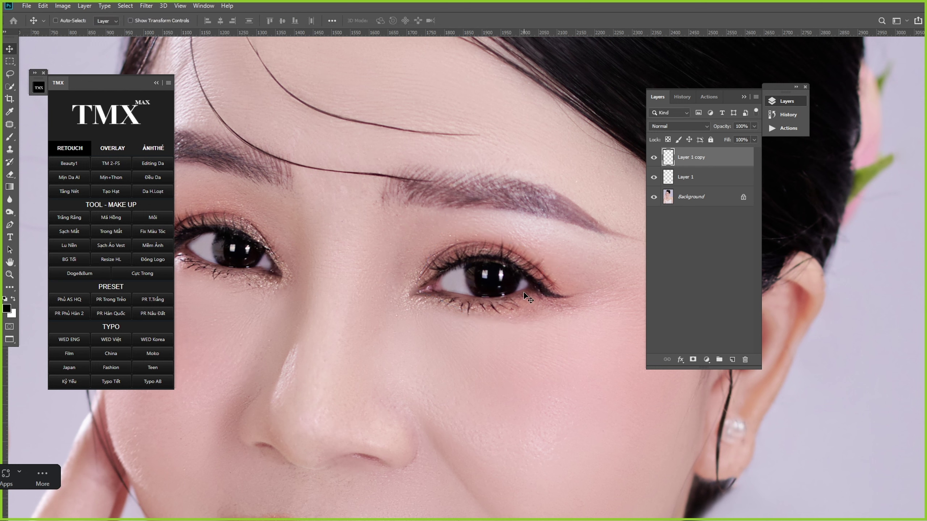
# Step: Check the lashes on both eyes and merge the two lash layers into the background layer
pyautogui.press('e')
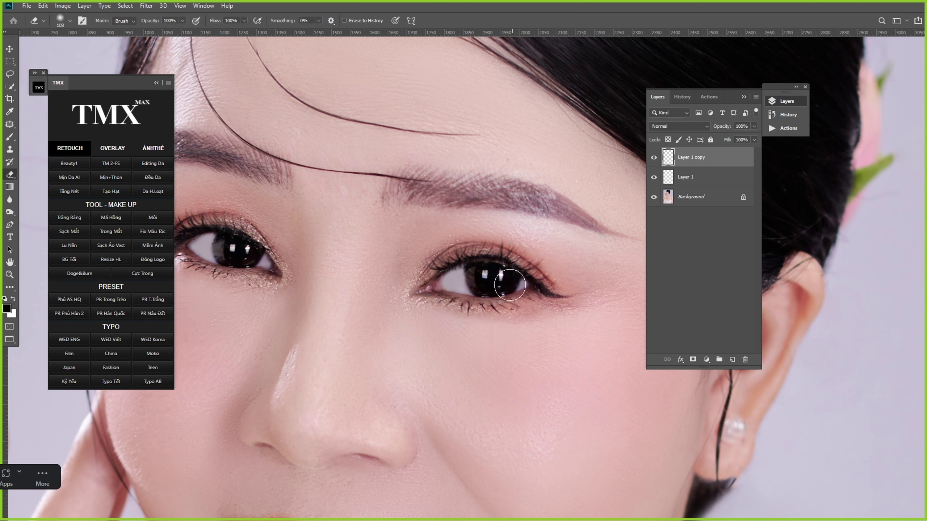
pyautogui.scroll(-1, 440, 277)
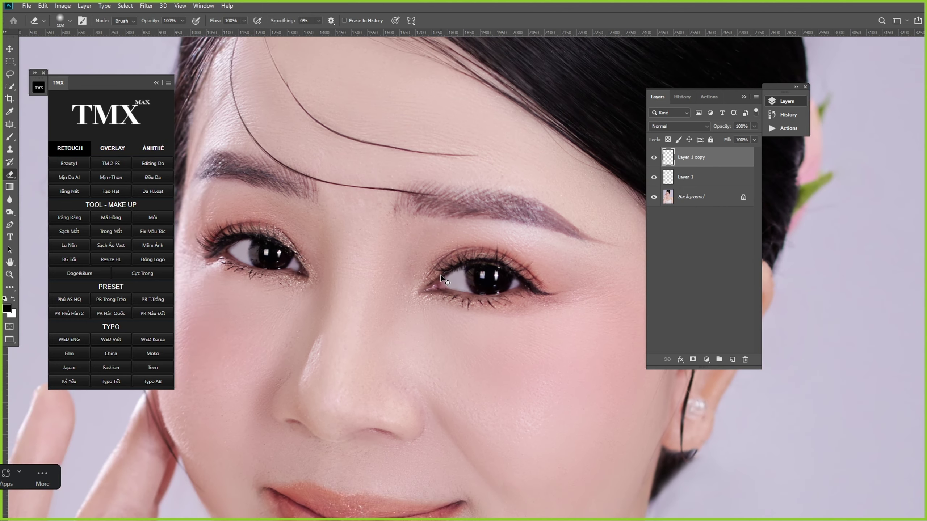
pyautogui.scroll(-2, 444, 278)
pyautogui.scroll(3, 443, 277)
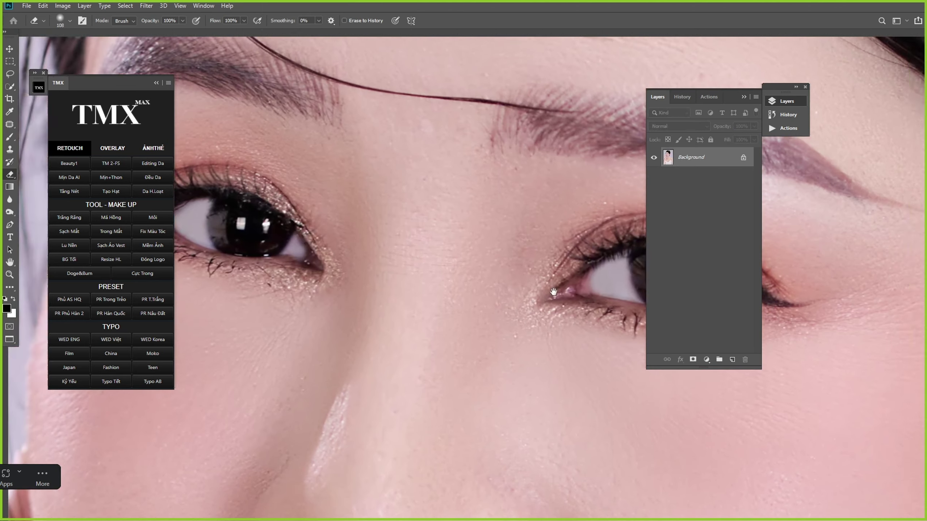
# Step: Reduce the Clone Stamp to 12 px and touch up the inner corners of both eyes
pyautogui.scroll(1, 326, 259)
pyautogui.press('s')
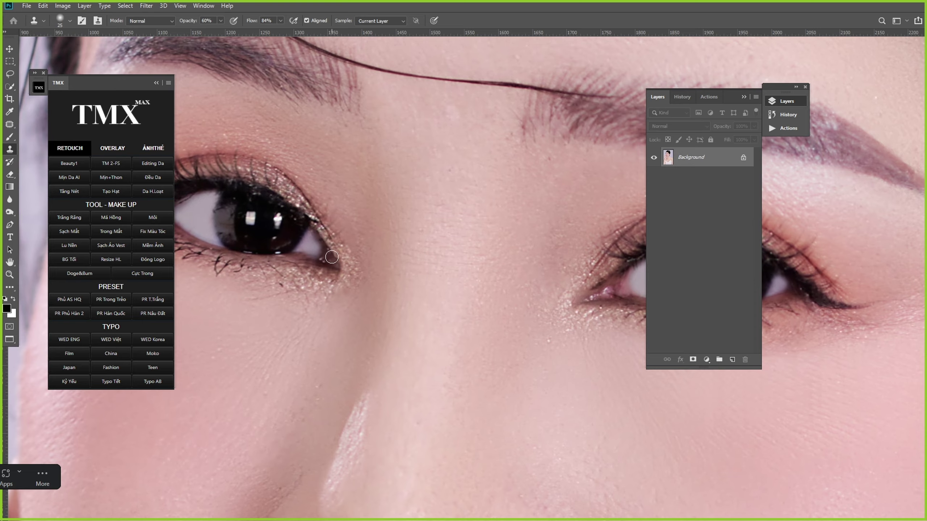
pyautogui.rightClick(337, 256)
pyautogui.press('Return')
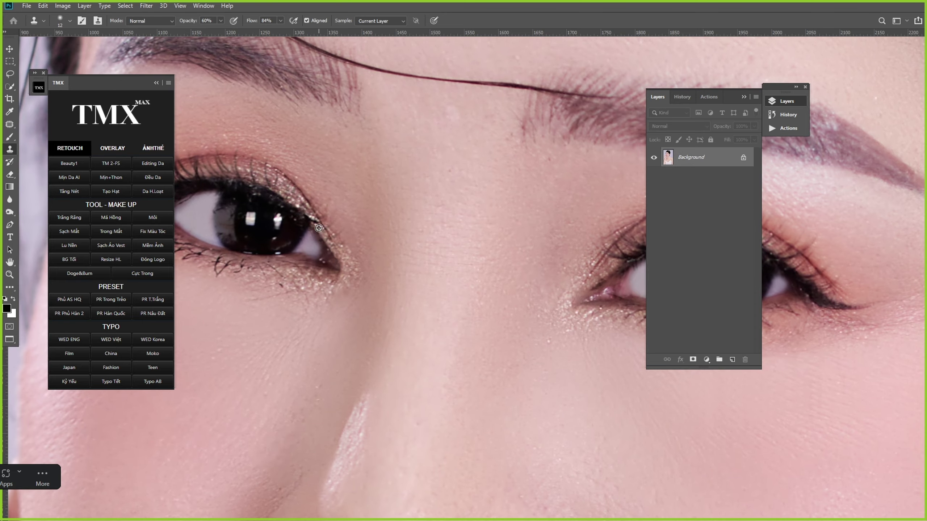
pyautogui.scroll(3, 313, 215)
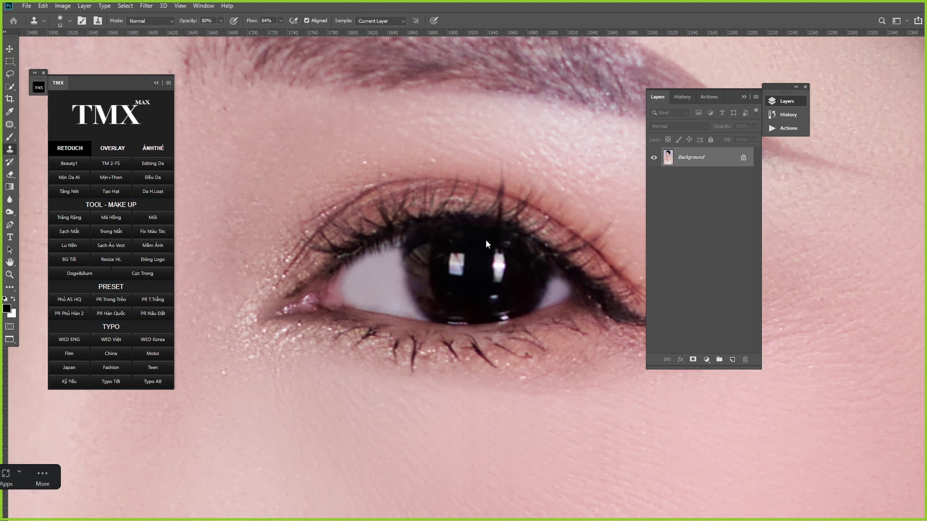
pyautogui.hotkey('ctrl', '0')
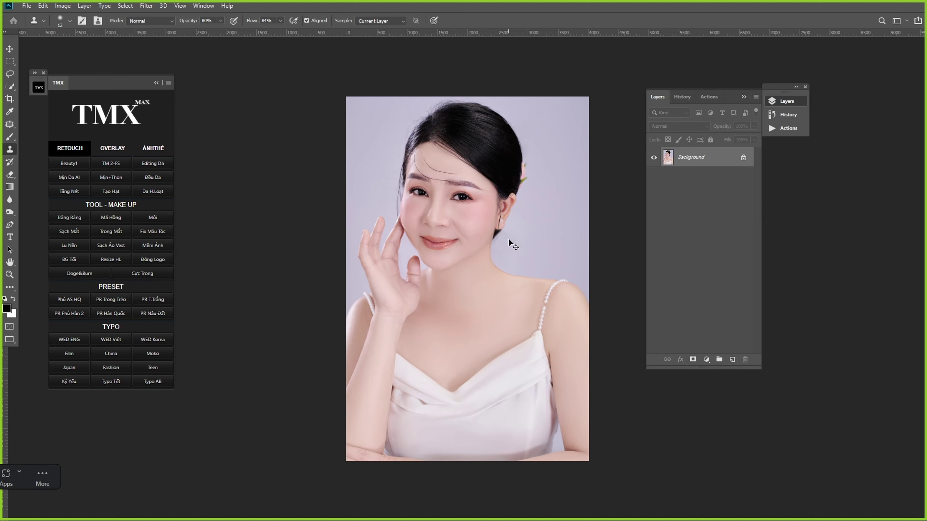
# Step: Duplicate the background layer, open the copy in the Camera Raw filter and create a mask of the backdrop
pyautogui.hotkey('ctrl', 'j')
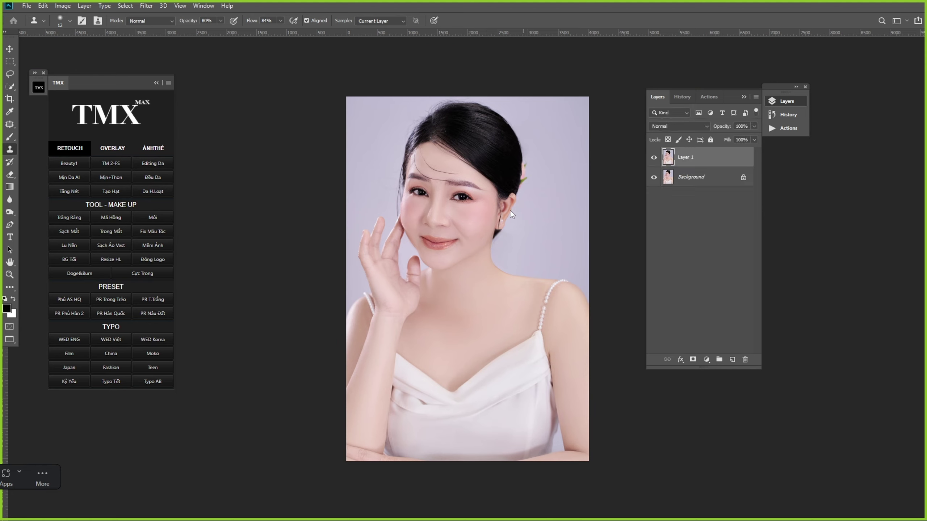
pyautogui.hotkey('ctrl', 'shift', 'a')
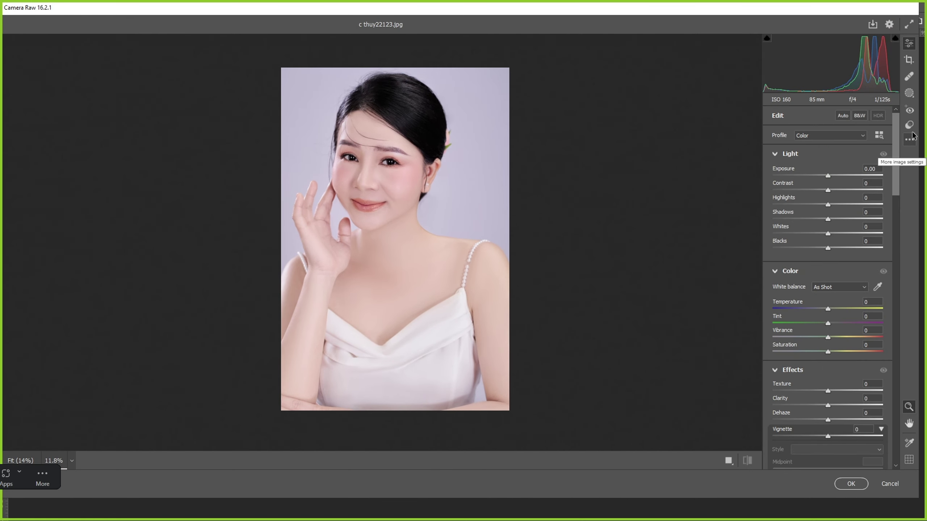
pyautogui.click(909, 93)
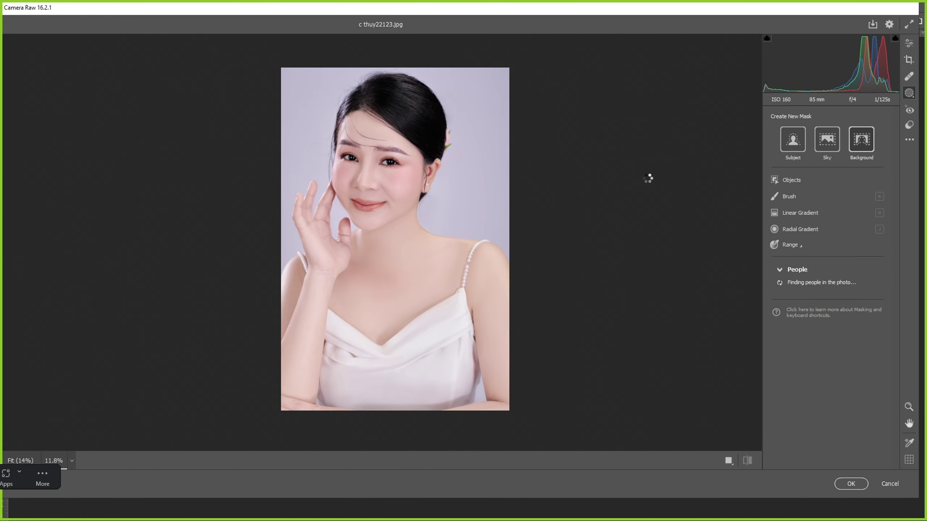
pyautogui.click(856, 157)
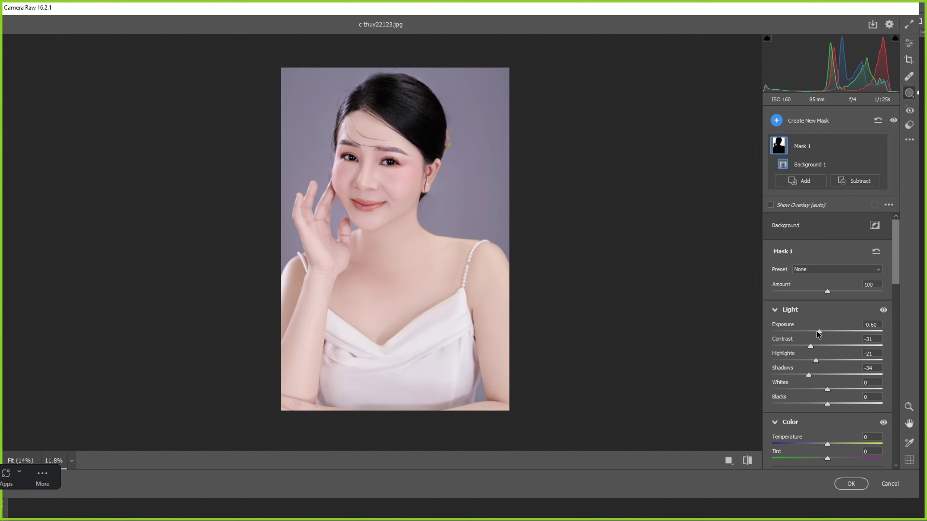
# Step: Reset the backdrop mask's Exposure, Contrast, Highlights and Shadows to 0, and raise its Exposure slightly to brighten the backdrop
pyautogui.moveTo(818, 332); pyautogui.dragTo(817, 333)
pyautogui.doubleClick(819, 331)
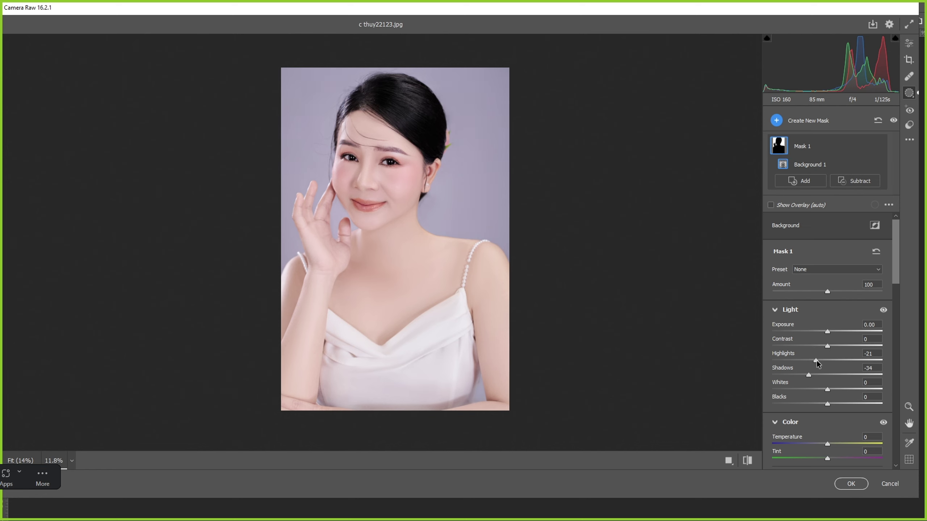
pyautogui.doubleClick(816, 360)
pyautogui.doubleClick(809, 375)
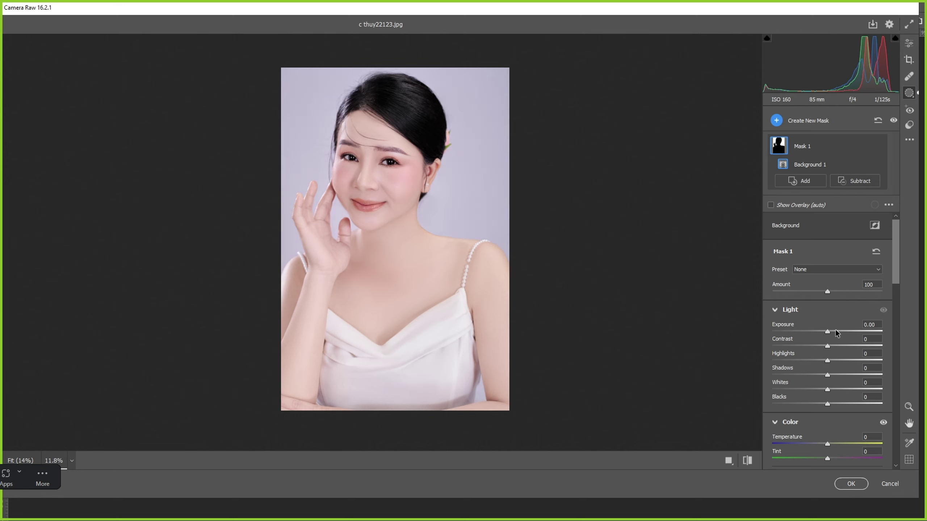
pyautogui.moveTo(836, 334); pyautogui.dragTo(832, 333)
# Step: Lower the Oranges saturation to -9 and the Yellows saturation to -45 for the whole portrait in the Color Mixer
pyautogui.click(909, 42)
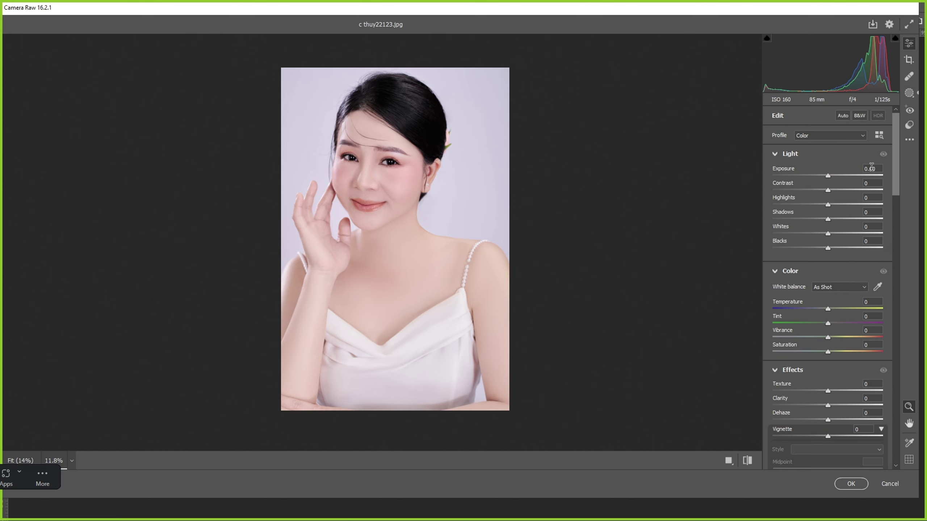
pyautogui.moveTo(819, 307); pyautogui.dragTo(817, 307)
pyautogui.scroll(-10, 821, 404)
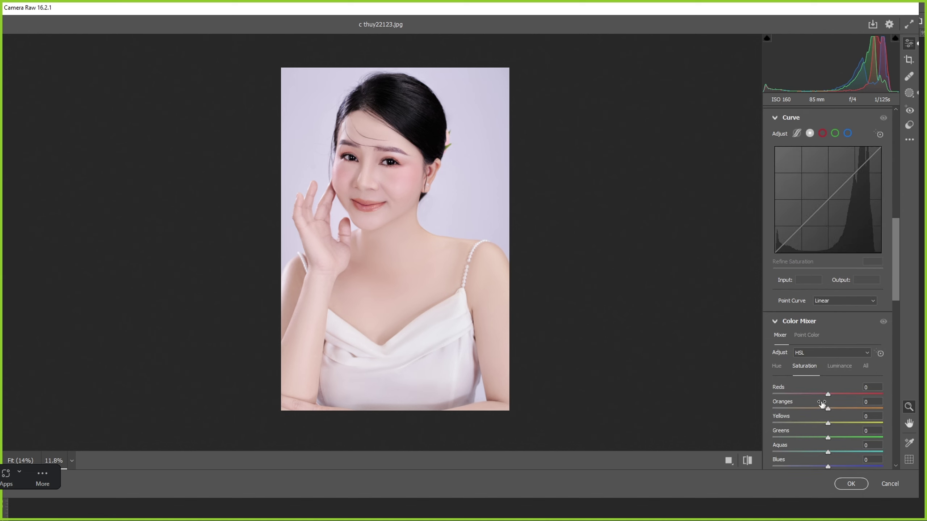
pyautogui.scroll(-3, 802, 376)
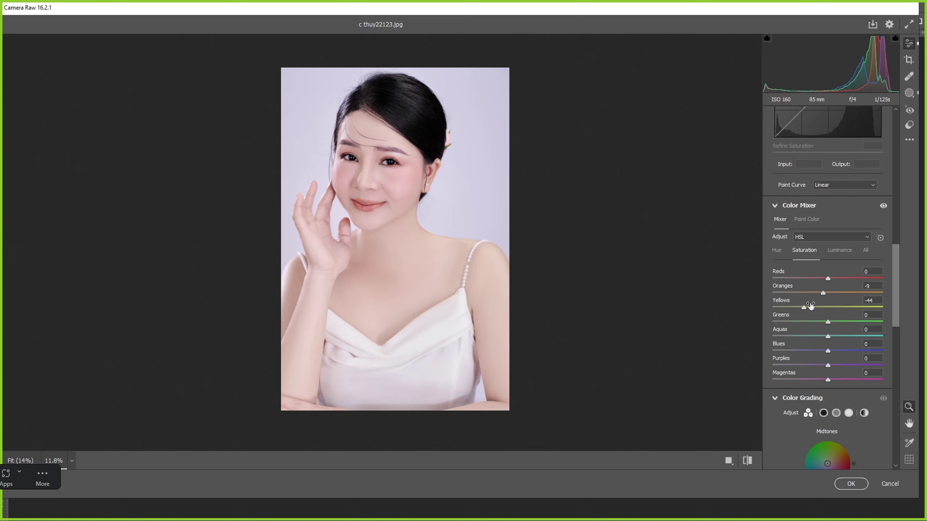
pyautogui.moveTo(805, 309); pyautogui.dragTo(804, 309)
pyautogui.scroll(-2, 806, 310)
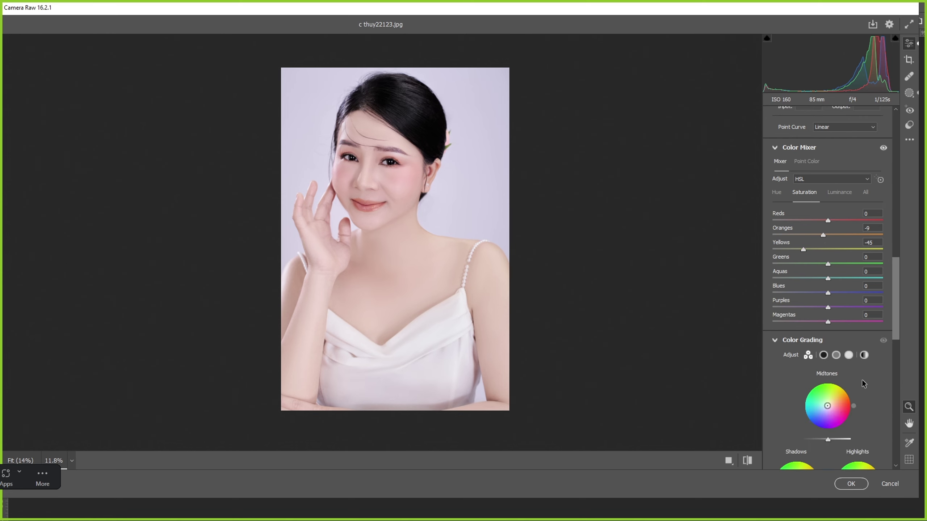
# Step: Color-grade the highlights with hue 230, saturation 4 and blending 61, and apply the Camera Raw filter
pyautogui.click(848, 355)
pyautogui.scroll(-5, 867, 416)
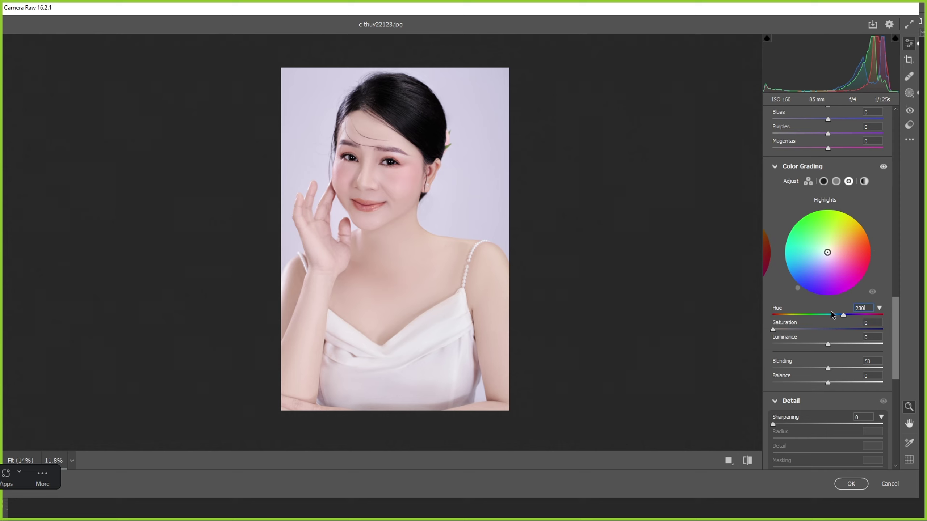
pyautogui.moveTo(775, 330); pyautogui.dragTo(778, 330)
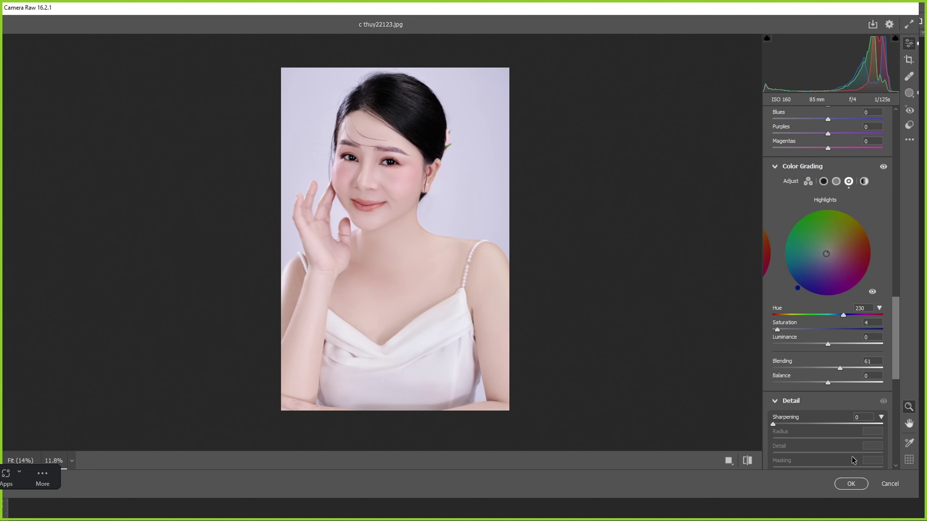
pyautogui.click(850, 484)
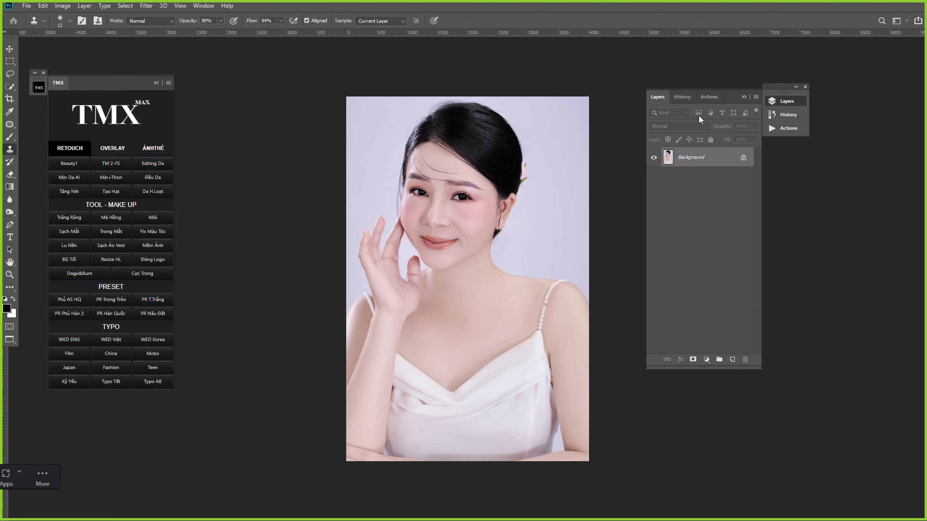
# Step: Return the document to the original c thuy22123.jpg snapshot in its history
pyautogui.click(682, 96)
pyautogui.moveTo(758, 310); pyautogui.dragTo(763, 118)
pyautogui.click(695, 117)
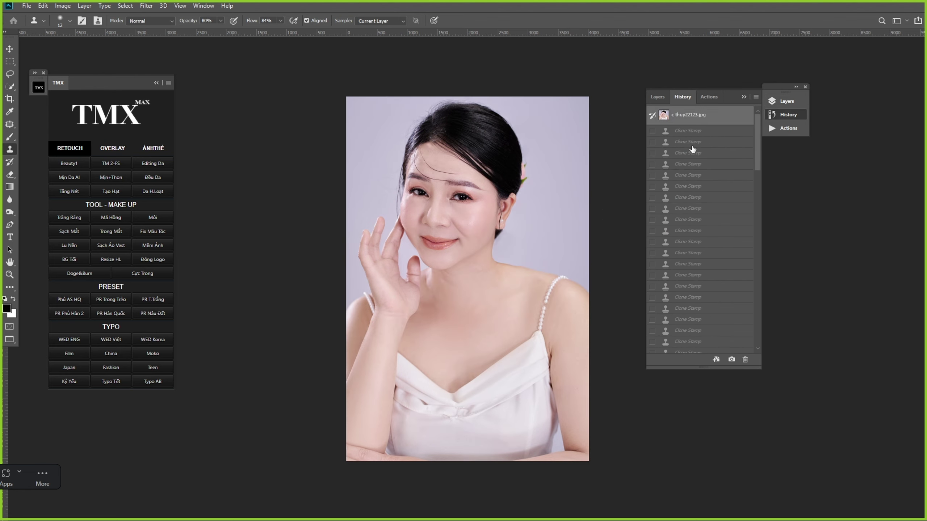
# Step: Extend the canvas to the right of the original photo with the Crop tool and paste the retouched version
pyautogui.press('space')
pyautogui.moveTo(570, 243); pyautogui.dragTo(590, 287)
pyautogui.scroll(-1, 479, 269)
pyautogui.press('c')
pyautogui.press('Return')
pyautogui.hotkey('ctrl', 'v')
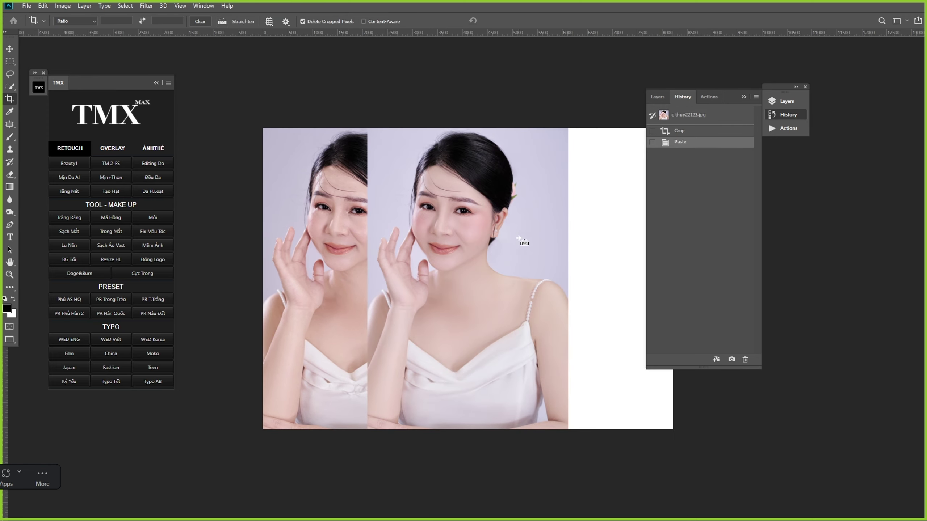
# Step: Move the retouched portrait directly beside the original and crop the canvas to its right edge
pyautogui.hotkey('ctrl', 't')
pyautogui.moveTo(484, 264); pyautogui.dragTo(531, 256)
pyautogui.press('Return')
pyautogui.press('c')
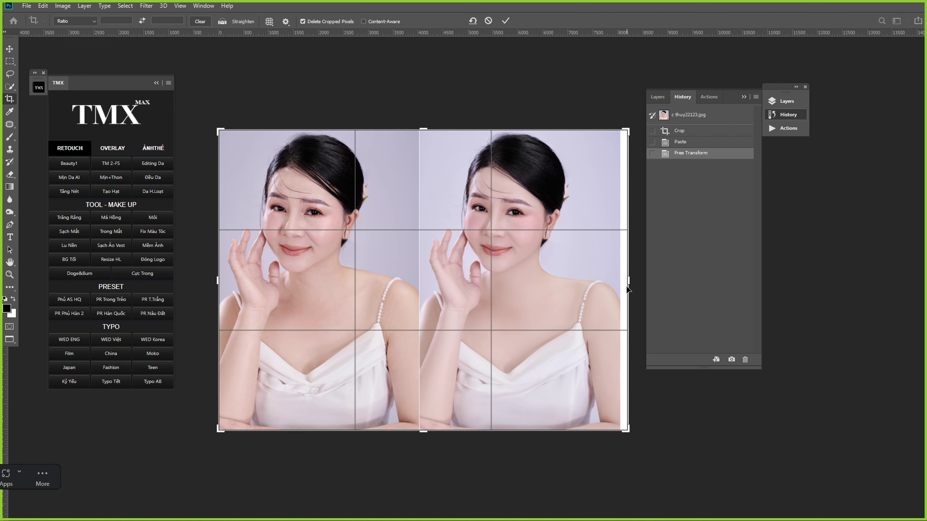
pyautogui.moveTo(623, 280); pyautogui.dragTo(626, 278)
pyautogui.press('Return')
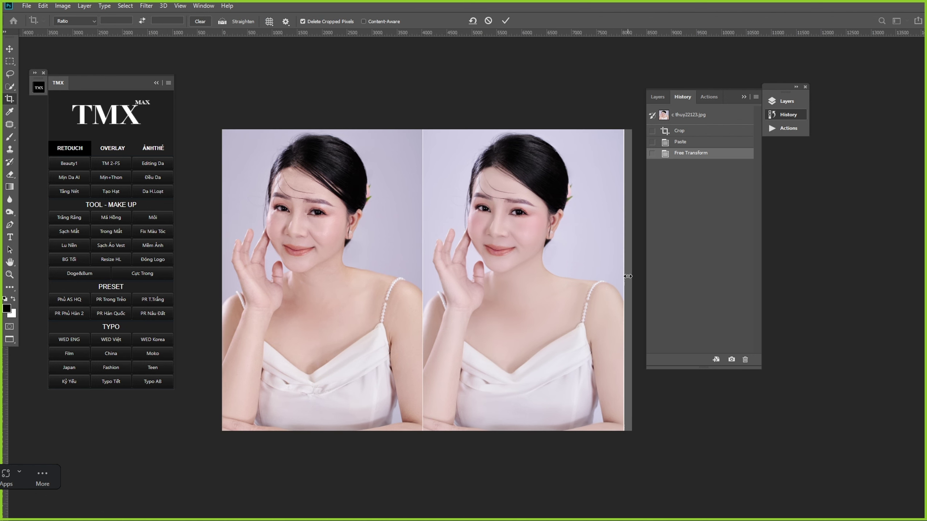
# Step: Move the History panel clear of the before-and-after comparison and merge the visible layers
pyautogui.moveTo(729, 99); pyautogui.dragTo(810, 112)
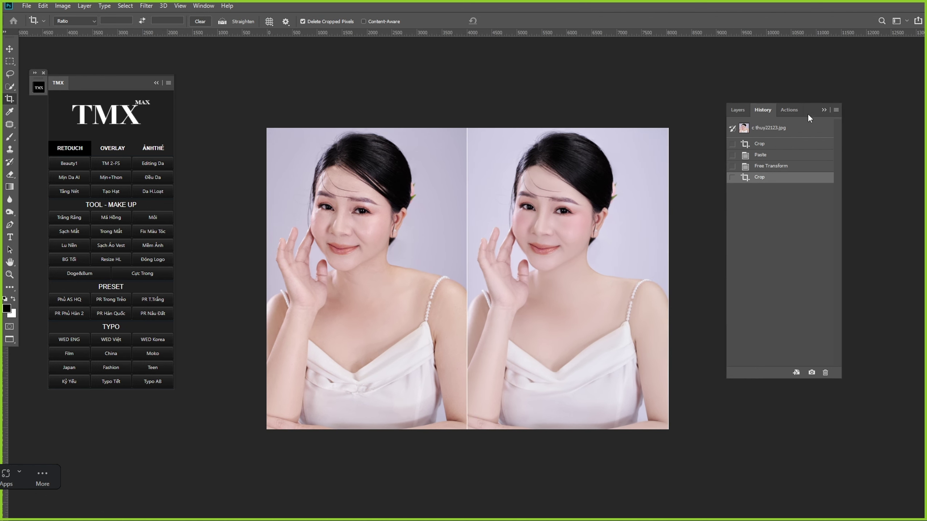
pyautogui.moveTo(572, 183)
pyautogui.mouseDown()
pyautogui.moveTo(602, 241)
pyautogui.moveTo(584, 276)
pyautogui.mouseUp()
pyautogui.hotkey('ctrl', 'shift', 'e')
# Step: Select both irises of the retouched face by painting them in Quick Mask with a 102 px soft brush
pyautogui.press('q')
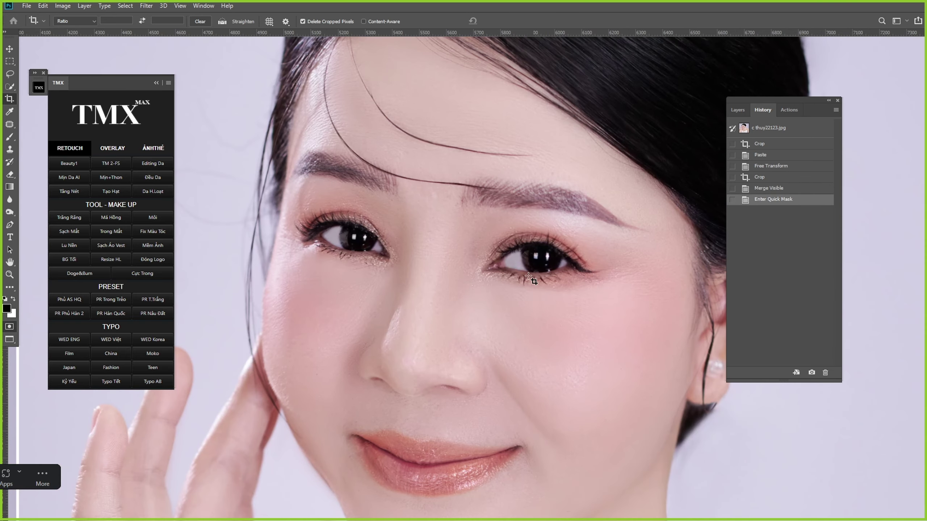
pyautogui.press('b')
pyautogui.moveTo(546, 253); pyautogui.dragTo(575, 273)
pyautogui.rightClick(635, 289)
pyautogui.click(719, 316)
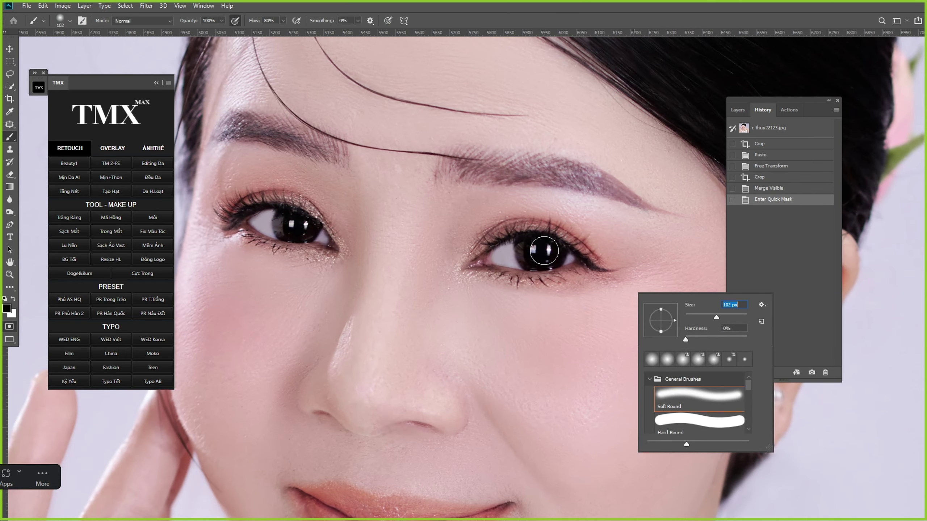
pyautogui.moveTo(534, 246)
pyautogui.mouseDown()
pyautogui.moveTo(551, 255)
pyautogui.moveTo(537, 255)
pyautogui.moveTo(548, 252)
pyautogui.mouseUp()
pyautogui.moveTo(302, 230); pyautogui.dragTo(304, 229)
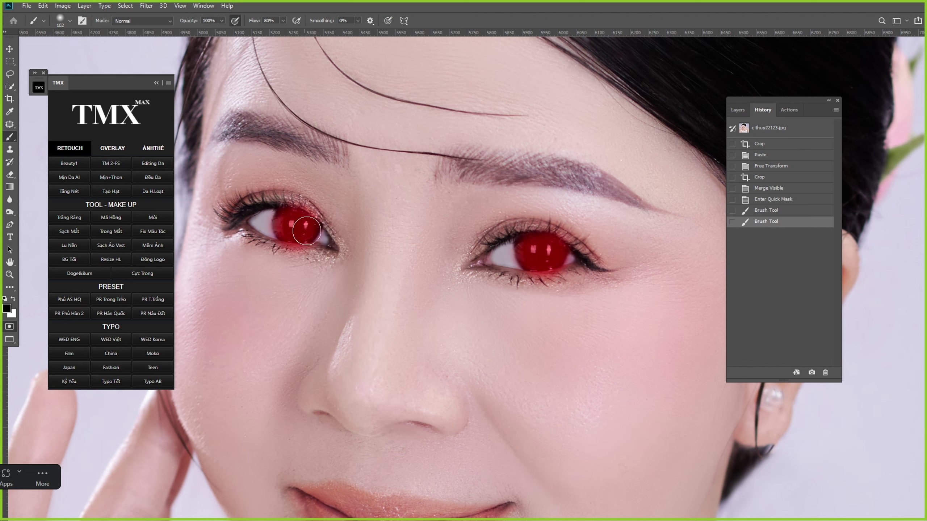
pyautogui.press('q')
# Step: Brighten the selected irises with the Levels midtones, fade the adjustment and deselect
pyautogui.scroll(-1, 398, 252)
pyautogui.hotkey('ctrl', 'l')
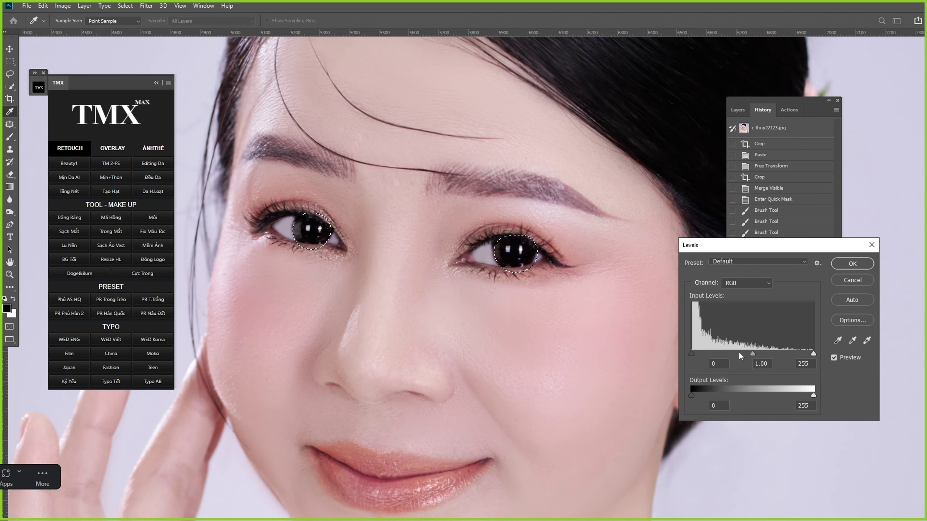
pyautogui.click(739, 351)
pyautogui.press('Return')
pyautogui.hotkey('ctrl', 'shift', 'f')
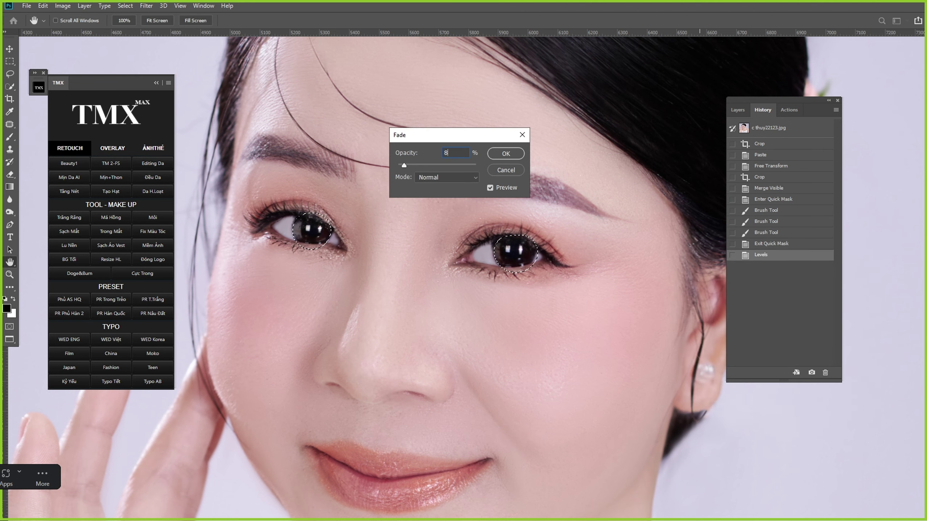
pyautogui.press('Return')
pyautogui.hotkey('ctrl', 'd')
pyautogui.hotkey('ctrl', '-')
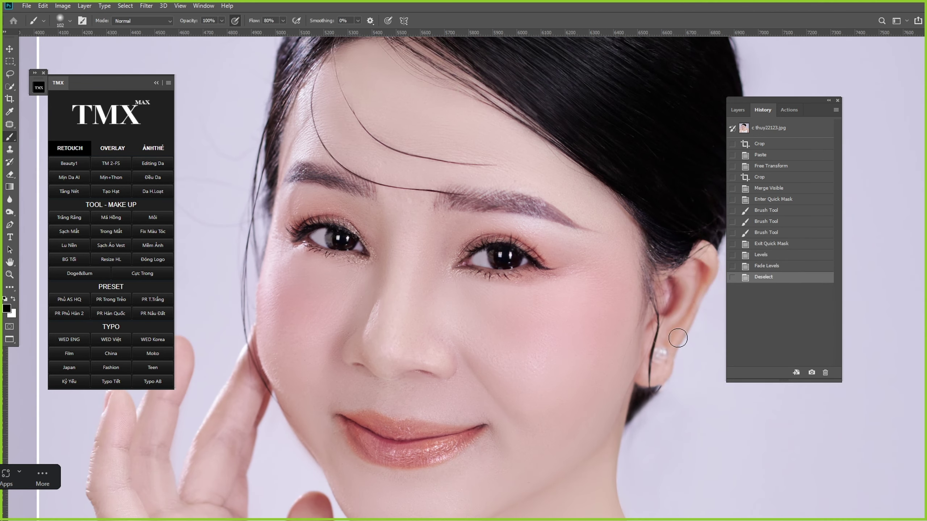
pyautogui.press('q')
pyautogui.press('b')
pyautogui.rightClick(537, 260)
pyautogui.click(608, 274)
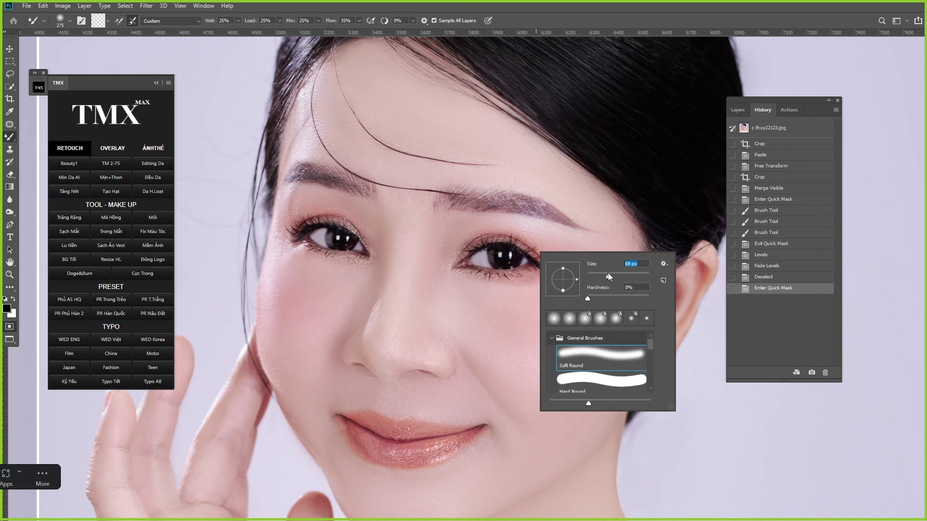
pyautogui.moveTo(608, 273); pyautogui.dragTo(602, 275)
pyautogui.moveTo(466, 205)
pyautogui.mouseDown()
pyautogui.moveTo(457, 206)
pyautogui.moveTo(467, 209)
pyautogui.mouseUp()
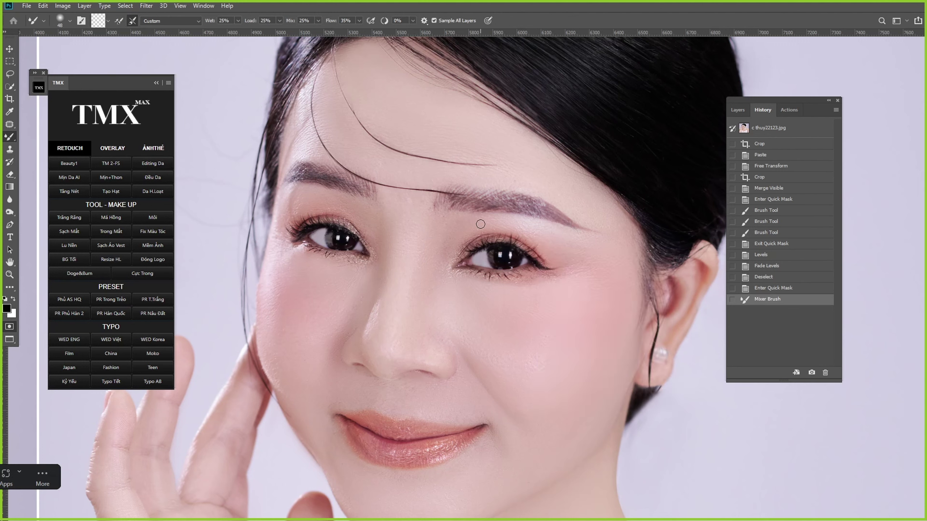
pyautogui.press('q')
pyautogui.rightClick(486, 228)
pyautogui.moveTo(537, 242); pyautogui.dragTo(545, 241)
pyautogui.moveTo(446, 203)
pyautogui.mouseDown()
pyautogui.moveTo(484, 204)
pyautogui.moveTo(464, 206)
pyautogui.mouseUp()
pyautogui.hotkey('ctrl', 'z')
pyautogui.rightClick(469, 209)
pyautogui.moveTo(545, 237); pyautogui.dragTo(549, 237)
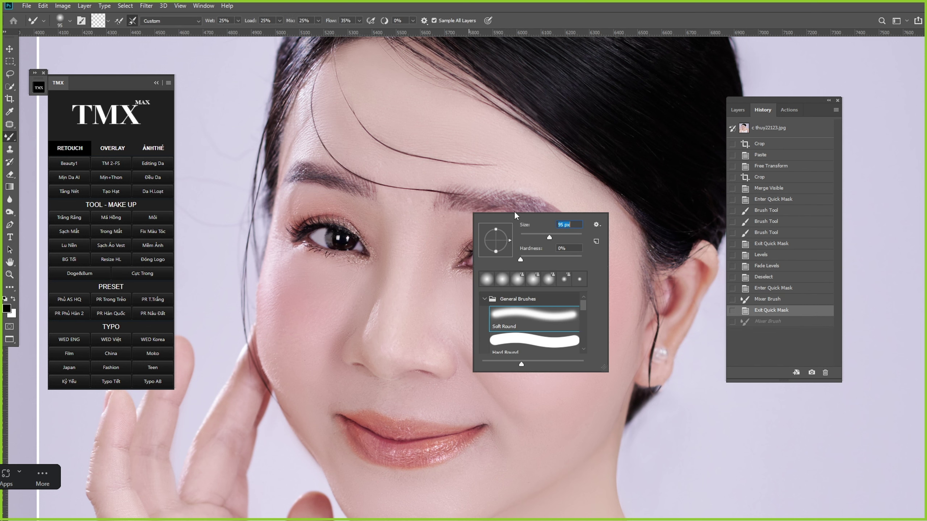
pyautogui.moveTo(457, 200); pyautogui.dragTo(469, 203)
pyautogui.hotkey('ctrl', 'z')
# Step: Switch to the regular Brush at 111 px and select the right-hand eyebrow through Quick Mask
pyautogui.click(737, 110)
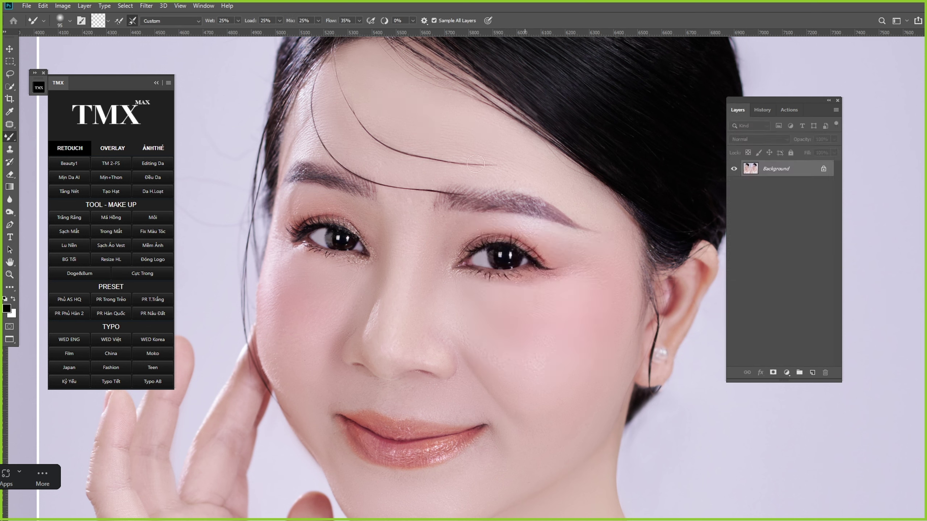
pyautogui.rightClick(13, 141)
pyautogui.click(50, 138)
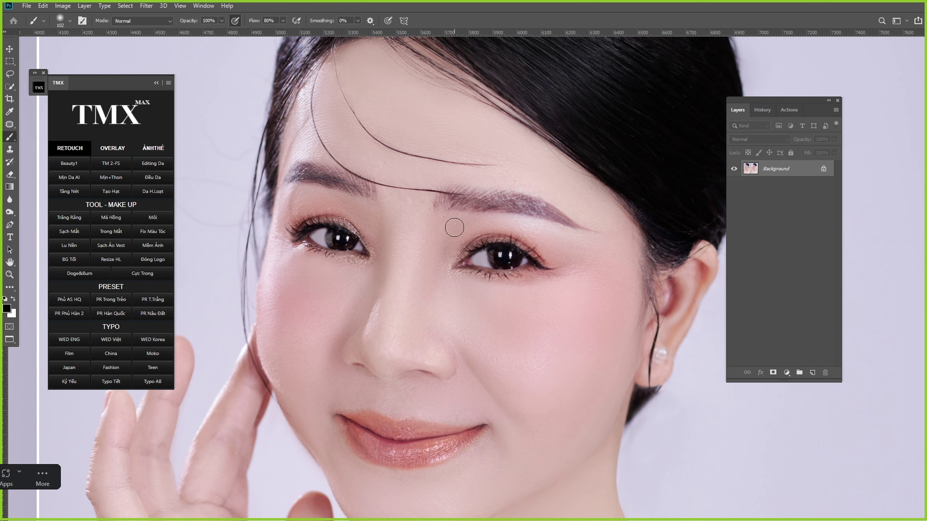
pyautogui.rightClick(456, 224)
pyautogui.moveTo(441, 203)
pyautogui.mouseDown()
pyautogui.moveTo(511, 204)
pyautogui.moveTo(574, 221)
pyautogui.moveTo(527, 206)
pyautogui.moveTo(454, 204)
pyautogui.mouseUp()
pyautogui.hotkey('ctrl', 'z')
pyautogui.press('q')
pyautogui.press('q')
# Step: Darken the selected eyebrow with Levels midtones at 0.93, reduce its saturation slightly and deselect
pyautogui.hotkey('ctrl', 'l')
pyautogui.moveTo(753, 353); pyautogui.dragTo(755, 351)
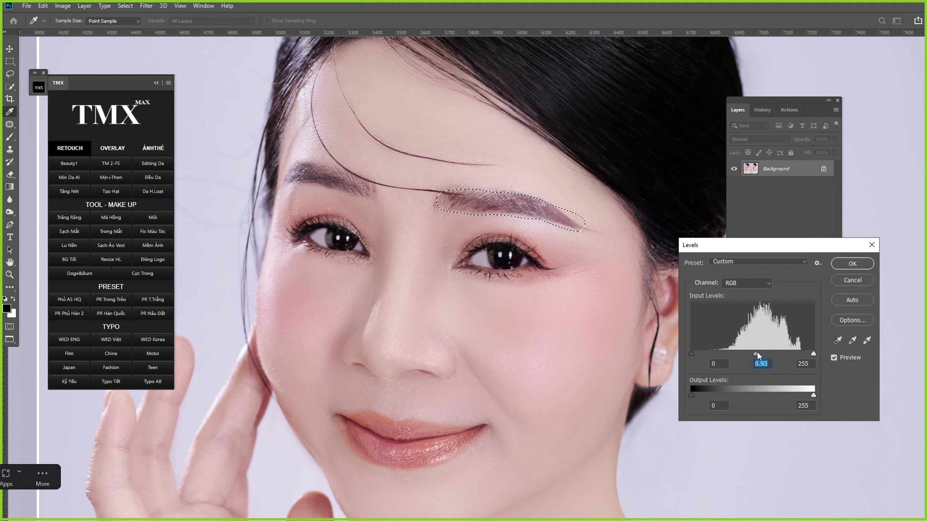
pyautogui.press('Return')
pyautogui.press('b')
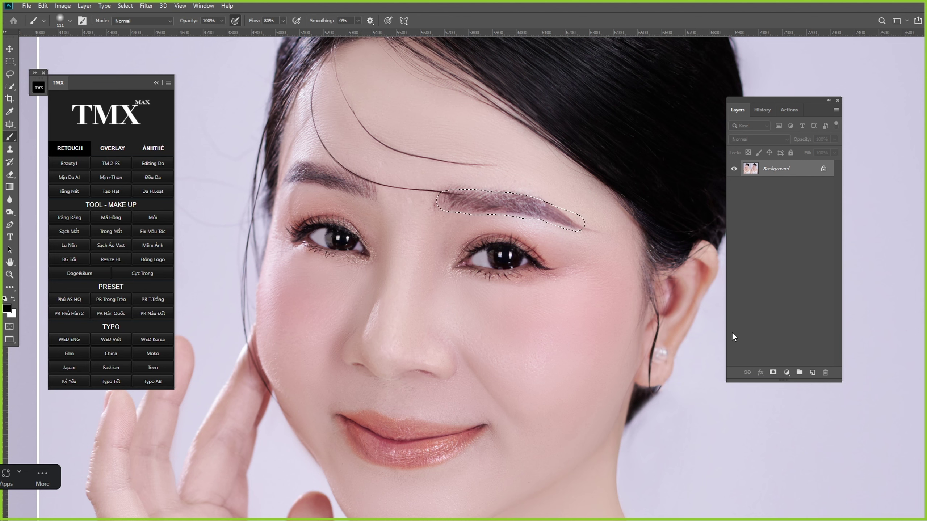
pyautogui.hotkey('ctrl', 'u')
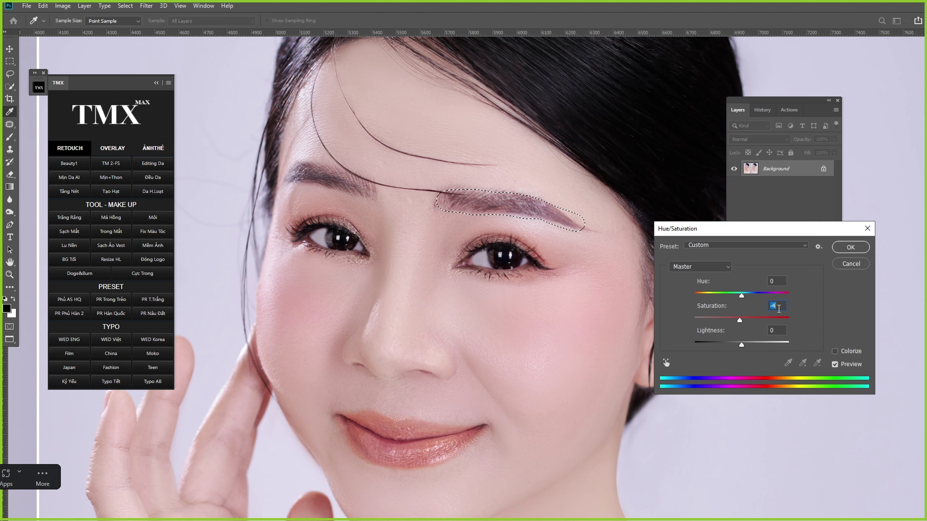
pyautogui.press('Return')
pyautogui.hotkey('ctrl', 'd')
# Step: Enlarge the Clone Stamp slightly and clean up the tail of the right-hand eyebrow at 60% opacity using nearby skin
pyautogui.moveTo(586, 239)
pyautogui.mouseDown()
pyautogui.moveTo(596, 245)
pyautogui.moveTo(596, 233)
pyautogui.mouseUp()
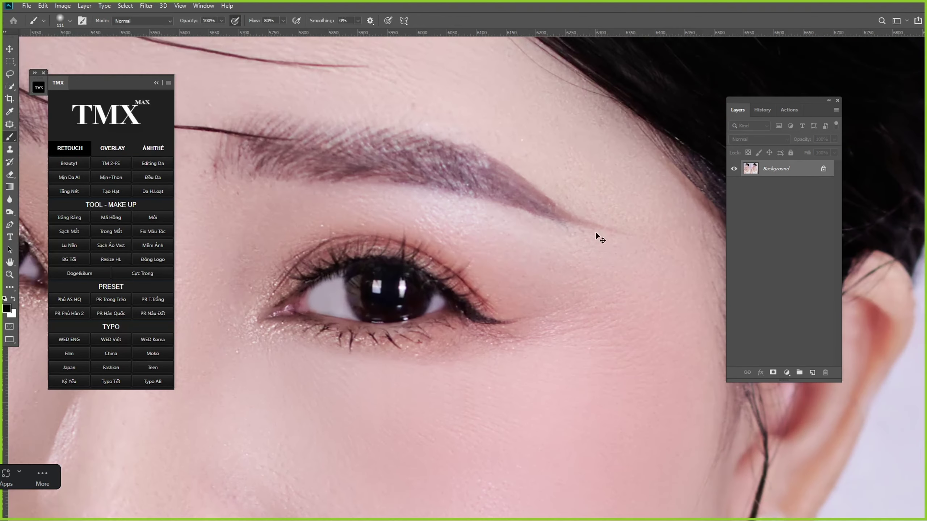
pyautogui.press('s')
pyautogui.rightClick(585, 250)
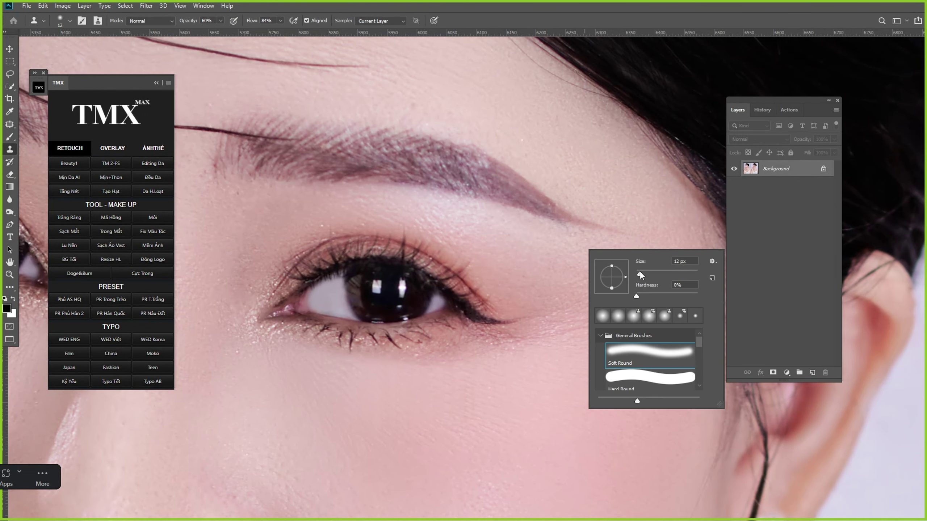
pyautogui.click(641, 273)
pyautogui.keyDown('alt'); pyautogui.click(574, 234); pyautogui.keyUp('alt')
pyautogui.moveTo(554, 221); pyautogui.dragTo(571, 226)
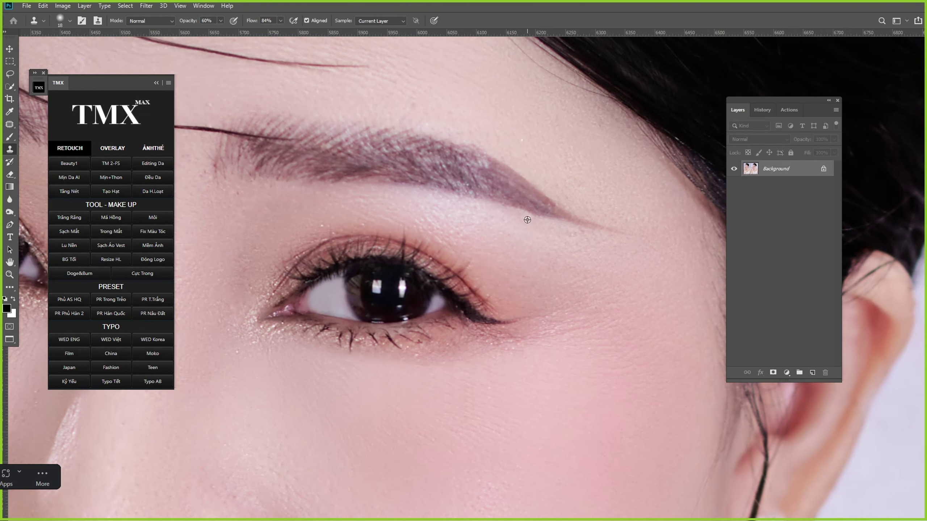
pyautogui.scroll(-5, 556, 229)
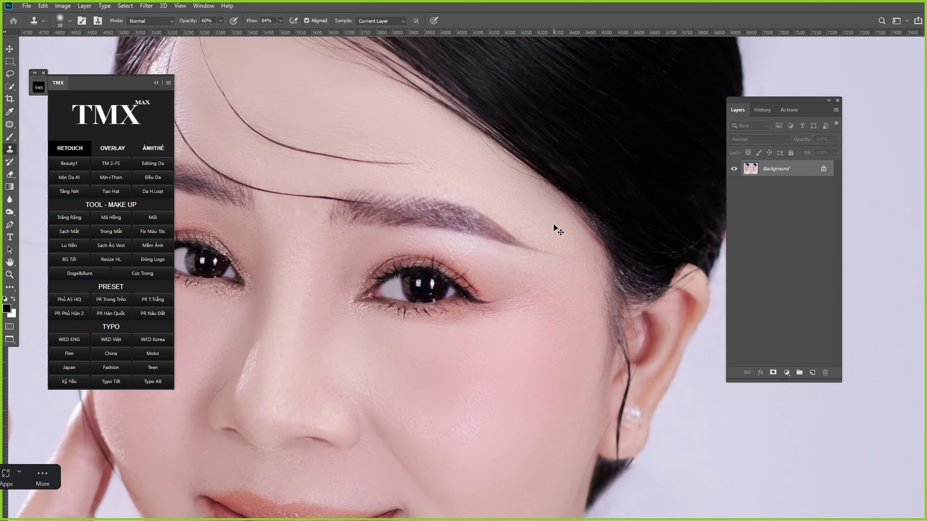
pyautogui.scroll(-2, 554, 224)
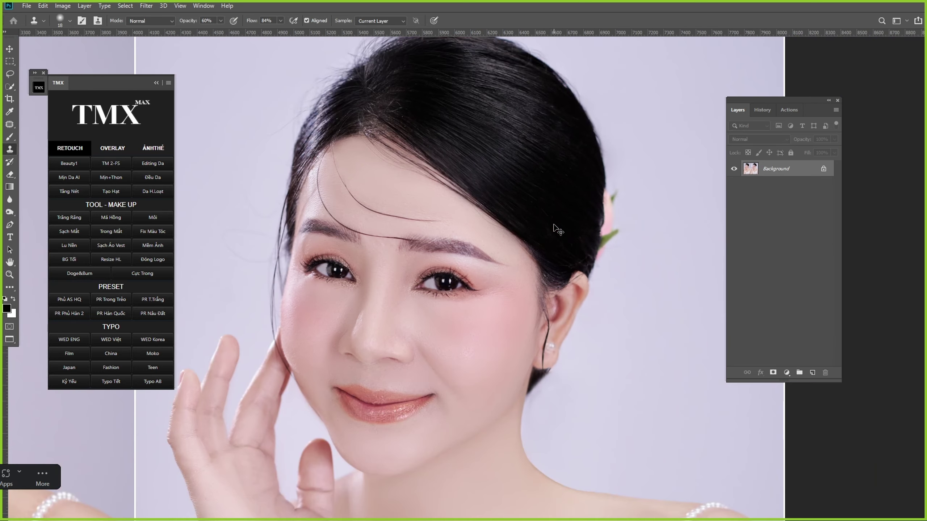
# Step: Switch to the Brush and paint a Quick Mask over the right-hand eyebrow
pyautogui.click(9, 137)
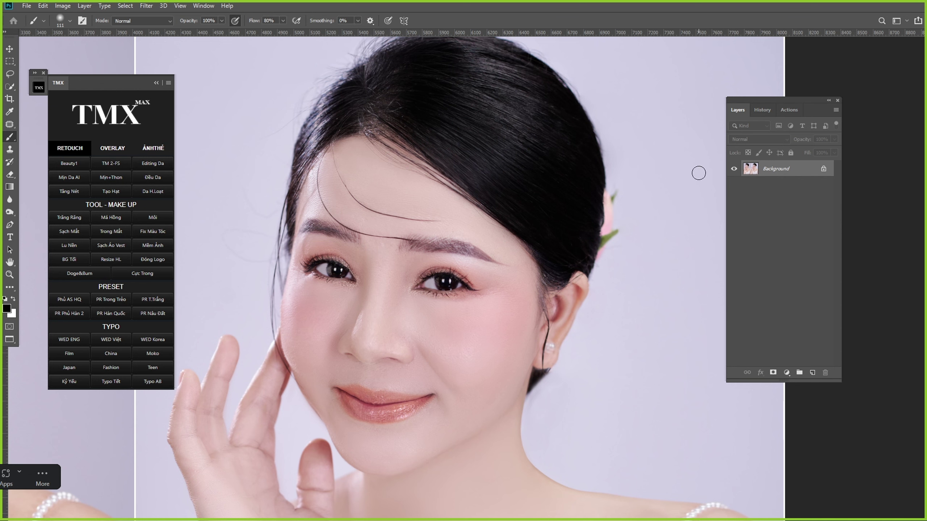
pyautogui.press('q')
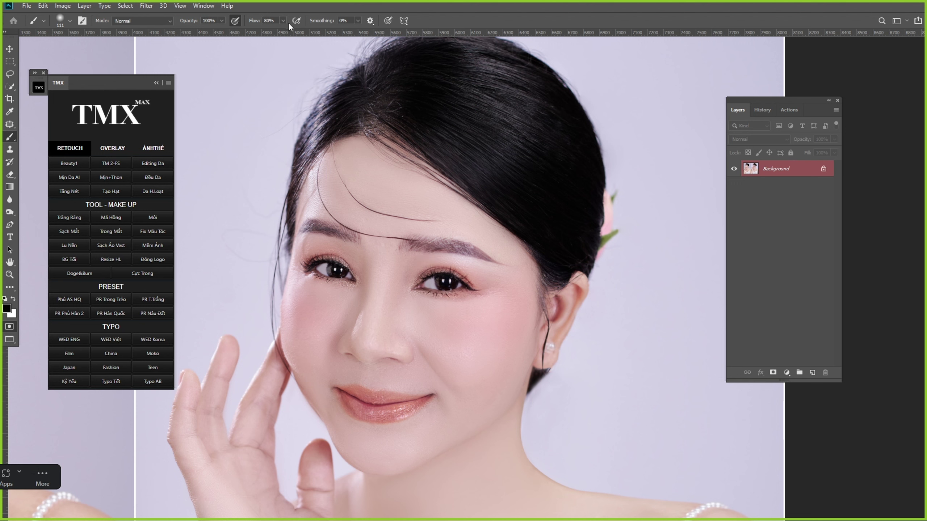
pyautogui.moveTo(411, 242); pyautogui.dragTo(492, 260)
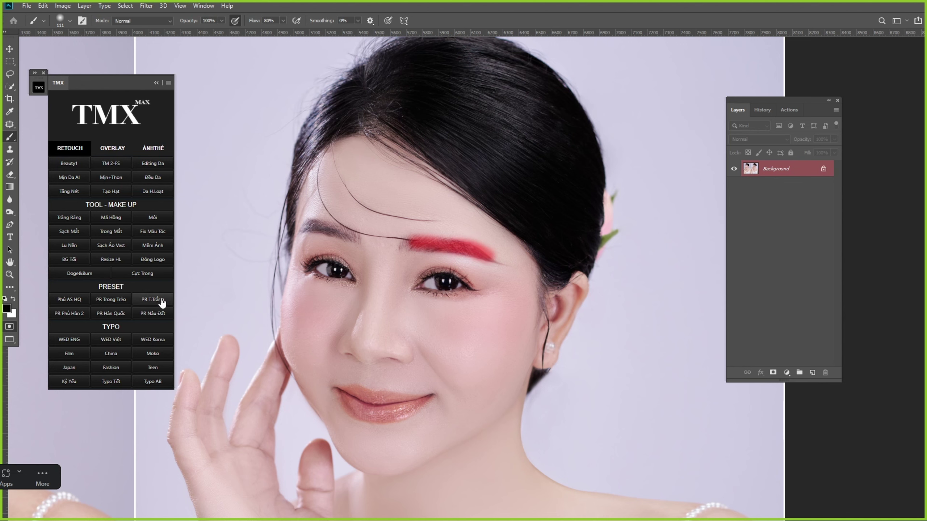
# Step: Set the foreground colour to white and erase the Quick Mask from the right-hand eyebrow
pyautogui.click(7, 309)
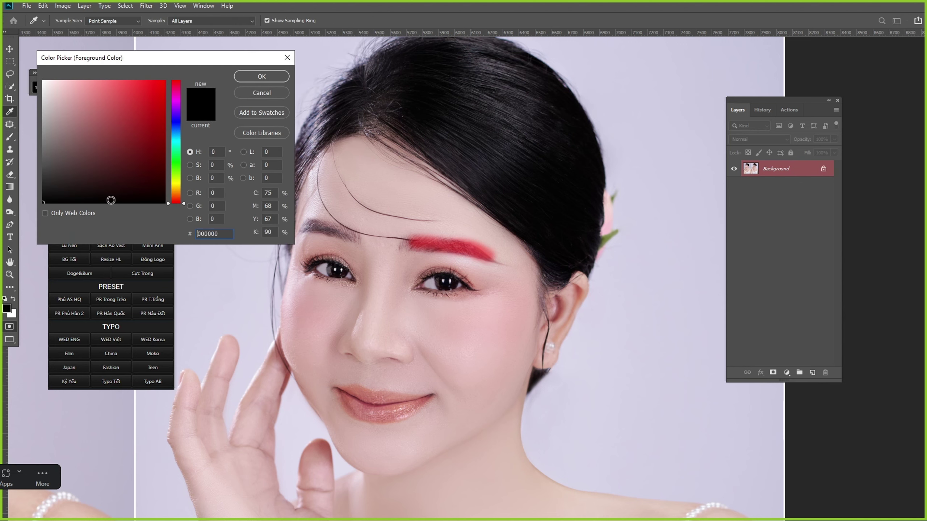
pyautogui.click(267, 79)
pyautogui.click(7, 308)
pyautogui.click(43, 81)
pyautogui.click(261, 76)
pyautogui.click(429, 242)
pyautogui.click(438, 245)
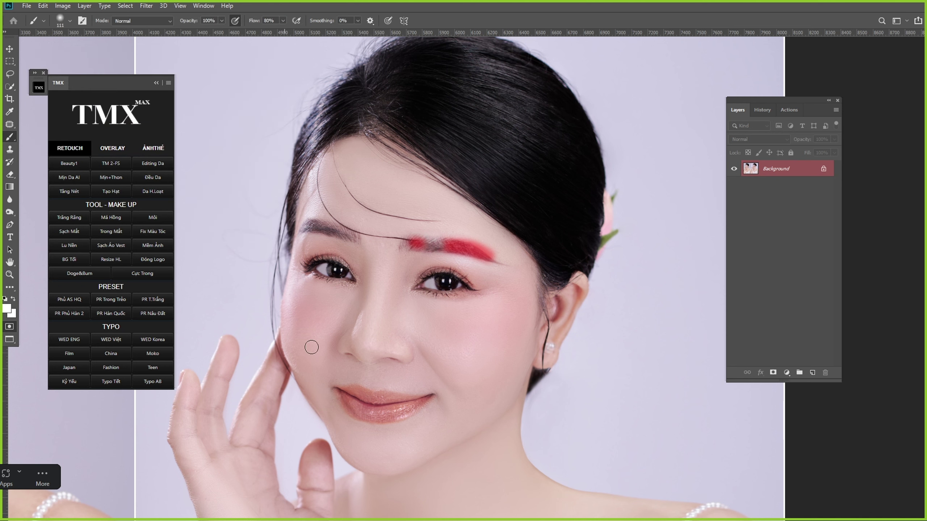
pyautogui.click(460, 250)
pyautogui.moveTo(393, 251)
pyautogui.mouseDown()
pyautogui.moveTo(474, 246)
pyautogui.moveTo(491, 258)
pyautogui.mouseUp()
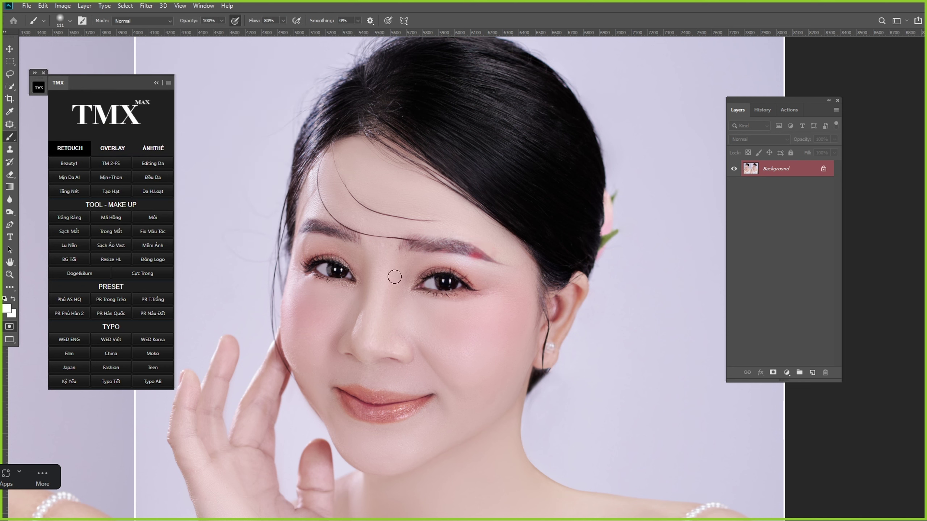
# Step: Choose a dark foreground colour, repaint the Quick Mask over the right-hand eyebrow and convert it to a selection
pyautogui.click(7, 309)
pyautogui.click(74, 179)
pyautogui.click(262, 76)
pyautogui.moveTo(408, 244); pyautogui.dragTo(479, 255)
pyautogui.press('q')
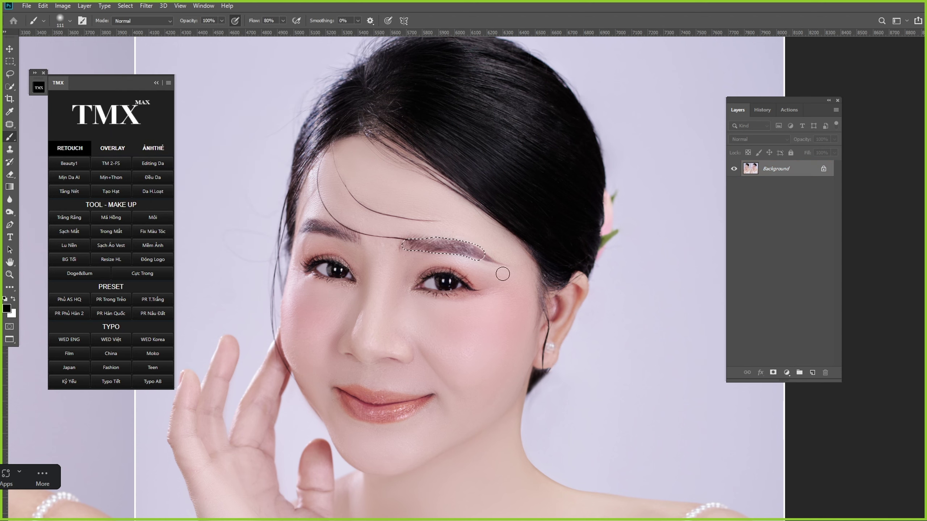
# Step: Check the soft brush's 0% hardness in Quick Mask and return to the eyebrow selection
pyautogui.scroll(-3, 503, 267)
pyautogui.scroll(4, 510, 280)
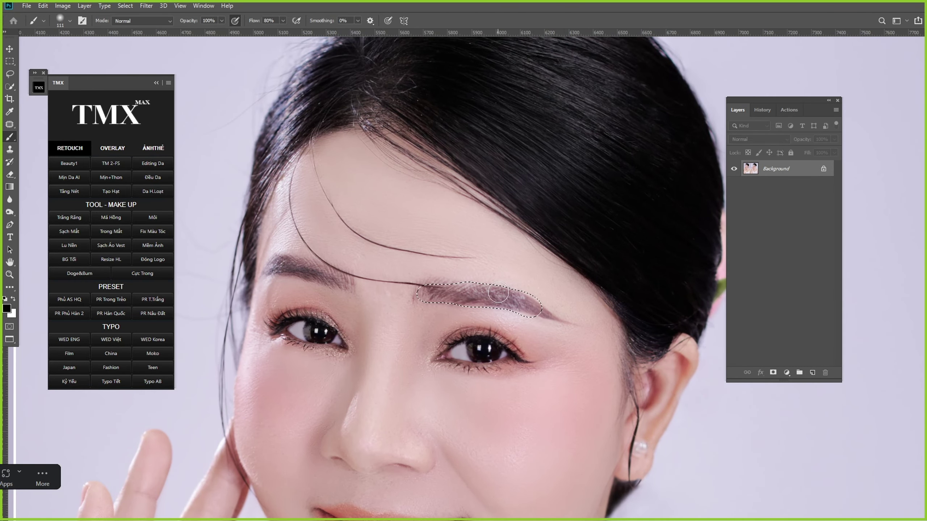
pyautogui.press('q')
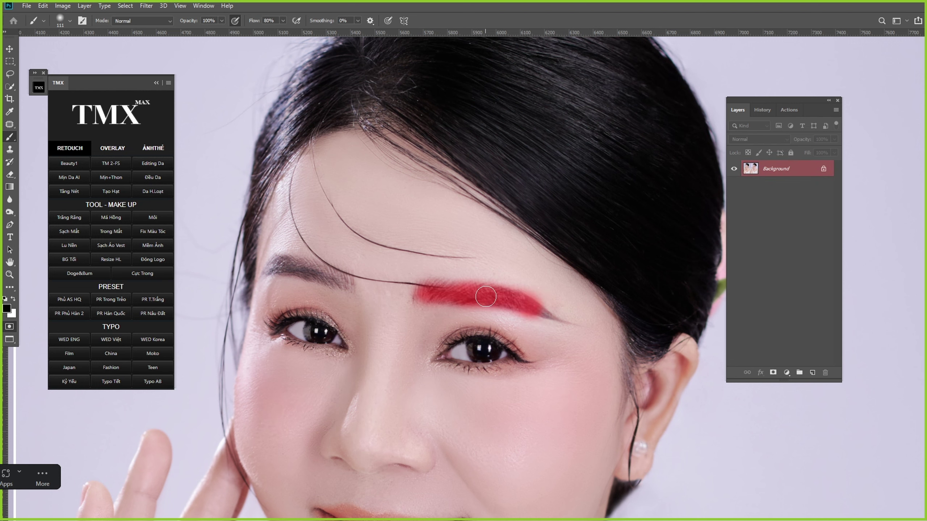
pyautogui.rightClick(485, 299)
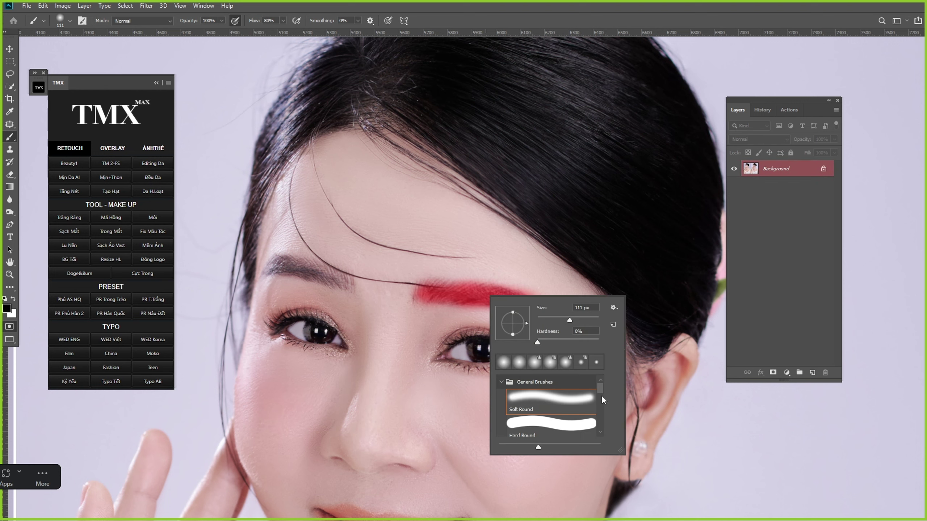
pyautogui.click(538, 344)
pyautogui.click(458, 294)
pyautogui.press('q')
pyautogui.scroll(-3, 531, 293)
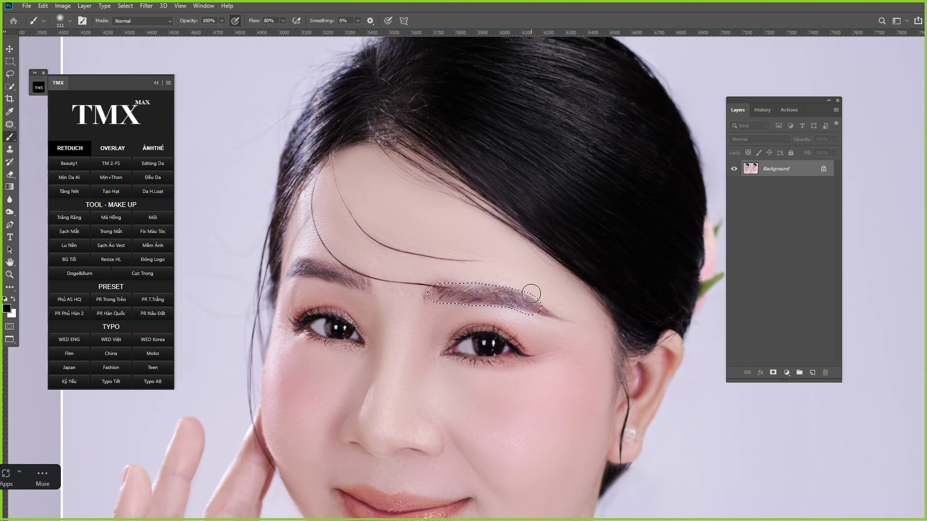
# Step: Darken the selected eyebrow with Levels midtones at 0.95 and deselect
pyautogui.hotkey('ctrl', 'l')
pyautogui.moveTo(752, 353); pyautogui.dragTo(755, 354)
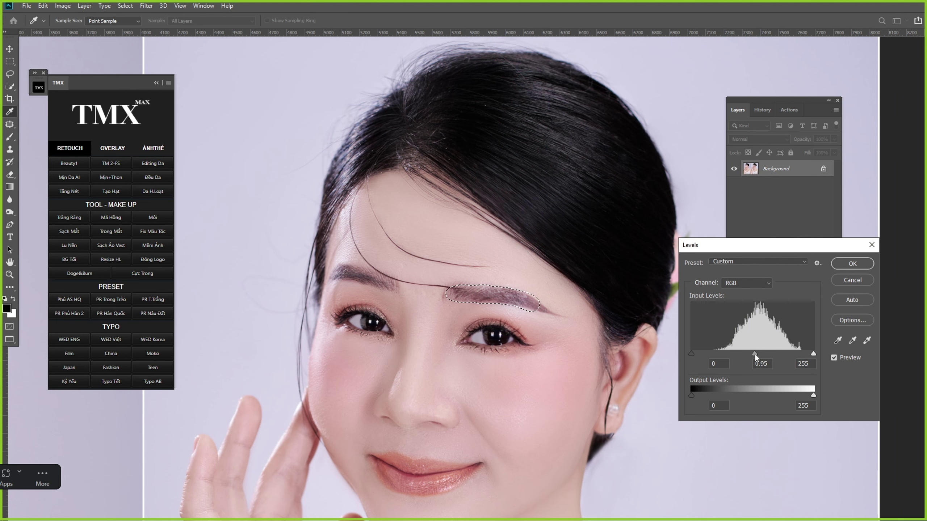
pyautogui.click(851, 264)
pyautogui.press('b')
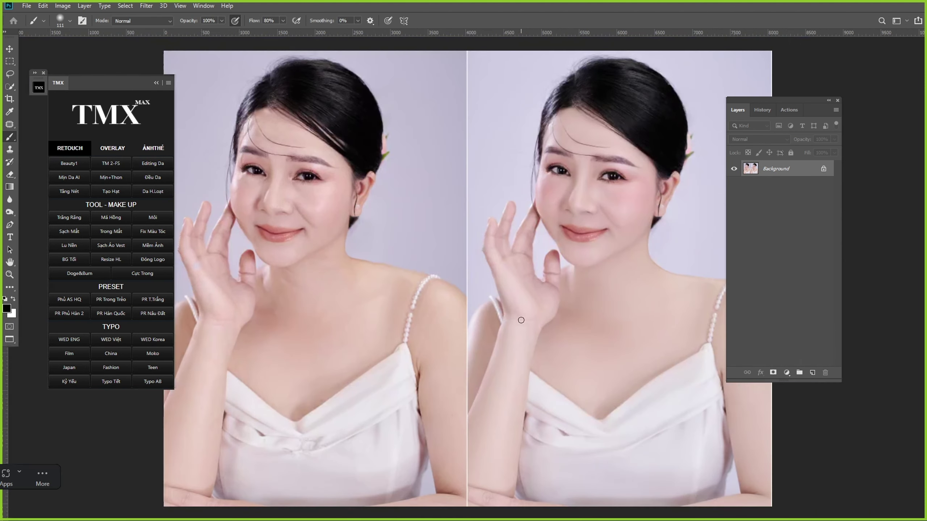
# Step: Review the whole side-by-side comparison and close the document
pyautogui.hotkey('ctrl', '-')
pyautogui.hotkey('ctrl', '-')
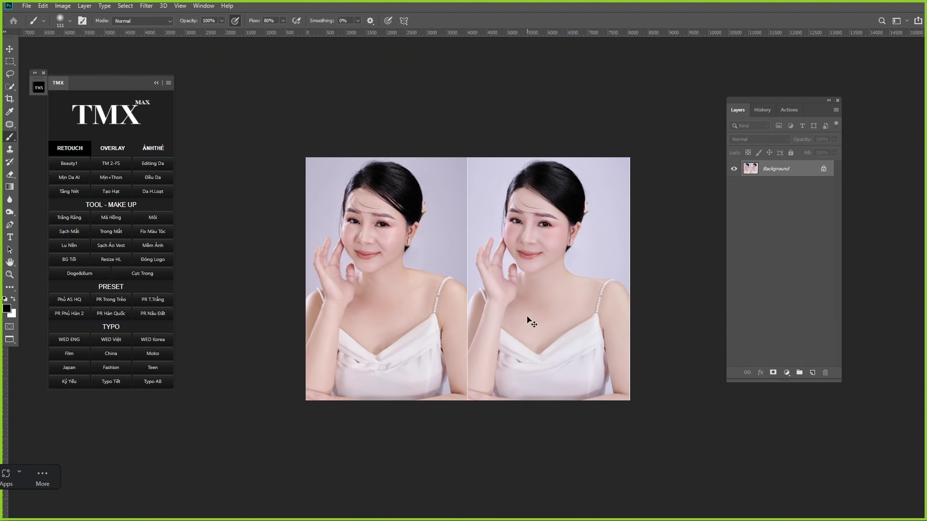
pyautogui.scroll(1, 528, 314)
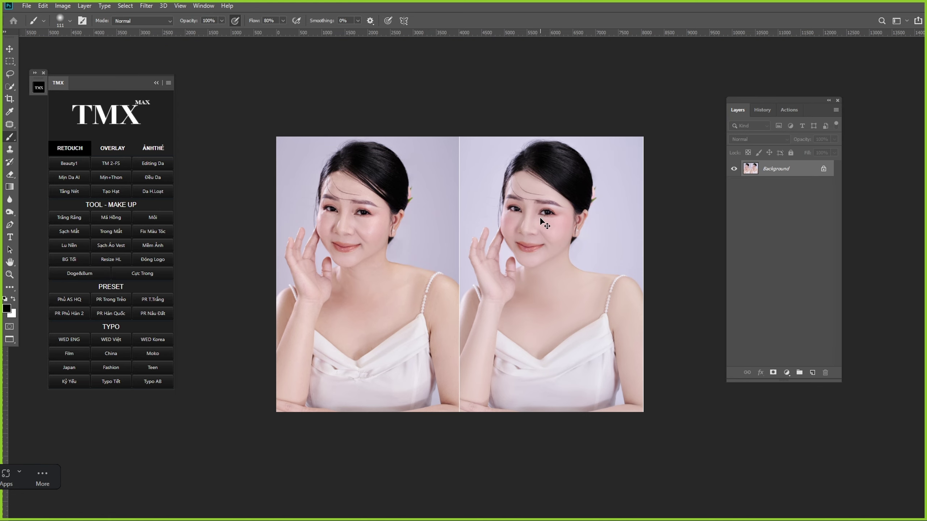
pyautogui.hotkey('ctrl', 'w')
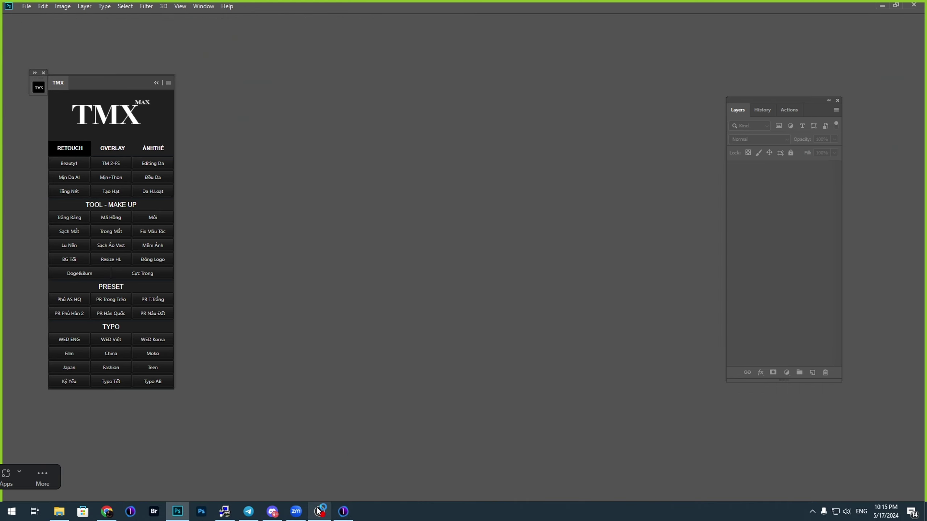
# Step: Switch to Capture One, browse the session's photos, select IMGL7655.CR3 and inspect the portrait
pyautogui.click(343, 512)
pyautogui.scroll(-3, 515, 379)
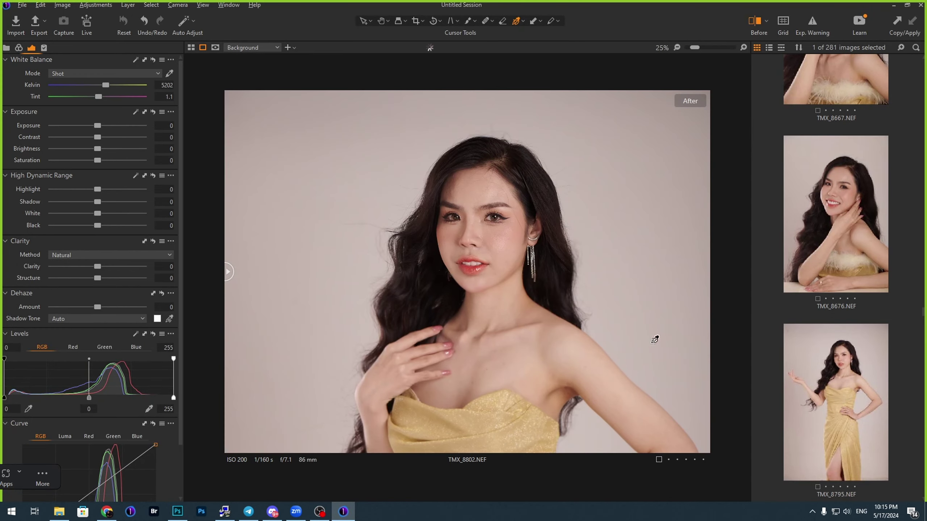
pyautogui.scroll(-7, 807, 344)
pyautogui.scroll(-5, 811, 365)
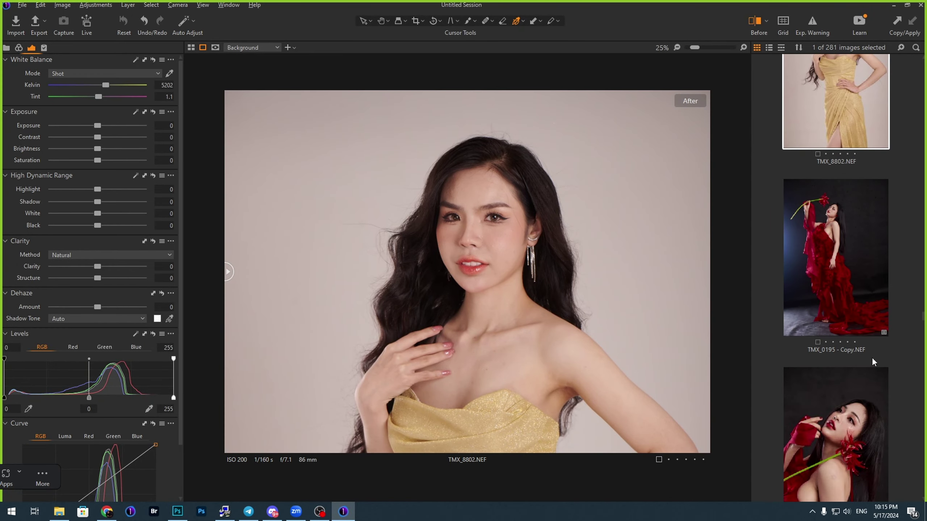
pyautogui.moveTo(922, 321); pyautogui.dragTo(925, 476)
pyautogui.scroll(2, 832, 340)
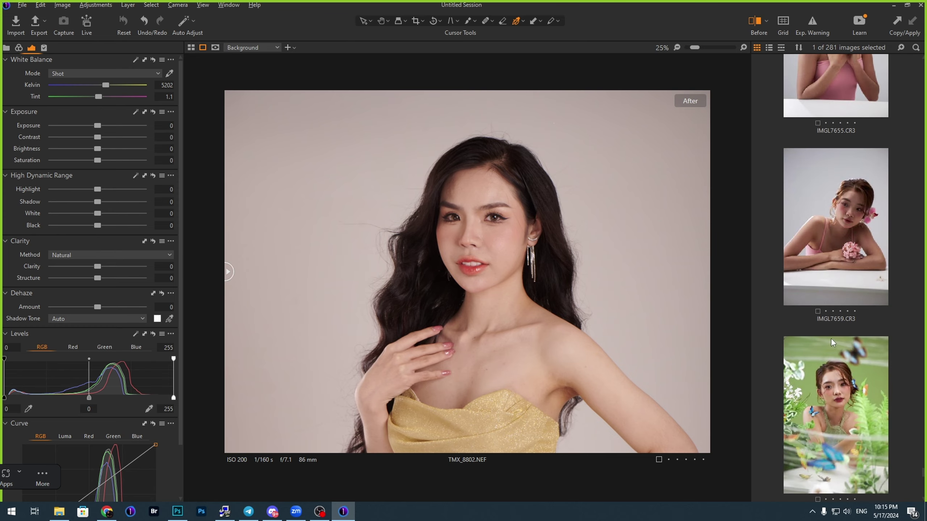
pyautogui.scroll(2, 831, 339)
pyautogui.click(825, 276)
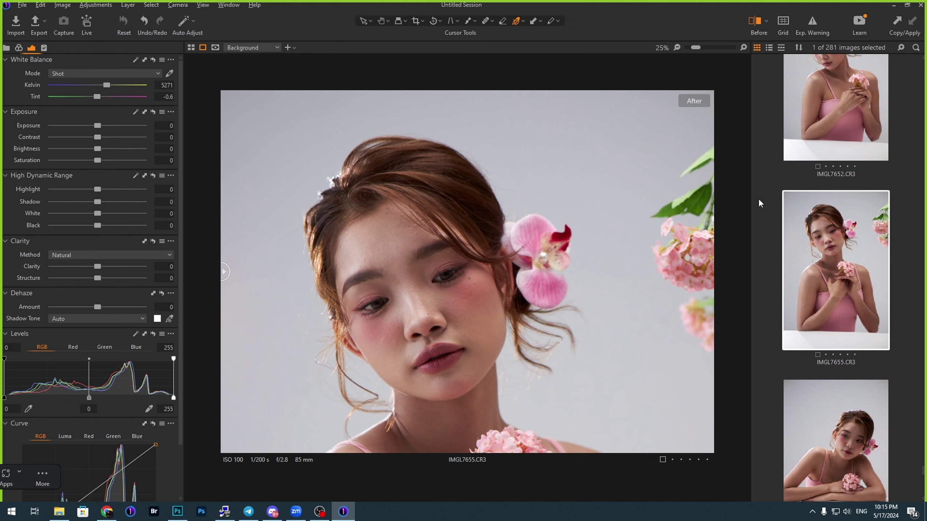
pyautogui.scroll(2, 827, 225)
pyautogui.scroll(2, 434, 275)
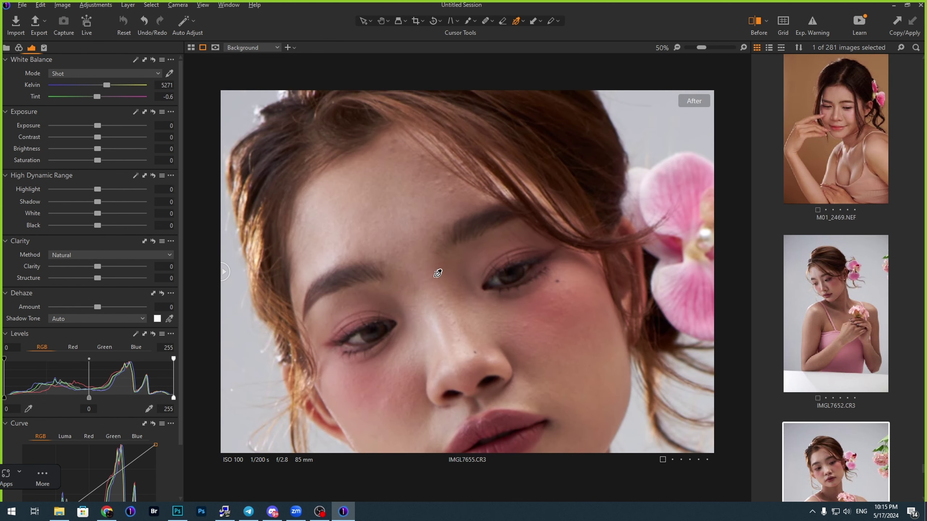
pyautogui.scroll(-3, 451, 284)
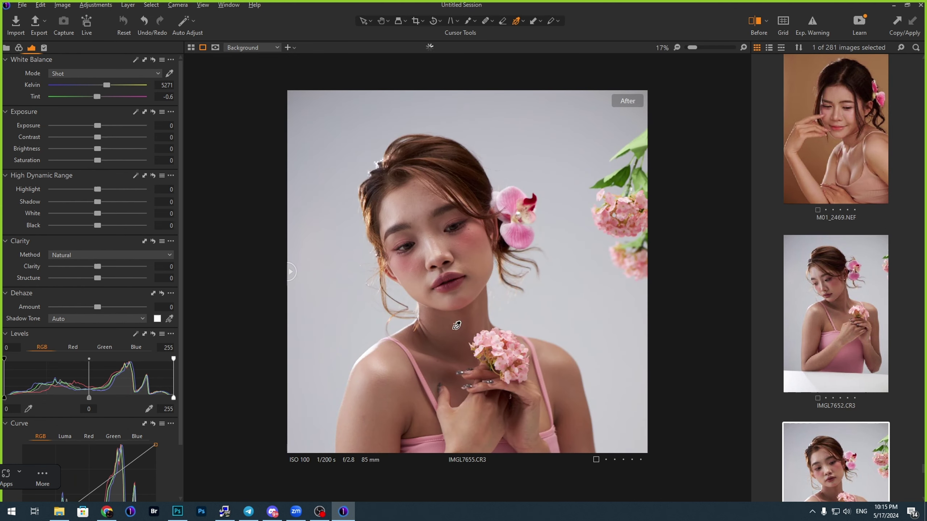
# Step: Switch to File Explorer, pick the IMGL7655 image in the bài tập 1 folder and return to Capture One
pyautogui.click(59, 512)
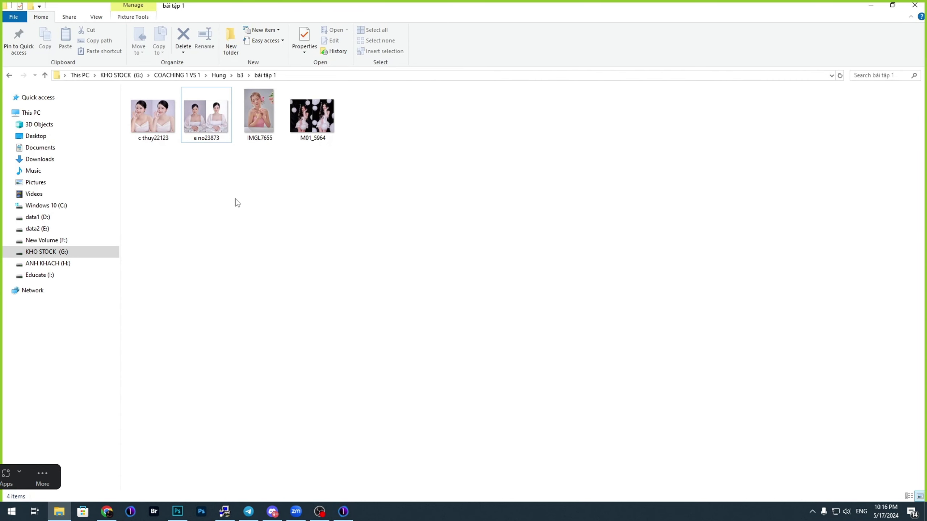
pyautogui.click(252, 135)
pyautogui.hotkey('alt', 'Tab')
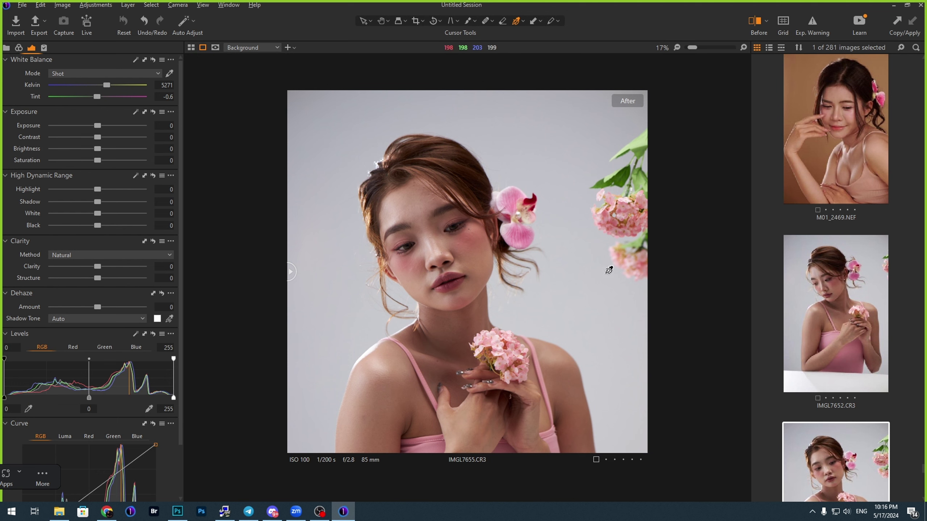
# Step: Set the Brightness of IMGL7655.CR3 to 19 and its Exposure to 0.81
pyautogui.scroll(-3, 851, 326)
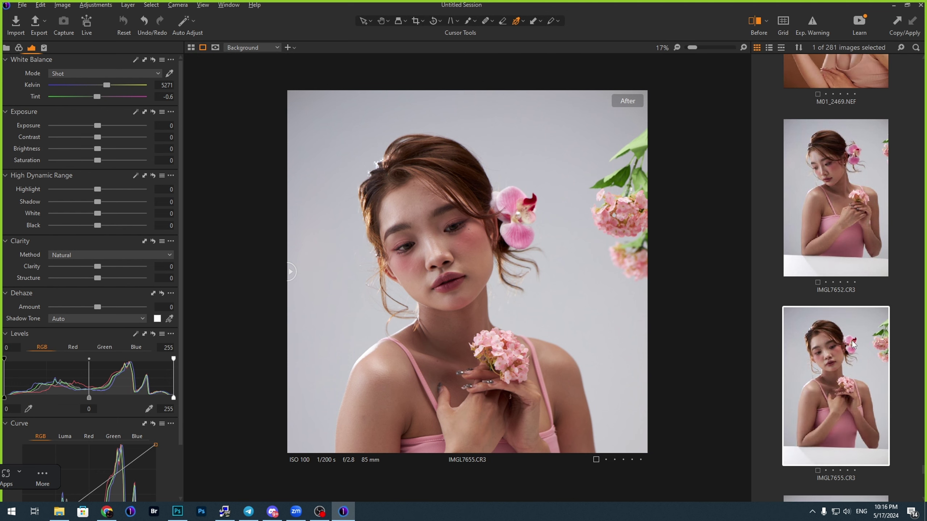
pyautogui.scroll(-1, 569, 317)
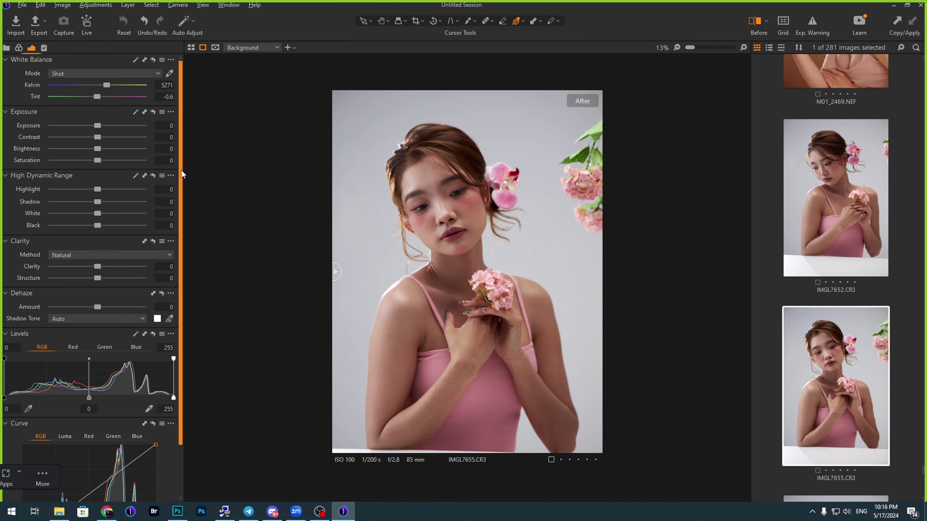
pyautogui.click(19, 48)
pyautogui.click(32, 48)
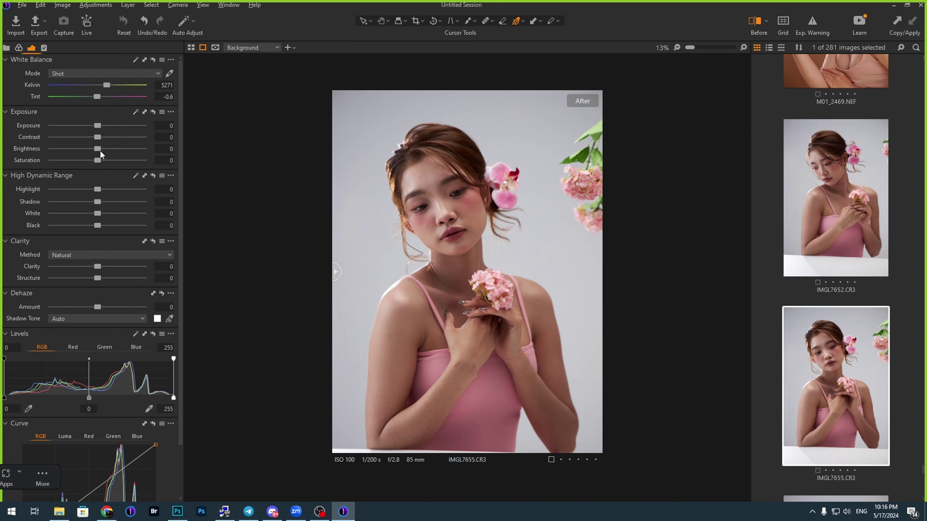
pyautogui.moveTo(100, 149); pyautogui.dragTo(115, 148)
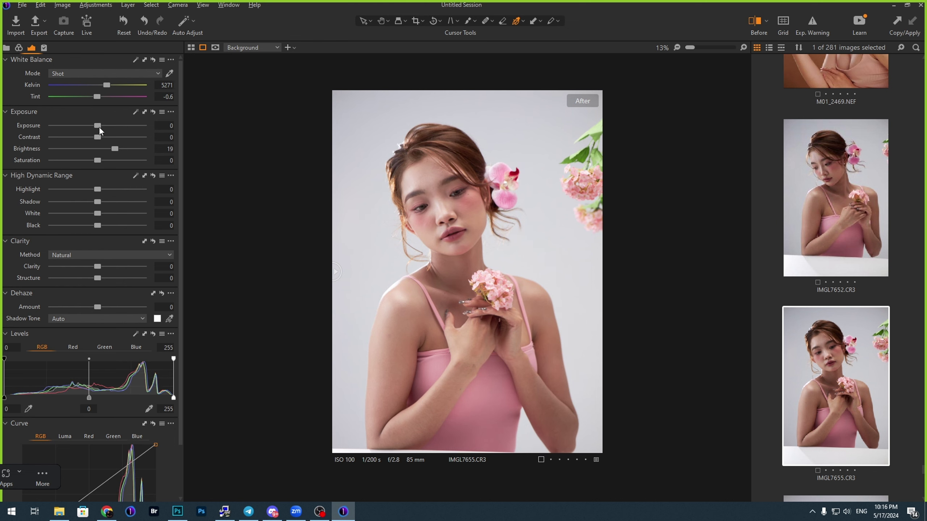
pyautogui.moveTo(97, 126)
pyautogui.mouseDown()
pyautogui.moveTo(122, 128)
pyautogui.moveTo(107, 124)
pyautogui.mouseUp()
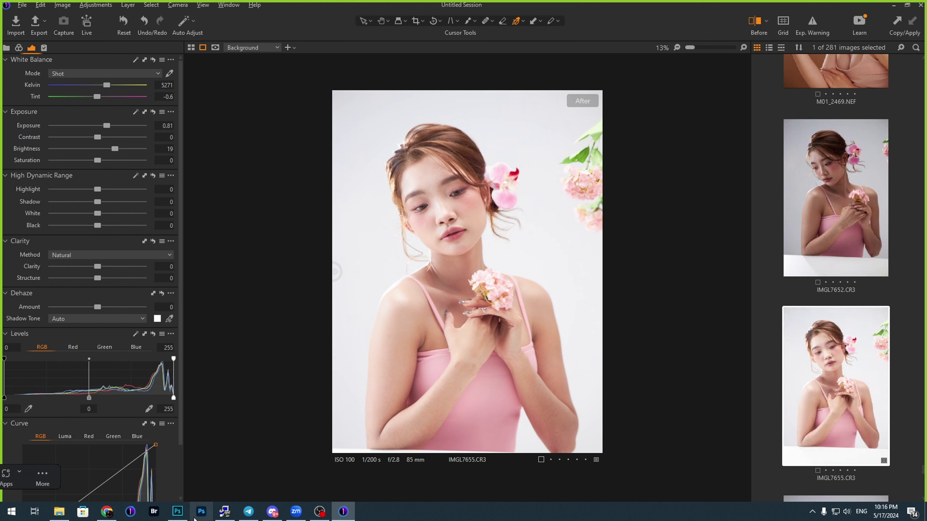
# Step: Switch to Photoshop, examine the face and tones of IMGL7655.jpg, and return to Capture One
pyautogui.click(177, 511)
pyautogui.click(549, 191)
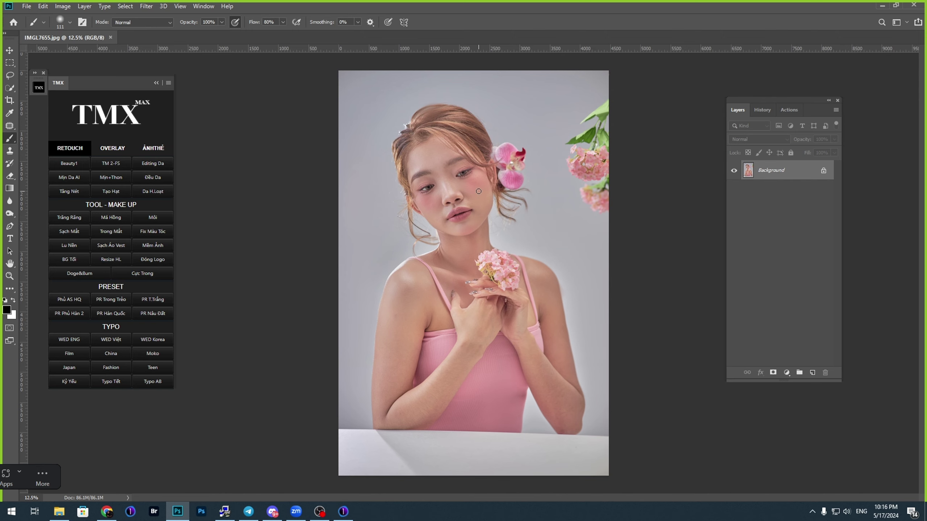
pyautogui.scroll(5, 478, 191)
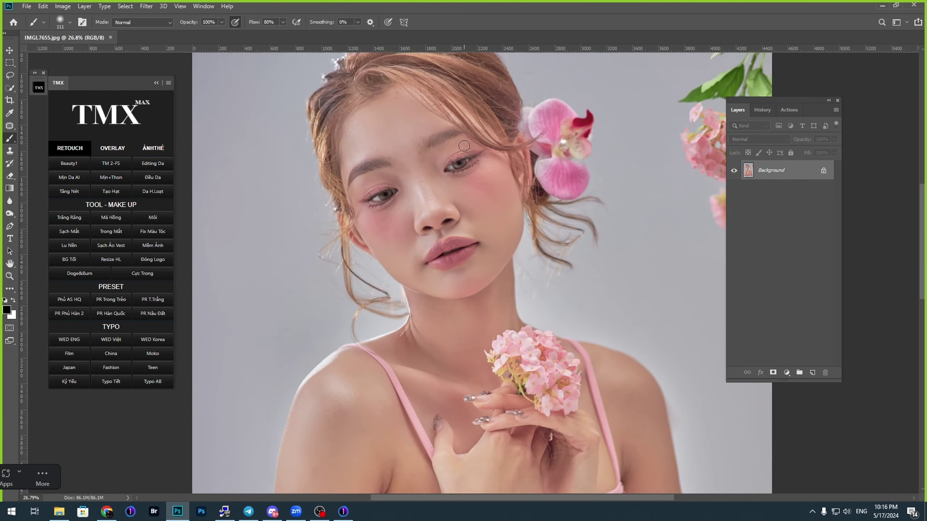
pyautogui.hotkey('ctrl', 'r')
pyautogui.scroll(-1, 495, 192)
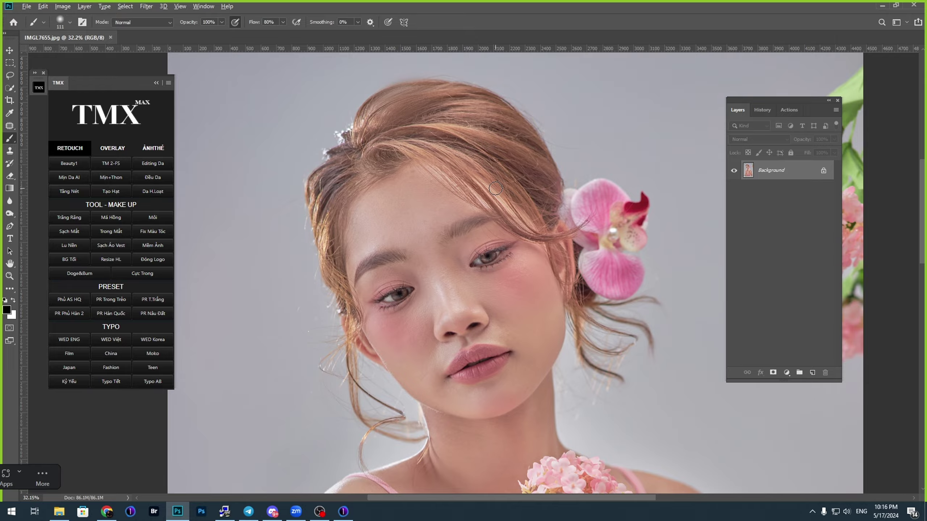
pyautogui.hotkey('alt', 'Tab')
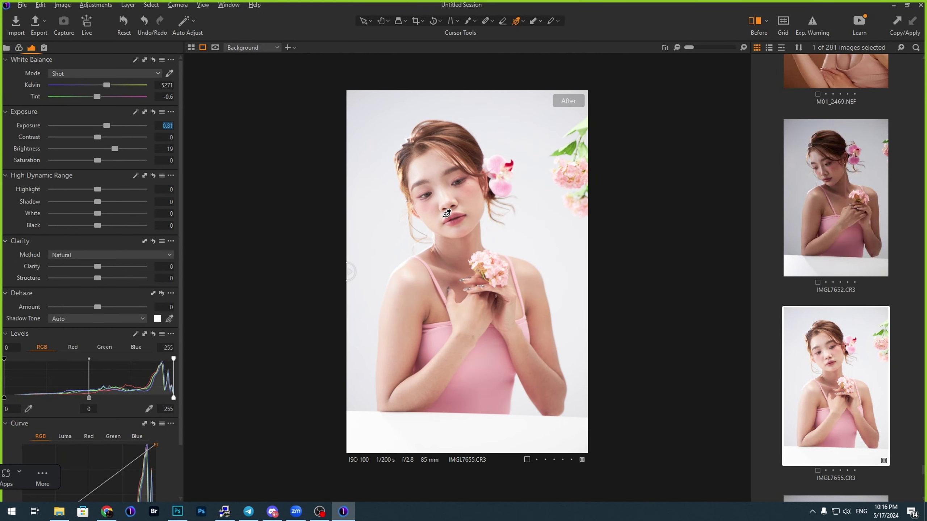
# Step: Reduce the Exposure of IMGL7655.CR3 to 0.31 and set its Contrast to -15
pyautogui.write('0.51')
pyautogui.press('Return')
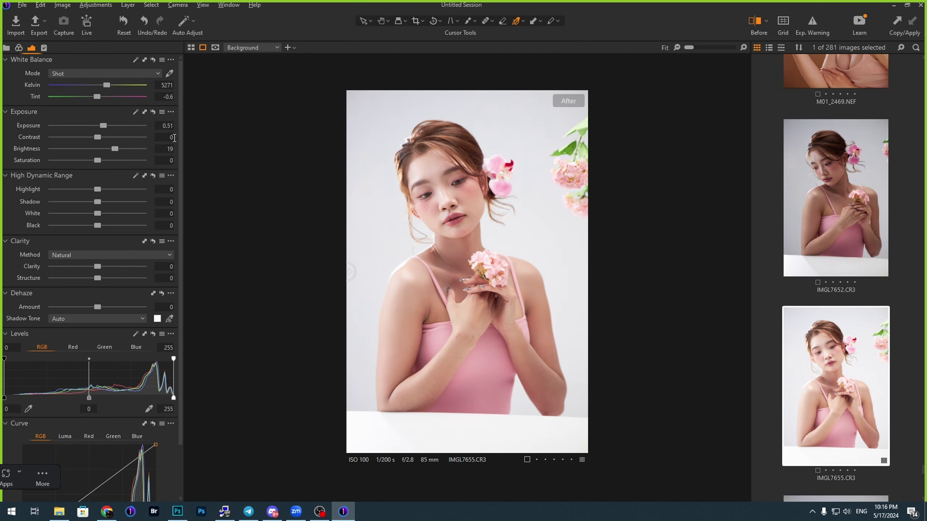
pyautogui.press('Down')
pyautogui.press('Down')
pyautogui.moveTo(97, 137); pyautogui.dragTo(84, 137)
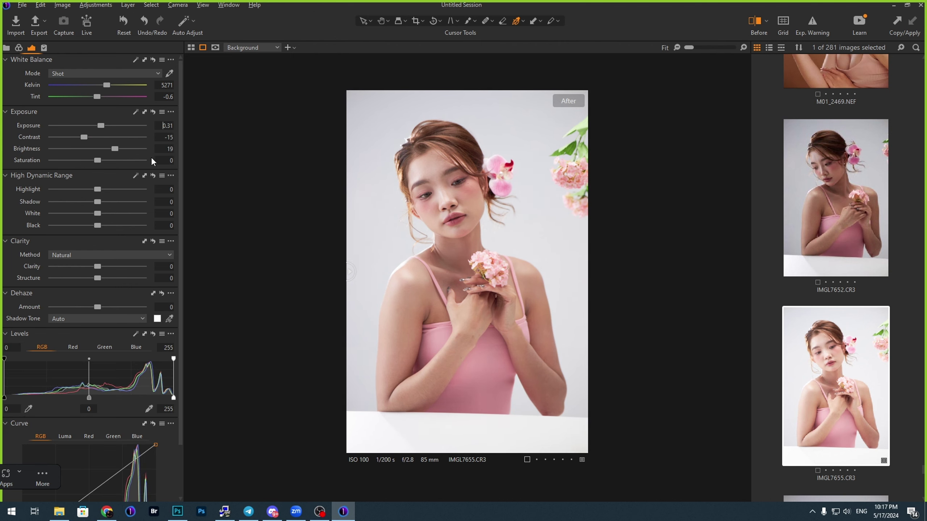
# Step: Lower the Highlight of IMGL7655.CR3 to -13 and its Shadow to -27, checking the face up close
pyautogui.click(166, 151)
pyautogui.press('Up')
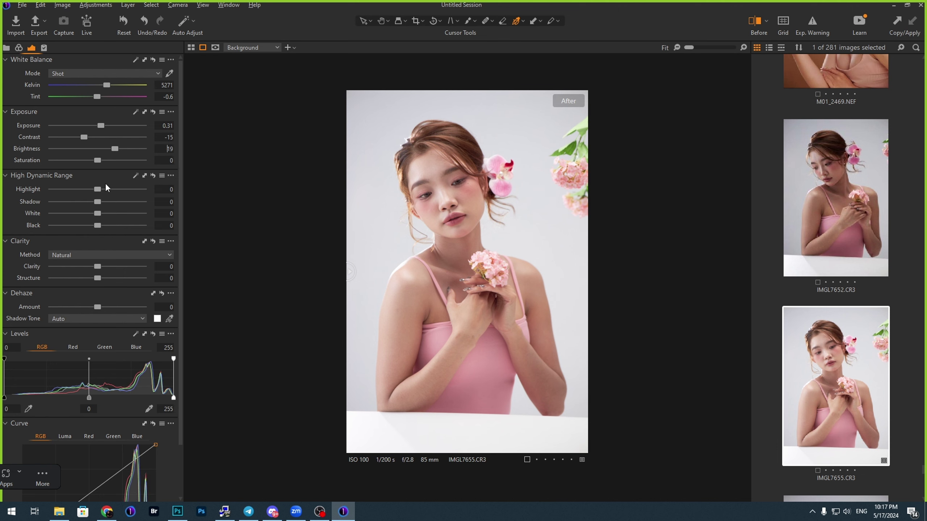
pyautogui.moveTo(95, 188)
pyautogui.mouseDown()
pyautogui.moveTo(65, 185)
pyautogui.moveTo(89, 190)
pyautogui.mouseUp()
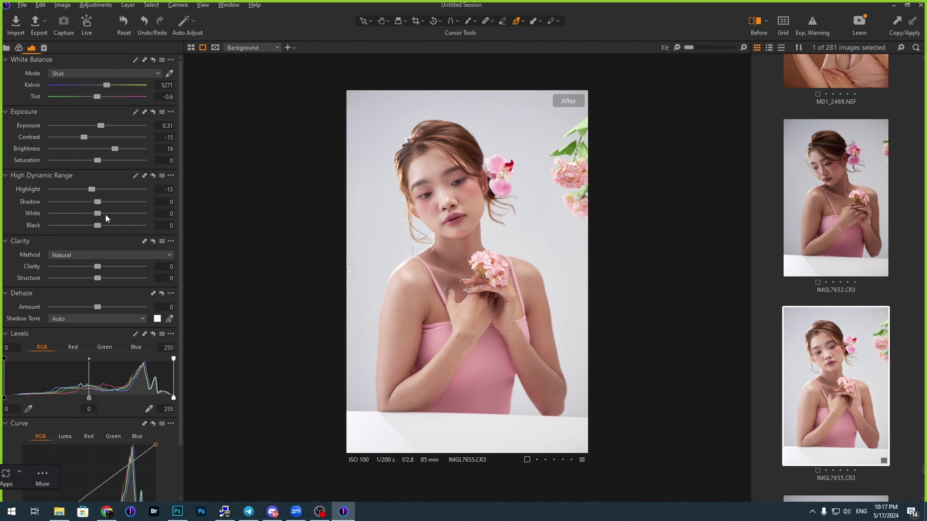
pyautogui.moveTo(97, 203); pyautogui.dragTo(80, 204)
pyautogui.scroll(4, 451, 132)
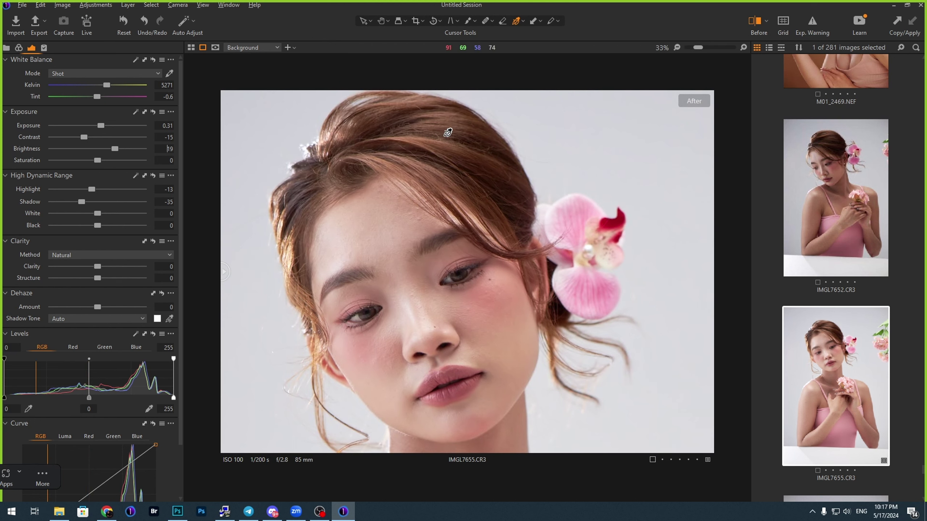
pyautogui.moveTo(85, 202); pyautogui.dragTo(86, 202)
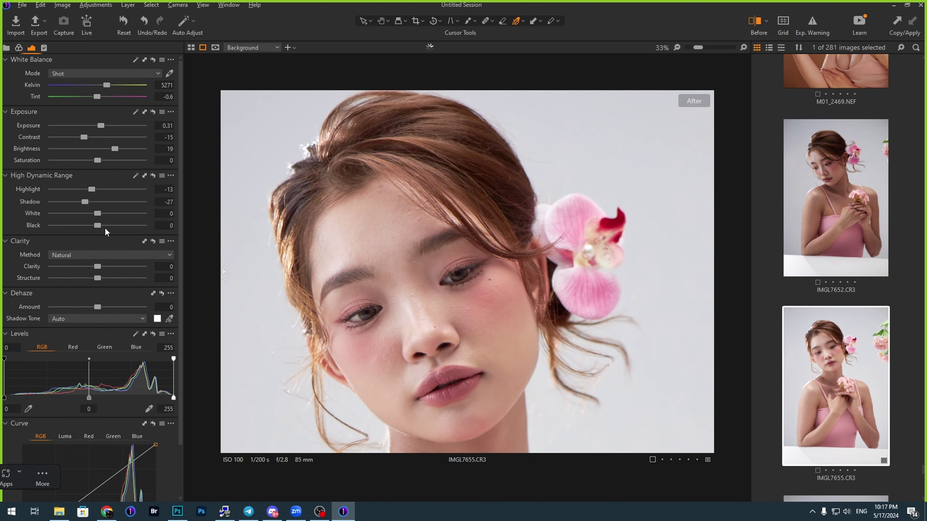
# Step: Raise the Black value of IMGL7655.CR3 to 4 and check the whole portrait
pyautogui.click(169, 230)
pyautogui.press('Up')
pyautogui.press('Up')
pyautogui.press('Up')
pyautogui.scroll(-4, 370, 223)
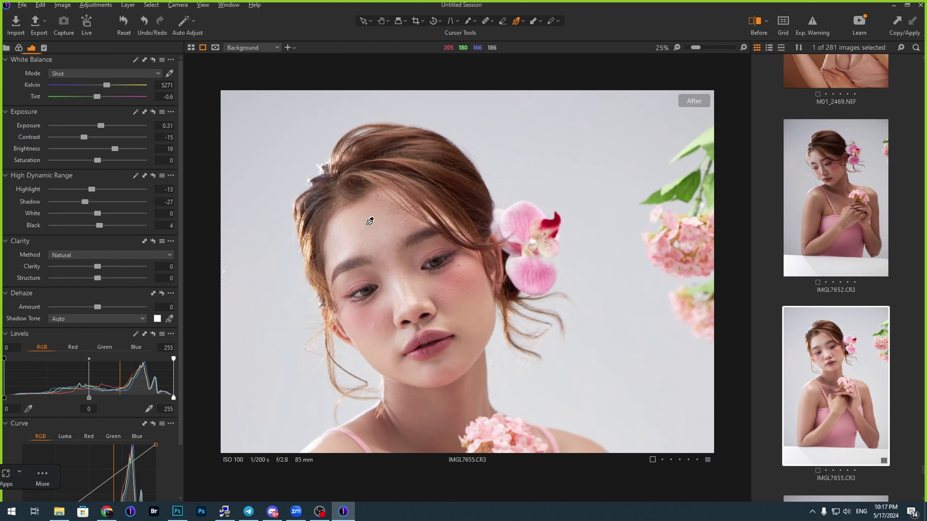
pyautogui.scroll(-1, 392, 222)
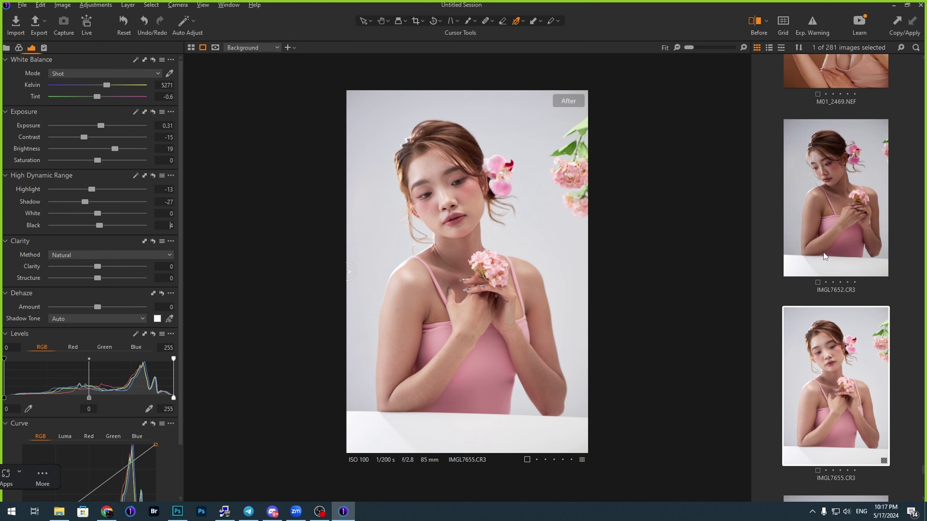
# Step: Look at the raw portraits M01_2456.NEF and M01_2399.NEF, examining the face of M01_2399.NEF up close
pyautogui.scroll(5, 830, 258)
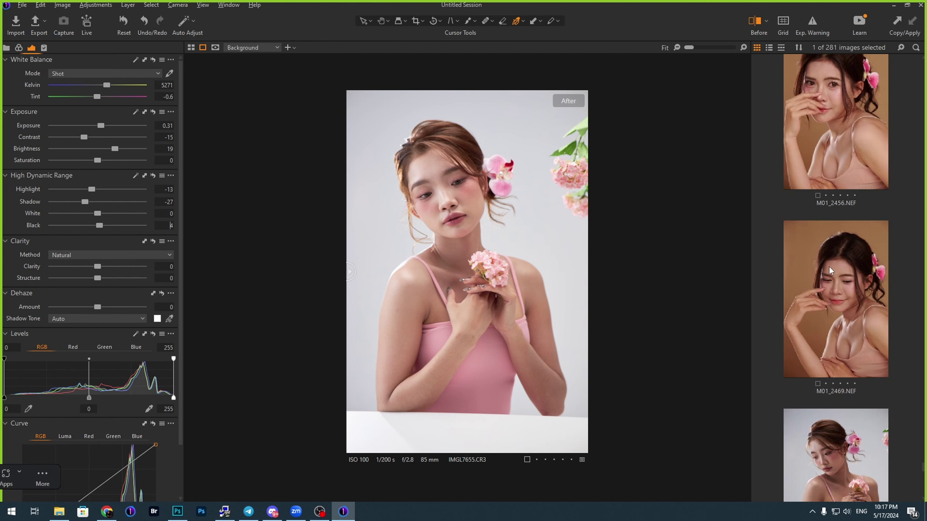
pyautogui.click(830, 145)
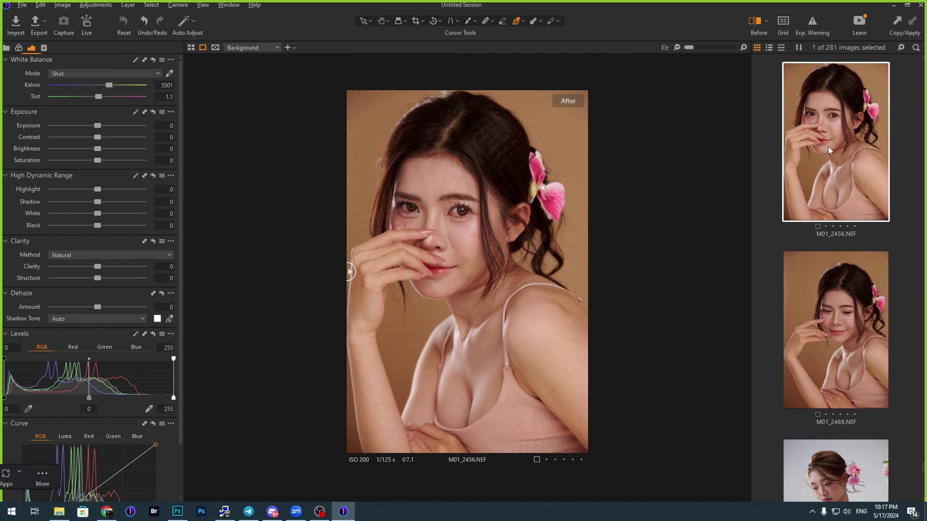
pyautogui.scroll(6, 829, 183)
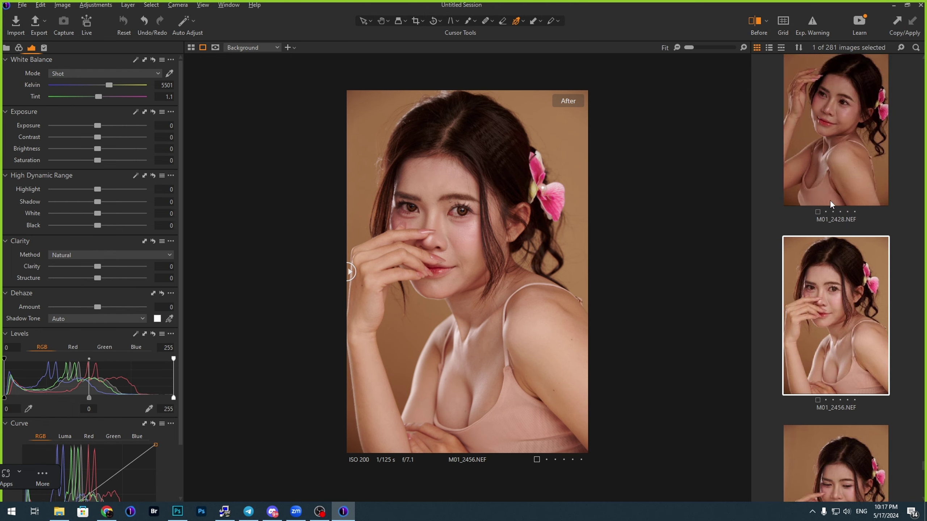
pyautogui.click(831, 206)
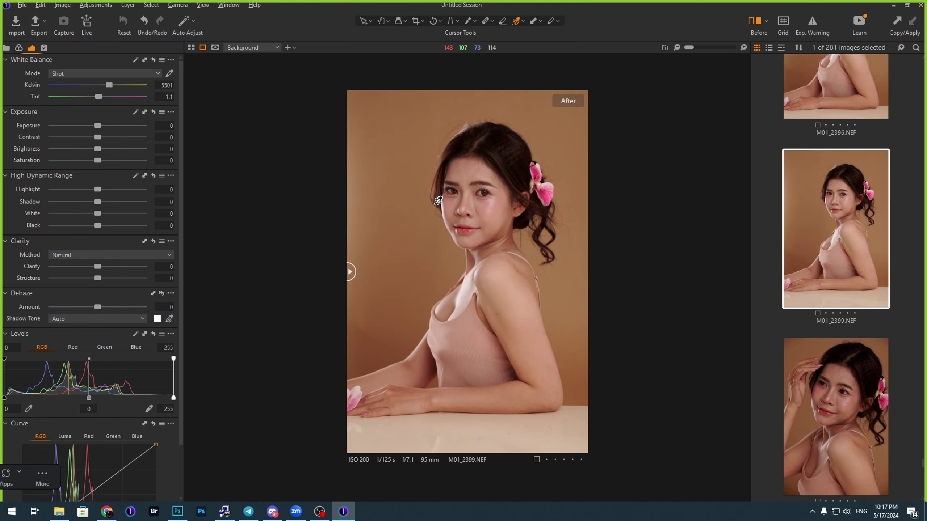
pyautogui.scroll(2, 508, 197)
pyautogui.scroll(2, 508, 197)
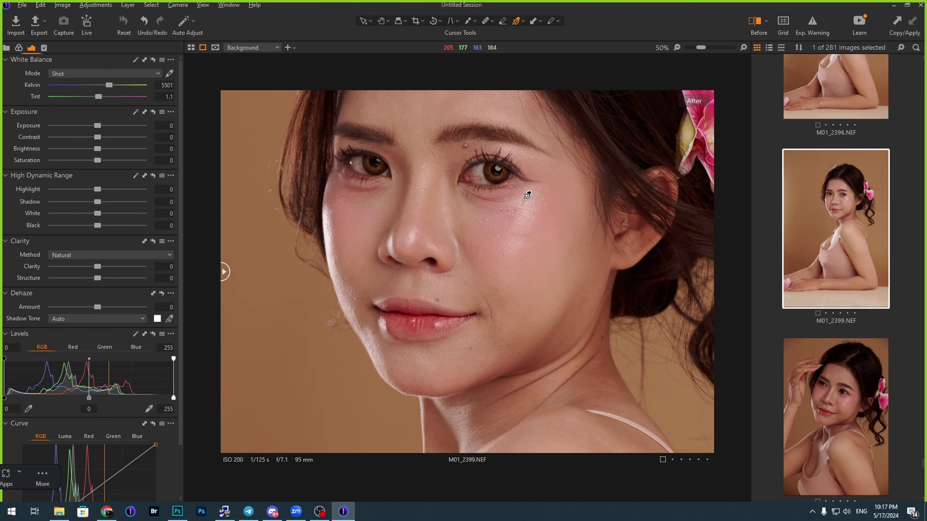
pyautogui.scroll(-4, 529, 197)
pyautogui.scroll(3, 833, 176)
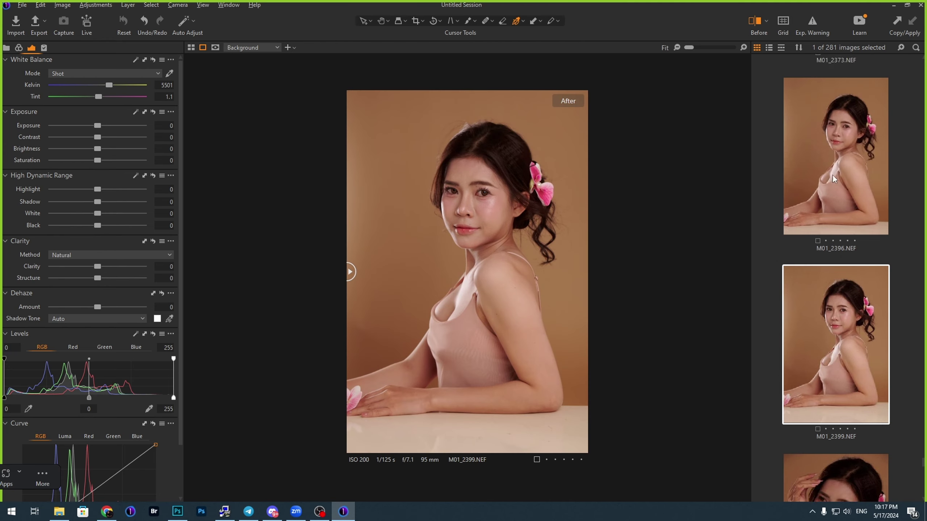
# Step: View the raw portraits M01_2396.NEF and M01_2329.NEF, and return to IMGL7655.CR3
pyautogui.click(828, 221)
pyautogui.scroll(5, 828, 222)
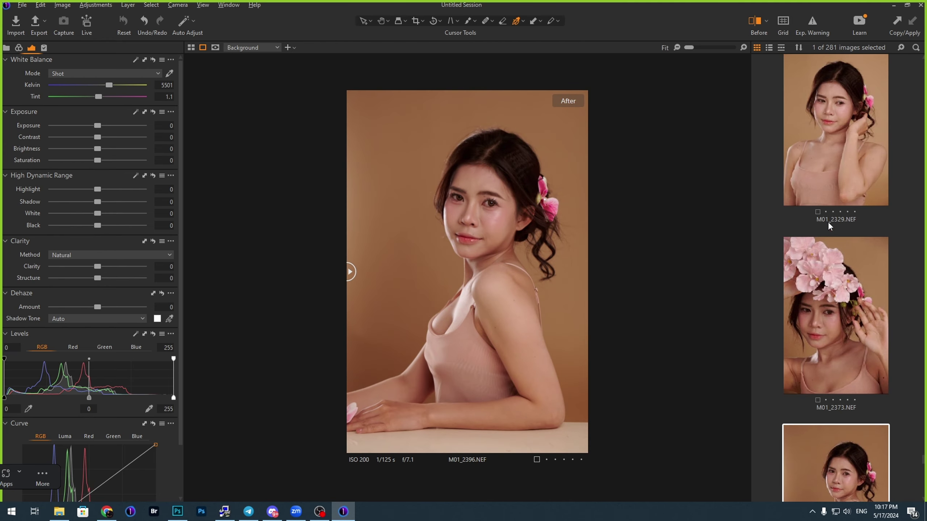
pyautogui.click(835, 187)
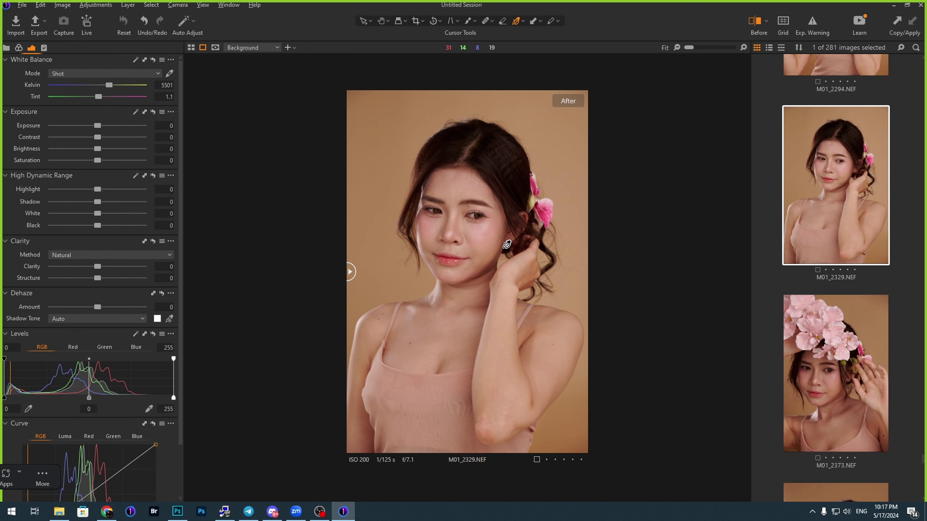
pyautogui.scroll(-7, 842, 321)
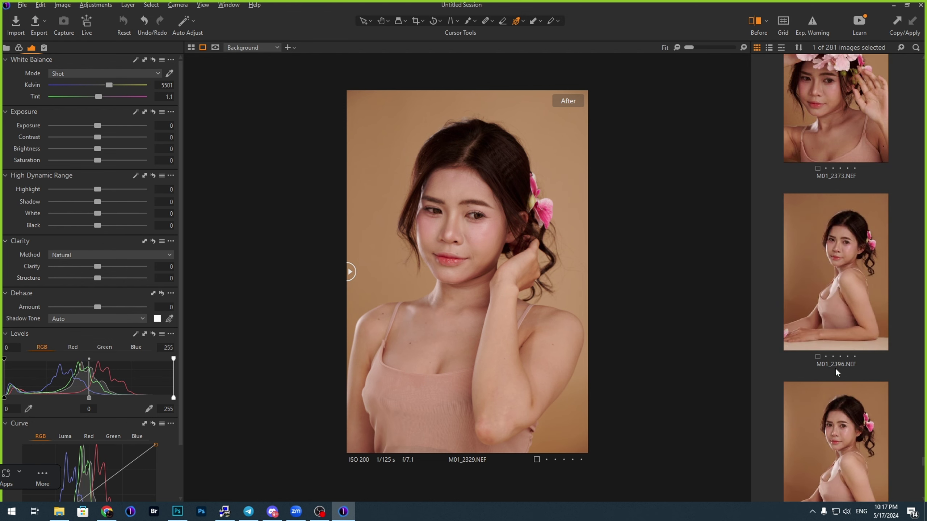
pyautogui.scroll(-10, 837, 387)
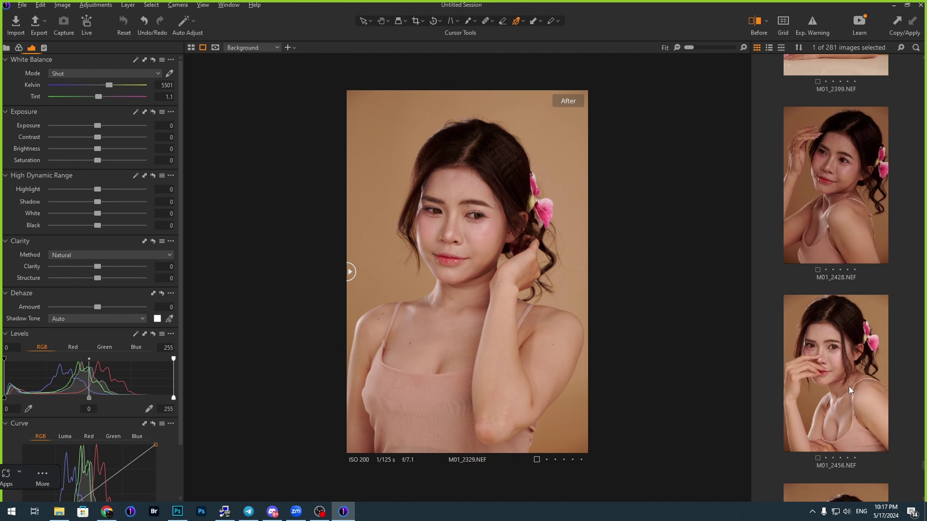
pyautogui.scroll(-3, 853, 387)
pyautogui.click(853, 385)
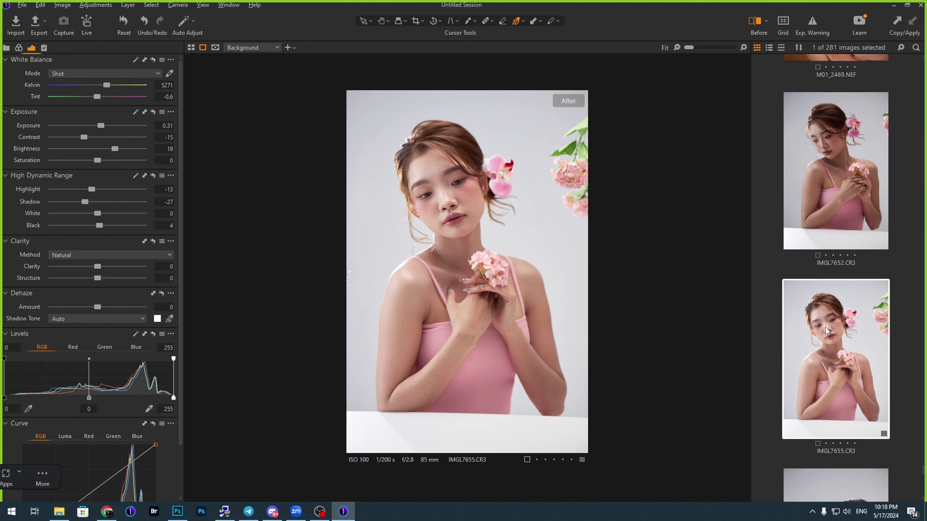
# Step: Find the raw portrait M01_2399.NEF among the thumbnails and display it
pyautogui.scroll(9, 861, 229)
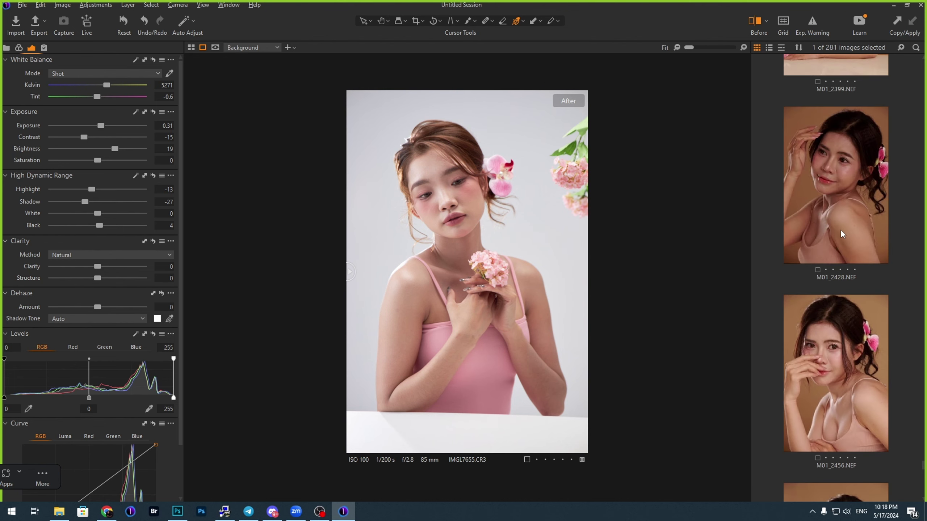
pyautogui.scroll(2, 840, 228)
pyautogui.click(836, 170)
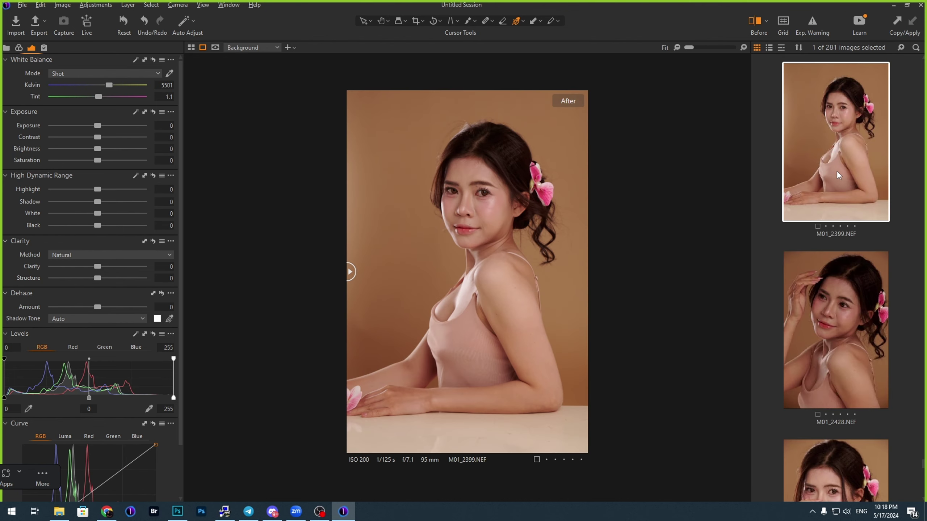
# Step: Switch to File Explorer and open a new maximized window on the ANH KHACH (H:) drive
pyautogui.click(59, 512)
pyautogui.click(254, 328)
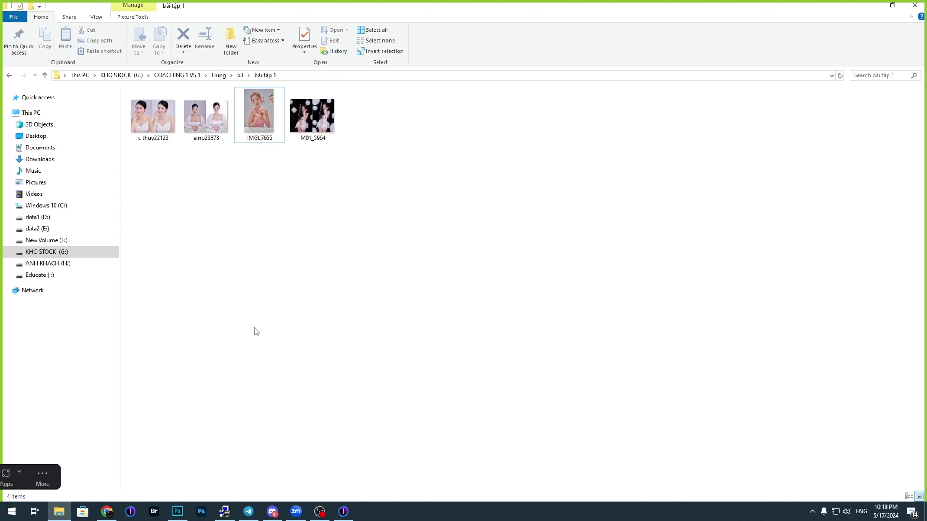
pyautogui.press('super+e')
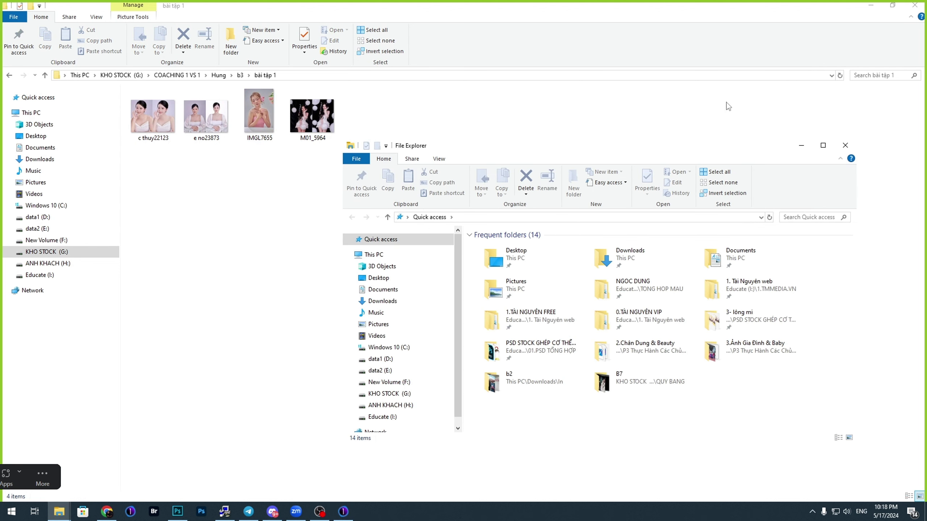
pyautogui.click(823, 145)
pyautogui.click(55, 265)
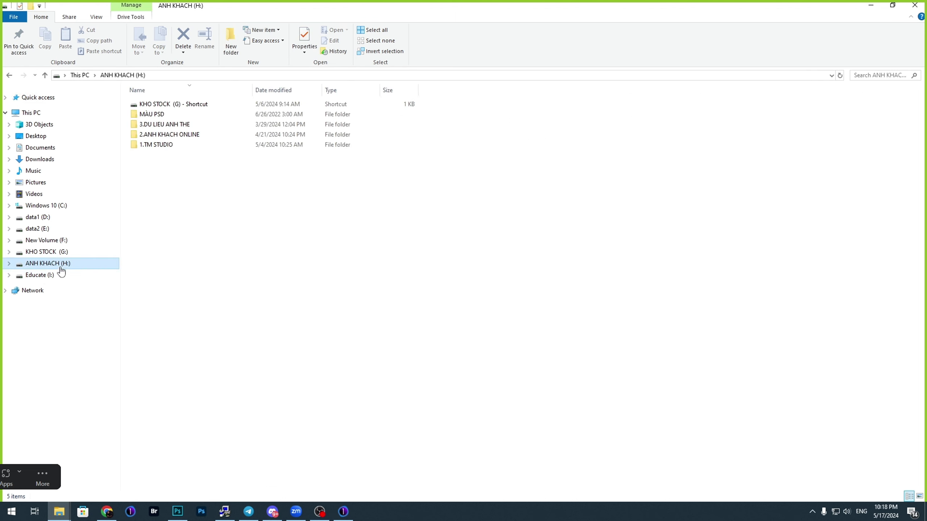
# Step: Look into the 2024 folder of 1.TM STUDIO, and open the 2024 folder inside DỮ LIỆU QC instead
pyautogui.click(173, 146)
pyautogui.doubleClick(173, 146)
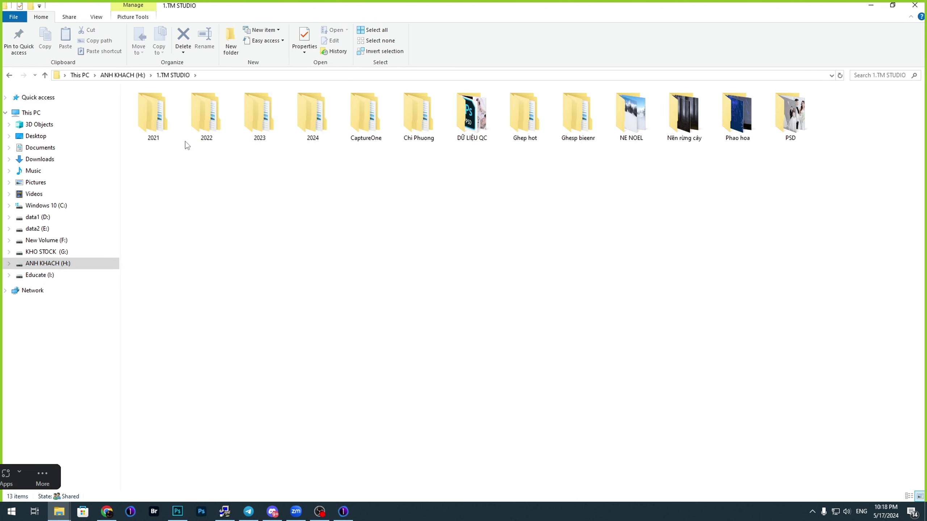
pyautogui.doubleClick(324, 124)
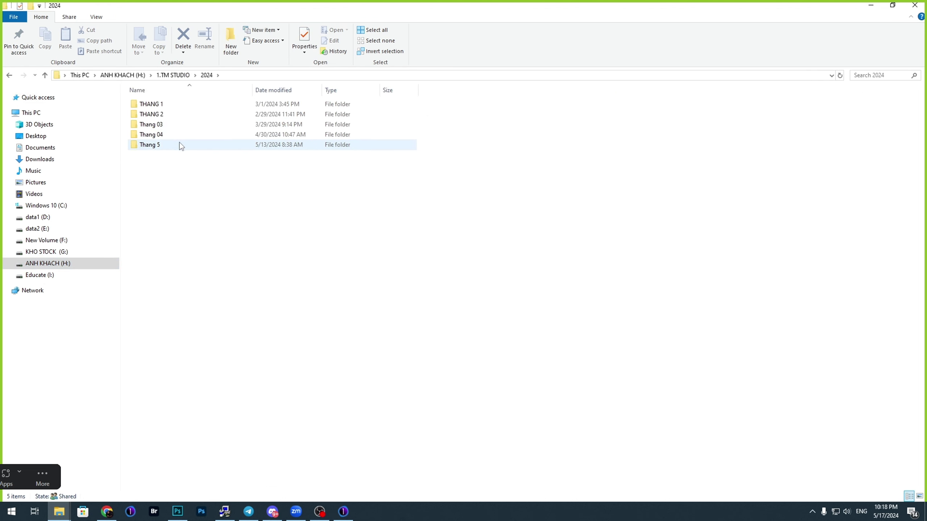
pyautogui.press('BackSpace')
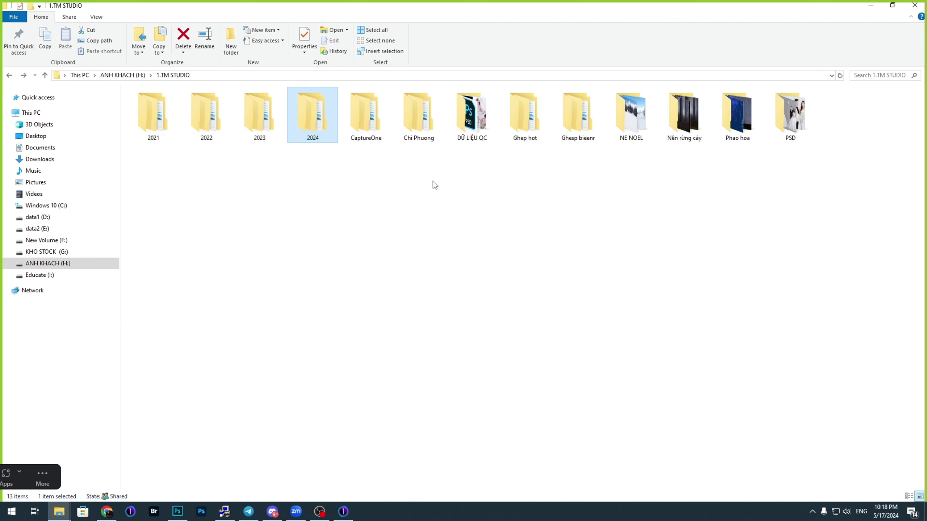
pyautogui.doubleClick(470, 115)
pyautogui.doubleClick(297, 121)
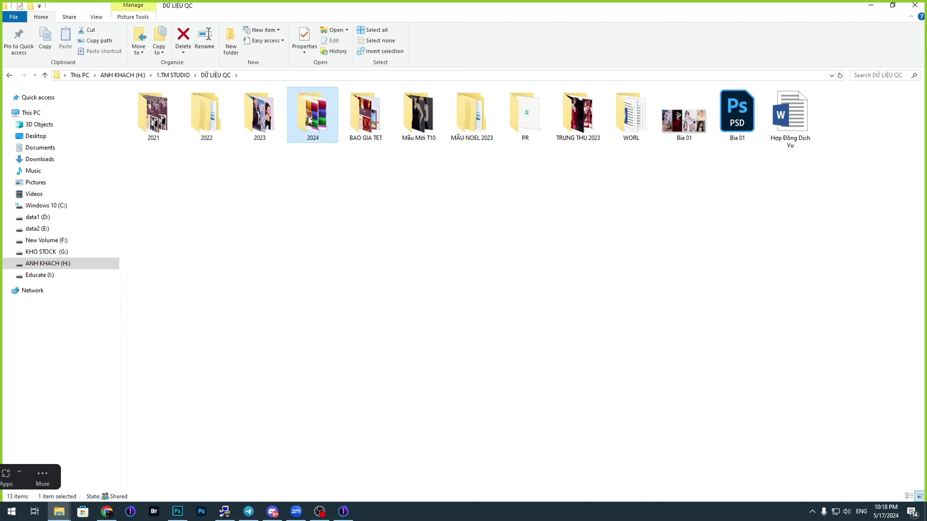
# Step: Check the edited photos in subfolders 3 and 2, and open subfolder 1
pyautogui.doubleClick(255, 127)
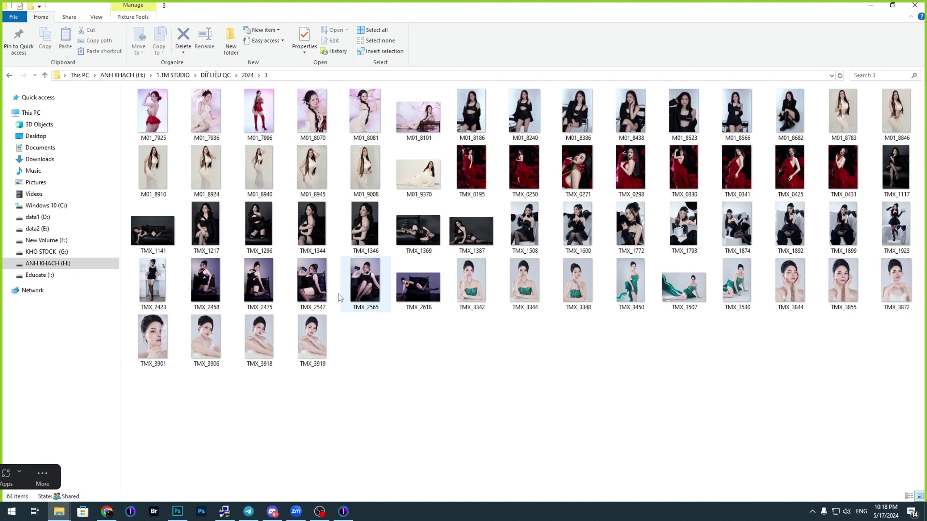
pyautogui.press('BackSpace')
pyautogui.doubleClick(212, 121)
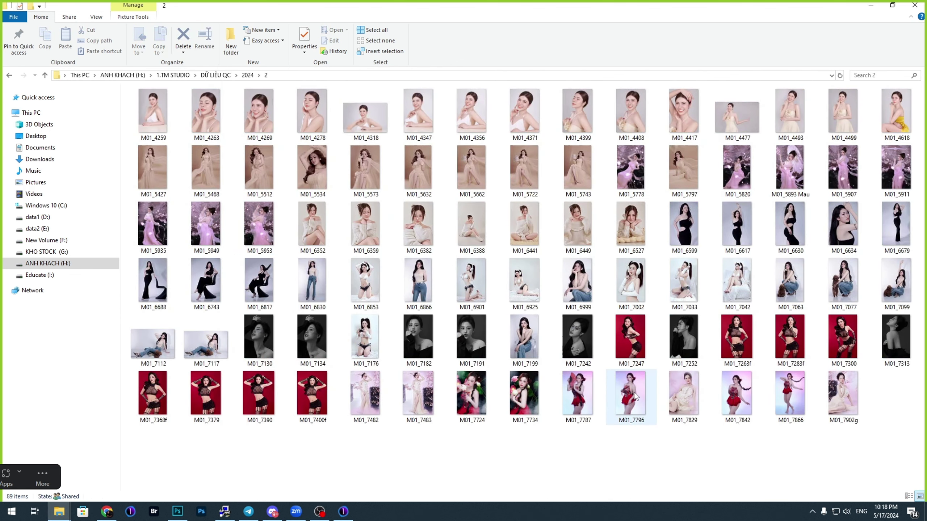
pyautogui.press('BackSpace')
pyautogui.doubleClick(153, 125)
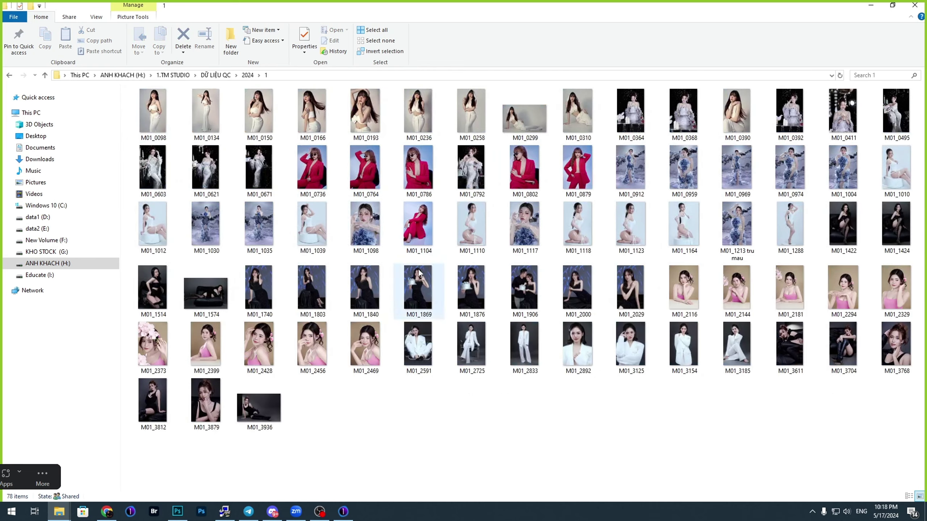
# Step: Preview the edited portraits from M01_2399 through M01_2469 in Windows Photo Viewer, and preview M01_2116
pyautogui.click(207, 350)
pyautogui.rightClick(207, 350)
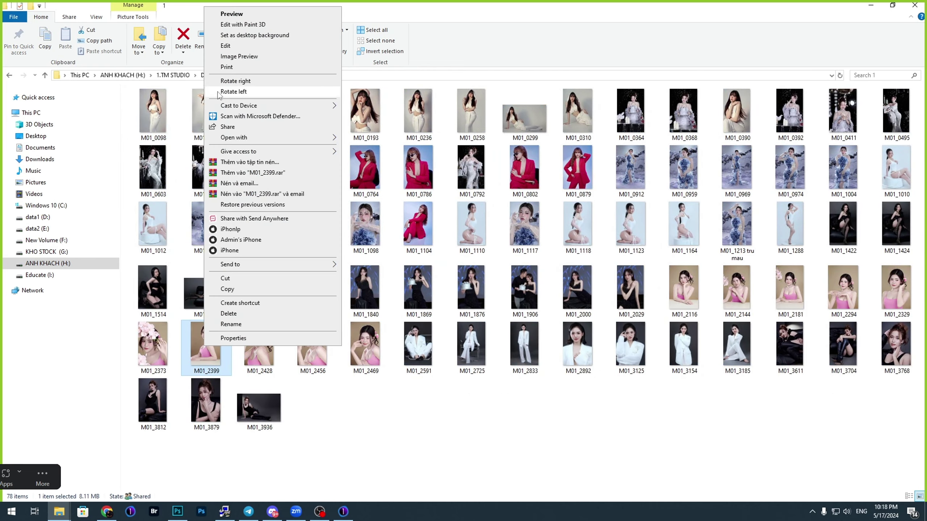
pyautogui.click(237, 14)
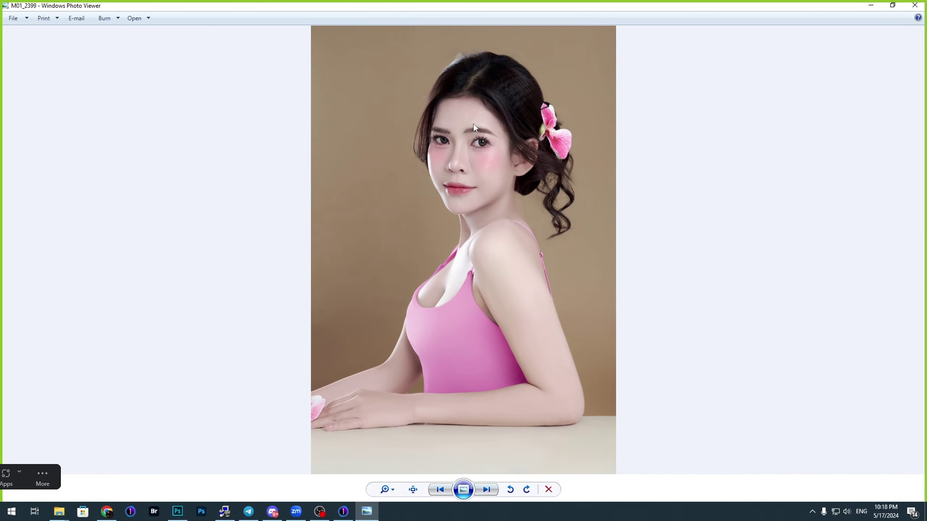
pyautogui.press('Right')
pyautogui.press('Right')
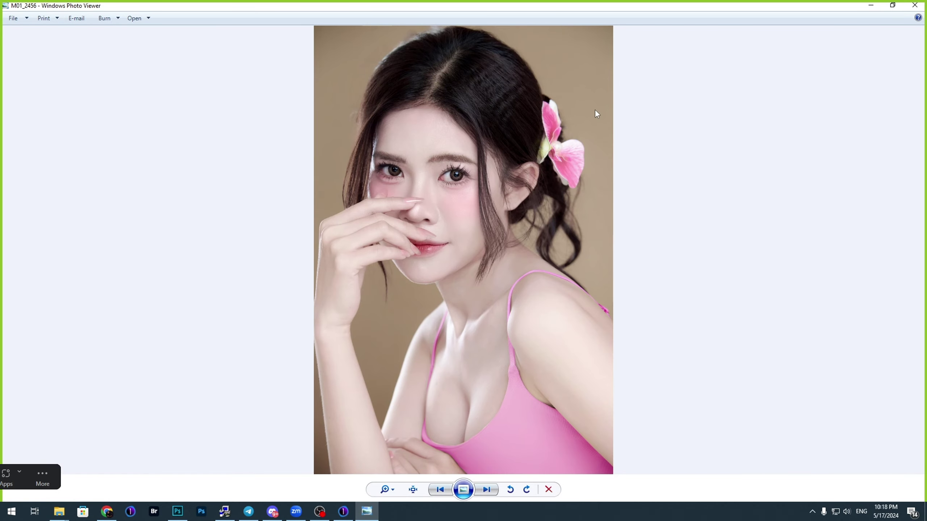
pyautogui.press('Right')
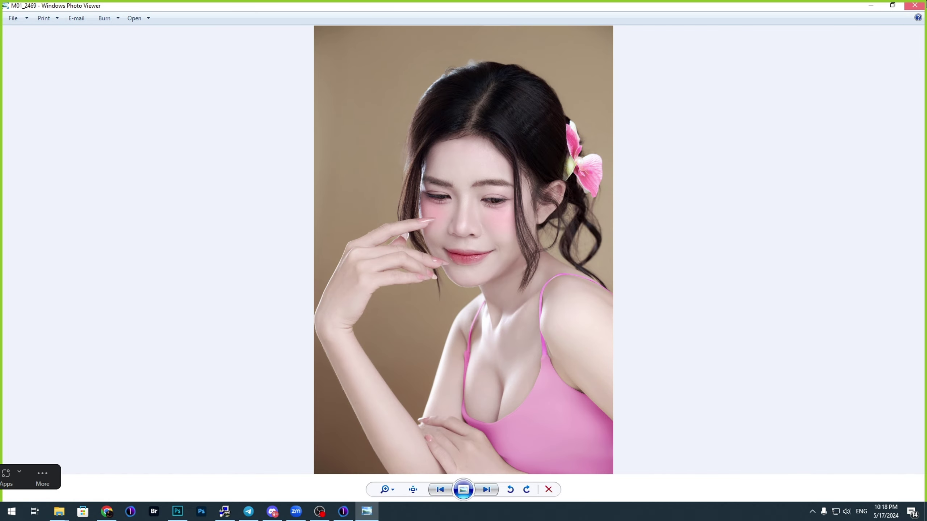
pyautogui.click(915, 5)
pyautogui.rightClick(671, 288)
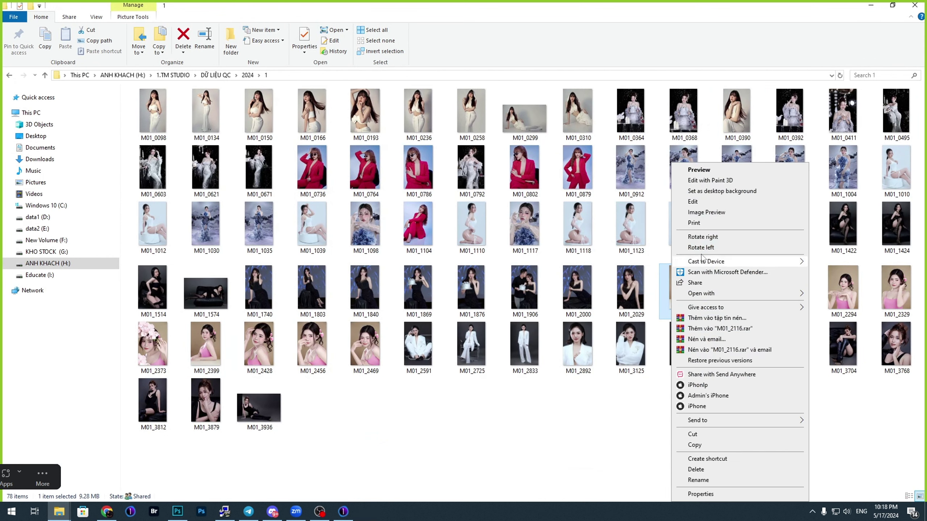
pyautogui.click(705, 169)
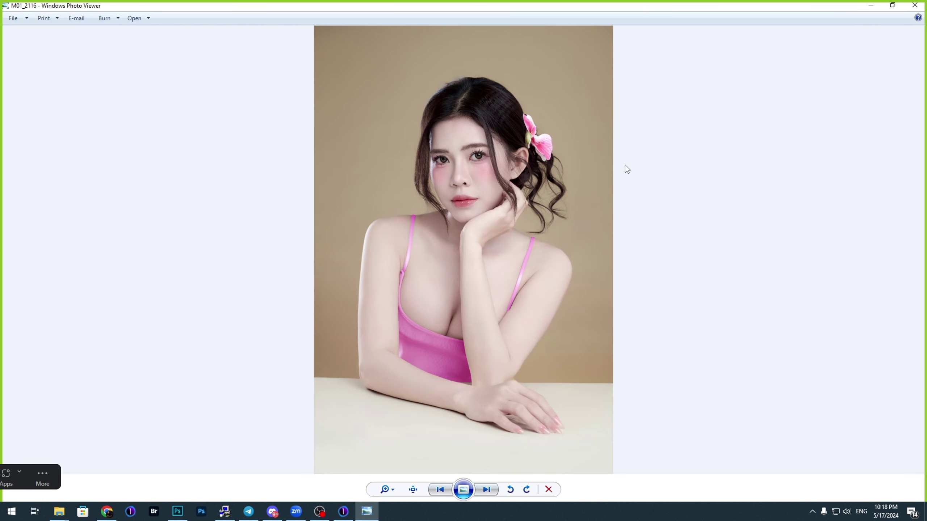
# Step: Preview the edited portrait M01_2144 and examine the face and skin tones up close
pyautogui.press('Right')
pyautogui.scroll(2, 556, 153)
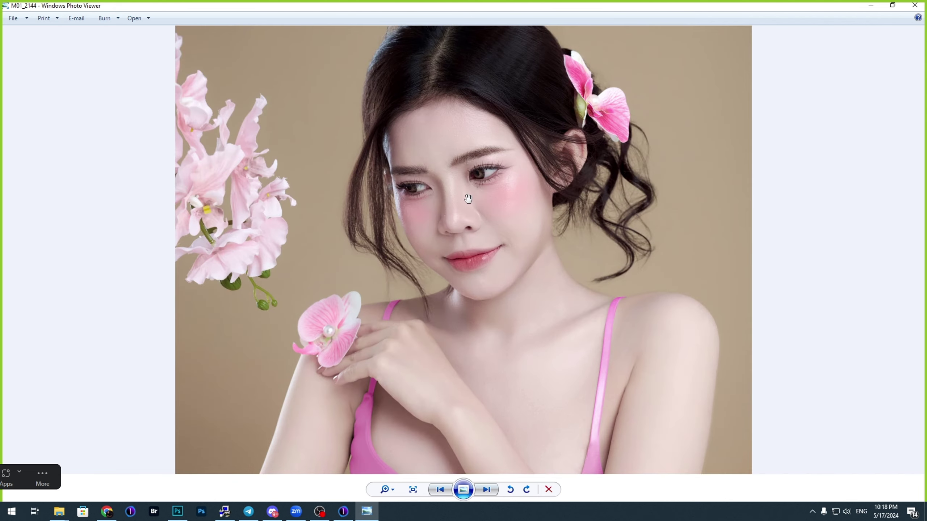
pyautogui.scroll(-2, 510, 244)
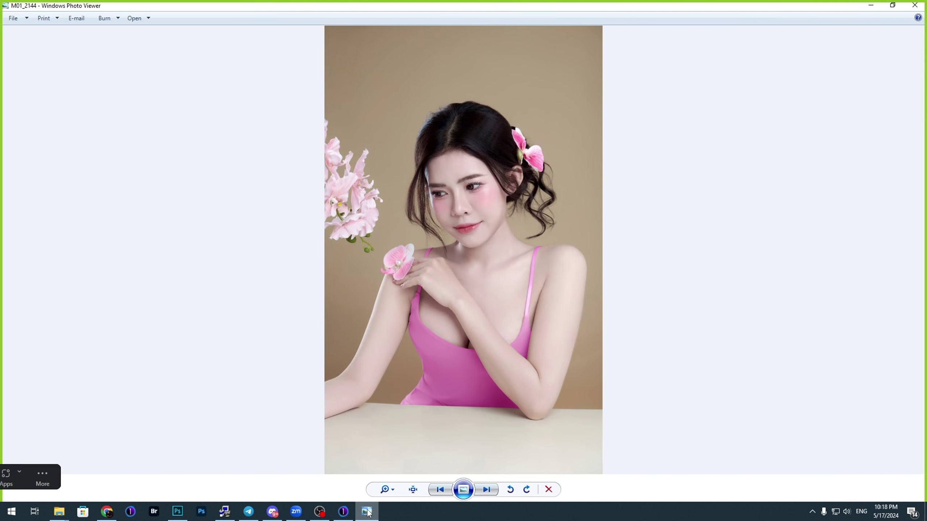
# Step: Switch to Capture One and select the raw portrait IMGL7655.CR3
pyautogui.click(178, 511)
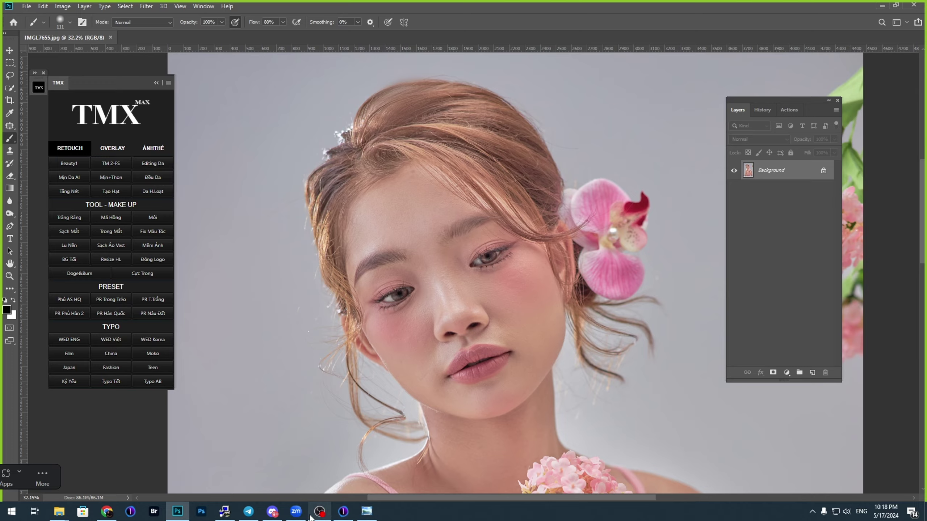
pyautogui.click(340, 514)
pyautogui.scroll(-3, 845, 342)
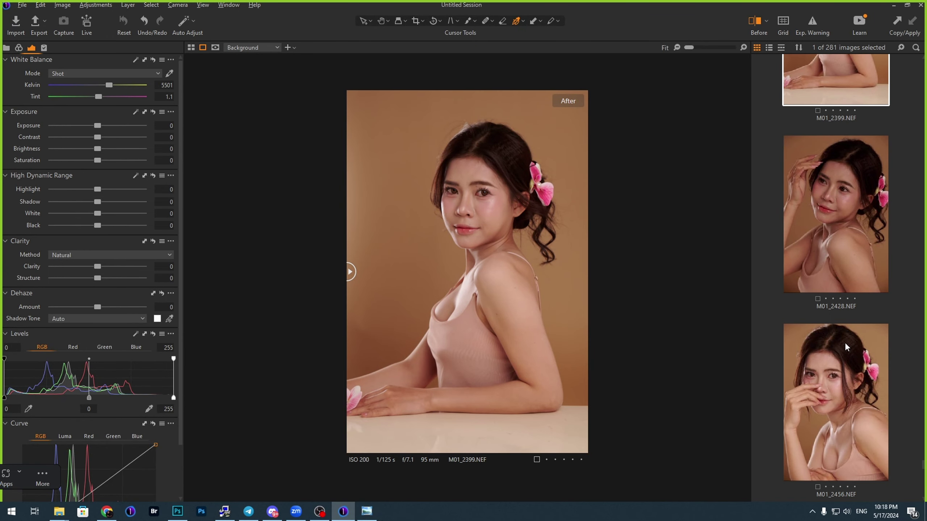
pyautogui.scroll(-10, 850, 380)
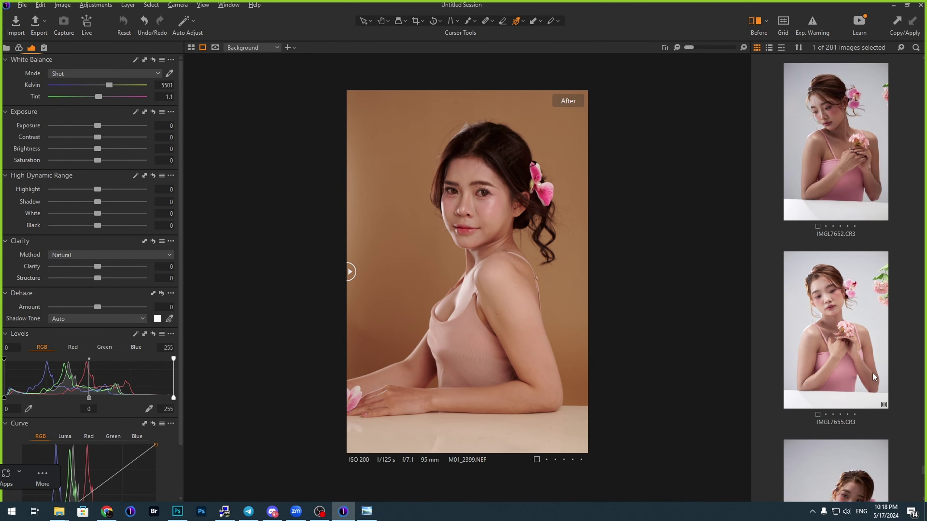
pyautogui.click(850, 341)
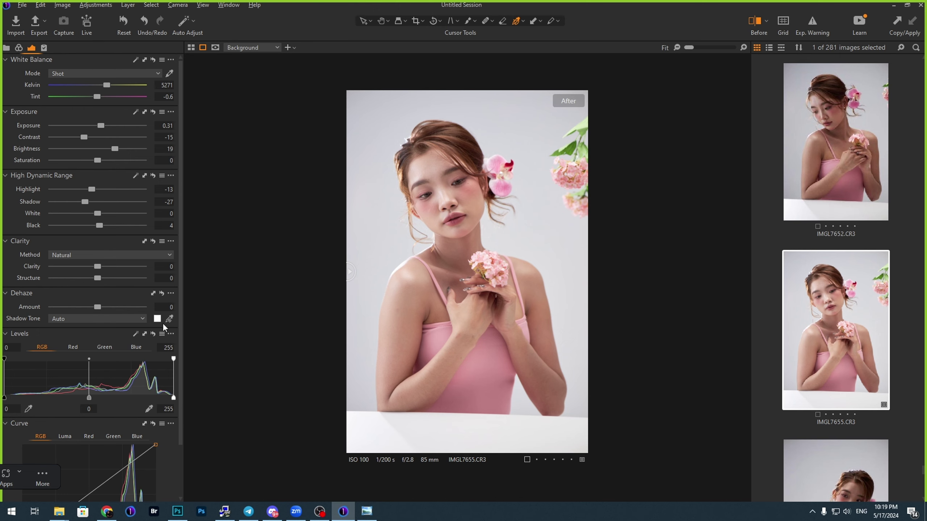
# Step: Set the portrait's Exposure to 0.41 and Brightness to 18, checking the face up close
pyautogui.click(161, 126)
pyautogui.press('Up')
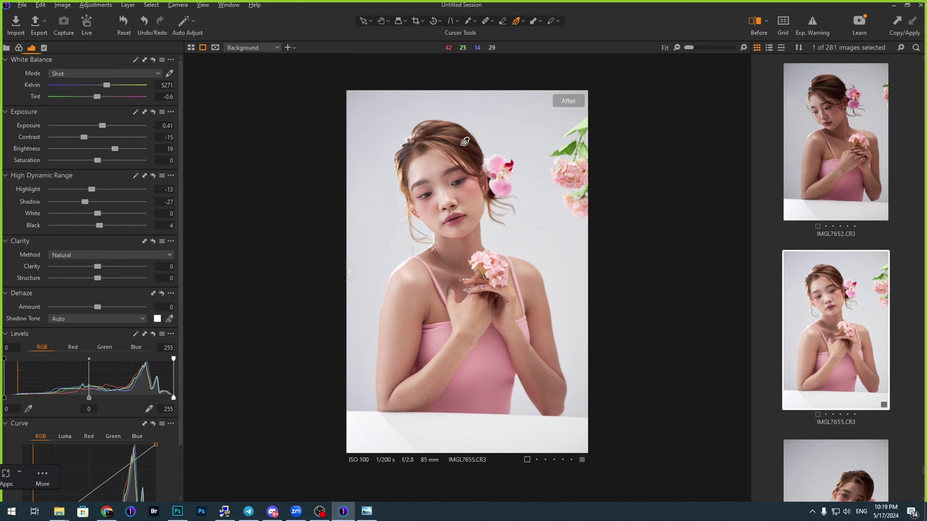
pyautogui.scroll(4, 467, 145)
pyautogui.scroll(-2, 458, 161)
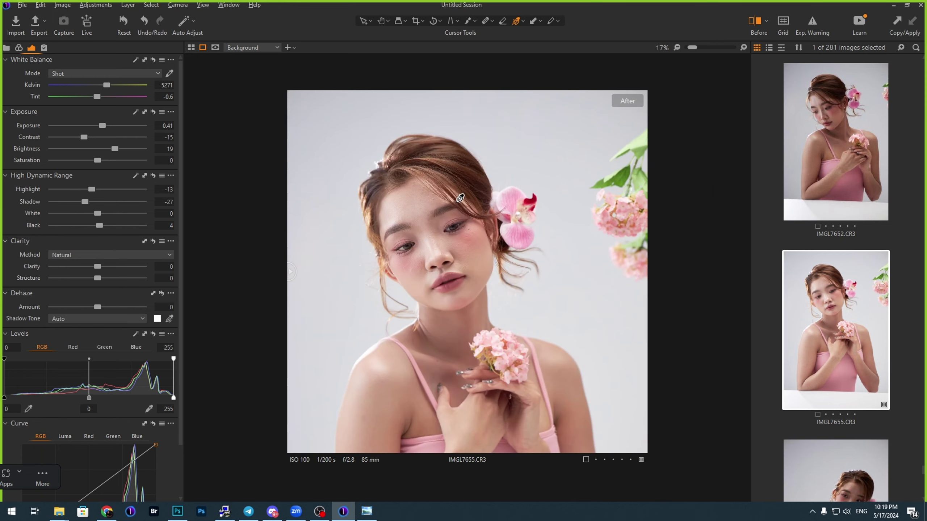
pyautogui.scroll(2, 467, 242)
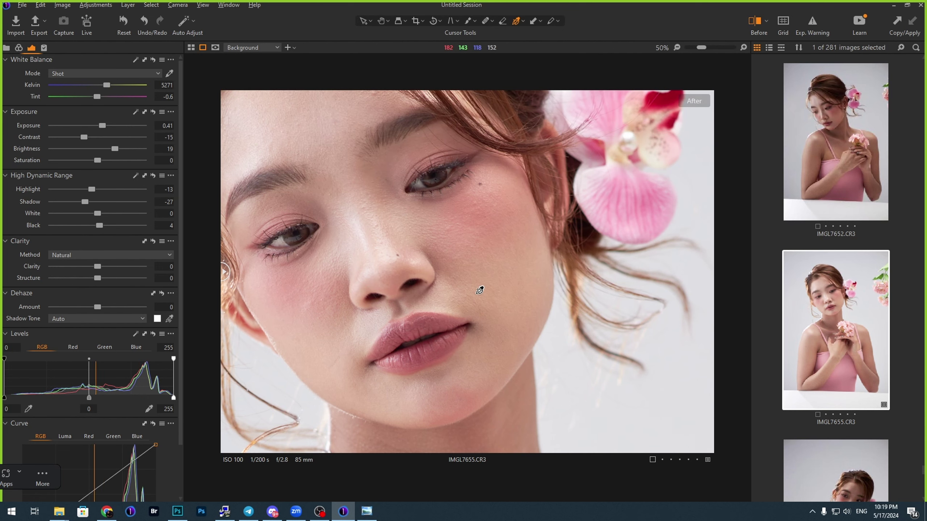
pyautogui.scroll(-2, 474, 290)
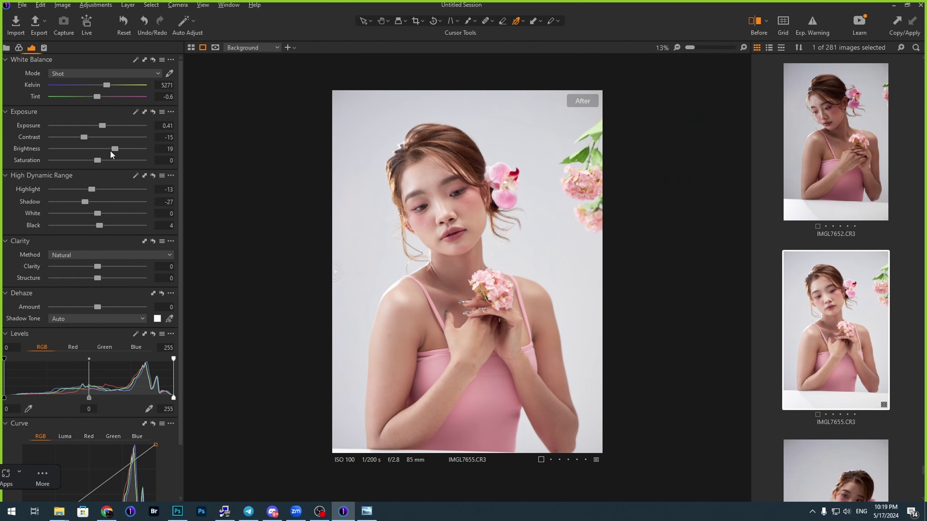
pyautogui.scroll(-1, 164, 149)
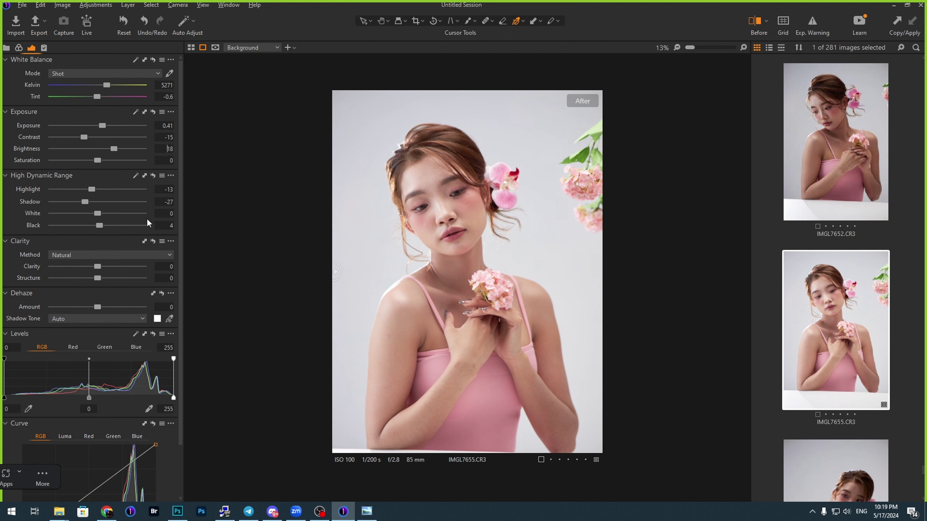
# Step: Try High Dynamic Range values of Highlight -48, Shadow 47 and Black 36 on the portrait
pyautogui.moveTo(85, 202); pyautogui.dragTo(117, 225)
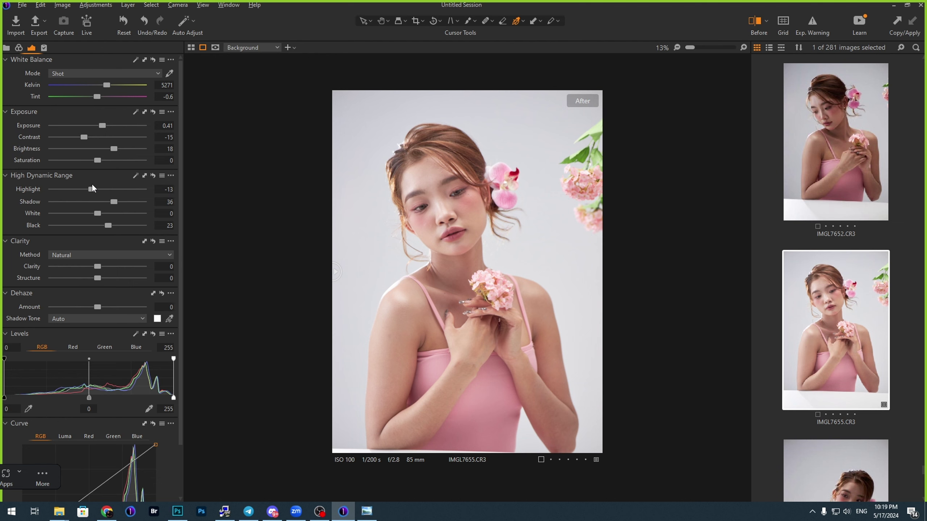
pyautogui.moveTo(92, 189); pyautogui.dragTo(78, 189)
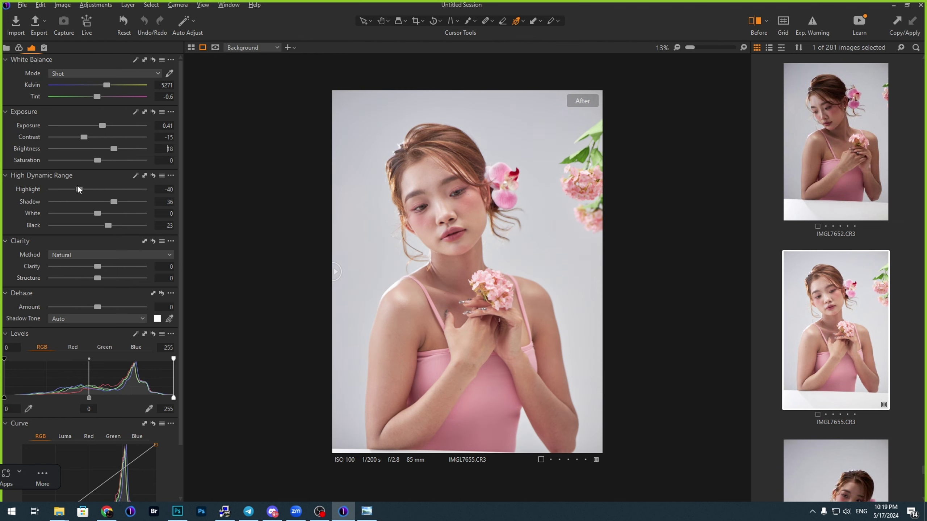
pyautogui.click(125, 202)
pyautogui.moveTo(108, 225); pyautogui.dragTo(117, 225)
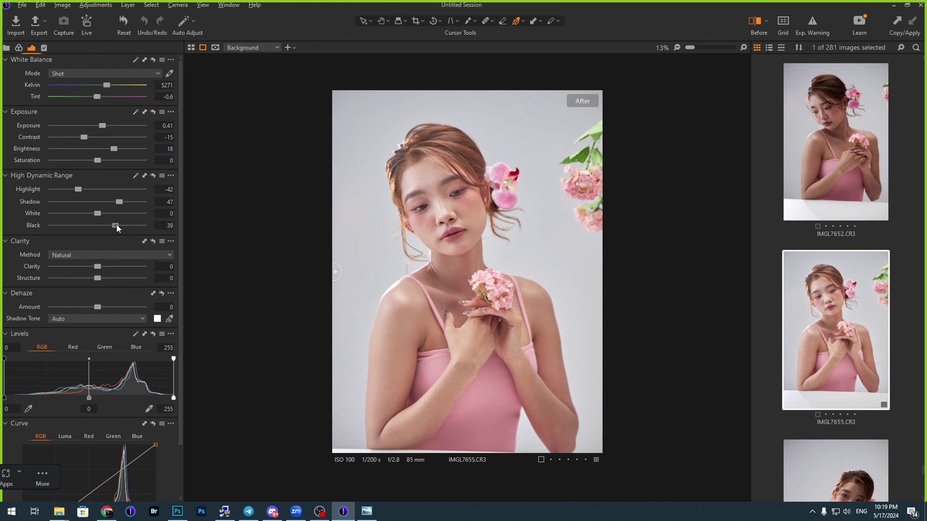
pyautogui.moveTo(78, 189); pyautogui.dragTo(75, 189)
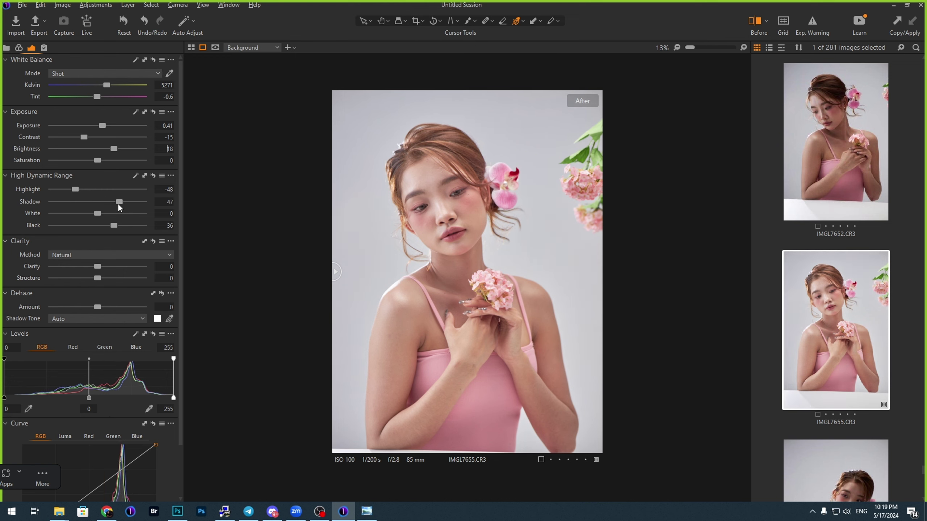
pyautogui.scroll(-1, 484, 247)
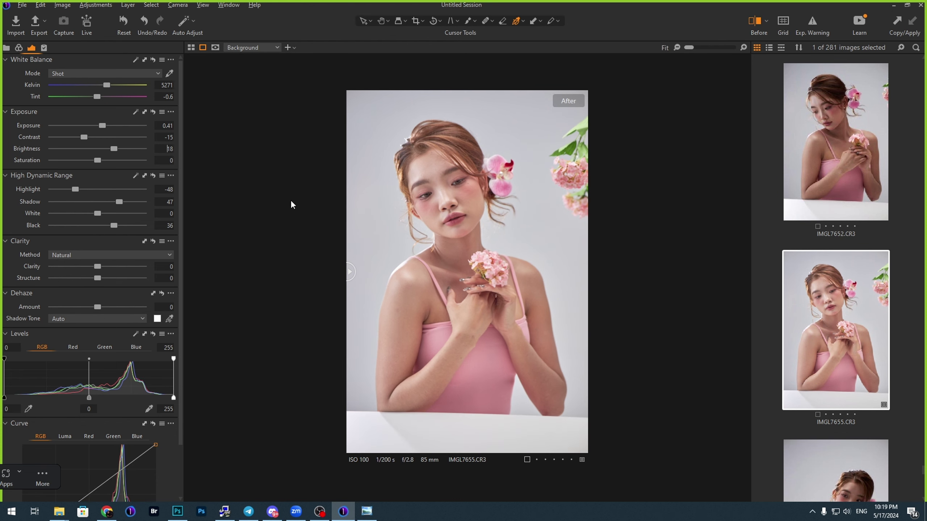
# Step: Reset Highlight, Shadow and Black to 0, trying a Shadow value of -22 before clearing it as well
pyautogui.doubleClick(117, 202)
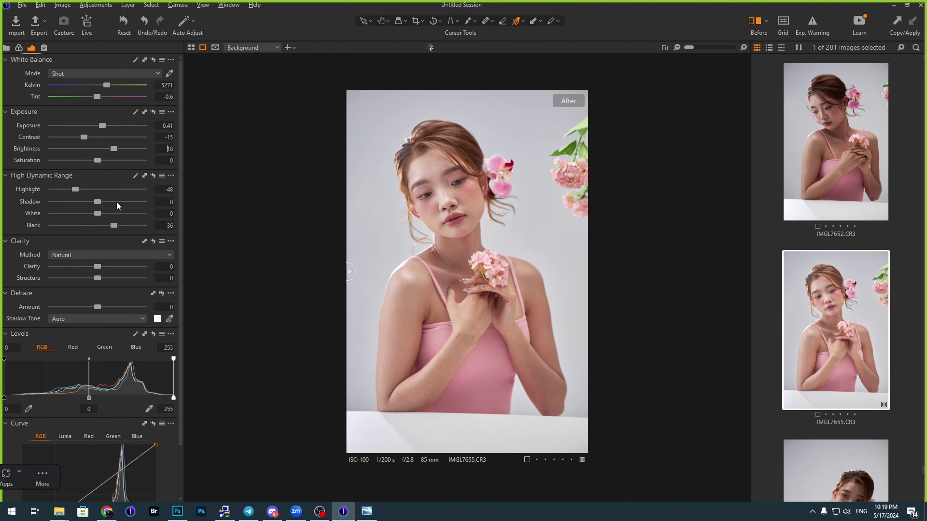
pyautogui.doubleClick(81, 188)
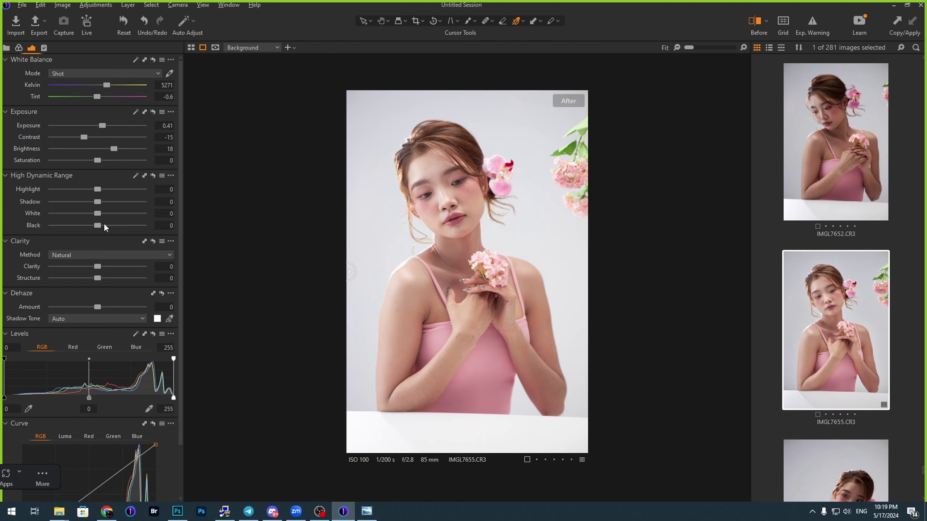
pyautogui.moveTo(96, 201)
pyautogui.mouseDown()
pyautogui.moveTo(68, 201)
pyautogui.moveTo(83, 203)
pyautogui.mouseUp()
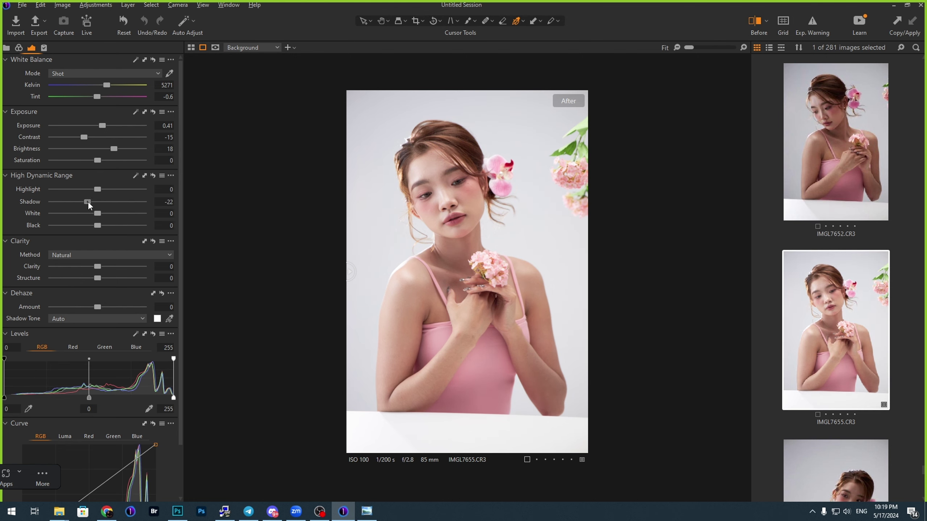
pyautogui.doubleClick(87, 202)
# Step: Set the High Dynamic Range values to Highlight -5, Shadow -26 and Black 6
pyautogui.scroll(1, 461, 126)
pyautogui.scroll(1, 462, 126)
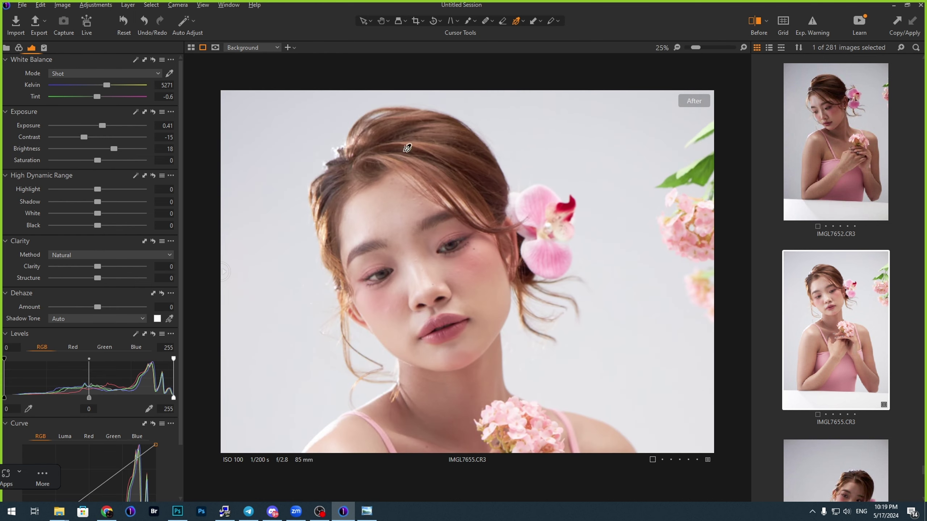
pyautogui.moveTo(102, 202)
pyautogui.mouseDown()
pyautogui.moveTo(73, 199)
pyautogui.moveTo(93, 189)
pyautogui.mouseUp()
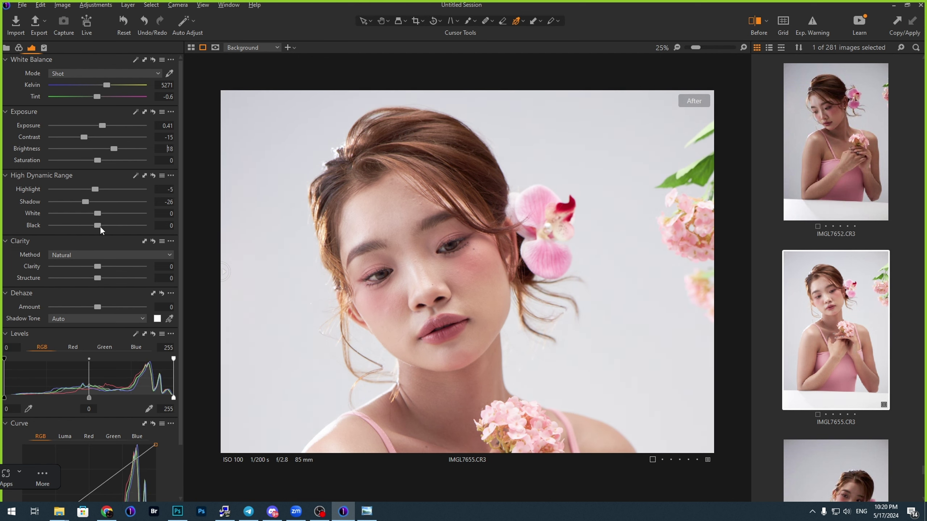
pyautogui.moveTo(97, 225); pyautogui.dragTo(102, 225)
pyautogui.scroll(-3, 284, 225)
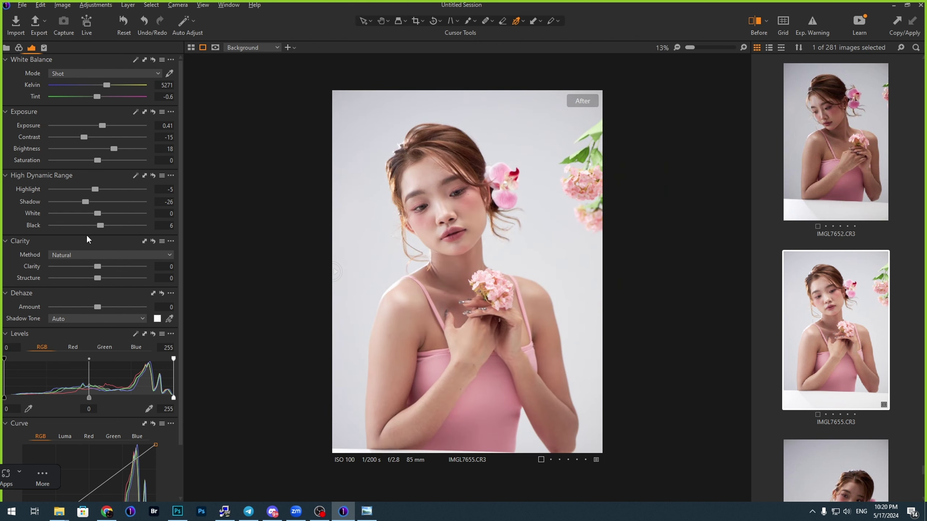
# Step: Set Clarity to -13 and adjust the RGB Levels to a shadow point of 7 and a highlight point of 254
pyautogui.moveTo(98, 265); pyautogui.dragTo(91, 266)
pyautogui.moveTo(89, 396)
pyautogui.mouseDown()
pyautogui.moveTo(69, 392)
pyautogui.moveTo(86, 398)
pyautogui.mouseUp()
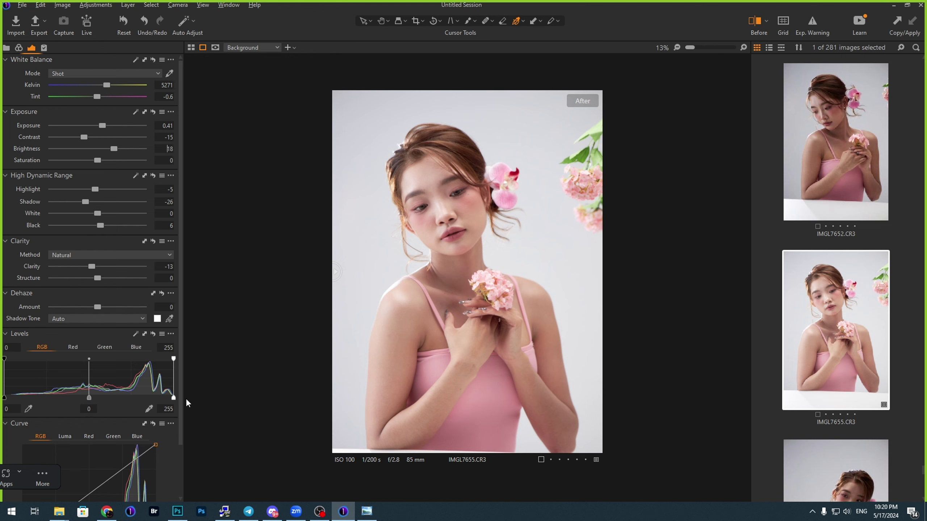
pyautogui.moveTo(173, 397); pyautogui.dragTo(173, 397)
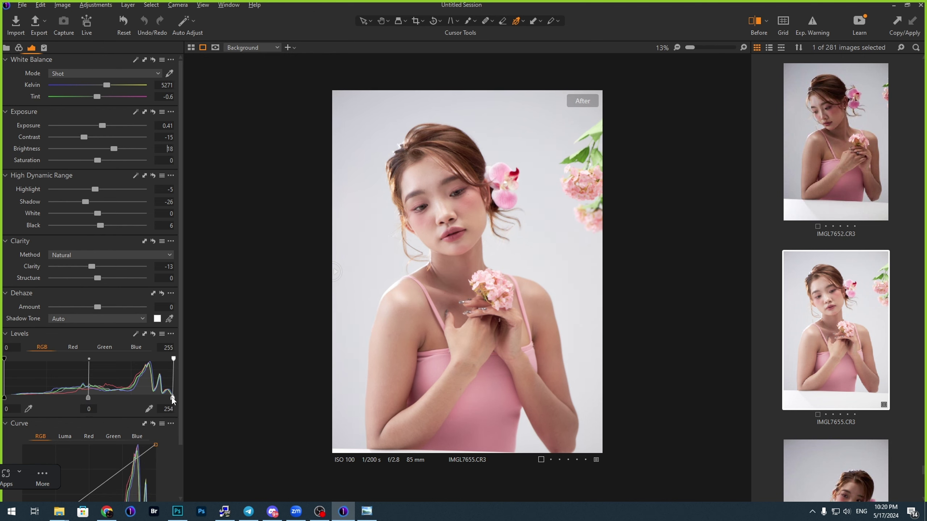
pyautogui.moveTo(5, 398); pyautogui.dragTo(10, 398)
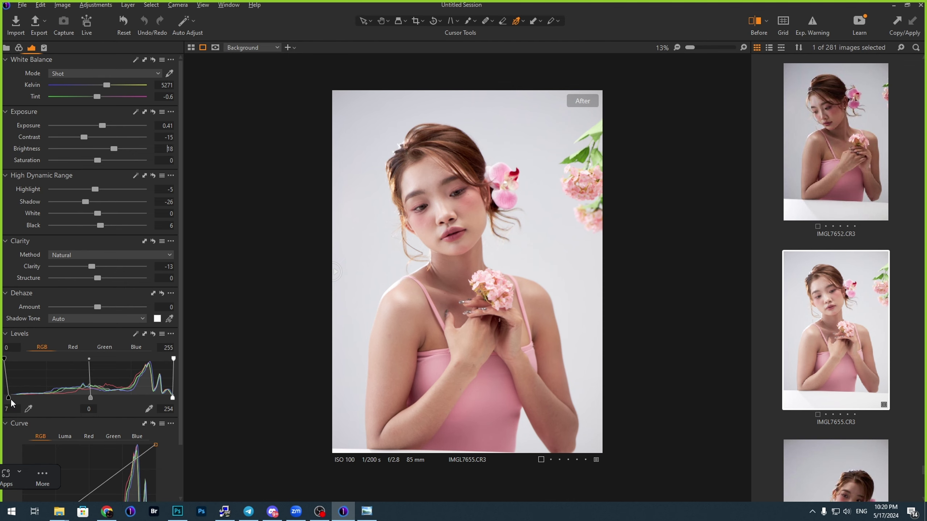
pyautogui.scroll(-1, 483, 292)
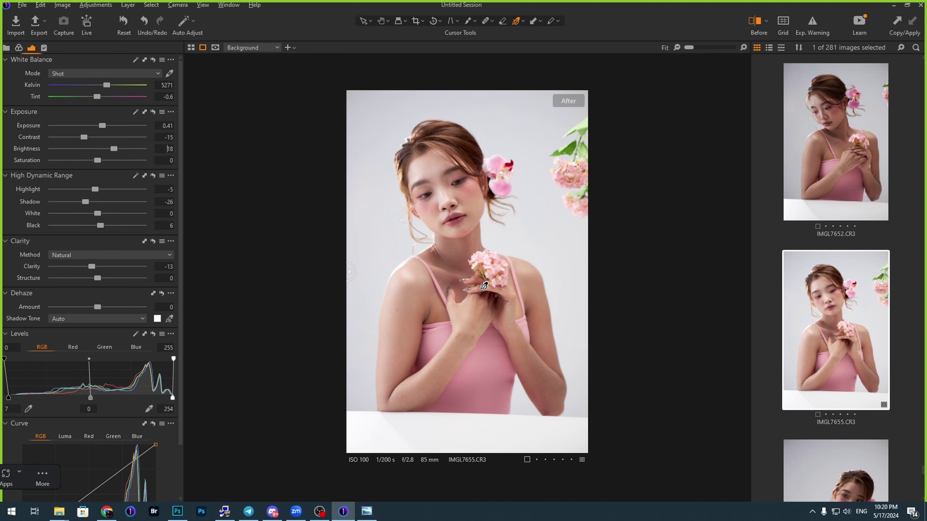
pyautogui.scroll(2, 494, 215)
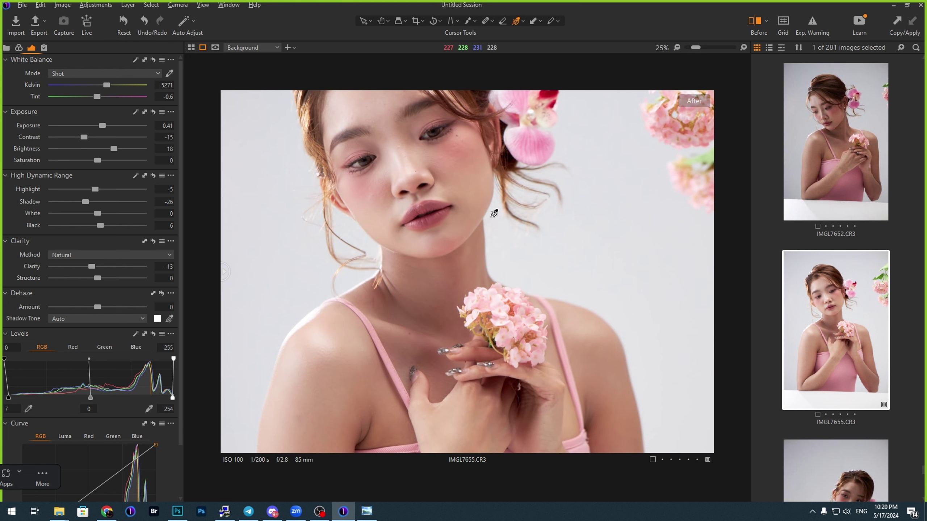
pyautogui.scroll(-2, 434, 301)
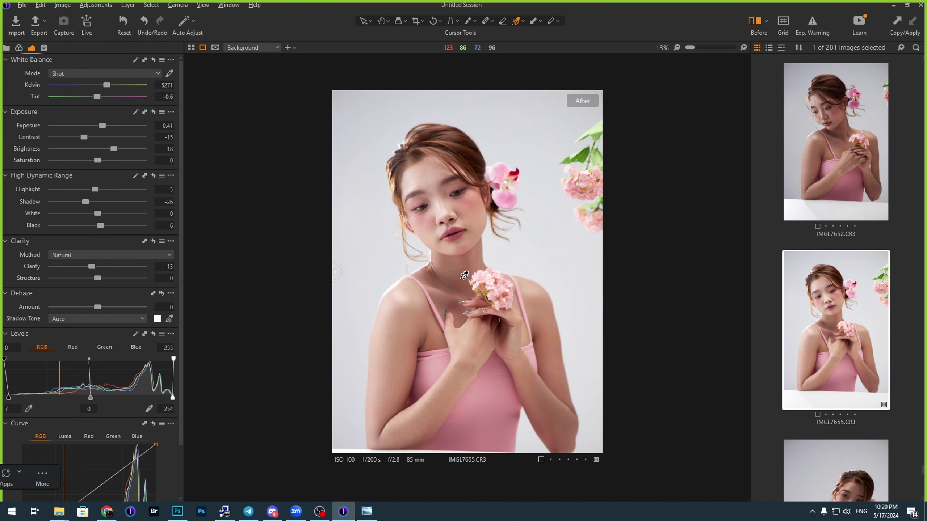
# Step: Try brightening the portrait by lifting the RGB curve with shadow, midtone and highlight points
pyautogui.scroll(-2, 95, 412)
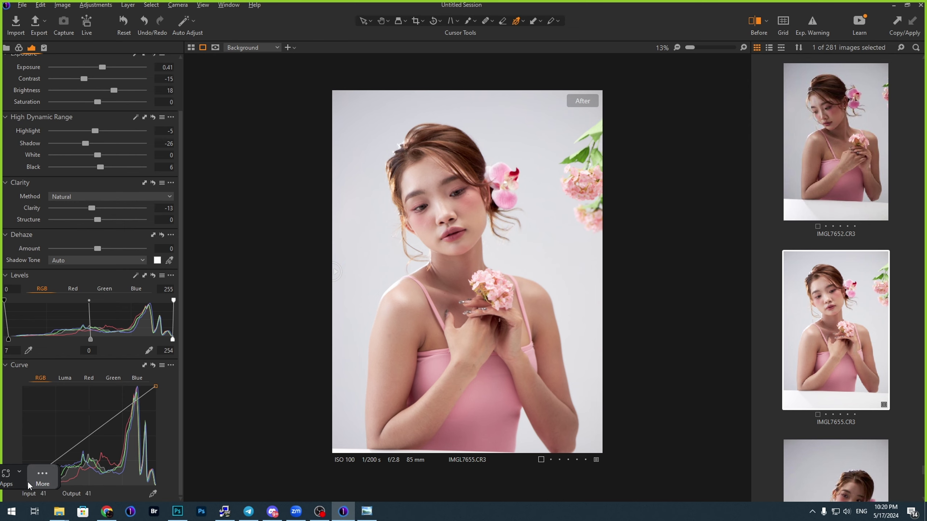
pyautogui.moveTo(28, 481); pyautogui.dragTo(24, 411)
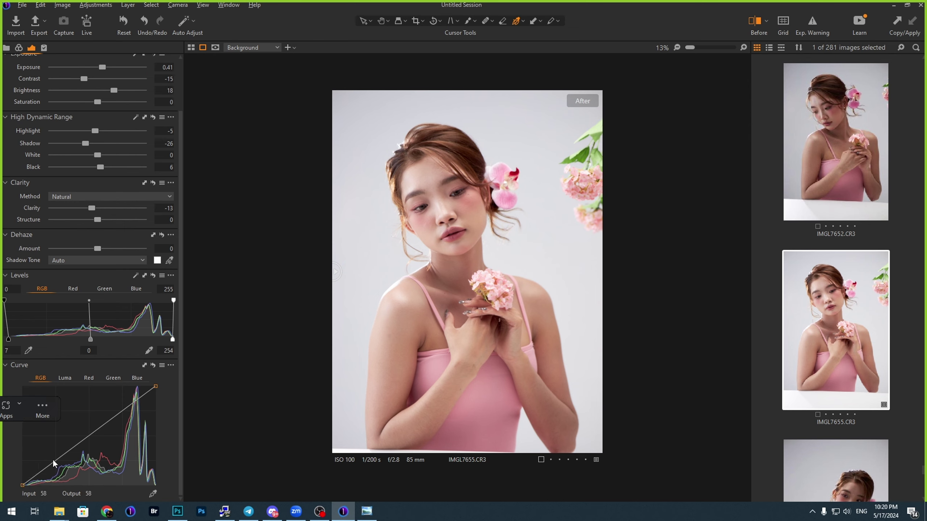
pyautogui.moveTo(54, 460); pyautogui.dragTo(51, 450)
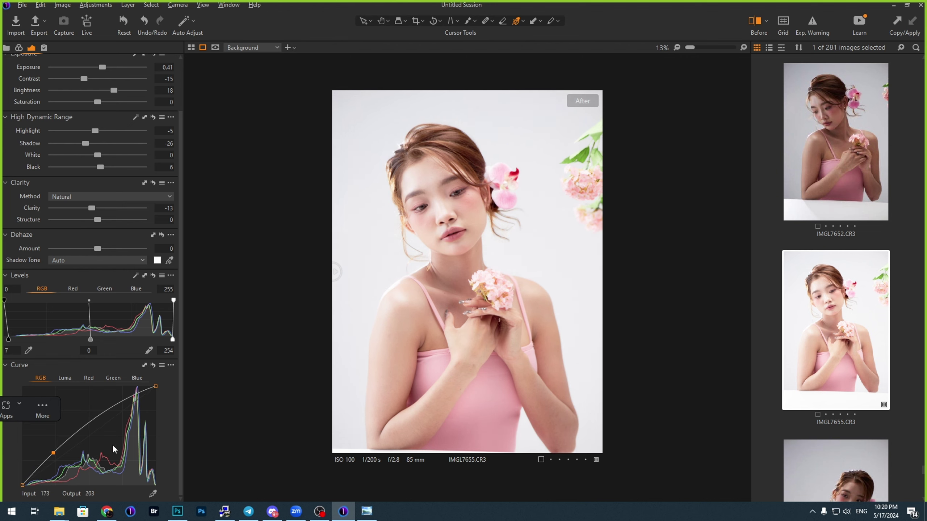
pyautogui.click(122, 403)
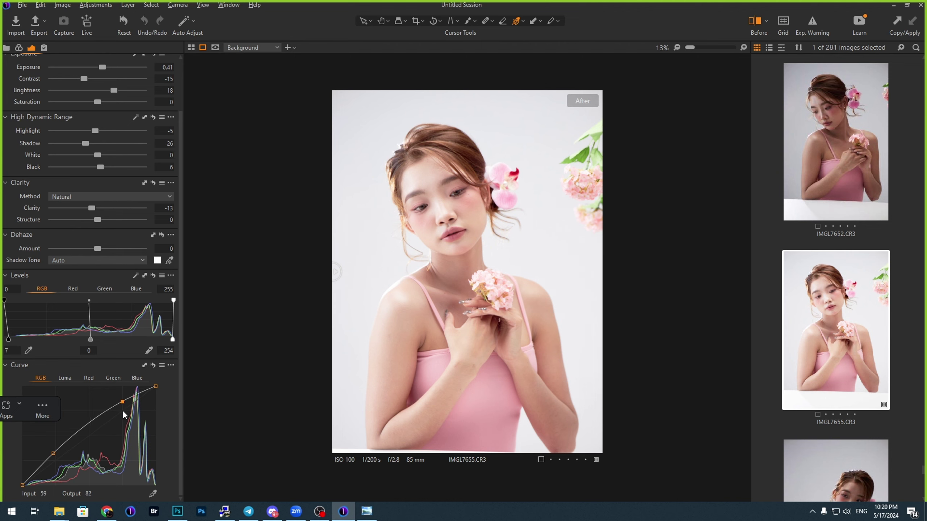
pyautogui.moveTo(123, 402); pyautogui.dragTo(124, 402)
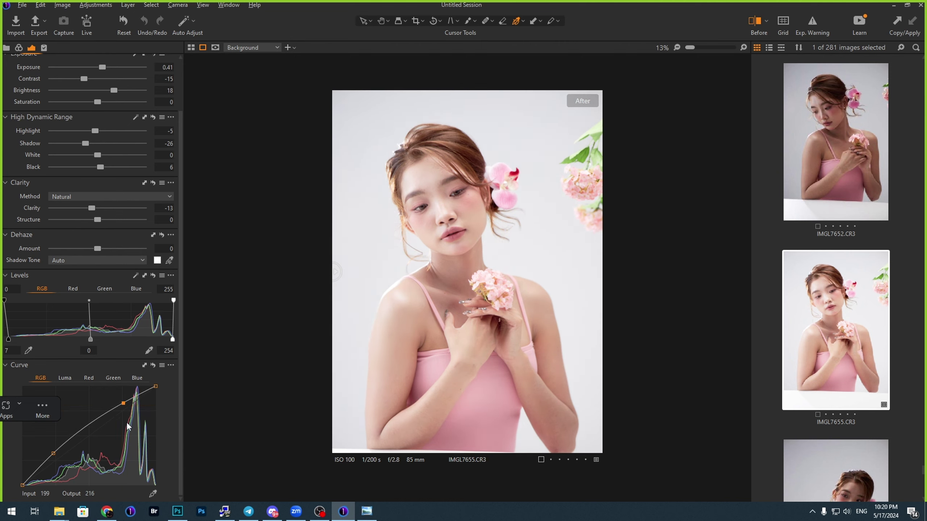
pyautogui.moveTo(52, 453); pyautogui.dragTo(54, 454)
pyautogui.click(87, 427)
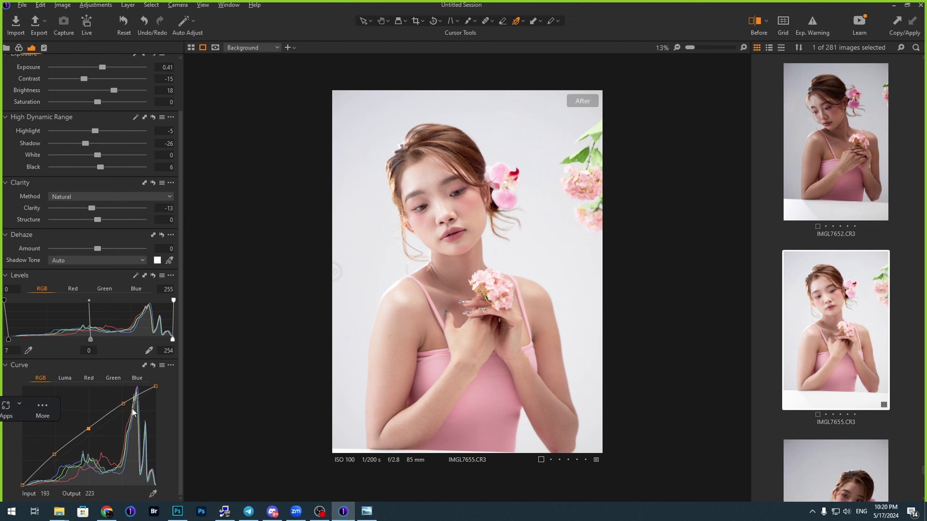
# Step: Delete the three added points from the RGB curve to make it a straight line
pyautogui.click(55, 454)
pyautogui.press('Delete')
pyautogui.click(89, 429)
pyautogui.press('Delete')
pyautogui.press('Delete')
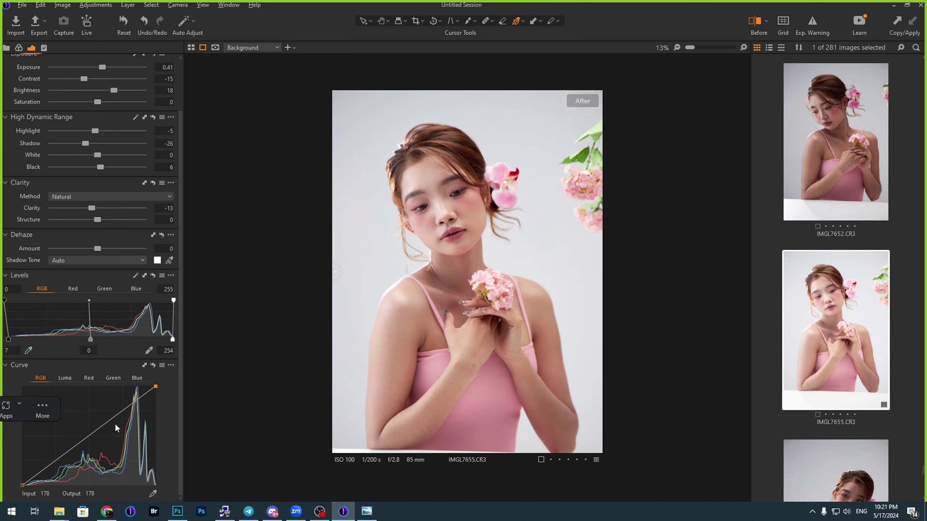
# Step: Brighten the portrait gently with shadow, midtone and highlight points on the RGB curve, keeping the lift strongest in the shadows
pyautogui.moveTo(56, 461)
pyautogui.mouseDown()
pyautogui.moveTo(52, 438)
pyautogui.moveTo(55, 453)
pyautogui.mouseUp()
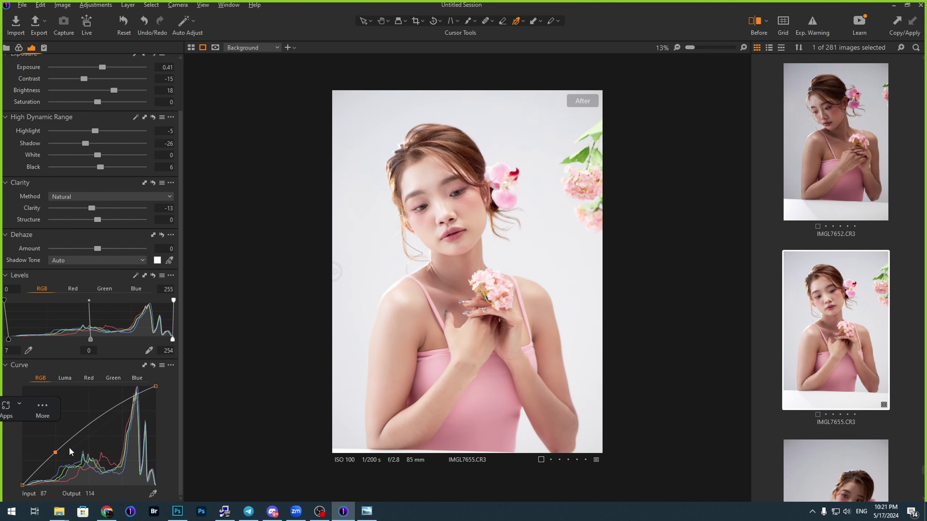
pyautogui.moveTo(121, 405); pyautogui.dragTo(123, 406)
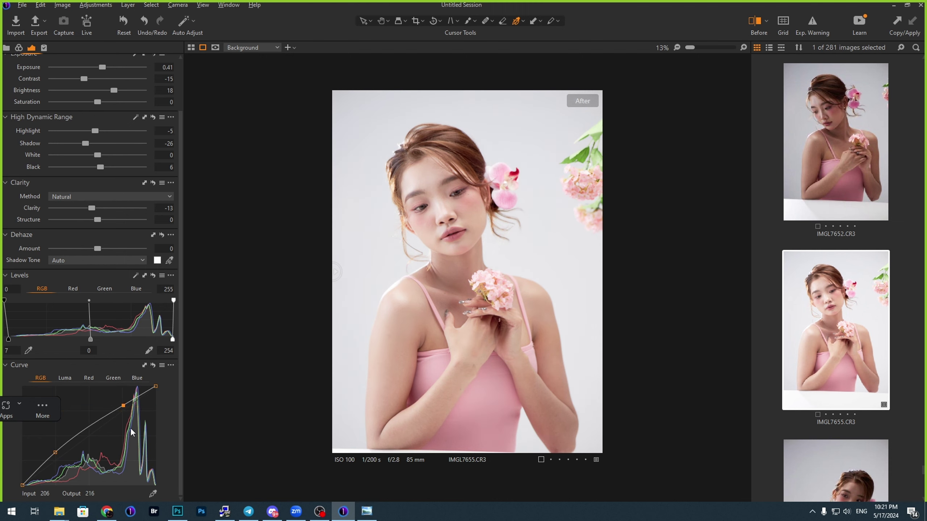
pyautogui.moveTo(51, 452); pyautogui.dragTo(52, 454)
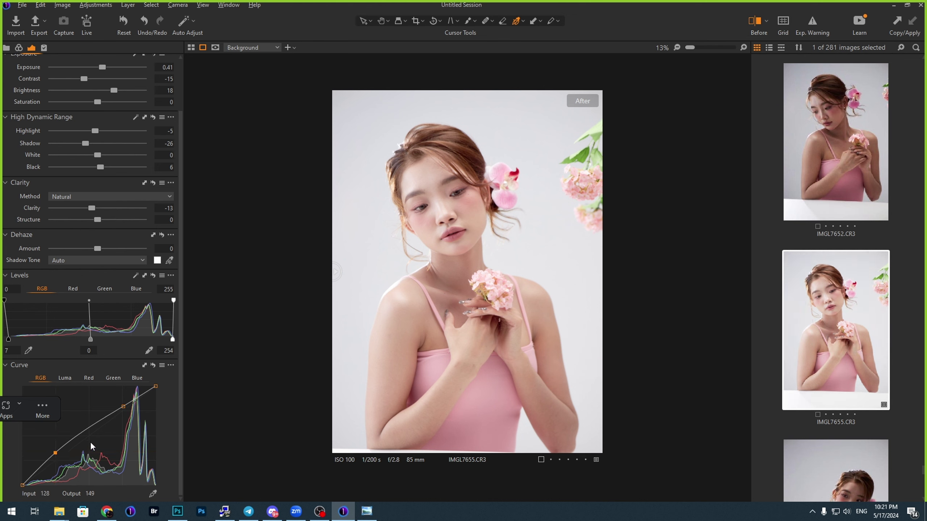
pyautogui.click(88, 430)
pyautogui.scroll(3, 441, 262)
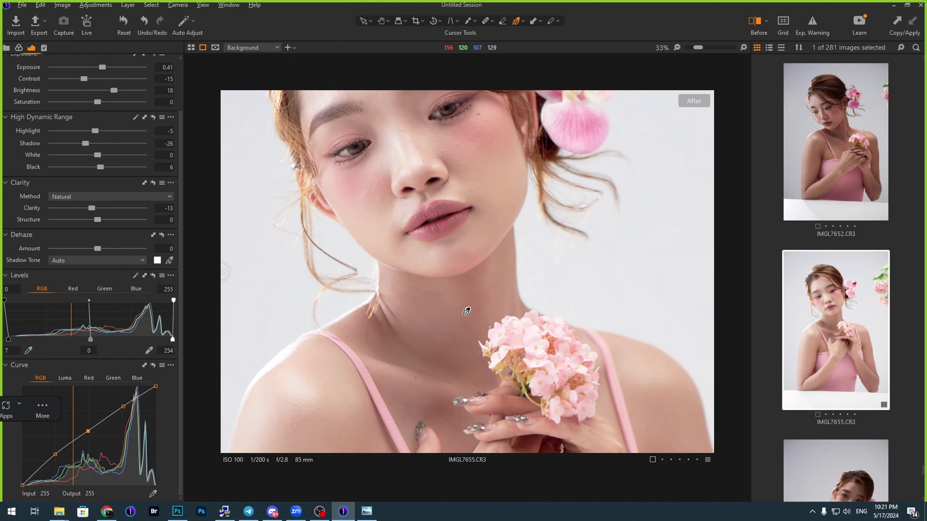
pyautogui.scroll(-3, 461, 304)
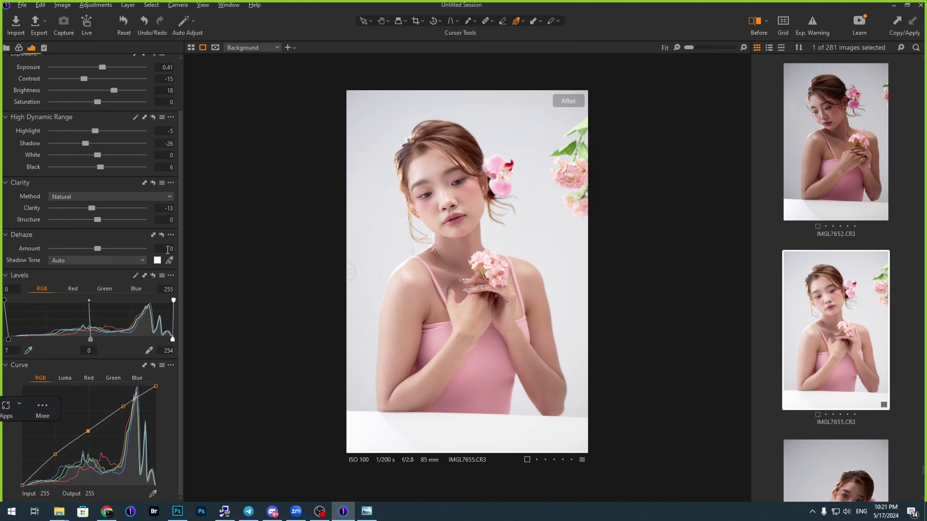
# Step: Set the Dehaze amount to 6 and check the effect on the face and hair up close
pyautogui.moveTo(97, 247)
pyautogui.mouseDown()
pyautogui.moveTo(113, 246)
pyautogui.moveTo(100, 246)
pyautogui.mouseUp()
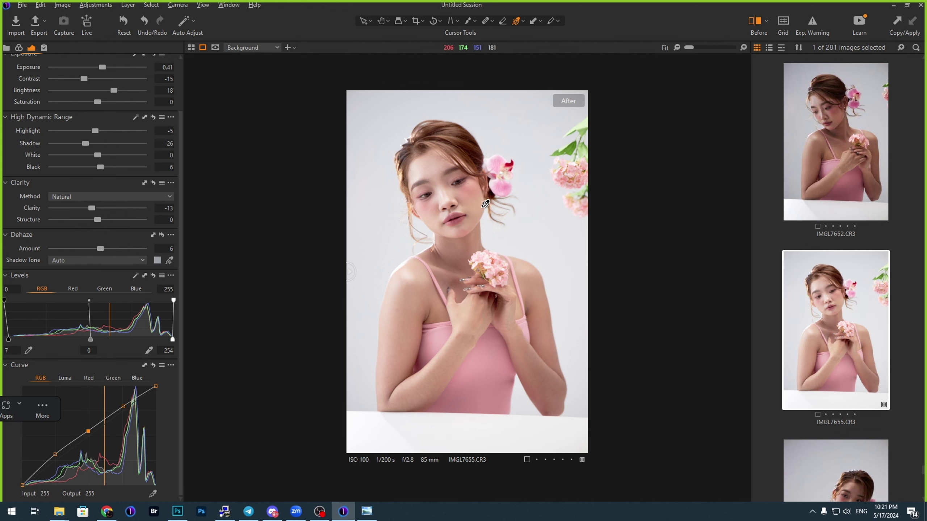
pyautogui.scroll(1, 406, 217)
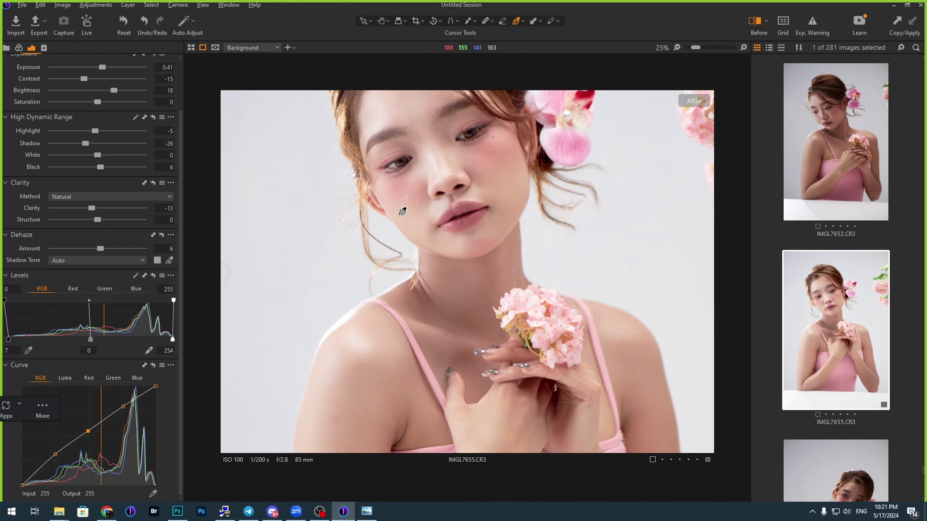
pyautogui.scroll(-1, 398, 217)
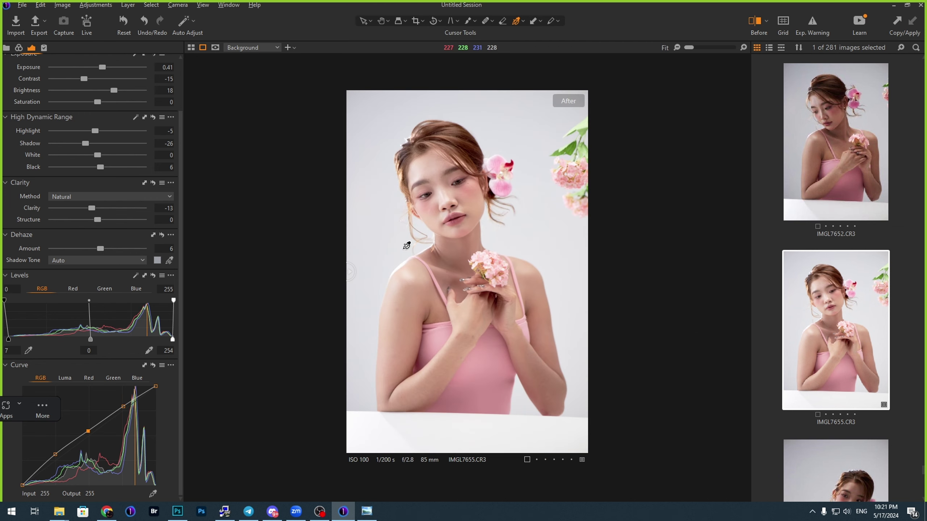
pyautogui.scroll(1, 407, 245)
pyautogui.scroll(1, 456, 157)
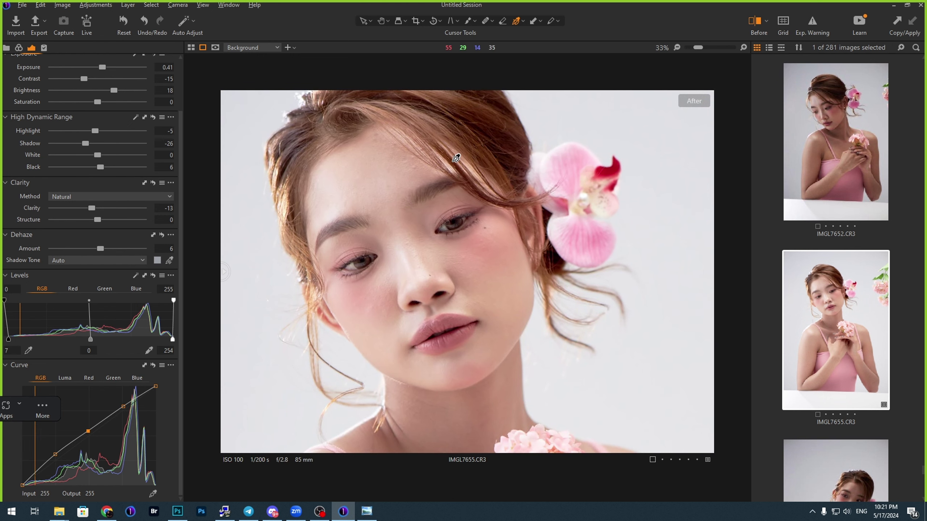
pyautogui.scroll(-1, 456, 158)
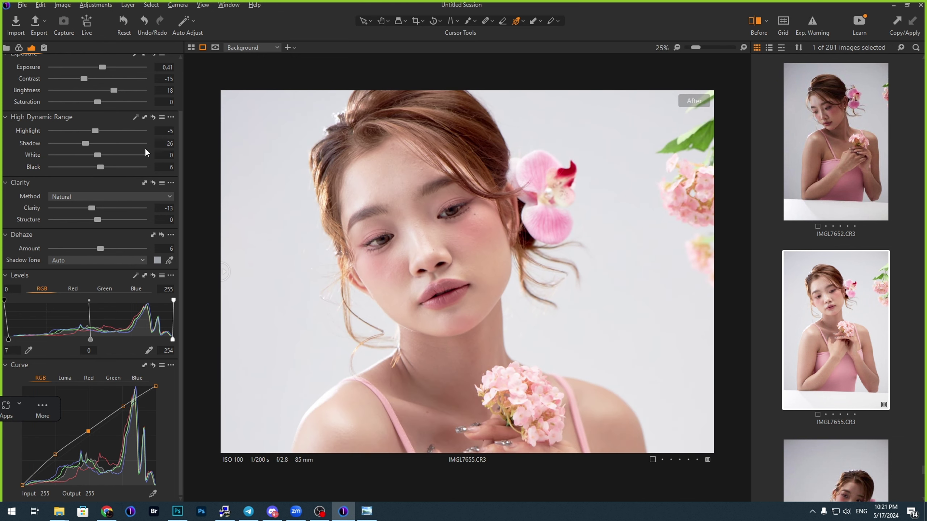
# Step: Sample the chest skin in the Skin Tone color editor, setting its Lightness amount to 3.7 and Lightness uniformity to 24
pyautogui.click(19, 47)
pyautogui.click(63, 72)
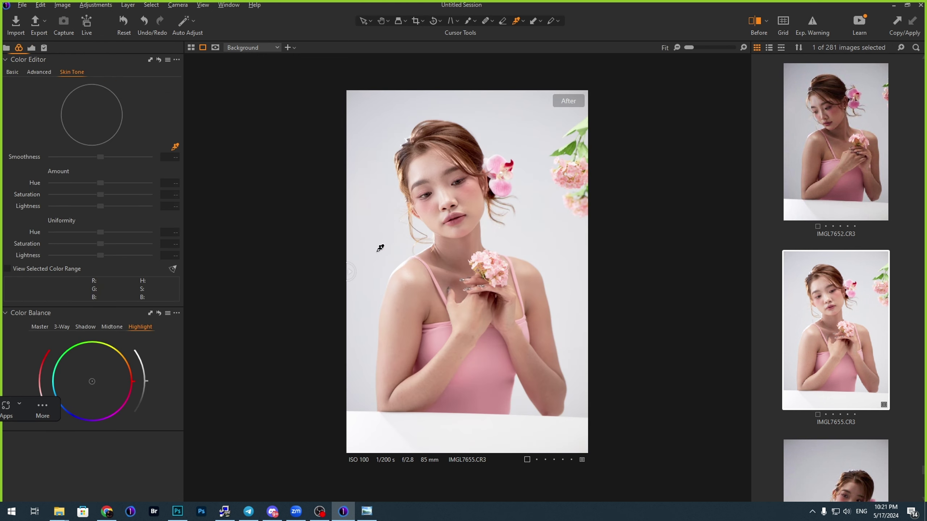
pyautogui.click(434, 293)
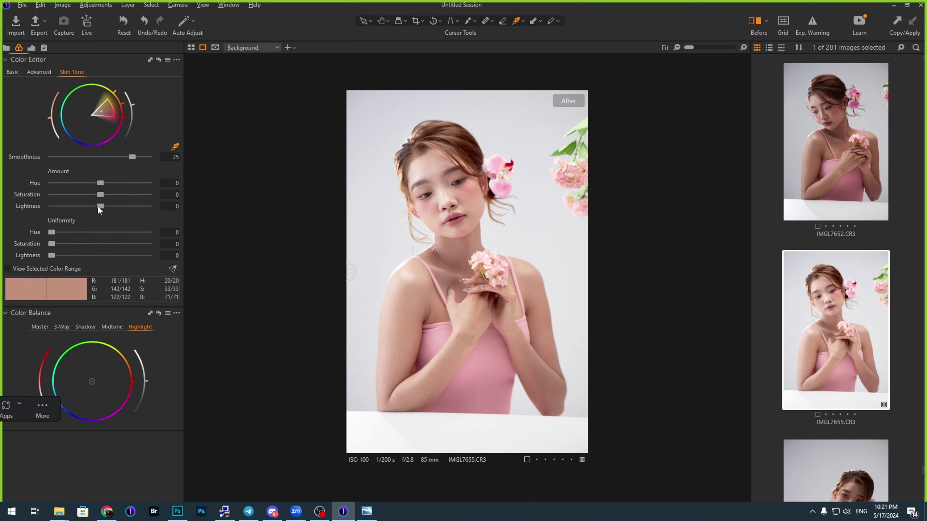
pyautogui.moveTo(100, 207); pyautogui.dragTo(112, 206)
pyautogui.moveTo(51, 256); pyautogui.dragTo(75, 255)
pyautogui.moveTo(112, 206)
pyautogui.mouseDown()
pyautogui.moveTo(130, 208)
pyautogui.moveTo(118, 206)
pyautogui.mouseUp()
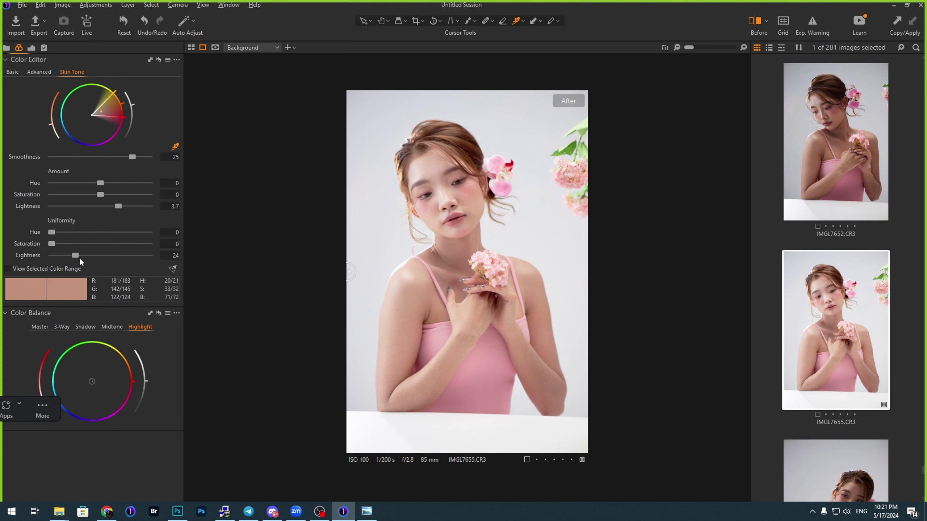
# Step: Adjust the red and orange ranges in the basic Color Editor and set the yellow saturation to -30.1
pyautogui.click(45, 72)
pyautogui.click(22, 76)
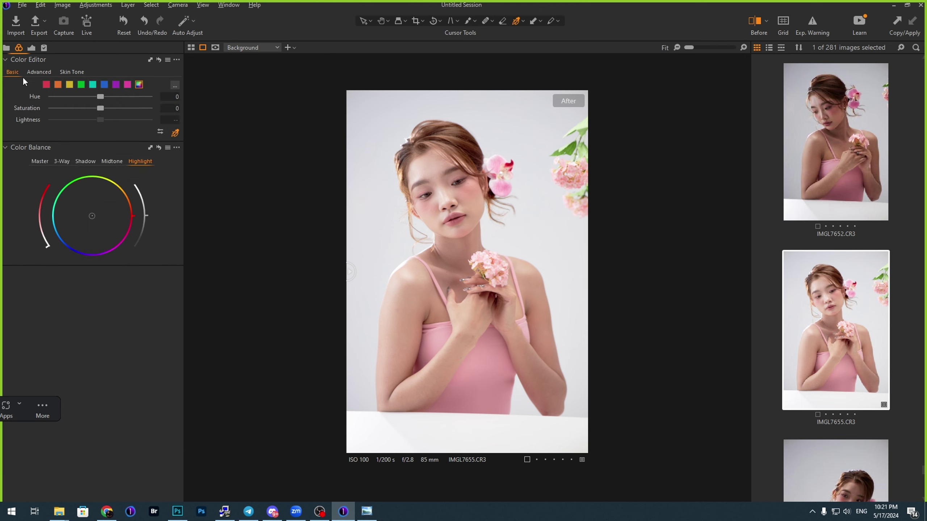
pyautogui.click(48, 85)
pyautogui.moveTo(106, 107)
pyautogui.mouseDown()
pyautogui.moveTo(128, 114)
pyautogui.moveTo(99, 114)
pyautogui.moveTo(125, 113)
pyautogui.moveTo(114, 116)
pyautogui.mouseUp()
pyautogui.click(59, 86)
pyautogui.moveTo(107, 110); pyautogui.dragTo(83, 107)
pyautogui.click(70, 85)
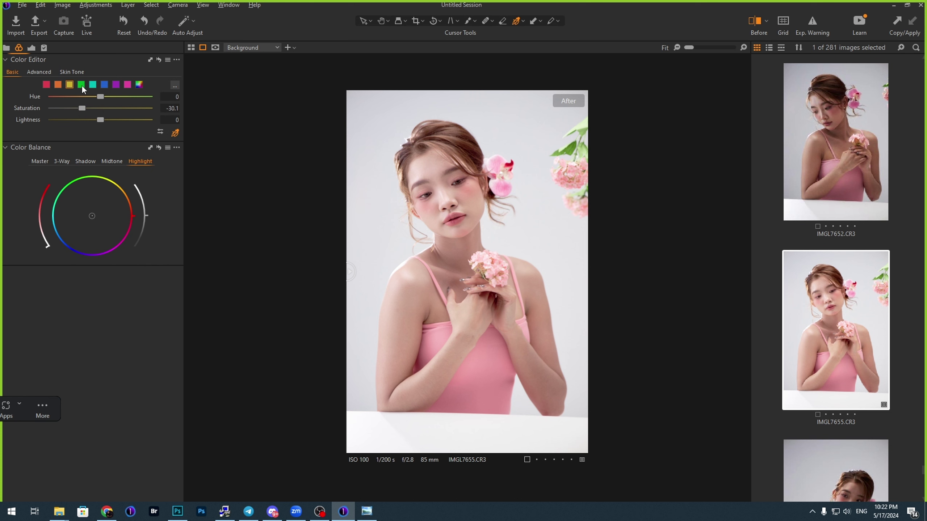
# Step: Set the High Dynamic Range Shadow to -27 and the RGB Levels midtone to -0.02 with a highlight point of 250
pyautogui.click(32, 48)
pyautogui.scroll(5, 475, 200)
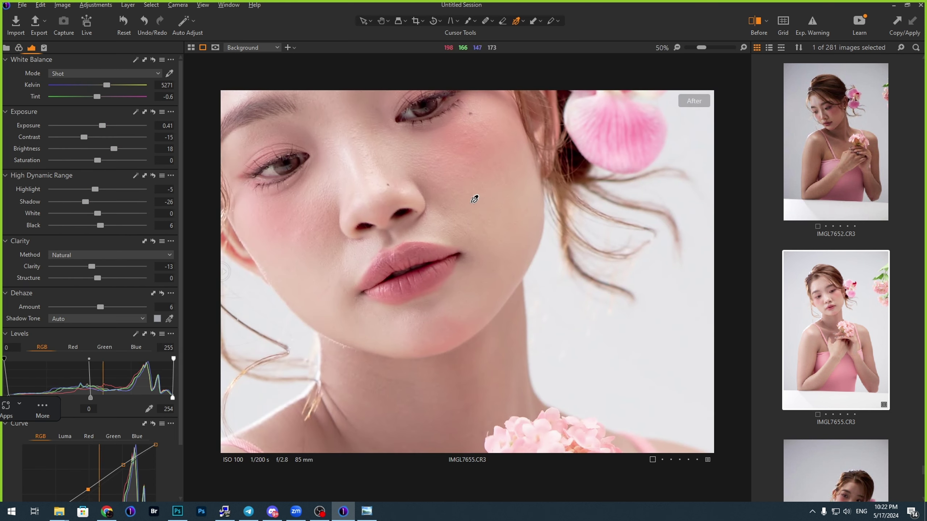
pyautogui.scroll(-5, 475, 201)
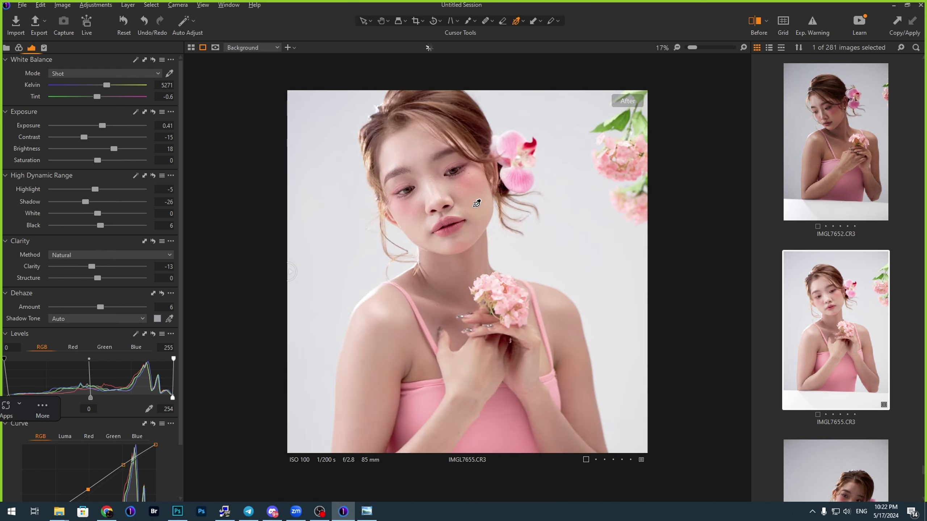
pyautogui.scroll(1, 476, 204)
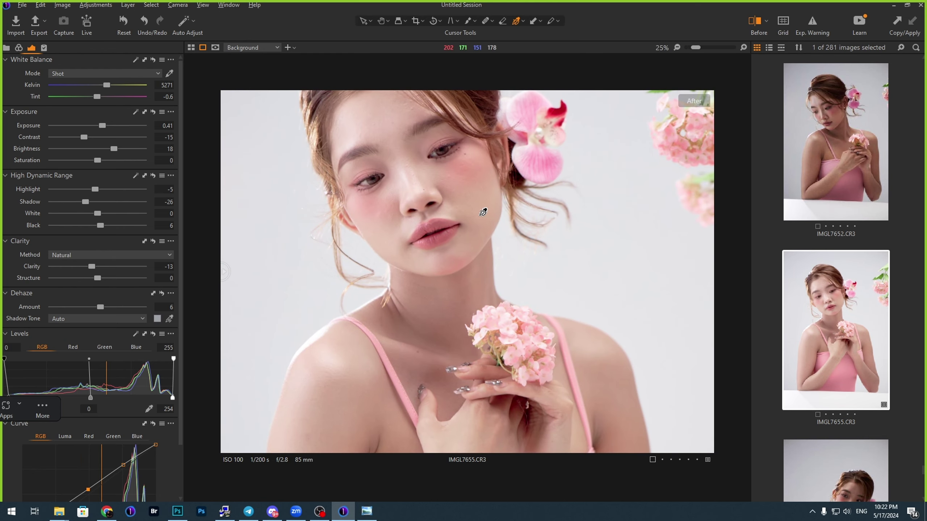
pyautogui.scroll(-2, 483, 211)
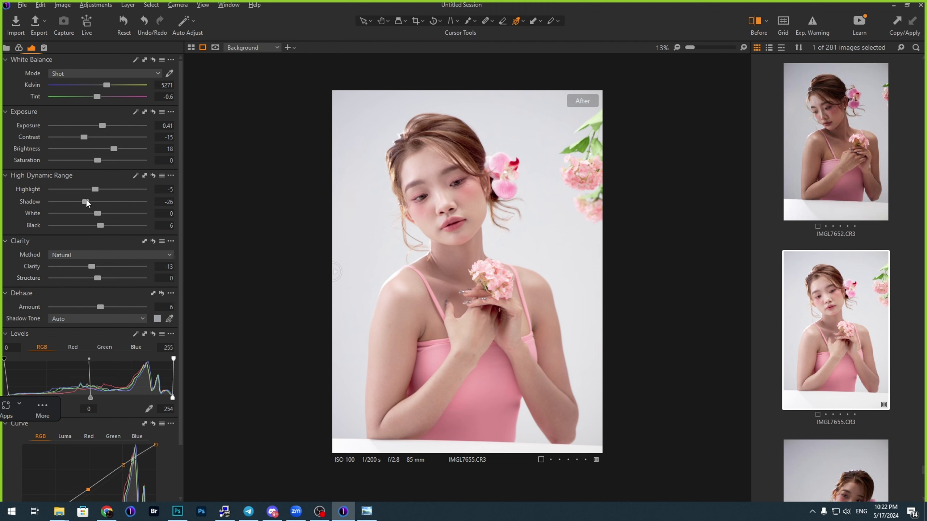
pyautogui.moveTo(86, 201)
pyautogui.mouseDown()
pyautogui.moveTo(105, 200)
pyautogui.moveTo(65, 197)
pyautogui.moveTo(86, 201)
pyautogui.mouseUp()
pyautogui.moveTo(90, 397)
pyautogui.mouseDown()
pyautogui.moveTo(113, 394)
pyautogui.moveTo(74, 392)
pyautogui.moveTo(92, 392)
pyautogui.mouseUp()
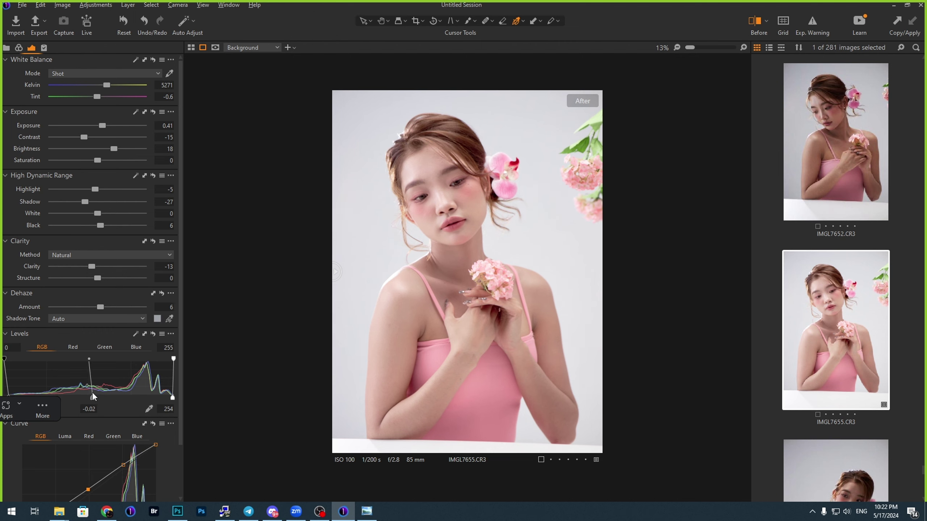
pyautogui.moveTo(174, 399); pyautogui.dragTo(171, 400)
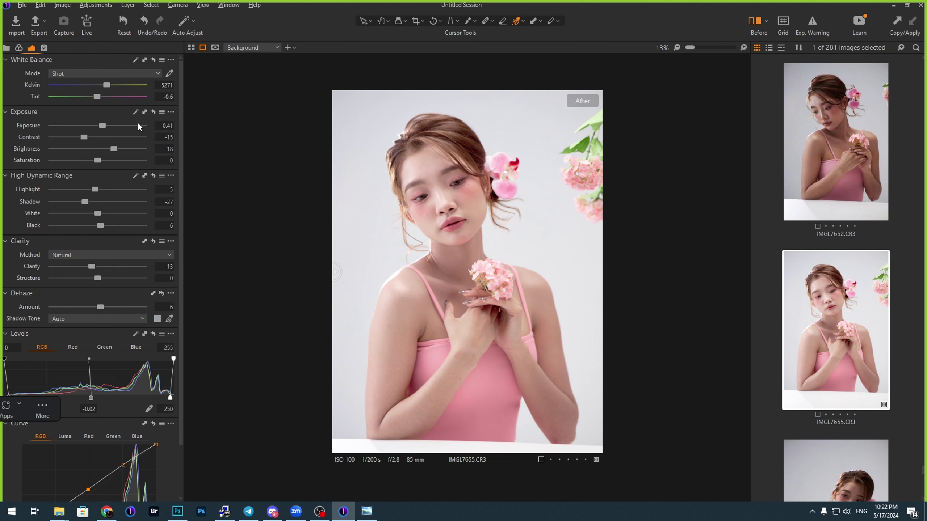
# Step: Cool the white balance to 4998 Kelvin, keeping the tint at -0.6
pyautogui.moveTo(106, 84); pyautogui.dragTo(100, 85)
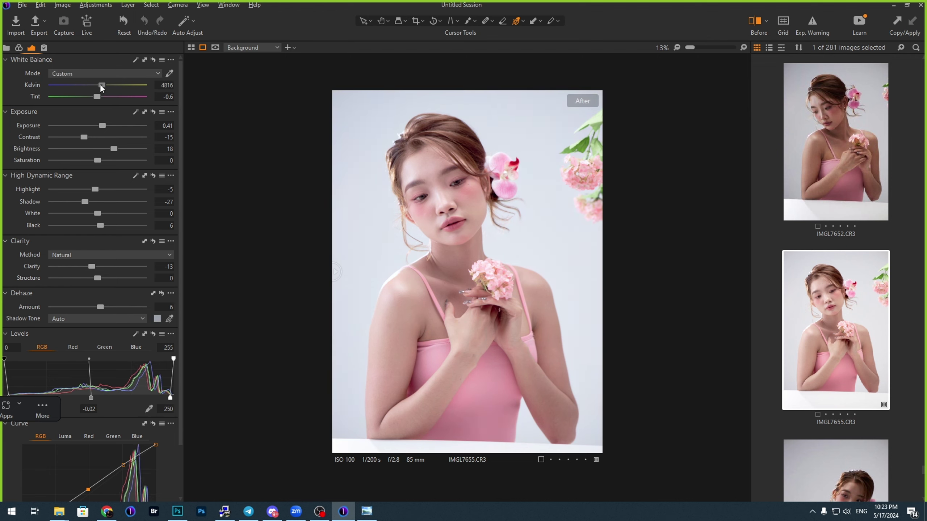
pyautogui.moveTo(97, 97); pyautogui.dragTo(97, 96)
pyautogui.moveTo(102, 85); pyautogui.dragTo(104, 84)
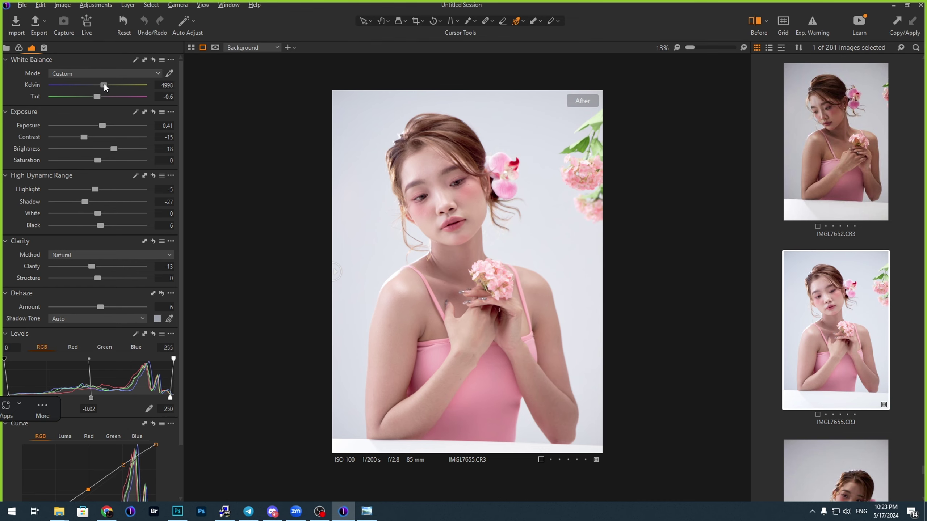
# Step: Compare the original and edited portrait with the before/after split view, examining the face, skin and background
pyautogui.moveTo(337, 272); pyautogui.dragTo(230, 234)
pyautogui.scroll(4, 564, 146)
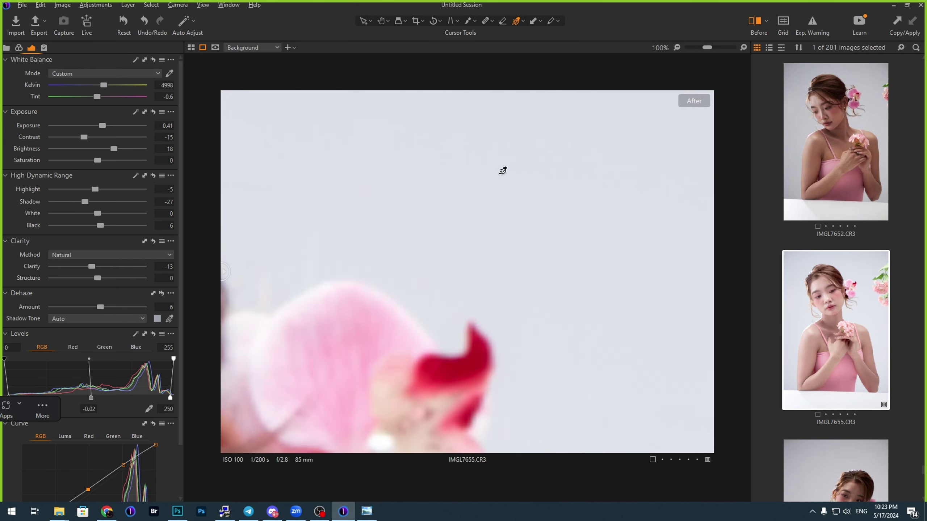
pyautogui.scroll(-3, 386, 238)
pyautogui.scroll(1, 411, 312)
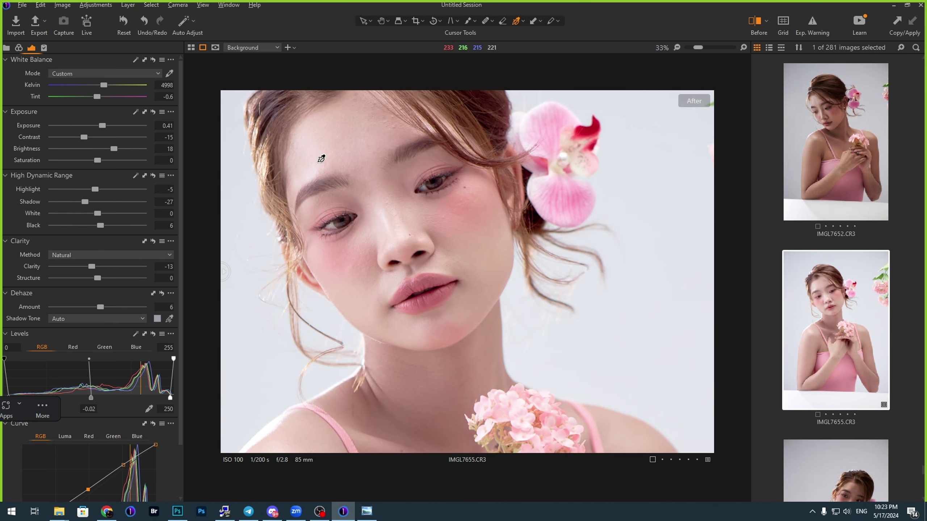
pyautogui.click(758, 21)
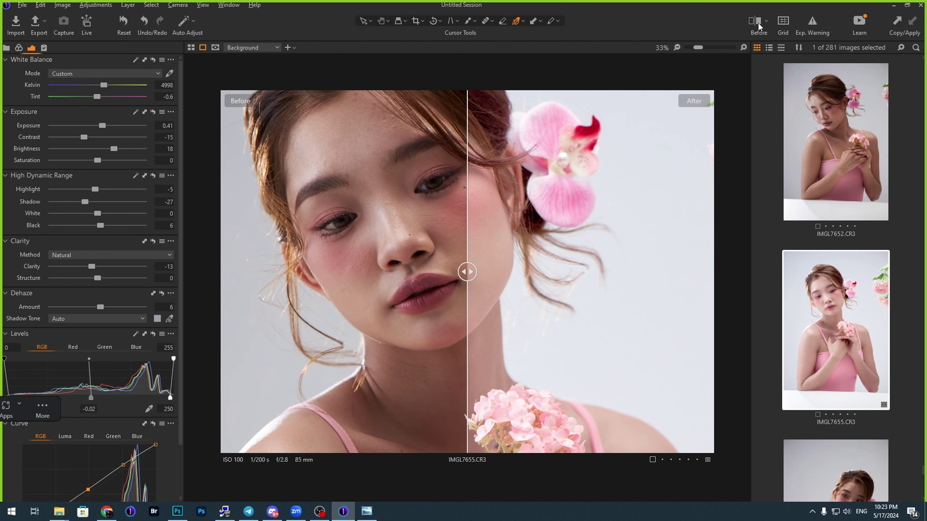
pyautogui.moveTo(476, 272); pyautogui.dragTo(290, 252)
pyautogui.scroll(-2, 461, 258)
pyautogui.scroll(-1, 461, 258)
pyautogui.moveTo(381, 269); pyautogui.dragTo(330, 265)
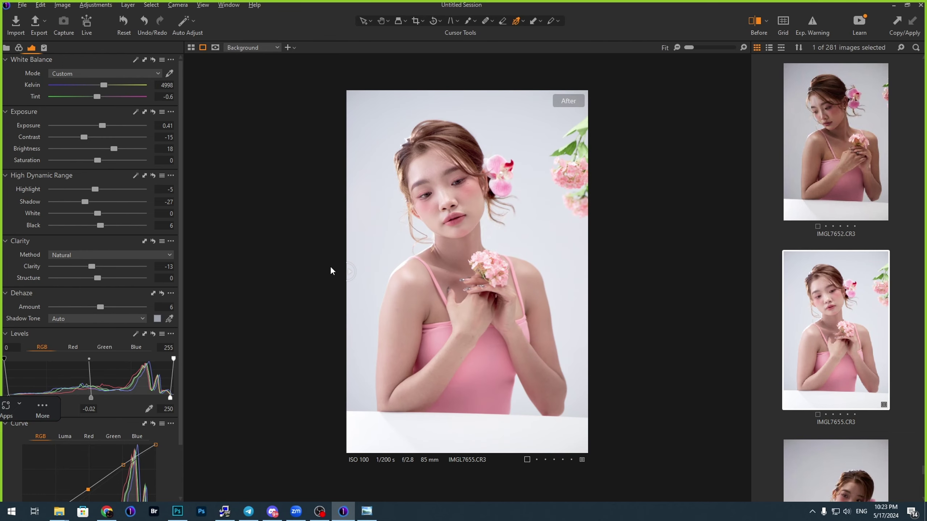
# Step: Copy the adjustments of IMGL7655 onto the pink-dress portraits IMGL7652 and IMGL7659
pyautogui.click(851, 148)
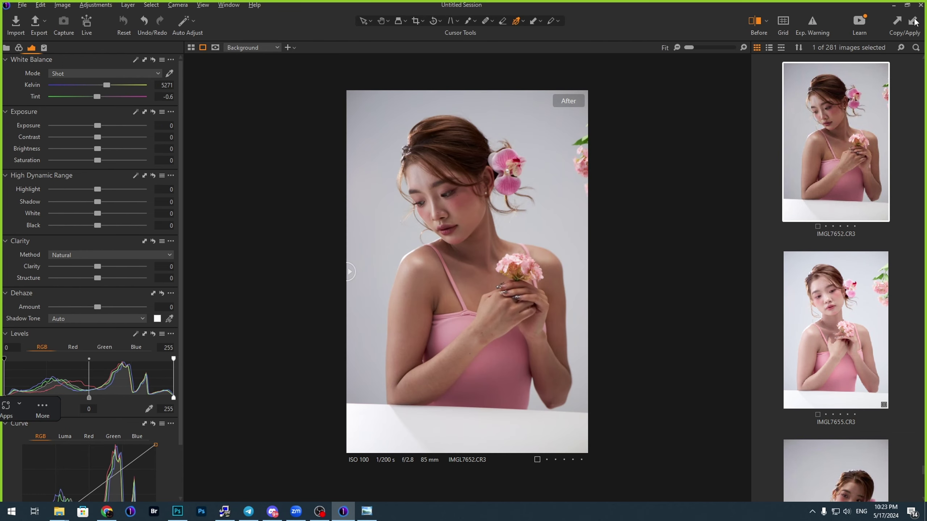
pyautogui.scroll(-2, 836, 281)
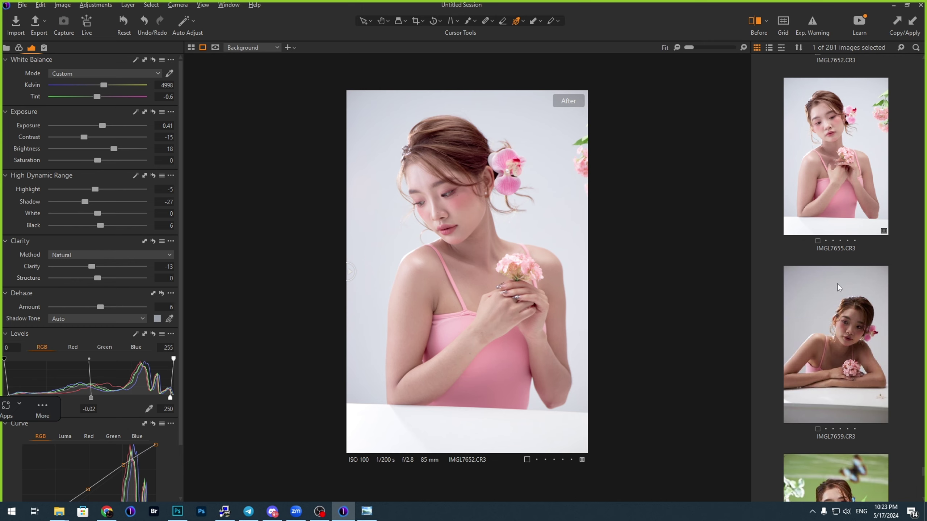
pyautogui.click(847, 274)
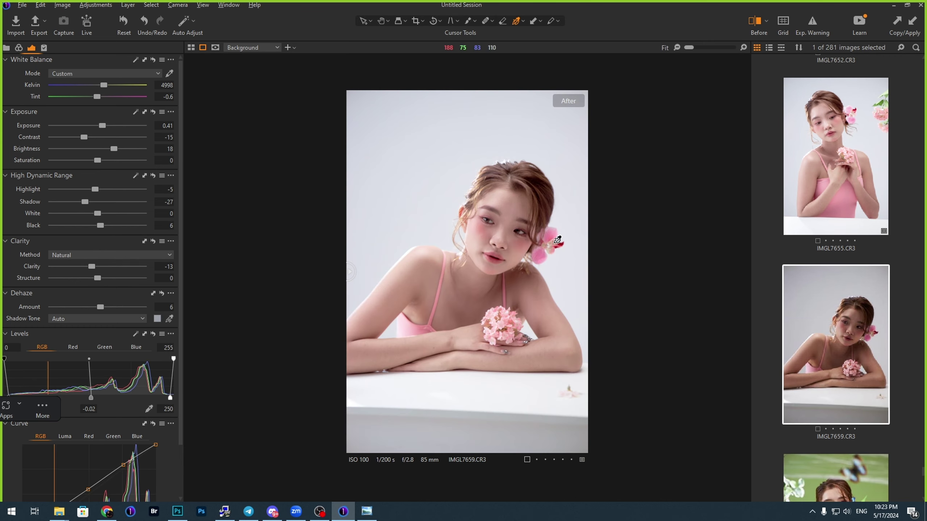
pyautogui.scroll(-2, 840, 310)
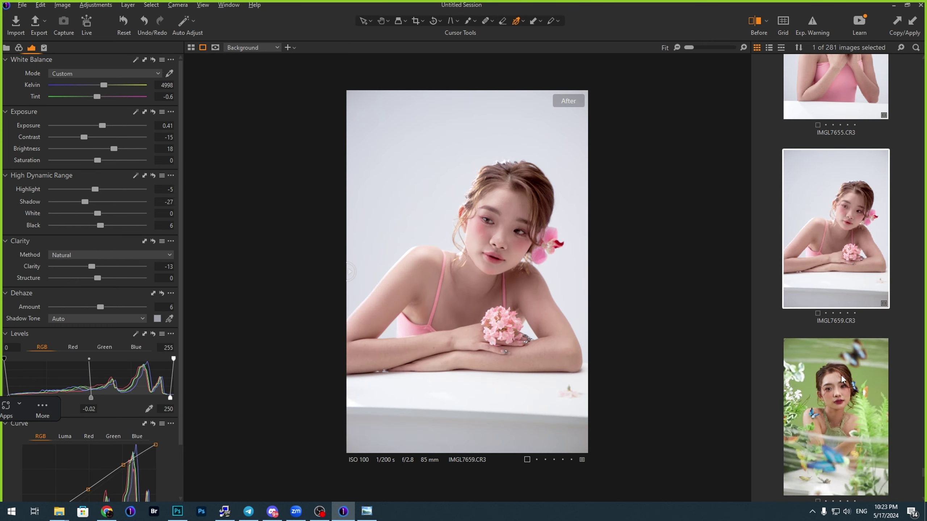
# Step: Apply the same copied adjustments to the green butterfly portraits IMGL7683 and IMGL7705
pyautogui.click(841, 375)
pyautogui.click(914, 23)
pyautogui.scroll(1, 800, 328)
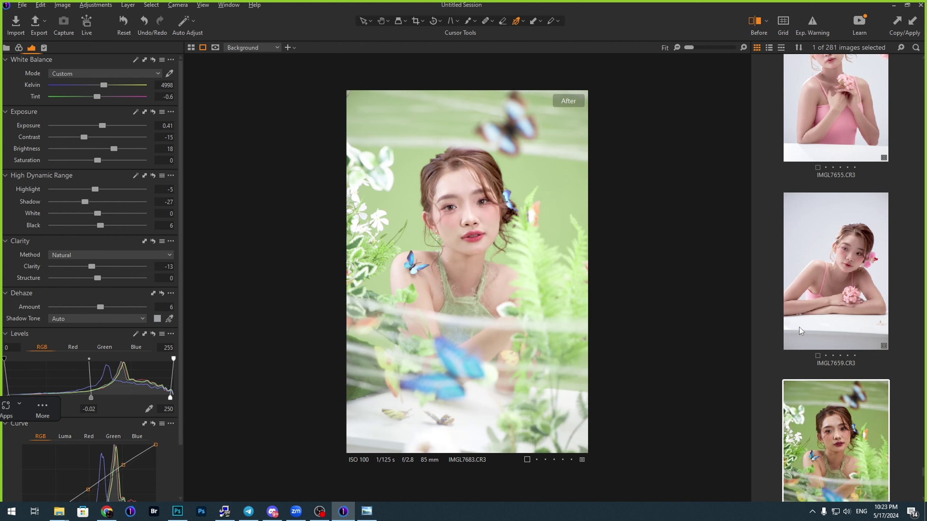
pyautogui.scroll(-2, 814, 337)
pyautogui.scroll(-2, 825, 340)
pyautogui.click(836, 362)
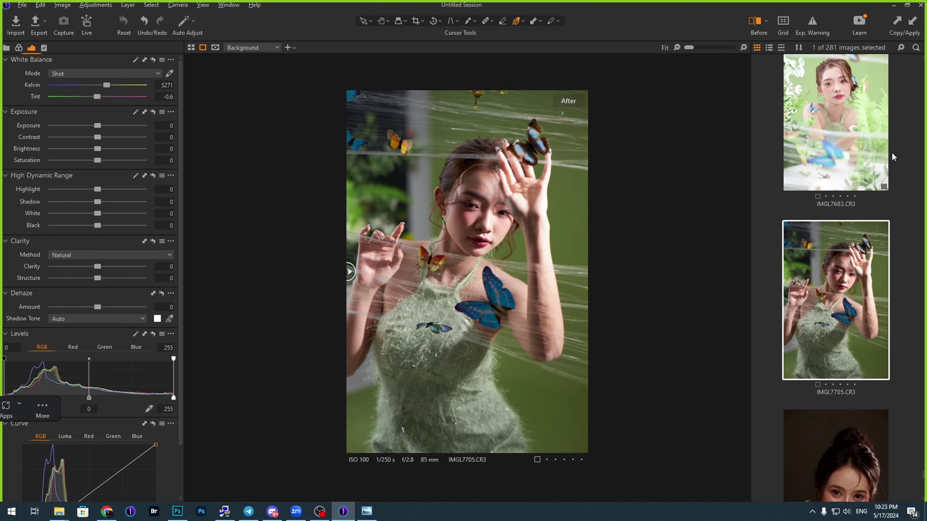
pyautogui.click(916, 27)
# Step: Inspect the dark-background portraits M01_3663 and M01_3726 up close, examining the face, skin and lighting
pyautogui.scroll(-3, 831, 277)
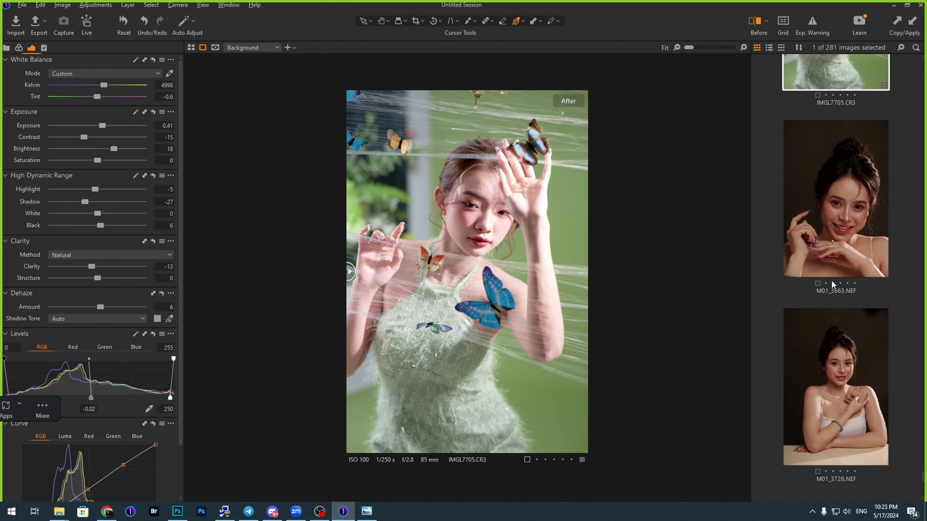
pyautogui.click(833, 210)
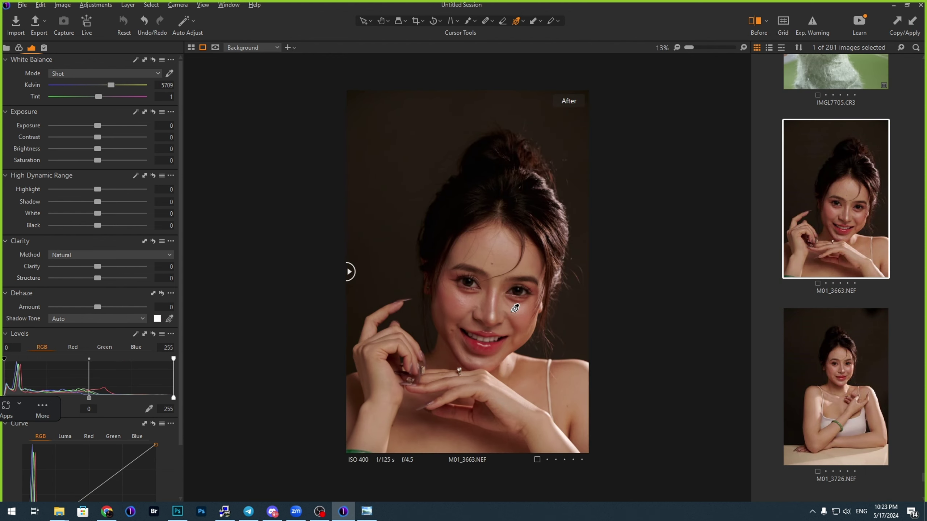
pyautogui.scroll(2, 526, 306)
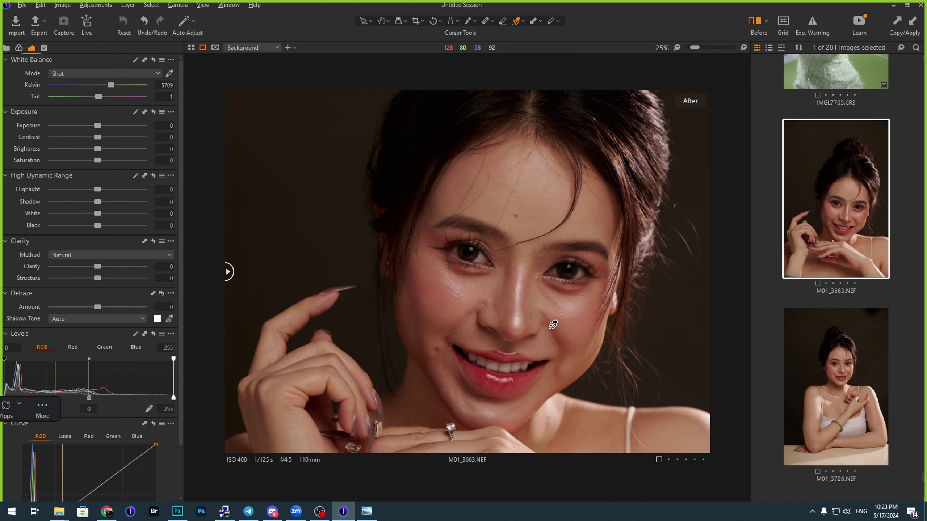
pyautogui.click(845, 377)
pyautogui.scroll(-2, 584, 302)
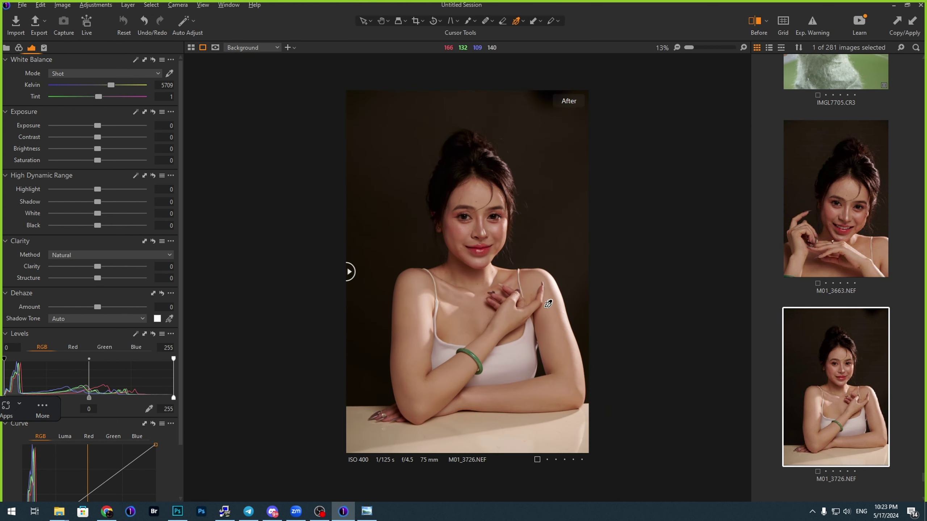
pyautogui.scroll(4, 488, 237)
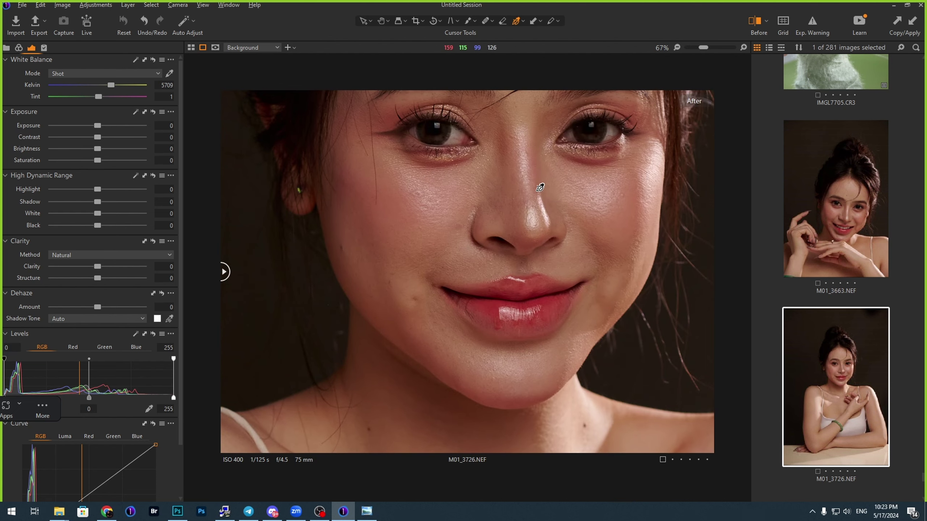
pyautogui.scroll(-5, 540, 187)
# Step: Return to IMGL7655 and browse the session's thumbnails, comparing the pink-dress and butterfly portraits with the dark-background series
pyautogui.scroll(10, 828, 163)
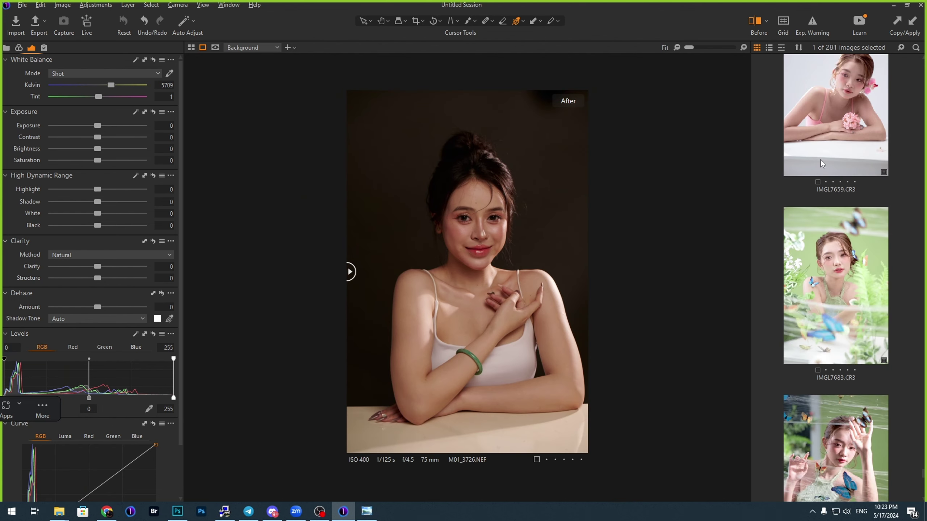
pyautogui.scroll(5, 821, 163)
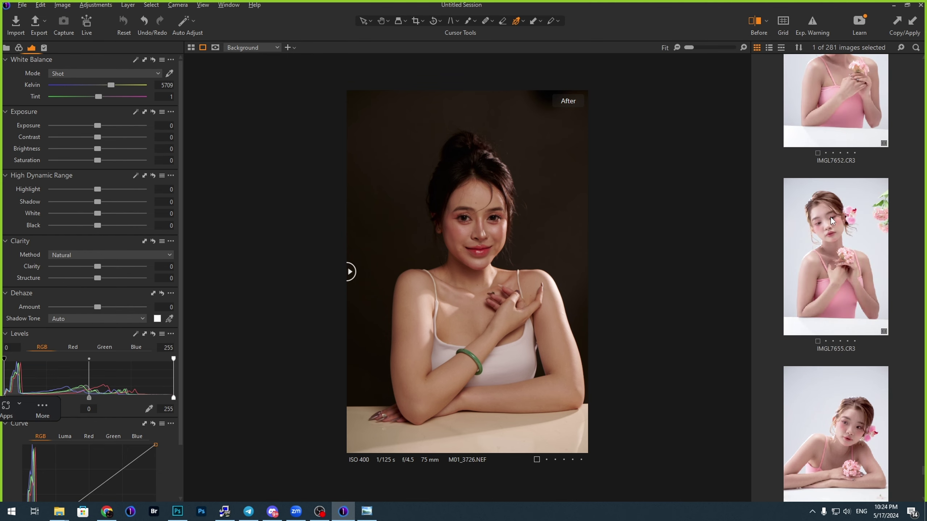
pyautogui.click(830, 215)
pyautogui.scroll(-3, 827, 331)
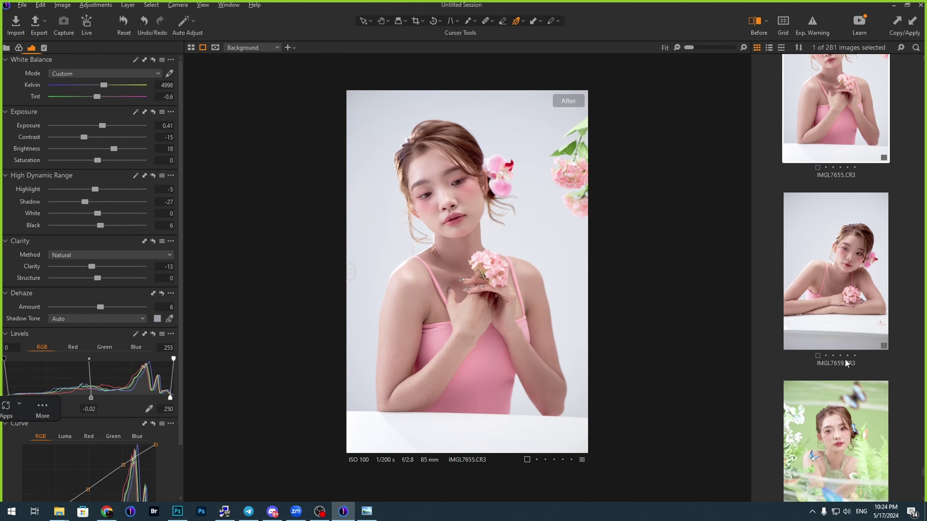
pyautogui.scroll(-10, 853, 372)
pyautogui.scroll(-3, 851, 296)
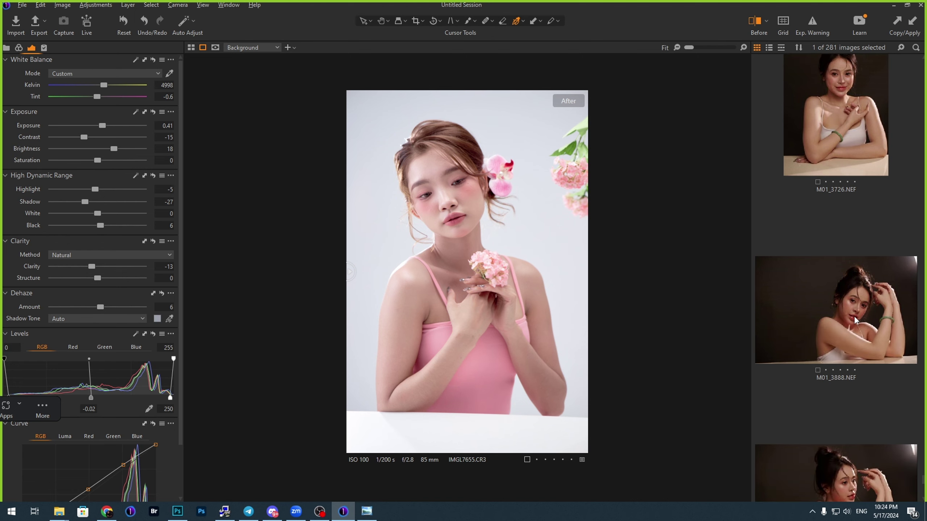
pyautogui.scroll(-3, 869, 303)
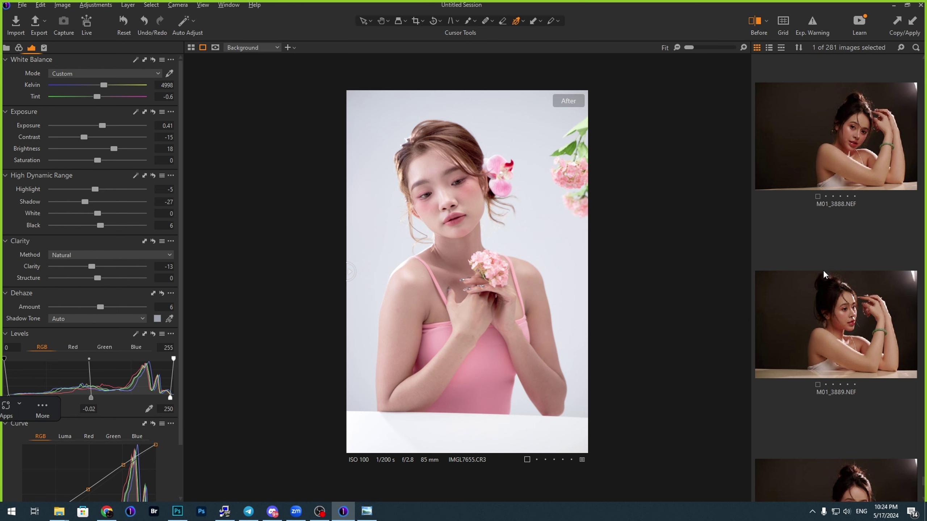
pyautogui.scroll(-5, 823, 269)
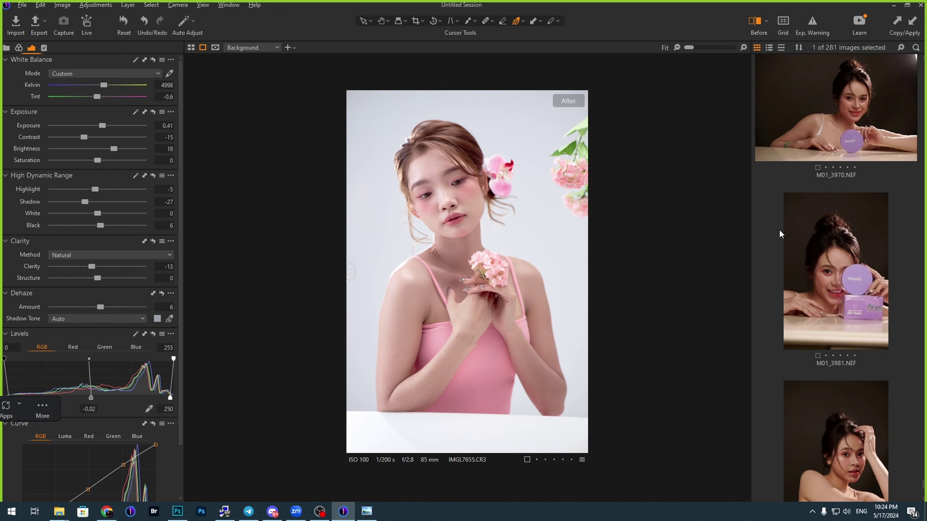
pyautogui.scroll(5, 821, 209)
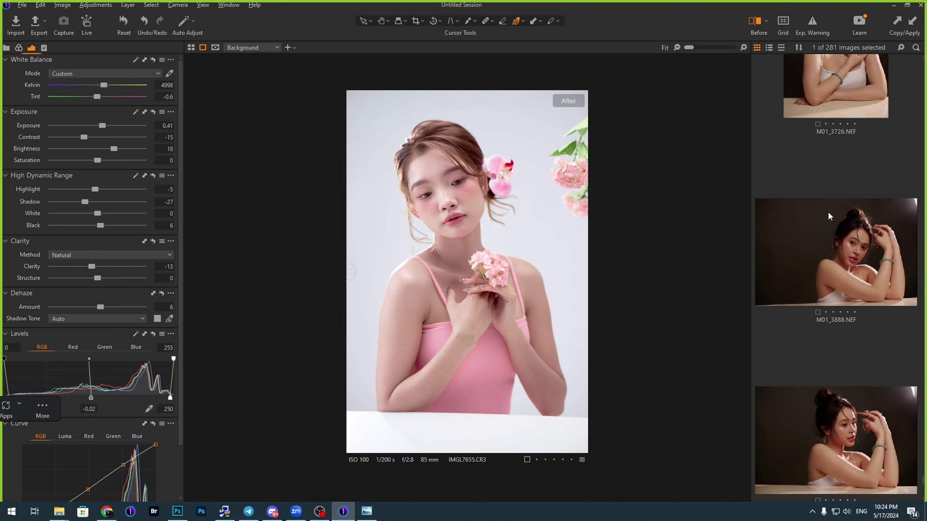
pyautogui.scroll(5, 821, 215)
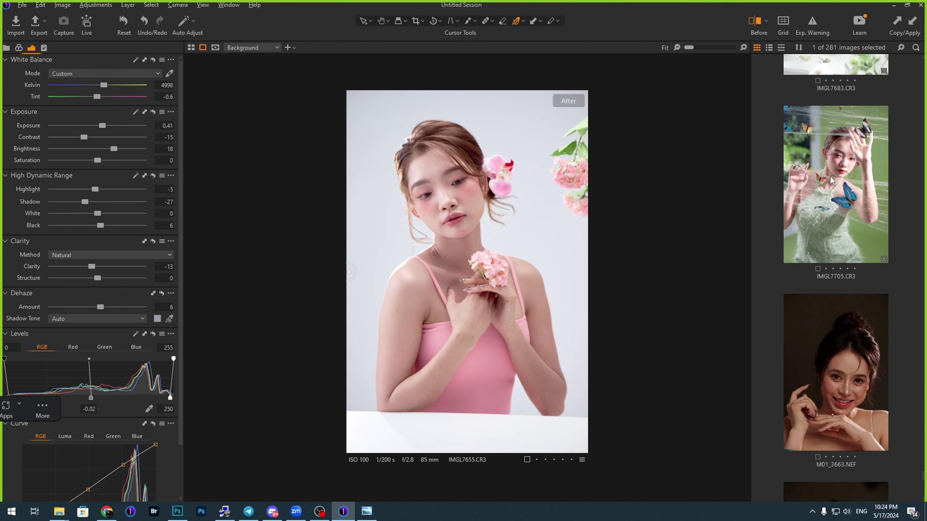
pyautogui.scroll(8, 825, 172)
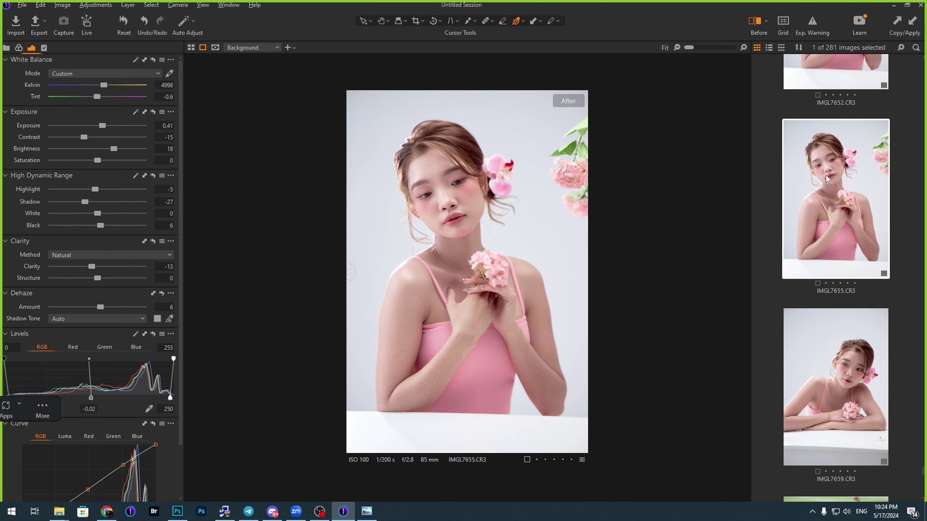
pyautogui.scroll(2, 825, 172)
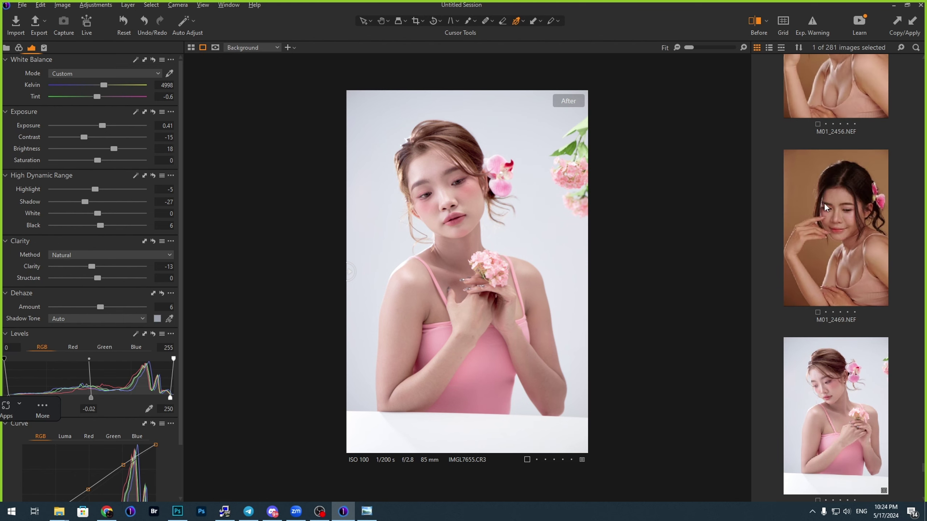
pyautogui.scroll(-2, 824, 203)
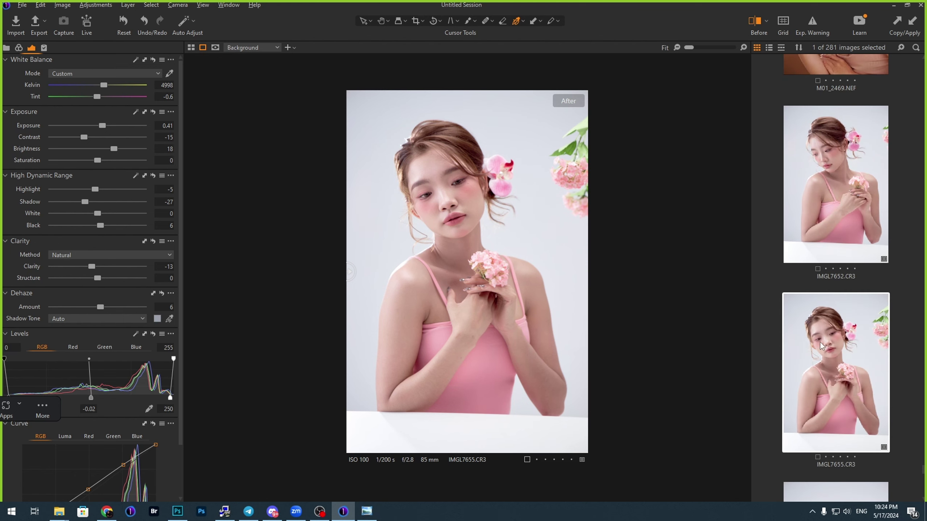
# Step: Open the image export settings for the edited pink-dress portrait IMGL7655
pyautogui.click(903, 384)
pyautogui.click(831, 355)
pyautogui.rightClick(831, 352)
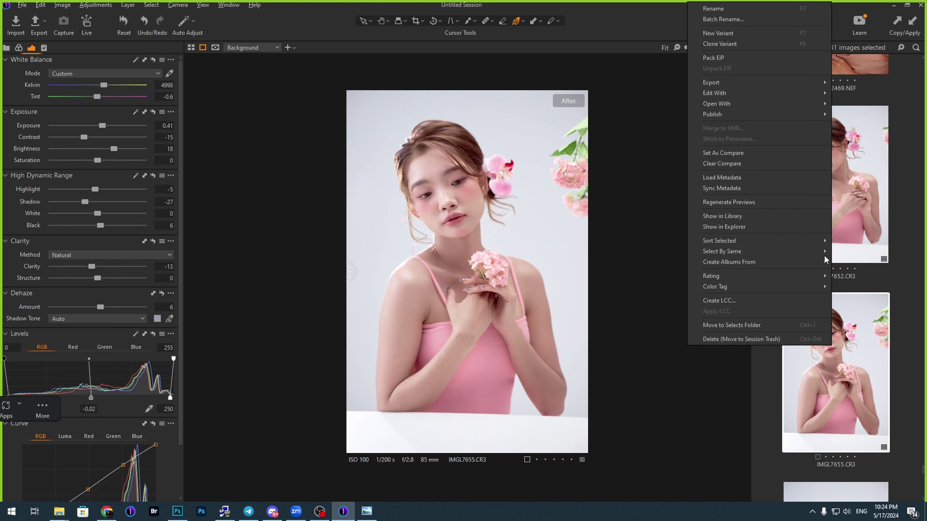
pyautogui.moveTo(714, 84)
pyautogui.click(588, 85)
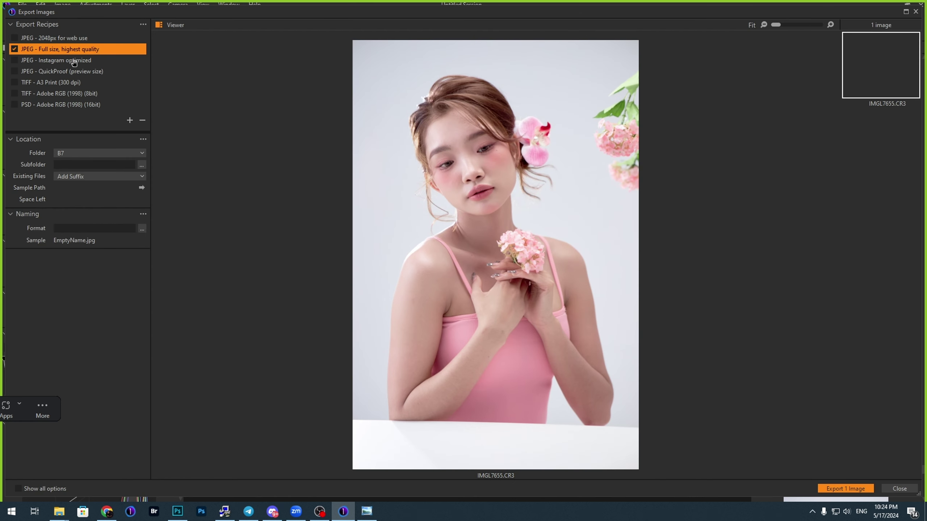
# Step: Choose a custom export location and create a folder named MSU OKE inside the student's folder under COACHING 1 VS 1
pyautogui.click(109, 154)
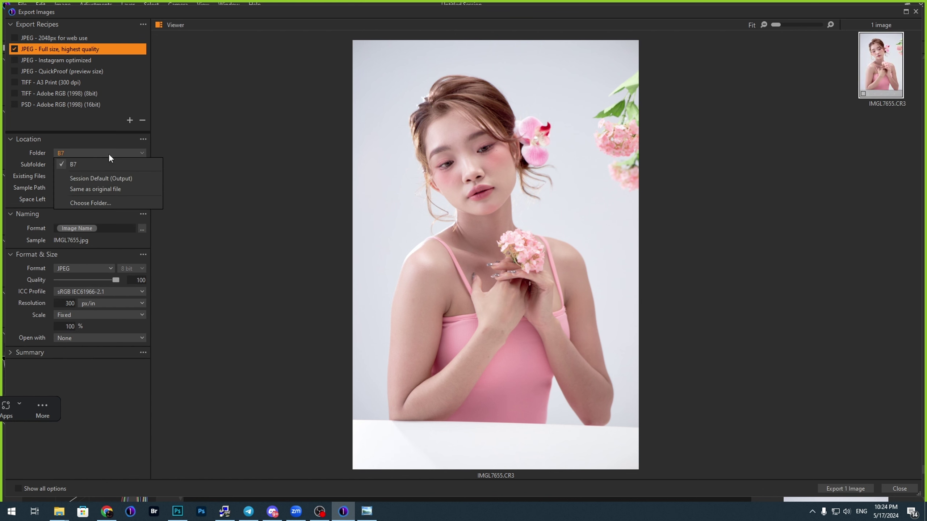
pyautogui.click(112, 200)
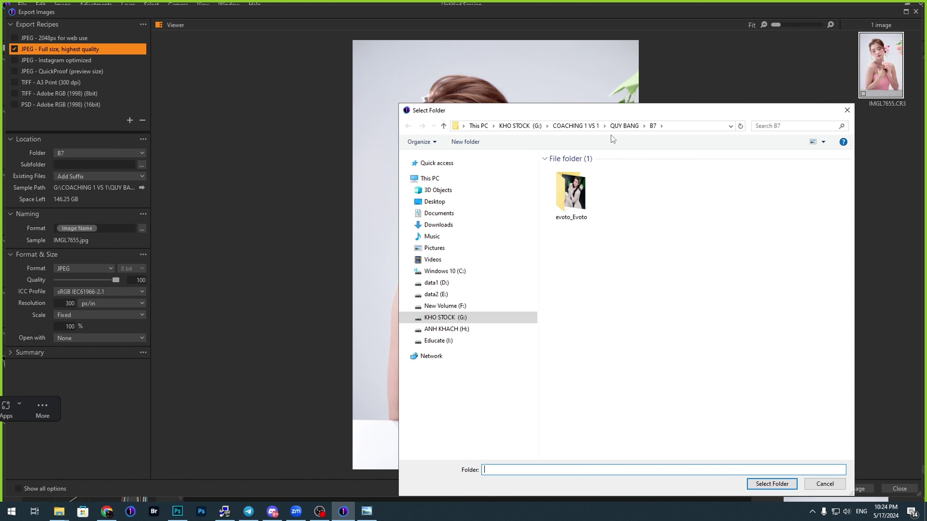
pyautogui.click(585, 127)
pyautogui.doubleClick(565, 170)
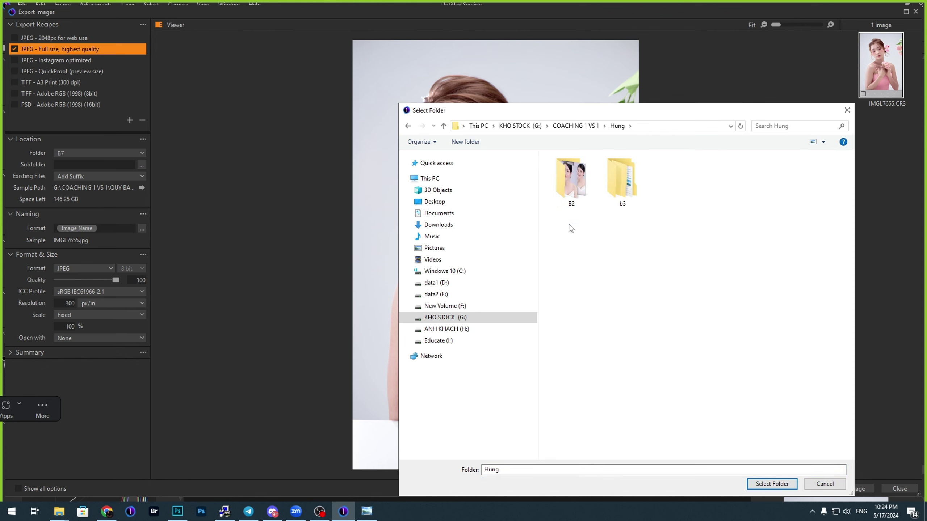
pyautogui.rightClick(597, 231)
pyautogui.moveTo(657, 331)
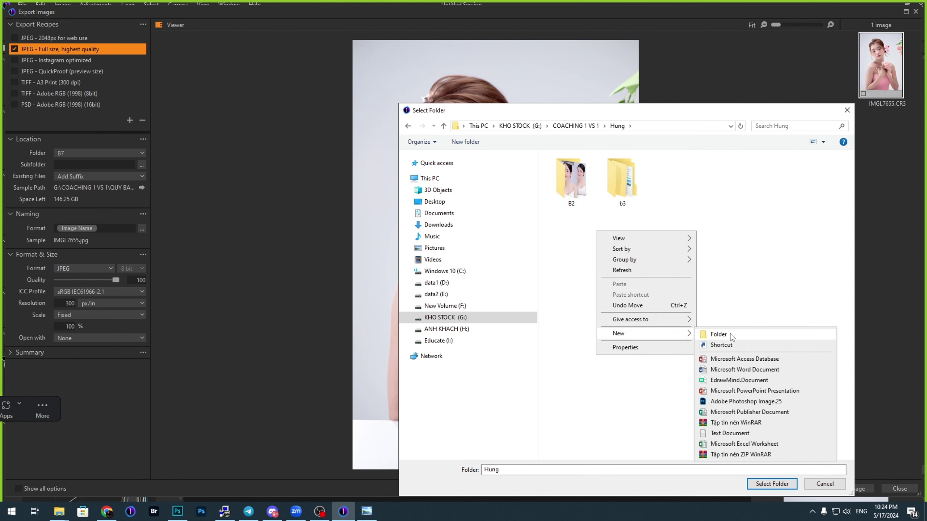
pyautogui.click(722, 333)
pyautogui.write('MSU OKE')
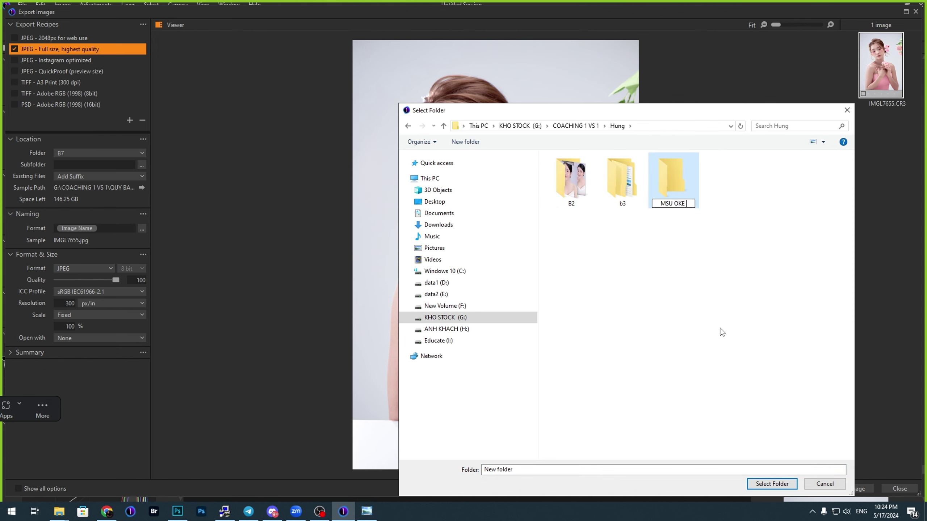
pyautogui.press('Return')
pyautogui.press('Return')
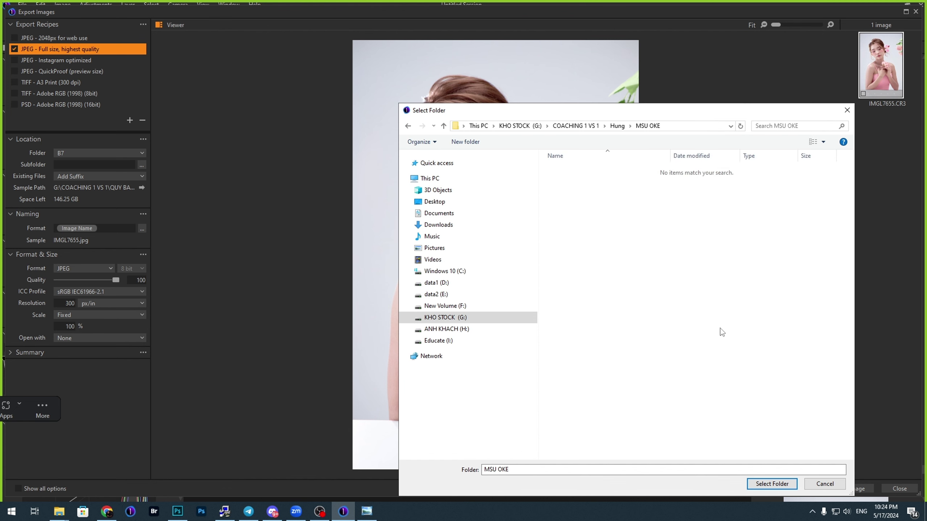
# Step: Set MSU OKE as the export destination and export IMGL7655 as a full-size, highest-quality JPEG
pyautogui.click(772, 484)
pyautogui.click(845, 489)
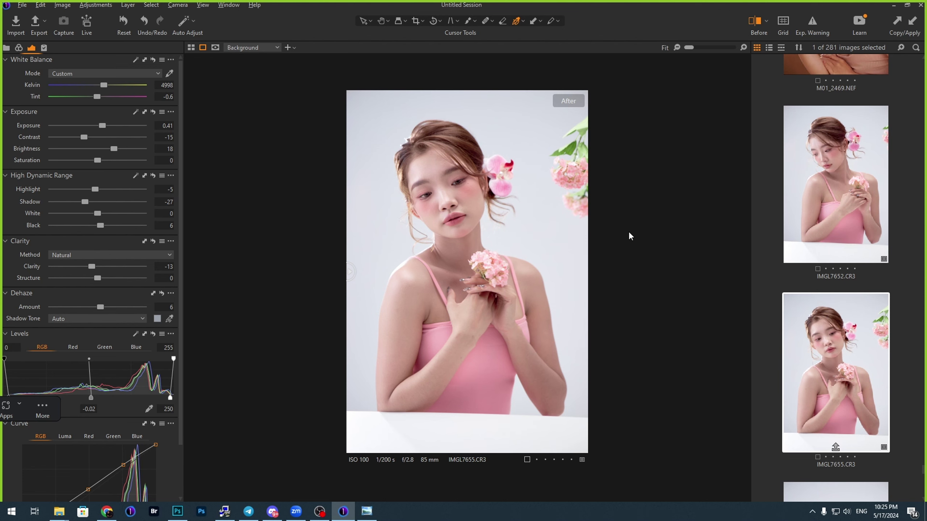
pyautogui.scroll(-5, 828, 306)
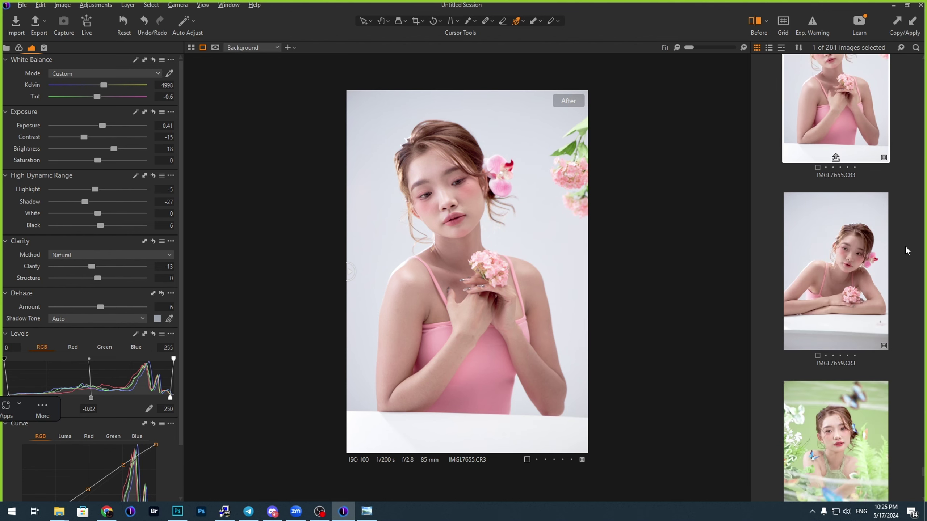